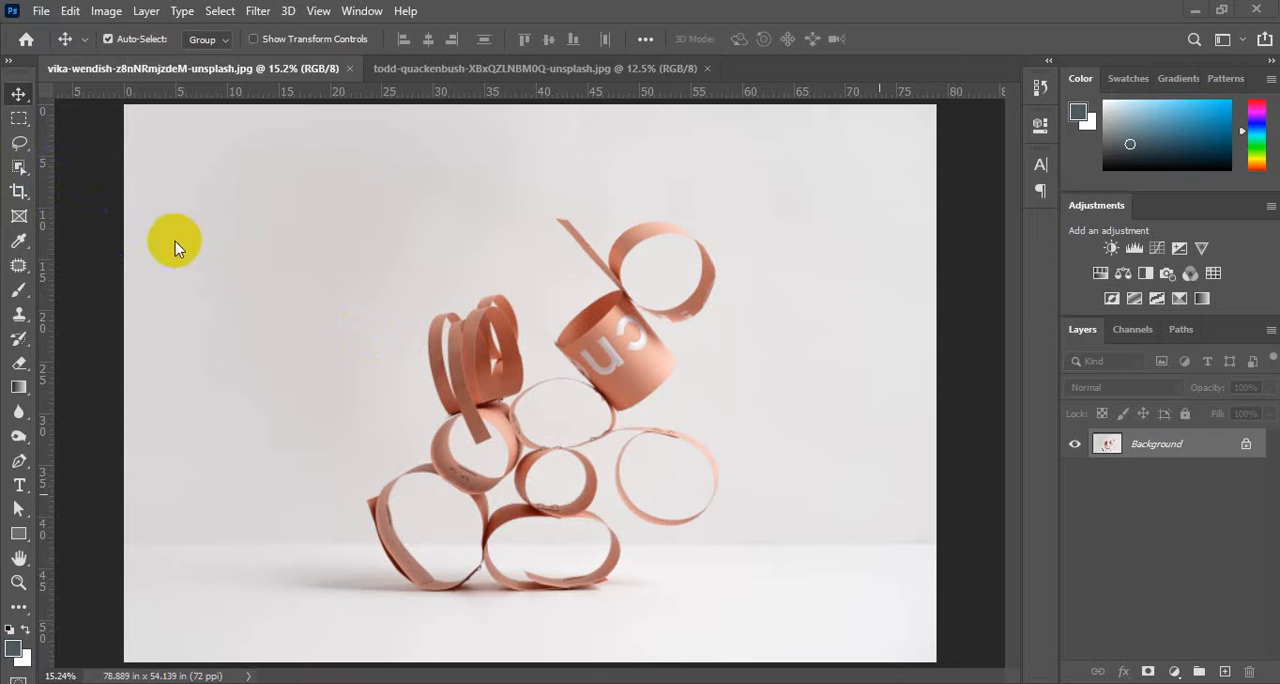
pyautogui.click(19, 170)
pyautogui.click(19, 192)
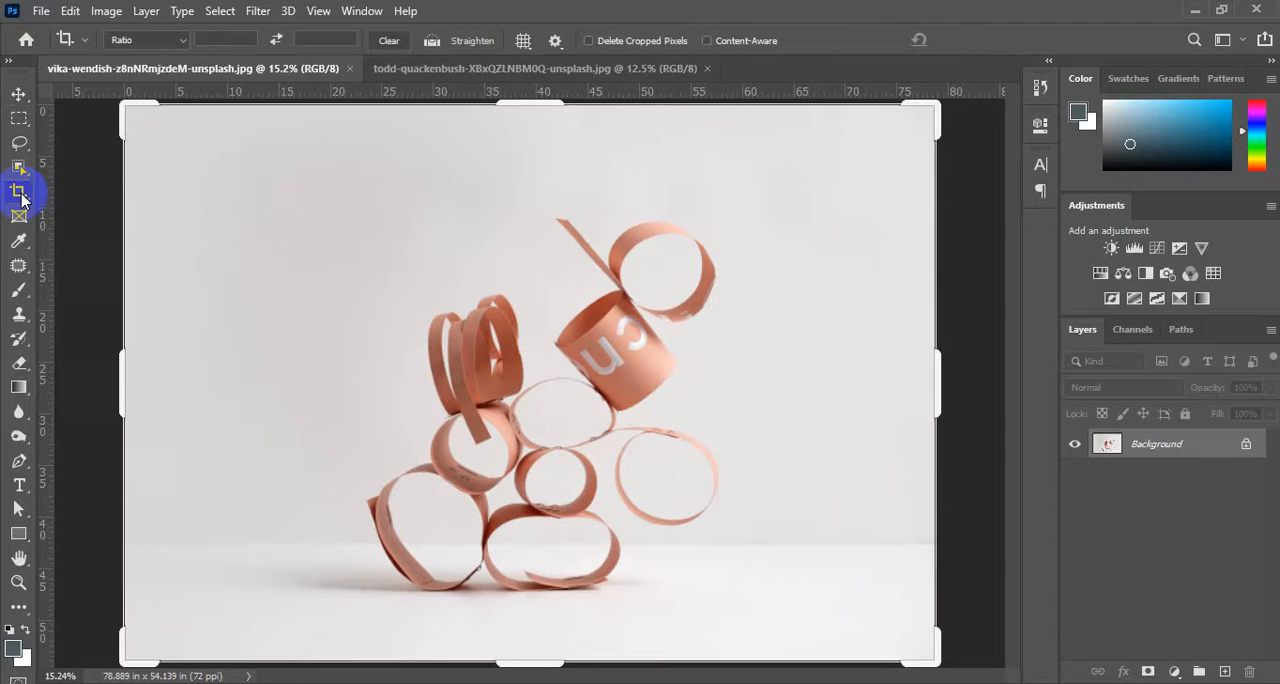
pyautogui.click(530, 46)
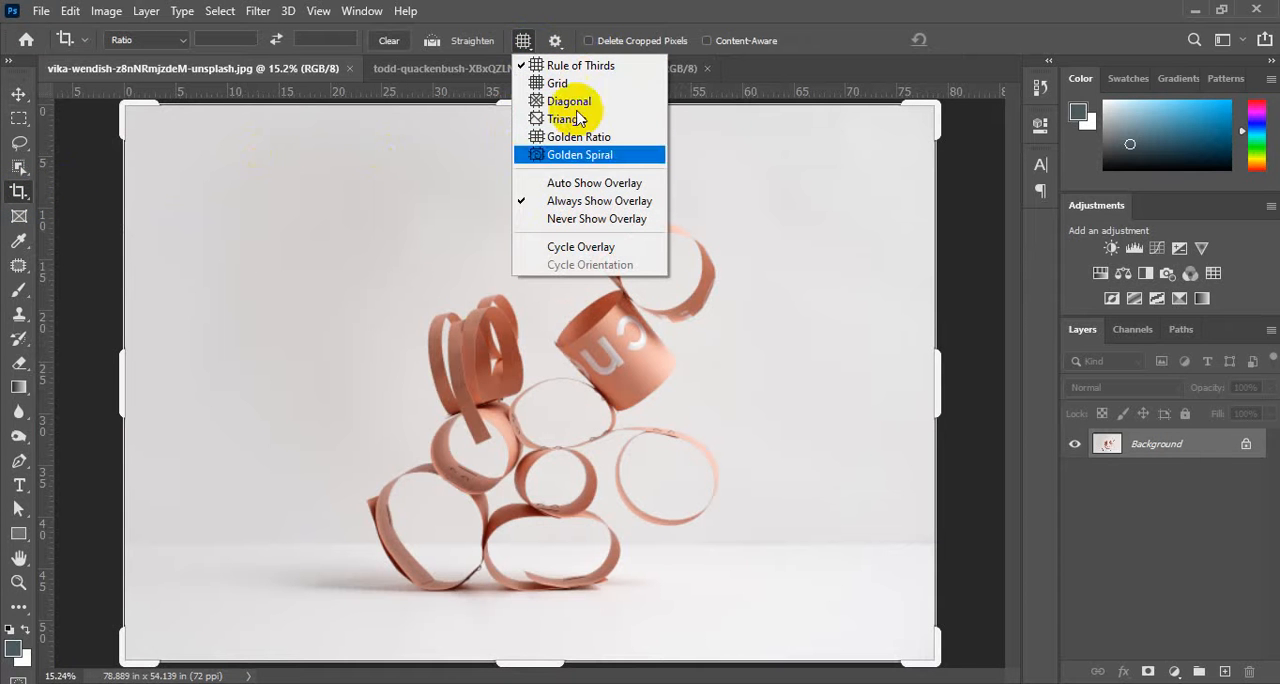
pyautogui.click(22, 168)
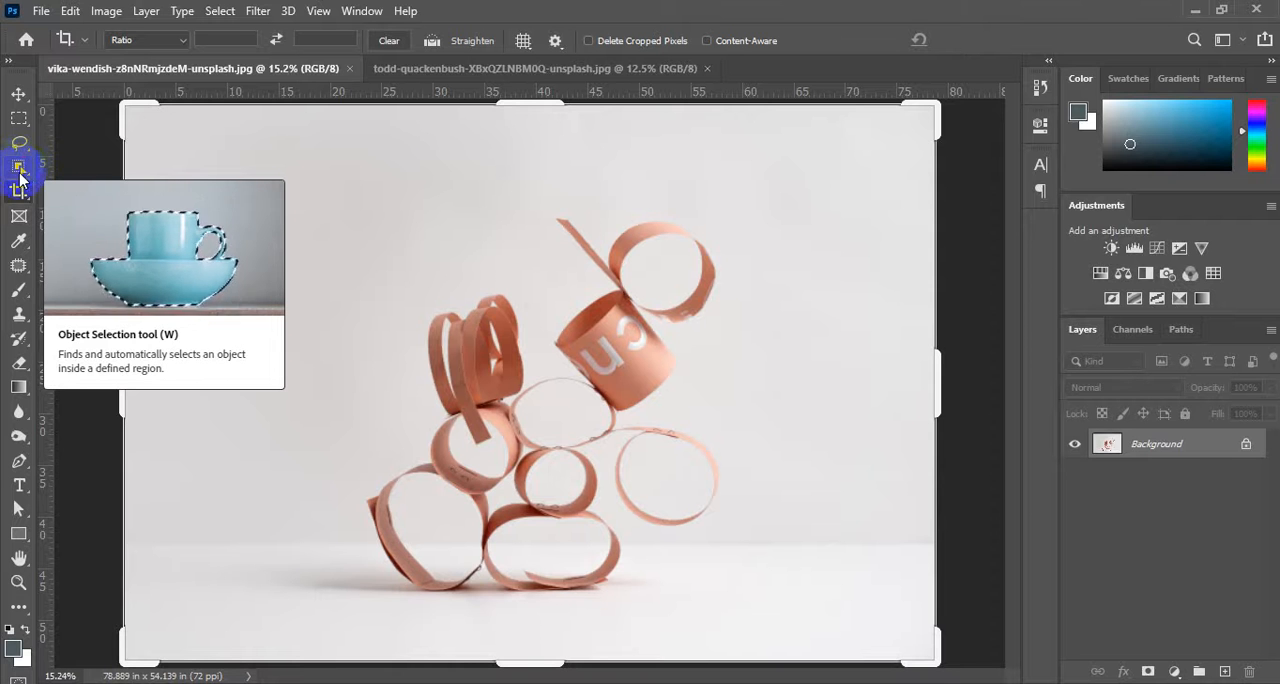
# Activate the Magic Wand tool from the object selection tool group.
pyautogui.click(22, 168)
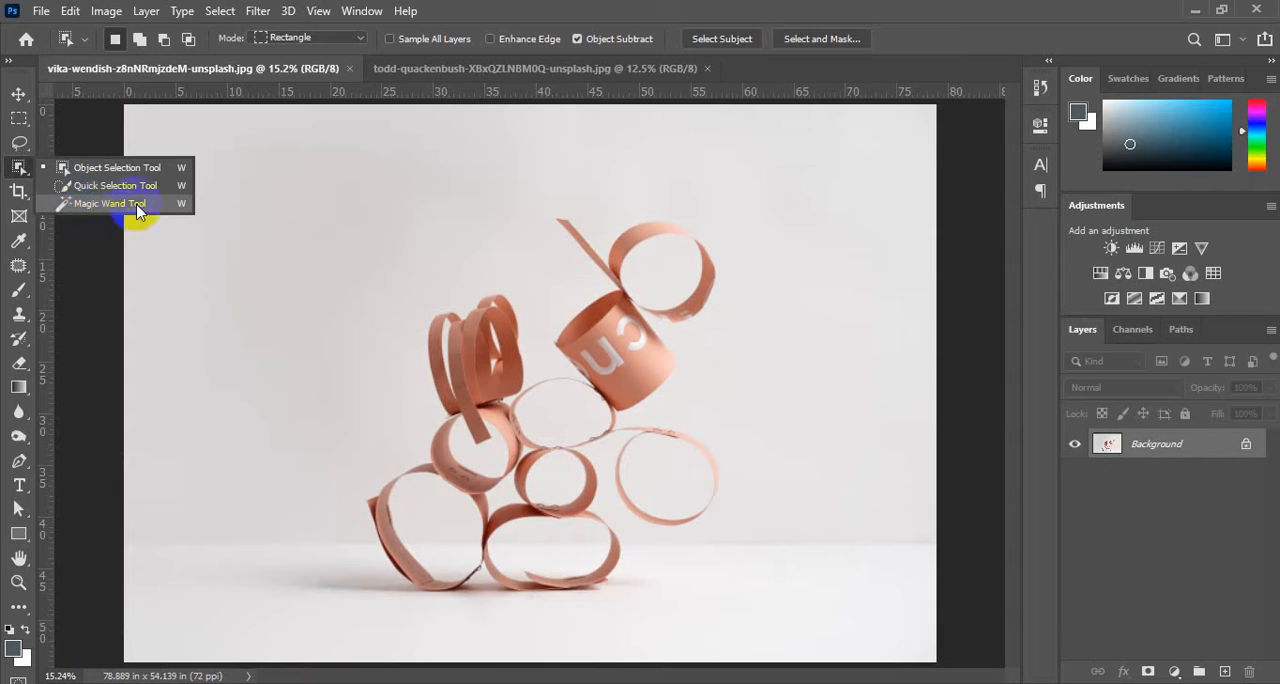
pyautogui.click(88, 210)
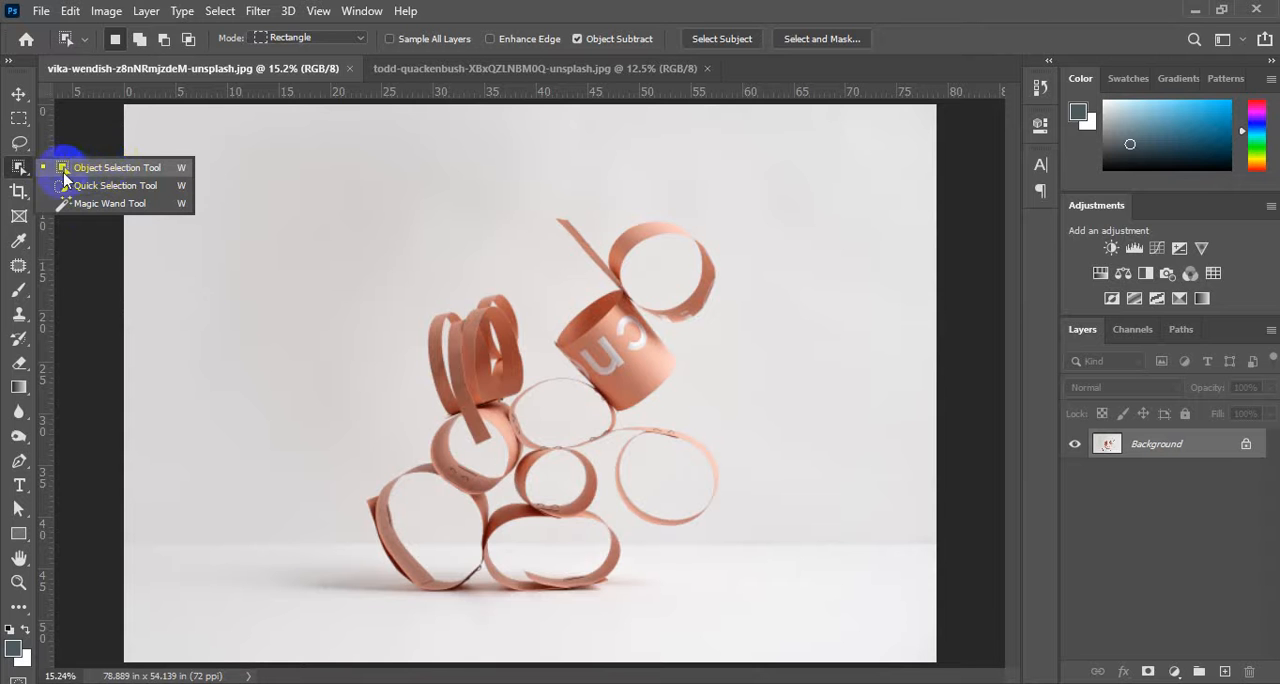
pyautogui.click(110, 204)
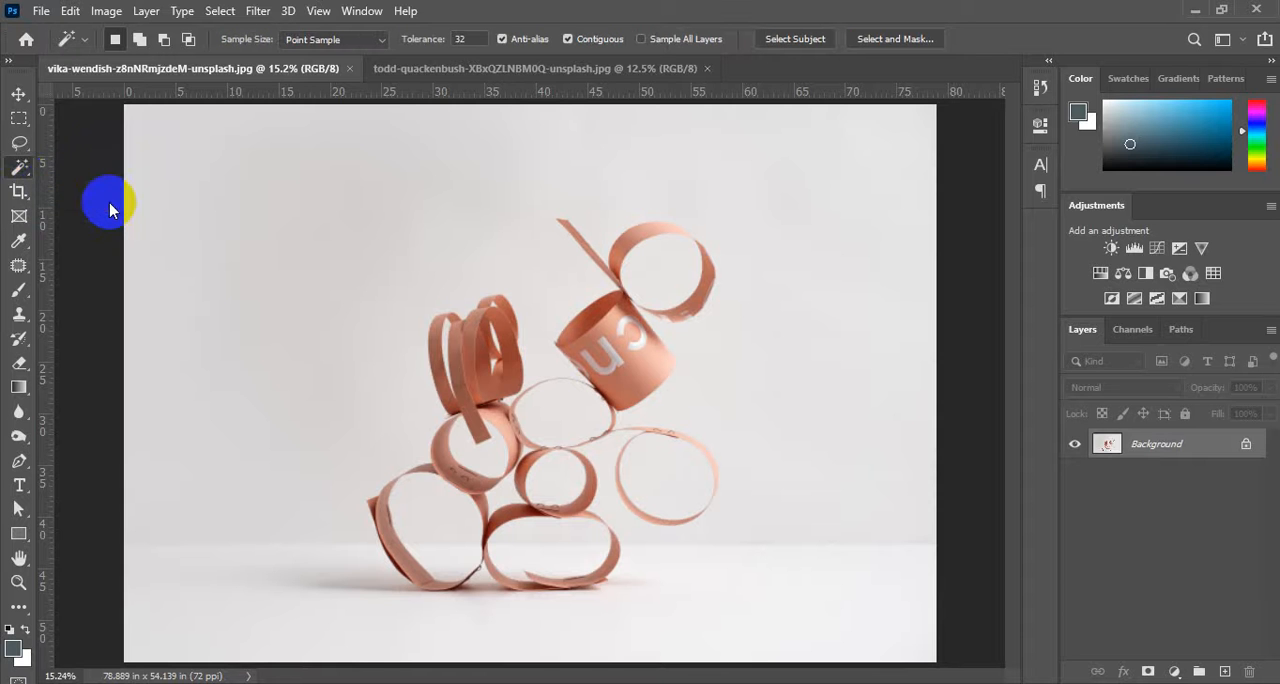
pyautogui.click(19, 143)
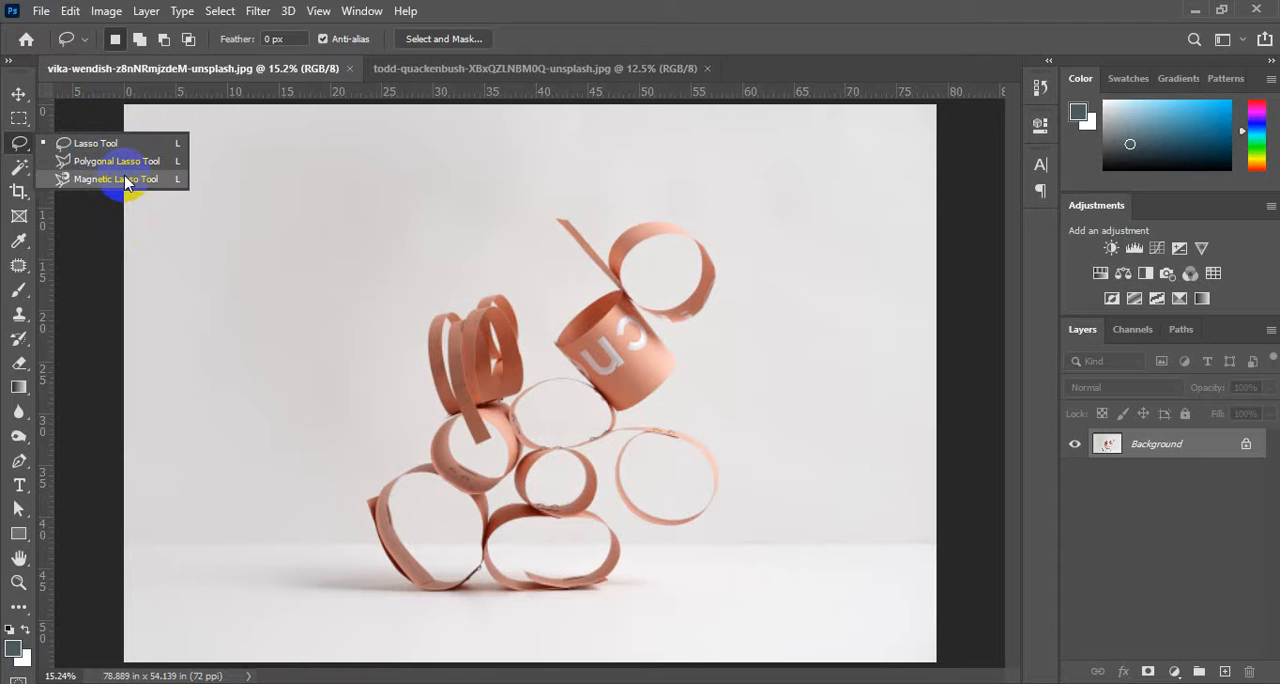
pyautogui.click(24, 170)
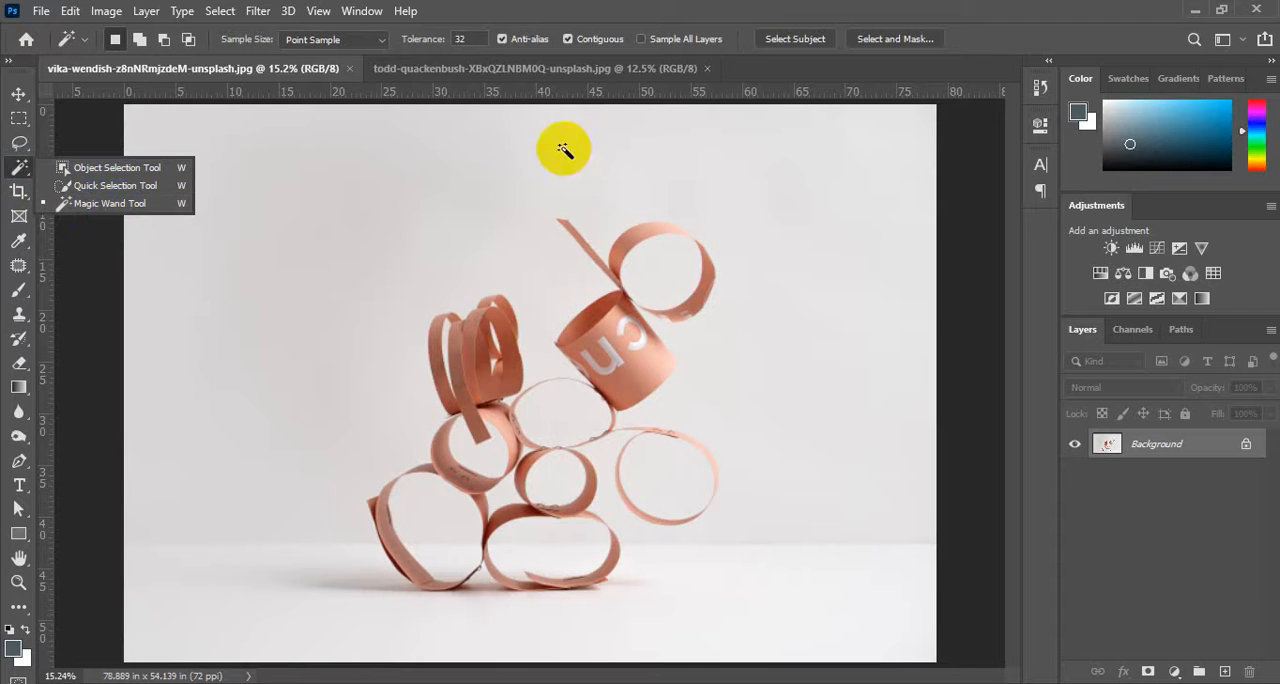
# Switch to the beach photo with the tree and select the deep blue sky beside the palm leaves with the Magic Wand.
pyautogui.click(430, 72)
pyautogui.click(431, 73)
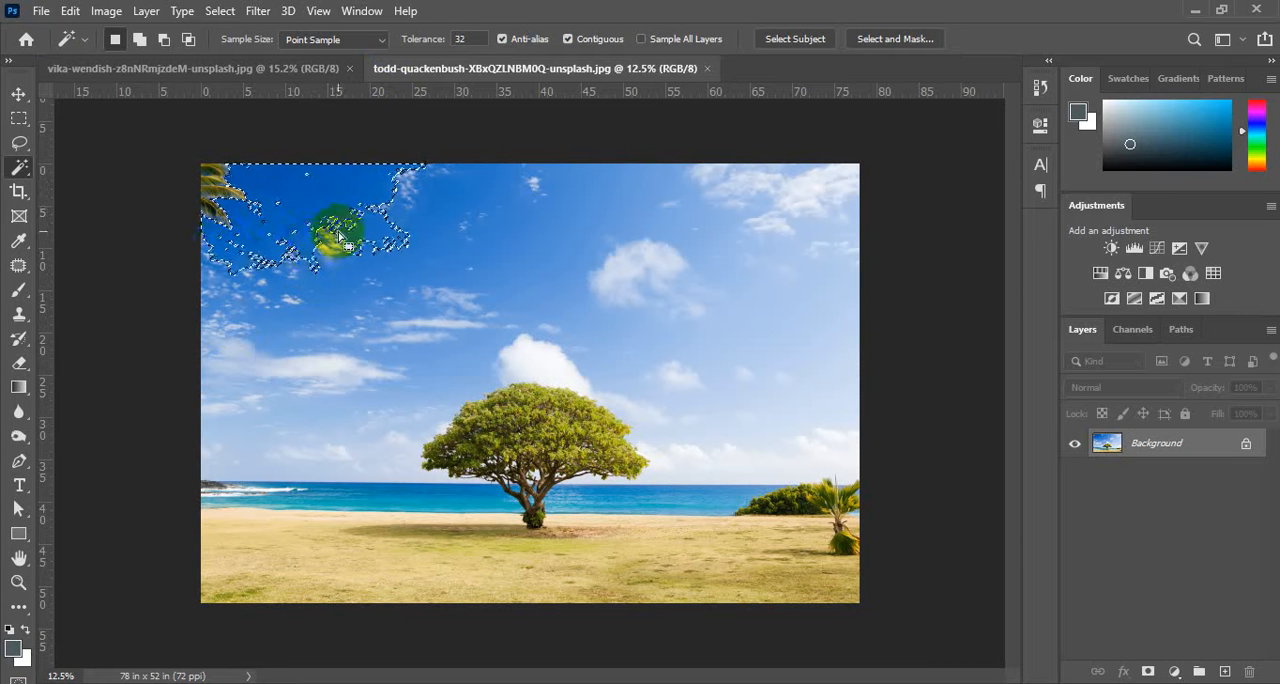
# Examine the sky selection's edges around the palm leaves and clouds up close, then view the whole photo.
pyautogui.scroll(10, 333, 237)
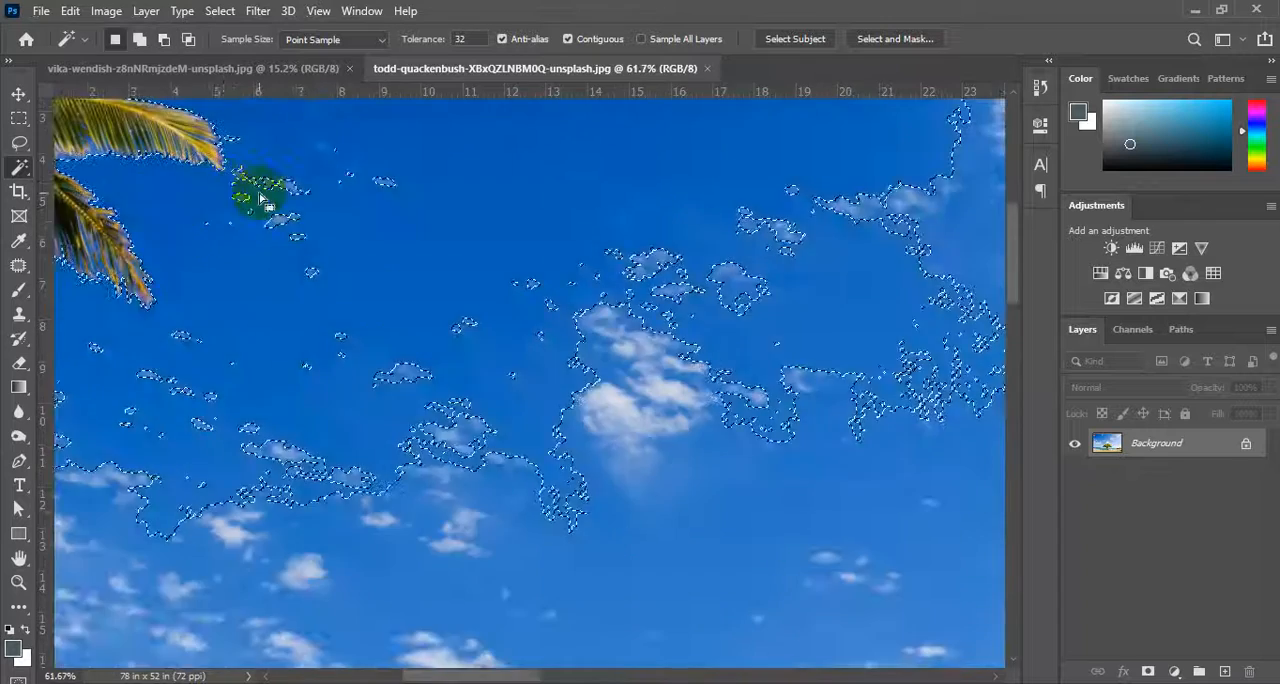
pyautogui.moveTo(263, 194); pyautogui.dragTo(512, 302)
pyautogui.click(512, 300)
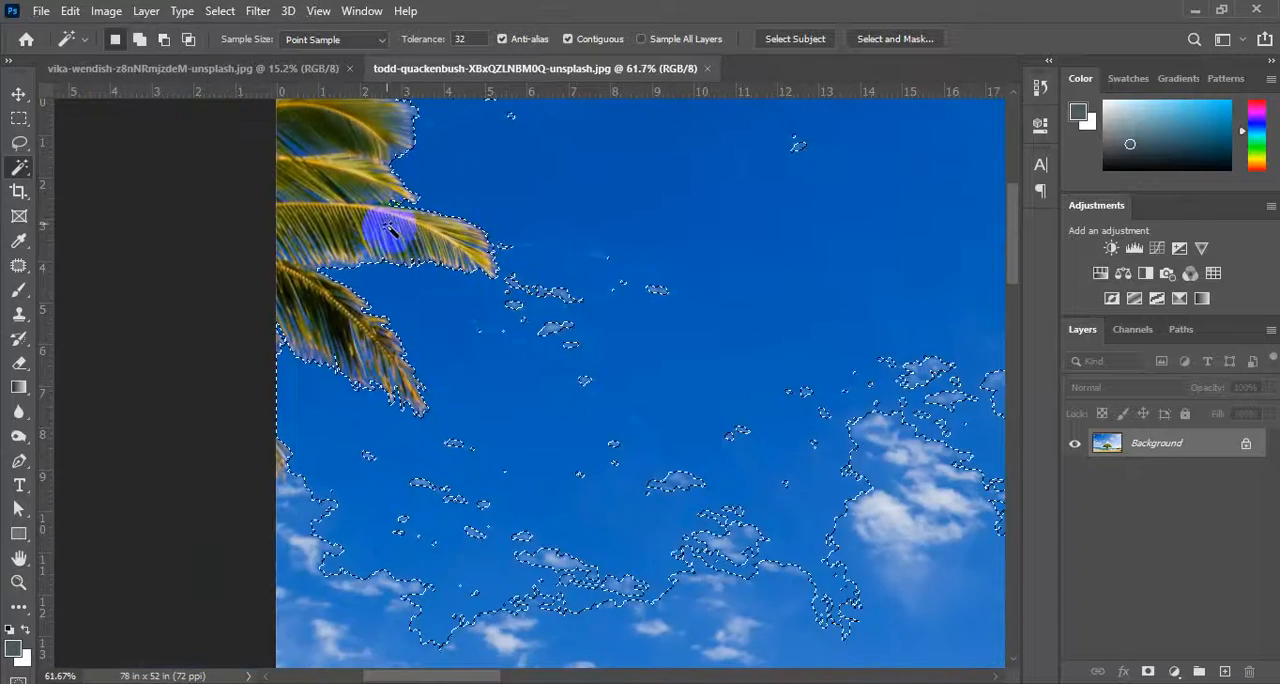
pyautogui.scroll(-5, 343, 315)
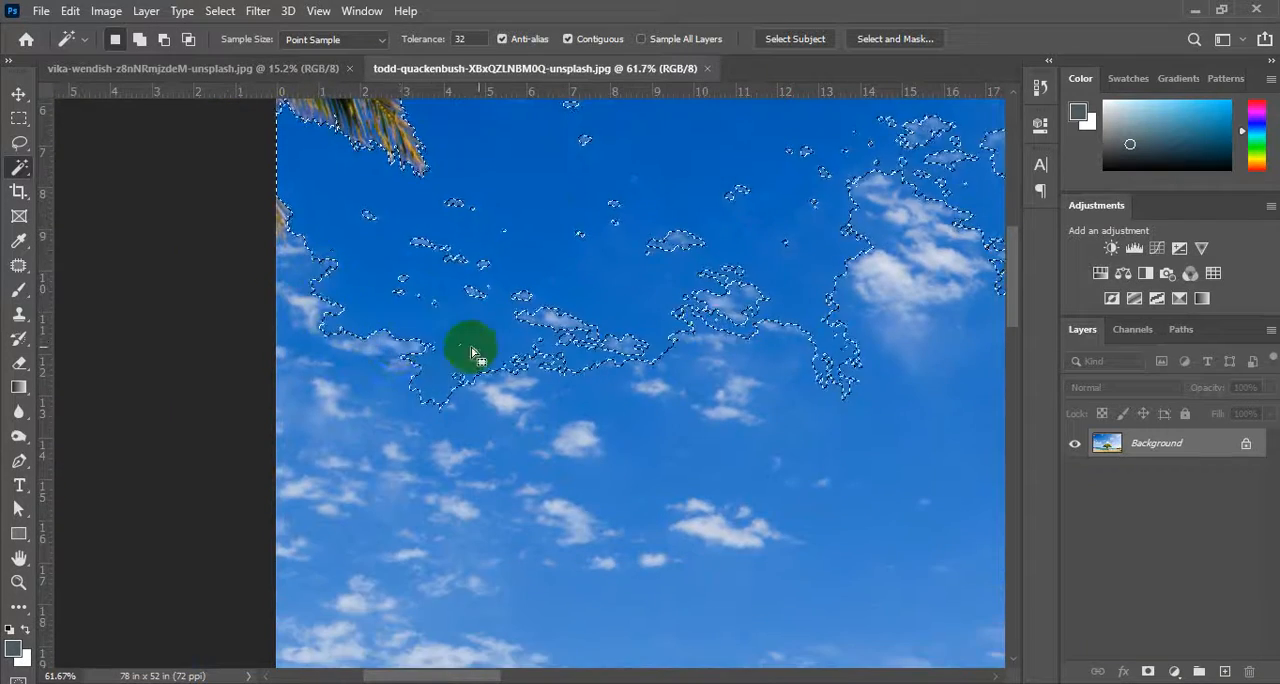
pyautogui.hscroll(6, 490, 340)
pyautogui.moveTo(383, 271); pyautogui.dragTo(263, 380)
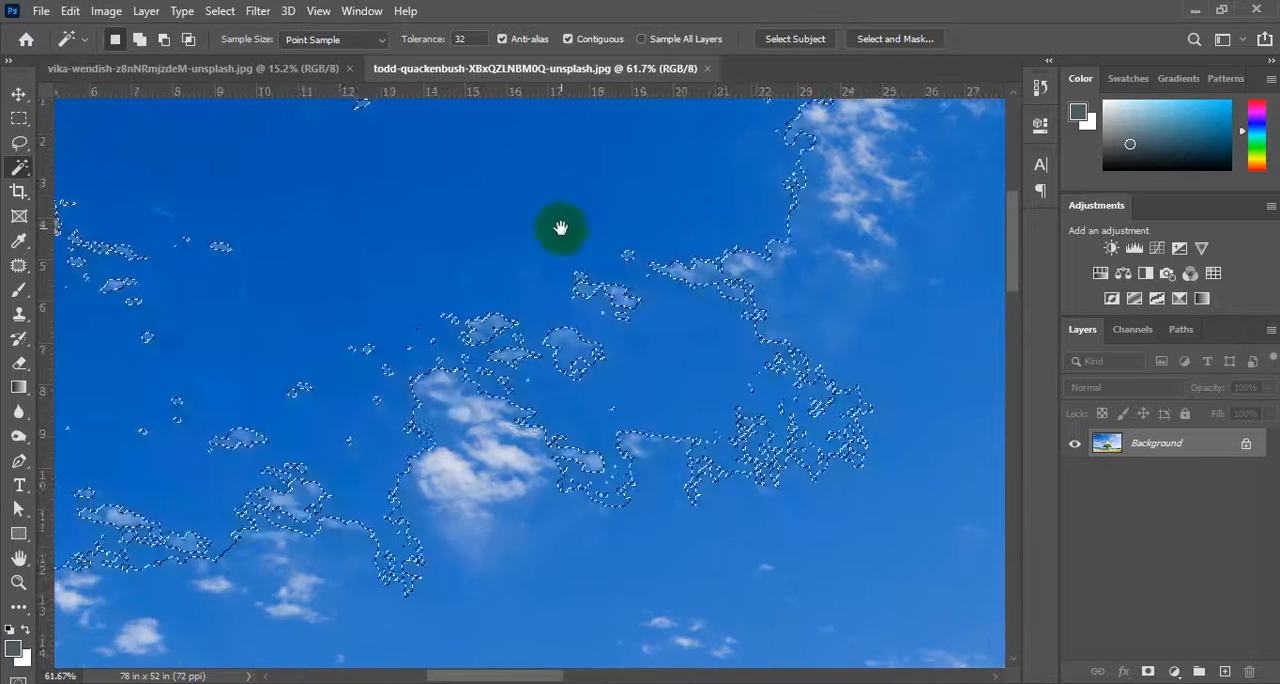
pyautogui.moveTo(563, 223); pyautogui.dragTo(346, 463)
pyautogui.scroll(-8, 638, 370)
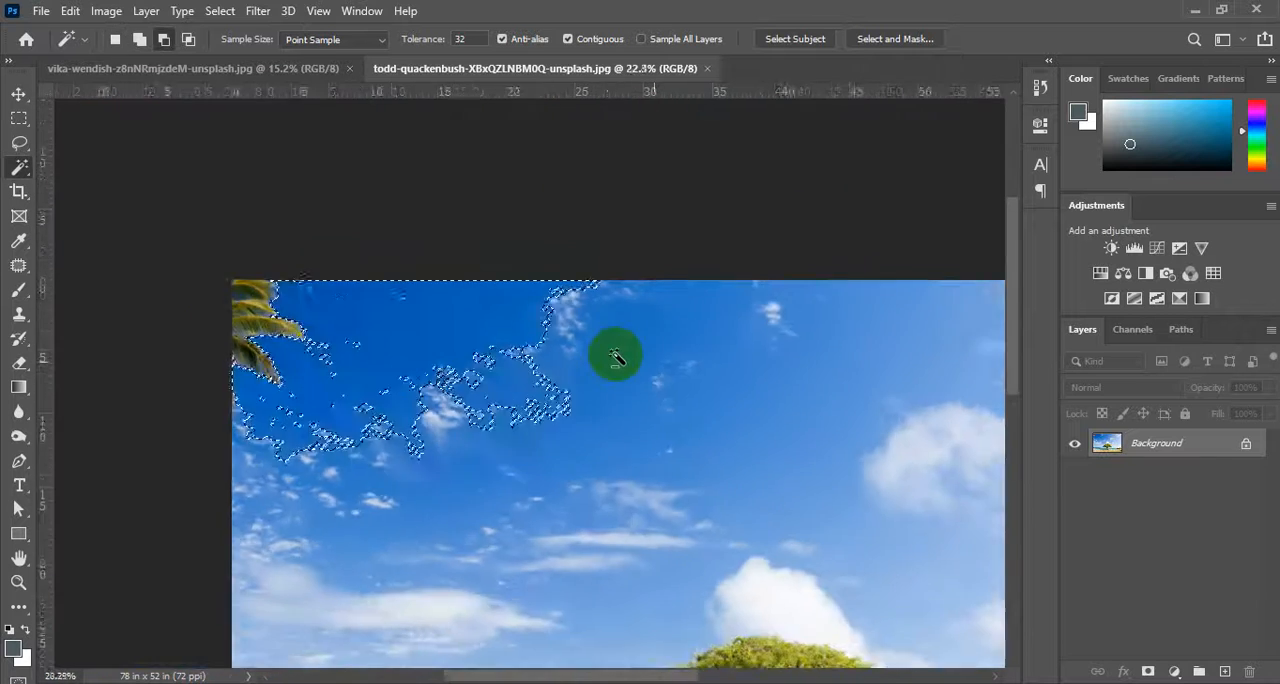
pyautogui.scroll(-2, 615, 358)
pyautogui.moveTo(651, 361); pyautogui.dragTo(477, 240)
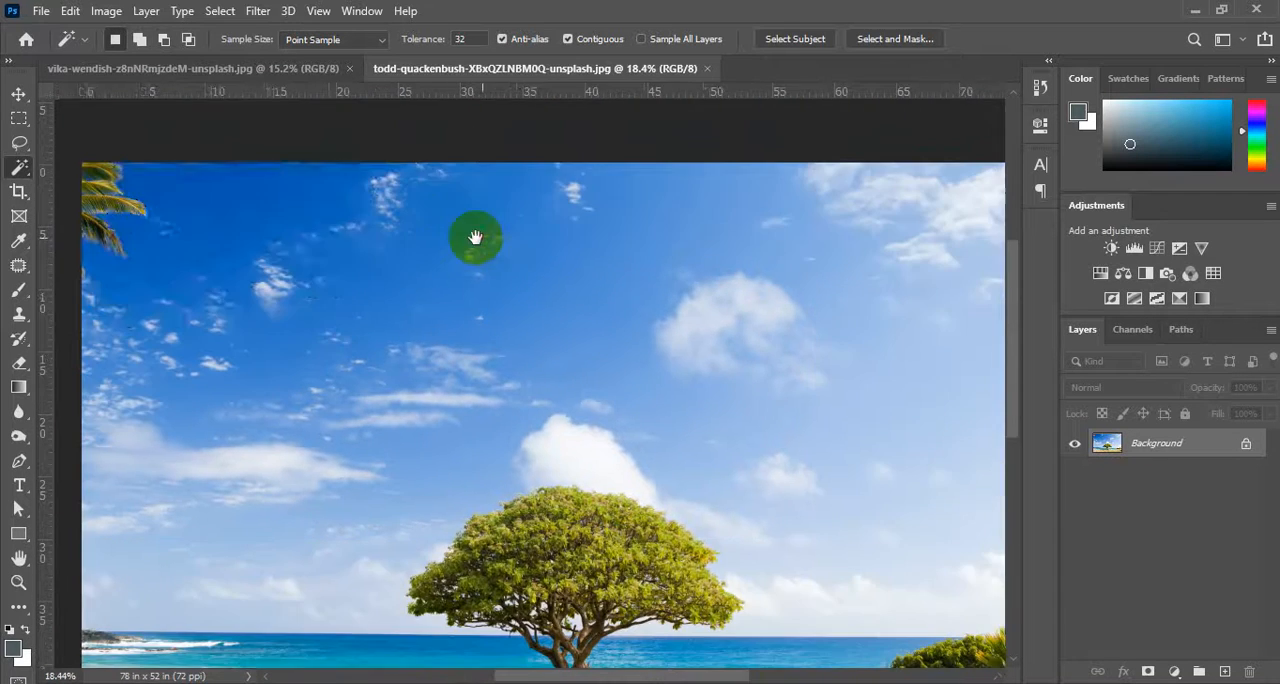
pyautogui.moveTo(503, 279); pyautogui.dragTo(529, 300)
pyautogui.scroll(-1, 393, 313)
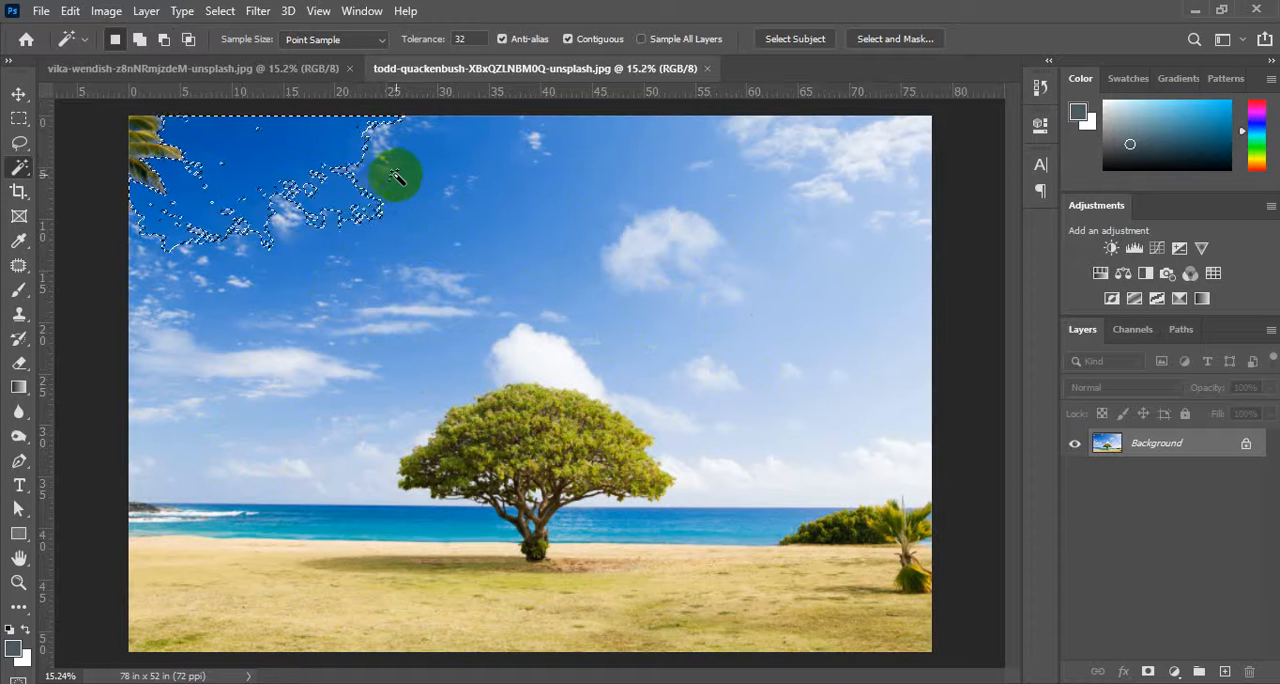
# Add the rest of the blue sky to the Magic Wand selection, across to the right edge and down to the horizon around the tree.
pyautogui.press('shift')
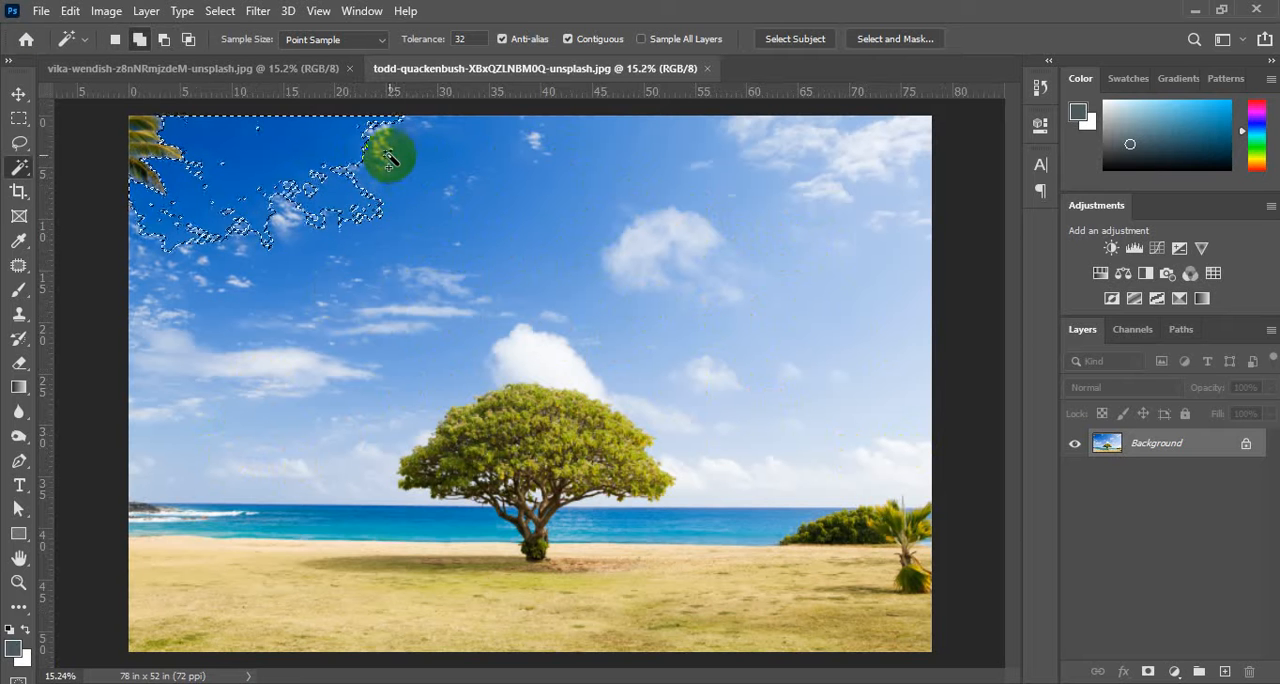
pyautogui.keyDown('shift'); pyautogui.click(394, 155); pyautogui.keyUp('shift')
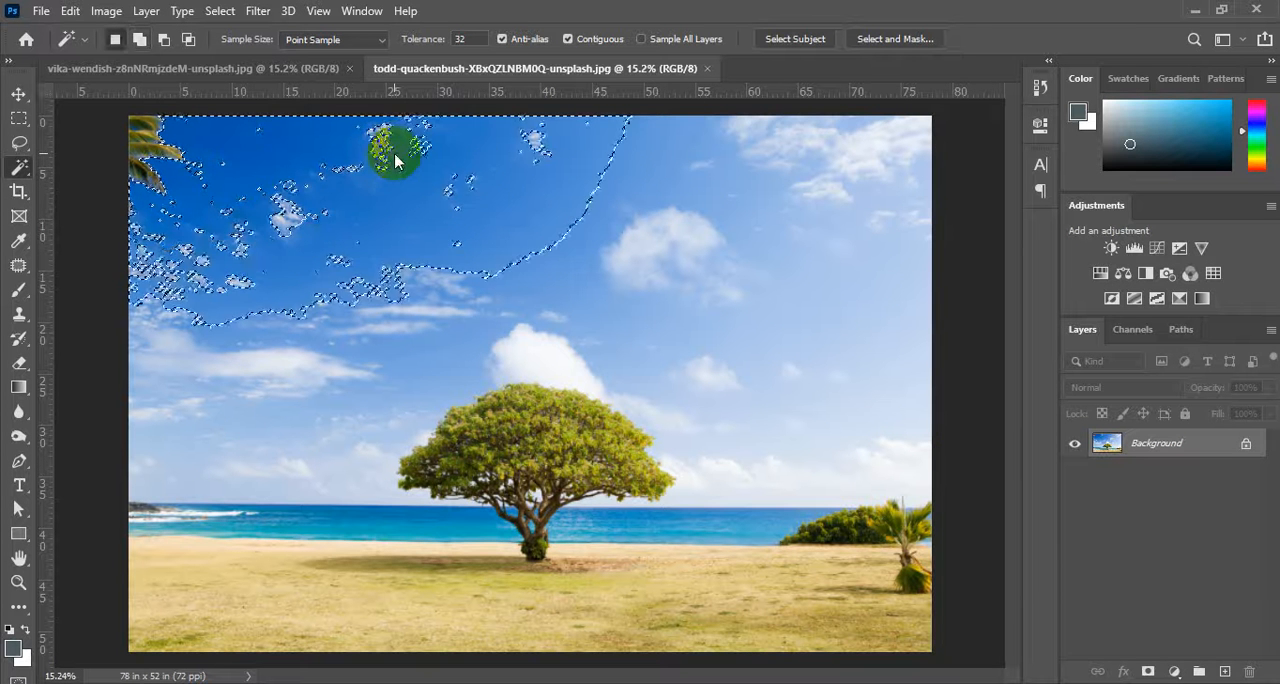
pyautogui.keyDown('shift'); pyautogui.click(646, 181); pyautogui.keyUp('shift')
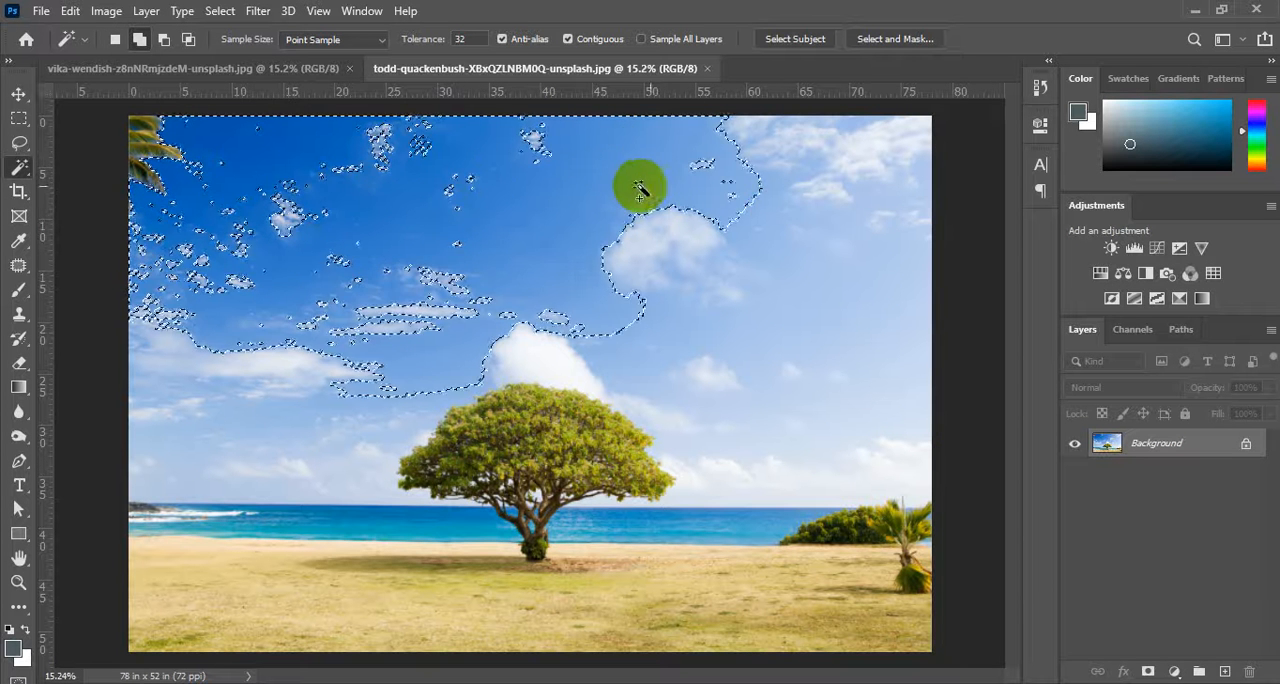
pyautogui.keyDown('shift'); pyautogui.click(797, 205); pyautogui.keyUp('shift')
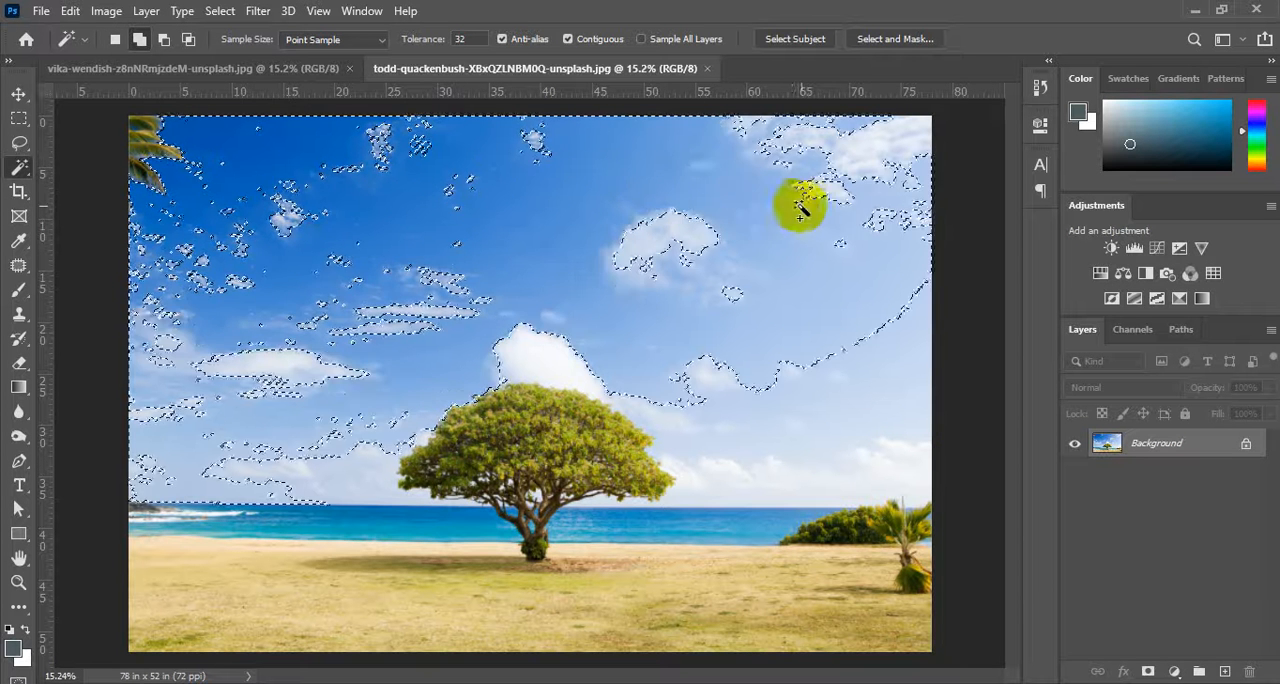
pyautogui.click(862, 378)
pyautogui.keyDown('shift'); pyautogui.click(803, 482); pyautogui.keyUp('shift')
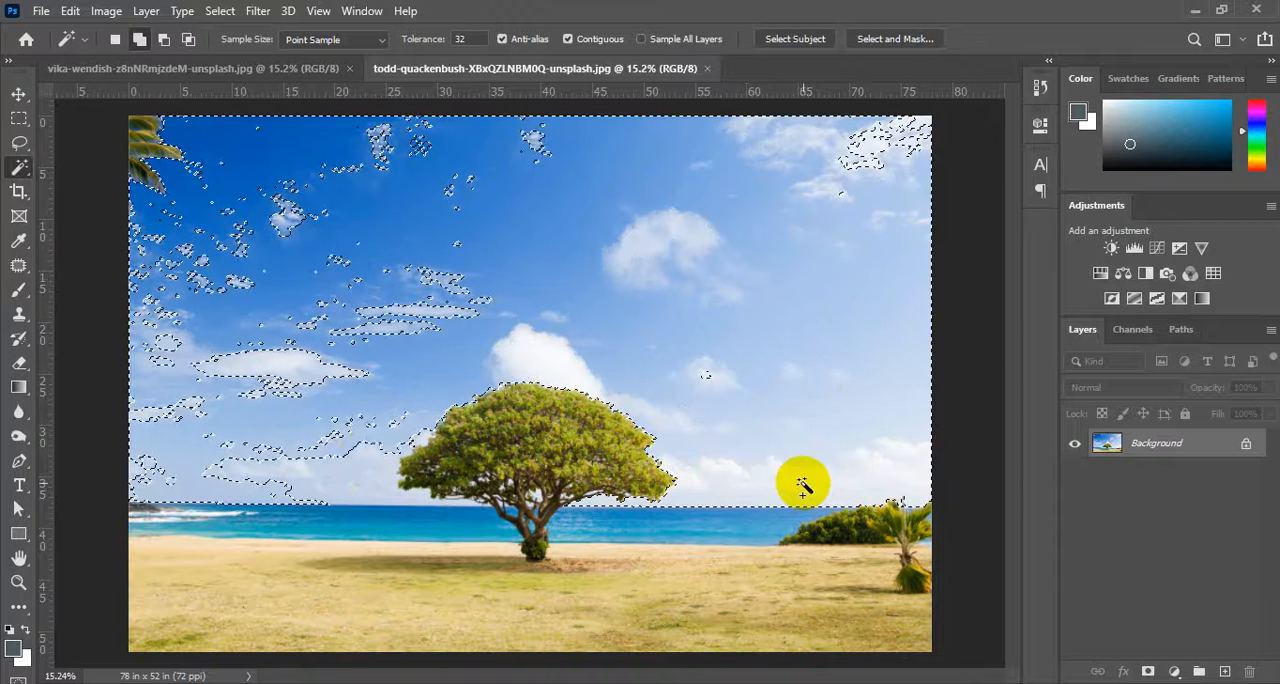
pyautogui.keyDown('shift'); pyautogui.click(243, 458); pyautogui.keyUp('shift')
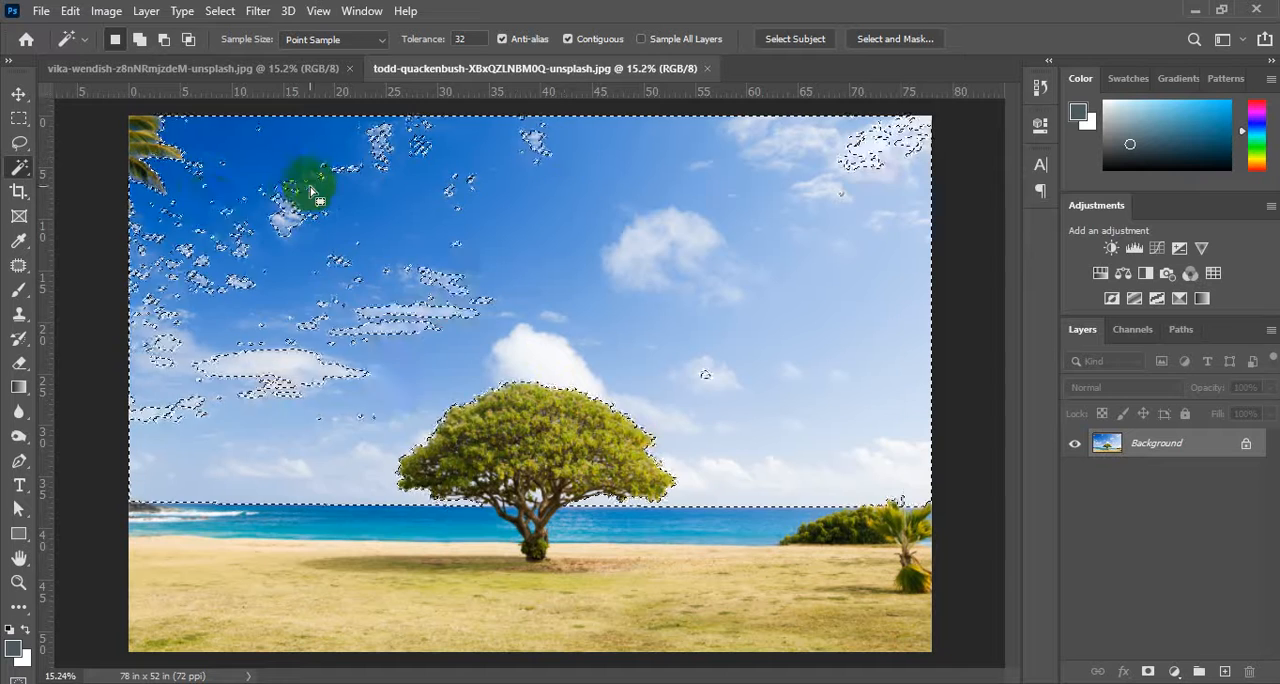
# Add the larger unselected cloud patches across the sky to the selection with the Magic Wand.
pyautogui.press('shift')
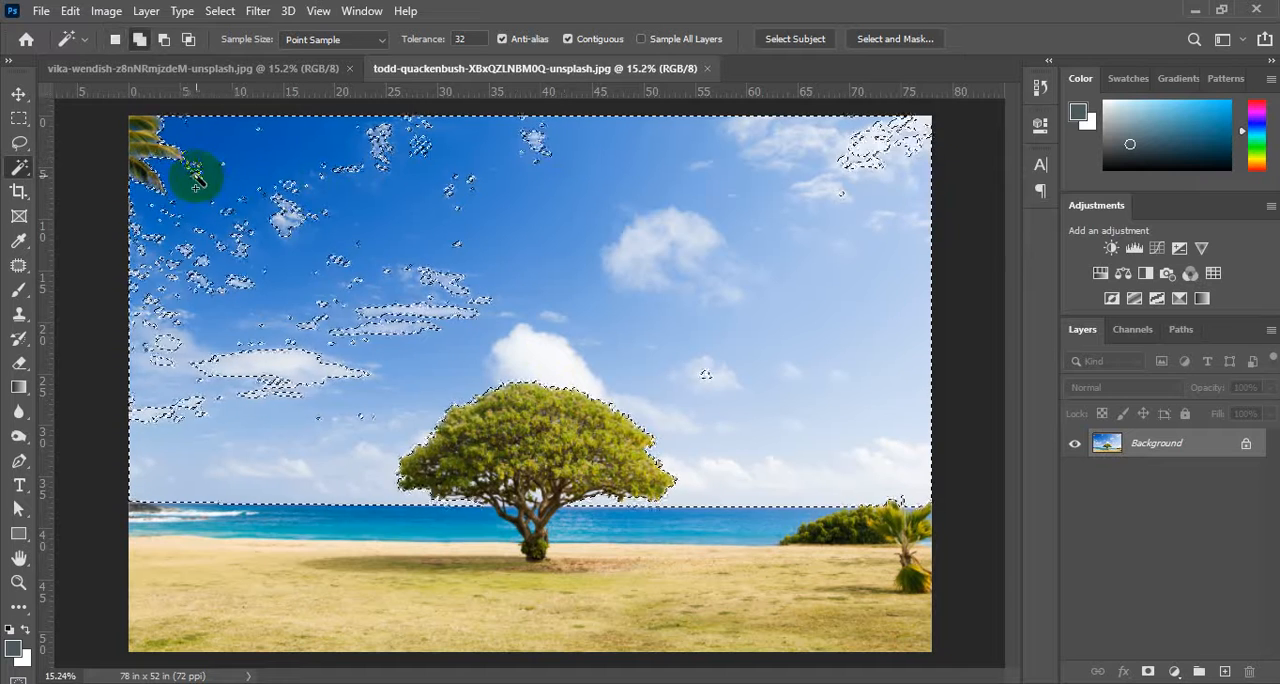
pyautogui.keyDown('shift'); pyautogui.click(197, 176); pyautogui.keyUp('shift')
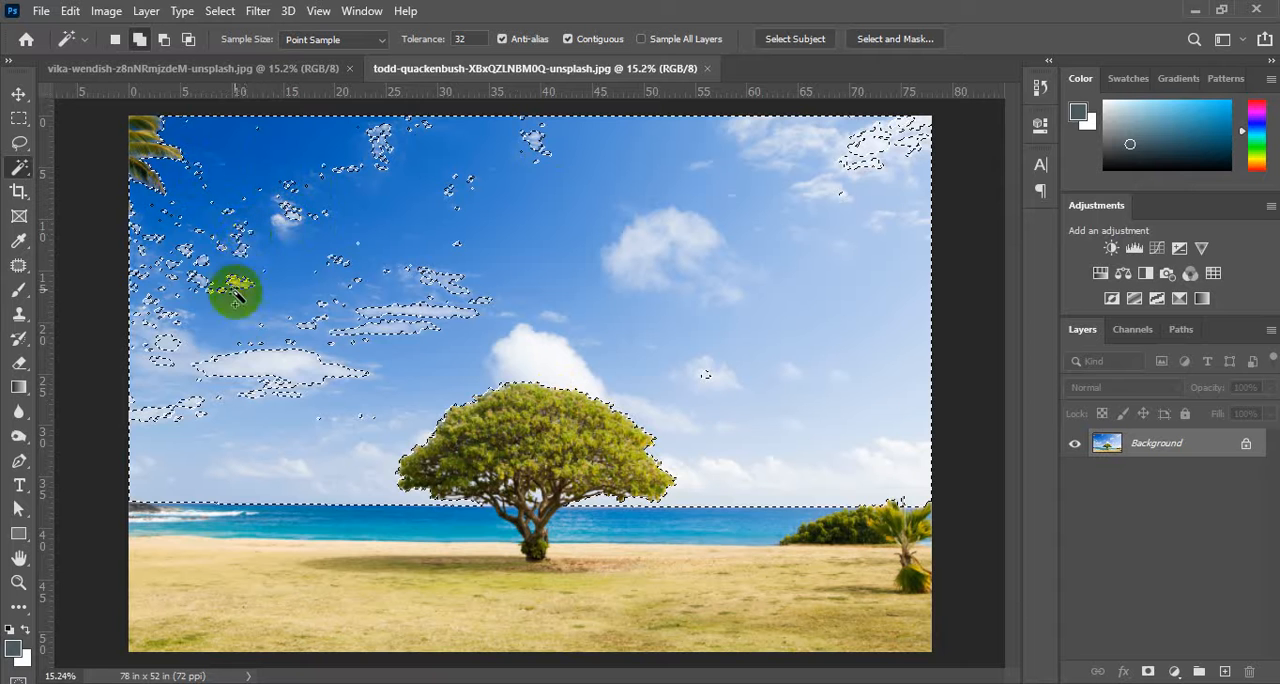
pyautogui.keyDown('shift'); pyautogui.click(252, 354); pyautogui.keyUp('shift')
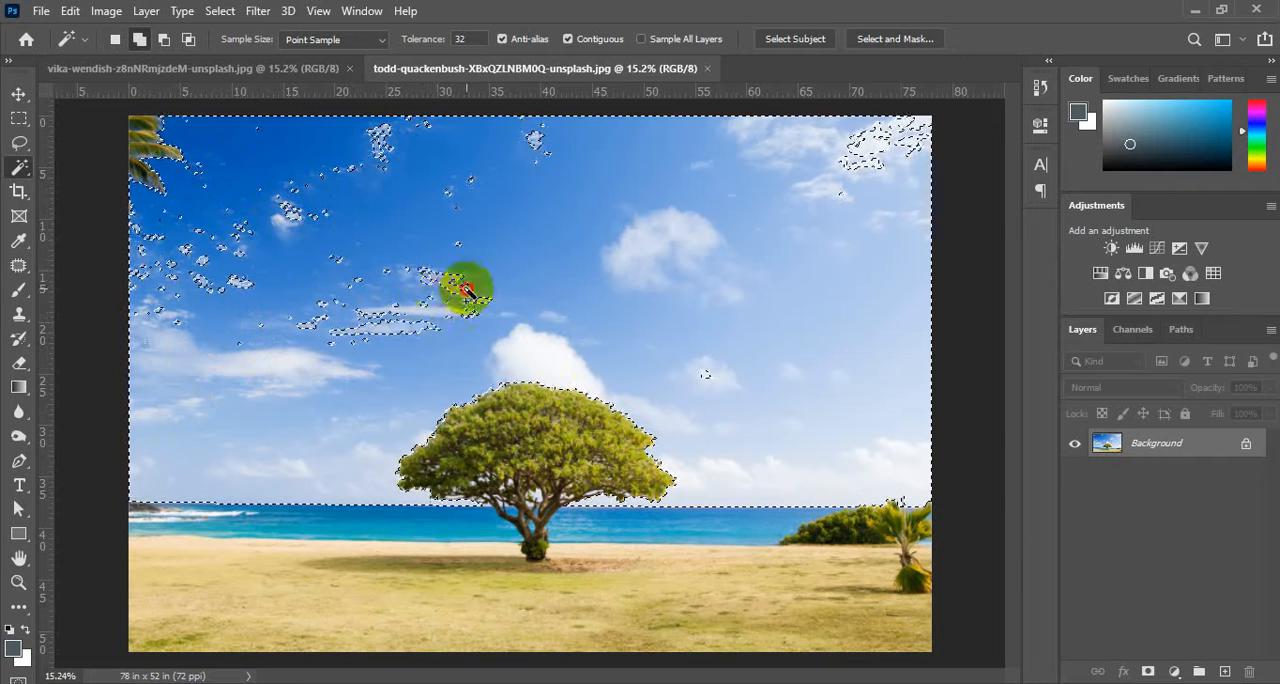
pyautogui.keyDown('shift'); pyautogui.click(893, 144); pyautogui.keyUp('shift')
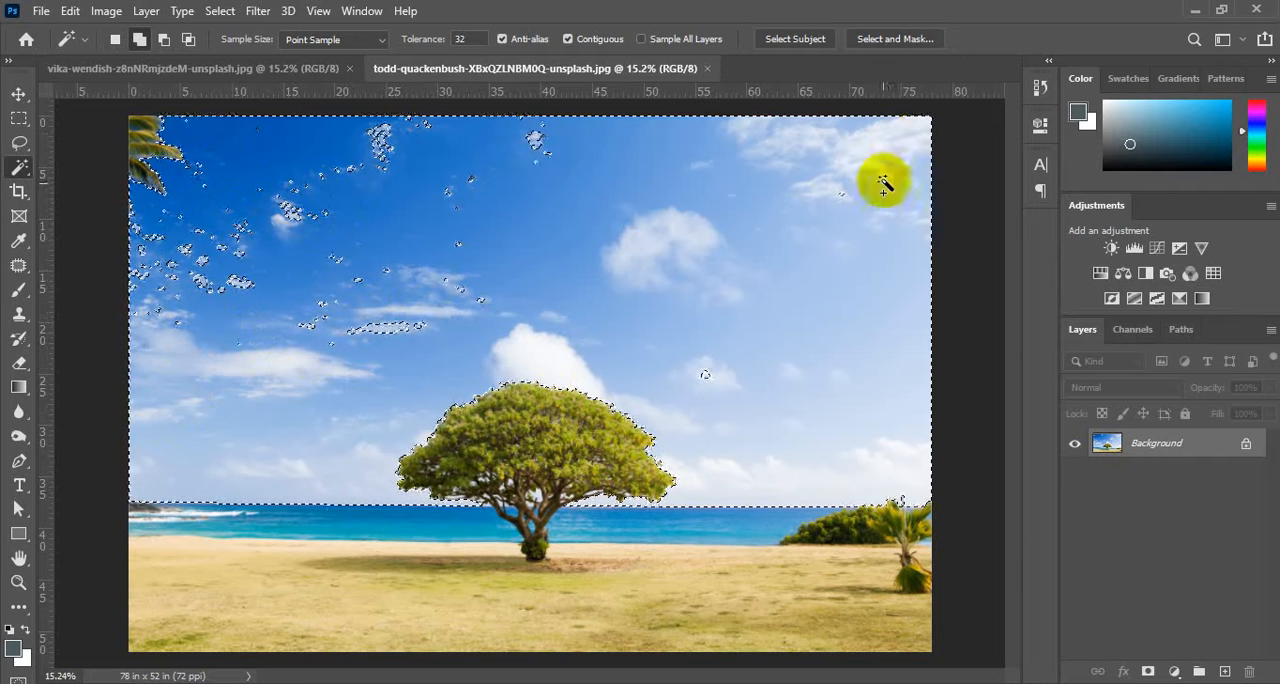
pyautogui.keyDown('shift'); pyautogui.click(708, 378); pyautogui.keyUp('shift')
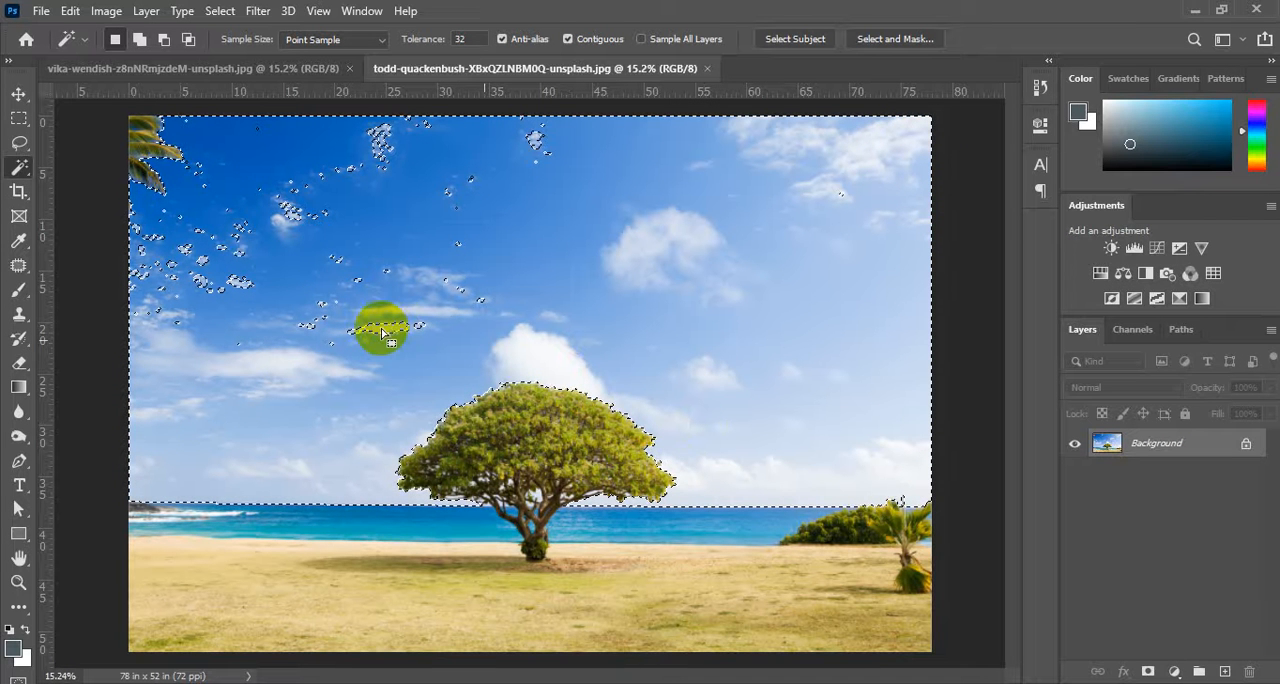
pyautogui.keyDown('shift'); pyautogui.click(393, 335); pyautogui.keyUp('shift')
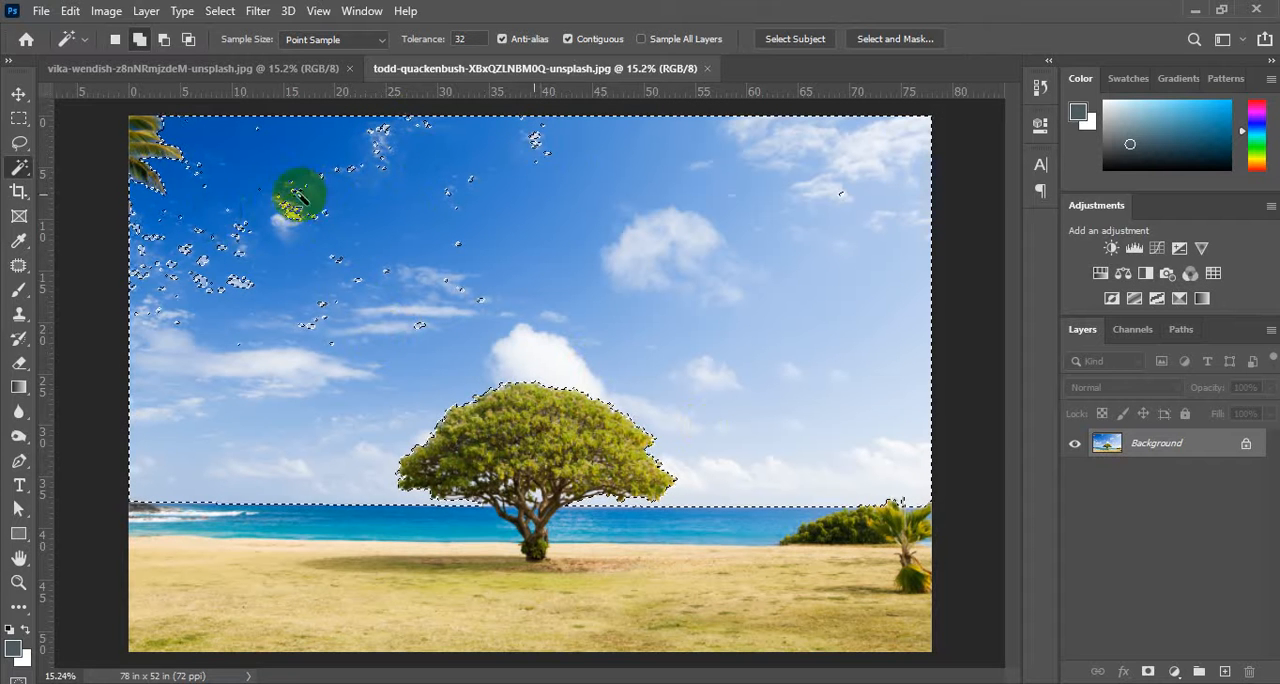
# Add the unselected patches inside the small white cloud near the palm leaves to the sky selection.
pyautogui.press('alt')
pyautogui.scroll(10, 270, 220)
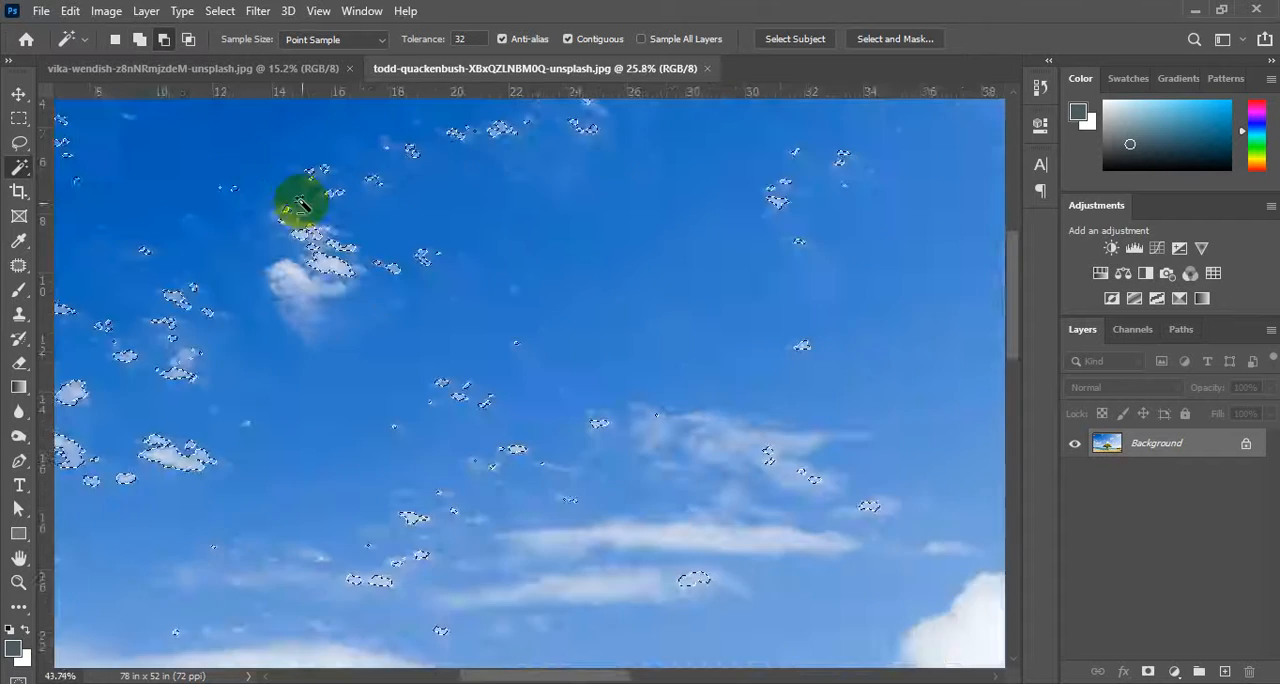
pyautogui.keyDown('alt'); pyautogui.click(272, 264); pyautogui.keyUp('alt')
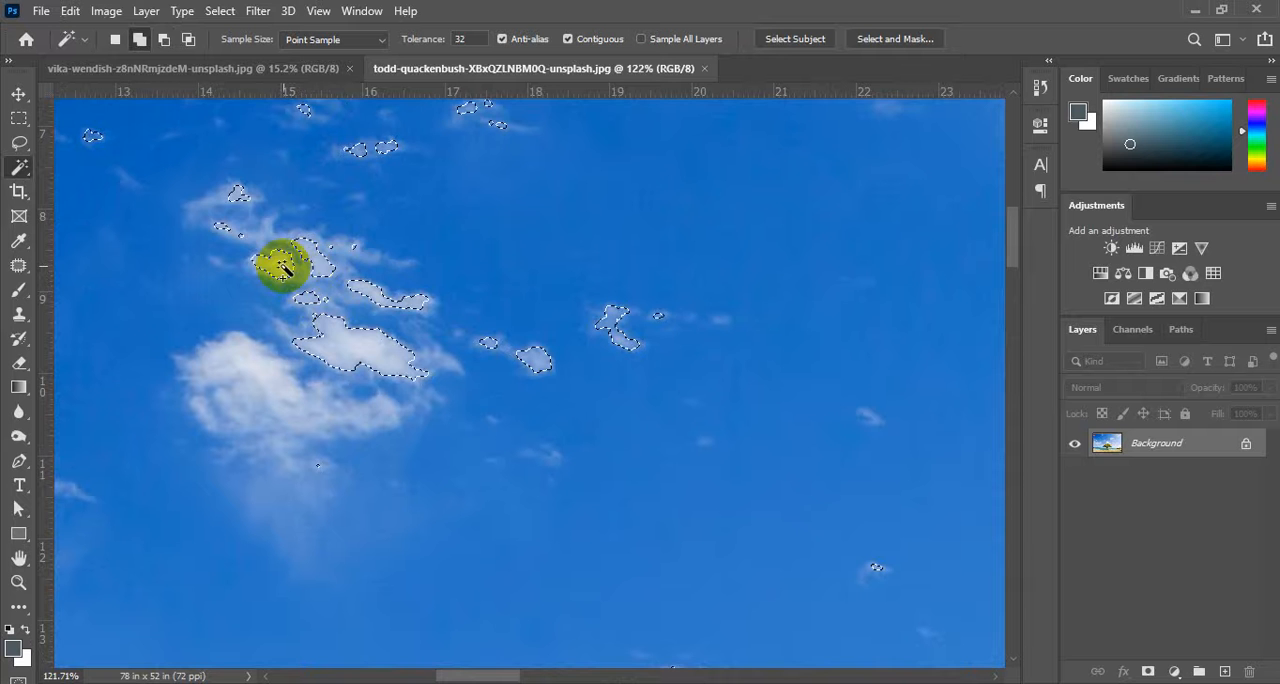
pyautogui.keyDown('alt'); pyautogui.click(240, 194); pyautogui.keyUp('alt')
pyautogui.keyDown('alt'); pyautogui.click(246, 235); pyautogui.keyUp('alt')
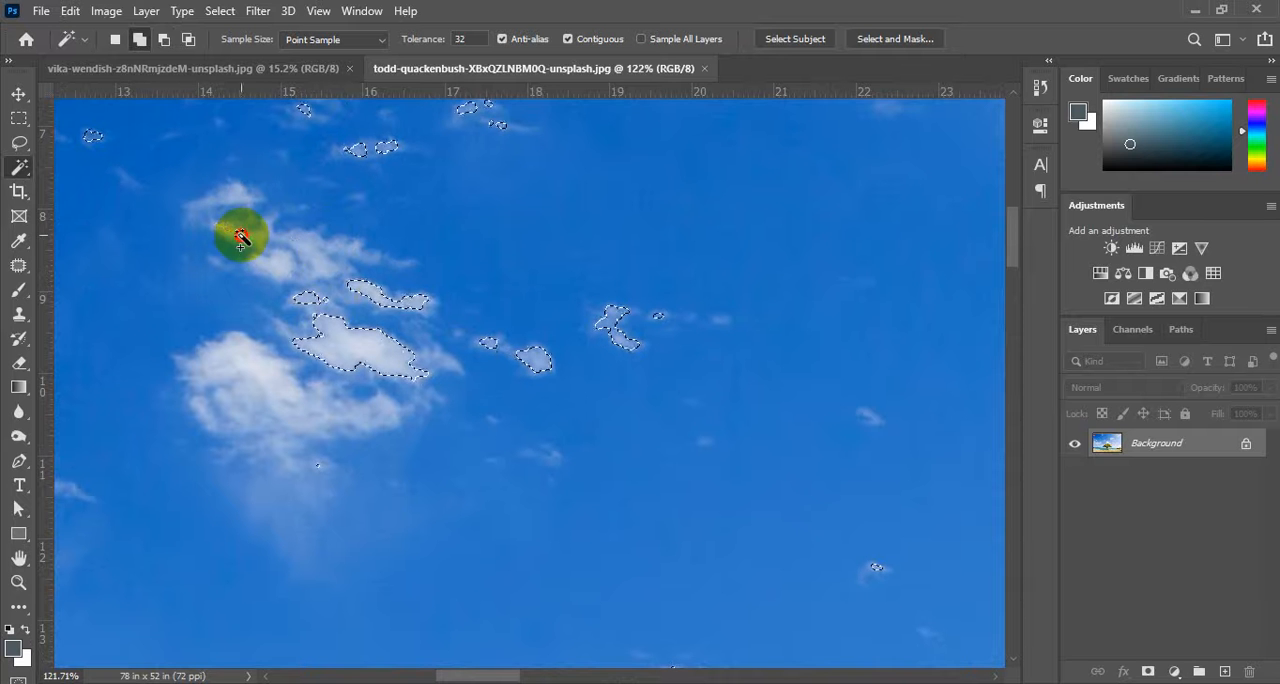
pyautogui.keyDown('alt'); pyautogui.click(381, 302); pyautogui.keyUp('alt')
pyautogui.keyDown('alt'); pyautogui.click(307, 299); pyautogui.keyUp('alt')
pyautogui.keyDown('alt'); pyautogui.click(346, 334); pyautogui.keyUp('alt')
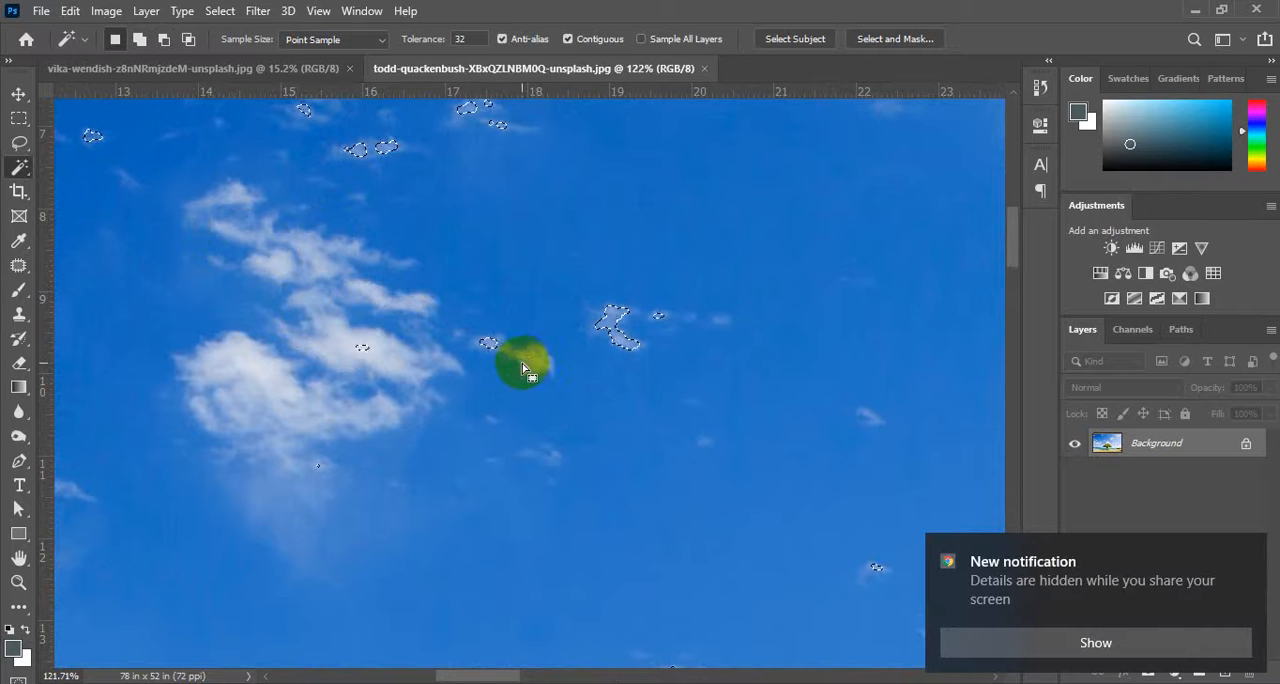
# Add the small cloud wisps just right of that white cloud to the sky selection.
pyautogui.keyDown('alt'); pyautogui.click(487, 343); pyautogui.keyUp('alt')
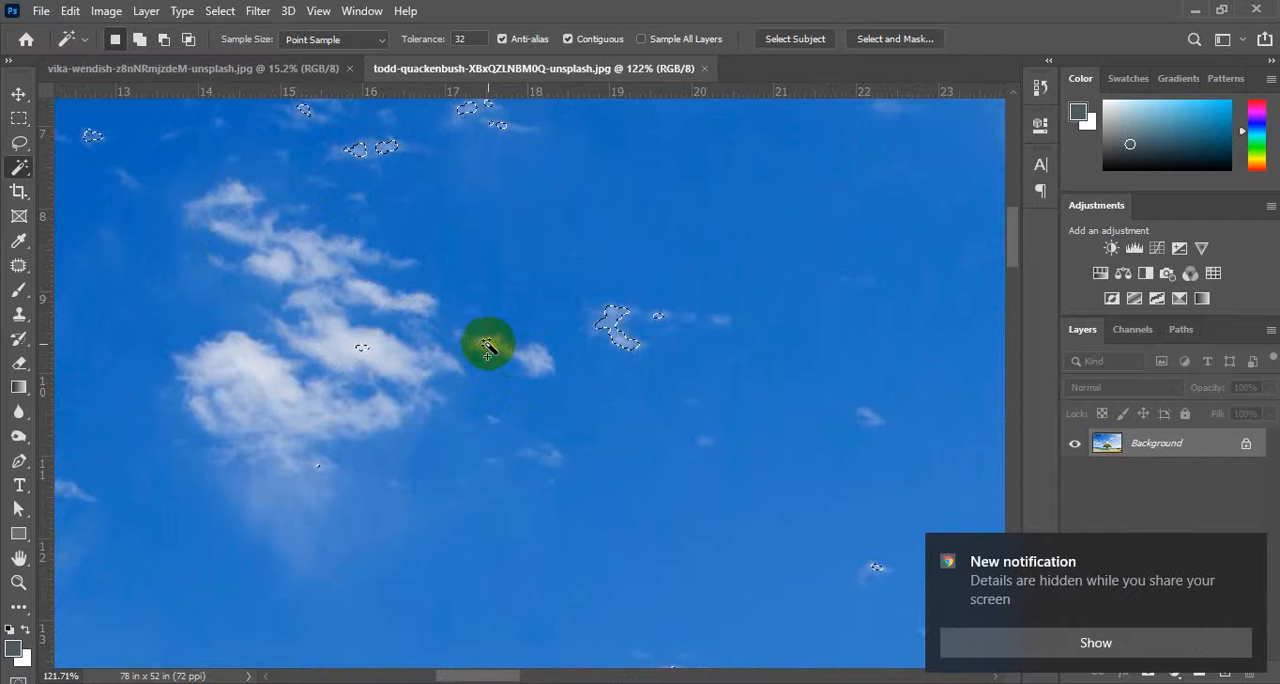
pyautogui.keyDown('alt'); pyautogui.click(610, 324); pyautogui.keyUp('alt')
pyautogui.keyDown('alt'); pyautogui.click(655, 318); pyautogui.keyUp('alt')
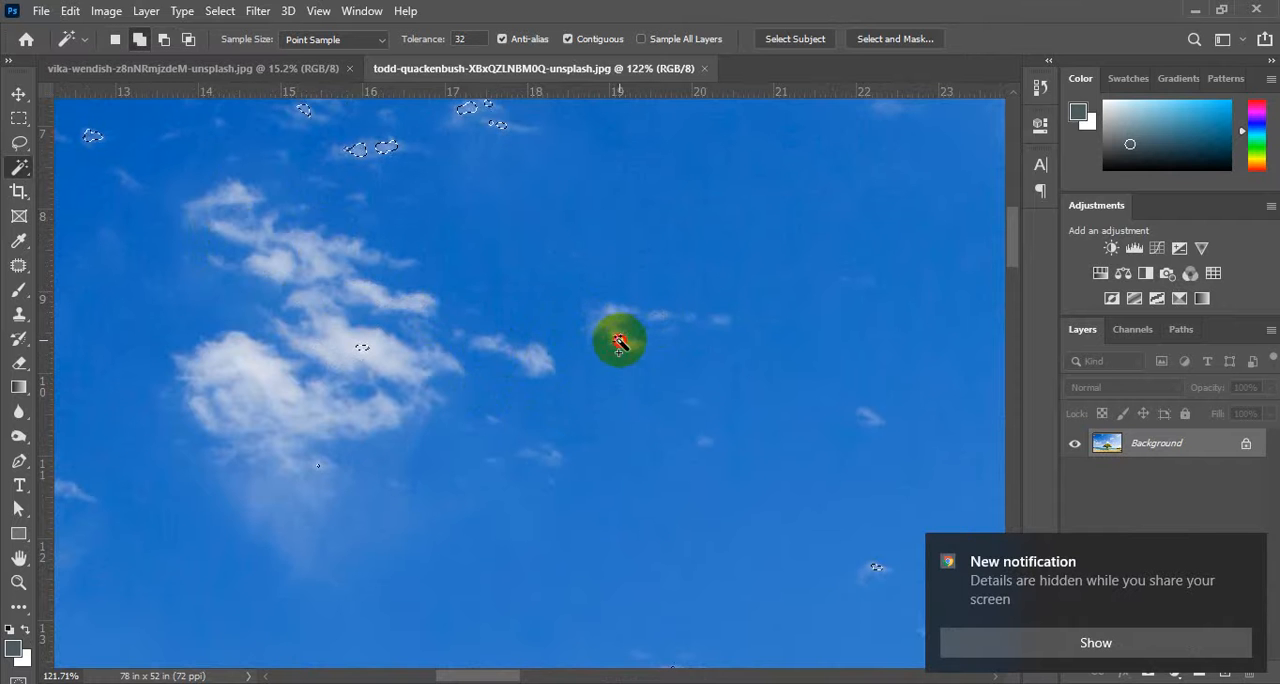
pyautogui.scroll(-3, 590, 428)
pyautogui.scroll(-3, 646, 430)
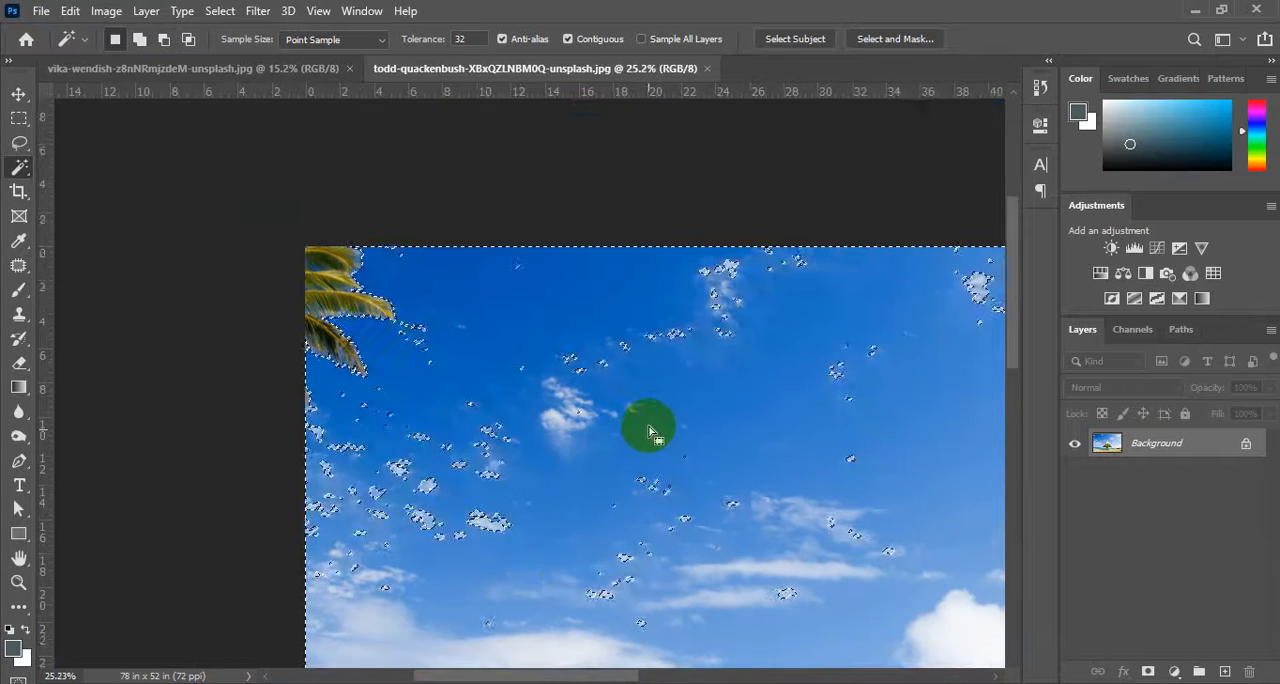
# Add the unselected cloud specks across the upper-left sky to the selection with one freehand Lasso loop that stays clear of the palm leaves.
pyautogui.scroll(-4, 528, 406)
pyautogui.scroll(-2, 510, 410)
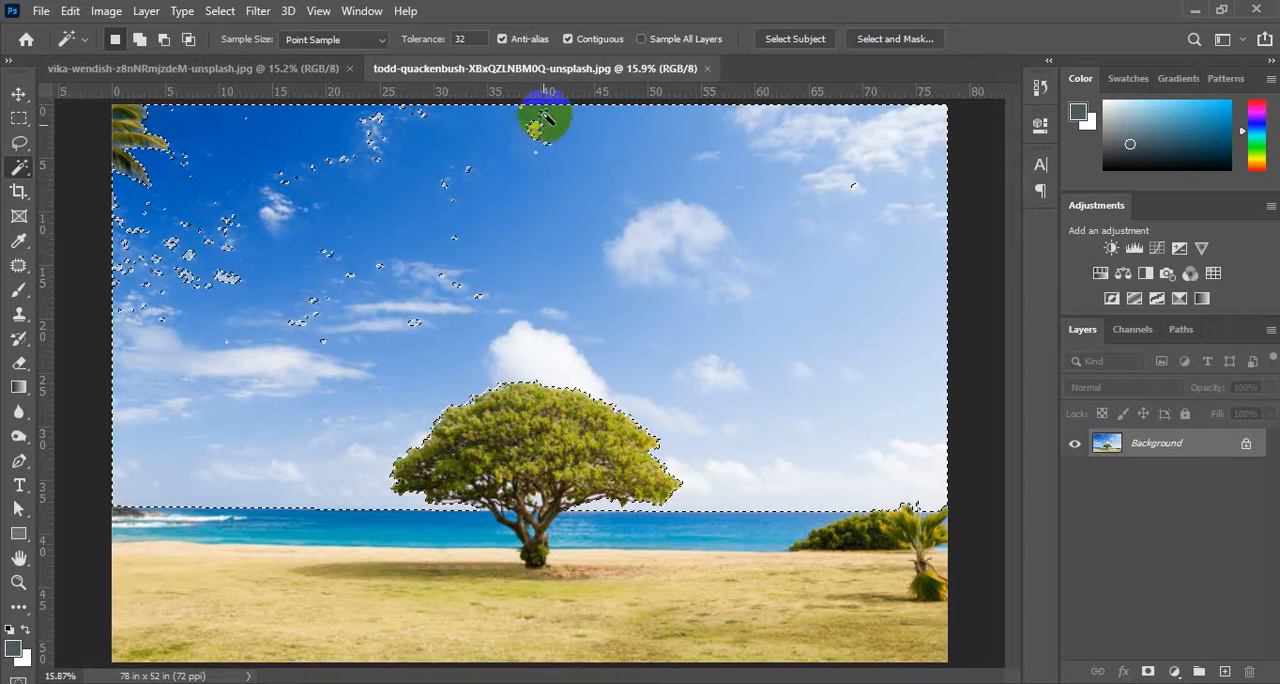
pyautogui.press('shift')
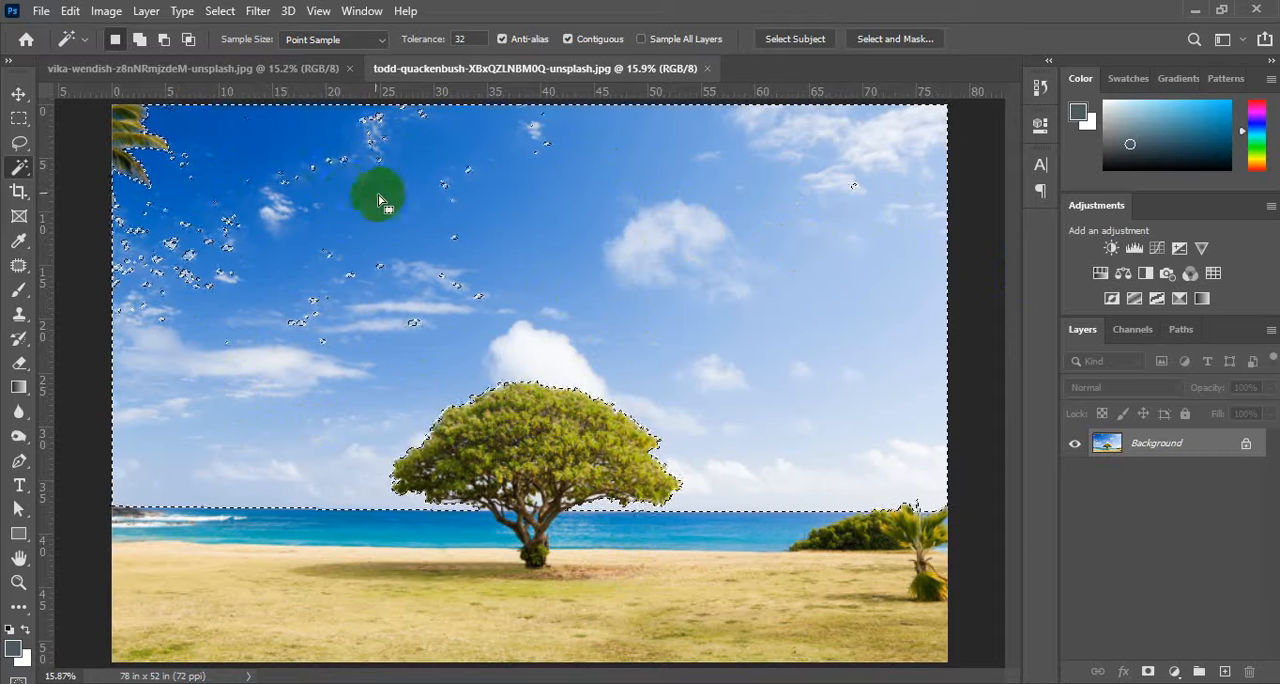
pyautogui.click(22, 146)
pyautogui.click(80, 144)
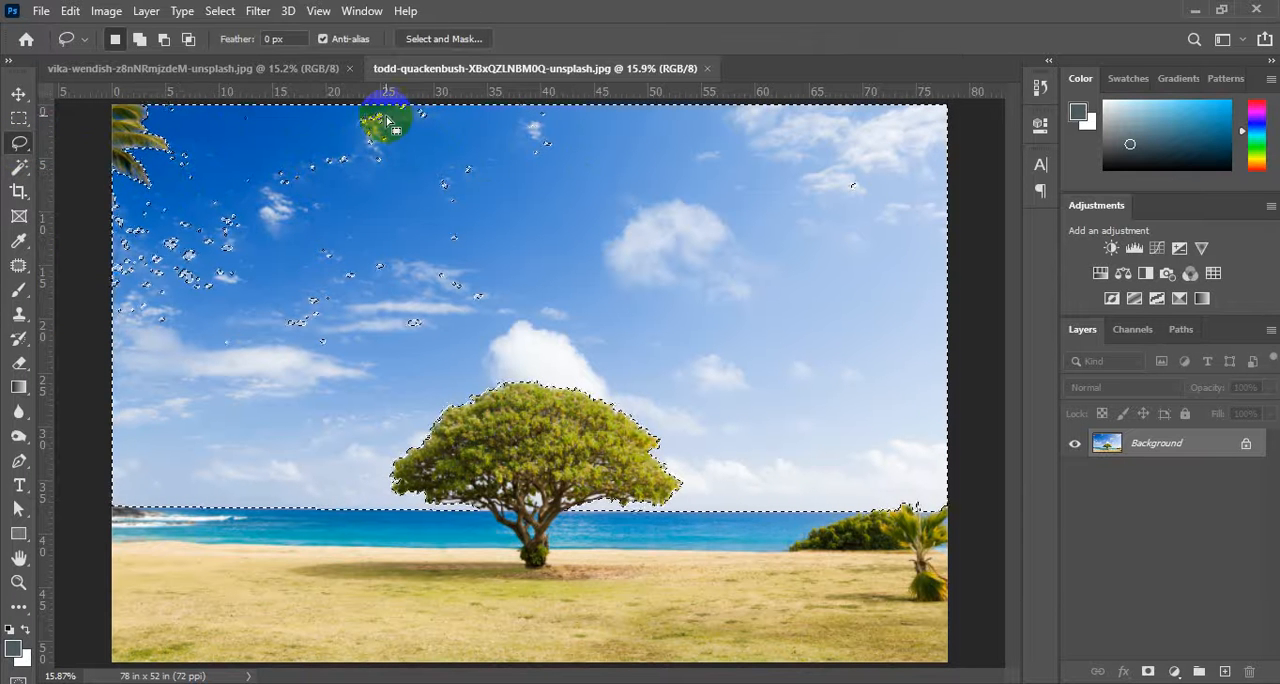
pyautogui.moveTo(390, 114); pyautogui.dragTo(368, 114)
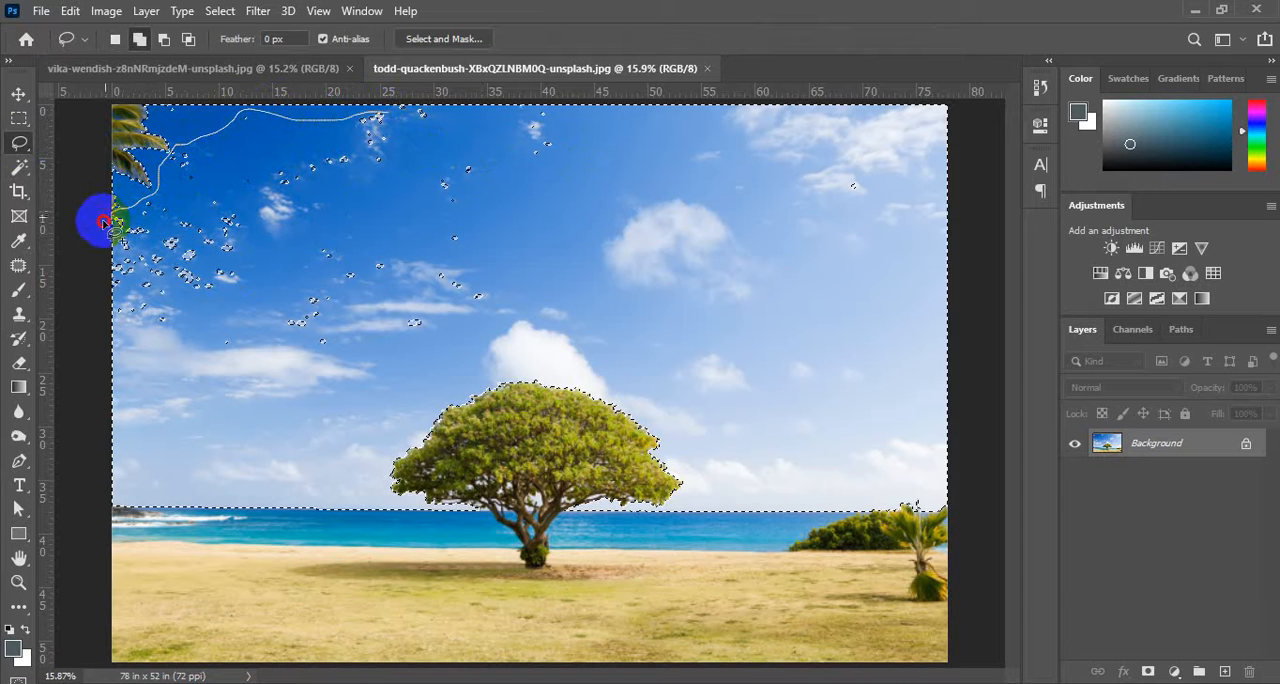
pyautogui.moveTo(100, 304)
pyautogui.mouseDown()
pyautogui.moveTo(122, 339)
pyautogui.moveTo(187, 352)
pyautogui.moveTo(347, 357)
pyautogui.moveTo(469, 328)
pyautogui.moveTo(506, 253)
pyautogui.moveTo(505, 215)
pyautogui.moveTo(566, 185)
pyautogui.moveTo(567, 130)
pyautogui.mouseUp()
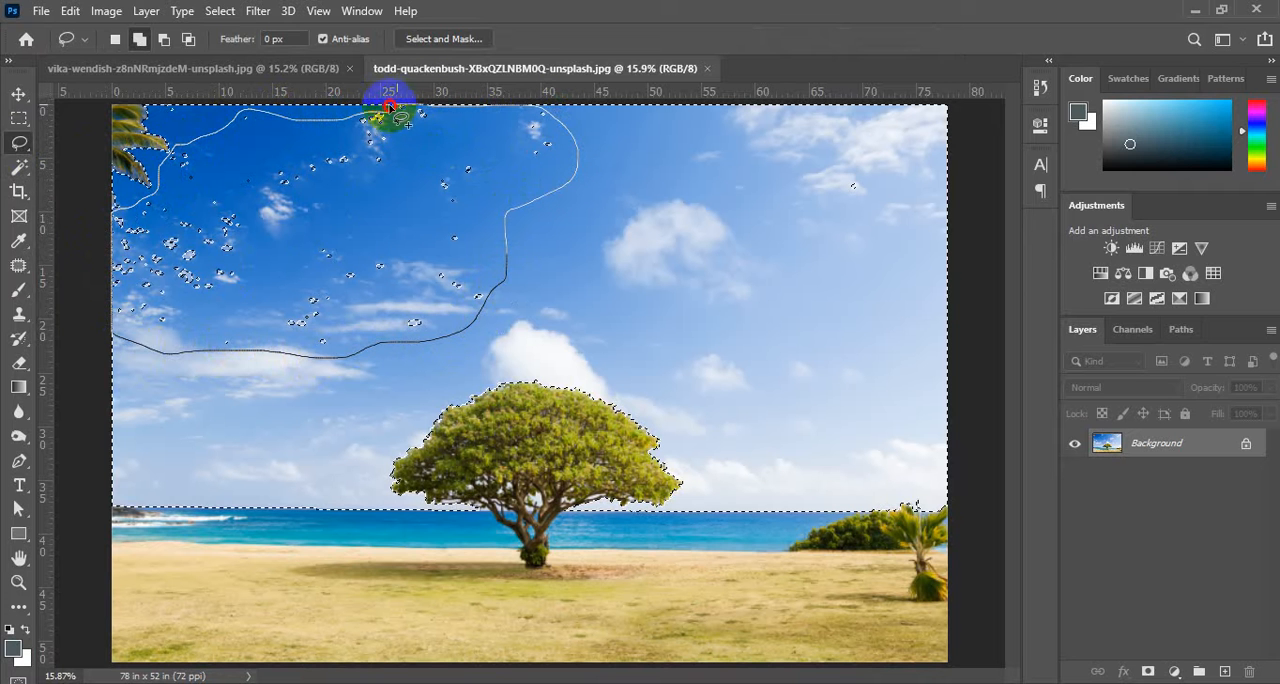
pyautogui.moveTo(362, 117); pyautogui.dragTo(360, 118)
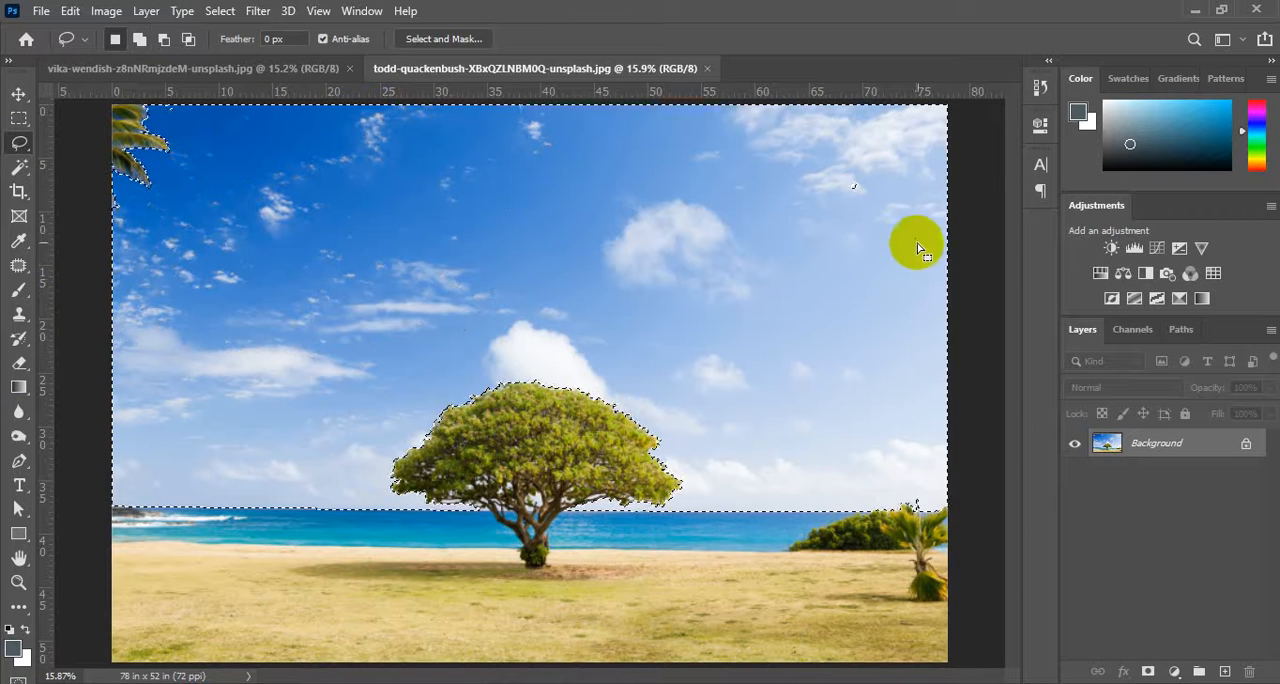
# Add the leftover speck in the upper-right cloud and the small spots beside the palm leaves to the sky selection with the Lasso.
pyautogui.moveTo(880, 165)
pyautogui.mouseDown()
pyautogui.moveTo(847, 219)
pyautogui.moveTo(882, 172)
pyautogui.mouseUp()
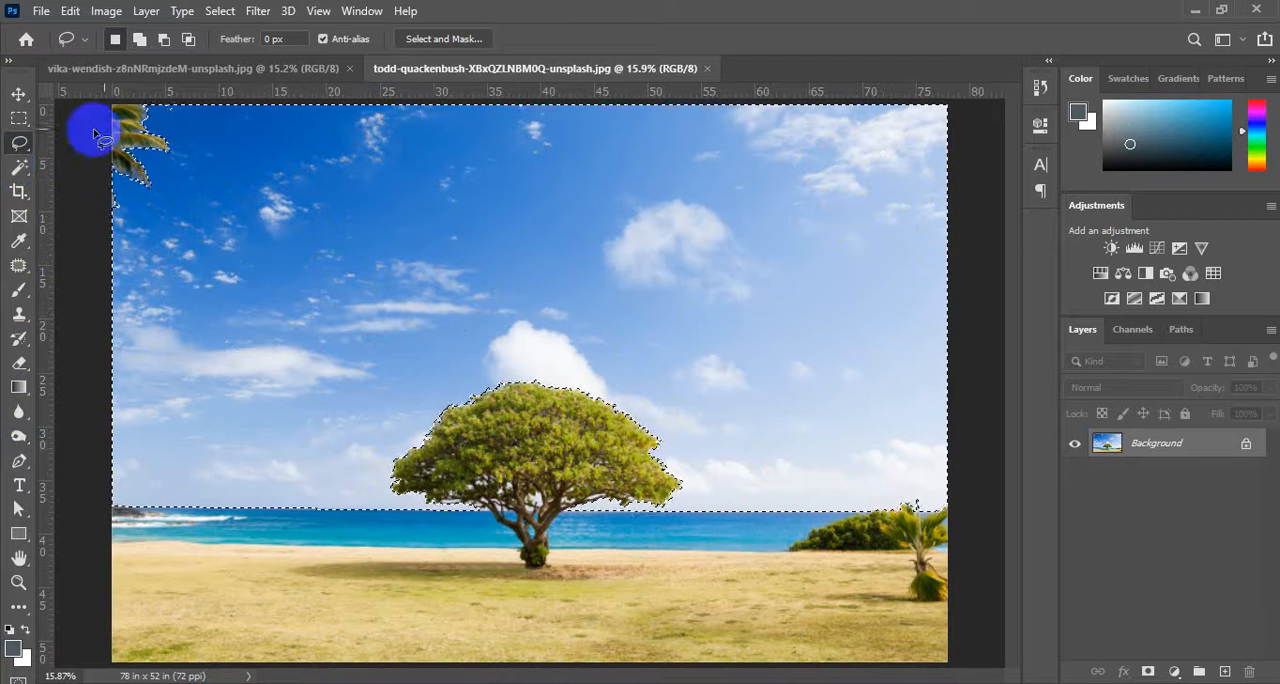
pyautogui.scroll(9, 135, 97)
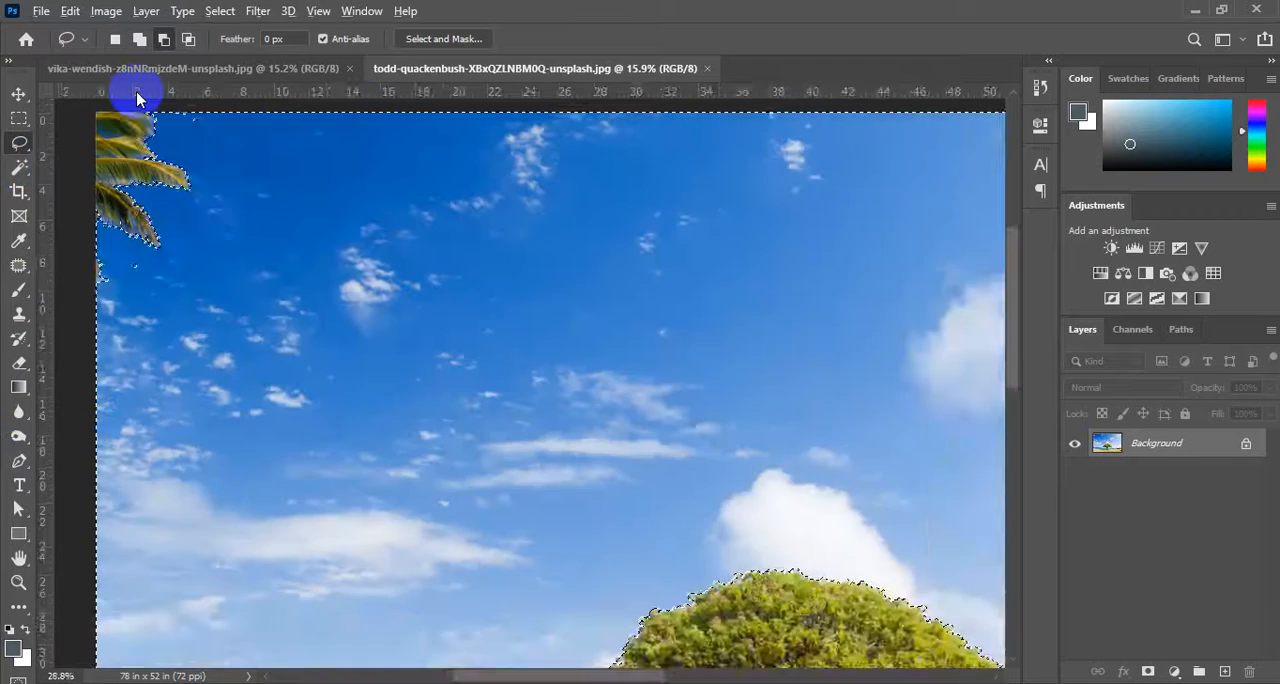
pyautogui.moveTo(301, 147)
pyautogui.mouseDown()
pyautogui.moveTo(260, 114)
pyautogui.moveTo(231, 114)
pyautogui.moveTo(223, 166)
pyautogui.moveTo(300, 124)
pyautogui.mouseUp()
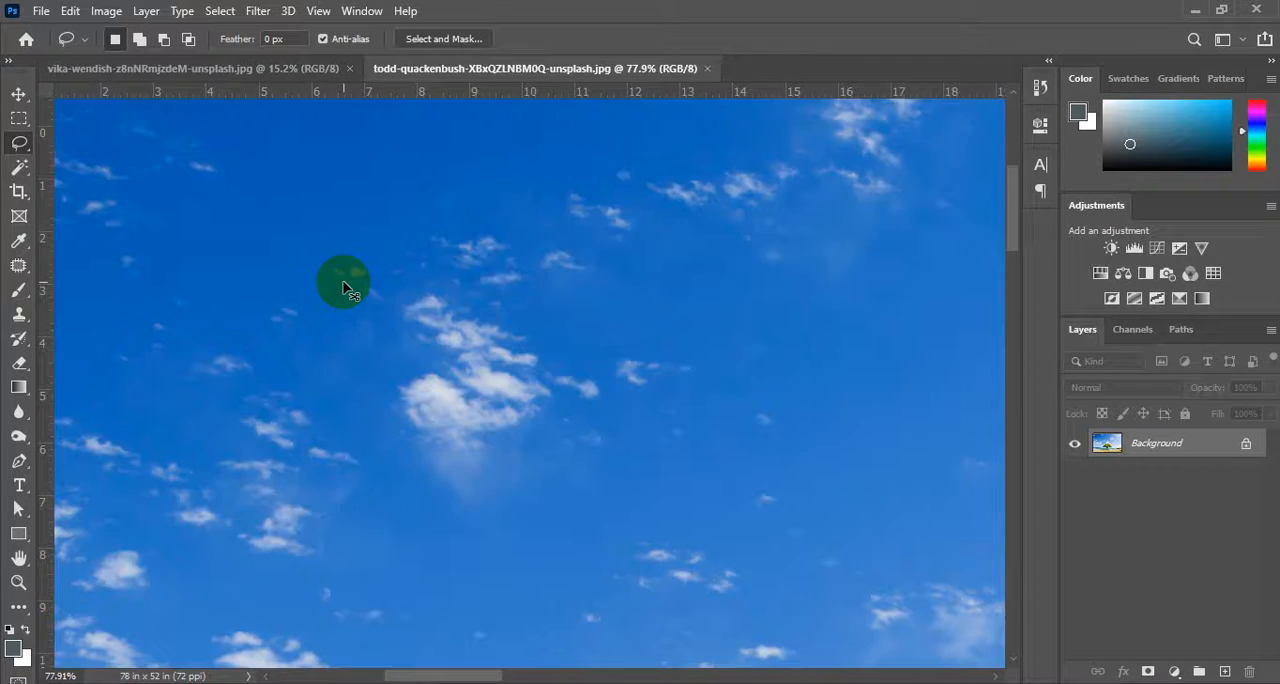
pyautogui.hotkey('ctrl', '0')
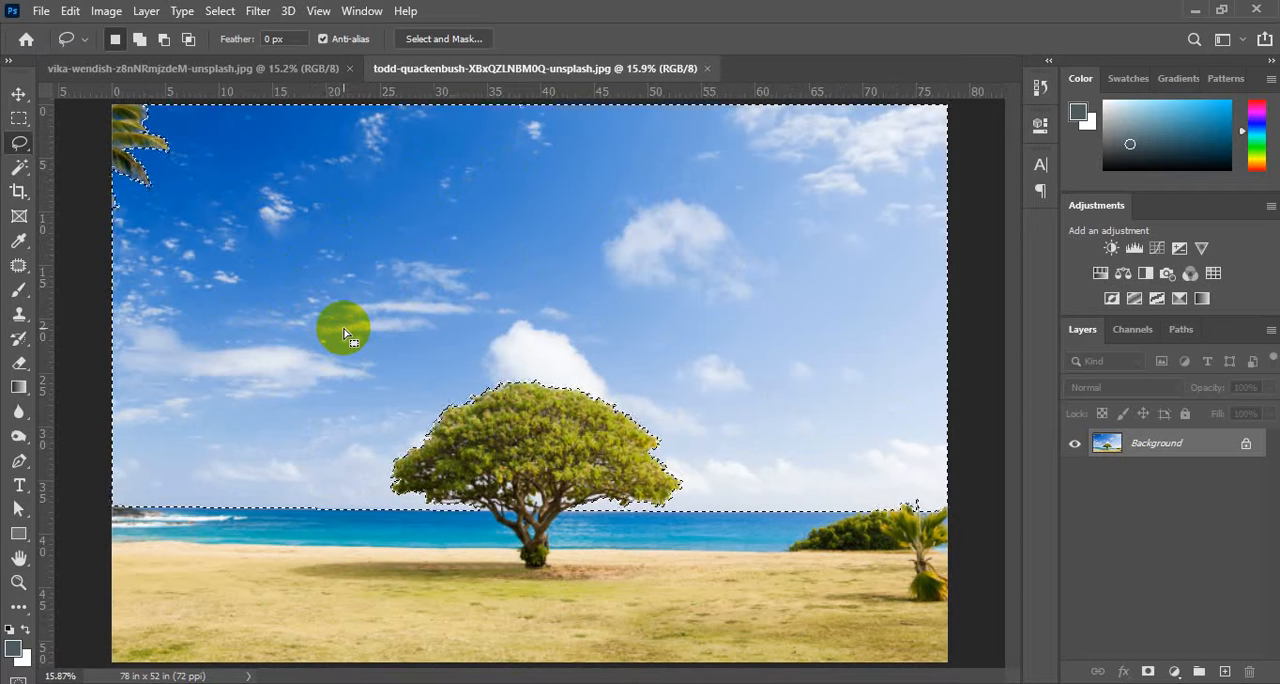
pyautogui.rightClick(471, 476)
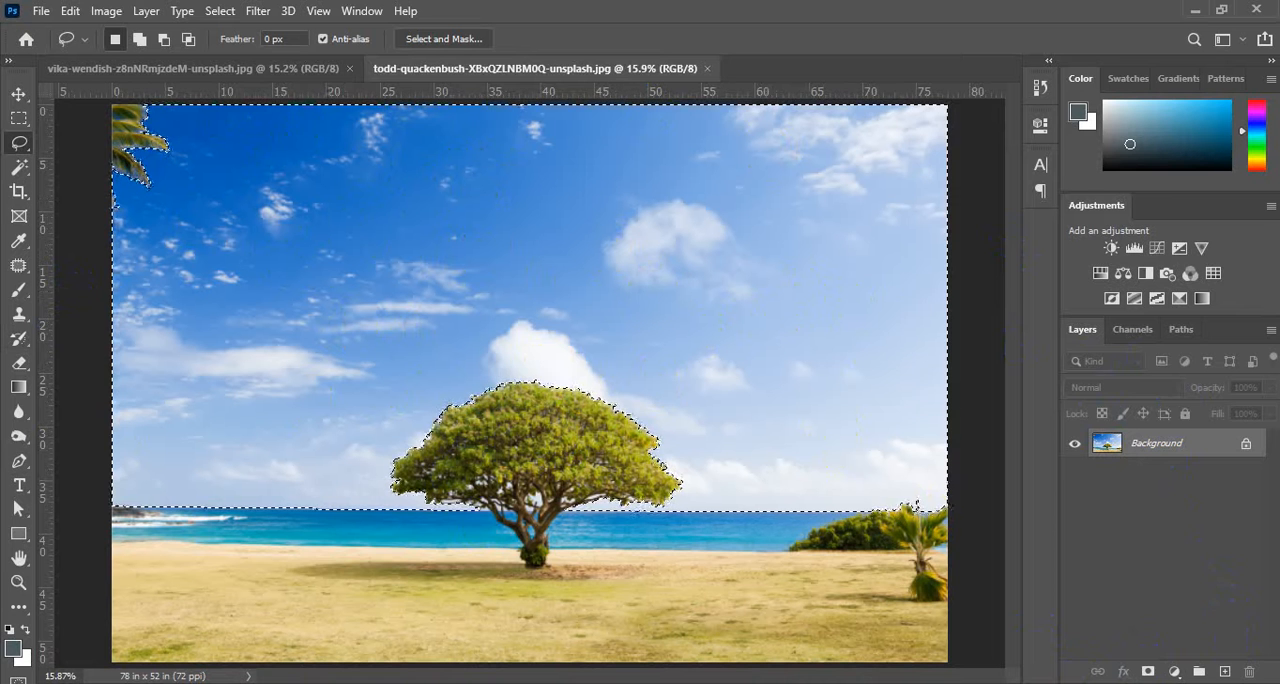
# Fill the selected sky with a bright cyan-blue foreground colour on a new layer above the Background.
pyautogui.click(1224, 672)
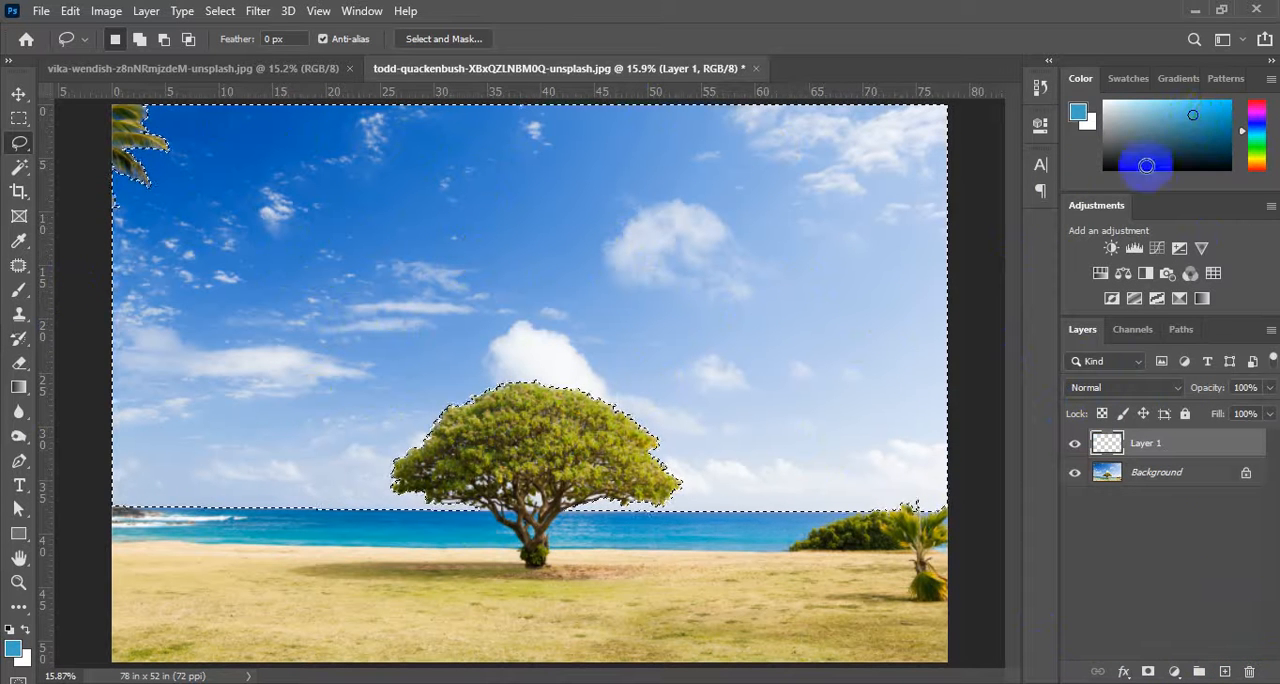
pyautogui.click(1220, 119)
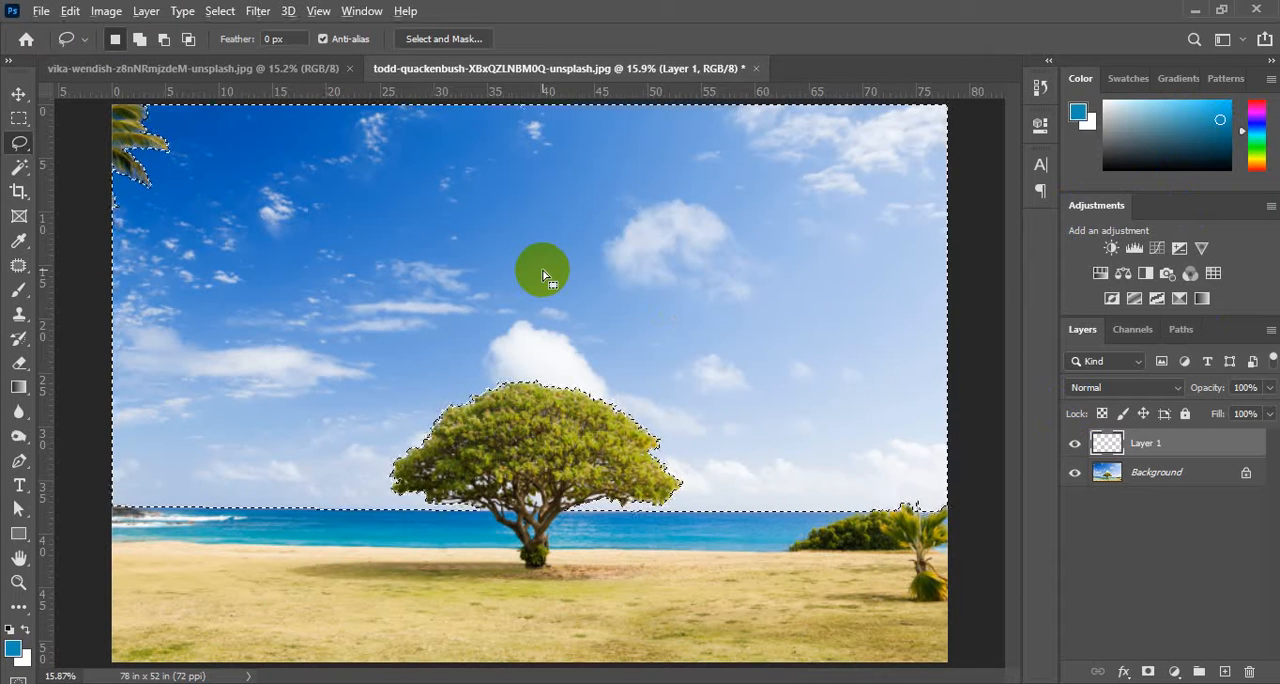
pyautogui.hotkey('alt', 'BackSpace')
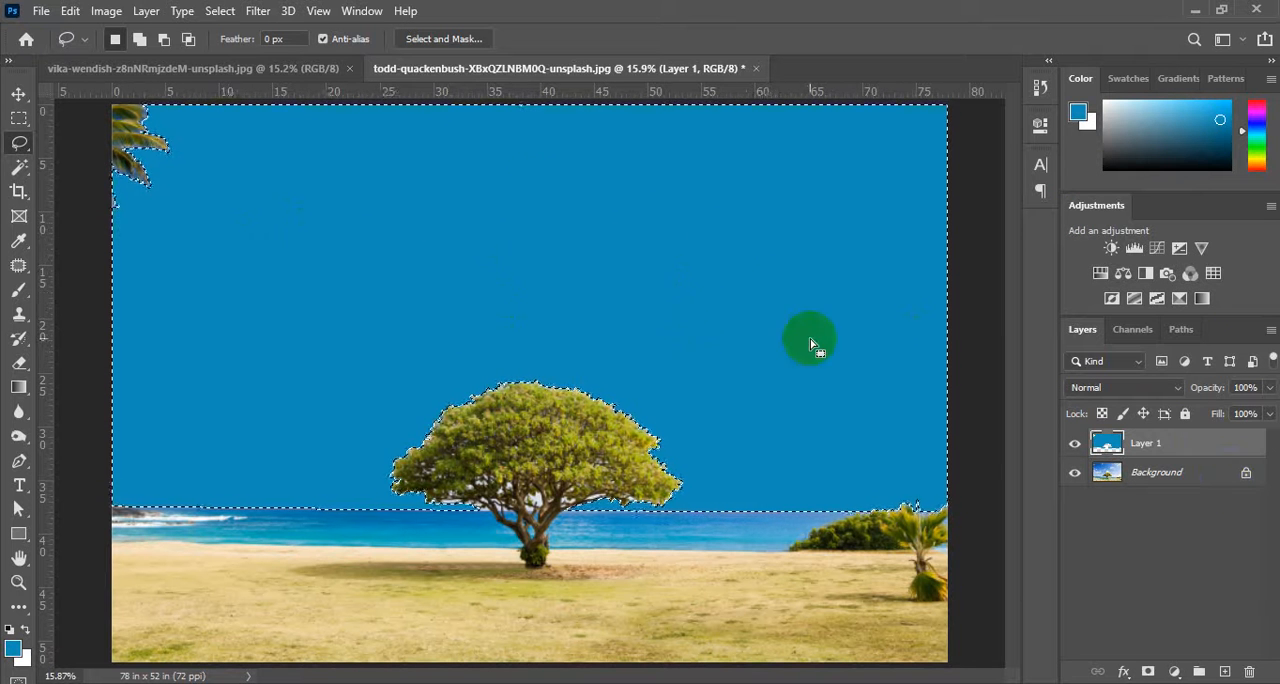
# Lower the opacity of the blue sky layer to 43%.
pyautogui.click(1269, 387)
pyautogui.moveTo(1258, 416); pyautogui.dragTo(1220, 414)
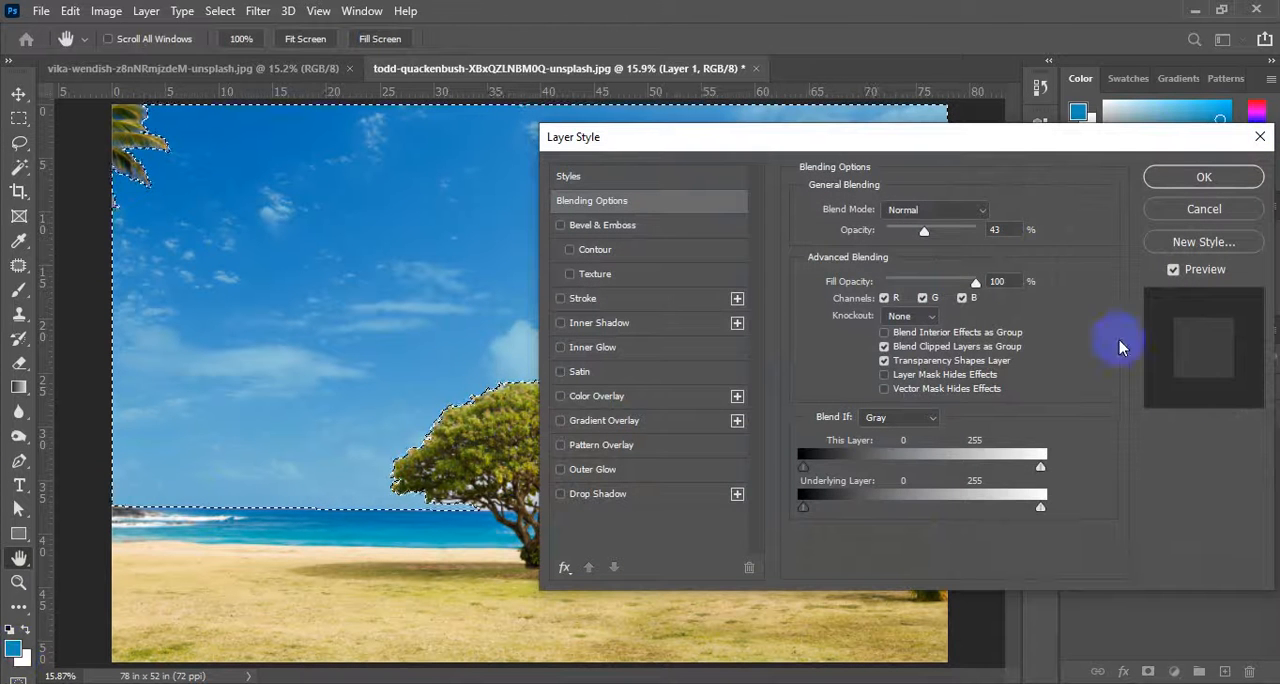
pyautogui.click(1210, 212)
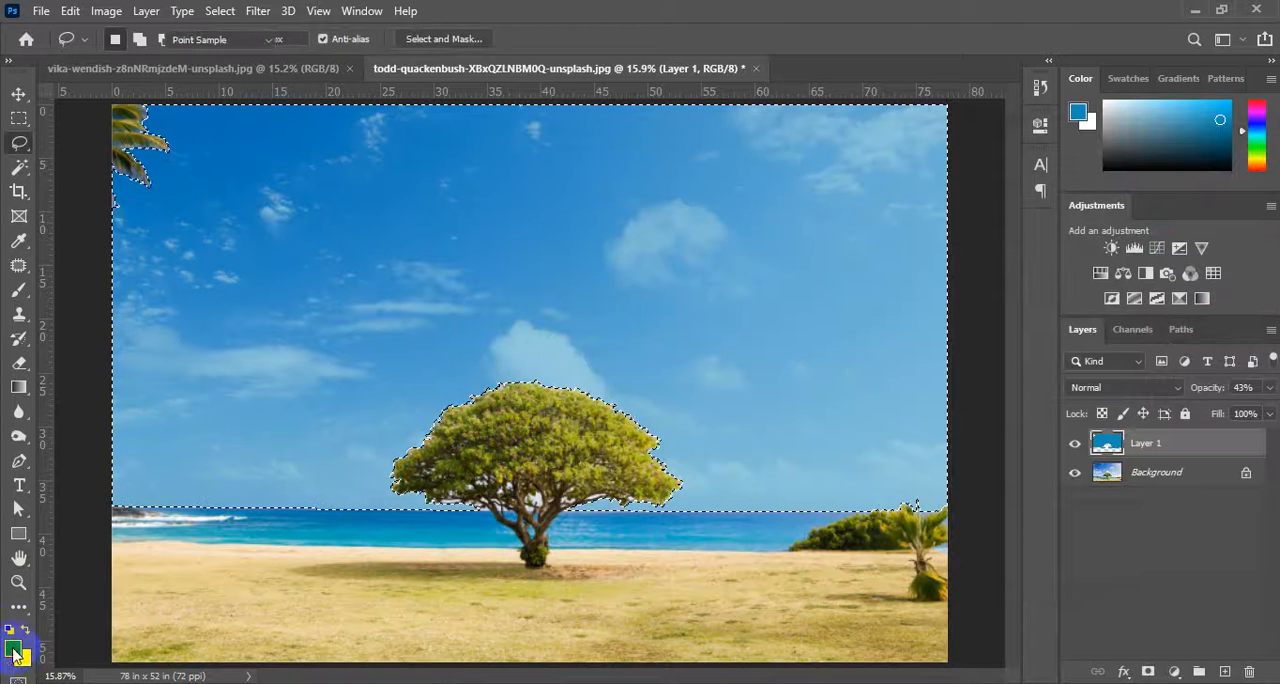
# Set the foreground colour to deep blue 041ee0 and refill the selected sky on Layer 1 with it.
pyautogui.click(12, 648)
pyautogui.click(700, 238)
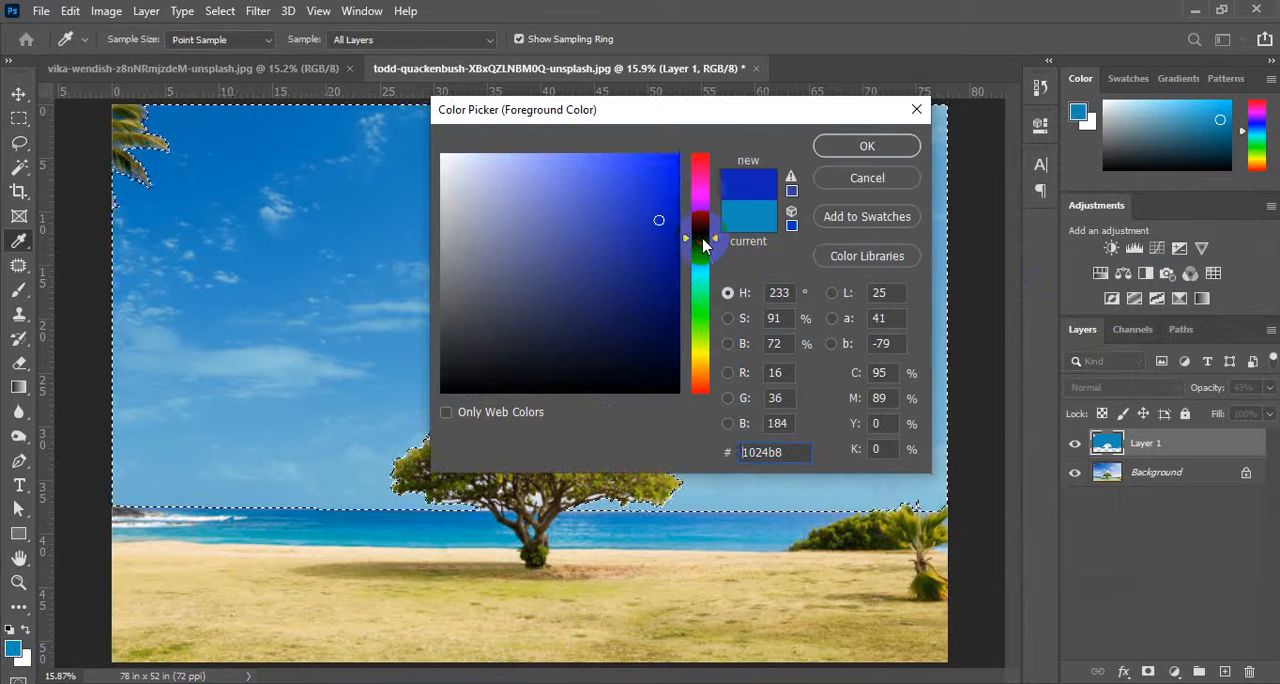
pyautogui.click(671, 183)
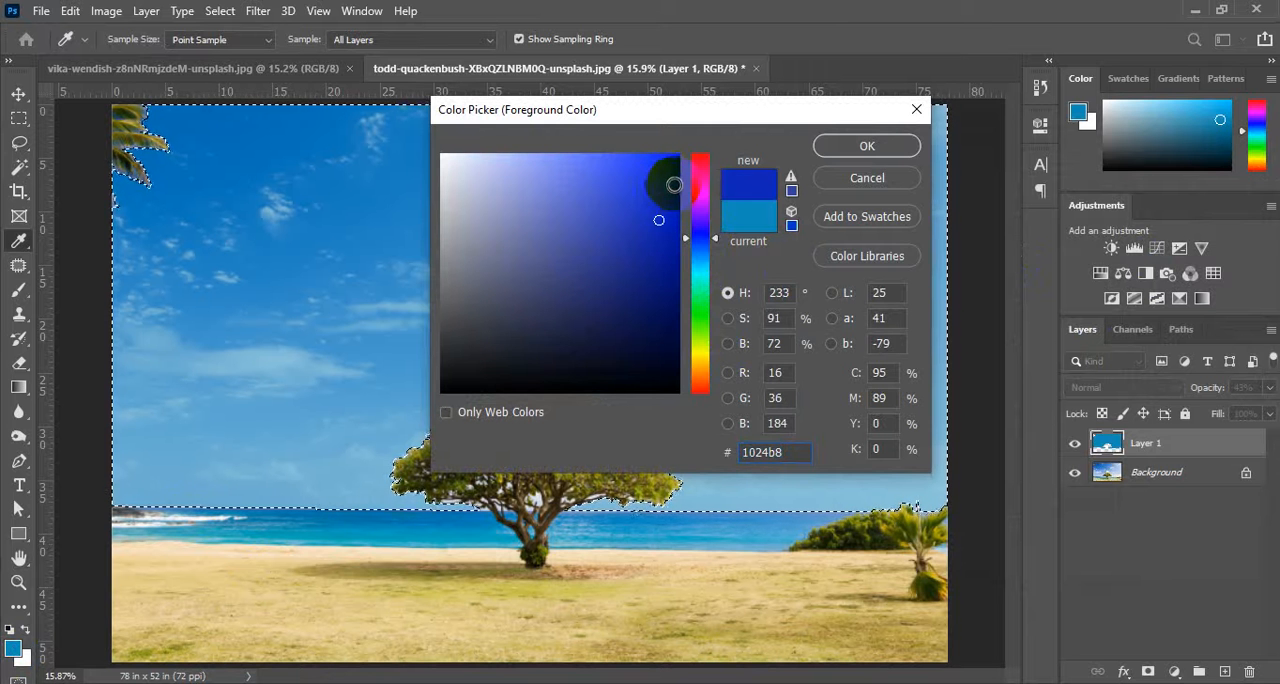
pyautogui.click(867, 146)
pyautogui.press('l')
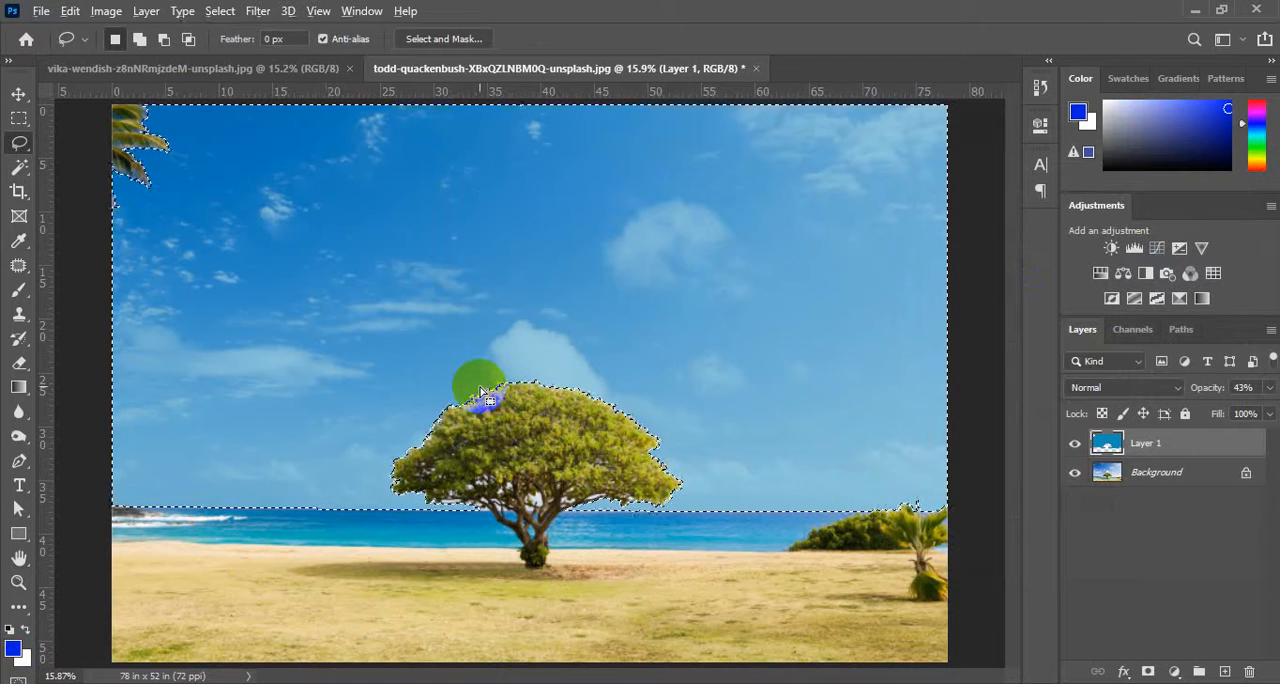
pyautogui.hotkey('alt', 'BackSpace')
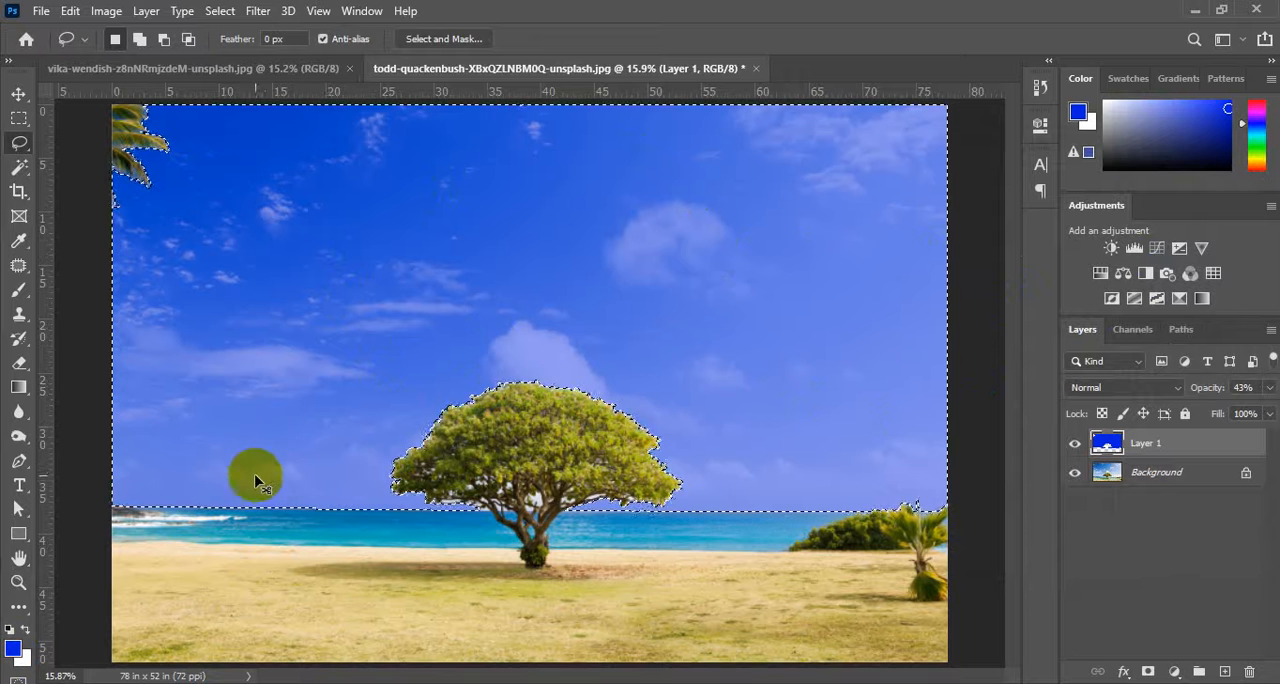
# Deselect the sky, and toggle Layer 1's visibility off and on to compare the recoloured sky with the original.
pyautogui.hotkey('ctrl', 'd')
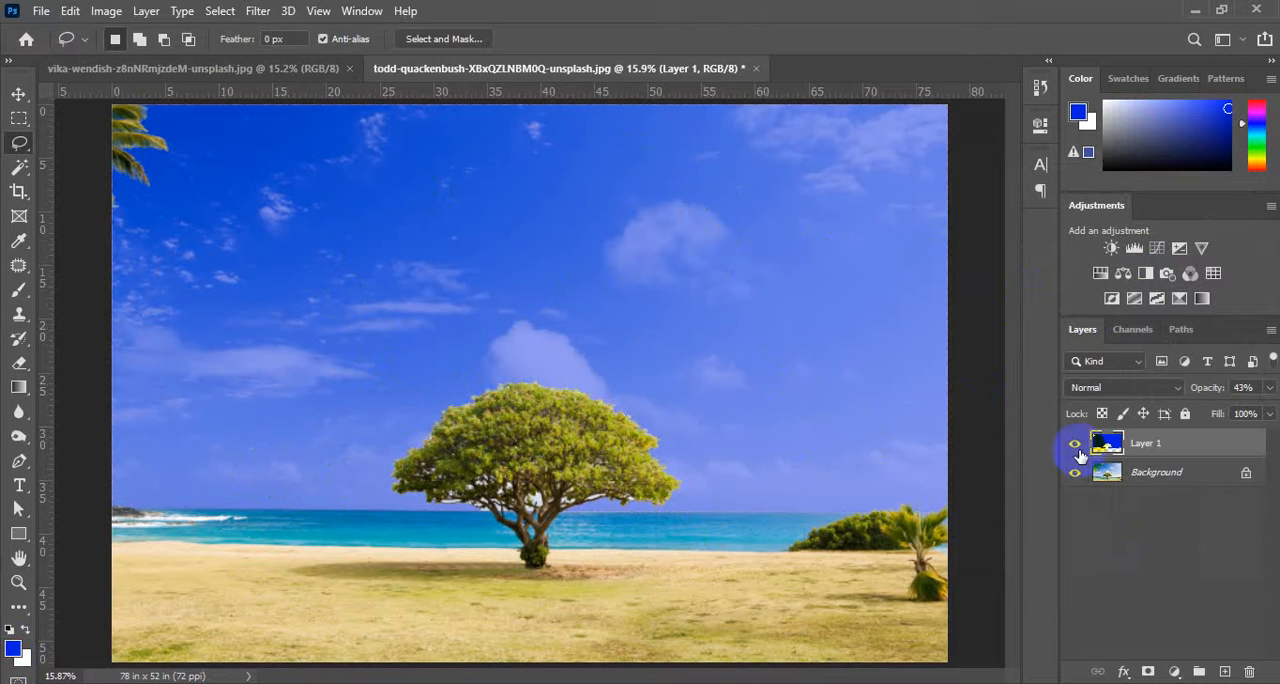
pyautogui.click(1076, 446)
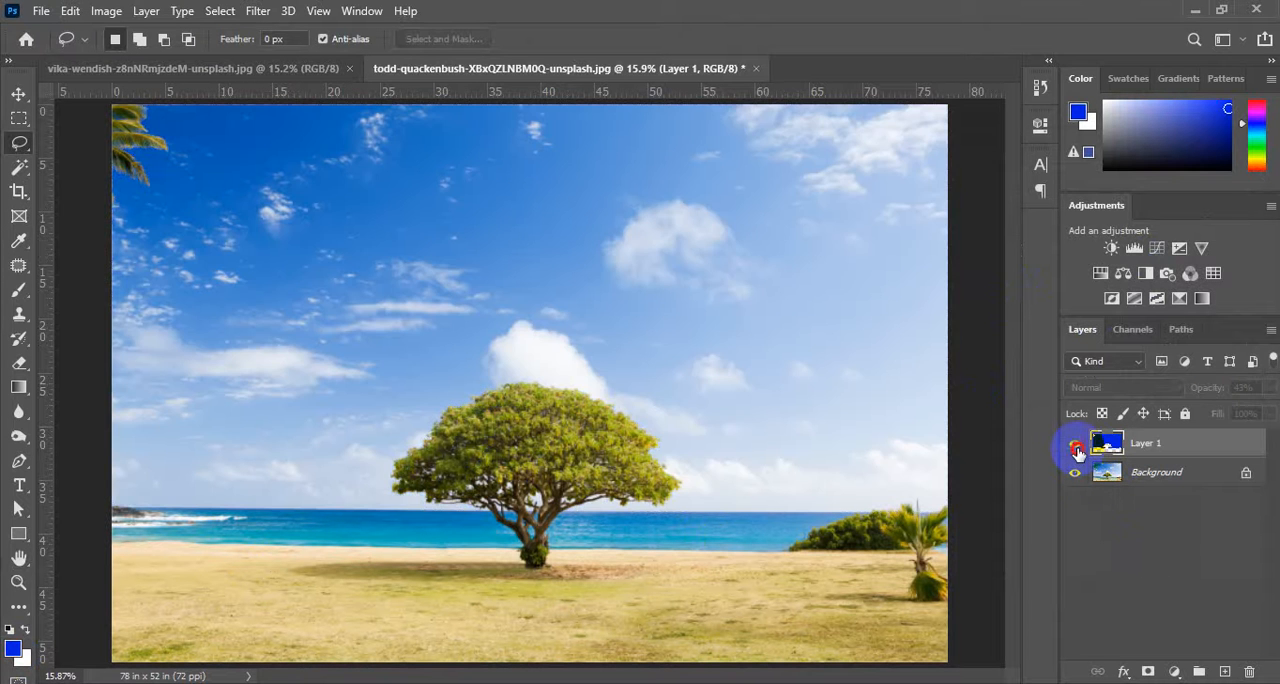
pyautogui.click(1076, 447)
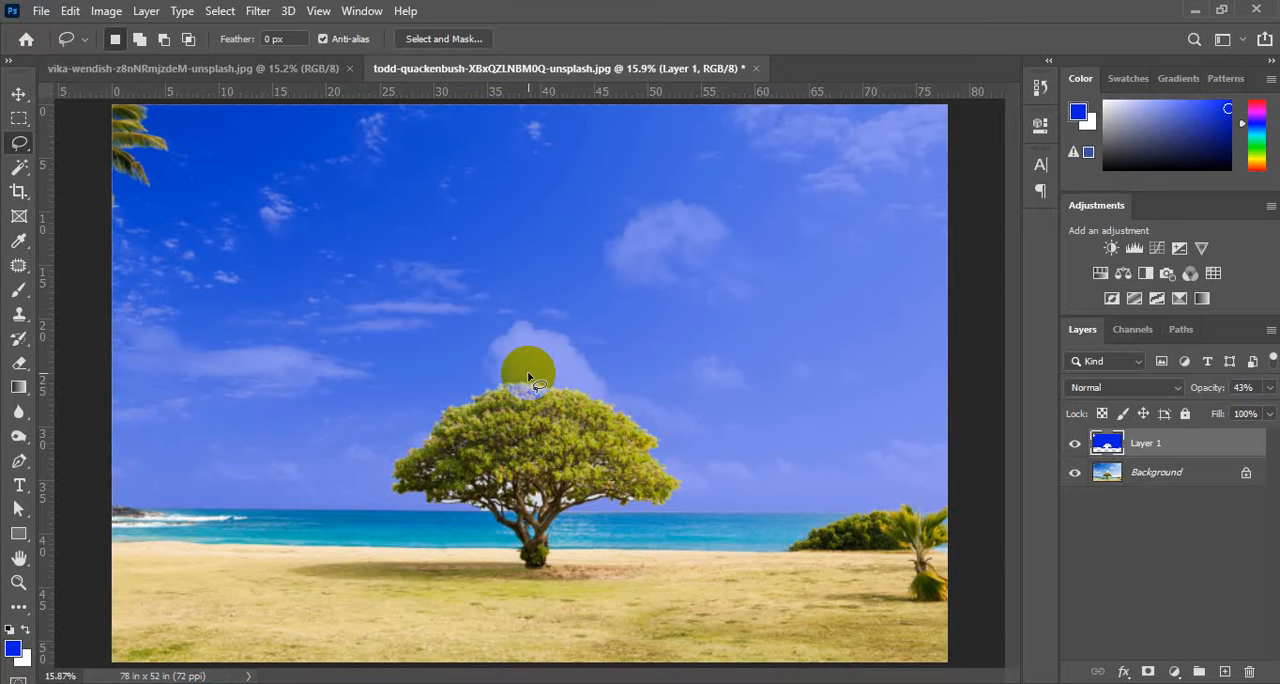
# Switch to the Downloads window in File Explorer and open the A.H.M. applicant's folder under Work Station (F:) > TSC > Online Aplications.
pyautogui.moveTo(483, 683)
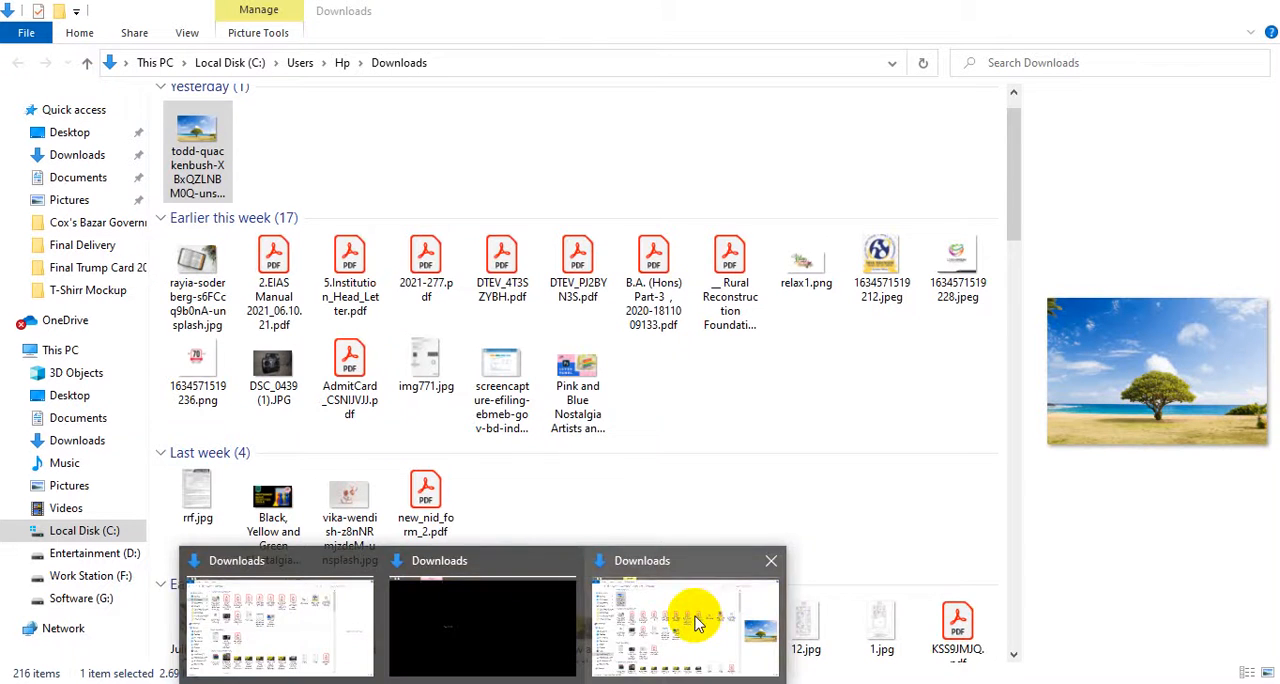
pyautogui.click(697, 622)
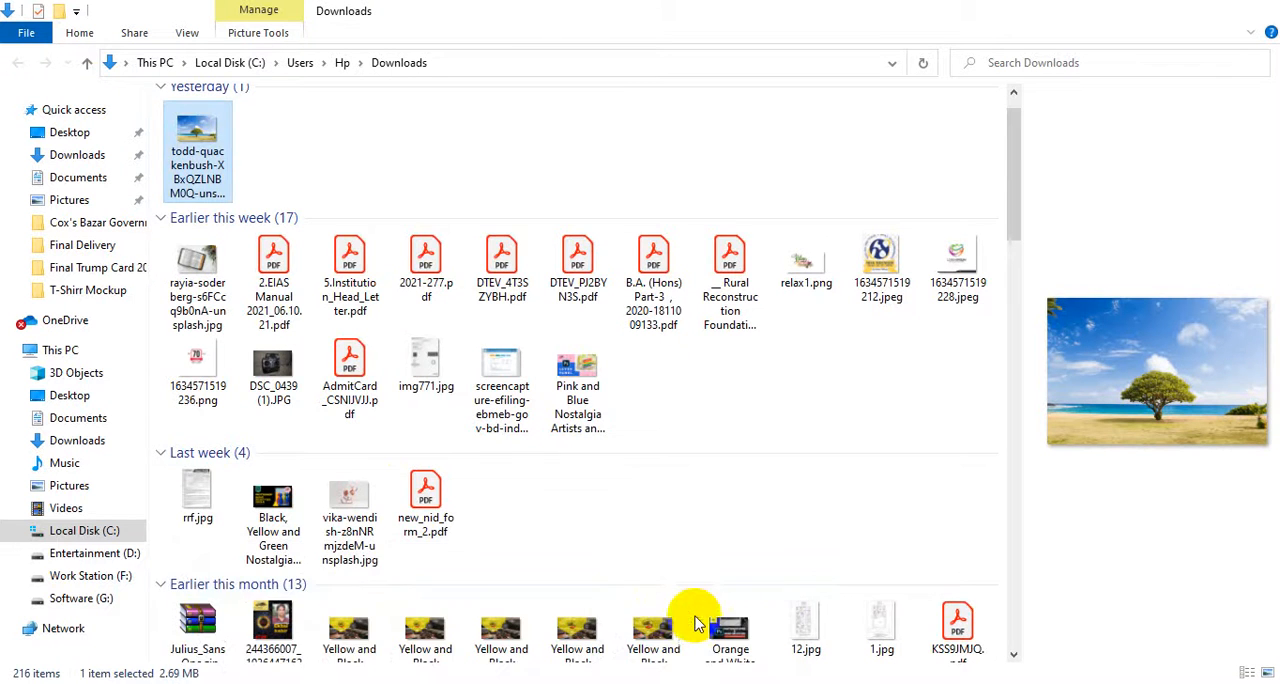
pyautogui.scroll(-2, 150, 575)
pyautogui.click(90, 576)
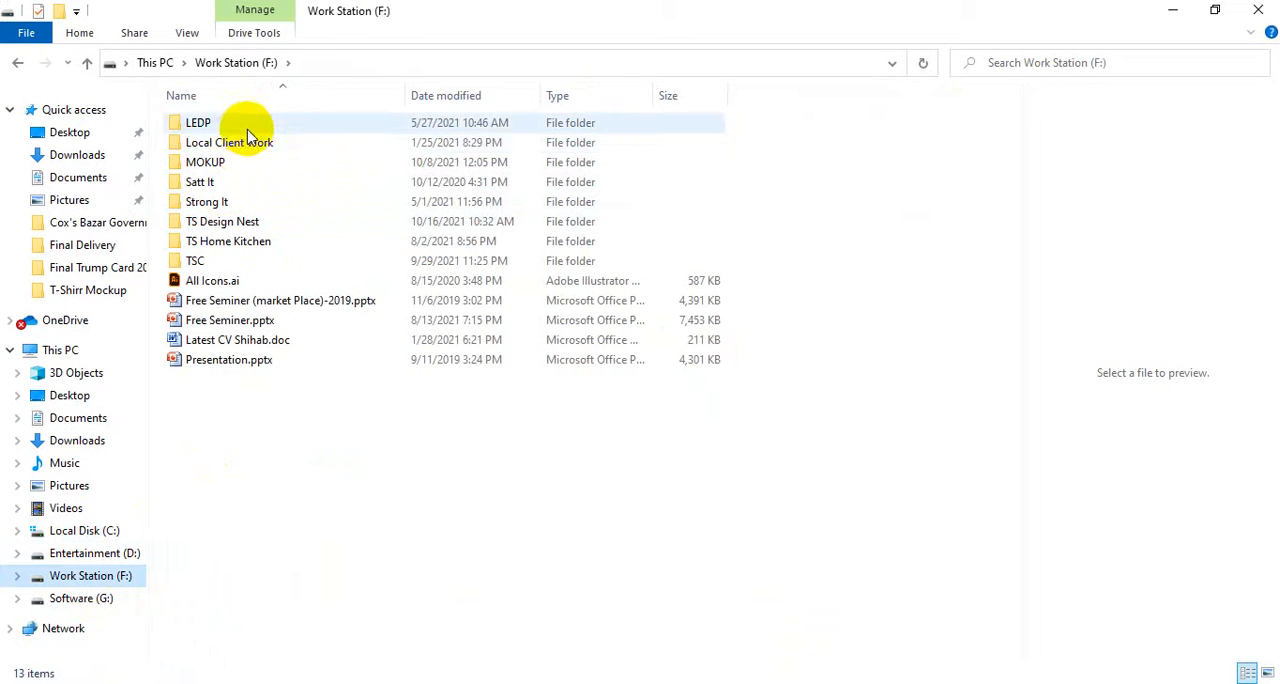
pyautogui.doubleClick(268, 260)
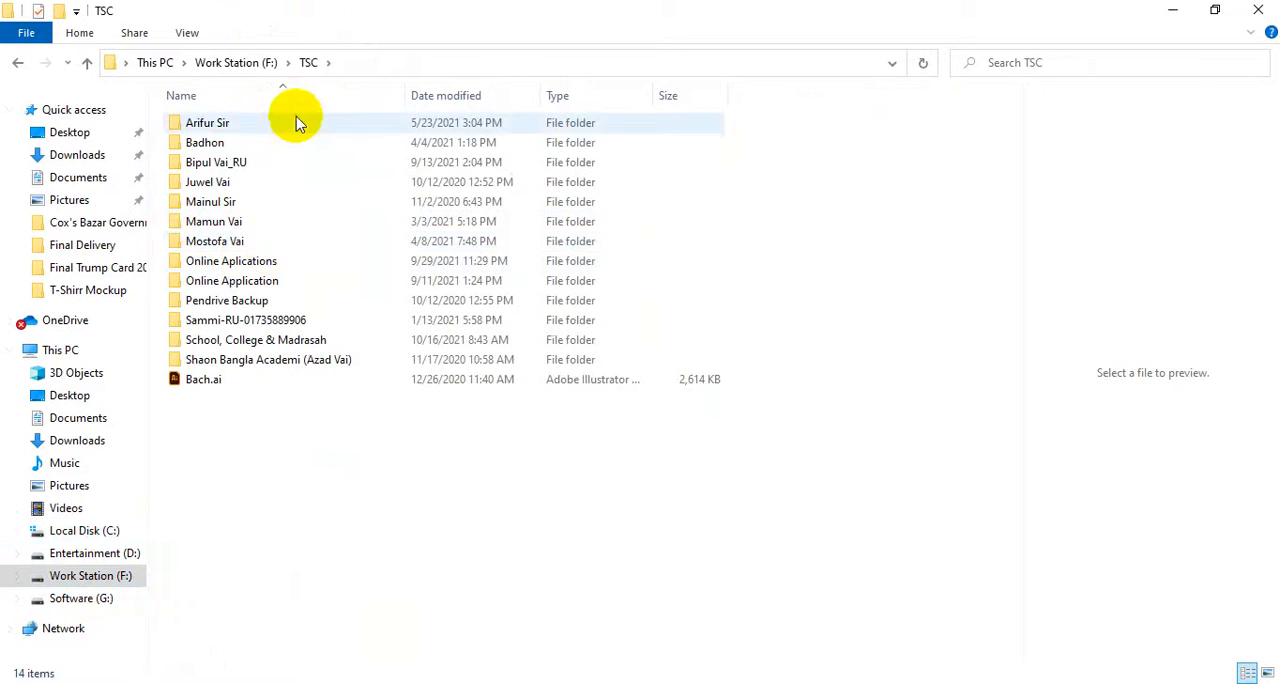
pyautogui.doubleClick(310, 264)
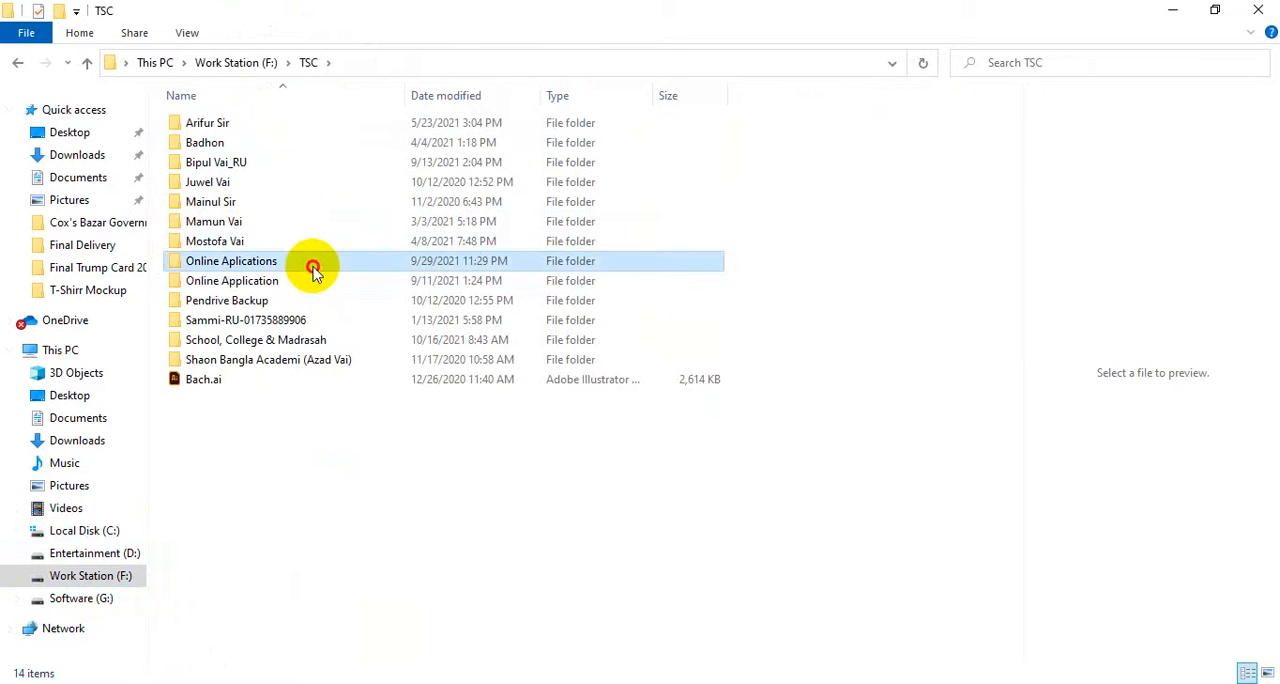
pyautogui.click(431, 116)
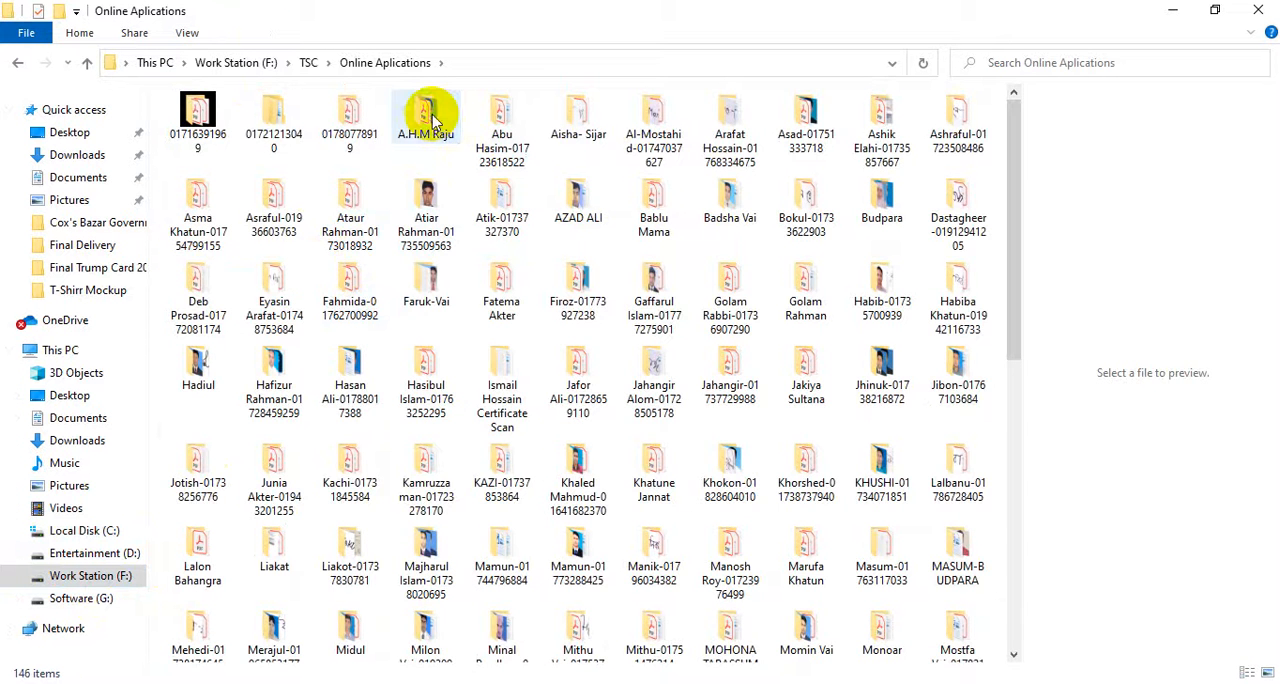
pyautogui.doubleClick(431, 116)
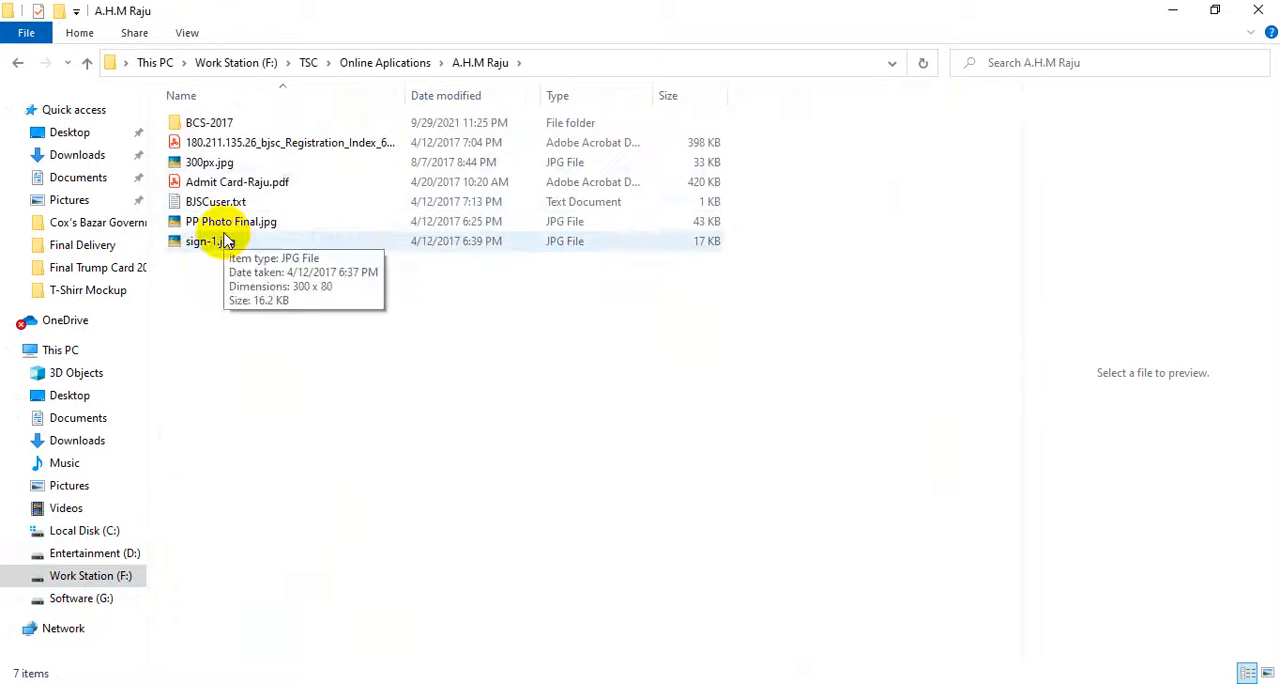
# Preview 300px.jpg and PP Photo Final.jpg, and open PP Photo Final.jpg as a new document in Photoshop.
pyautogui.click(220, 163)
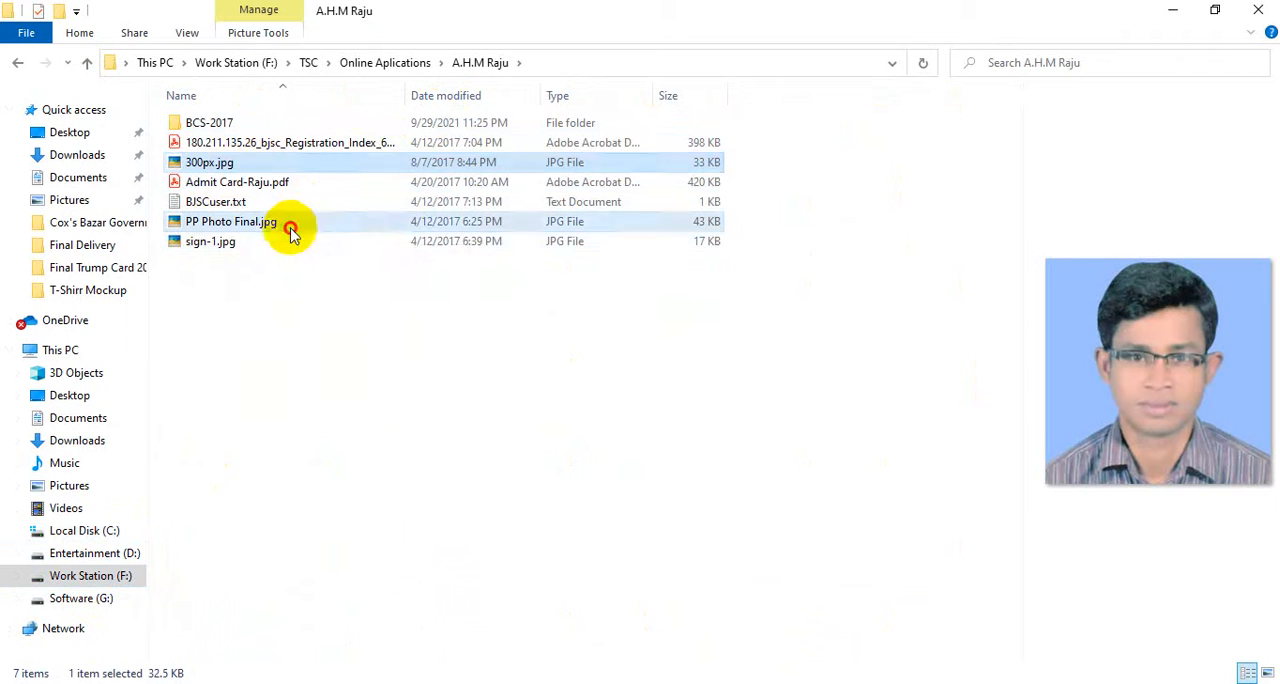
pyautogui.click(286, 224)
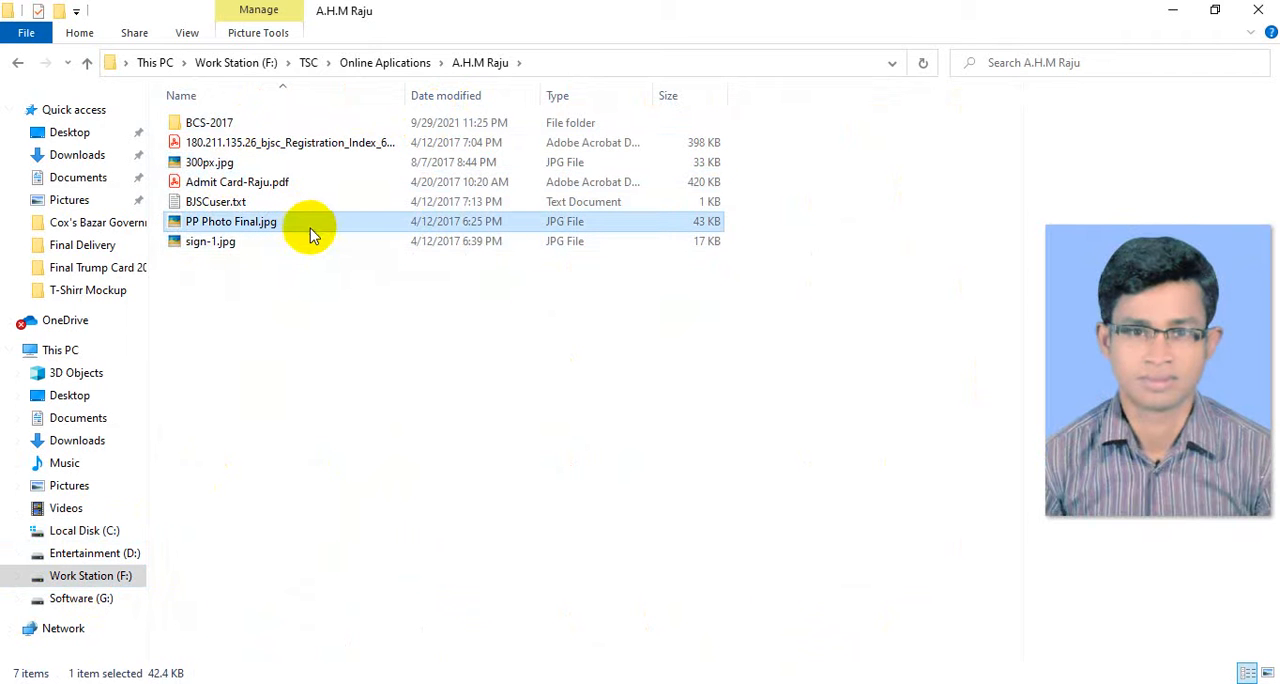
pyautogui.moveTo(310, 228); pyautogui.dragTo(831, 80)
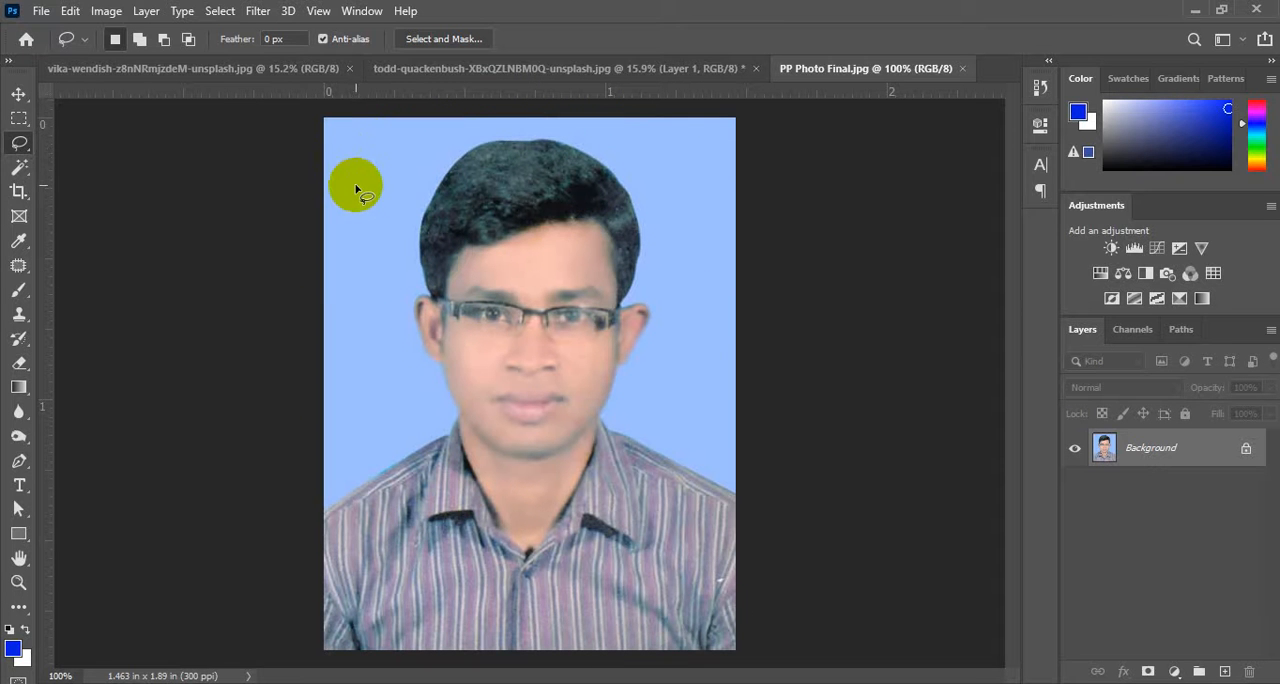
# Select the light blue background around the man in the portrait with the Magic Wand at tolerance 32.
pyautogui.click(20, 167)
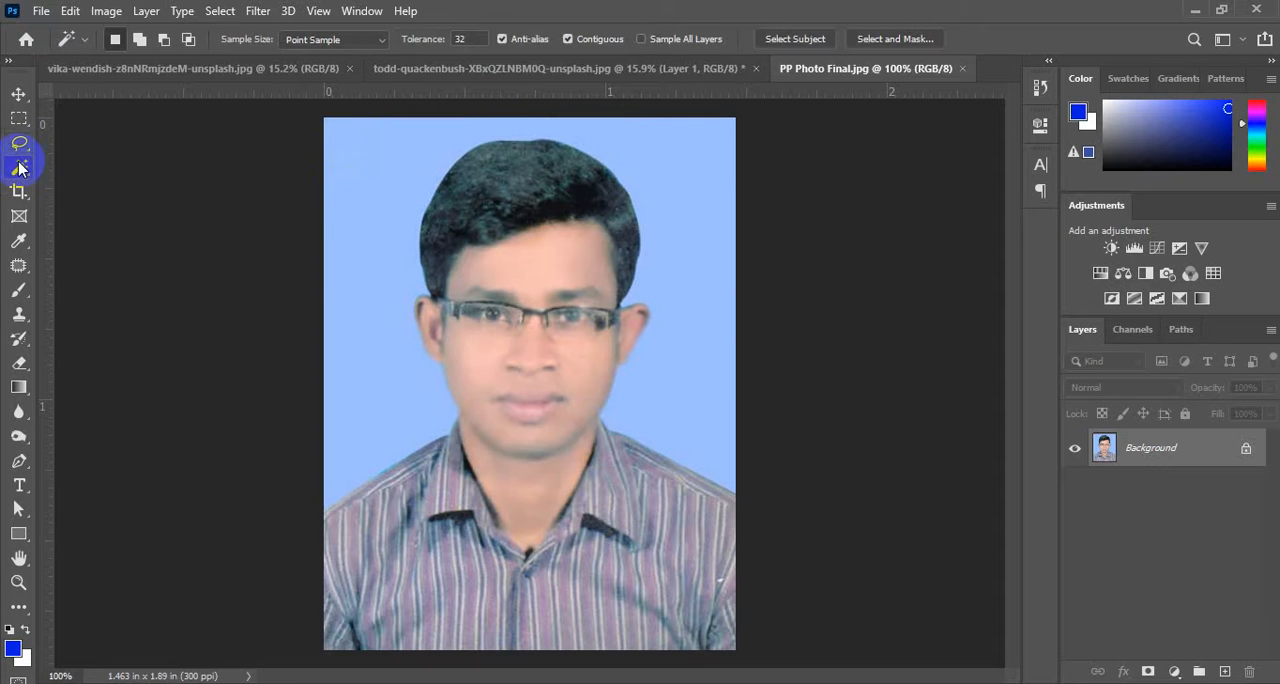
pyautogui.click(370, 153)
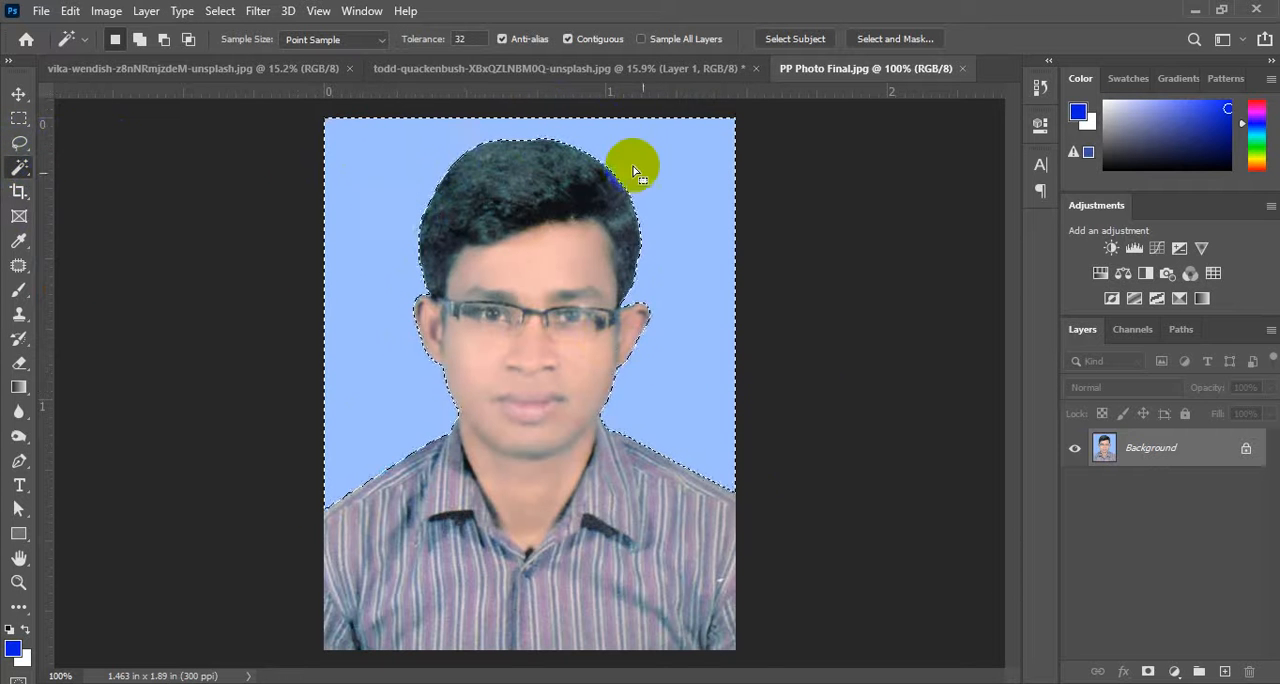
# Fill the selected background around the man with the blue foreground colour on a new layer, and deselect it.
pyautogui.click(1223, 672)
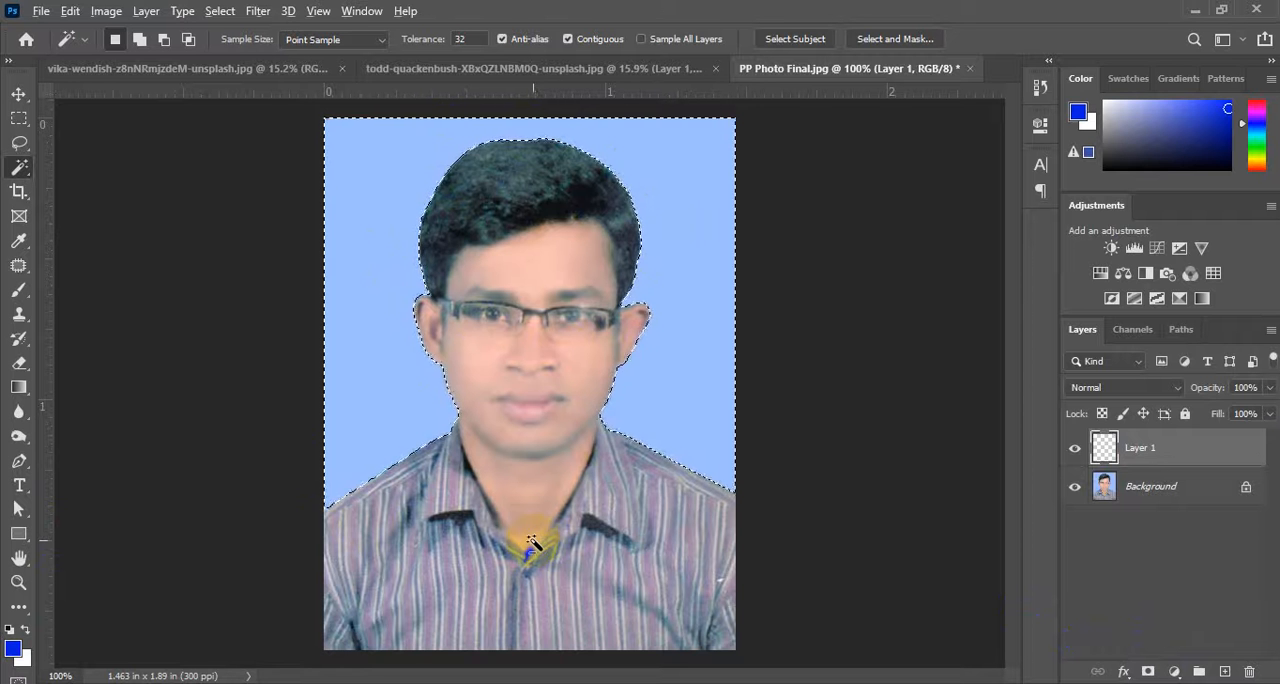
pyautogui.hotkey('alt', 'BackSpace')
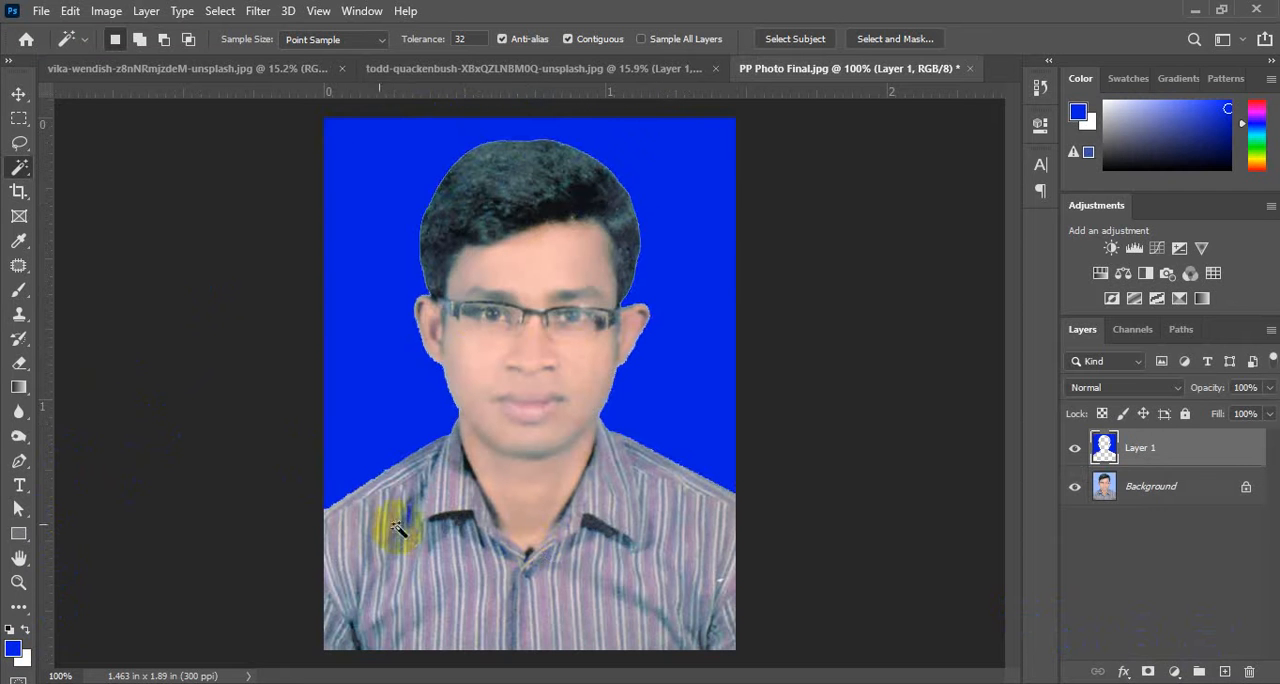
pyautogui.click(19, 94)
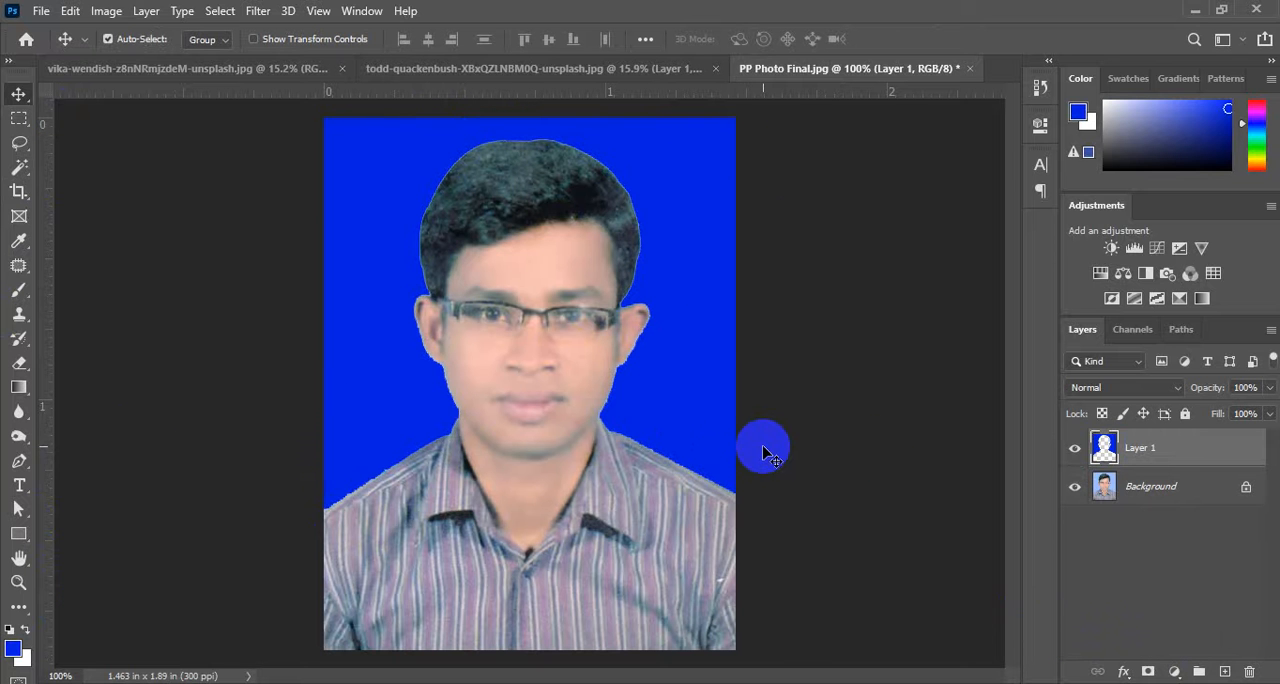
# Delete the blue-filled Layer 1 from the portrait document.
pyautogui.click(1108, 450)
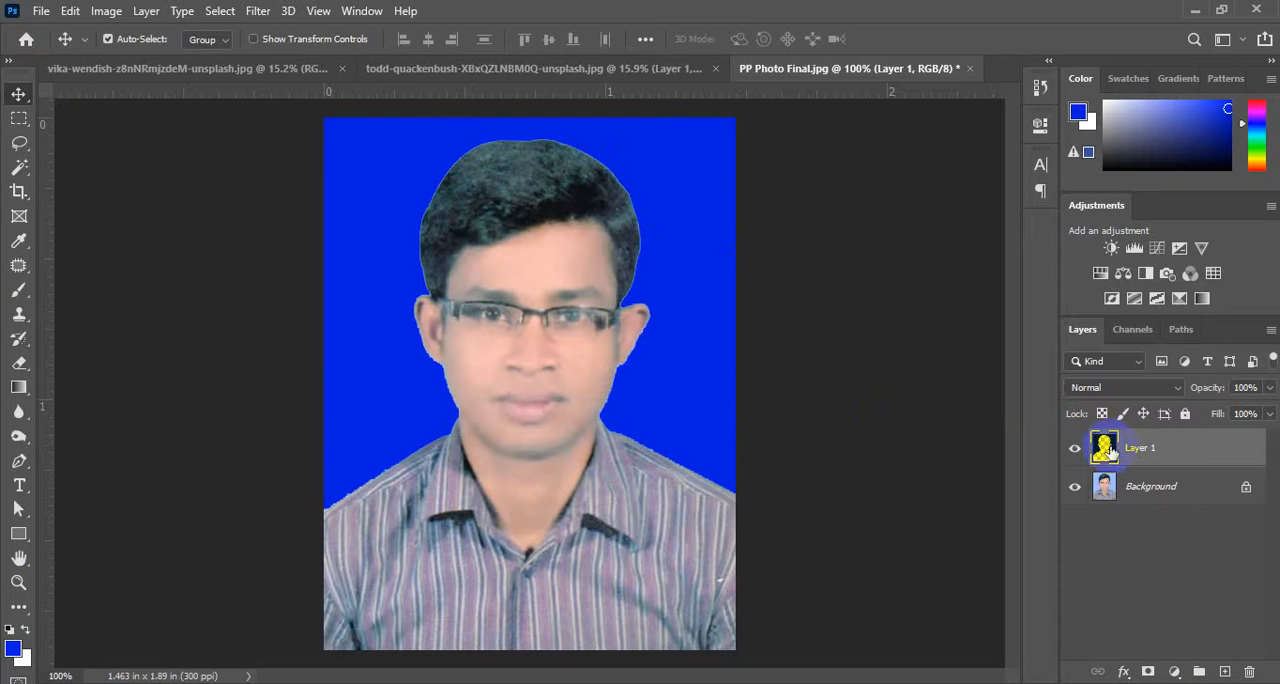
pyautogui.press('Delete')
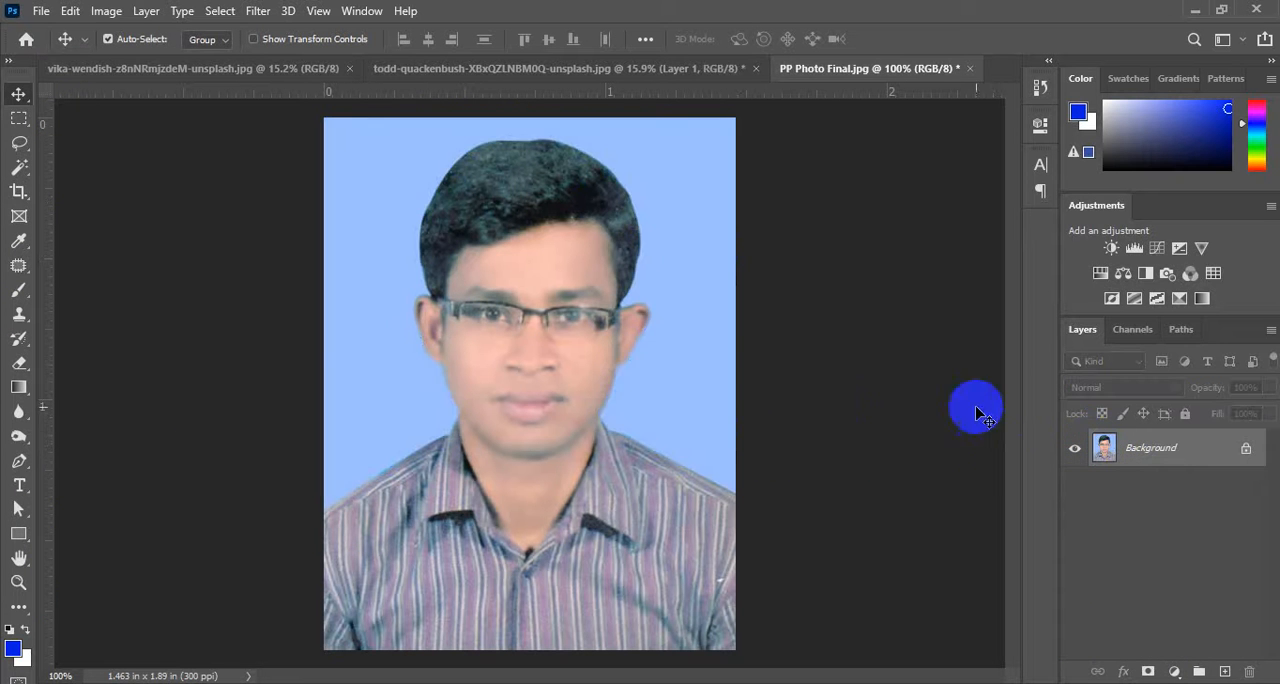
# Select the light blue background with the Magic Wand at tolerance 32, and invert the selection so it covers the man.
pyautogui.click(19, 167)
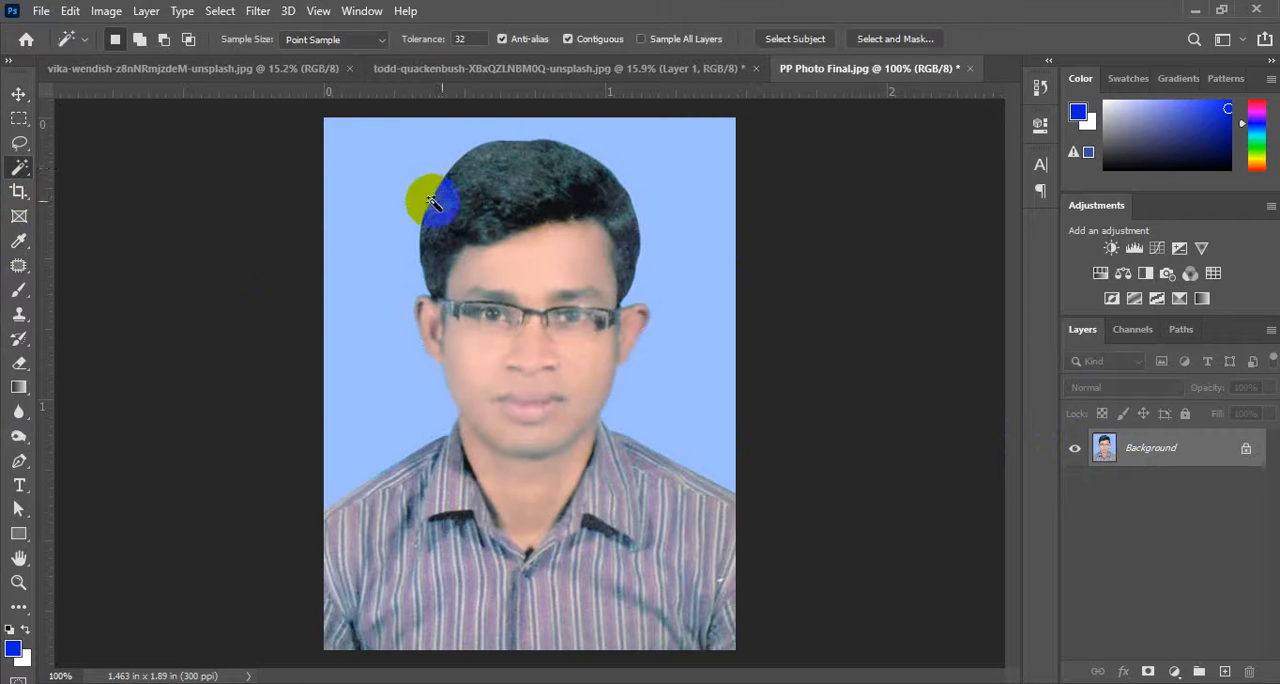
pyautogui.click(363, 166)
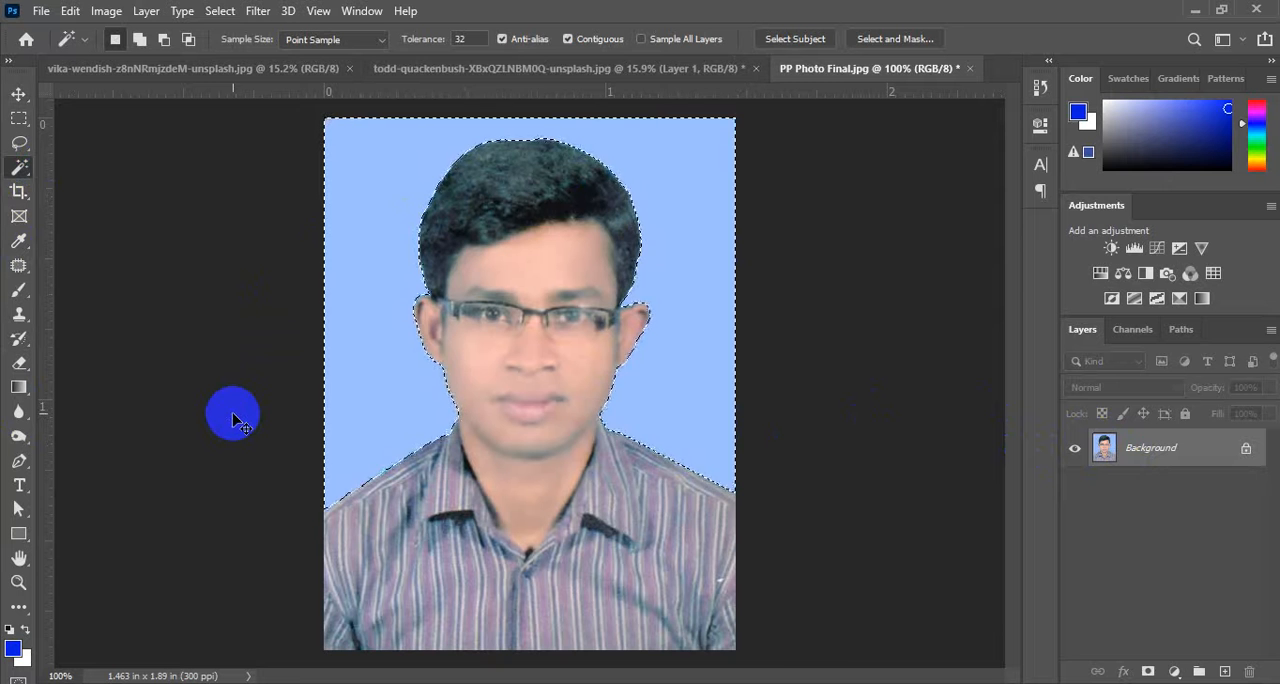
pyautogui.hotkey('ctrl', 'shift', 'i')
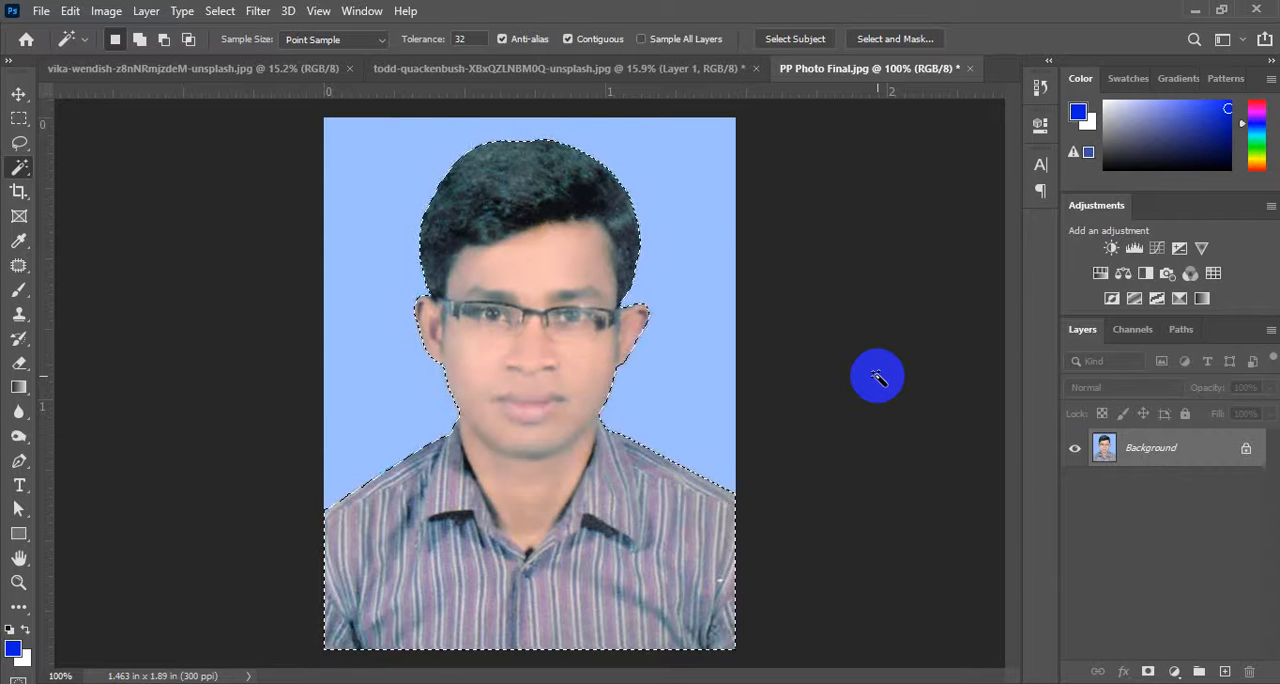
# Copy the selected man to a new layer and hide the Background layer.
pyautogui.rightClick(531, 220)
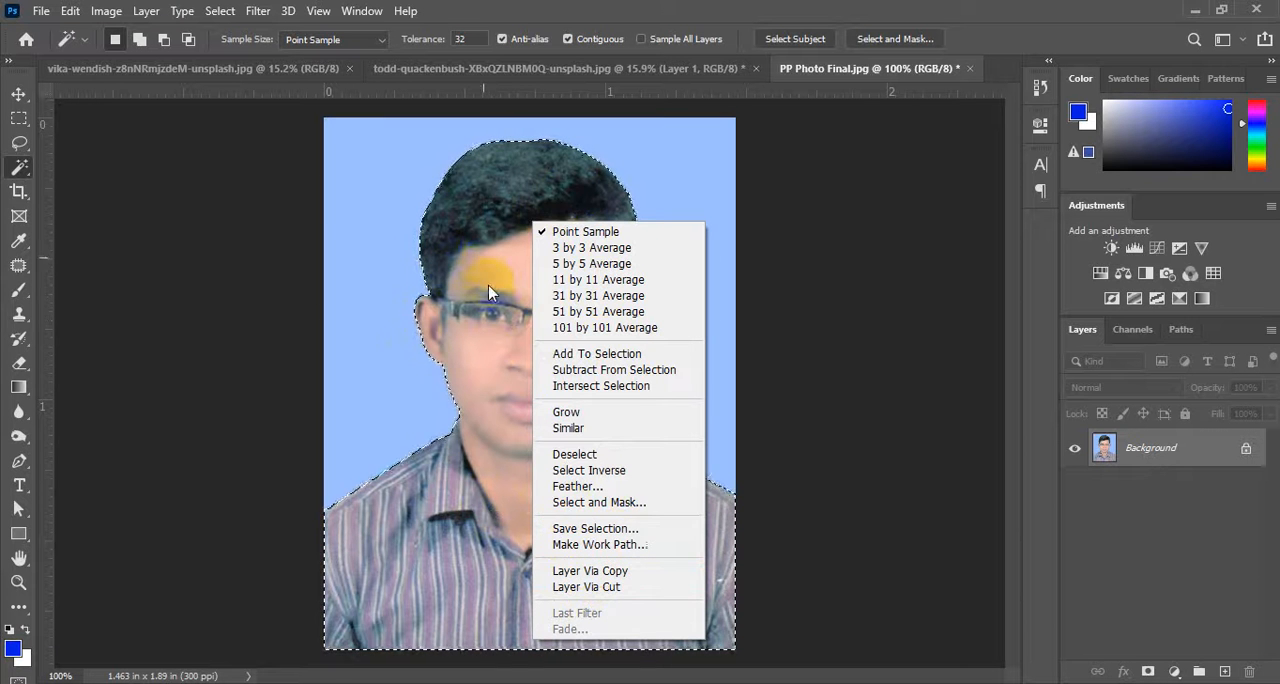
pyautogui.click(514, 194)
pyautogui.hotkey('ctrl', 'j')
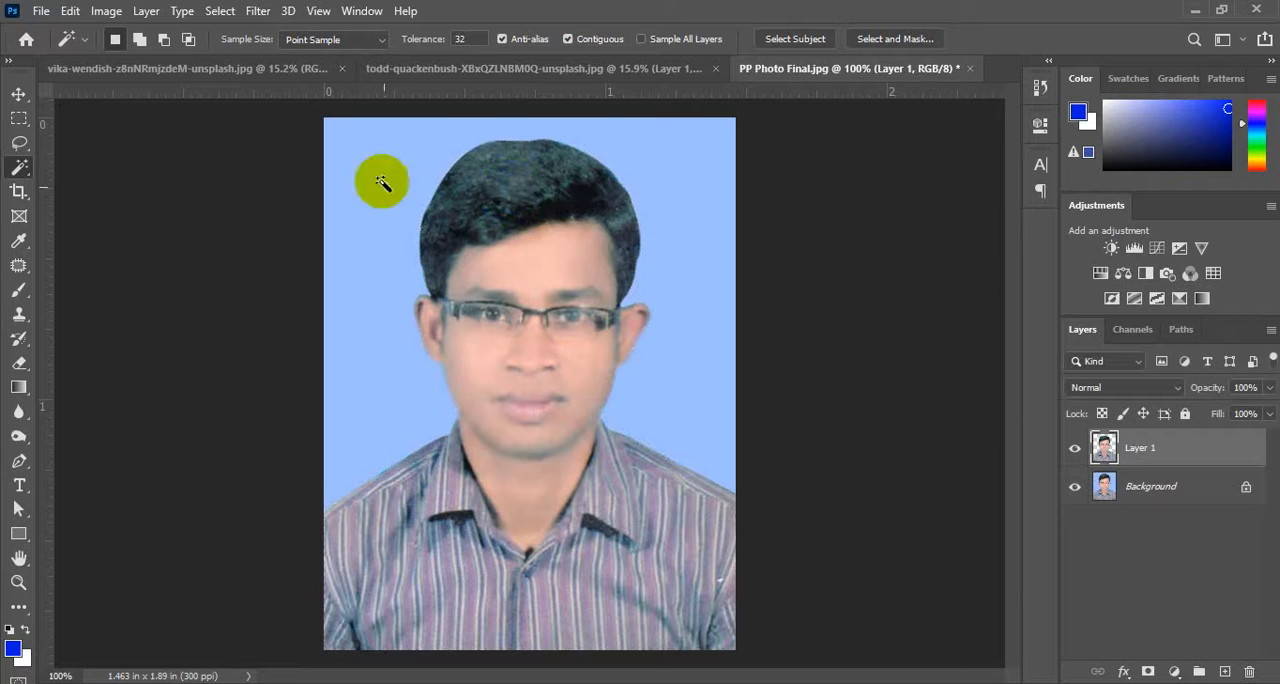
pyautogui.click(1076, 488)
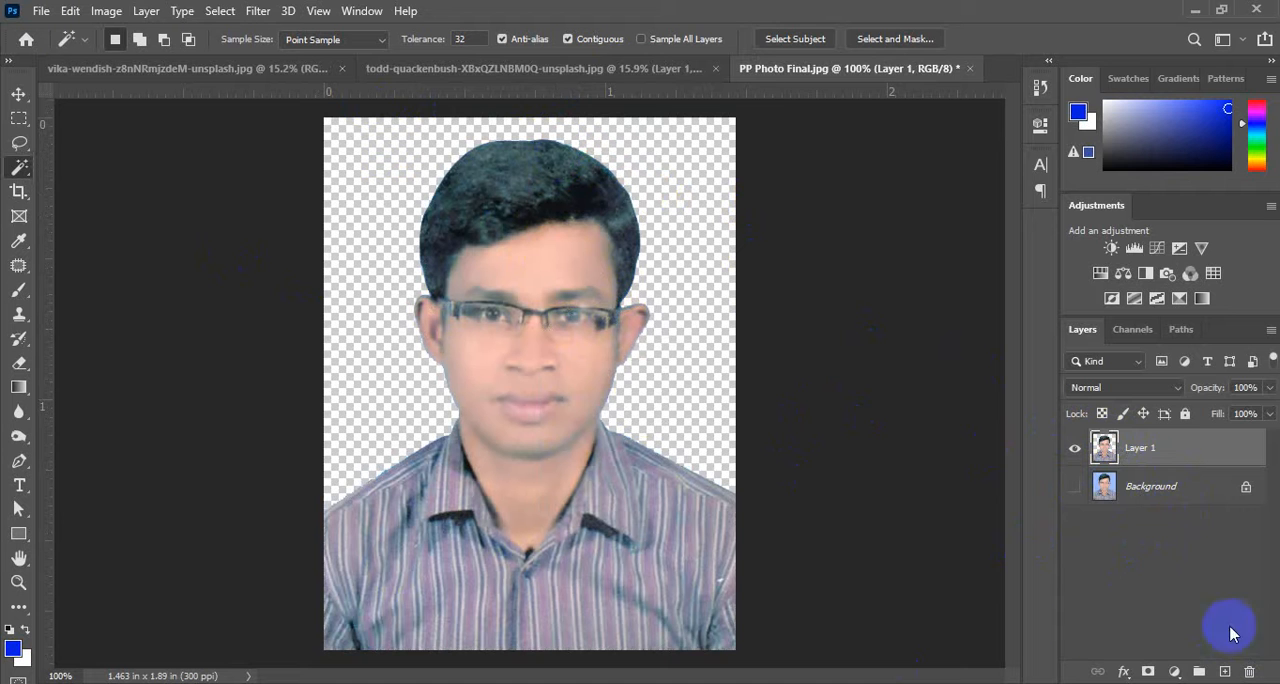
# Add a new layer directly above the Background layer, and set the foreground colour to a bright blue with hue 209°.
pyautogui.click(1108, 490)
pyautogui.click(1225, 672)
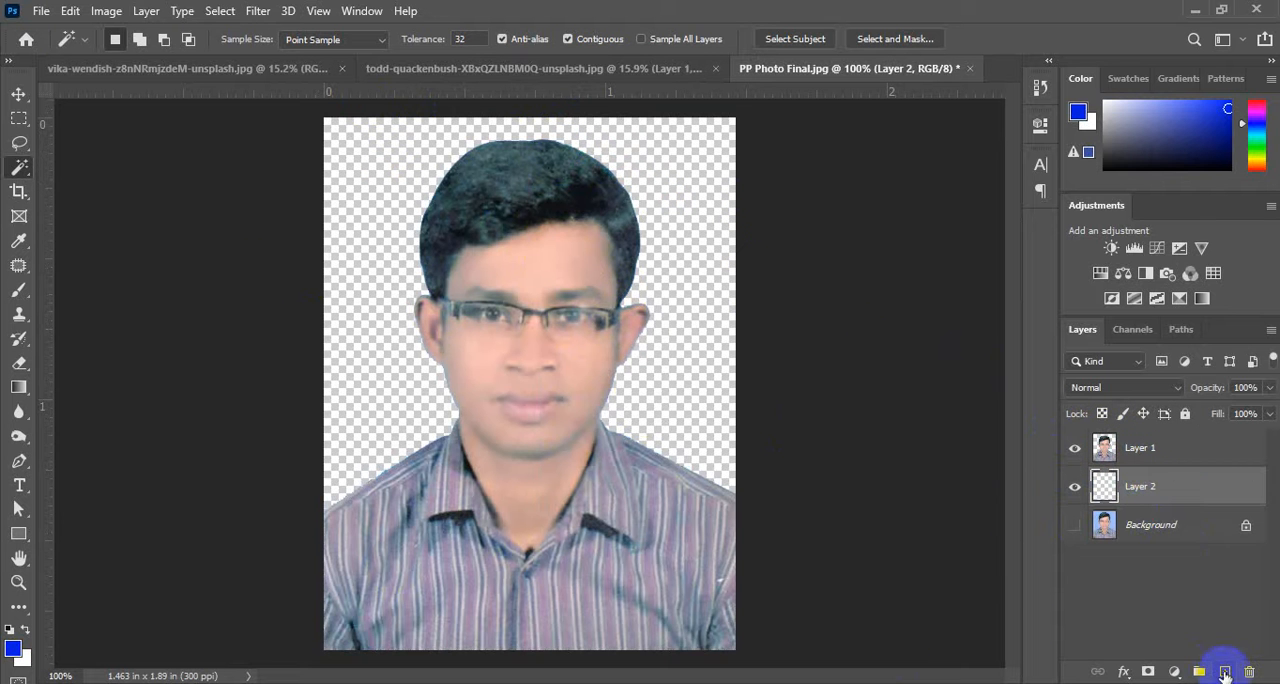
pyautogui.click(14, 648)
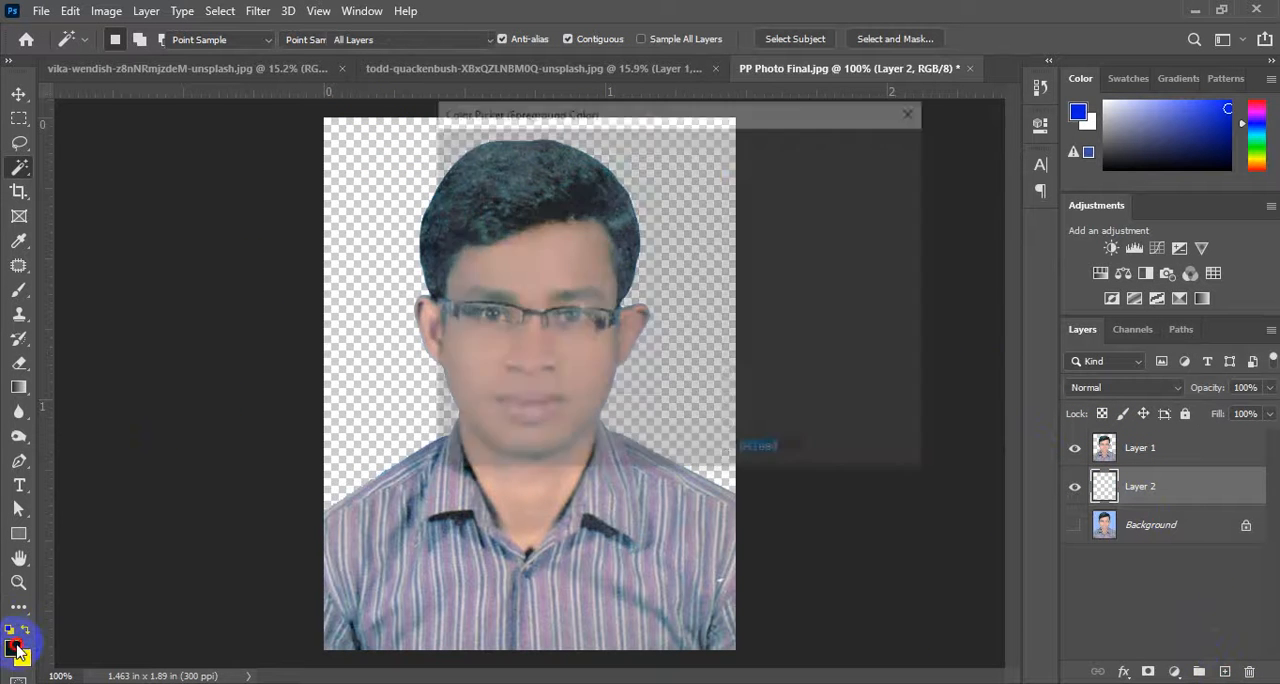
pyautogui.click(698, 280)
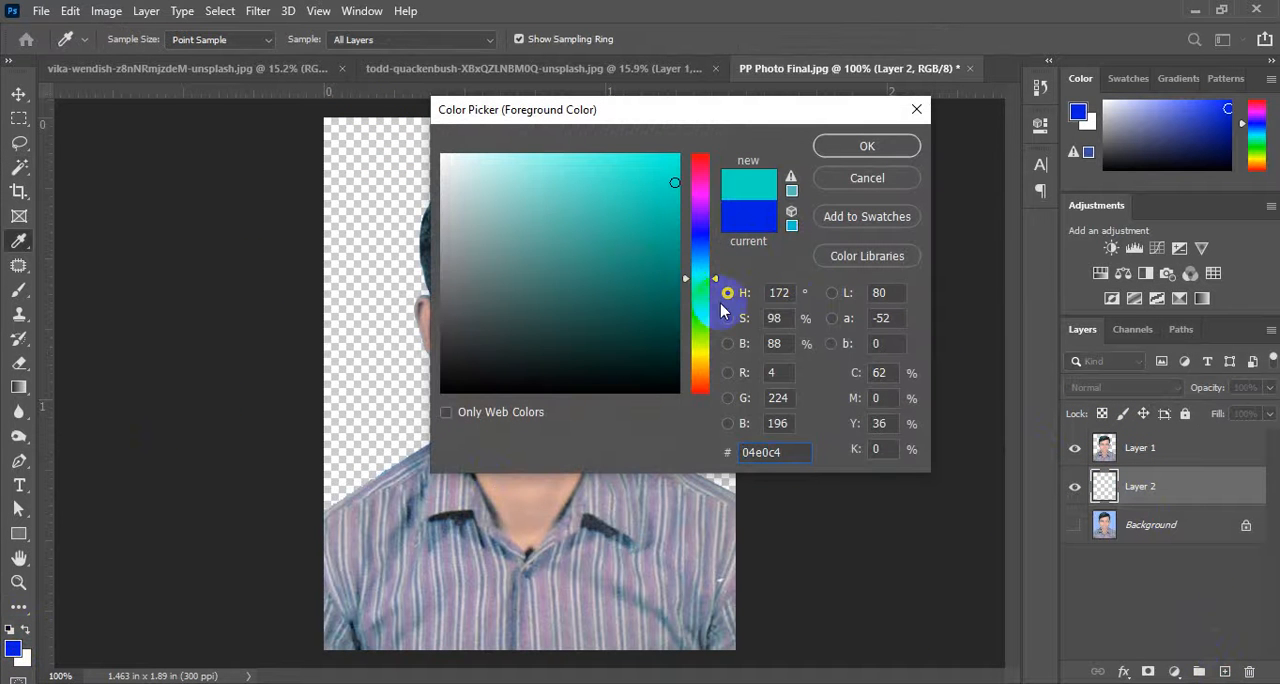
pyautogui.moveTo(720, 303); pyautogui.dragTo(704, 261)
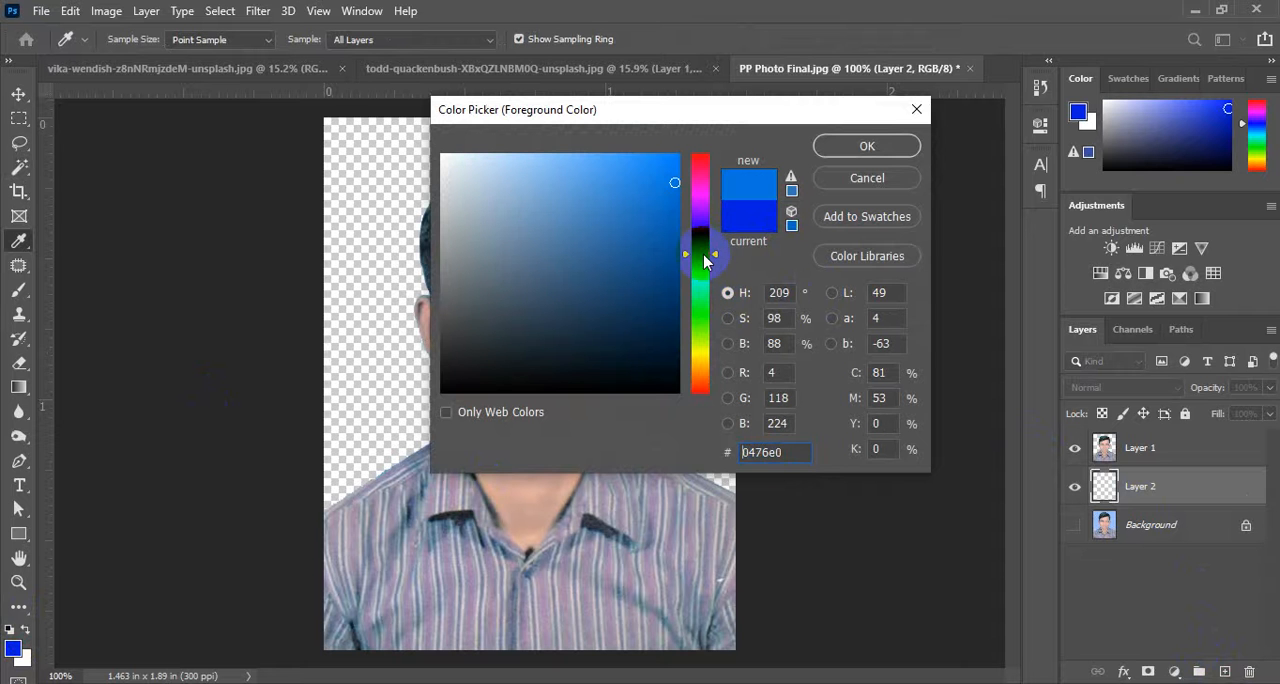
pyautogui.click(606, 158)
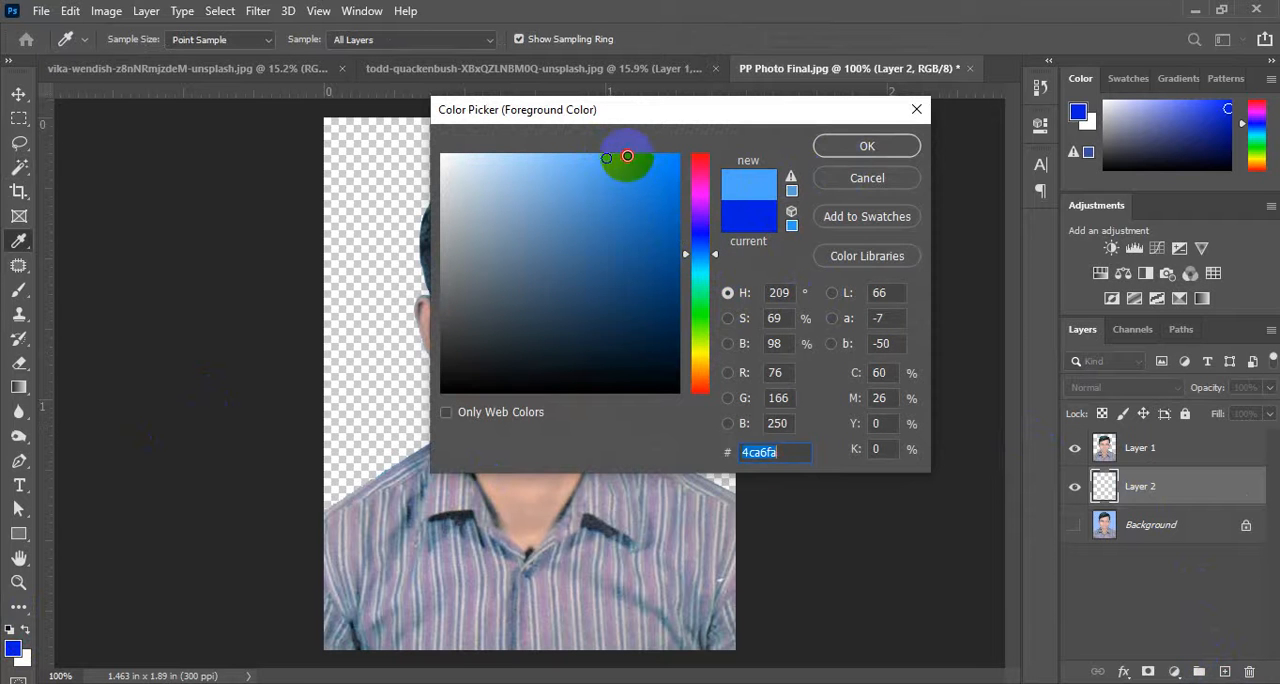
pyautogui.click(855, 146)
# Fill Layer 2 with the foreground blue, and toggle Layer 1's visibility off and on to check the fill.
pyautogui.press('w')
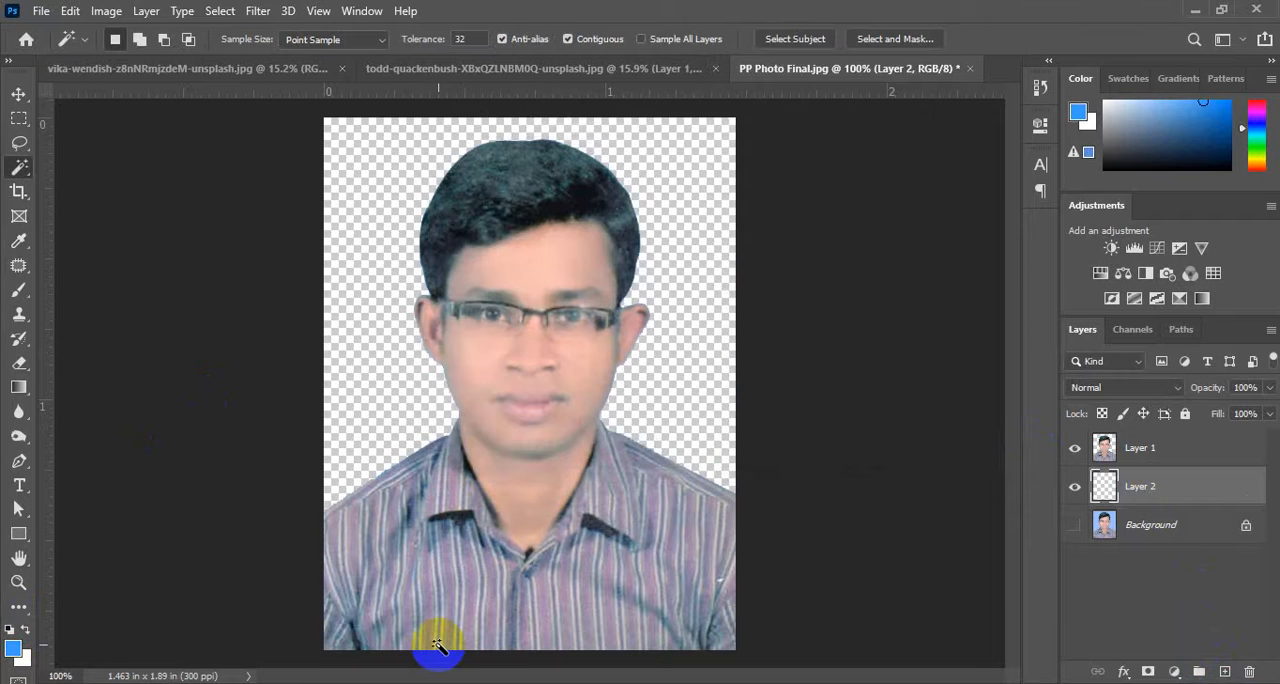
pyautogui.hotkey('alt', 'BackSpace')
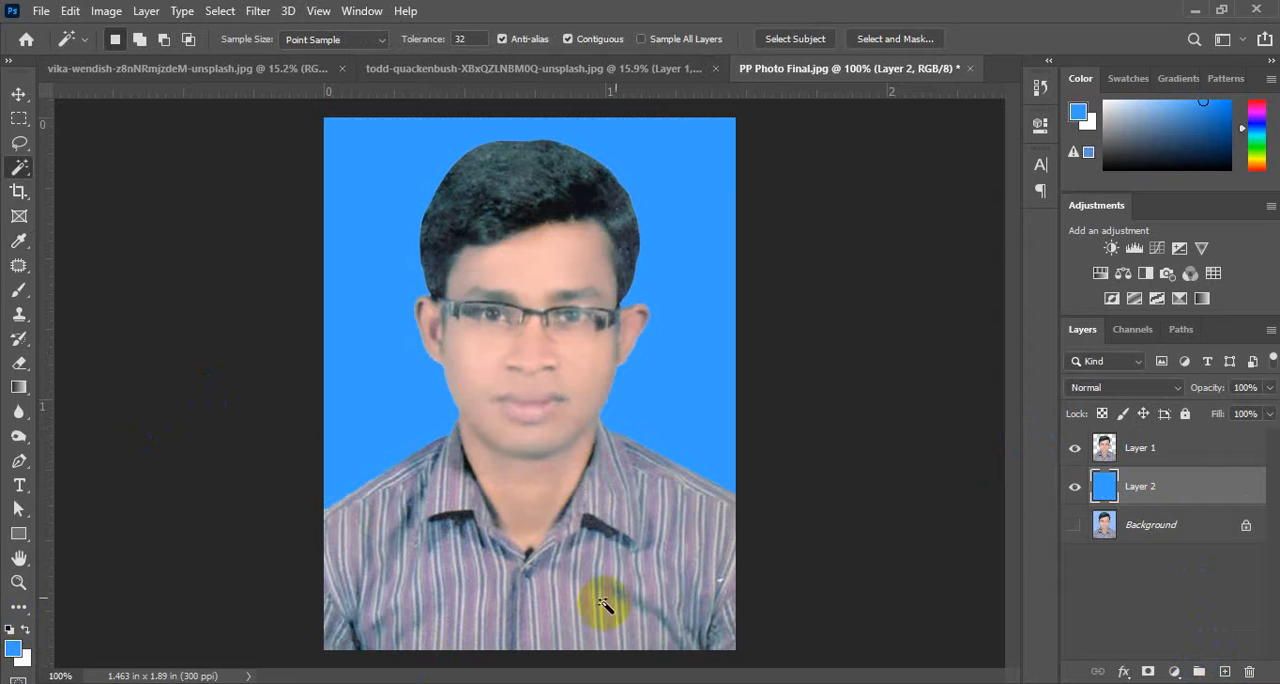
pyautogui.click(1076, 453)
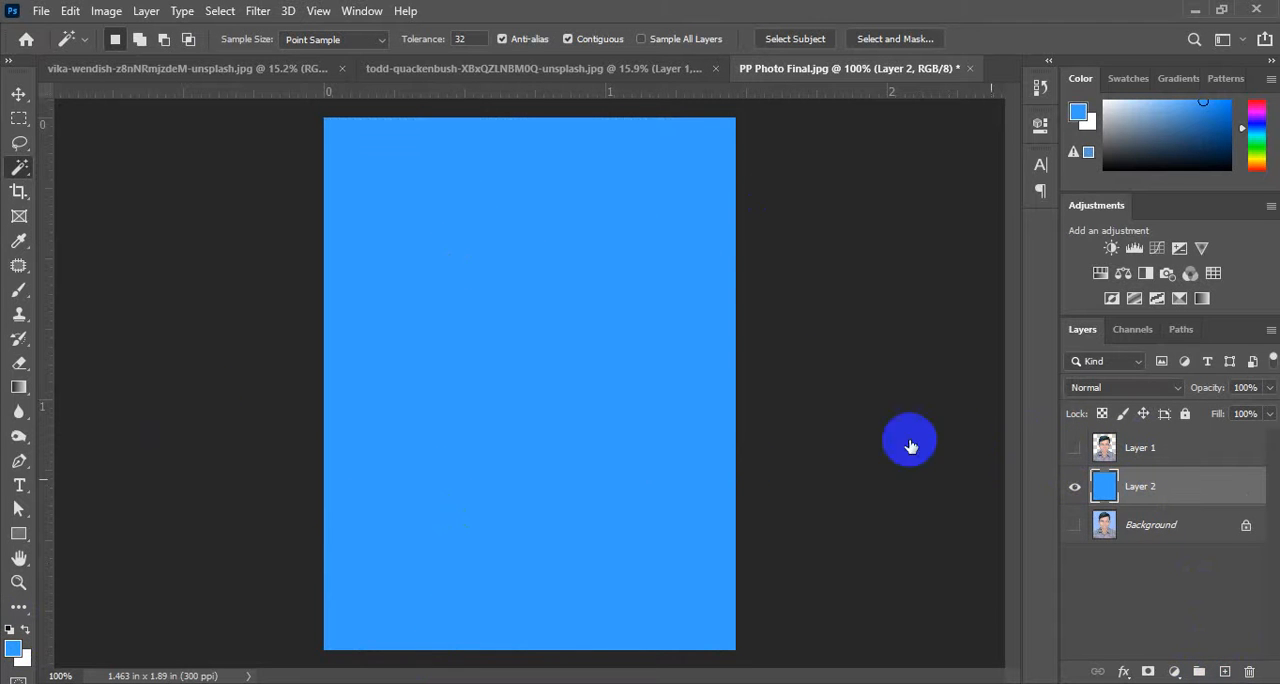
pyautogui.click(1074, 451)
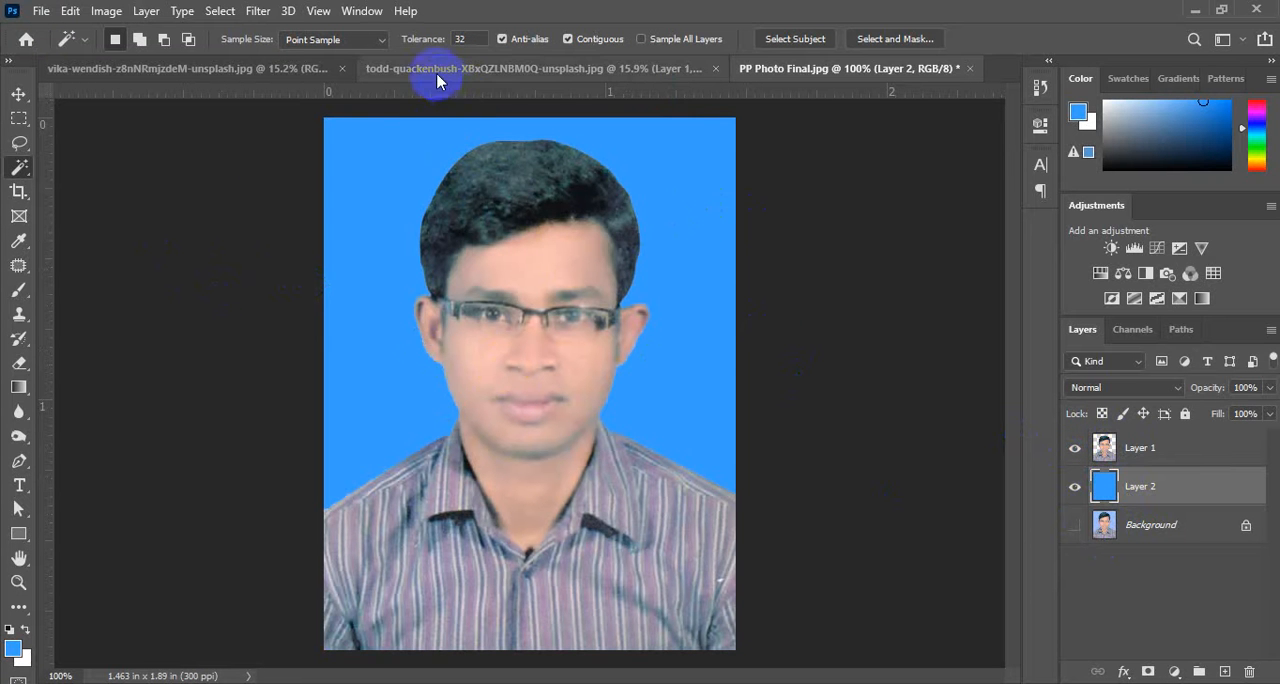
pyautogui.click(480, 69)
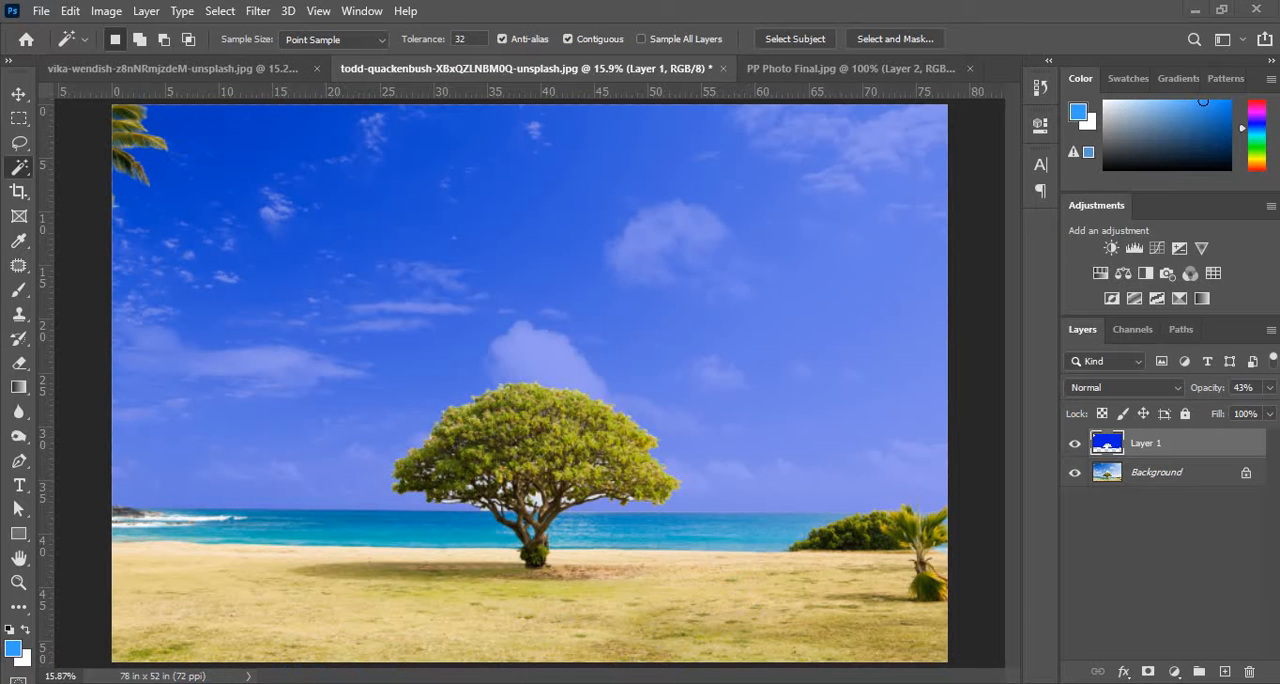
pyautogui.click(1048, 683)
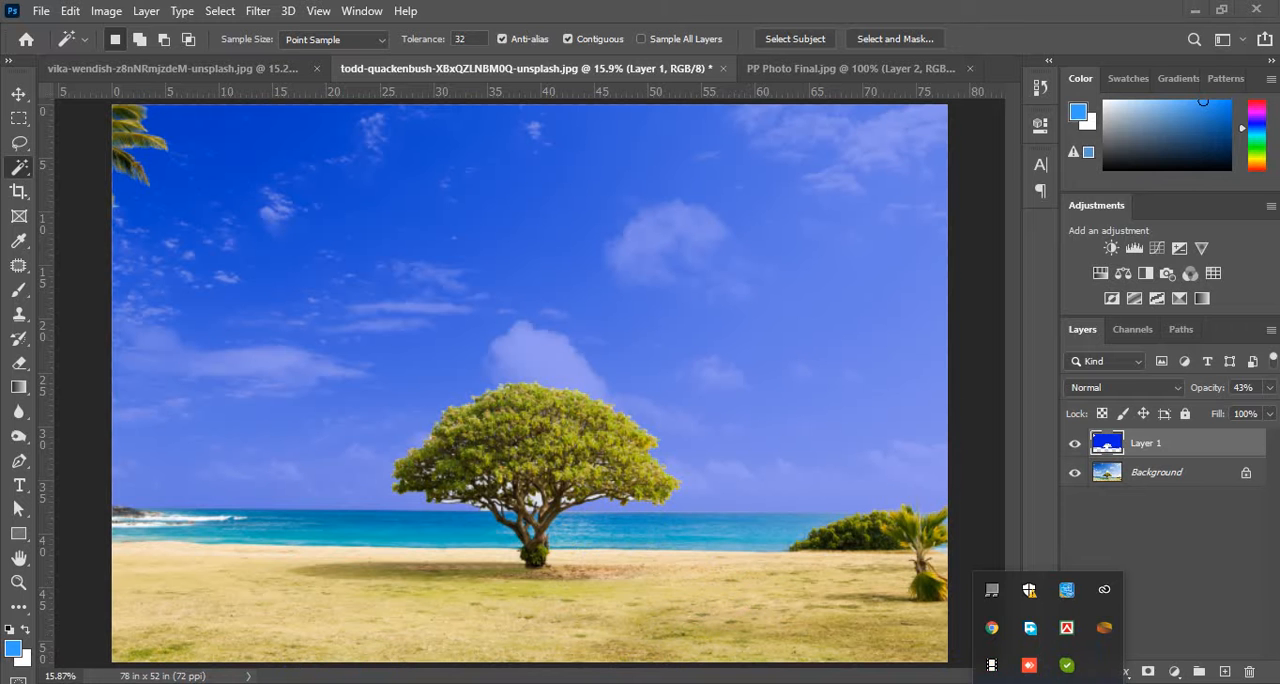
pyautogui.click(1048, 683)
pyautogui.click(1048, 683)
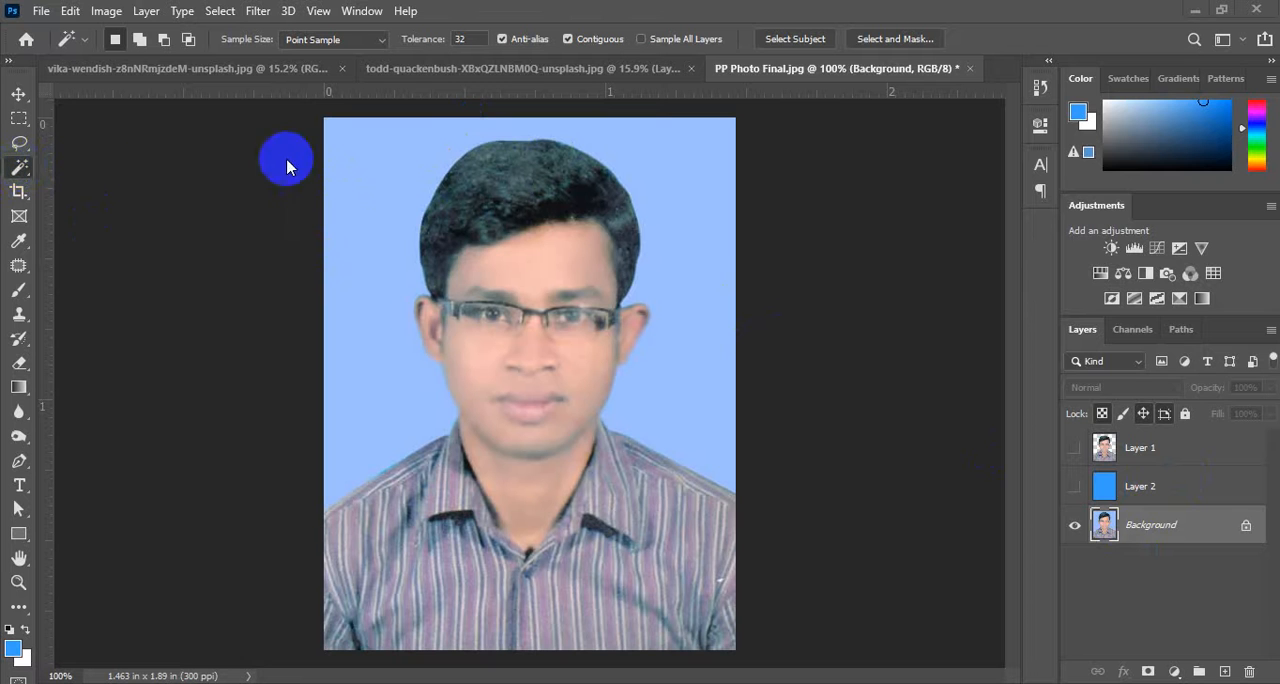
# Select the light blue background on the Background layer with the Magic Wand, and deselect it again.
pyautogui.click(377, 163)
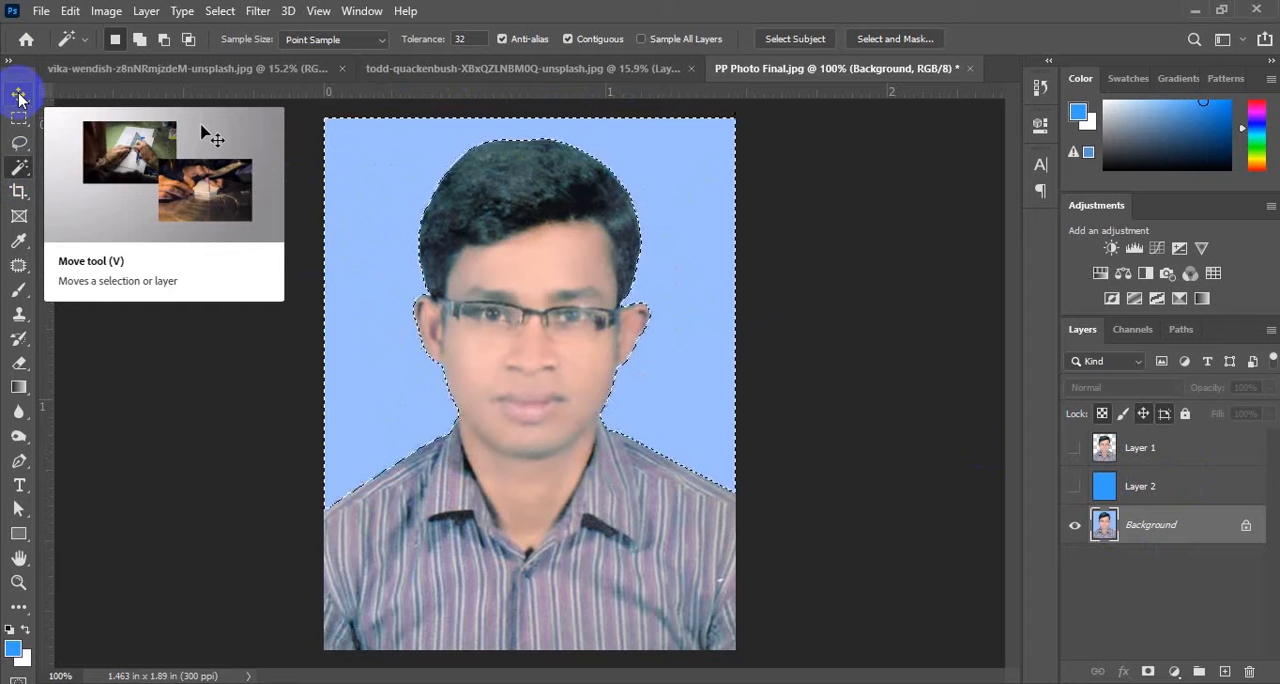
pyautogui.click(396, 166)
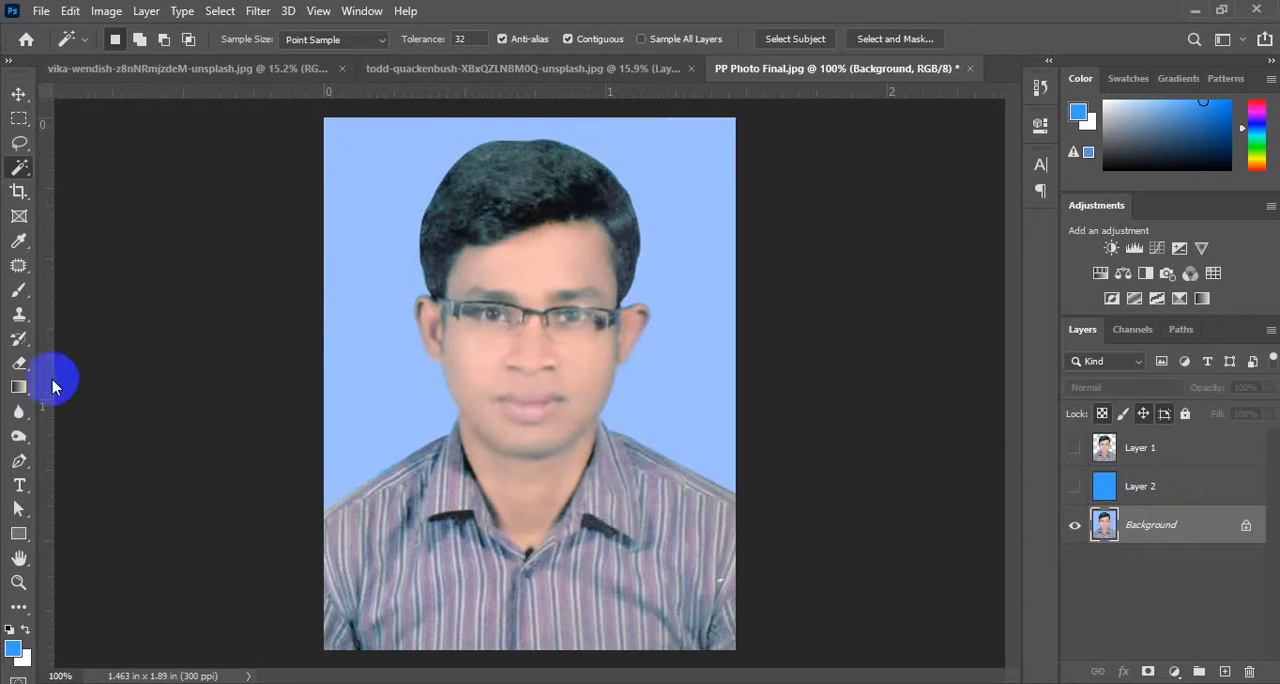
# Paint one soft black dot on each side of the man's hair on the Background layer with a 20 px brush.
pyautogui.click(19, 295)
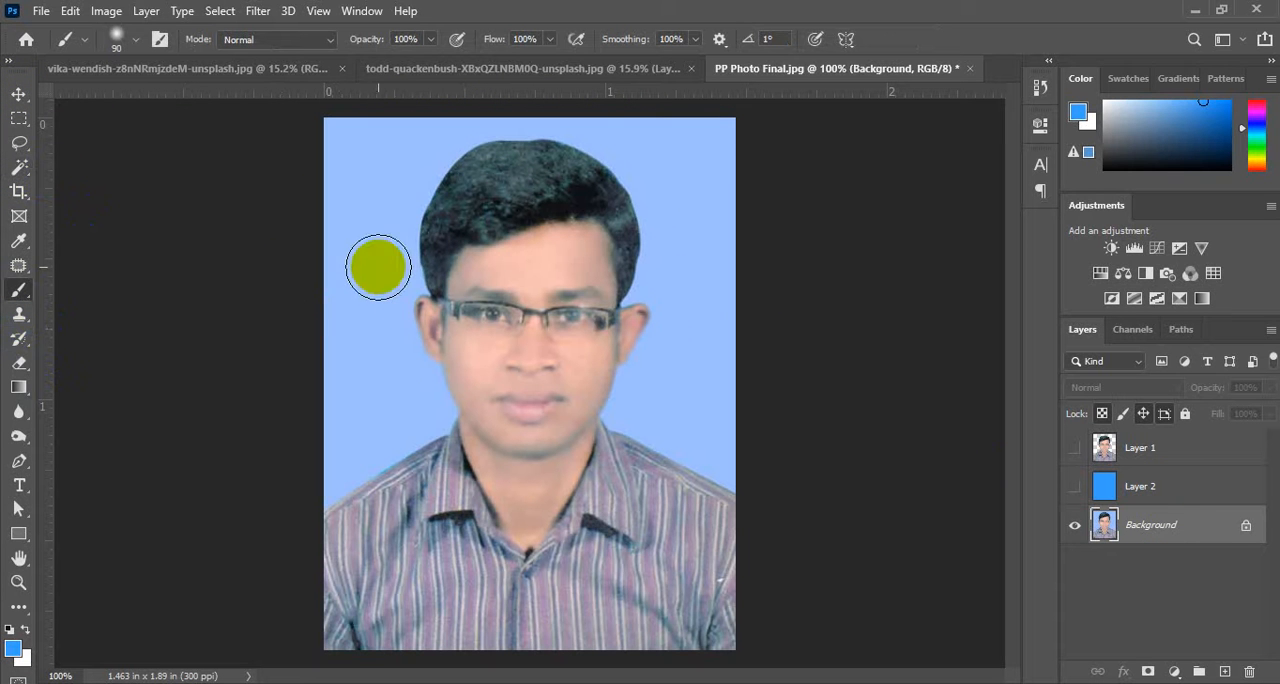
pyautogui.press('[')
pyautogui.press('[')
pyautogui.press('[')
pyautogui.press('[')
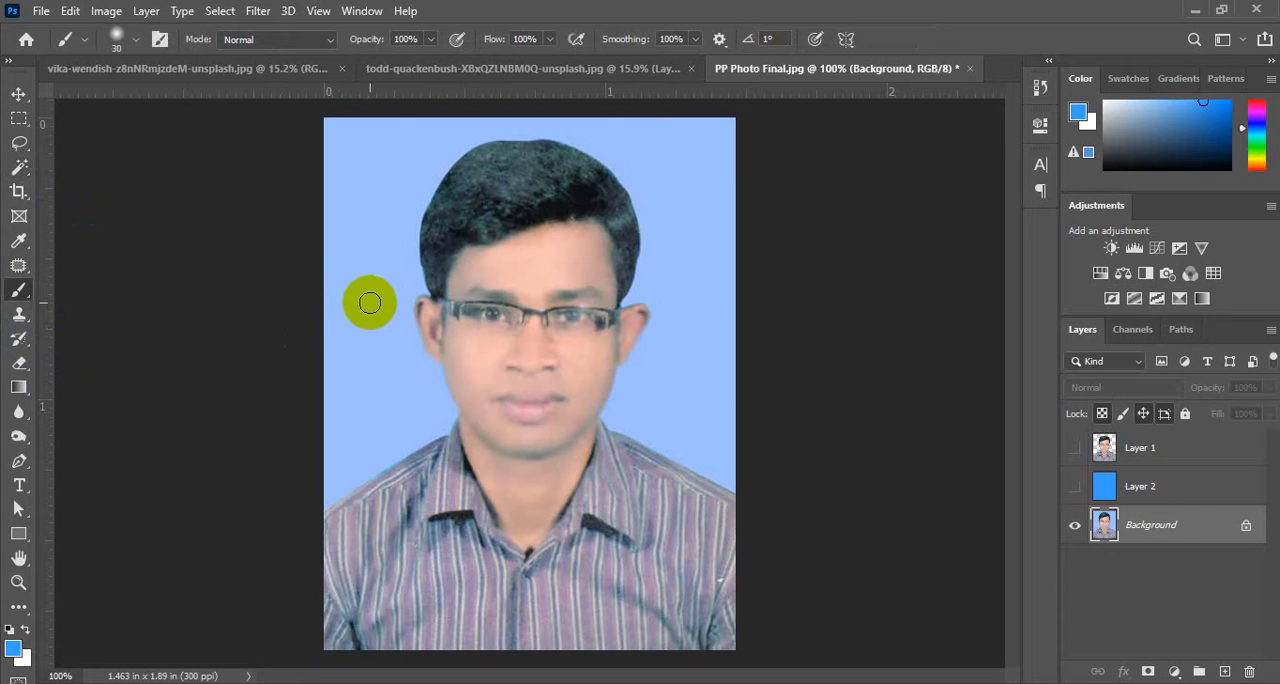
pyautogui.click(13, 631)
pyautogui.click(388, 234)
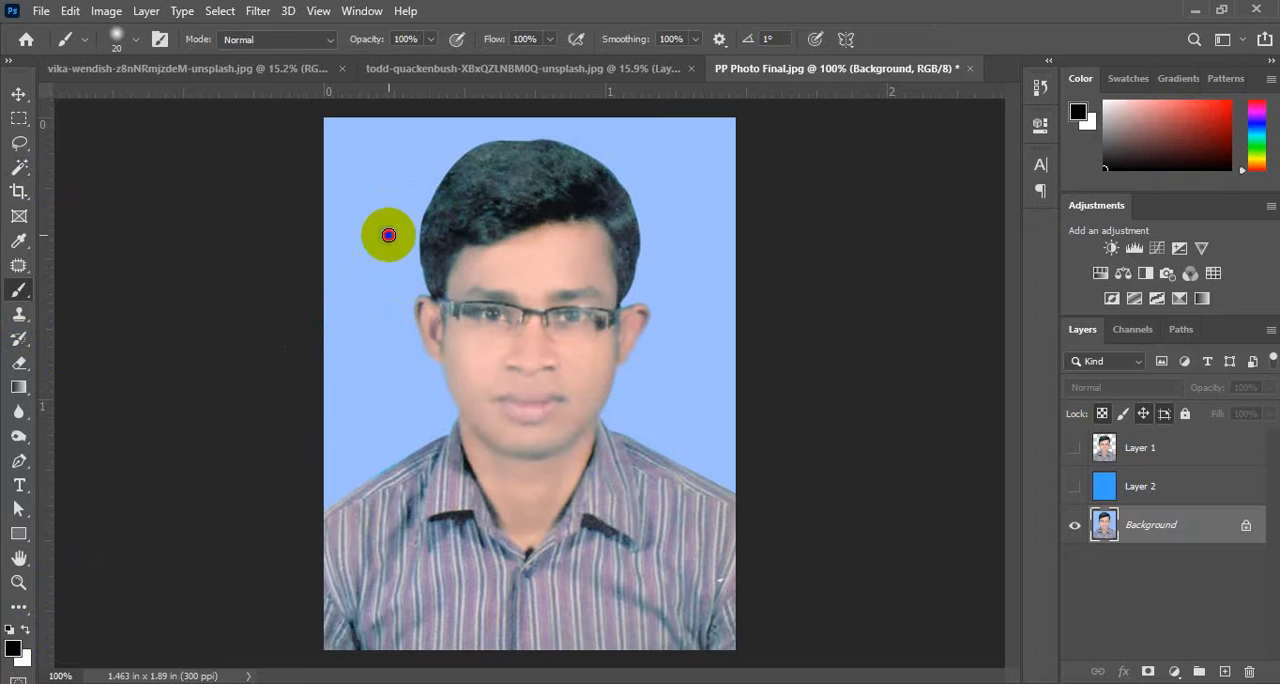
pyautogui.click(655, 236)
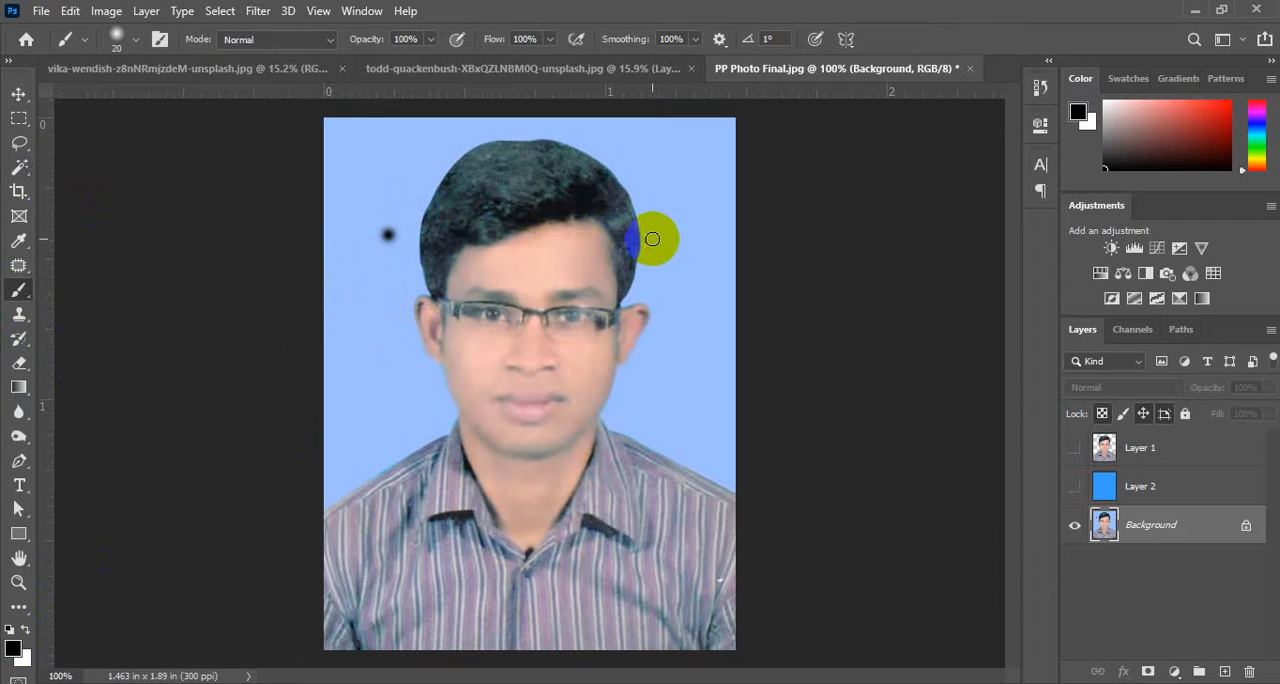
# Paint four smaller black spots on the light blue background, two on each side of the man's head, with an 8 px brush.
pyautogui.press('[')
pyautogui.click(366, 334)
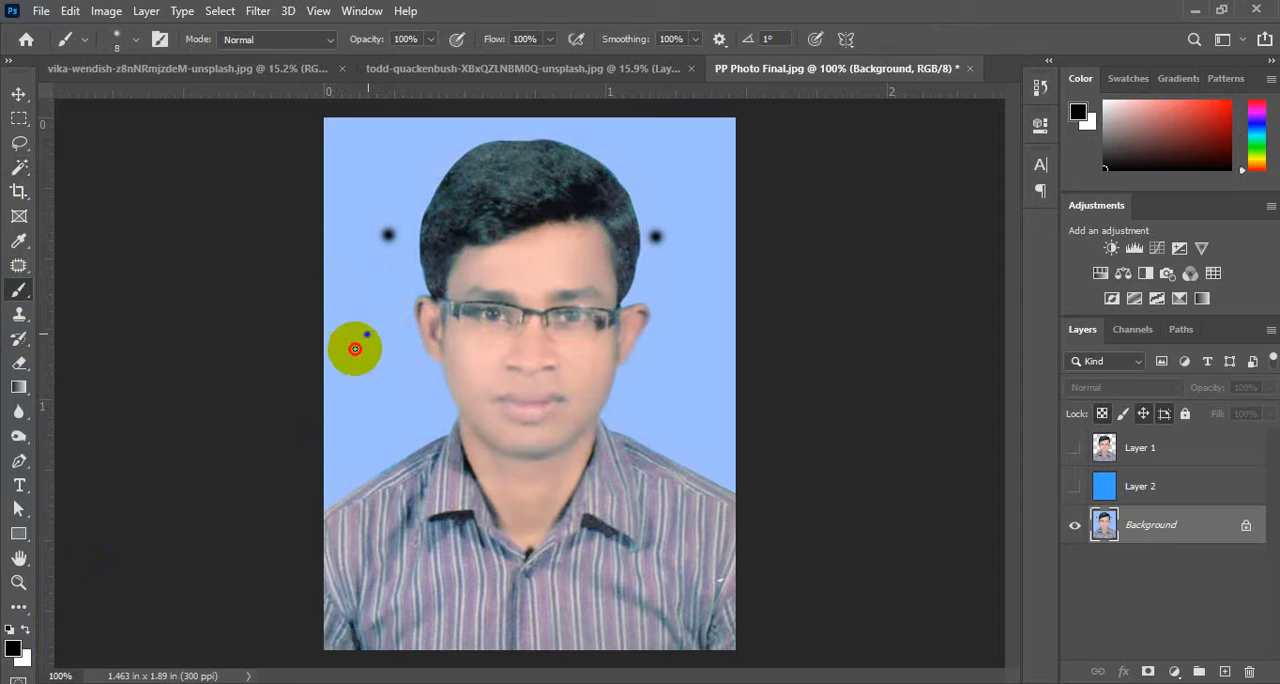
pyautogui.click(357, 292)
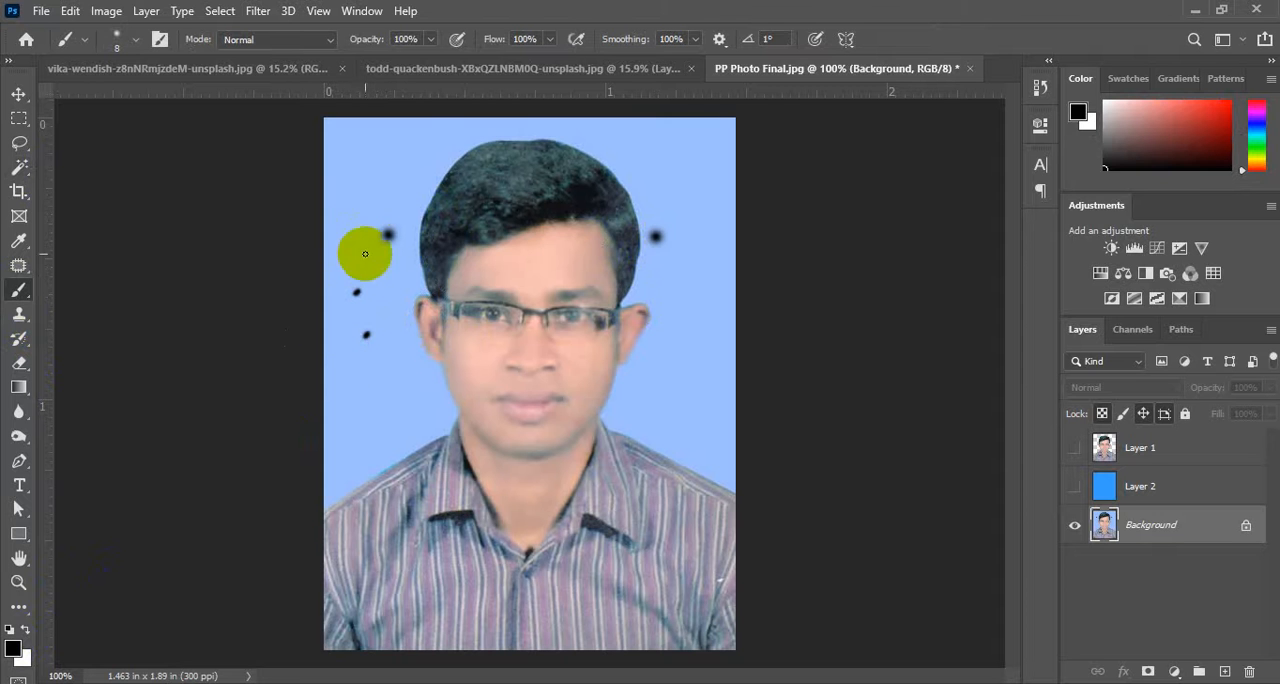
pyautogui.click(697, 289)
pyautogui.click(686, 200)
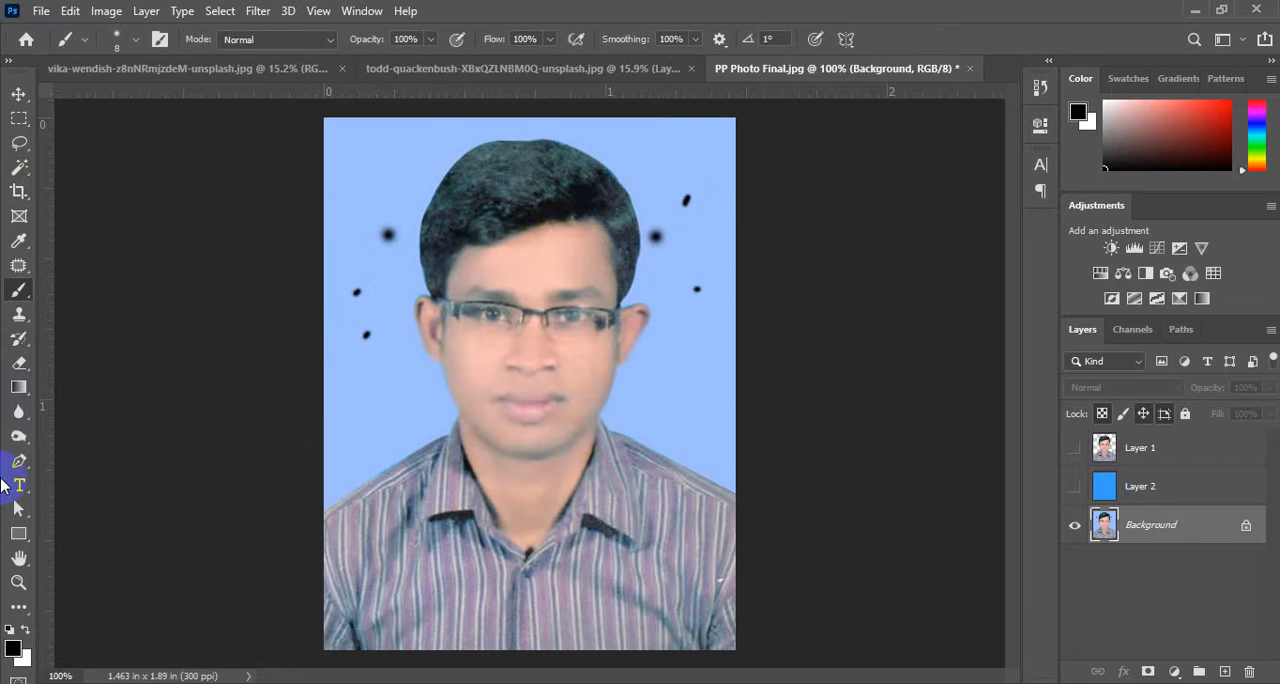
# Select the spotted light blue background around the man with the Magic Wand at tolerance 32.
pyautogui.click(18, 167)
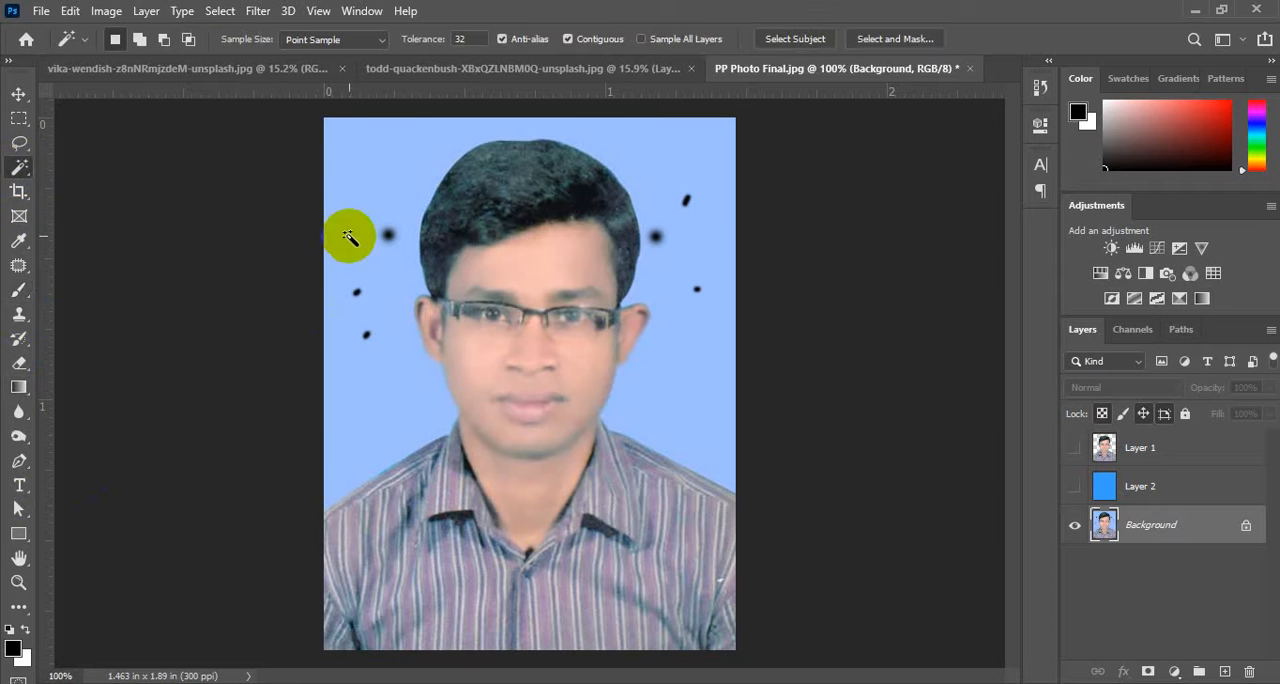
pyautogui.click(366, 172)
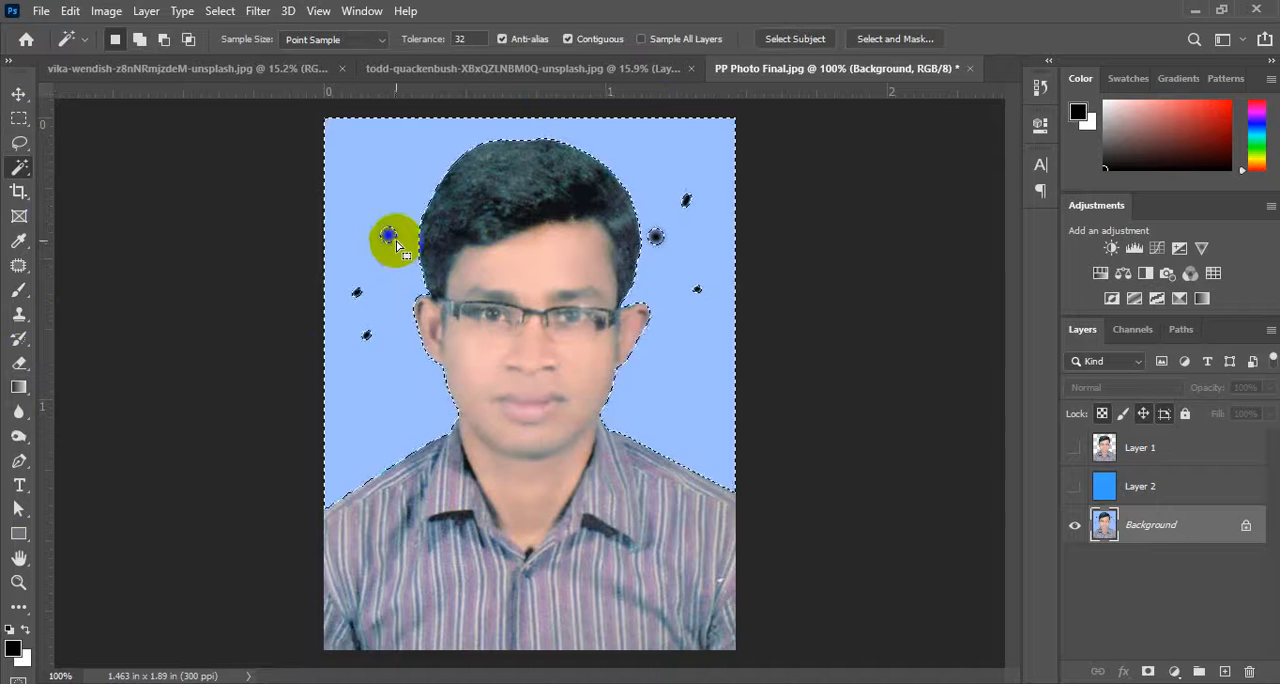
# Add the three black spots beside the man's hair and ear on the image's left side to the background selection with the Lasso.
pyautogui.scroll(3, 390, 245)
pyautogui.scroll(3, 392, 258)
pyautogui.click(19, 143)
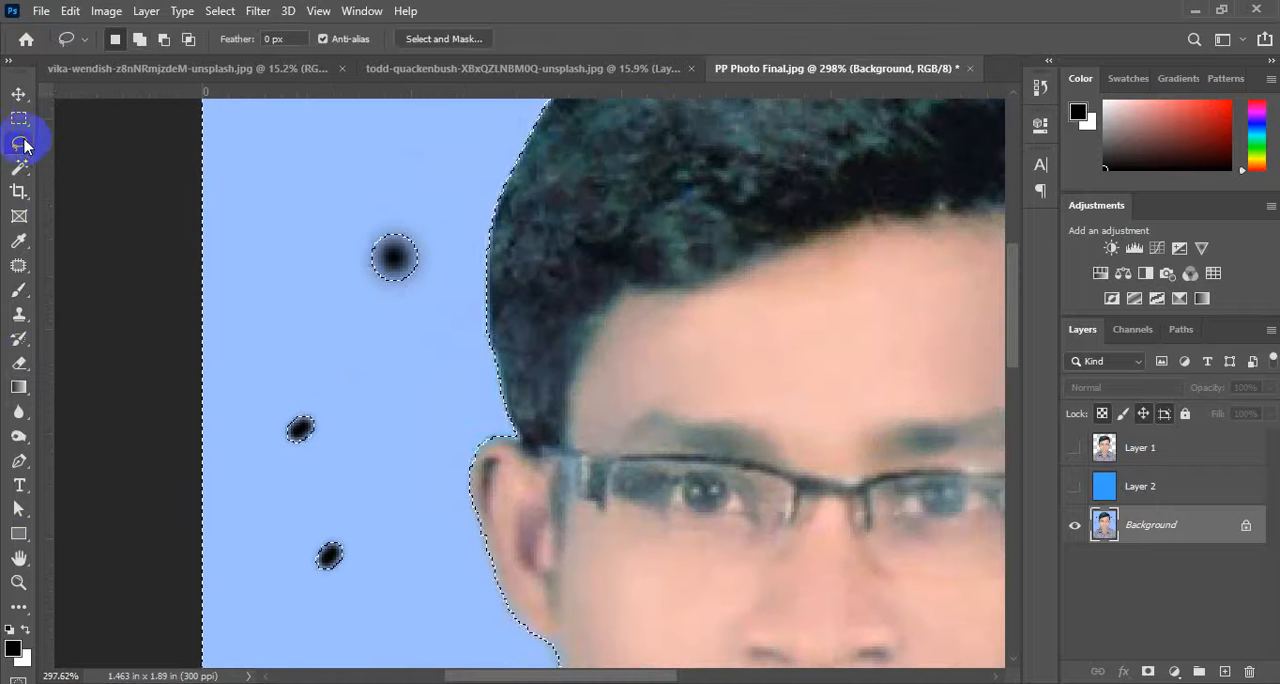
pyautogui.moveTo(340, 228)
pyautogui.mouseDown()
pyautogui.moveTo(414, 291)
pyautogui.moveTo(383, 200)
pyautogui.moveTo(345, 218)
pyautogui.mouseUp()
pyautogui.moveTo(277, 378)
pyautogui.mouseDown()
pyautogui.moveTo(351, 457)
pyautogui.moveTo(268, 385)
pyautogui.mouseUp()
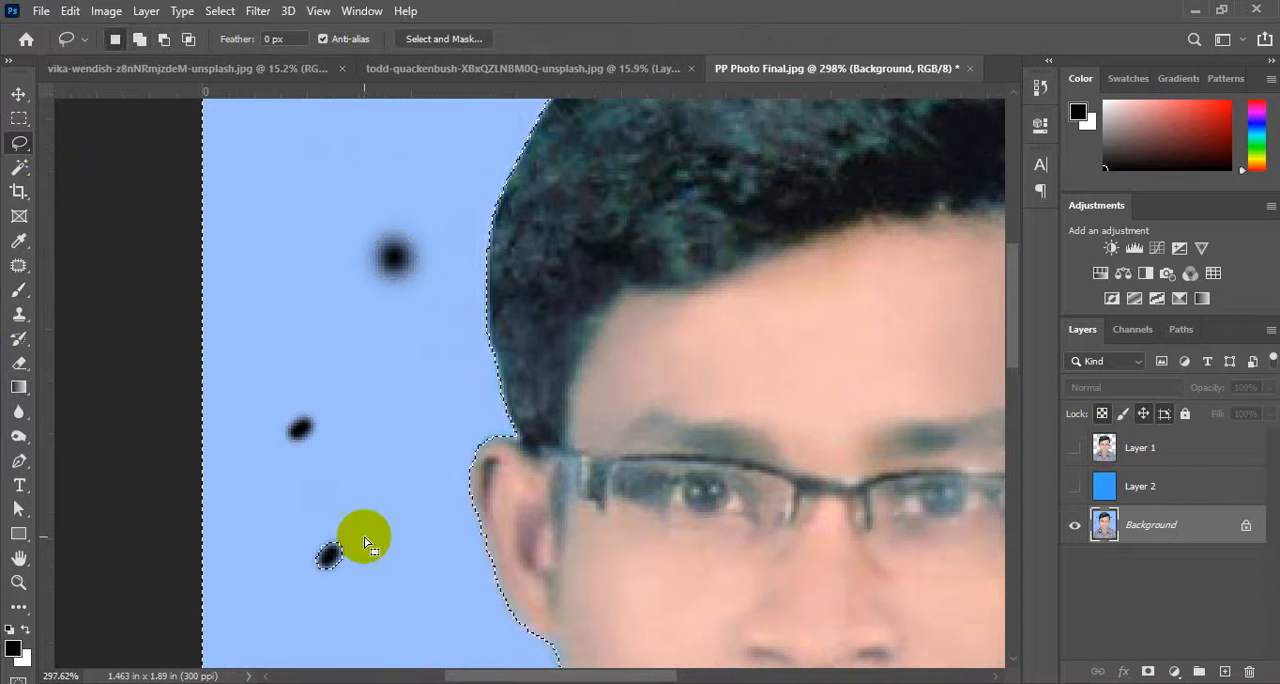
pyautogui.moveTo(322, 516)
pyautogui.mouseDown()
pyautogui.moveTo(337, 497)
pyautogui.moveTo(306, 520)
pyautogui.mouseUp()
pyautogui.scroll(-5, 306, 520)
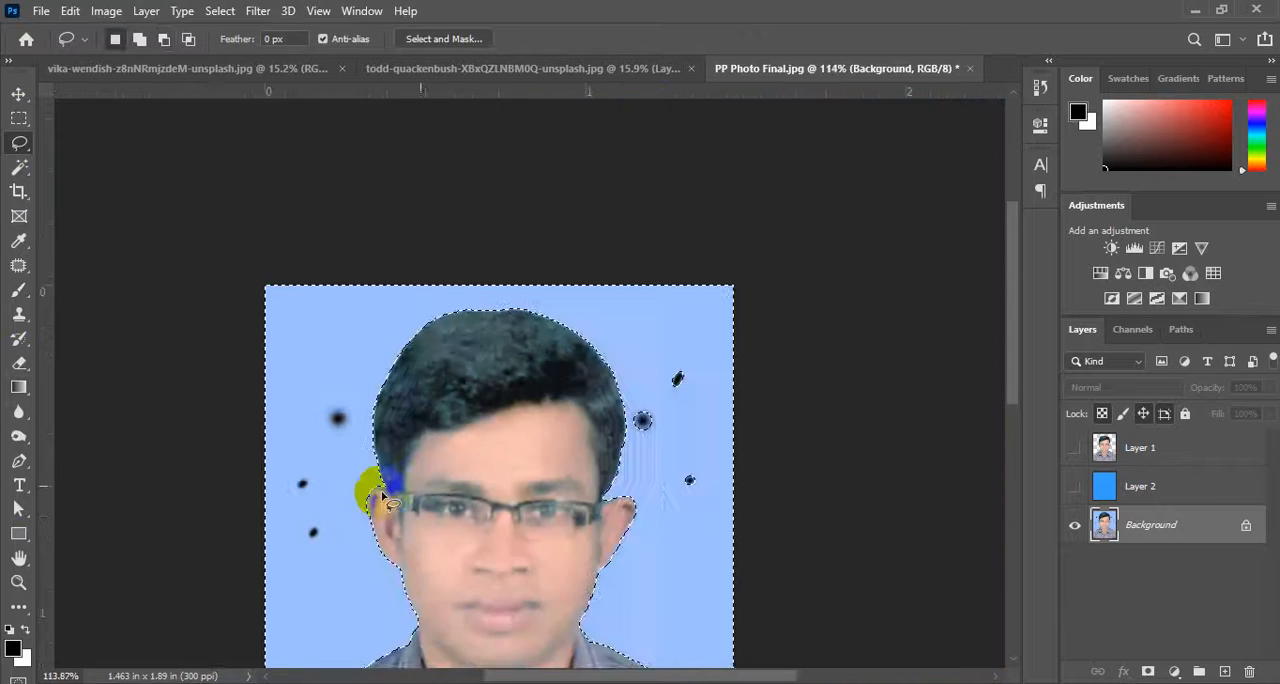
# Lasso the three black spots on the image's right side into the background selection.
pyautogui.scroll(3, 678, 445)
pyautogui.scroll(2, 678, 445)
pyautogui.moveTo(623, 366)
pyautogui.mouseDown()
pyautogui.moveTo(578, 383)
pyautogui.moveTo(582, 418)
pyautogui.moveTo(621, 433)
pyautogui.moveTo(623, 362)
pyautogui.mouseUp()
pyautogui.moveTo(644, 278)
pyautogui.mouseDown()
pyautogui.moveTo(646, 367)
pyautogui.moveTo(646, 268)
pyautogui.mouseUp()
pyautogui.moveTo(688, 437)
pyautogui.mouseDown()
pyautogui.moveTo(684, 557)
pyautogui.moveTo(704, 452)
pyautogui.mouseUp()
pyautogui.scroll(-5, 634, 667)
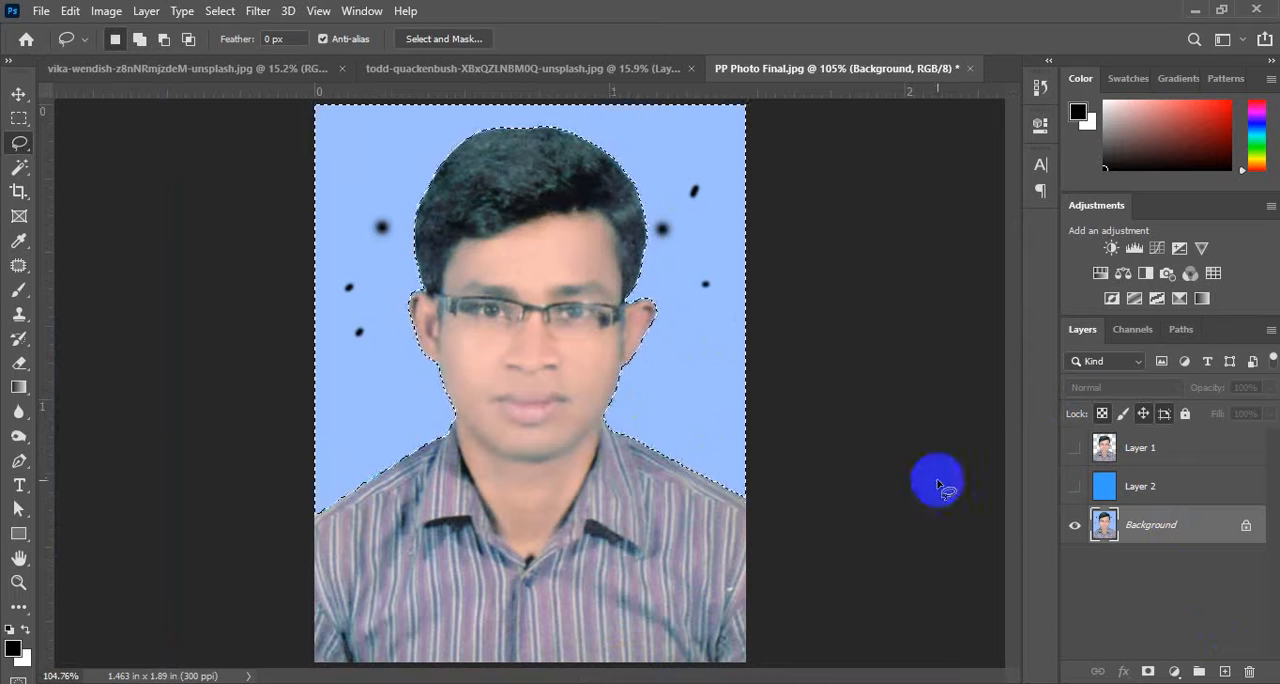
# Invert the background selection so that it covers the man.
pyautogui.click(444, 412)
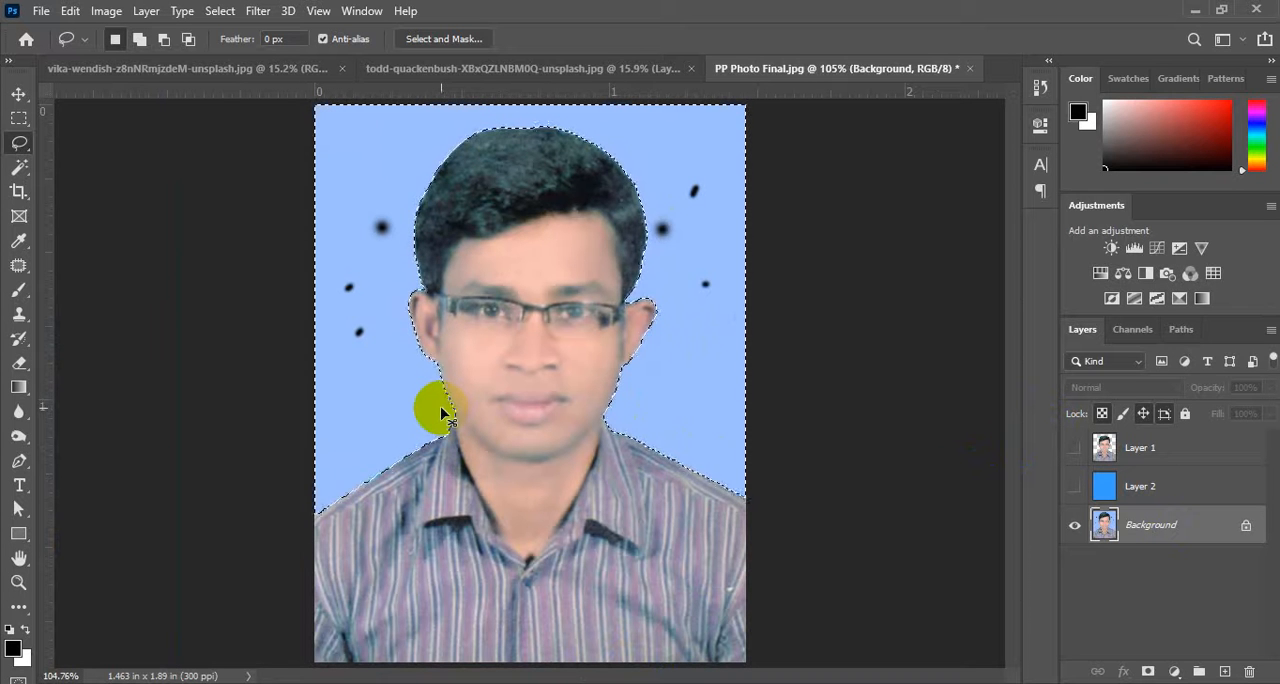
pyautogui.rightClick(668, 124)
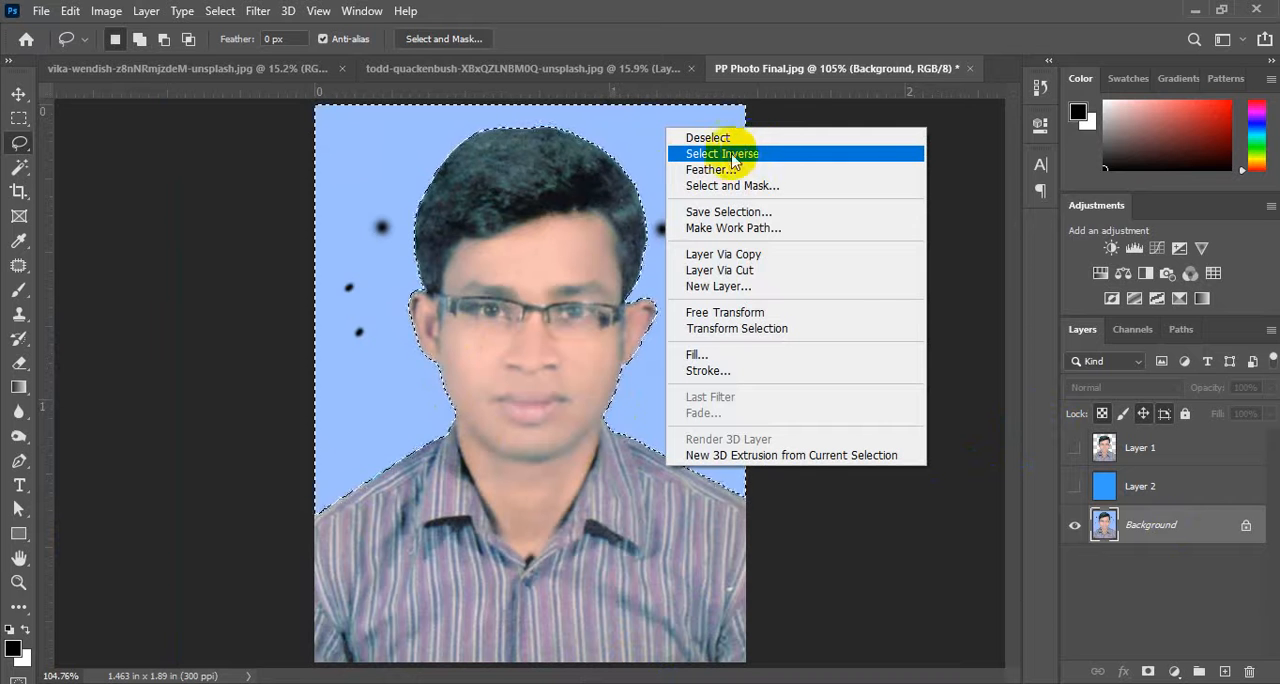
pyautogui.click(766, 155)
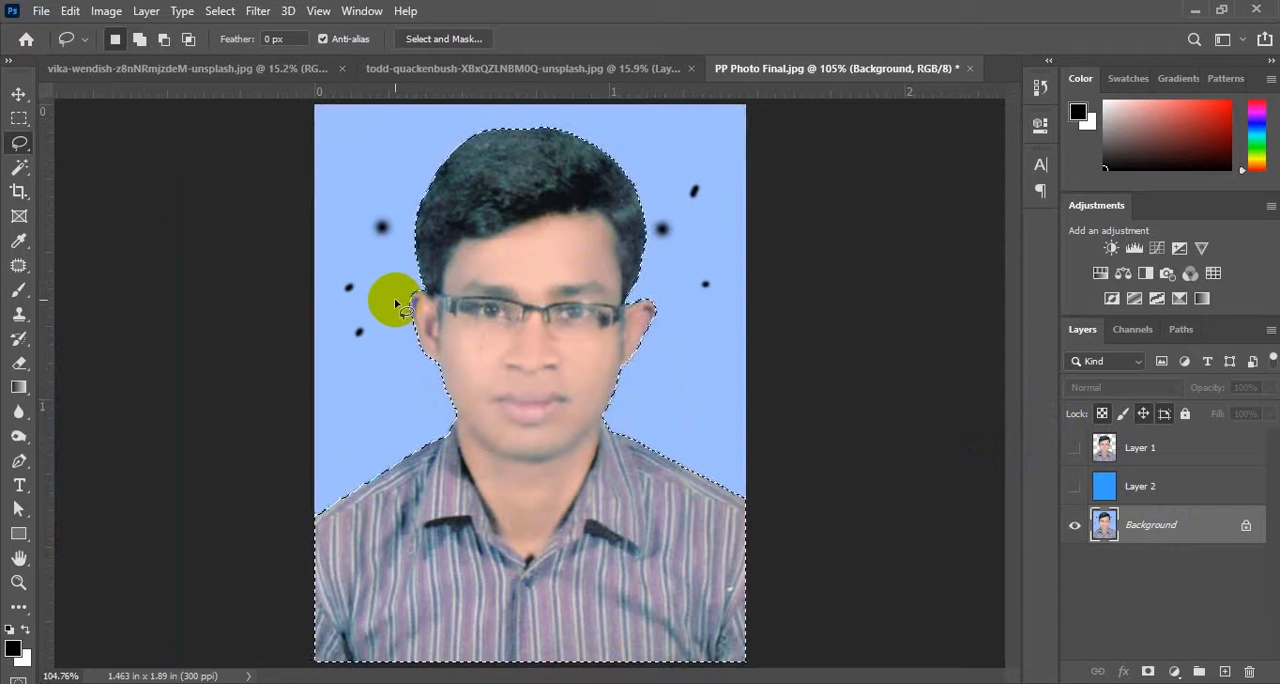
pyautogui.rightClick(587, 180)
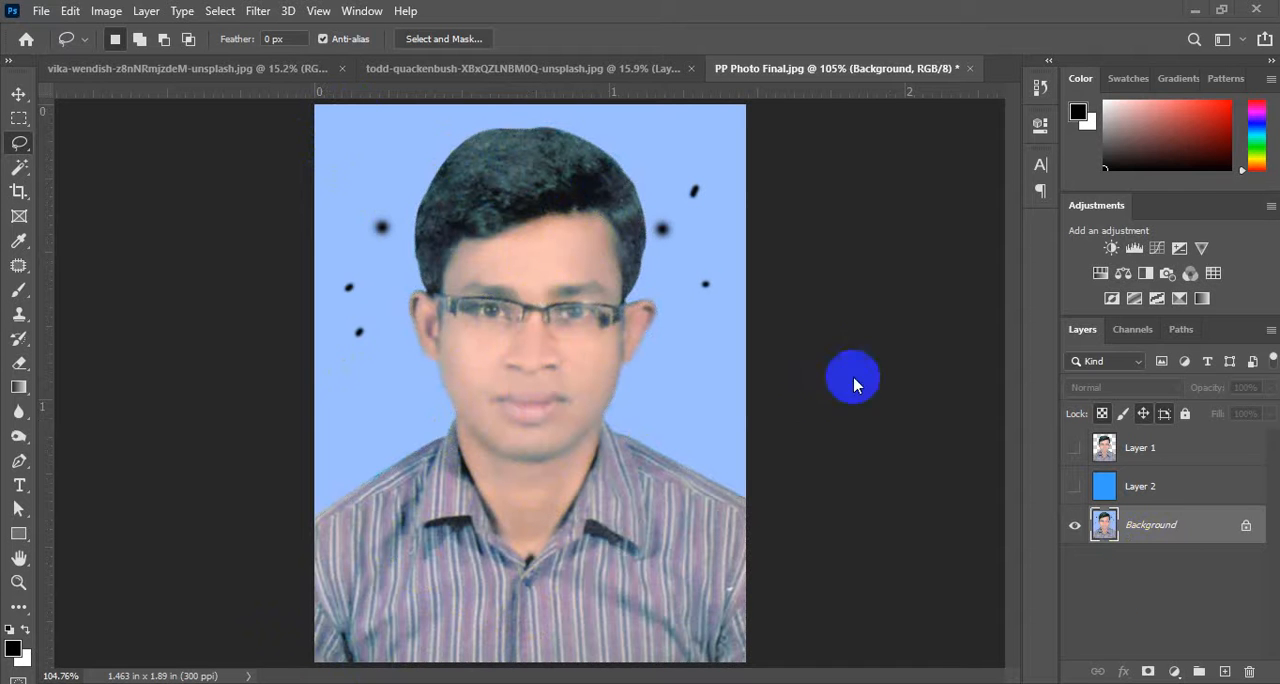
pyautogui.click(975, 543)
pyautogui.hotkey('ctrl', 'z')
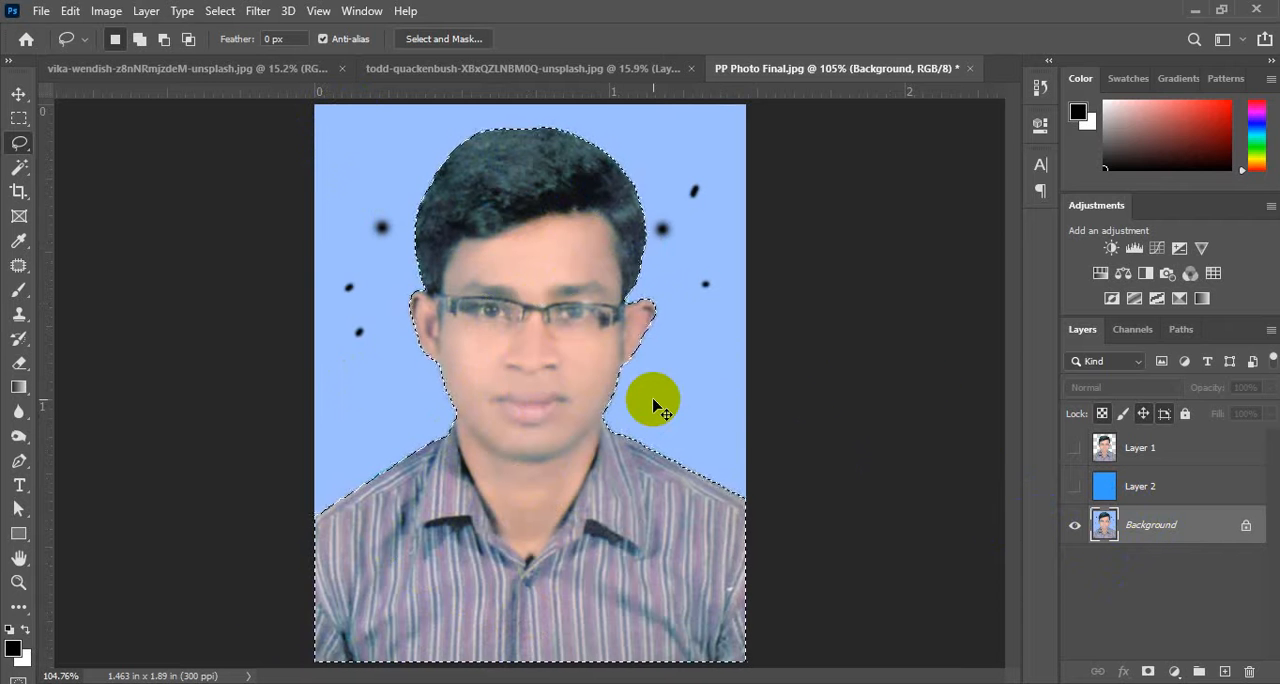
# Copy the selected man to a new layer above the visible solid blue Layer 2, with the Background layer hidden.
pyautogui.hotkey('ctrl', 'j')
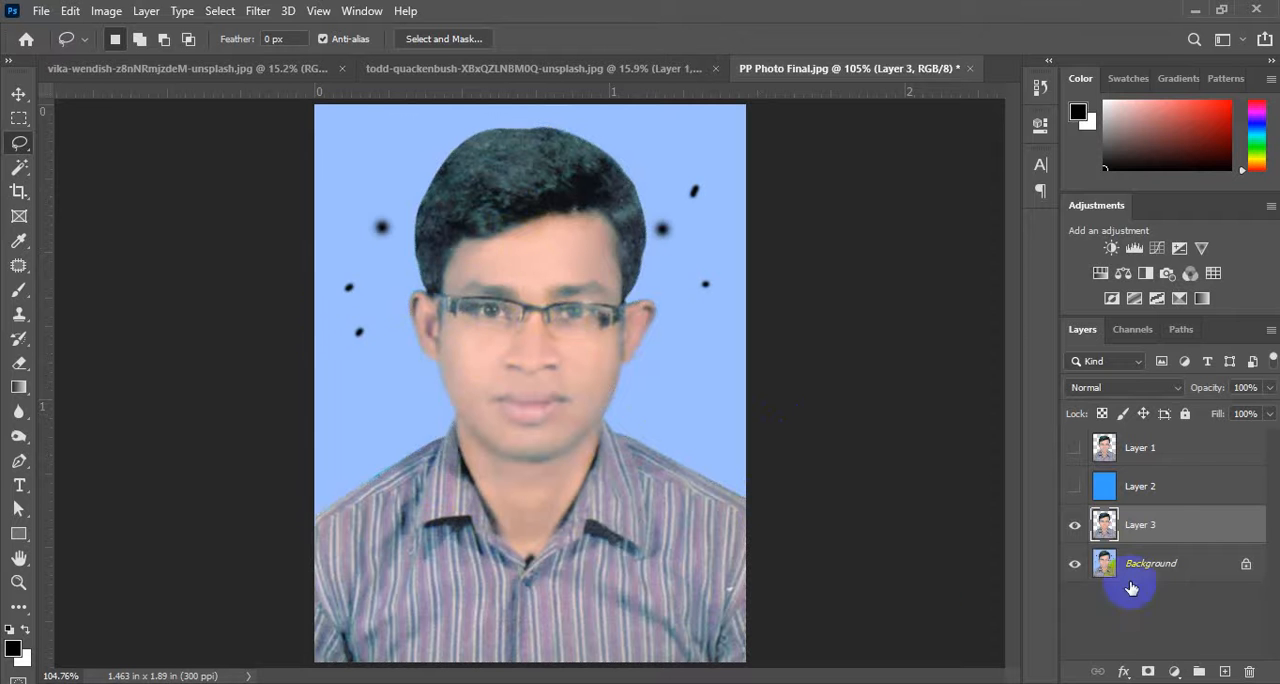
pyautogui.click(1075, 563)
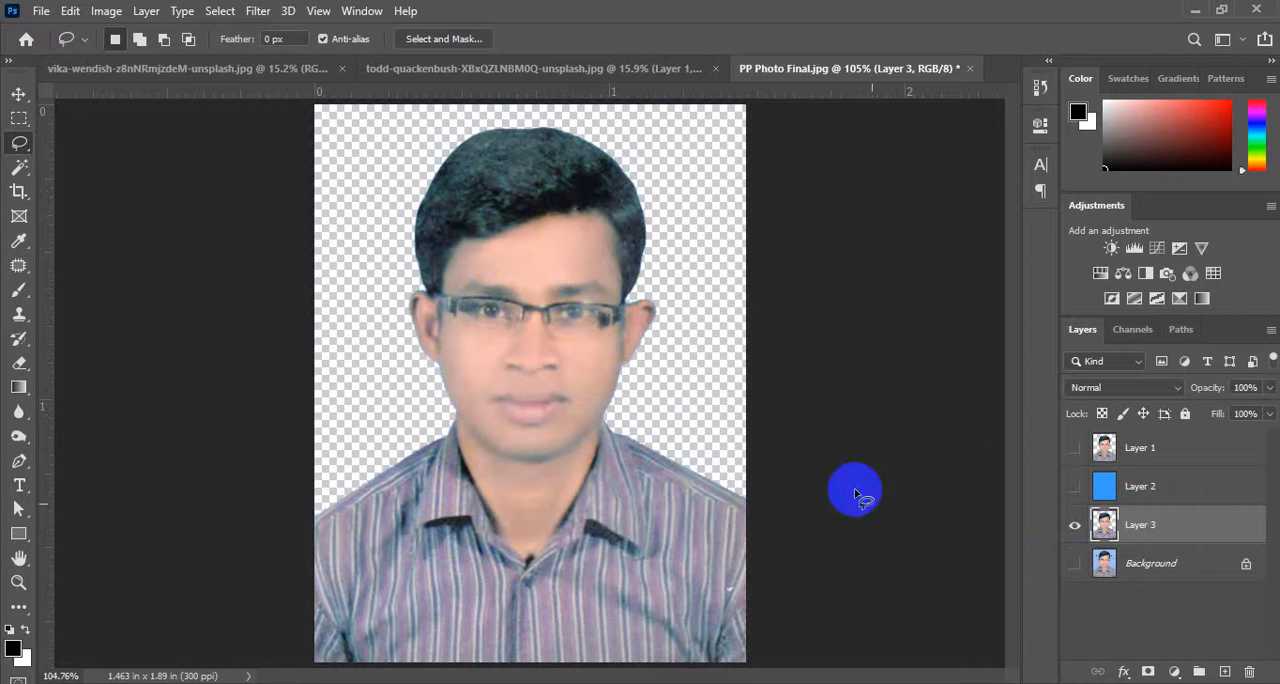
pyautogui.click(1075, 486)
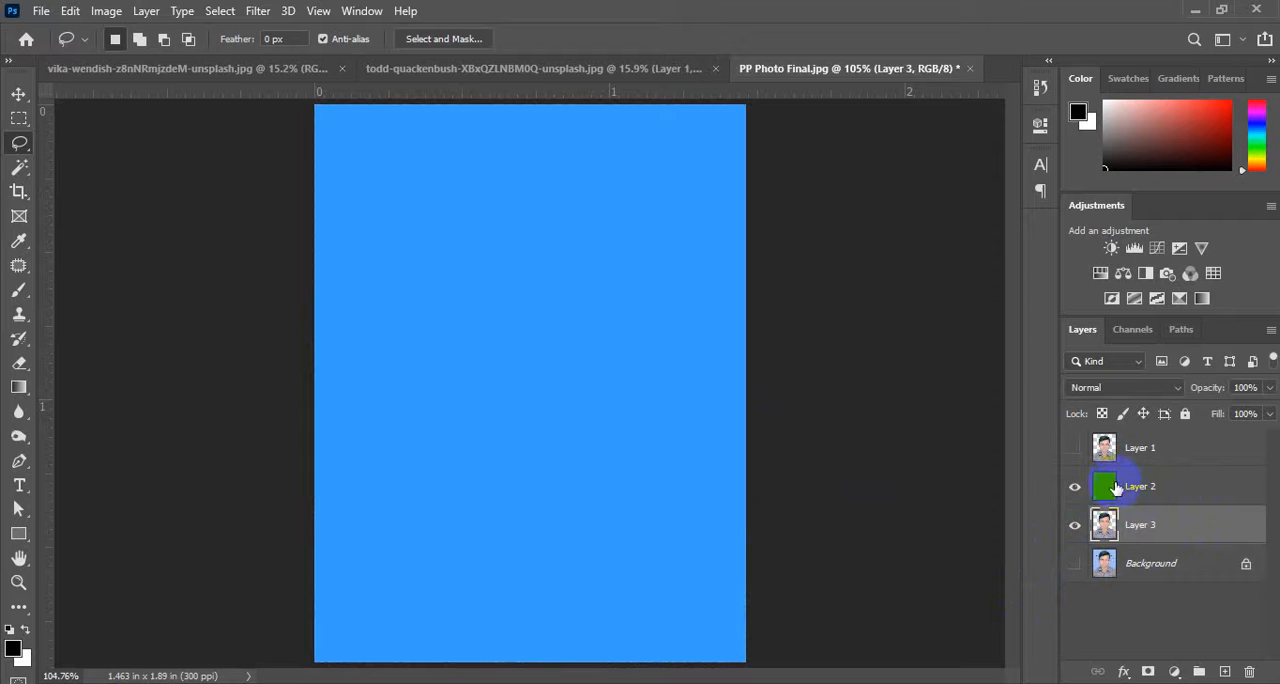
pyautogui.moveTo(1102, 486); pyautogui.dragTo(1106, 538)
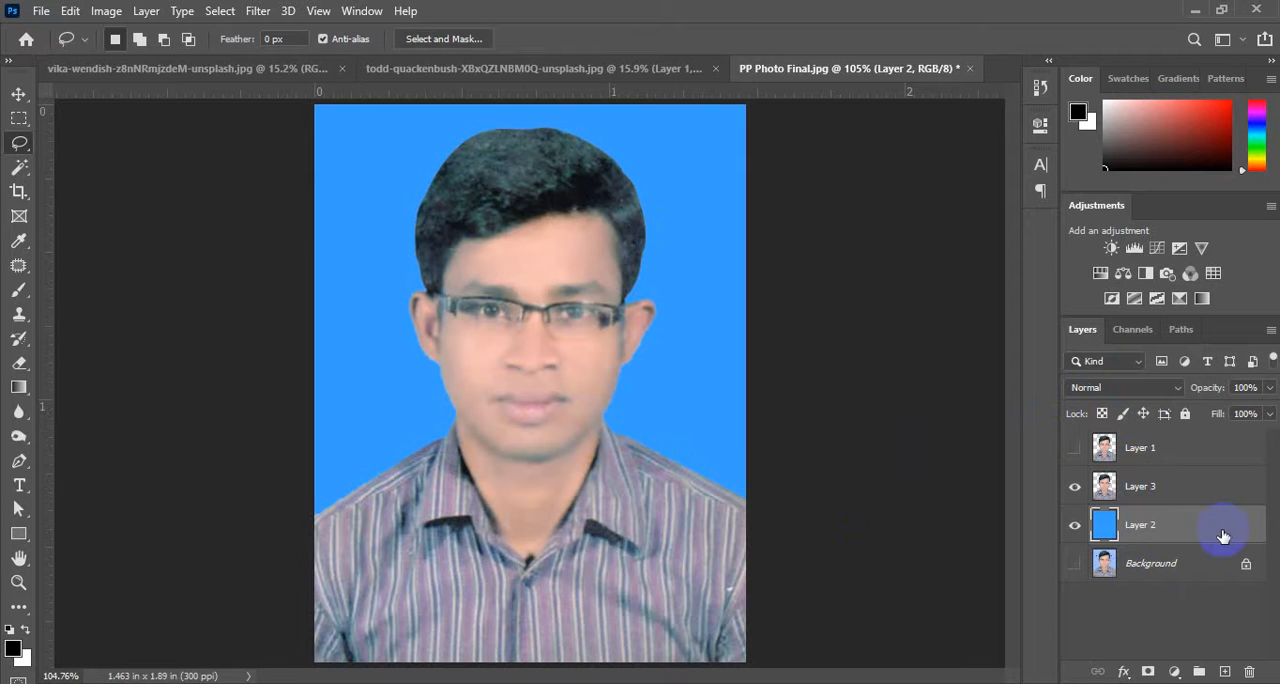
# Switch to the beach tree photo with the Magic Wand active, and hide its blue Layer 1.
pyautogui.click(552, 64)
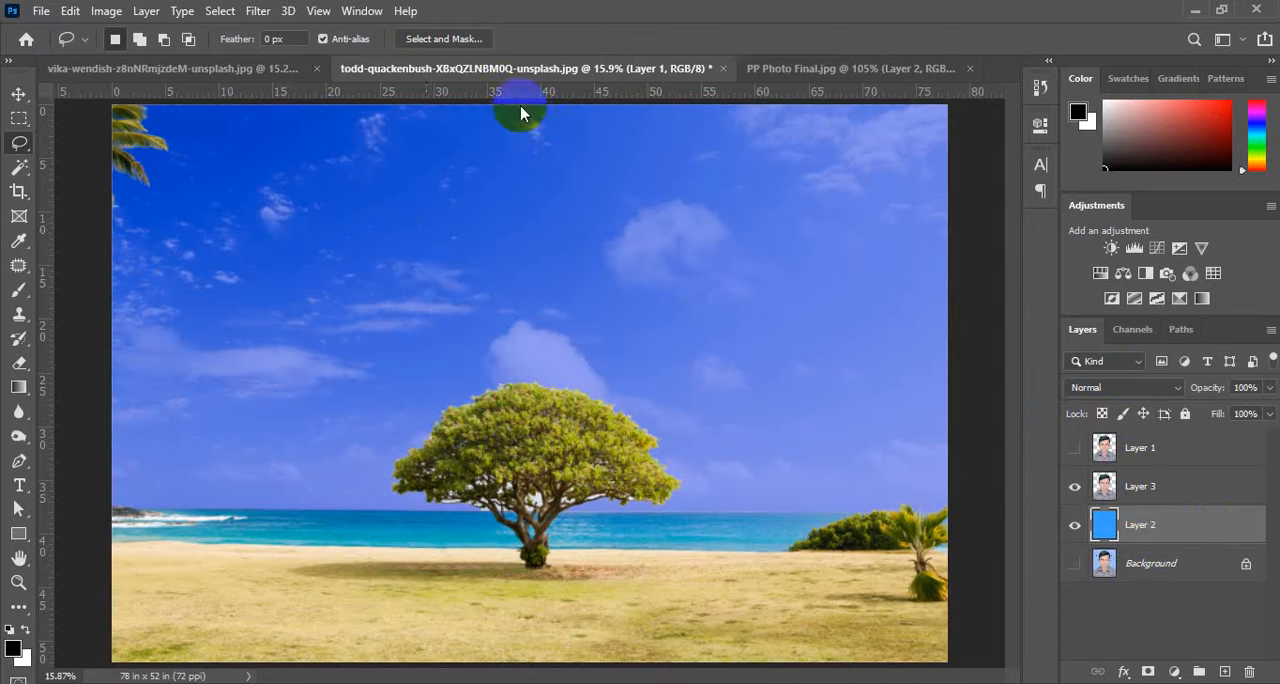
pyautogui.click(19, 167)
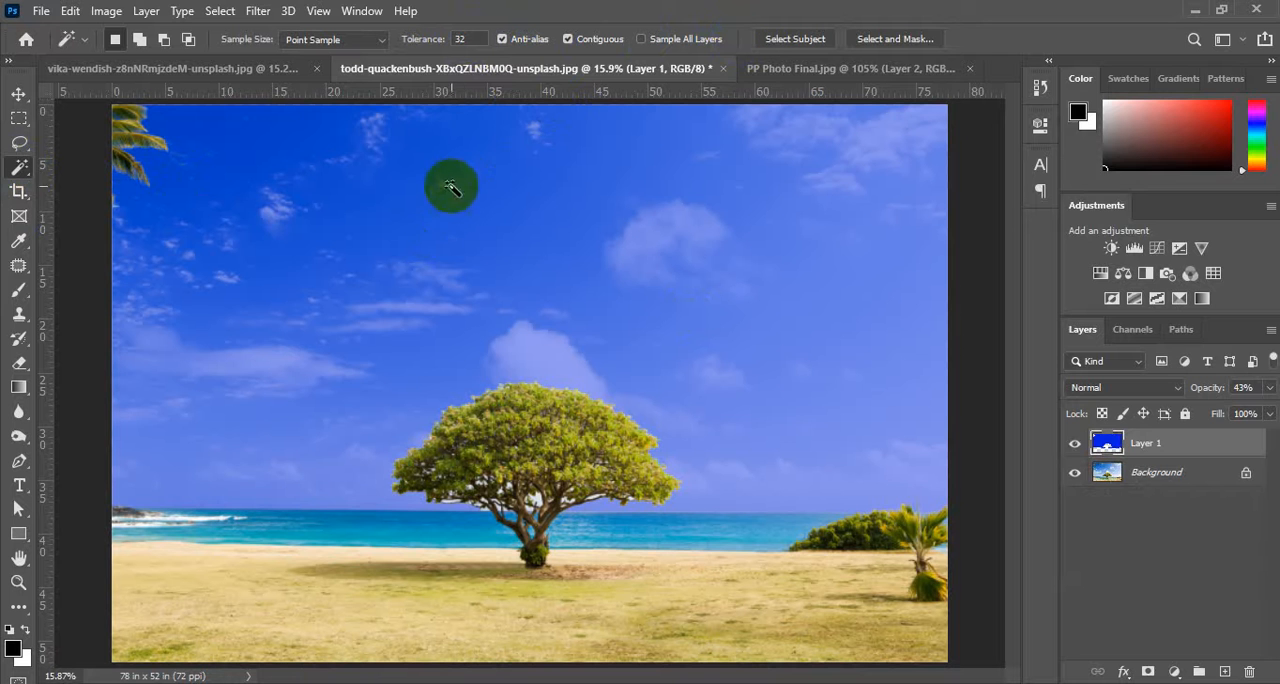
pyautogui.click(1075, 443)
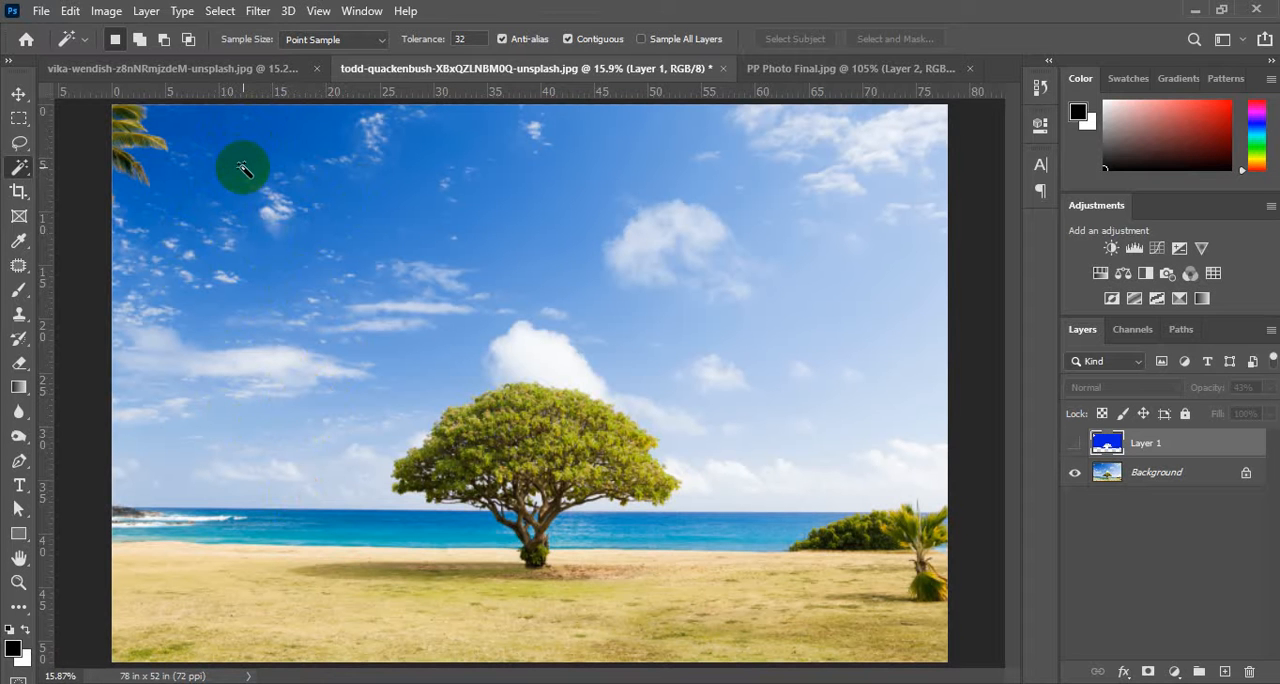
# Try a Magic Wand tolerance of 83, and set it back to 32.
pyautogui.click(469, 39)
pyautogui.doubleClick(462, 38)
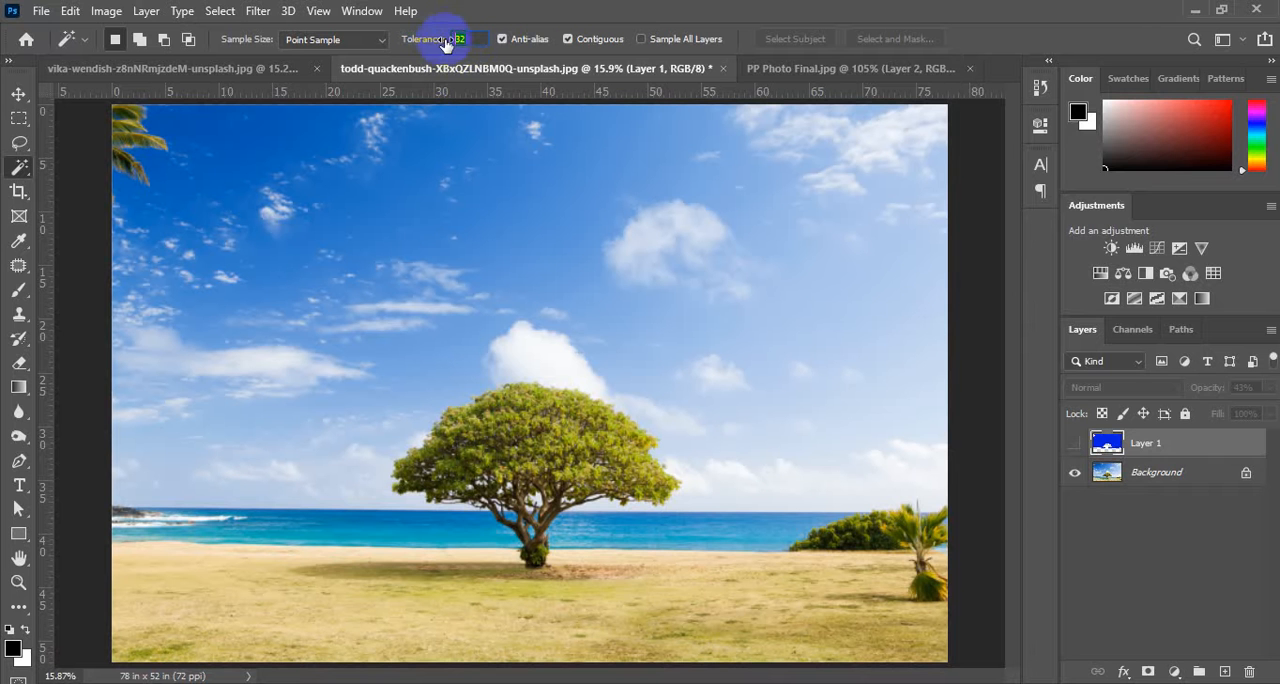
pyautogui.press('Return')
pyautogui.moveTo(440, 44); pyautogui.dragTo(487, 42)
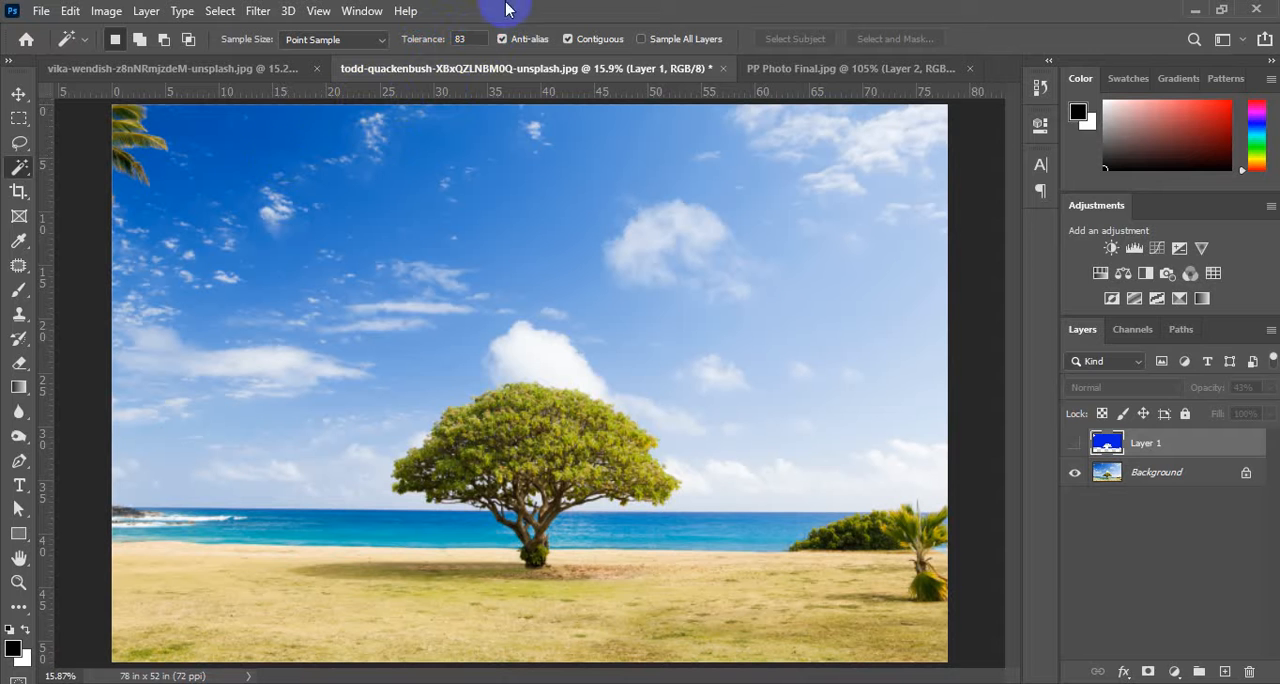
pyautogui.click(446, 40)
pyautogui.write('32')
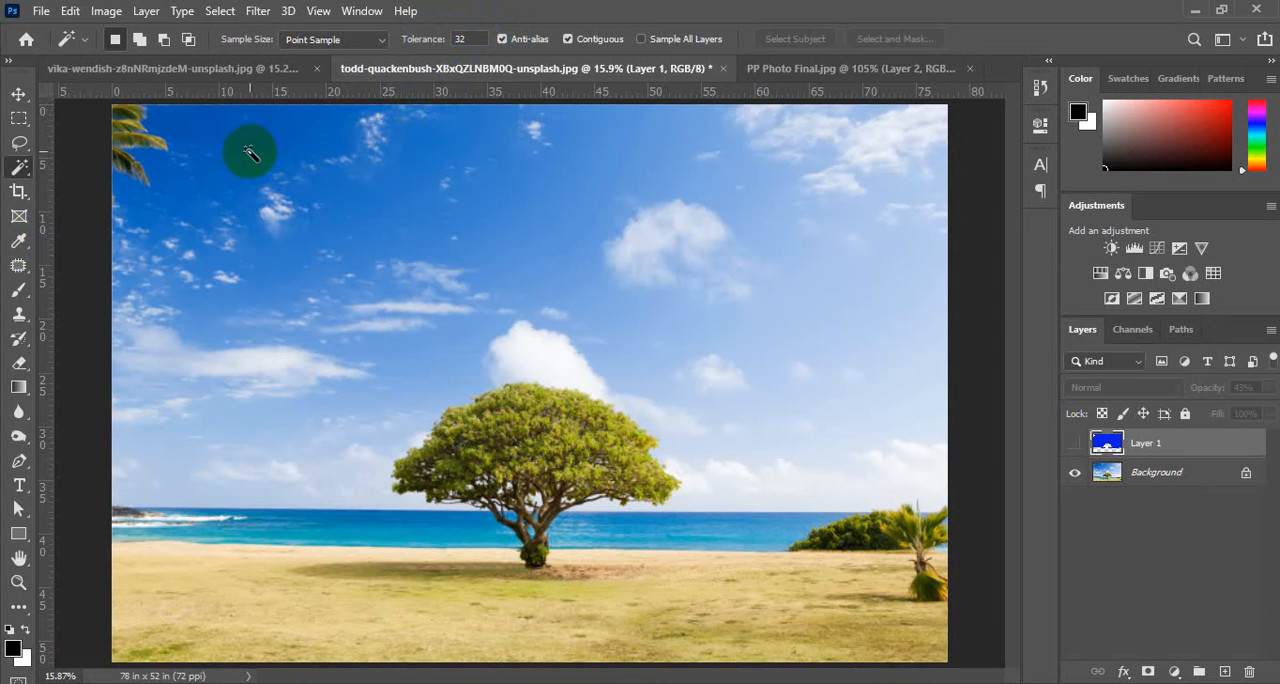
# Try selecting the sky with the hidden Layer 1 active, and make the Background layer active with nothing selected.
pyautogui.click(251, 150)
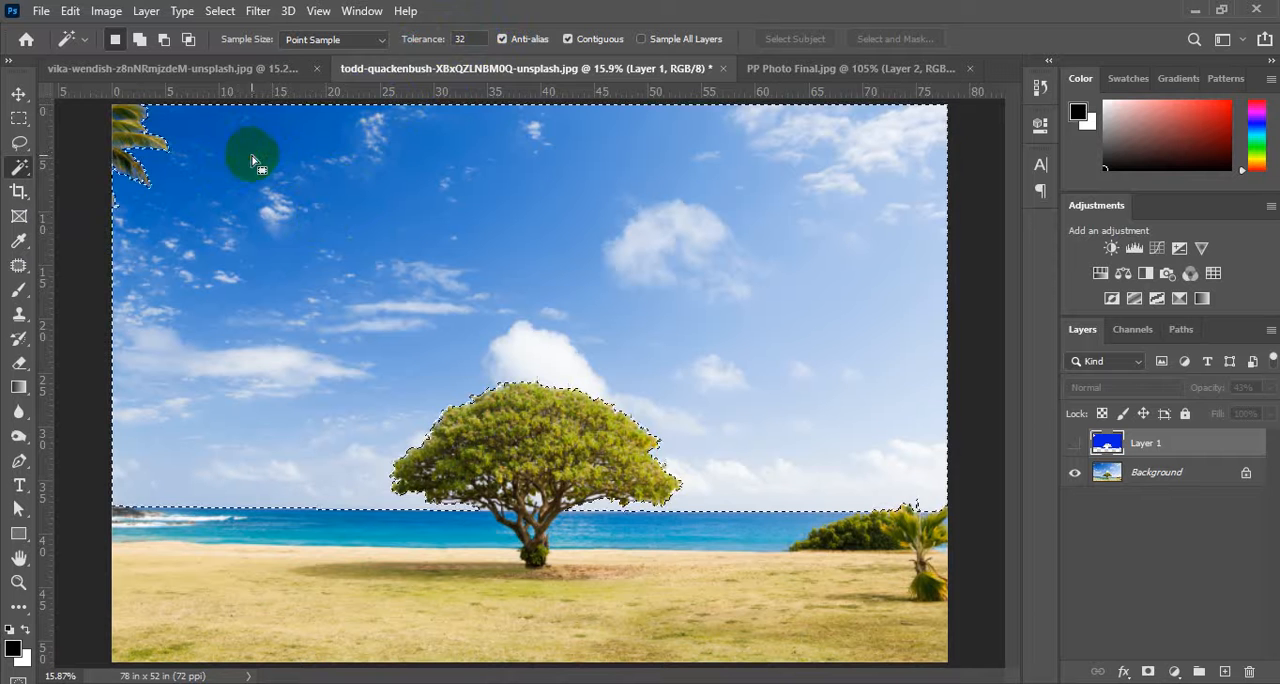
pyautogui.click(1102, 472)
pyautogui.hotkey('ctrl', 'd')
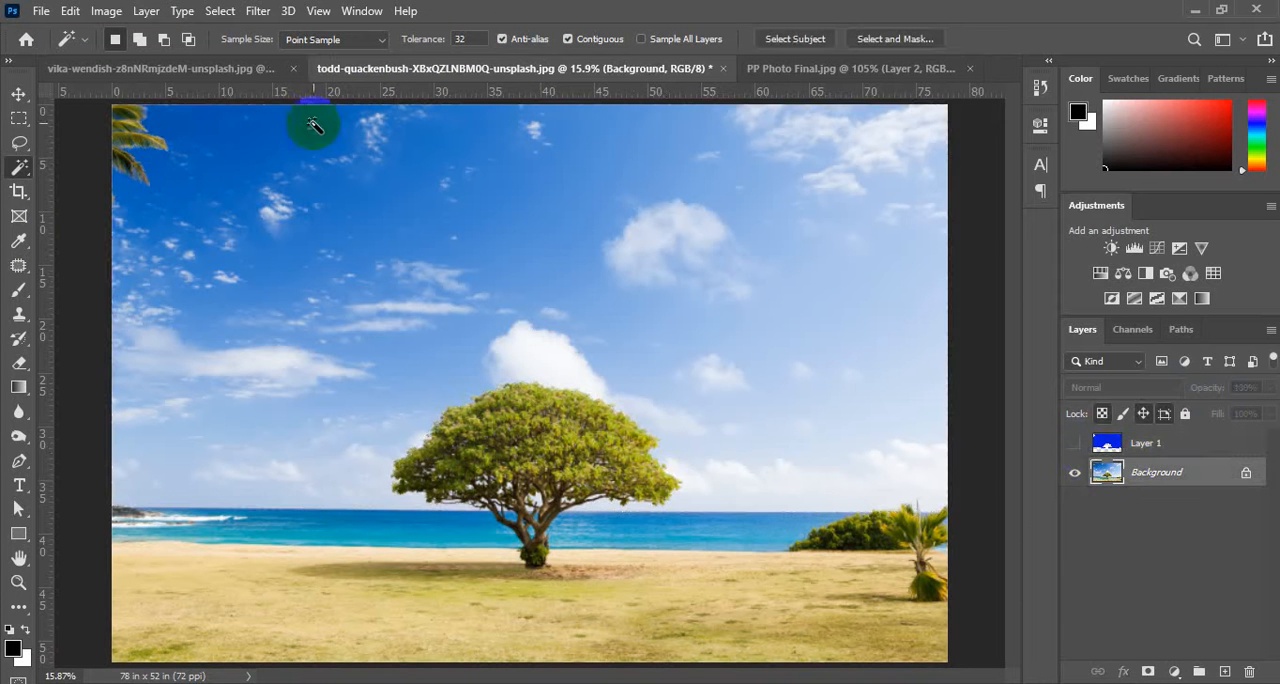
# Select the dark blue sky near the palm leaf on the Background layer at tolerance 32 and again at 88, deselecting each time.
pyautogui.click(238, 157)
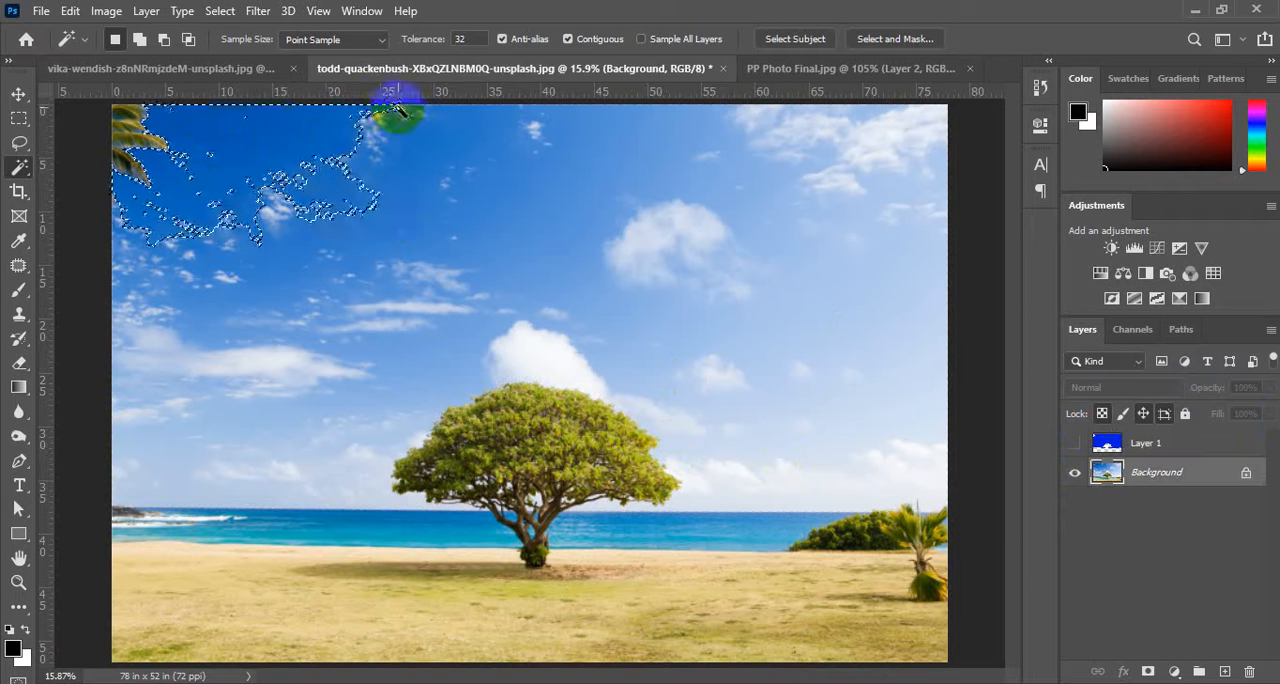
pyautogui.hotkey('ctrl', 'd')
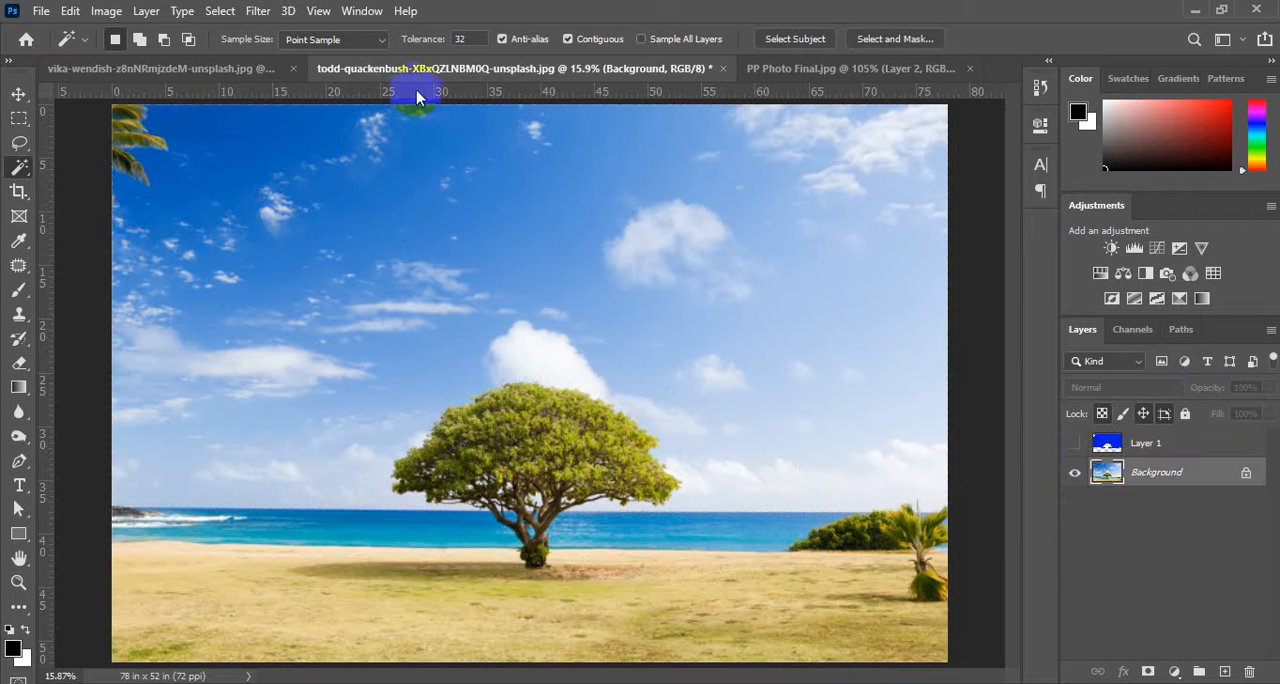
pyautogui.moveTo(447, 42); pyautogui.dragTo(491, 44)
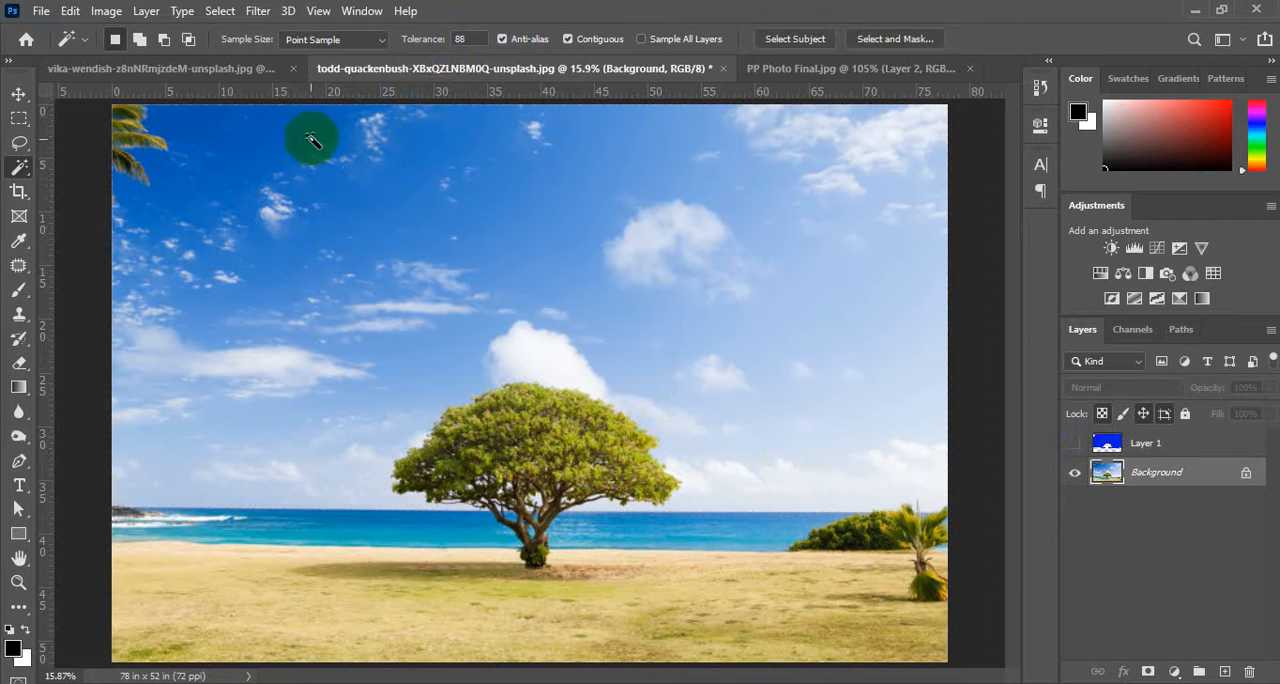
pyautogui.click(219, 148)
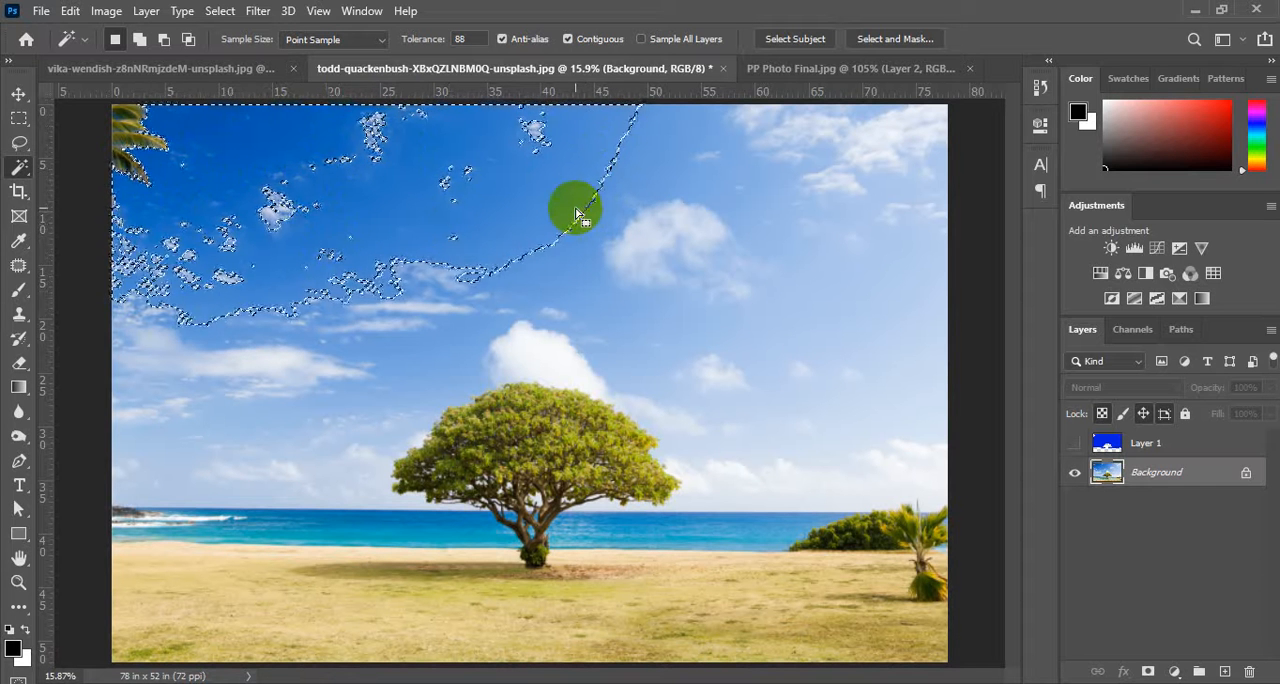
pyautogui.hotkey('ctrl', 'd')
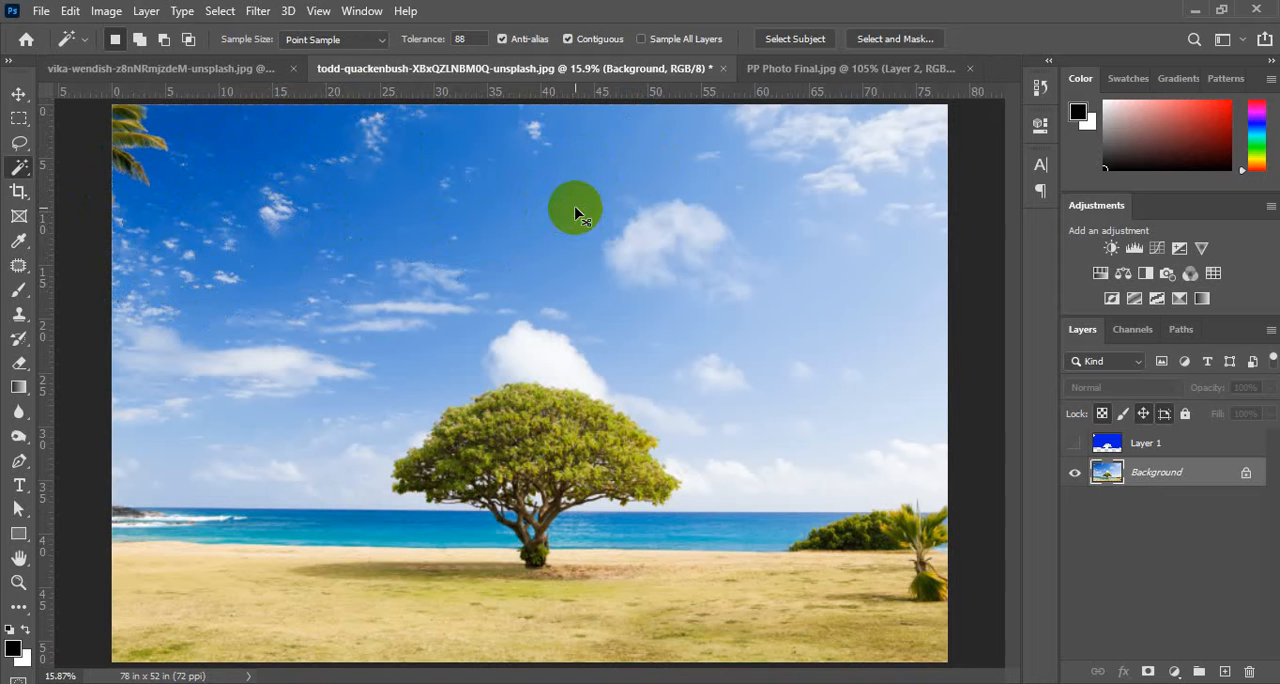
# Set the Magic Wand tolerance to 13 and select the dark blue sky next to the palm leaf.
pyautogui.click(445, 39)
pyautogui.moveTo(445, 39); pyautogui.dragTo(407, 39)
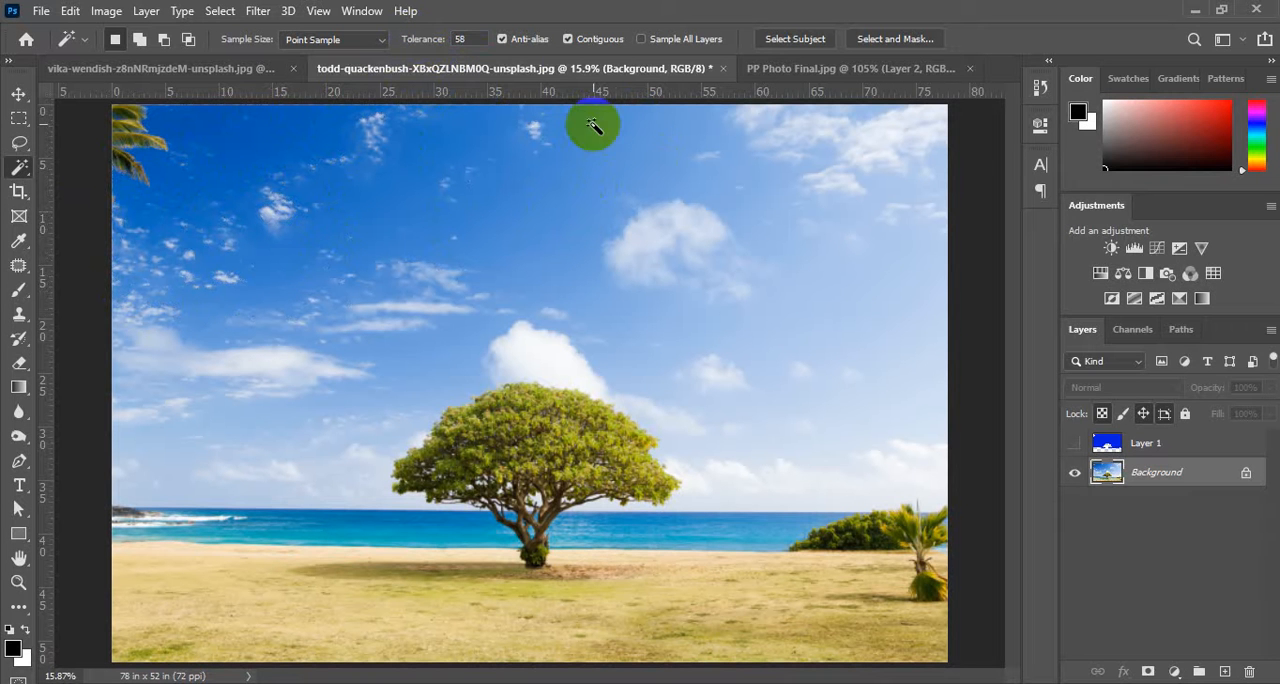
pyautogui.click(457, 40)
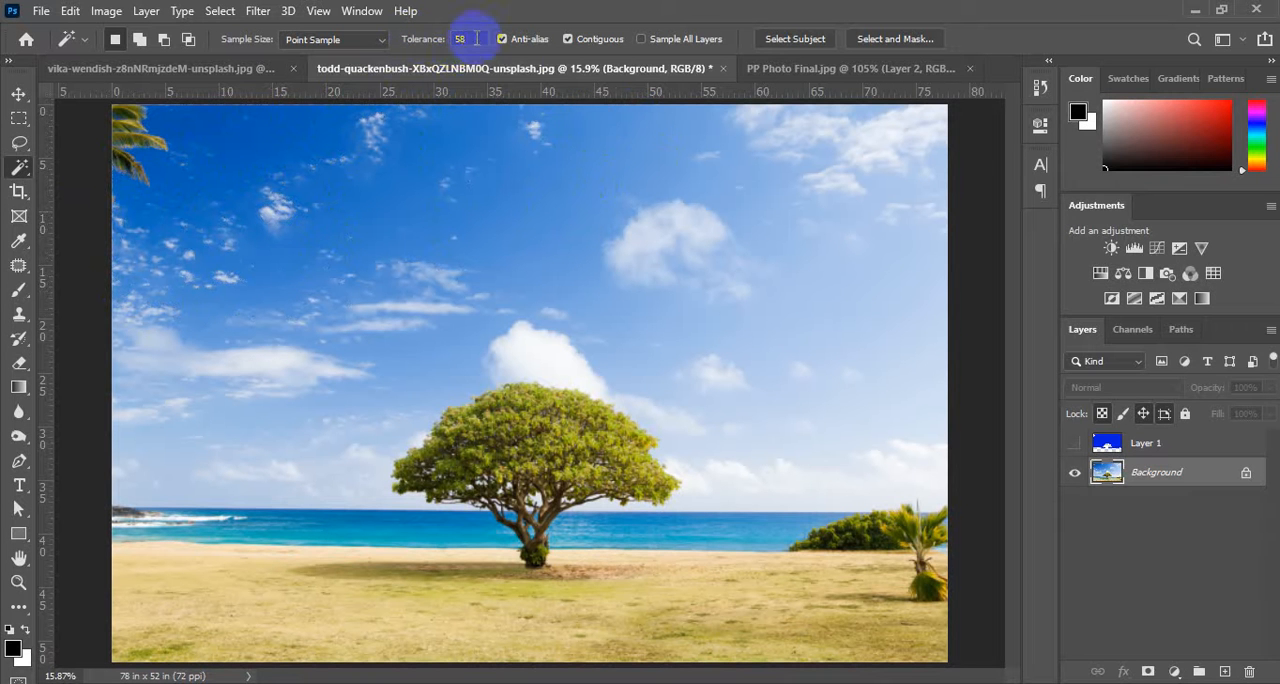
pyautogui.write('32')
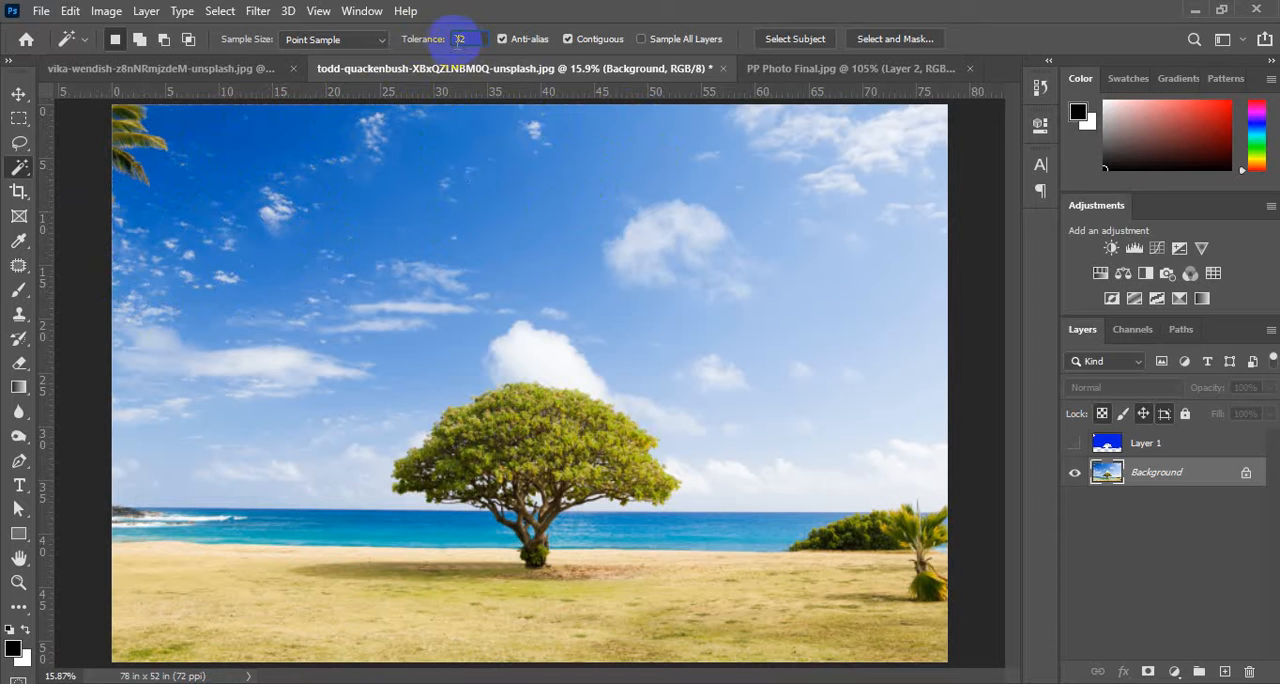
pyautogui.moveTo(447, 39)
pyautogui.mouseDown()
pyautogui.moveTo(415, 39)
pyautogui.moveTo(430, 39)
pyautogui.mouseUp()
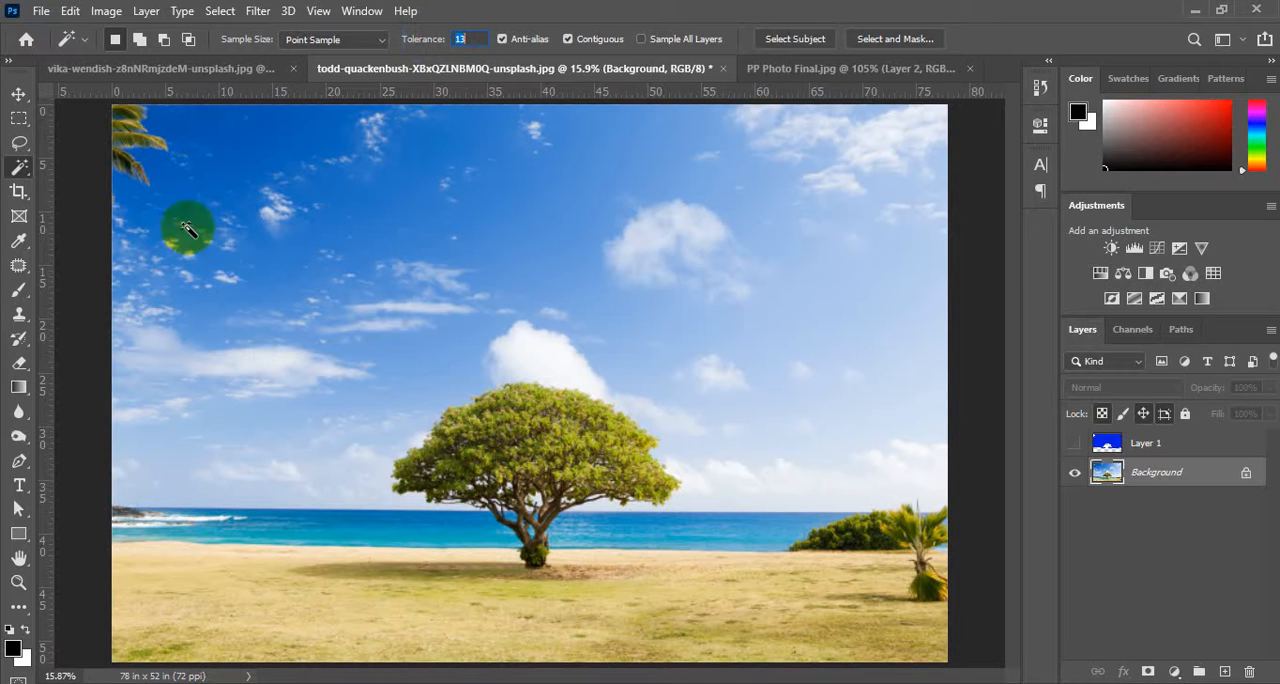
pyautogui.click(209, 143)
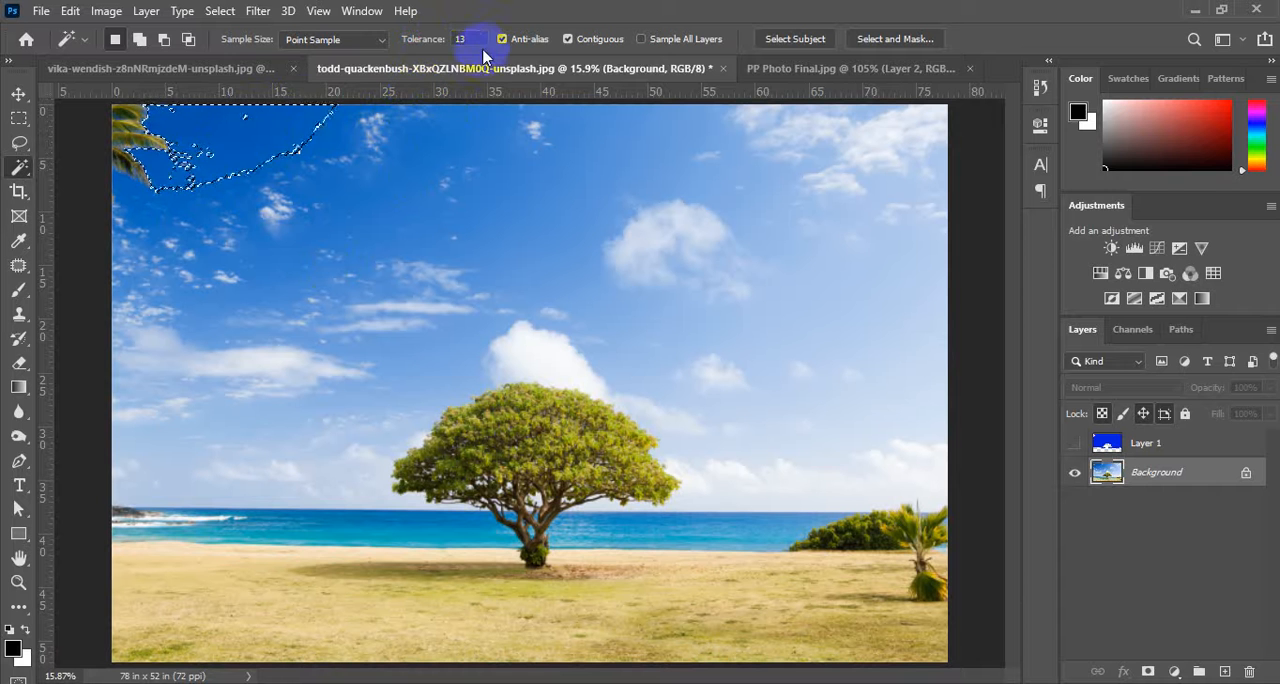
# Set the Magic Wand tolerance to 32 and clear the sky selection.
pyautogui.write('32')
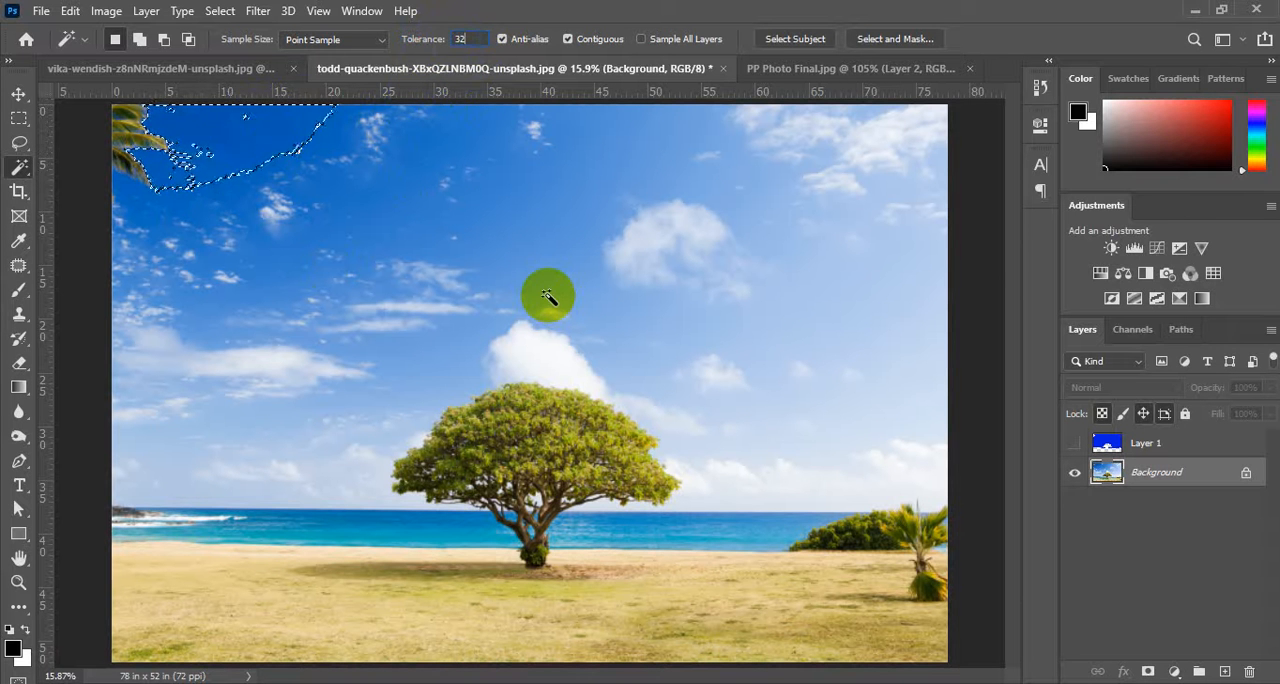
pyautogui.press('Return')
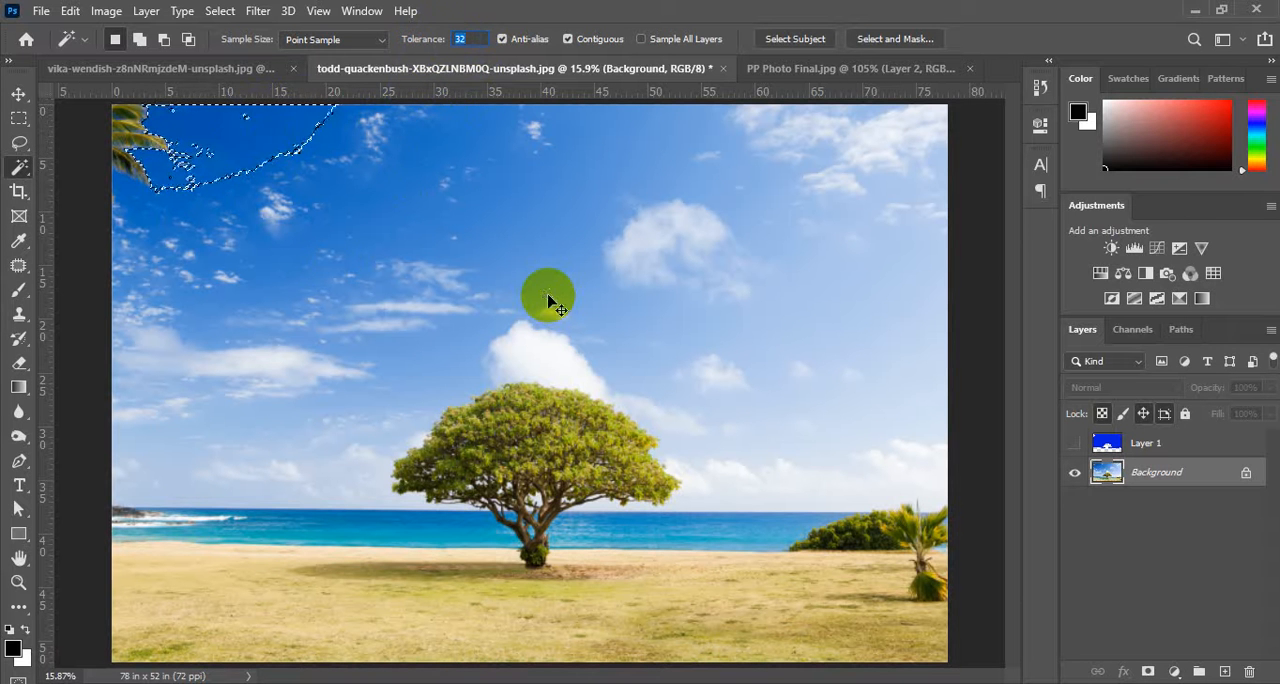
pyautogui.keyDown('shift'); pyautogui.click(410, 145); pyautogui.keyUp('shift')
pyautogui.hotkey('ctrl', 'd')
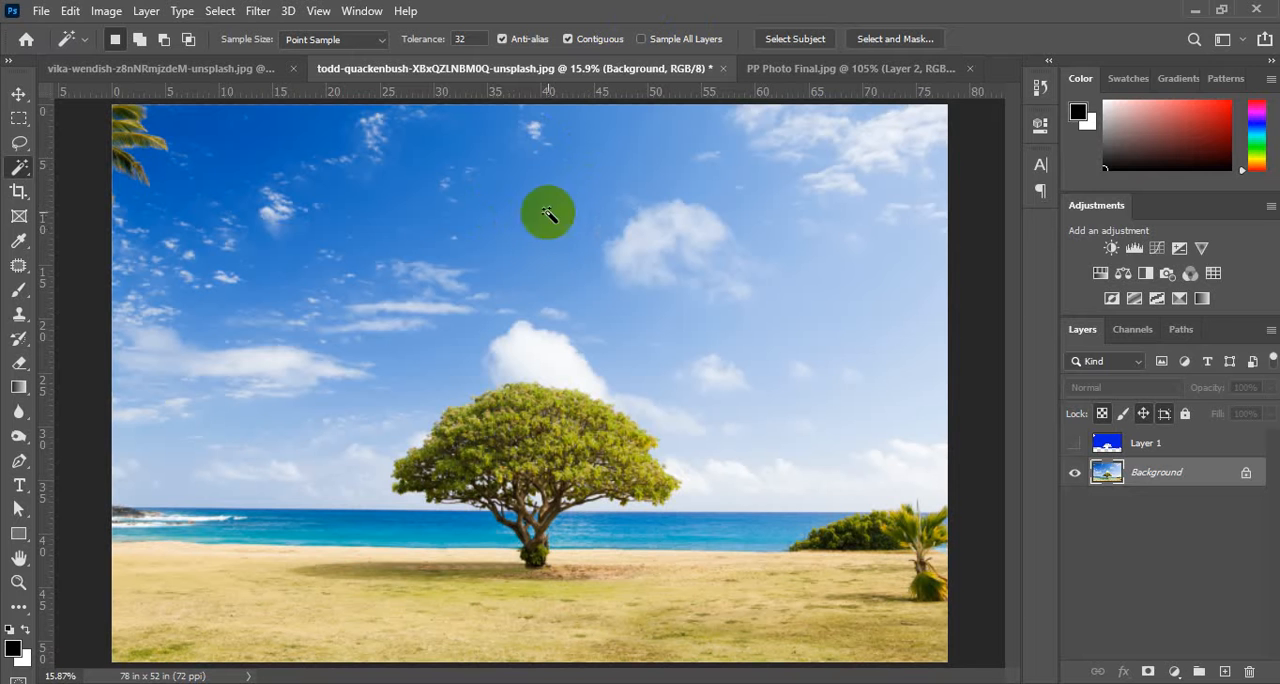
# Turn off the Magic Wand's Contiguous option.
pyautogui.click(567, 39)
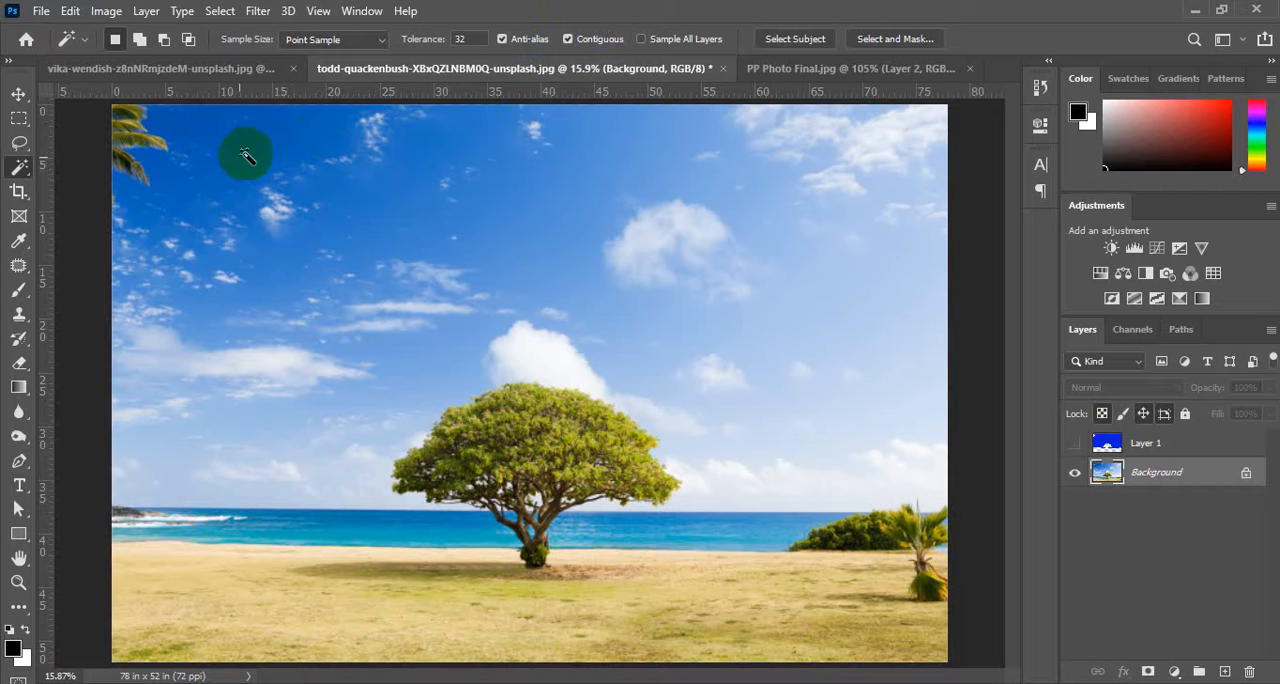
pyautogui.click(567, 40)
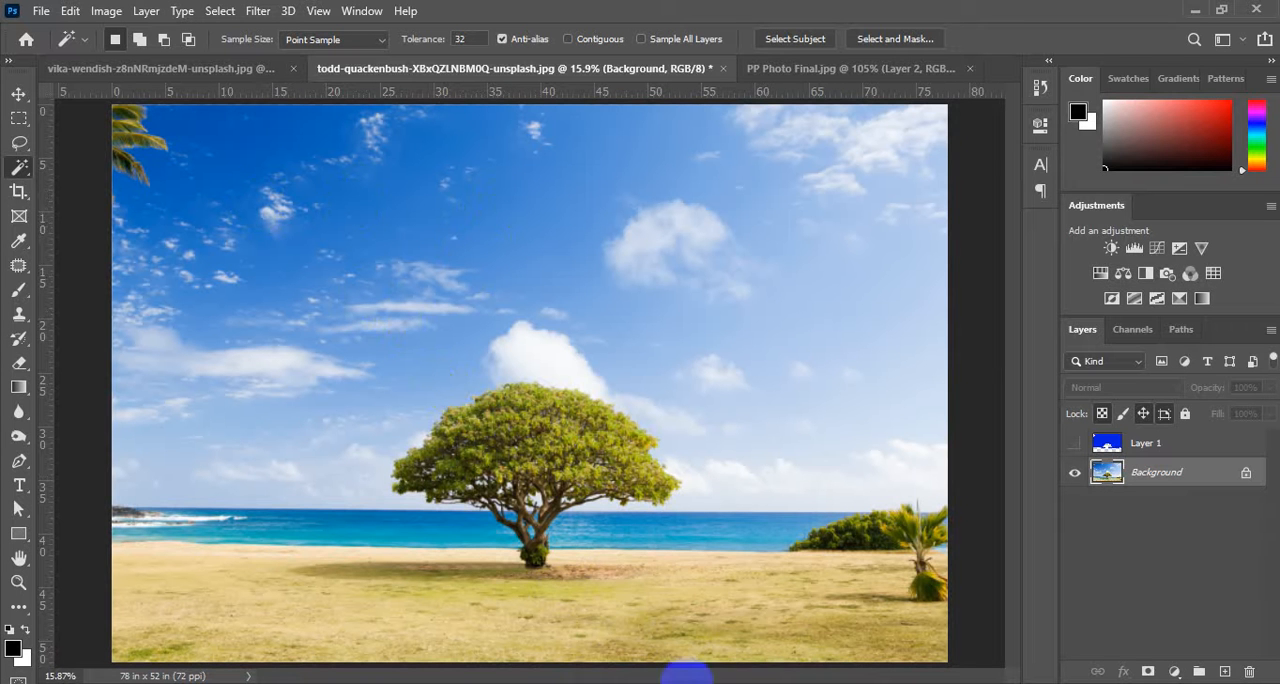
pyautogui.moveTo(667, 683)
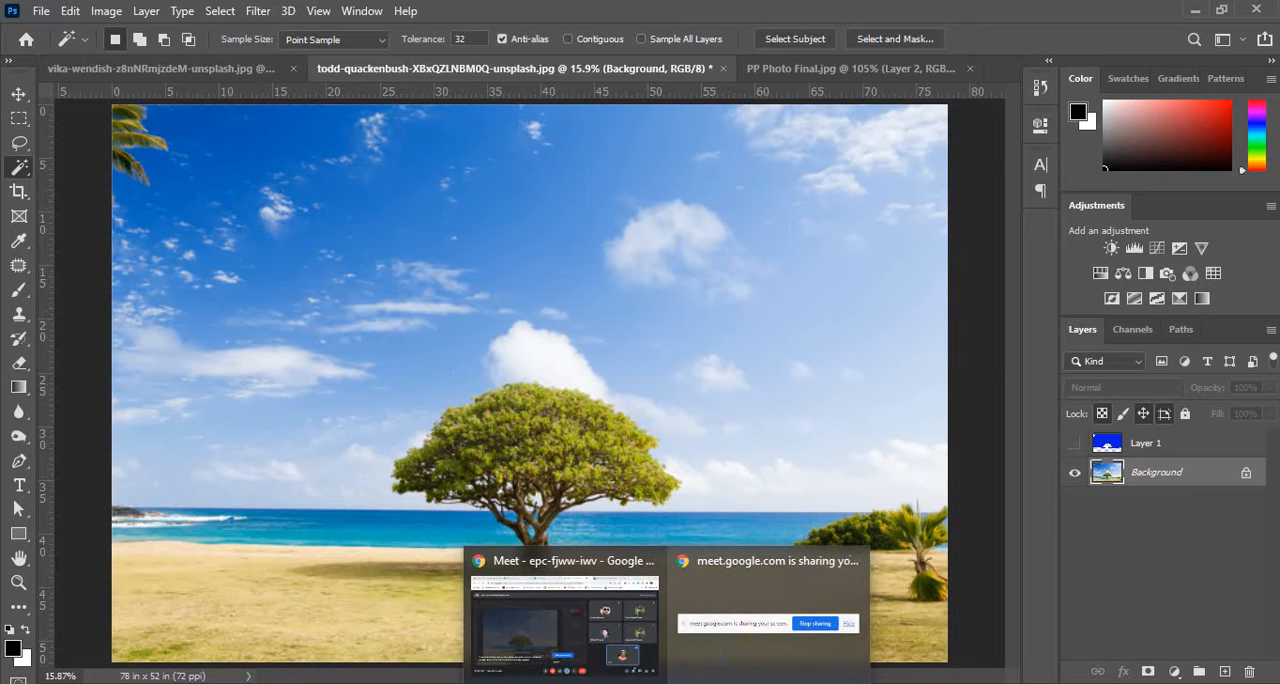
pyautogui.moveTo(548, 677)
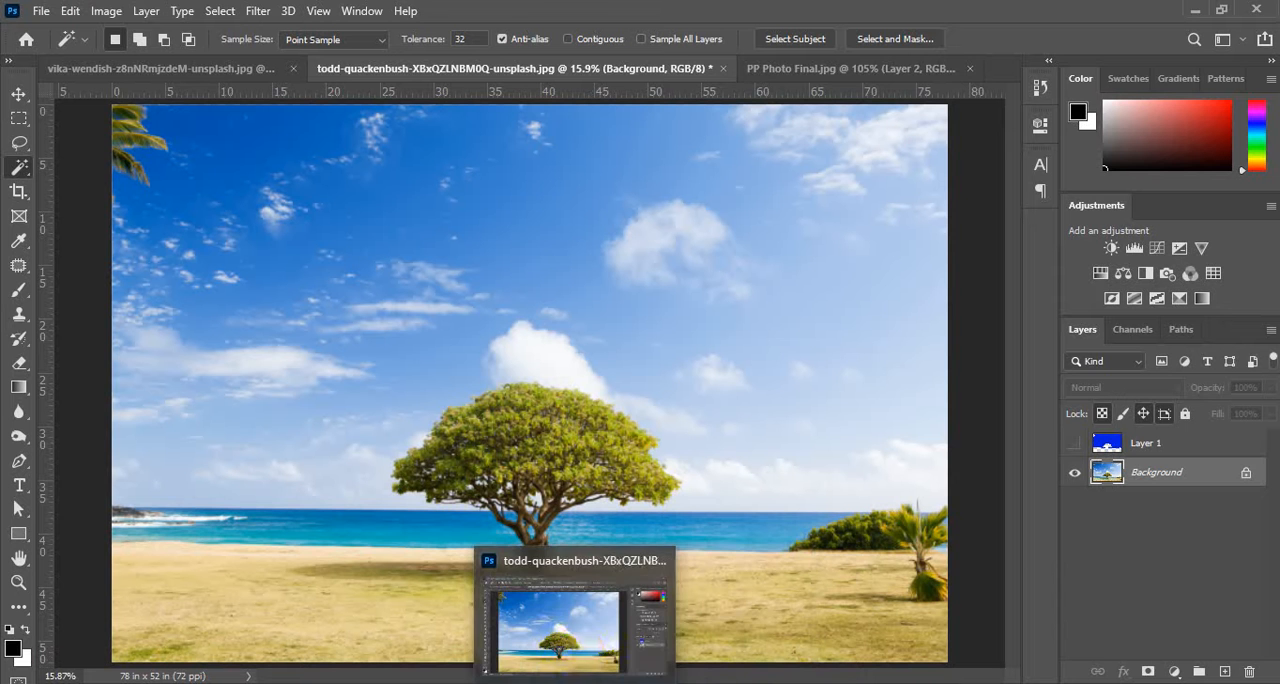
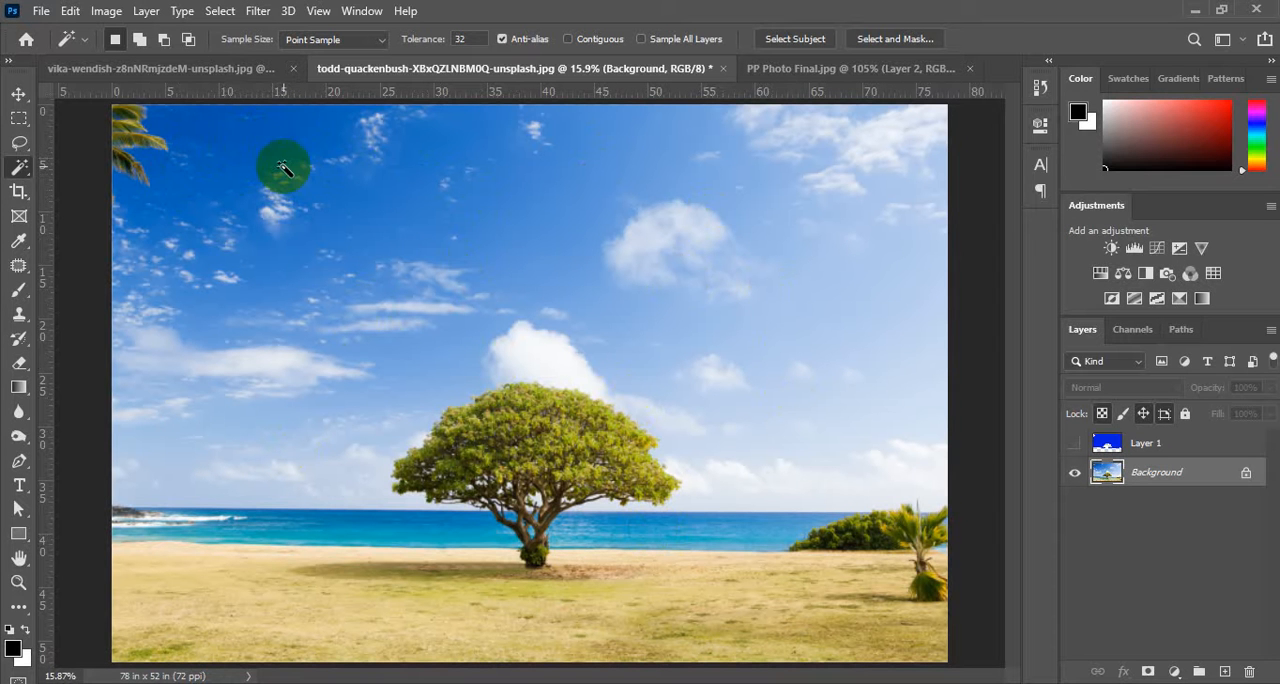
# With Contiguous off at tolerance 32, select the dark blue sky, the lighter blue sky and the sand in turn.
pyautogui.click(218, 143)
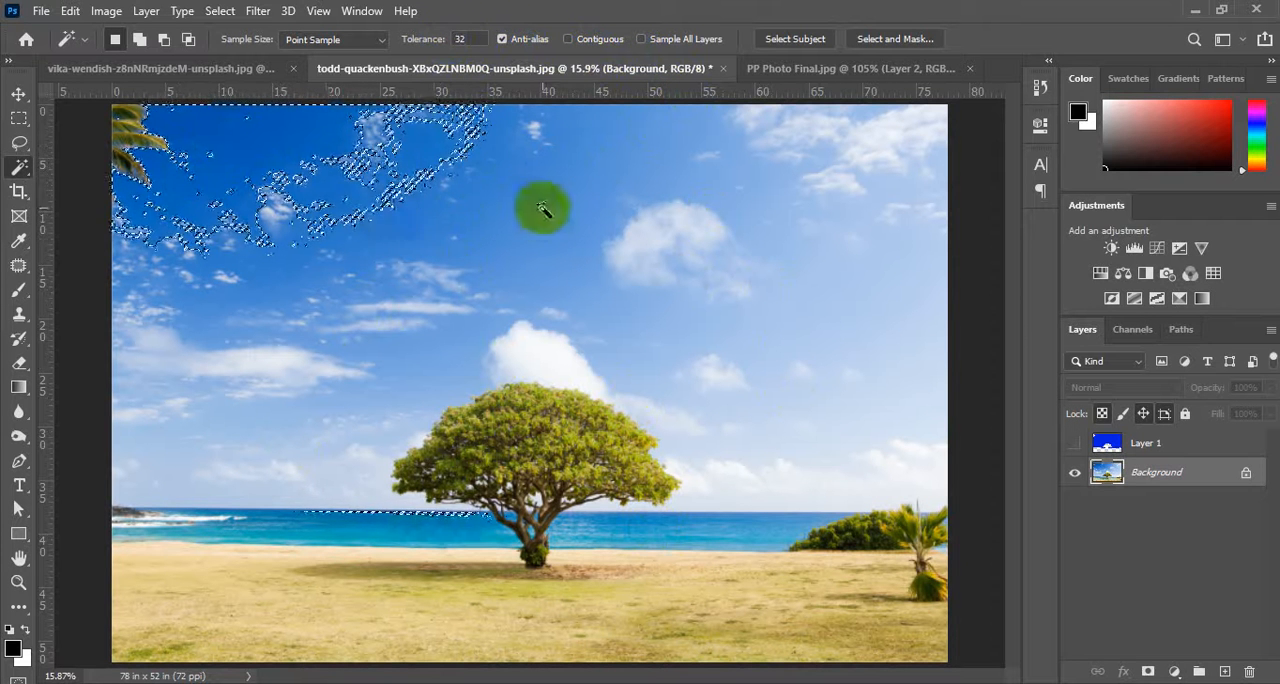
pyautogui.keyDown('shift'); pyautogui.click(618, 145); pyautogui.keyUp('shift')
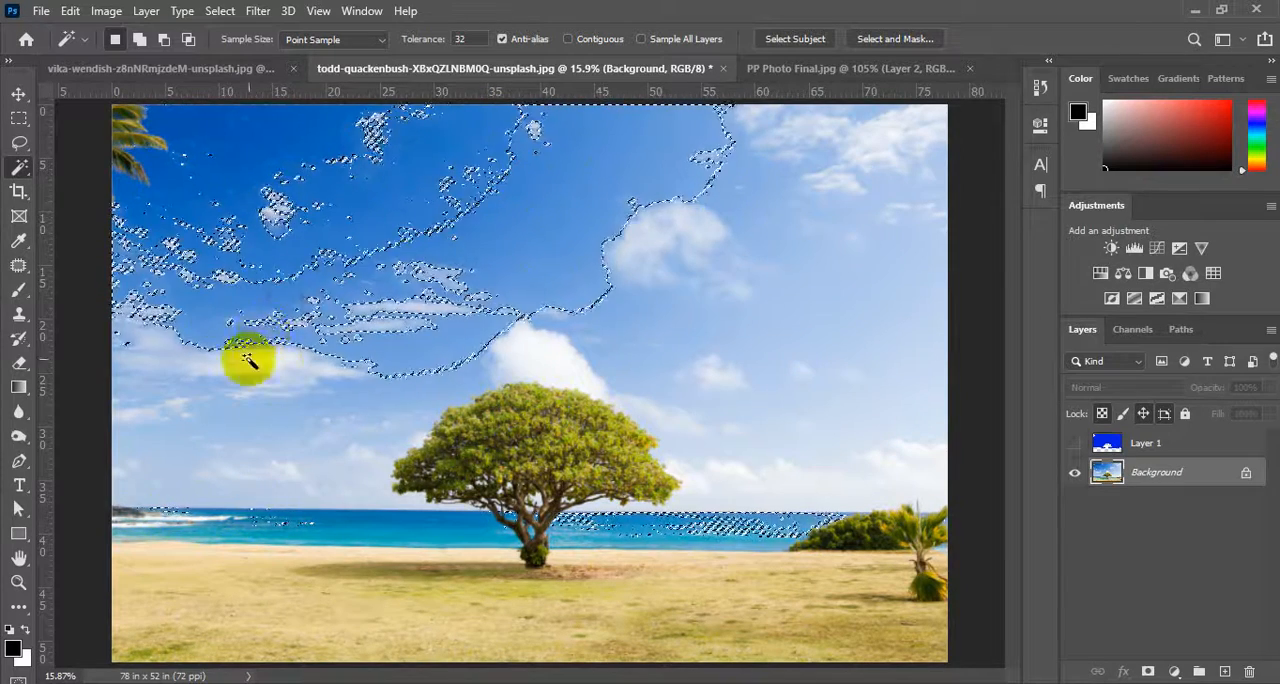
pyautogui.click(172, 556)
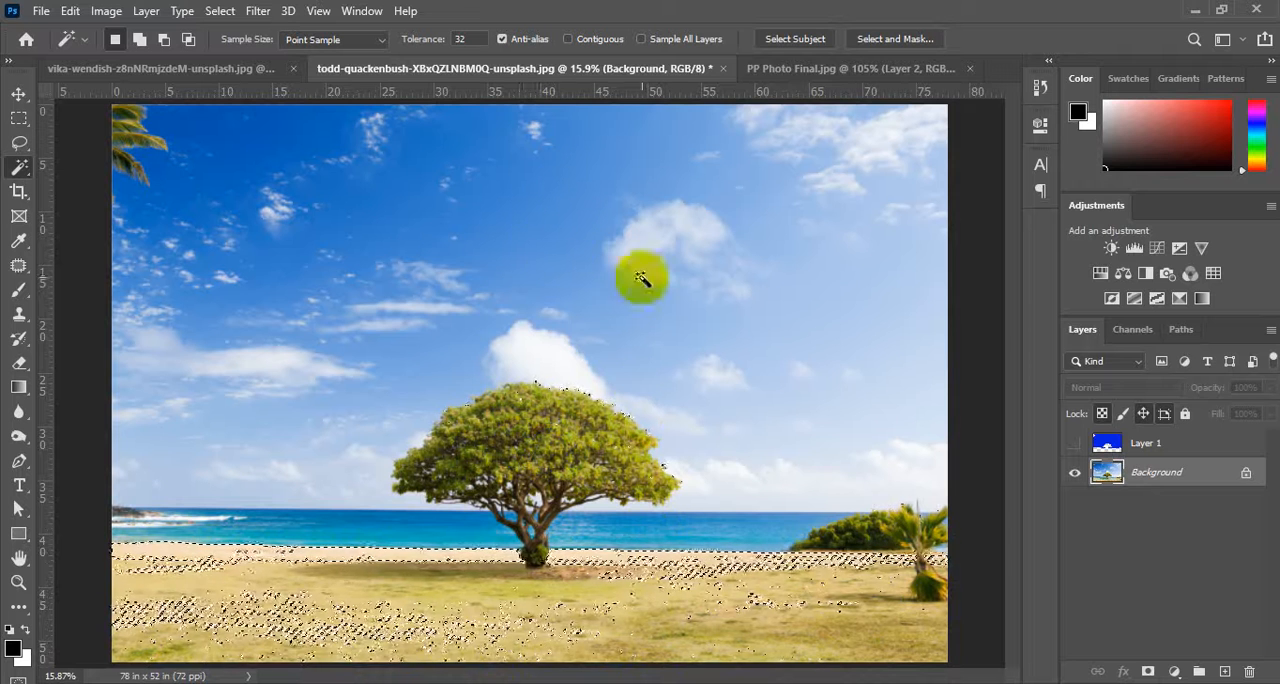
# Select the white cloud tones from above the tree and copy the selection to a new layer.
pyautogui.click(544, 352)
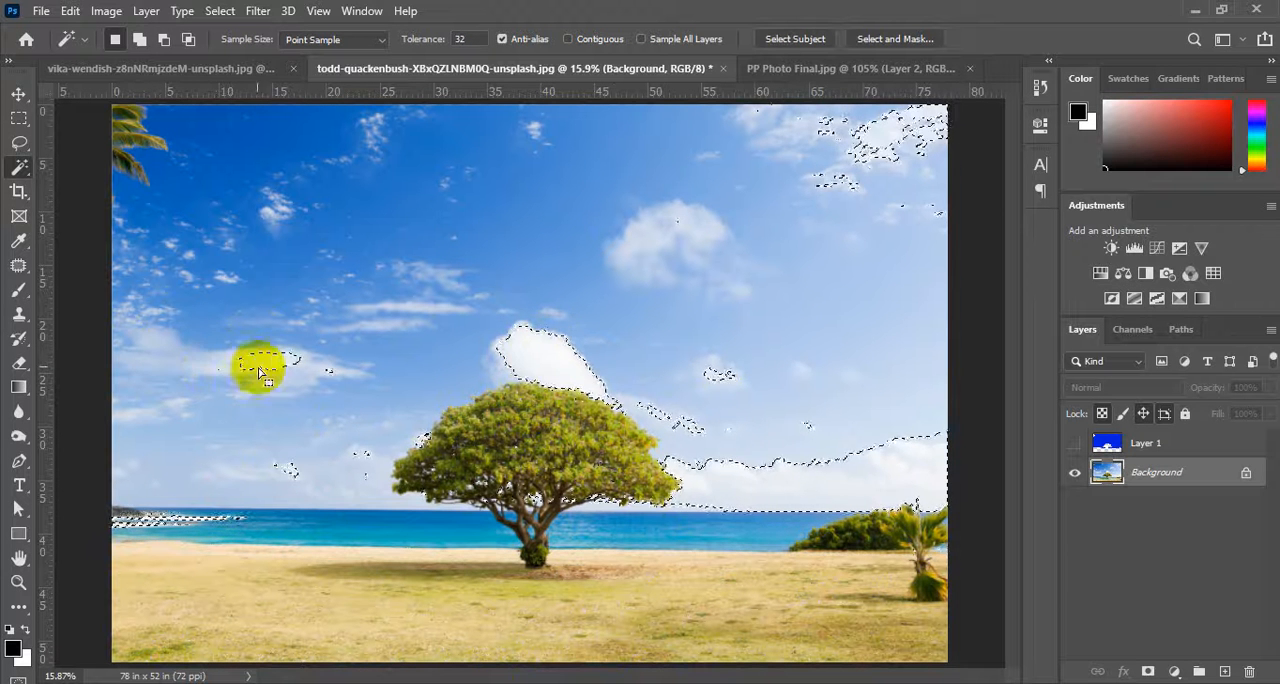
pyautogui.click(541, 359)
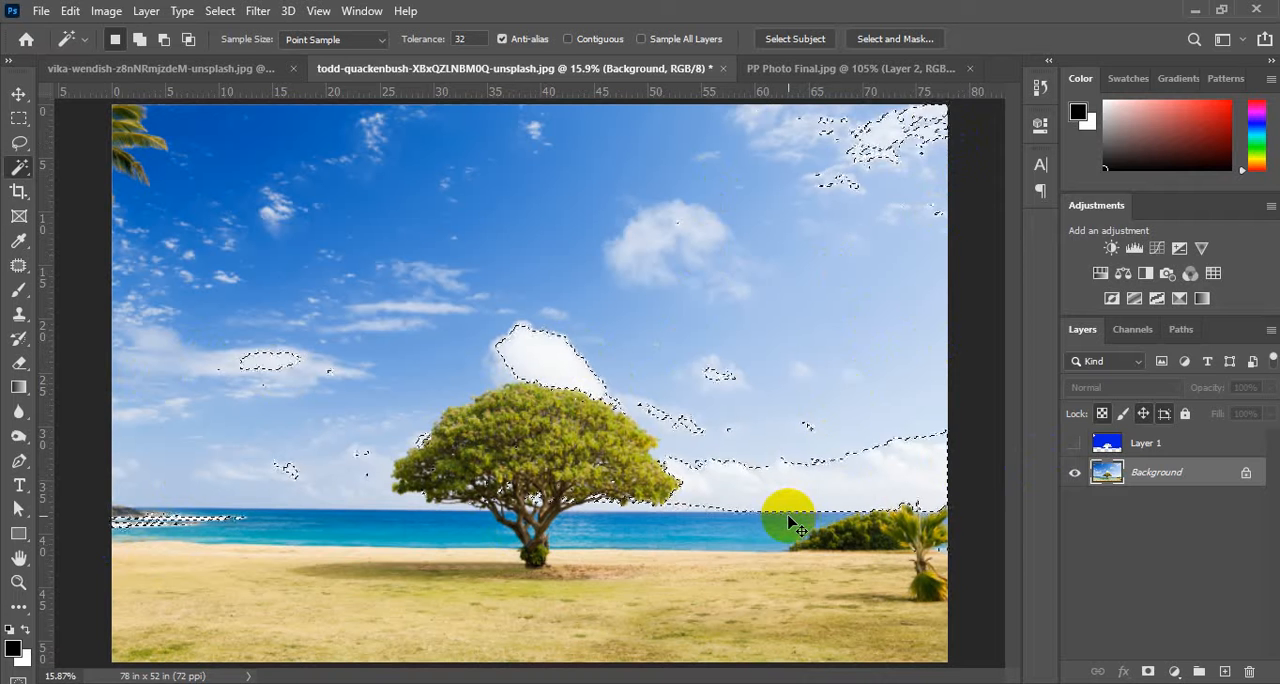
pyautogui.hotkey('ctrl', 'j')
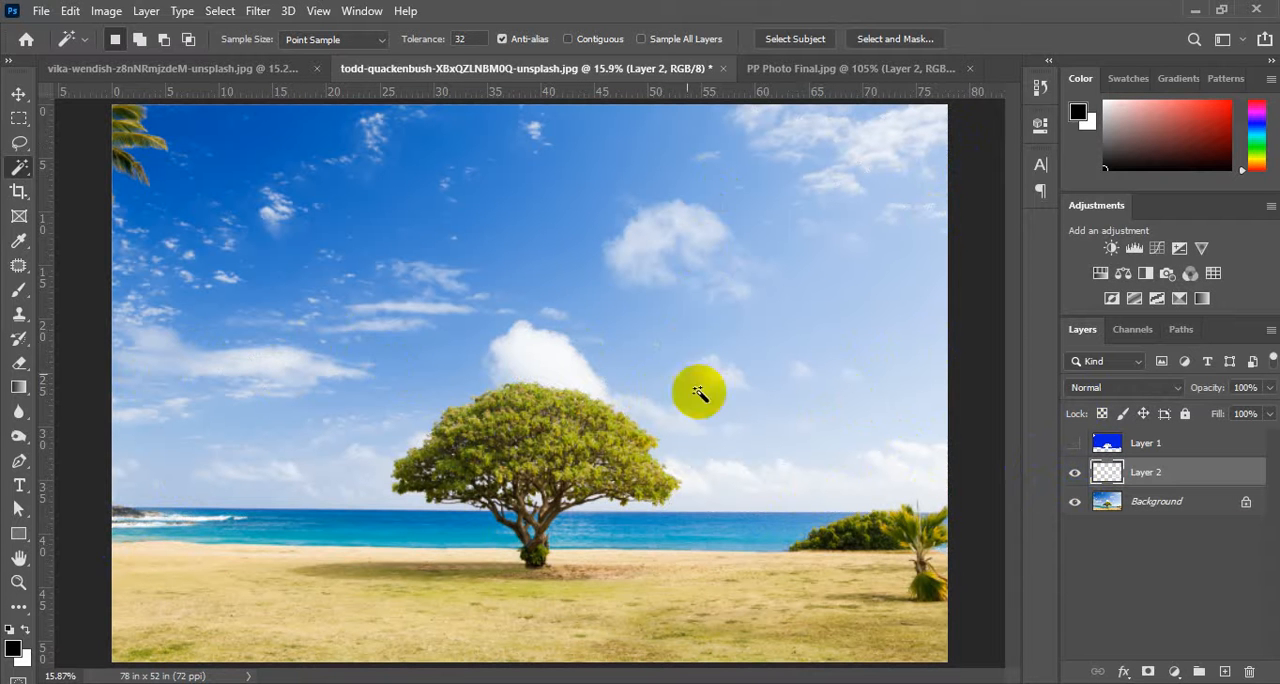
# View the copied clouds with the Background hidden, restore the Background and delete the copied layer.
pyautogui.click(1073, 502)
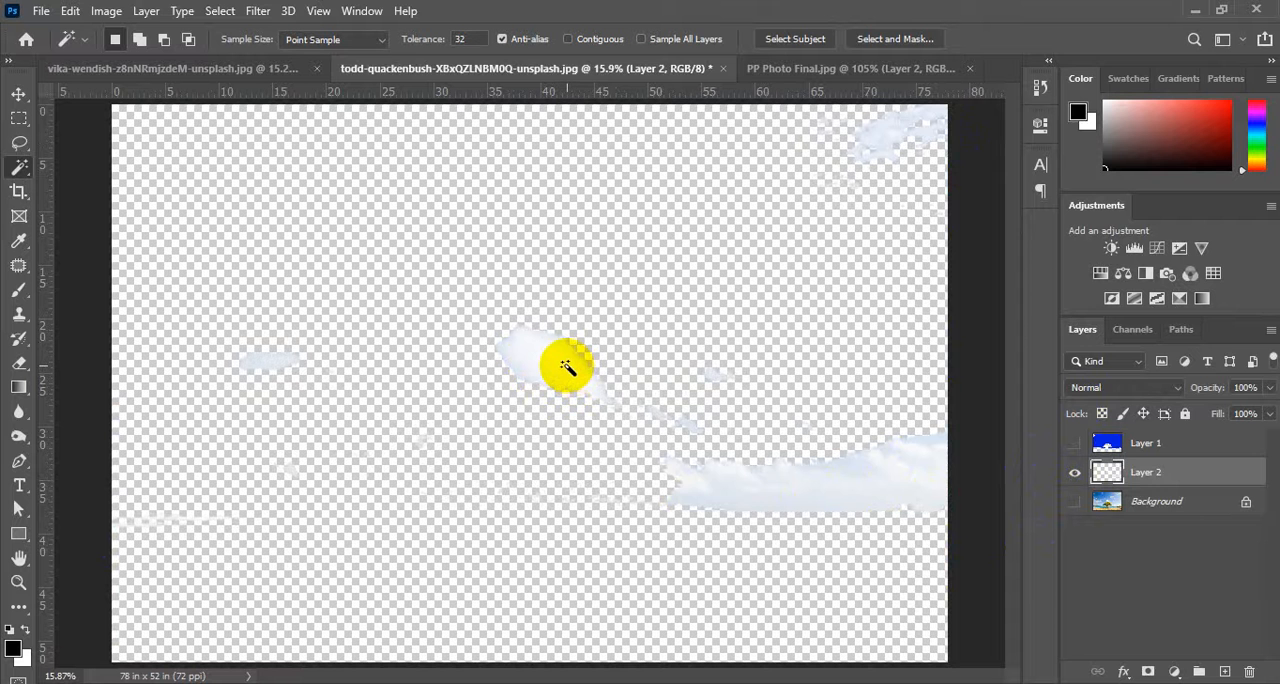
pyautogui.click(1066, 506)
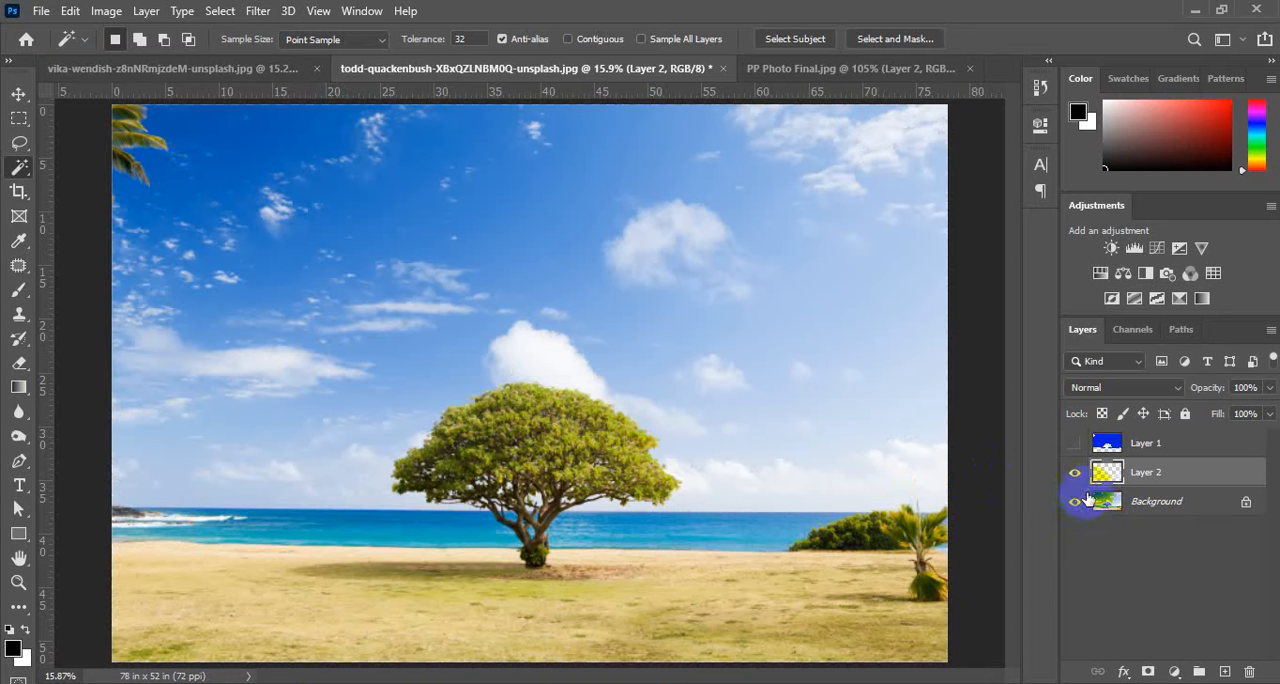
pyautogui.press('Delete')
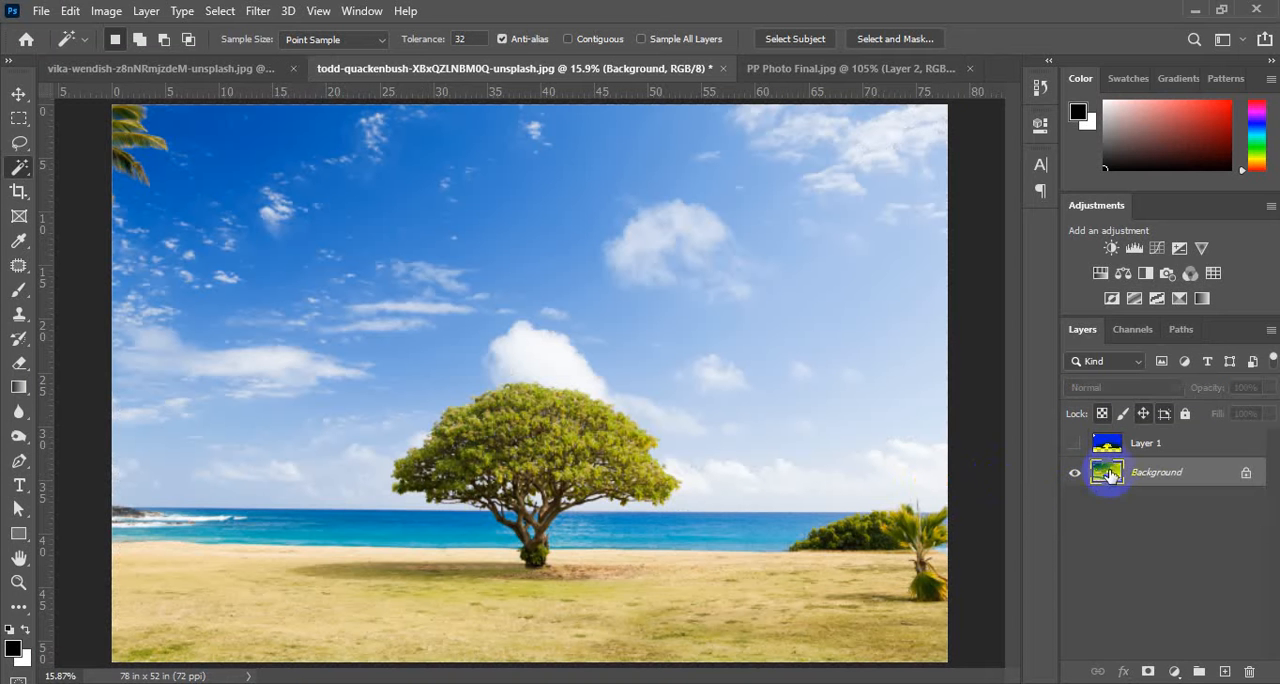
# Copy the mid-blue sky tones to a new layer and examine the copied sky and sea fragments with the Background hidden.
pyautogui.click(560, 236)
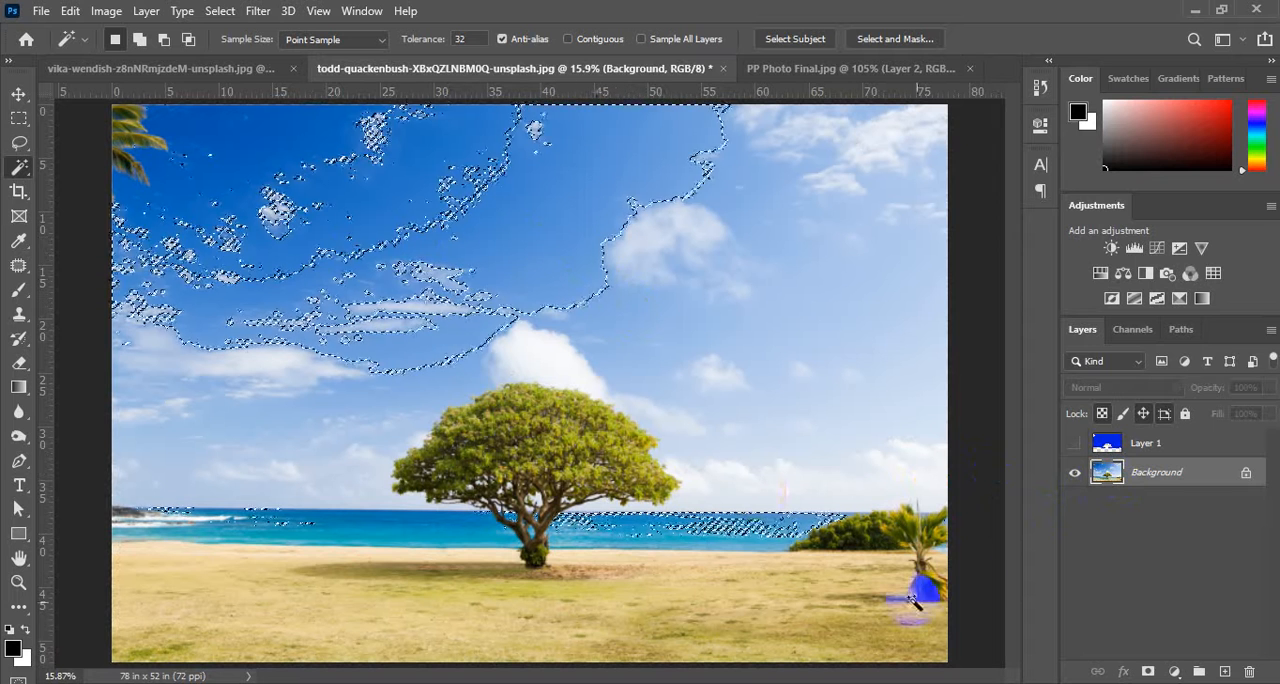
pyautogui.hotkey('ctrl', 'j')
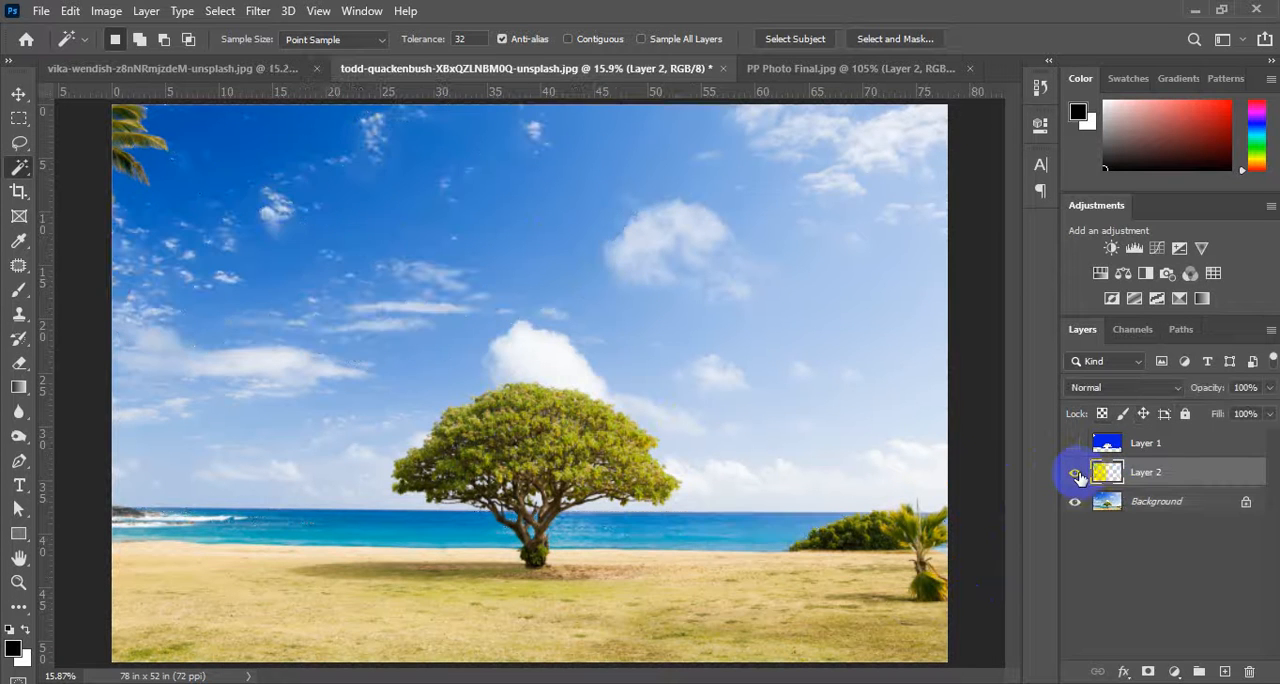
pyautogui.click(1075, 501)
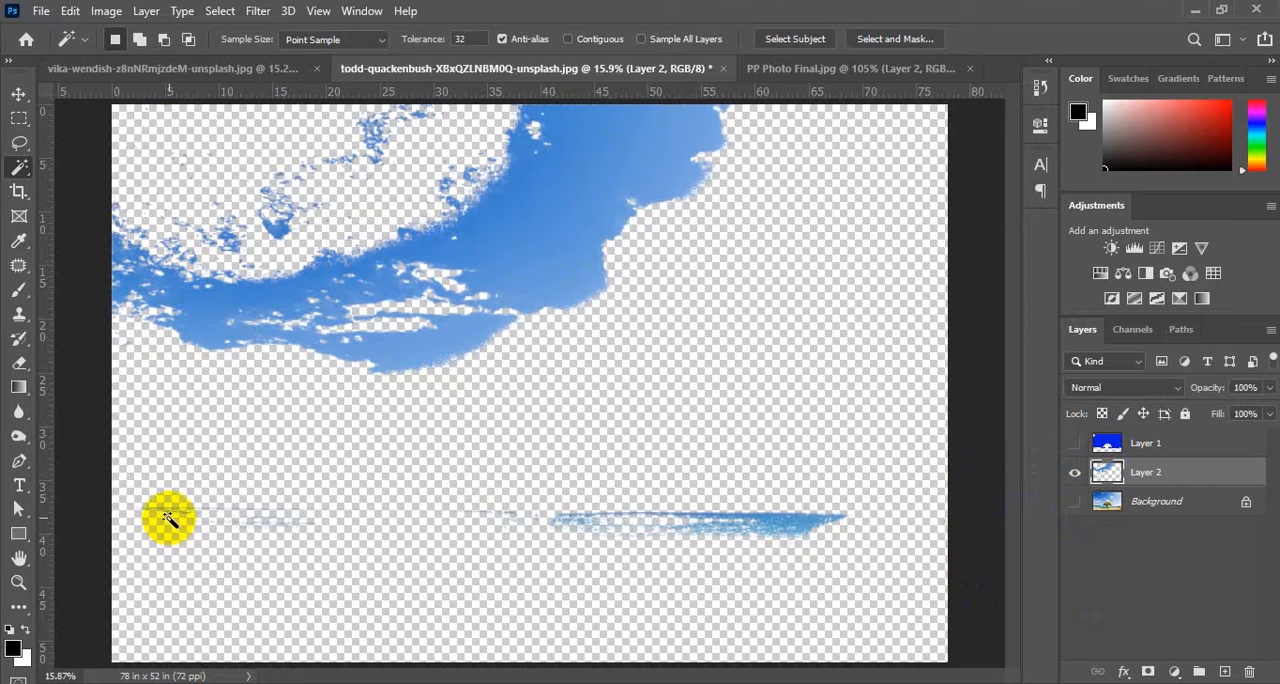
pyautogui.scroll(10, 166, 519)
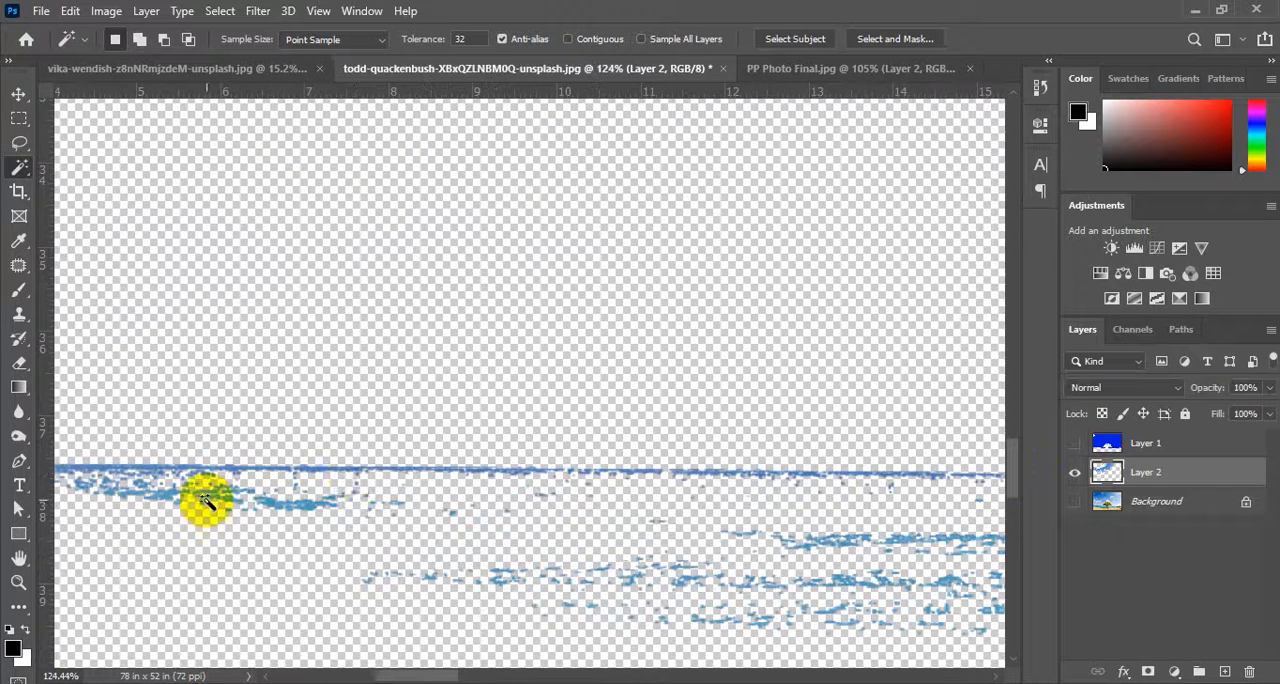
pyautogui.scroll(-10, 414, 500)
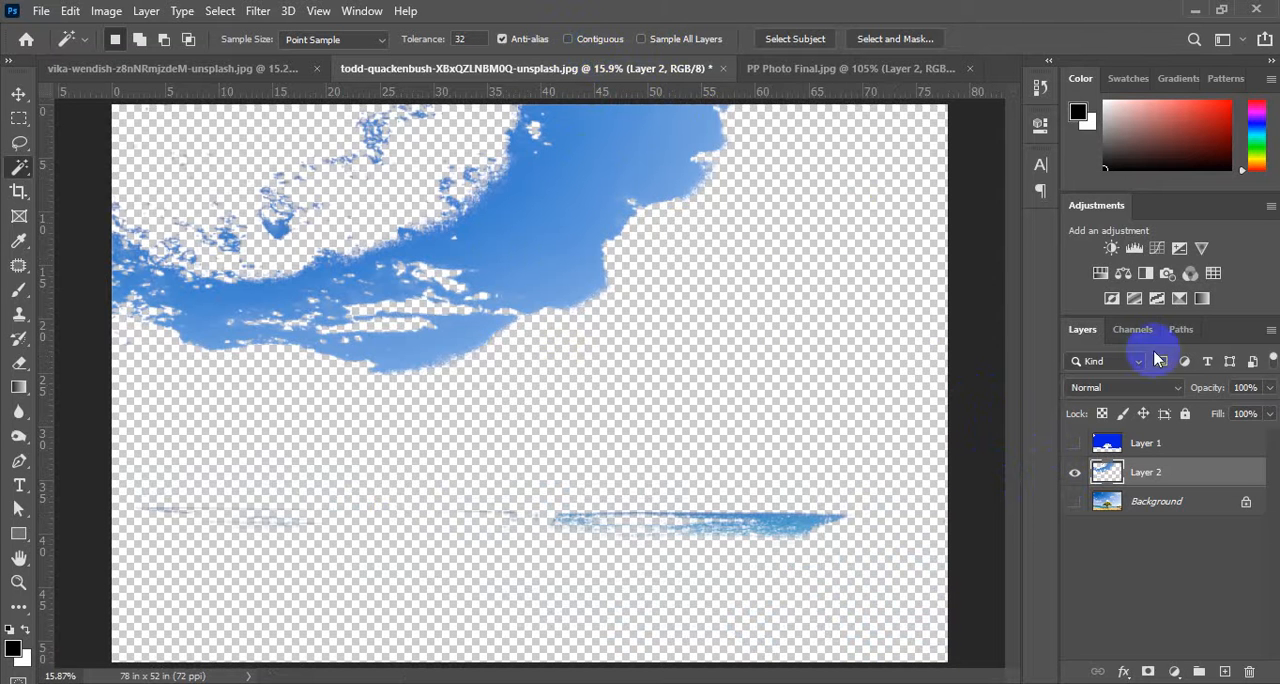
pyautogui.click(1076, 503)
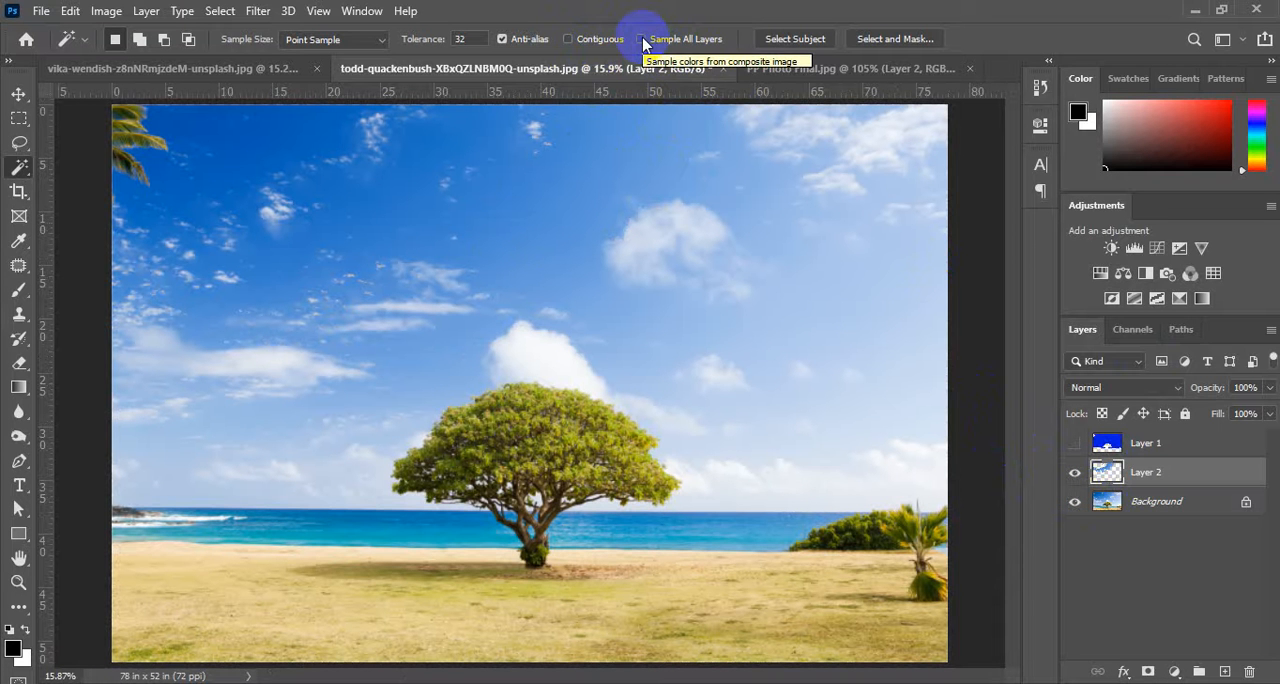
# Turn the Magic Wand's Contiguous option back on.
pyautogui.click(568, 39)
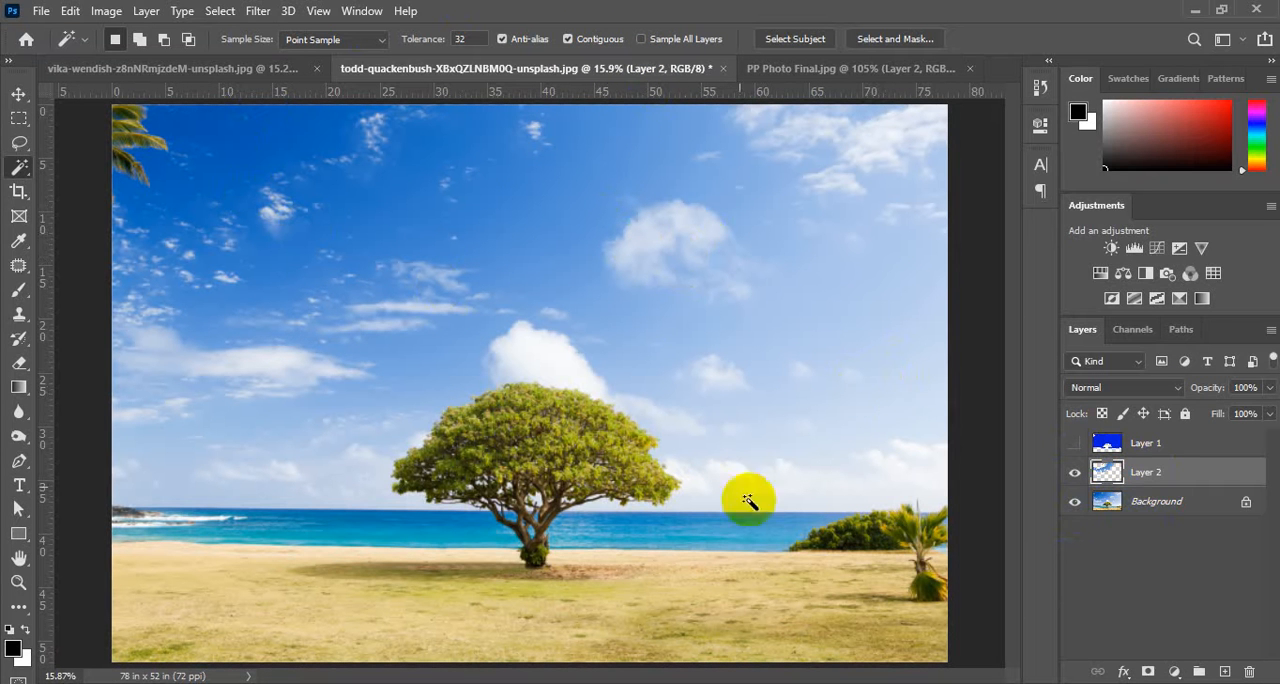
# Clear the sky pixels from Layer 2 and select its emptied area with the Magic Wand.
pyautogui.keyDown('ctrl'); pyautogui.click(1113, 477); pyautogui.keyUp('ctrl')
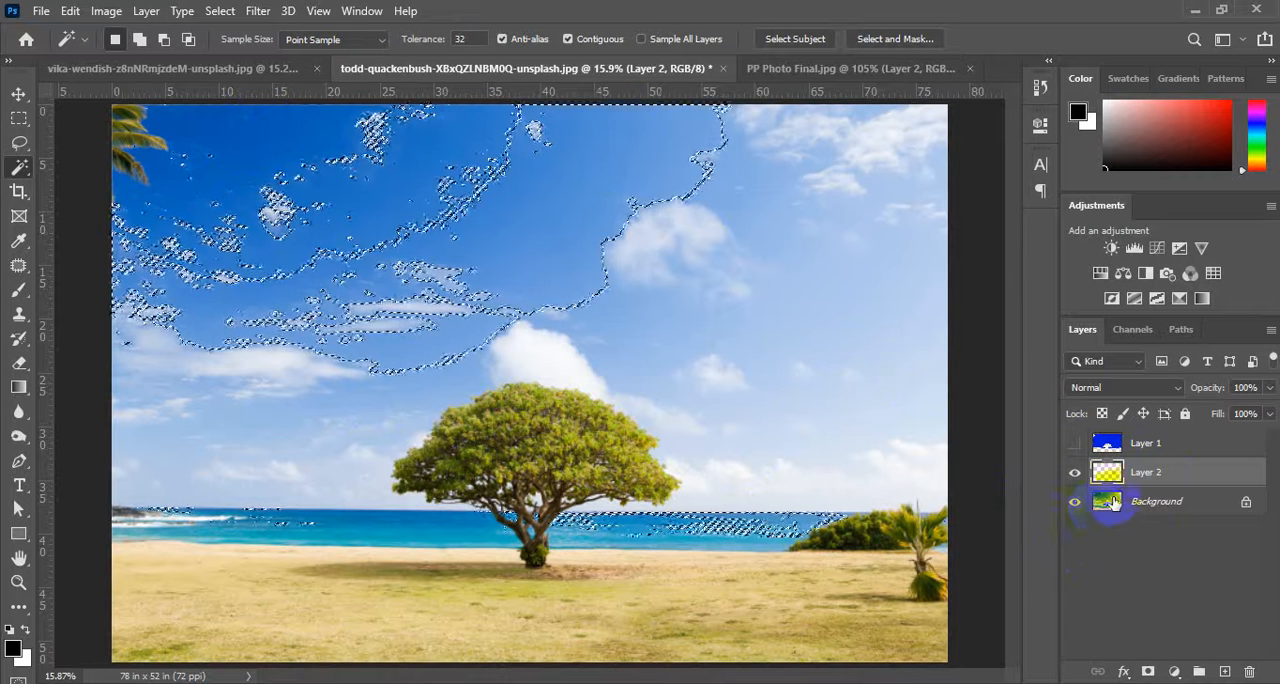
pyautogui.hotkey('ctrl', 'd')
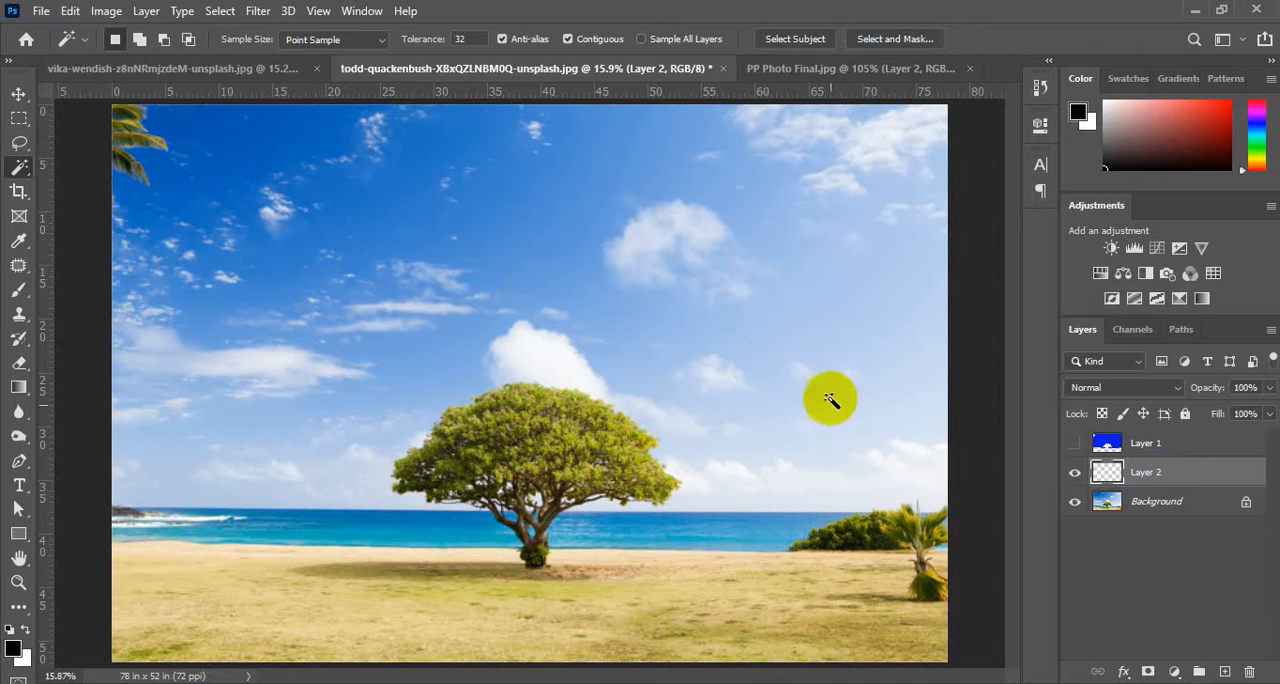
pyautogui.click(391, 174)
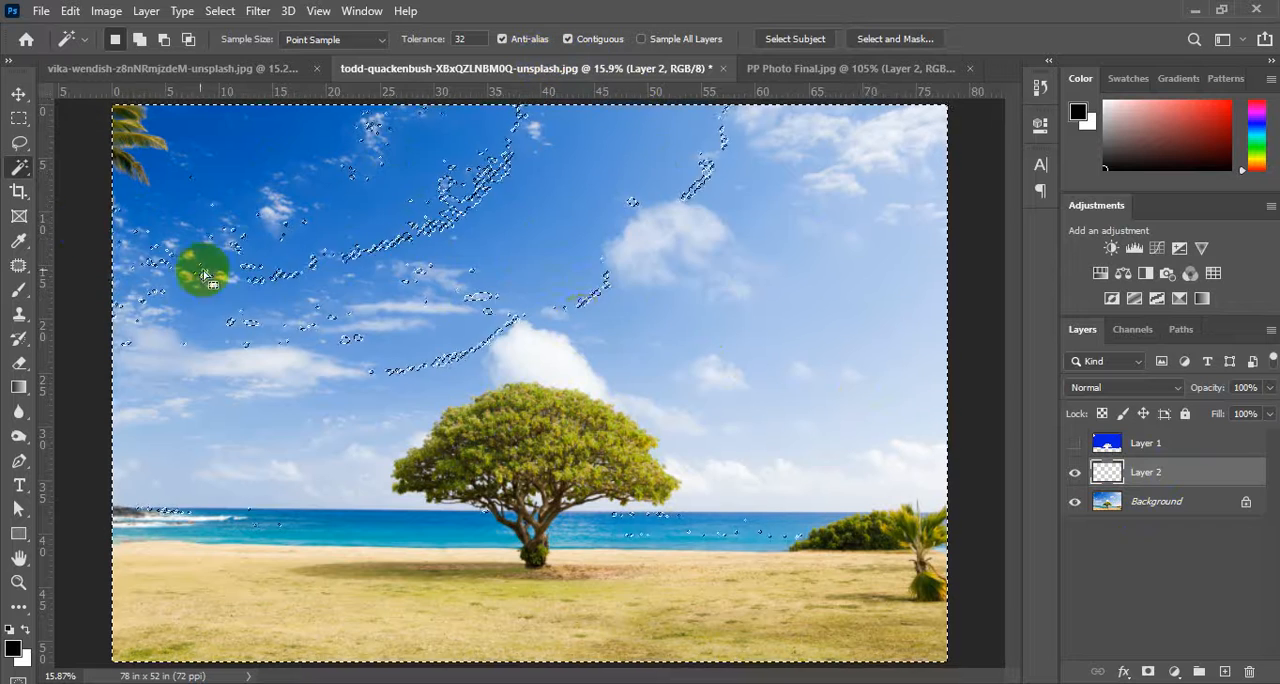
# Check the leftover outlines on Layer 2 with the Background hidden, and delete Layer 2.
pyautogui.click(1075, 501)
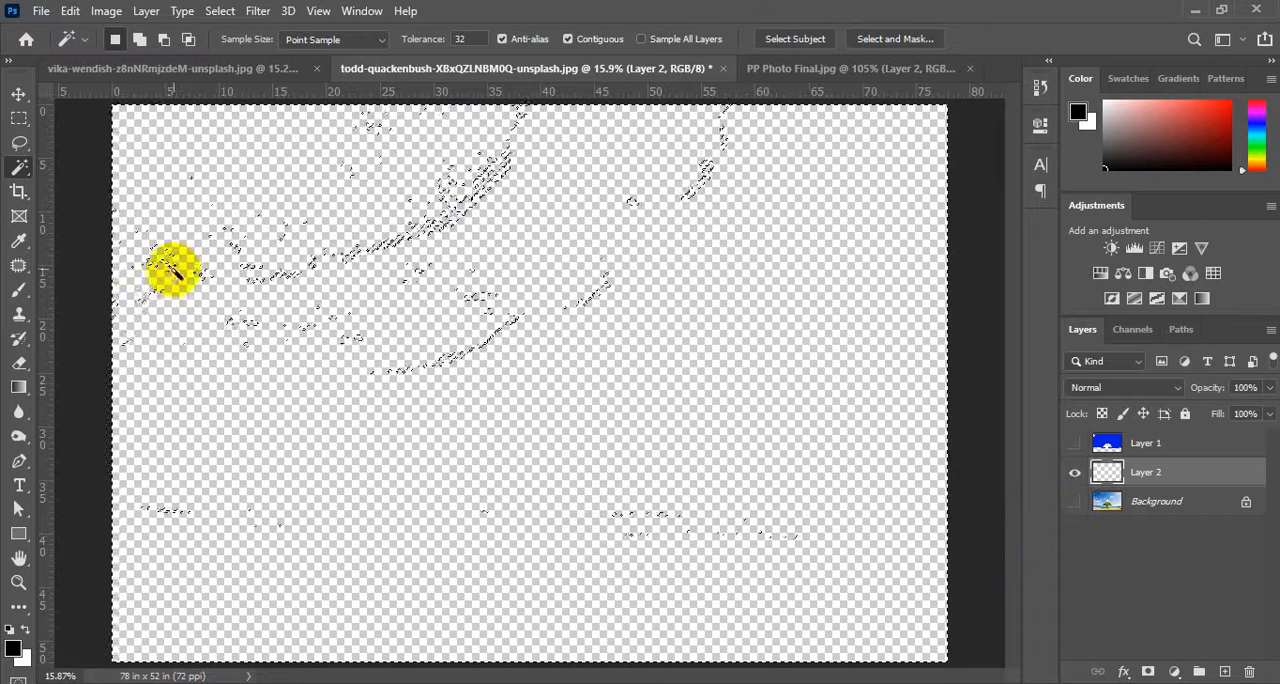
pyautogui.hotkey('ctrl', 'd')
pyautogui.press('Delete')
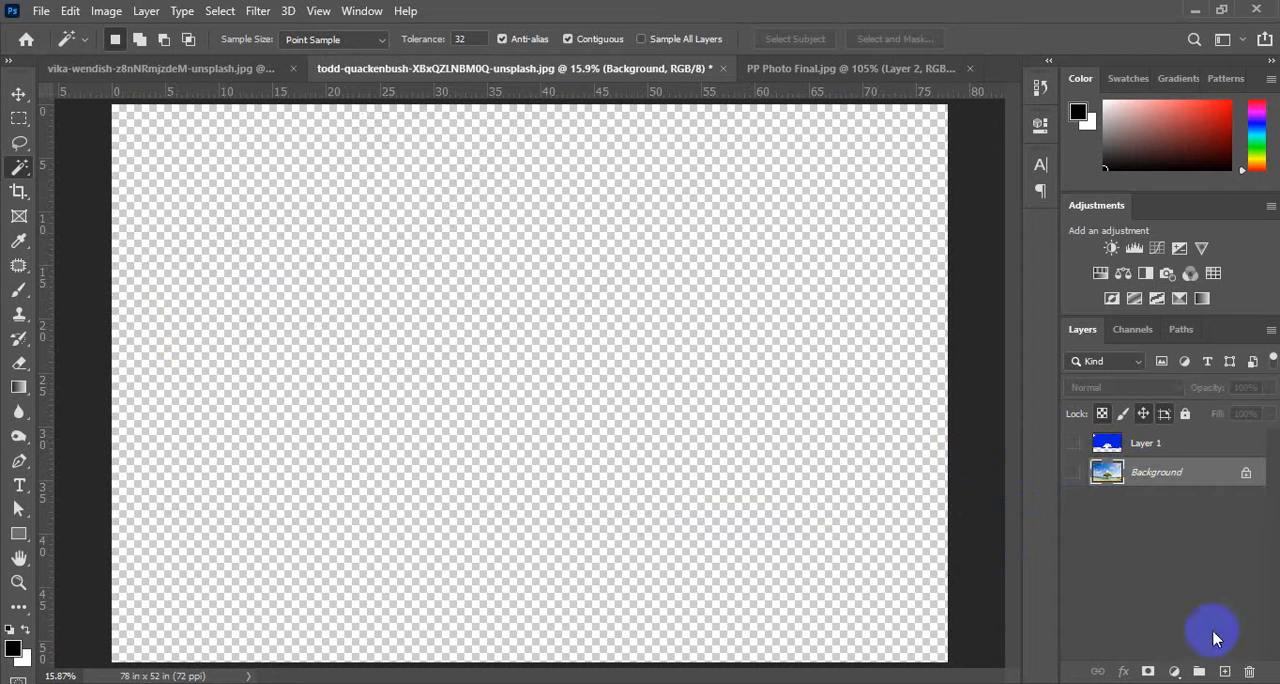
# Add an empty layer above the Background, show the Background again and make the empty layer active.
pyautogui.click(1224, 671)
pyautogui.click(1076, 502)
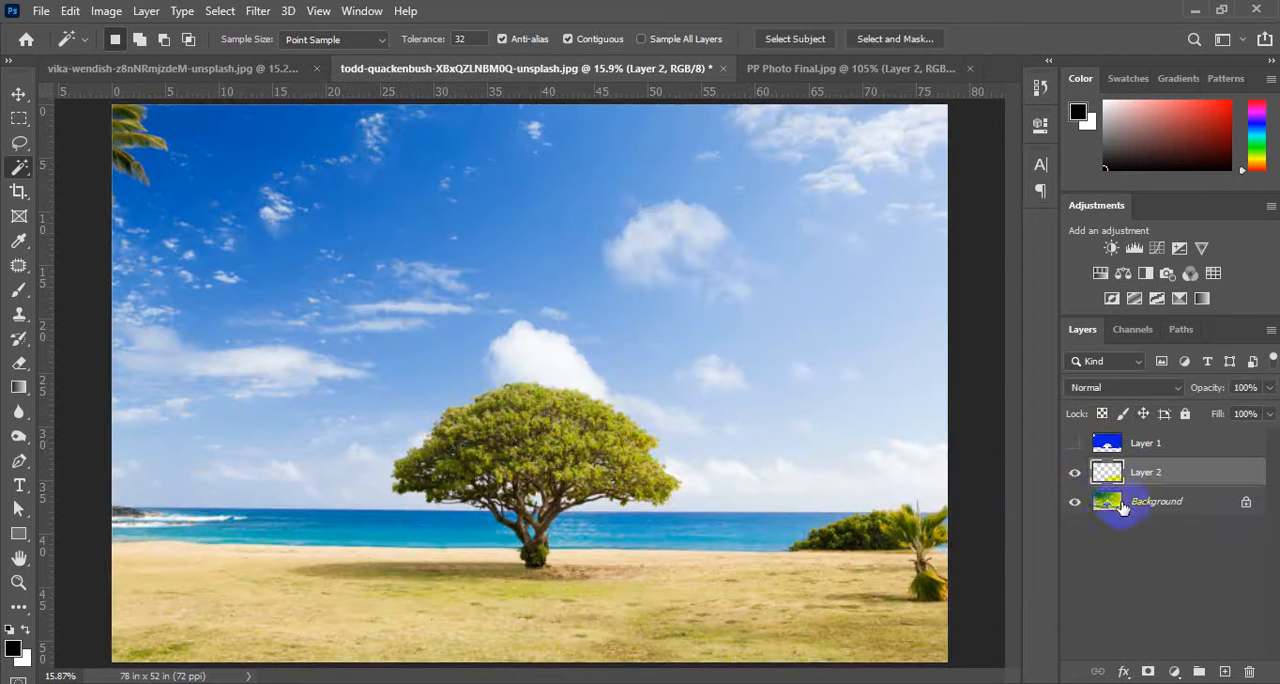
pyautogui.click(1110, 505)
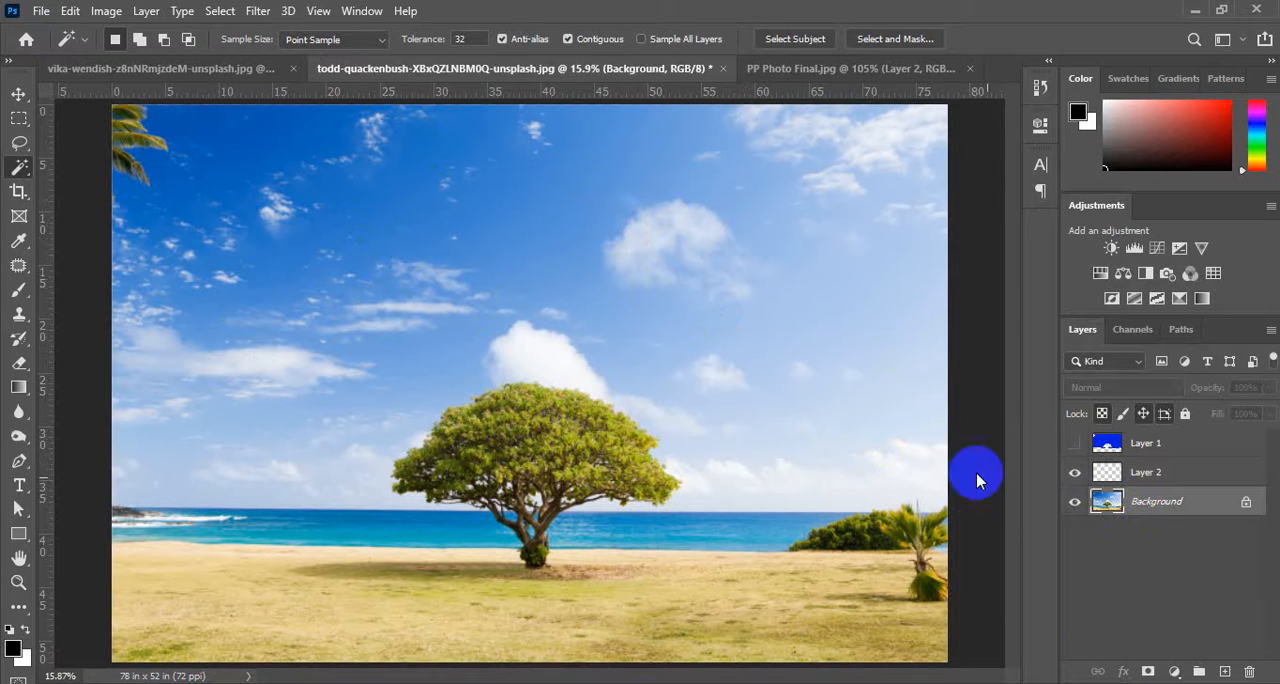
pyautogui.click(1108, 478)
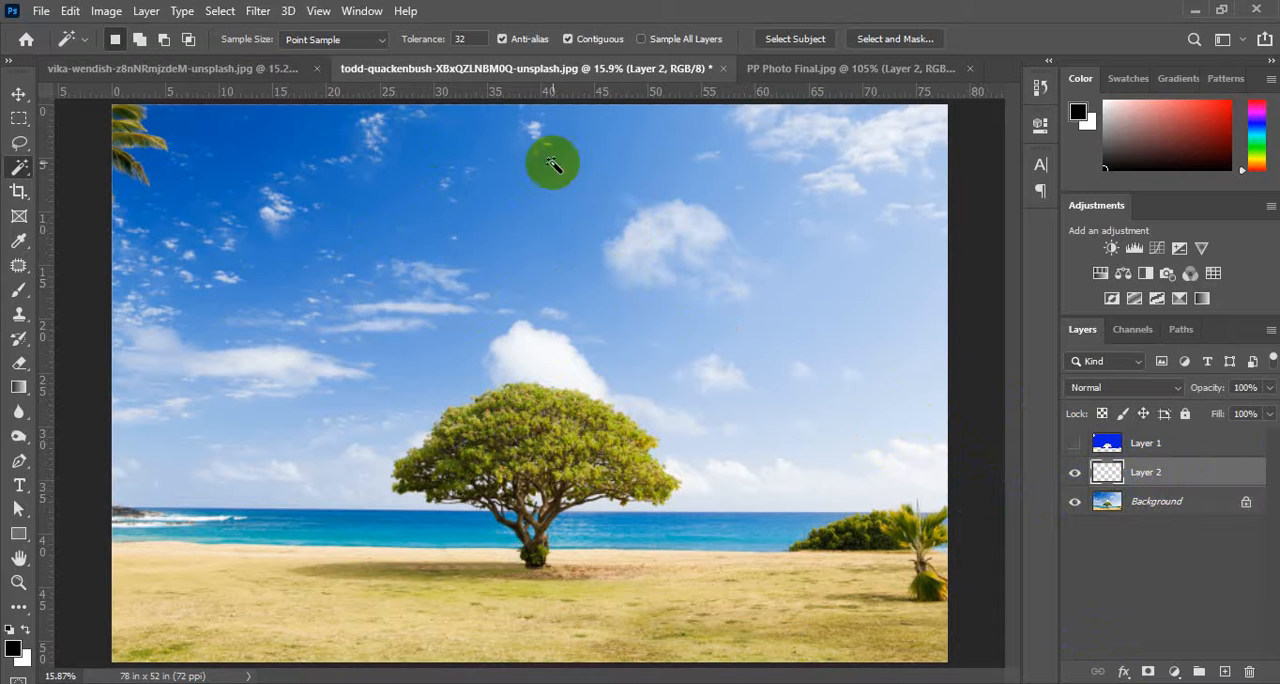
# Select the whole area of the empty Layer 2 and check it with the Background temporarily hidden.
pyautogui.hotkey('ctrl', 'a')
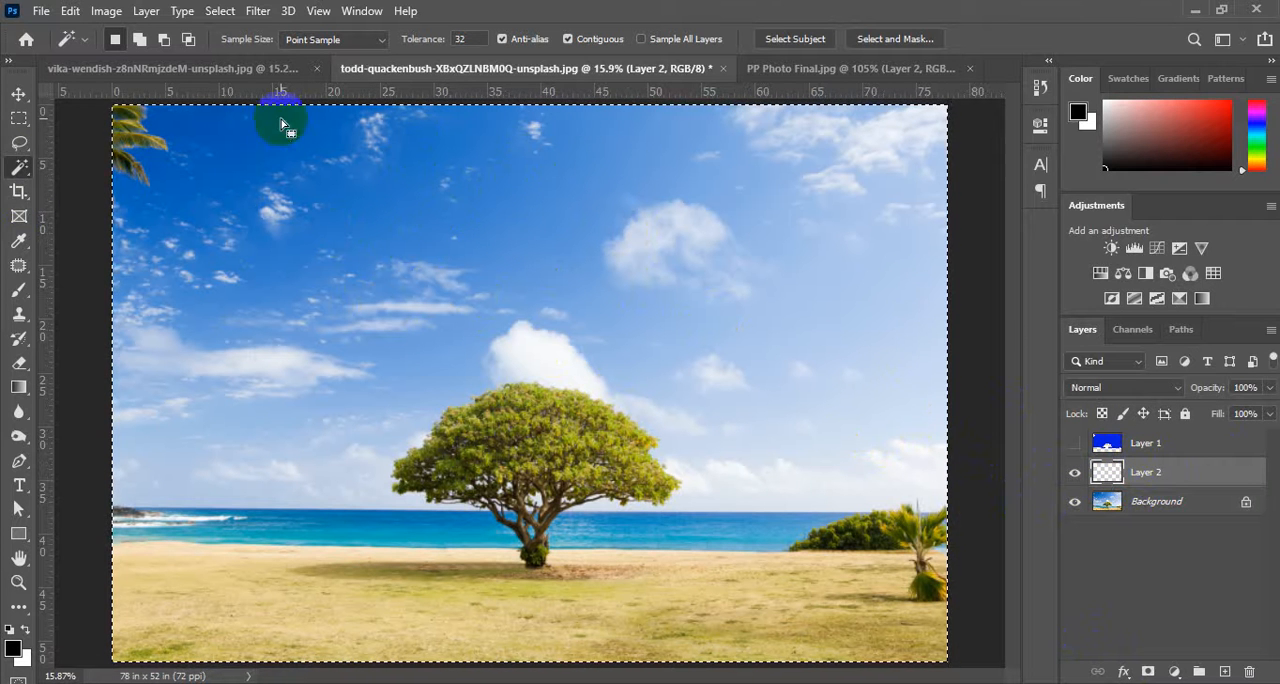
pyautogui.click(1075, 501)
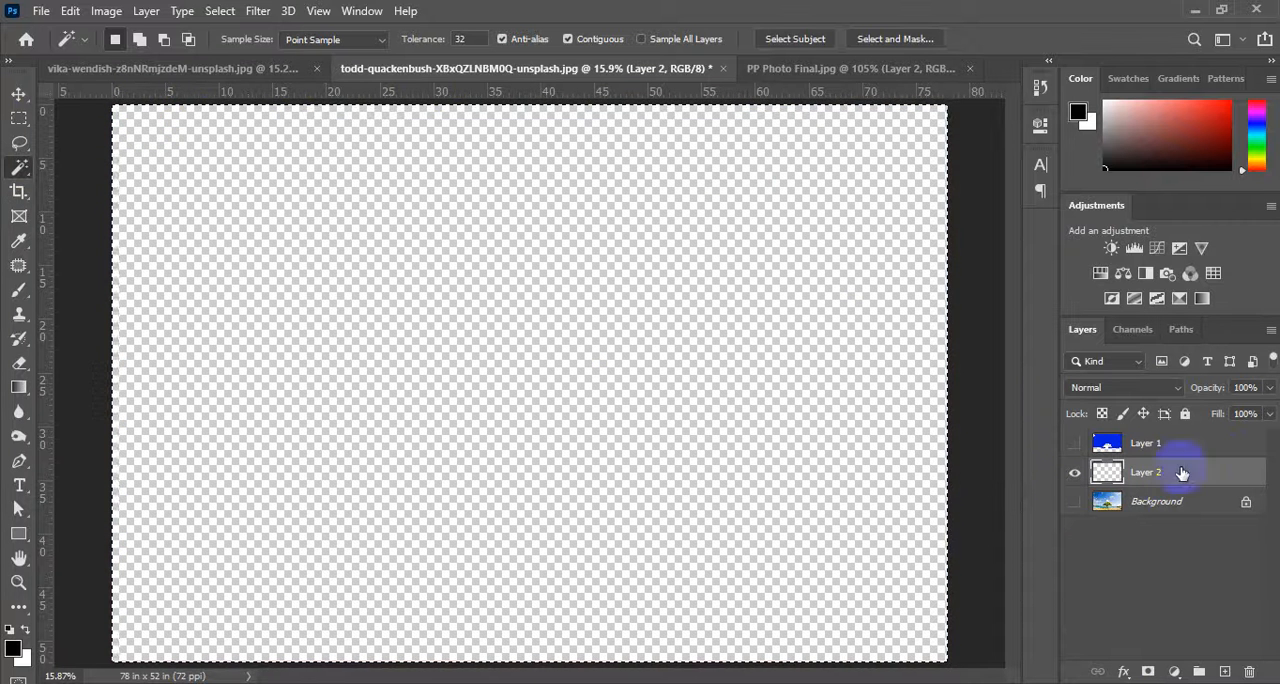
pyautogui.click(1075, 501)
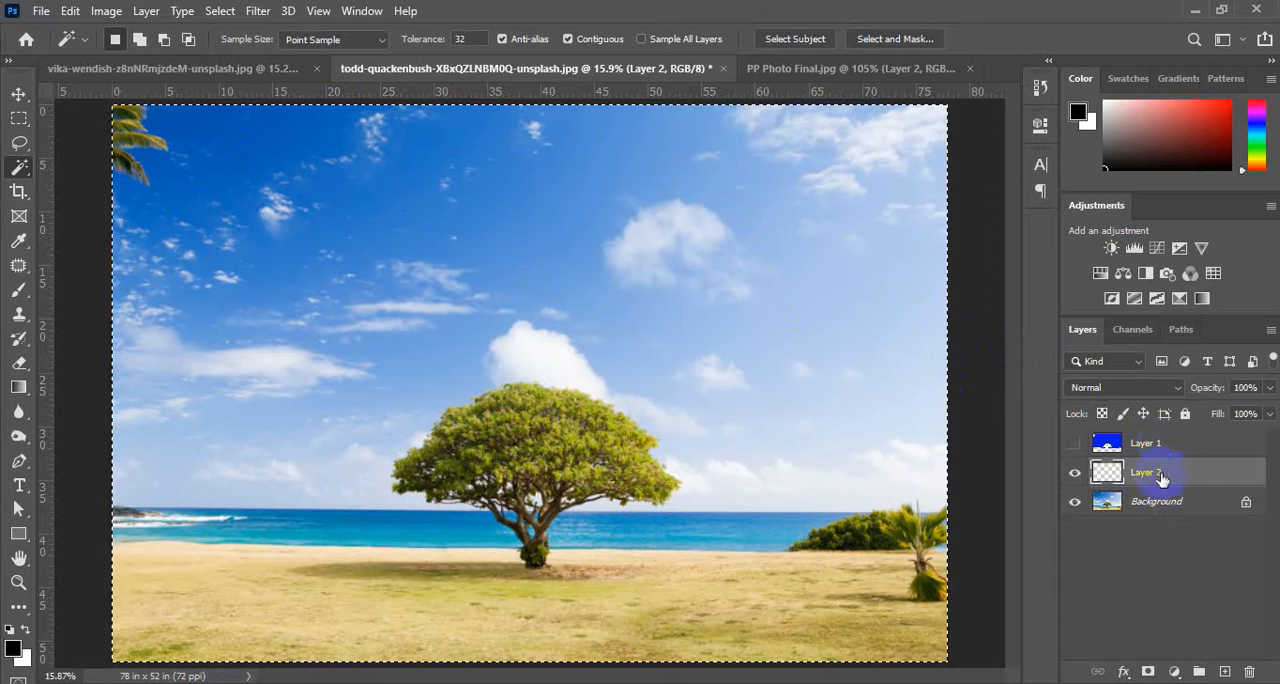
# Show Layer 1 and select its blue sky fill with the Magic Wand.
pyautogui.click(1074, 444)
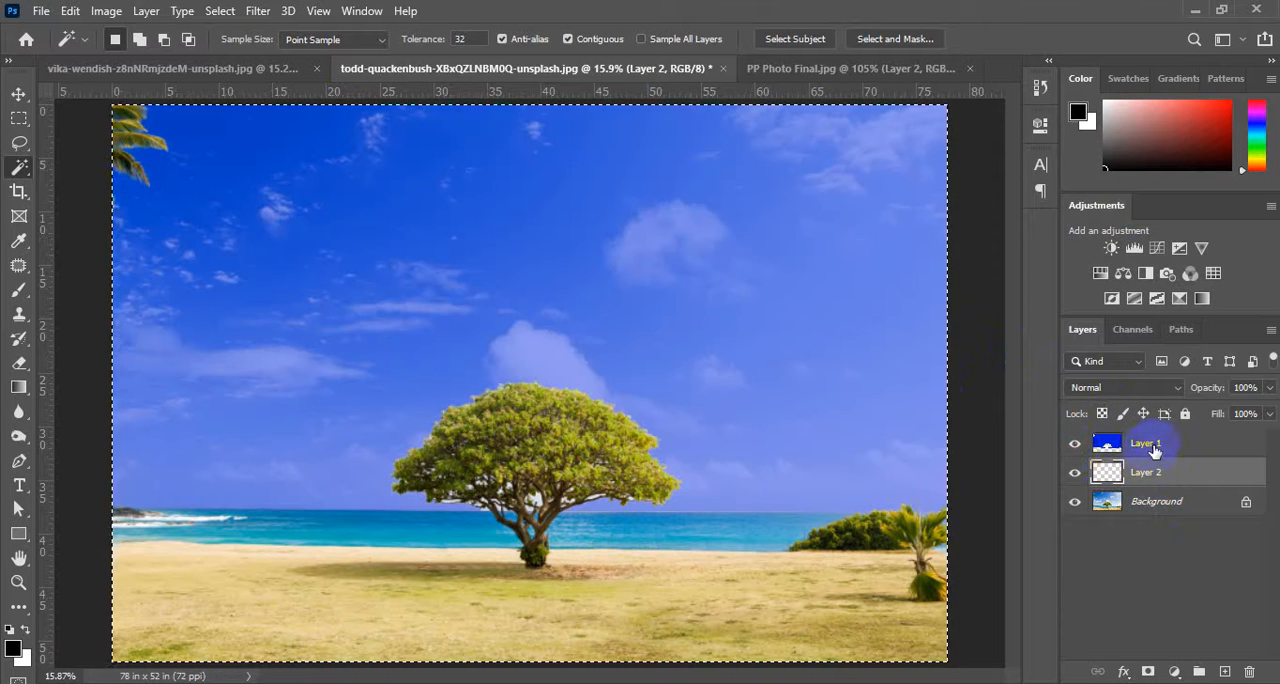
pyautogui.click(1153, 446)
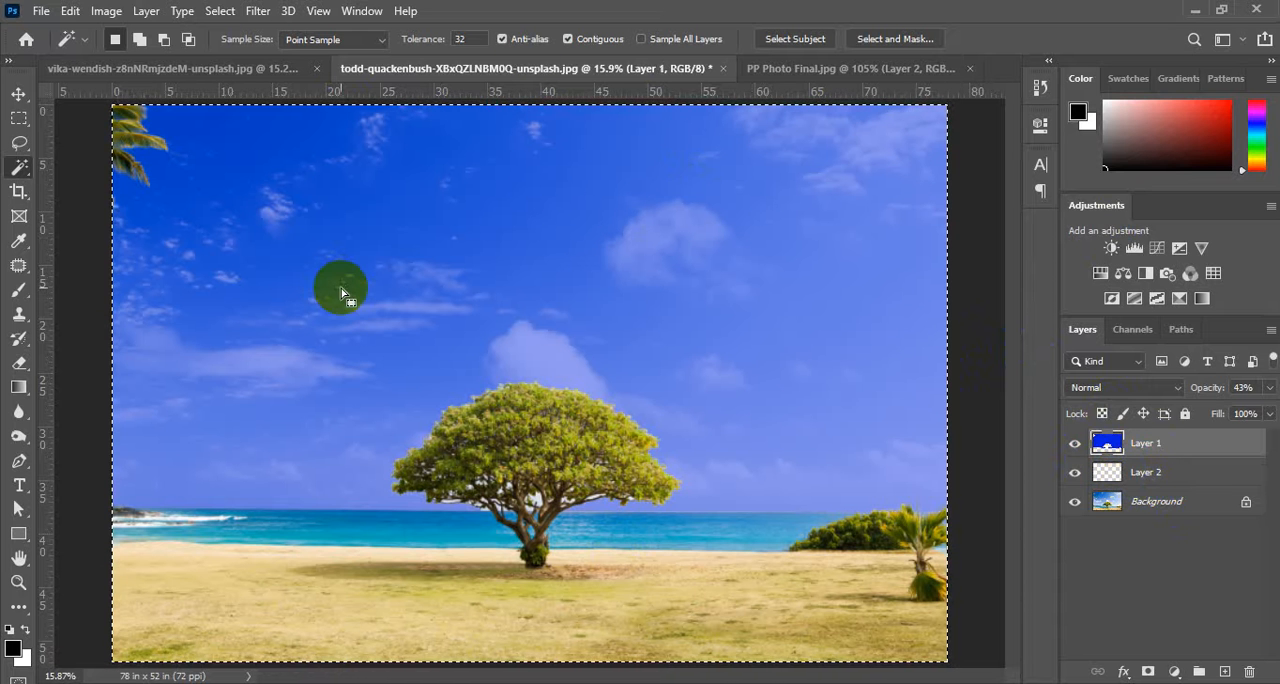
pyautogui.click(96, 192)
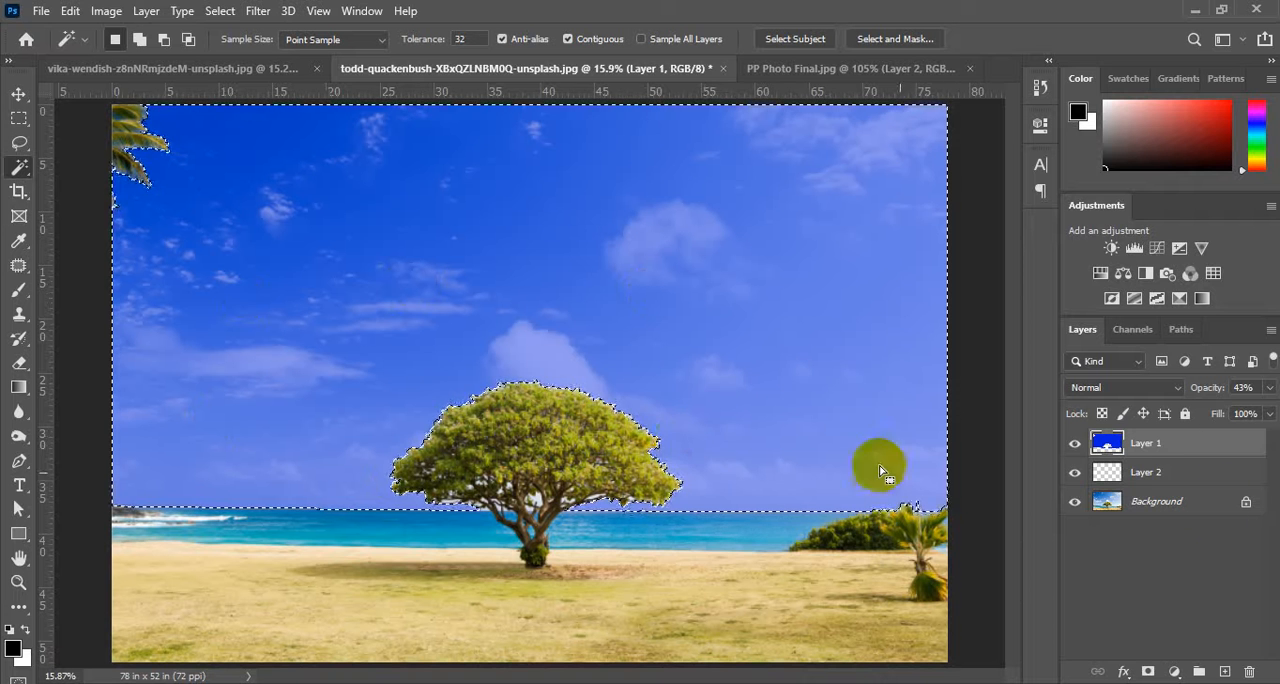
# Isolate Layer 1 by hiding Layer 2 and the Background, and set its opacity to 100%.
pyautogui.click(1155, 478)
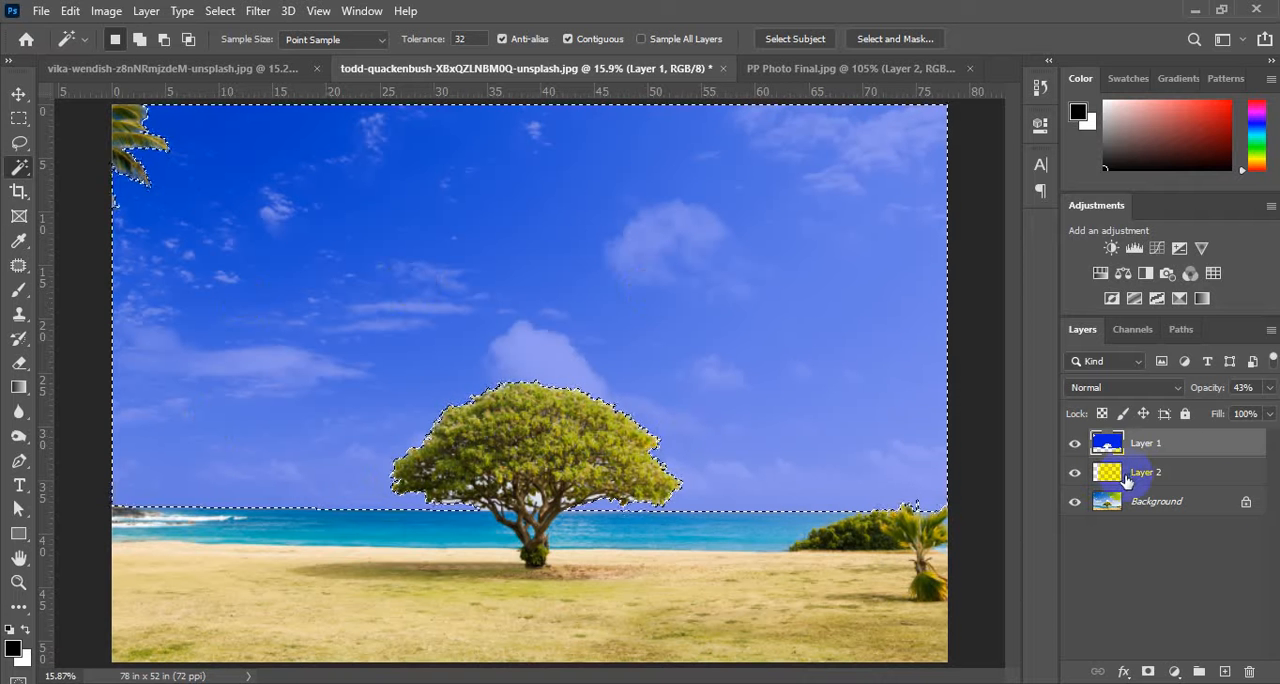
pyautogui.moveTo(1112, 486); pyautogui.dragTo(1113, 458)
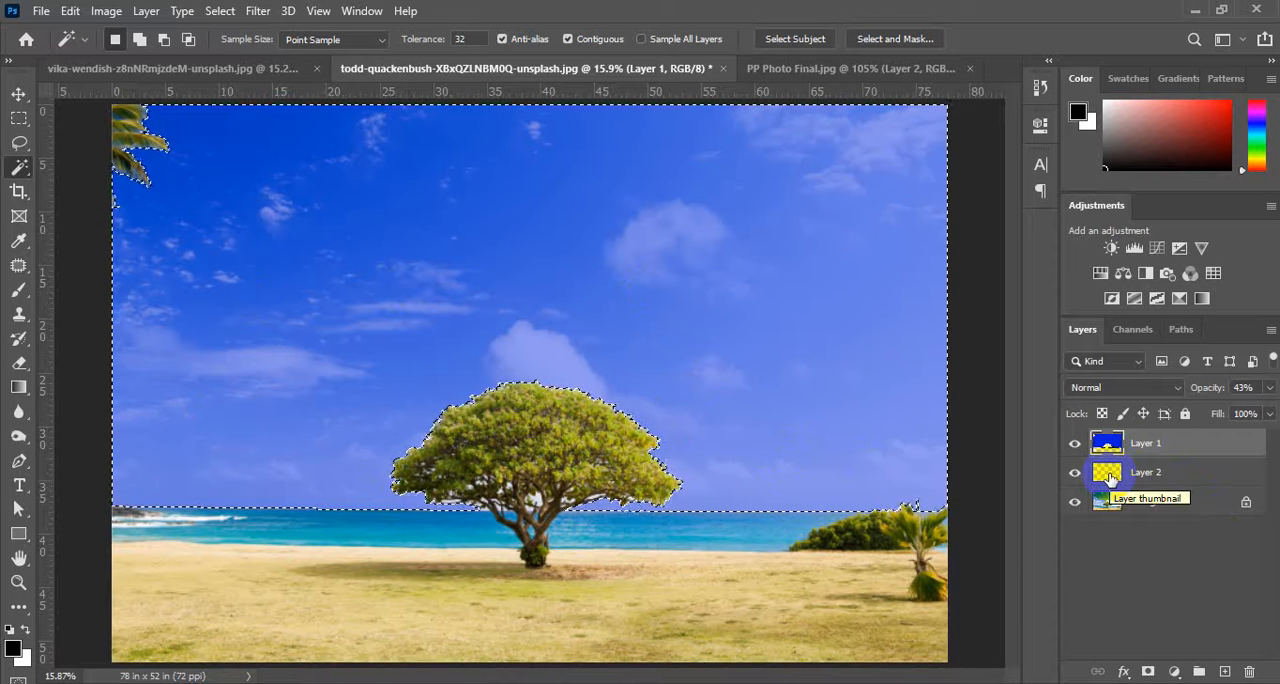
pyautogui.click(503, 403)
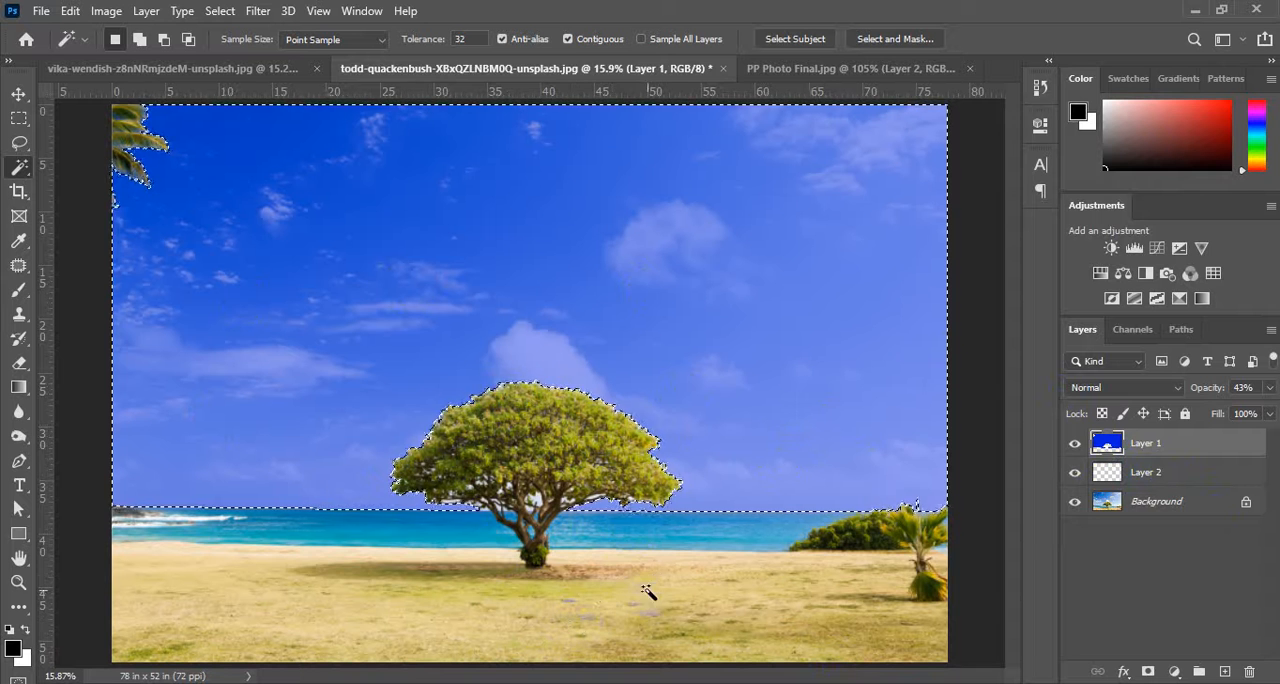
pyautogui.click(1078, 485)
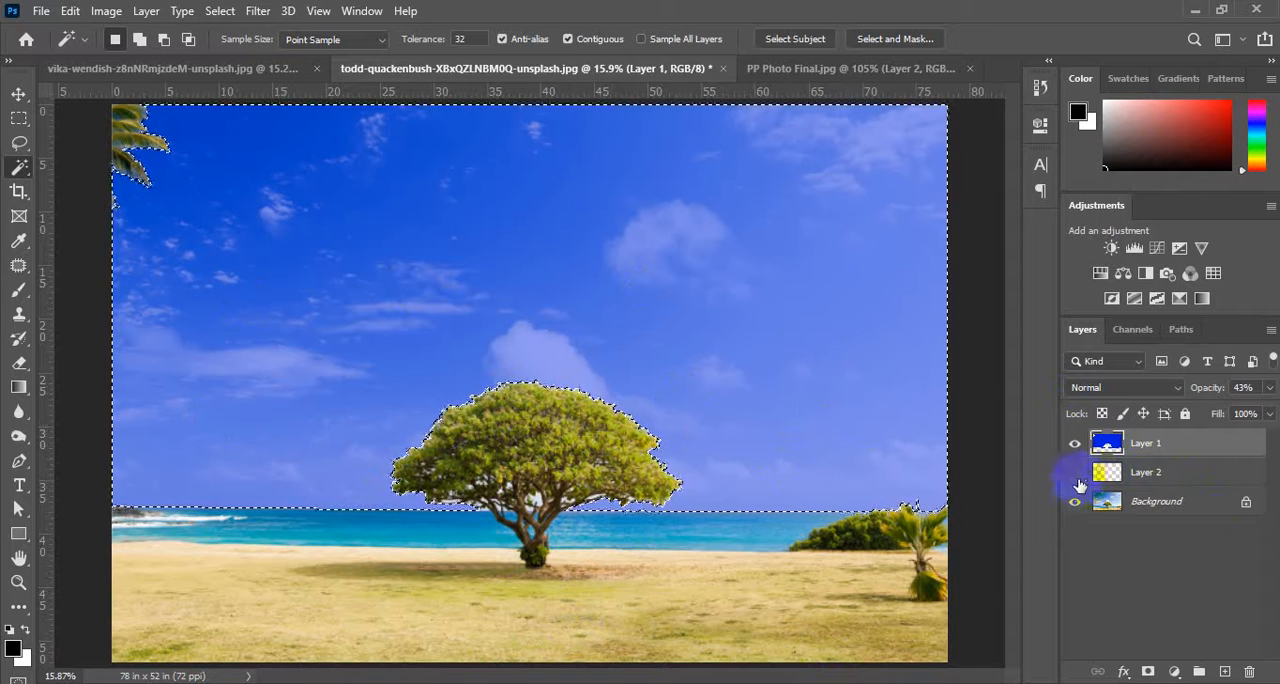
pyautogui.click(1078, 505)
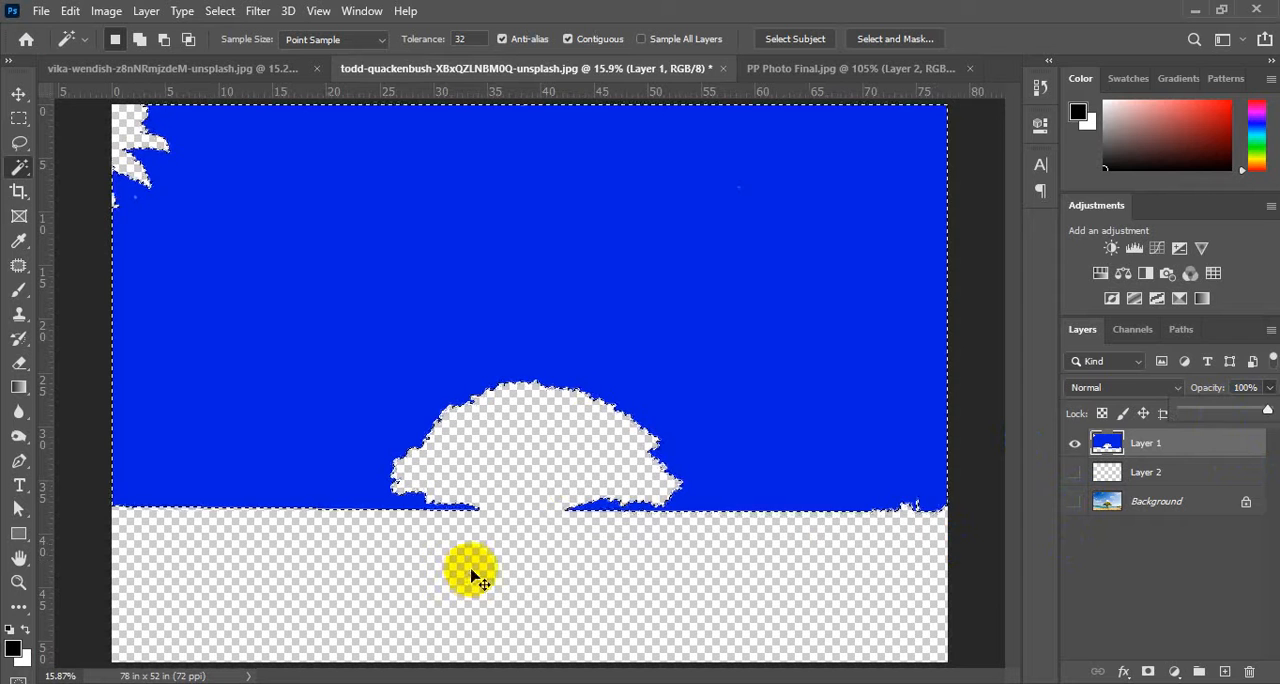
# Clear the sky selection, show Layer 2 and make it active, and select its whole empty area with the Magic Wand.
pyautogui.click(475, 578)
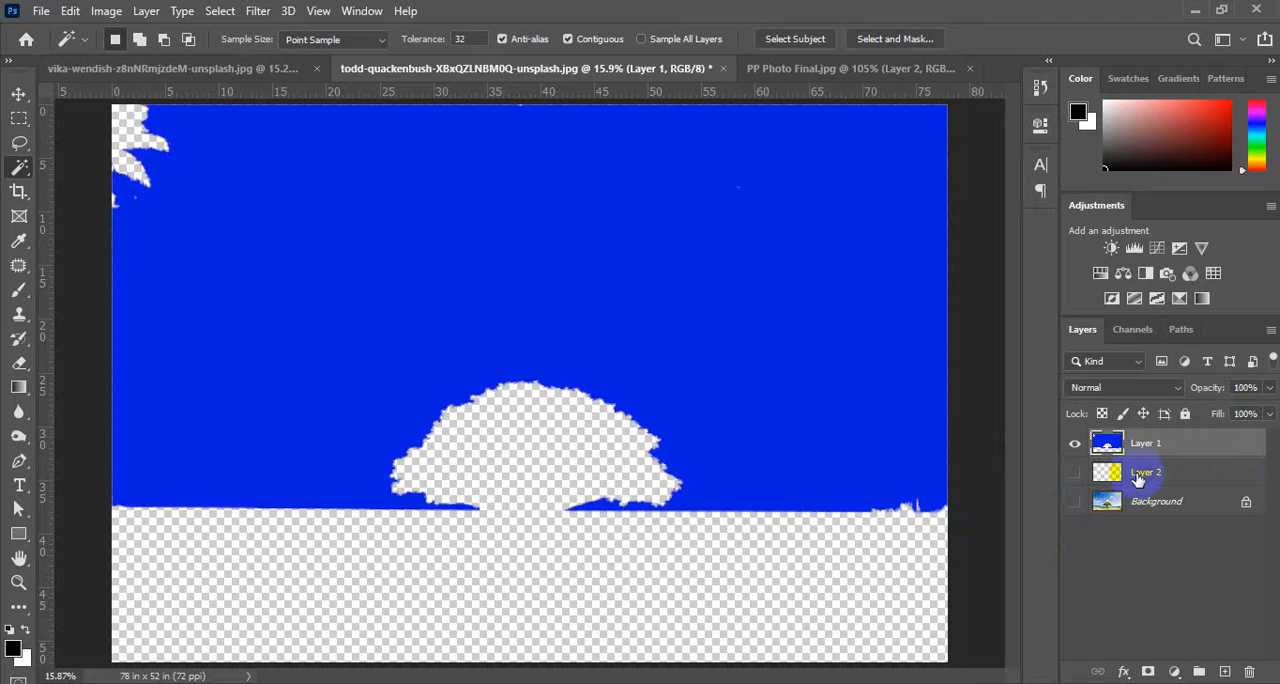
pyautogui.click(1147, 479)
pyautogui.click(1075, 473)
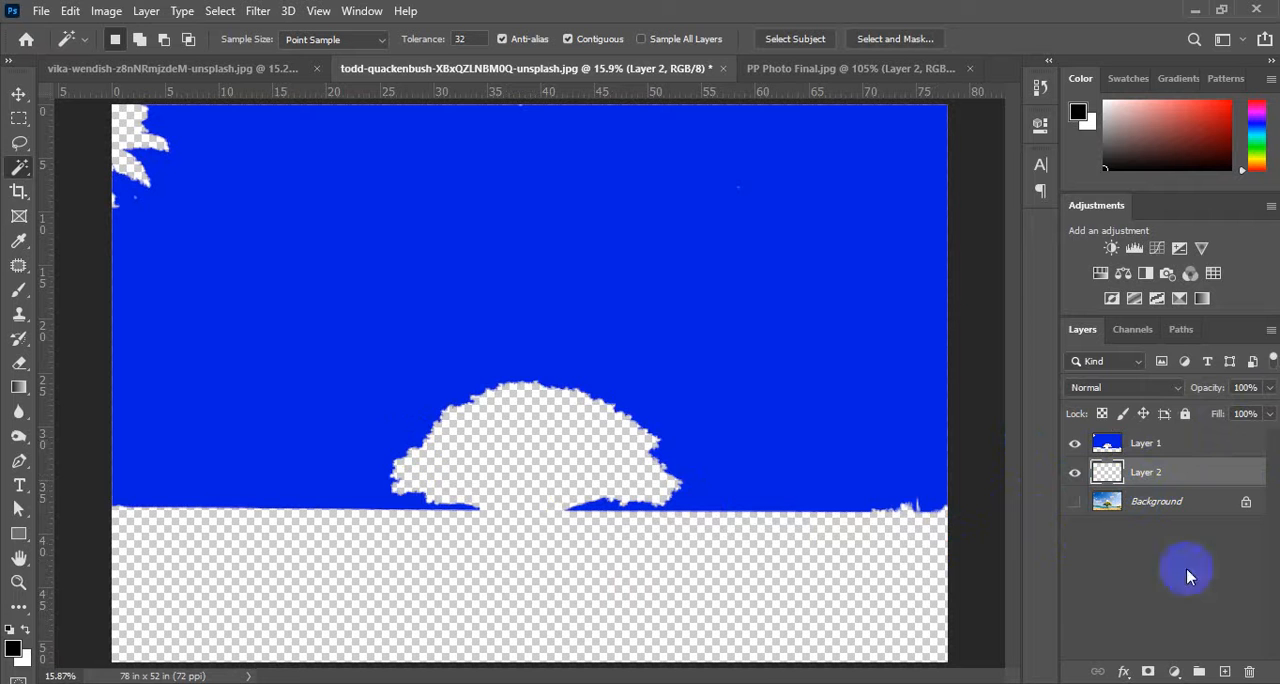
pyautogui.click(556, 598)
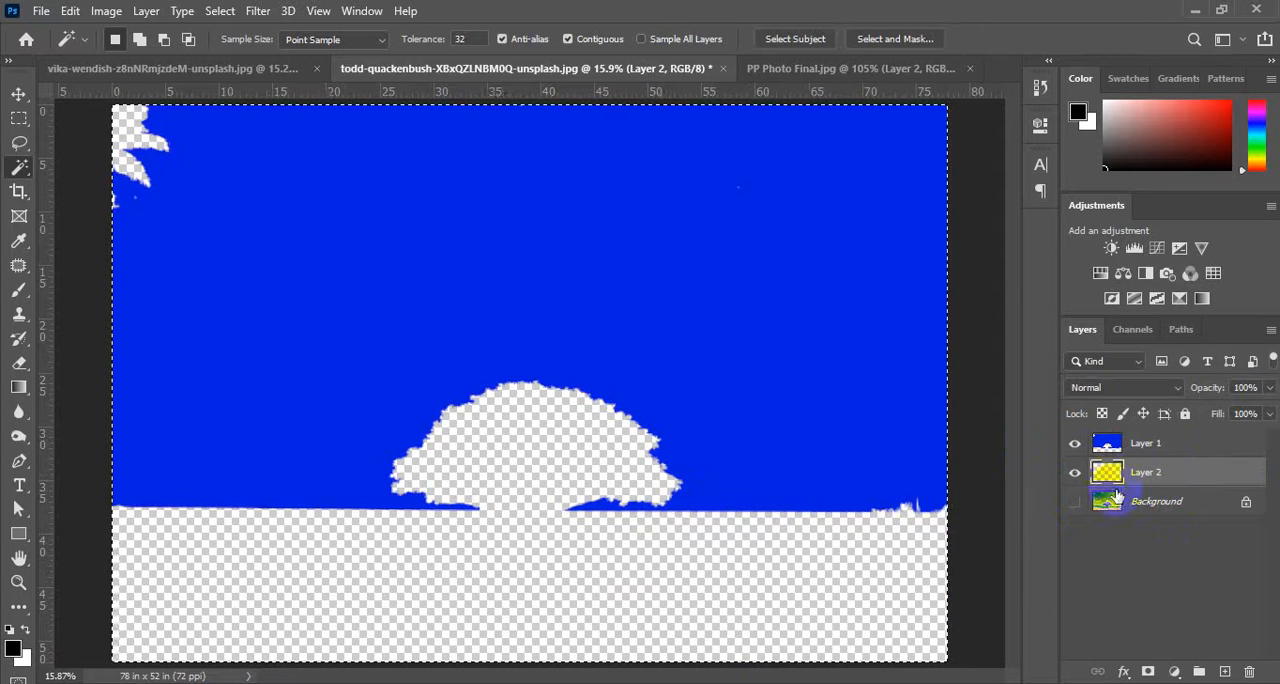
# Make Layer 1 active, turn on Sample All Layers, select the blue sky with the Magic Wand and clear the selection.
pyautogui.click(651, 575)
pyautogui.click(1159, 449)
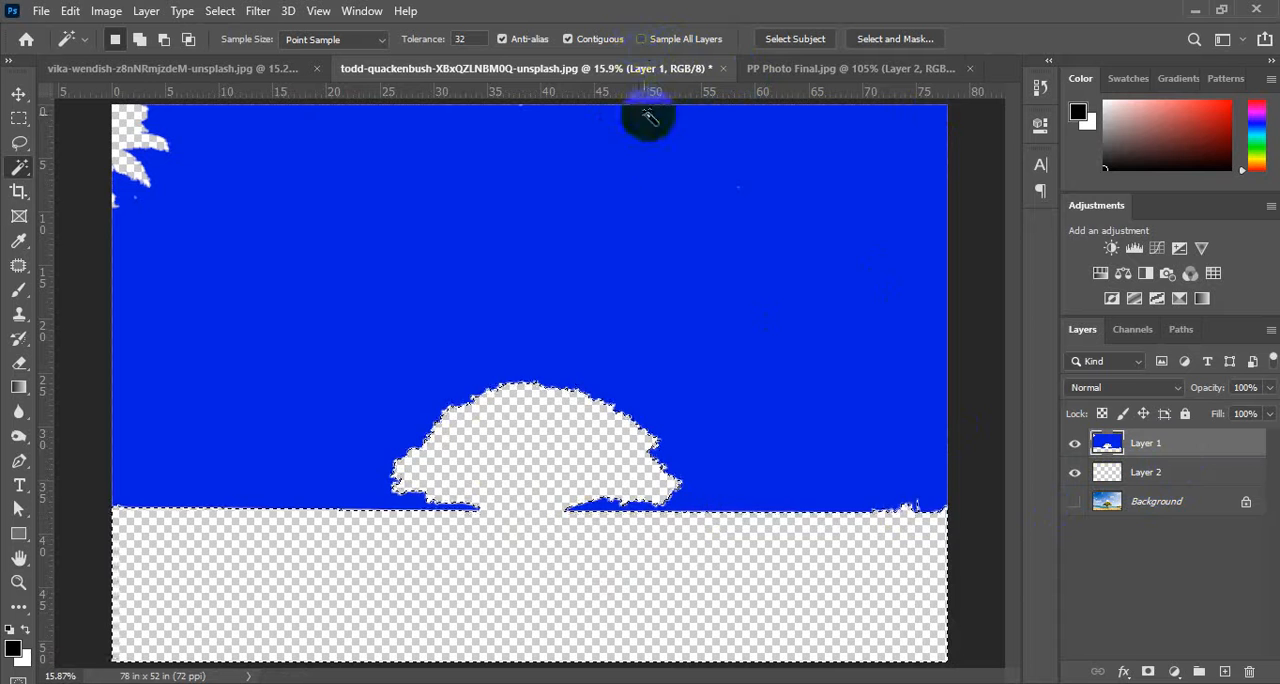
pyautogui.click(641, 39)
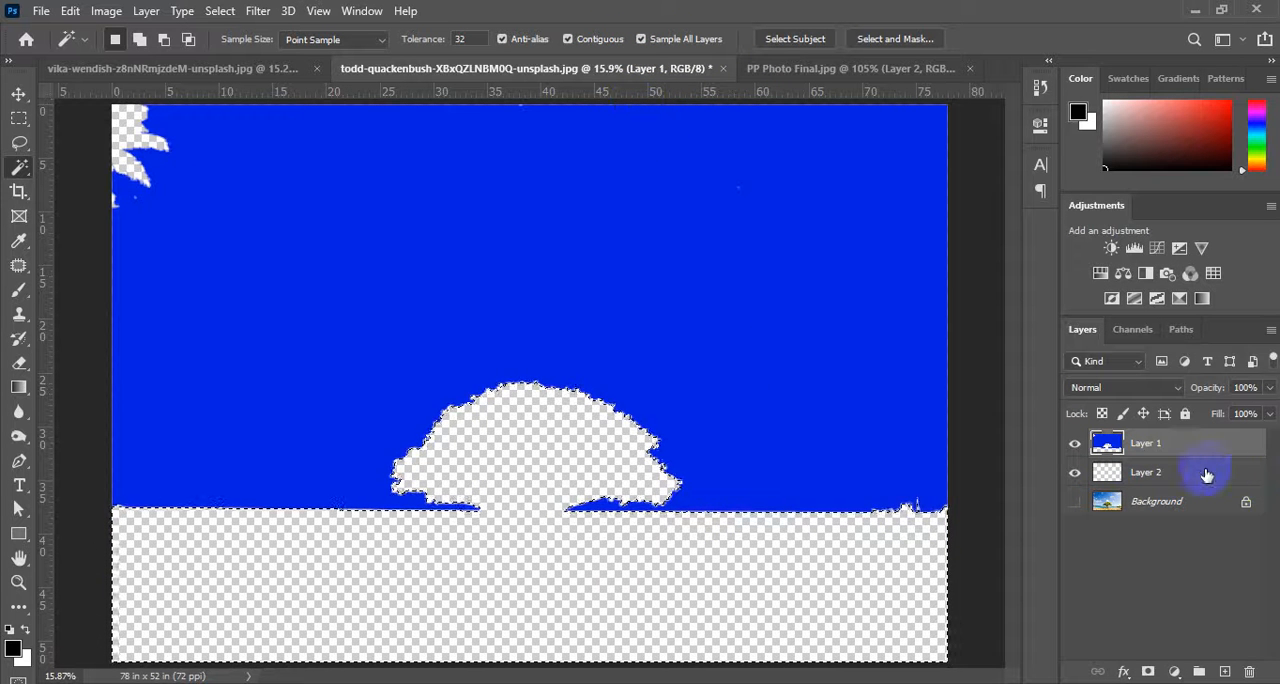
pyautogui.click(251, 204)
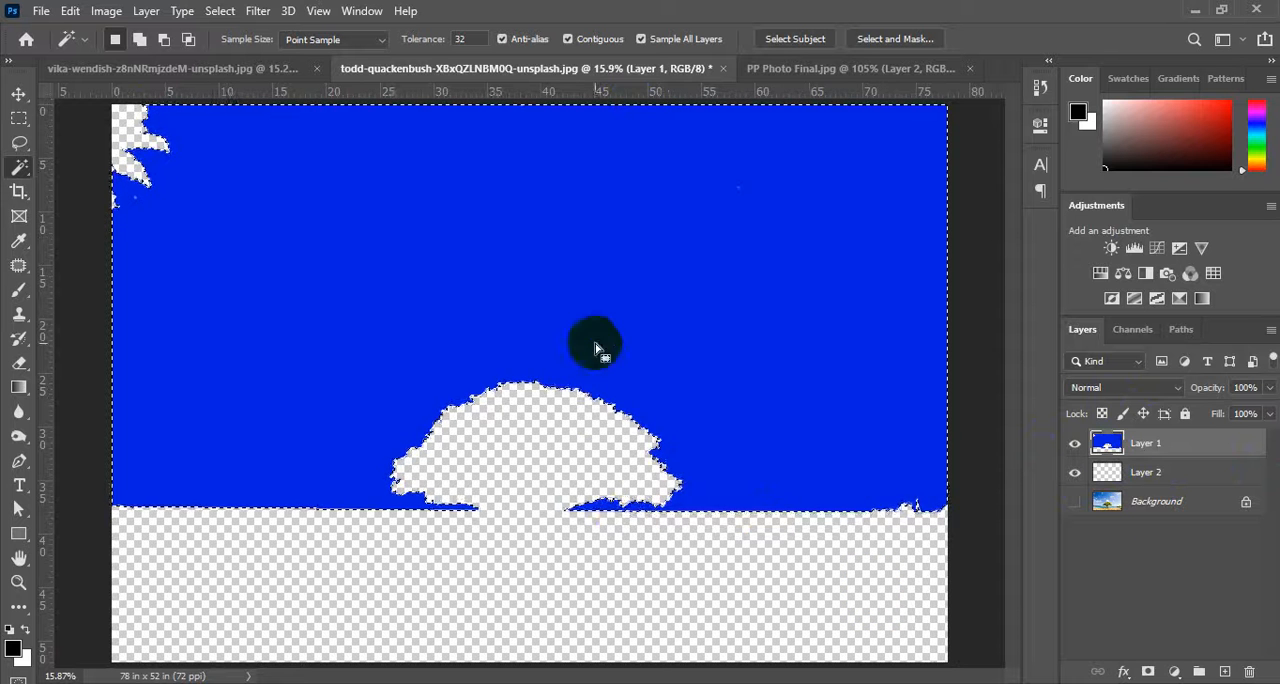
pyautogui.hotkey('ctrl', 'd')
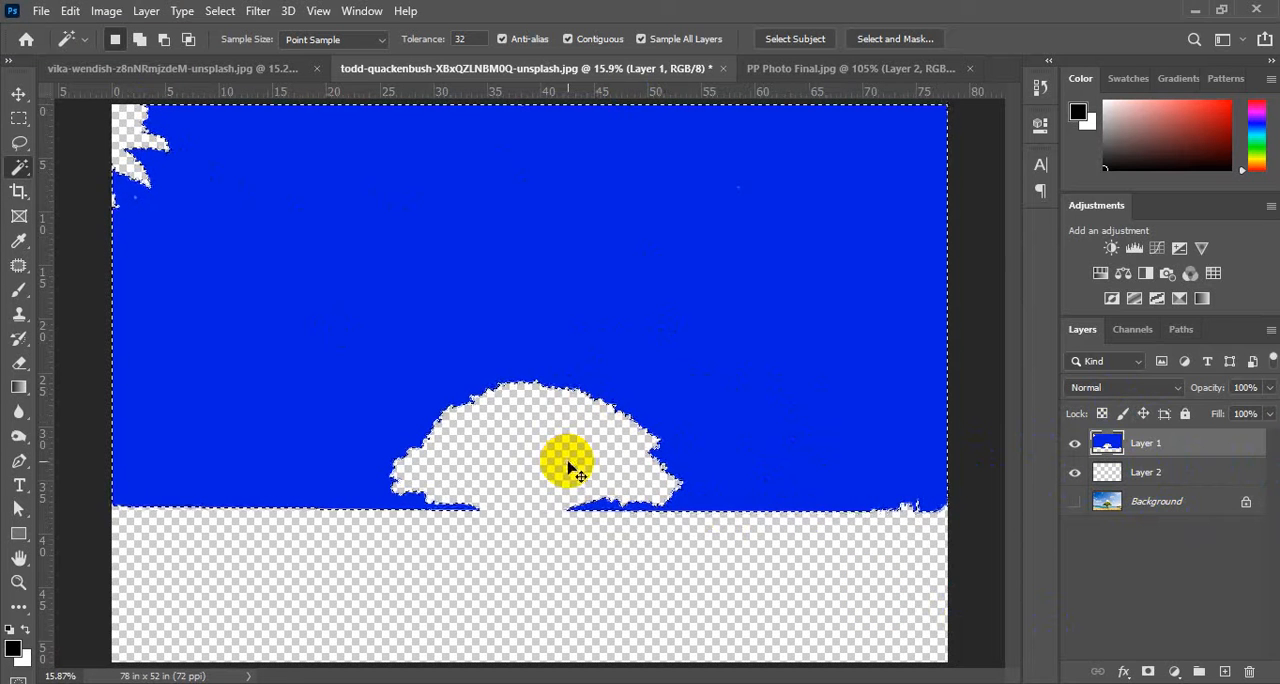
# Marquee a rectangle of sky beside the tree crown and try moving its content on the empty Layer 2 and on Layer 1.
pyautogui.click(1110, 478)
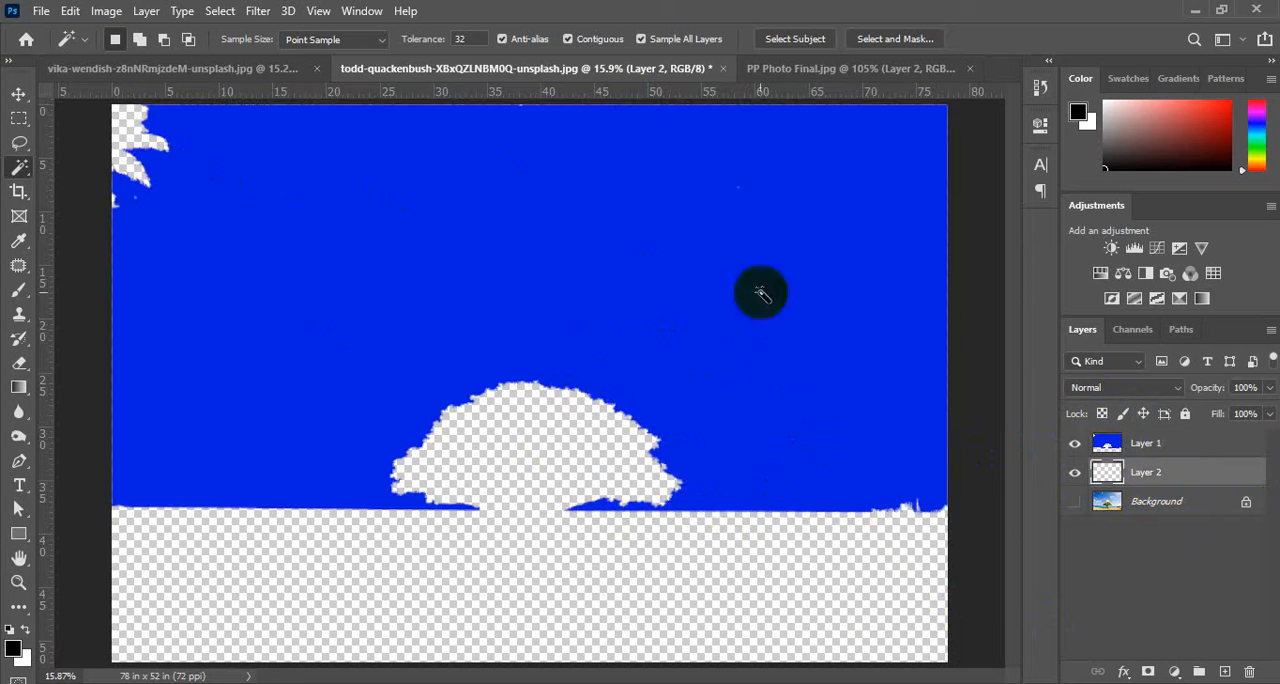
pyautogui.click(20, 119)
pyautogui.moveTo(593, 337); pyautogui.dragTo(871, 416)
pyautogui.click(22, 93)
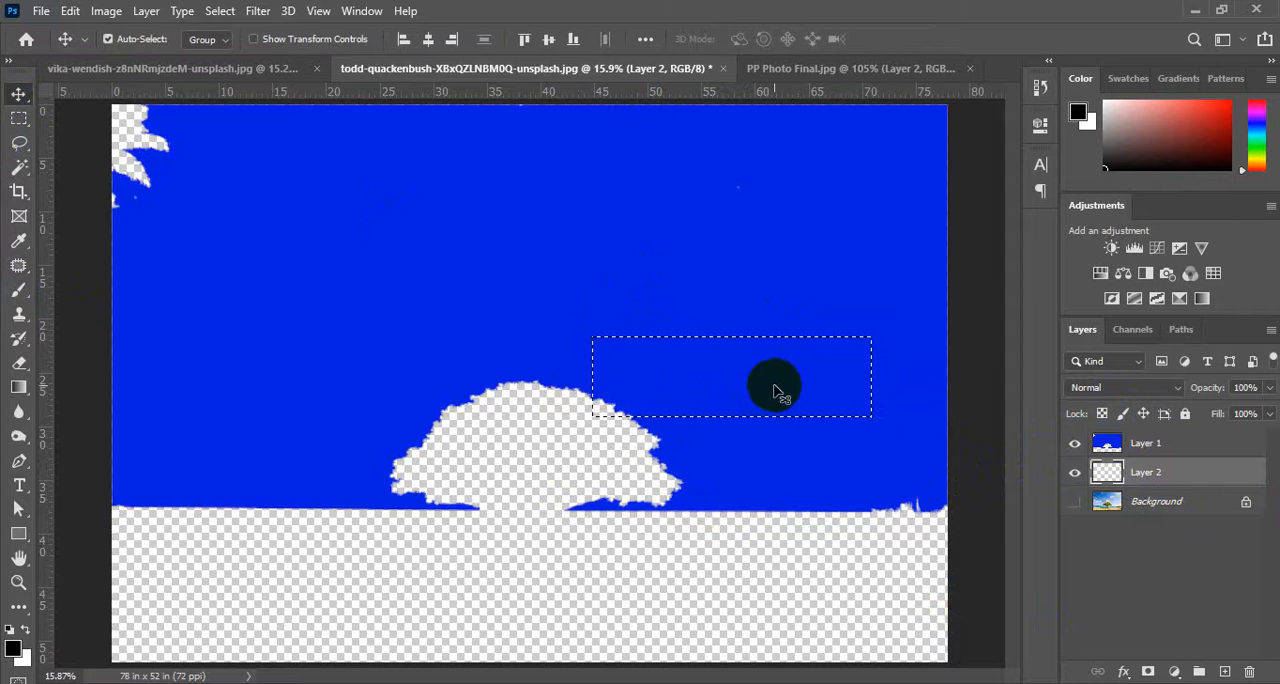
pyautogui.moveTo(778, 390); pyautogui.dragTo(777, 381)
pyautogui.click(603, 273)
pyautogui.click(1178, 475)
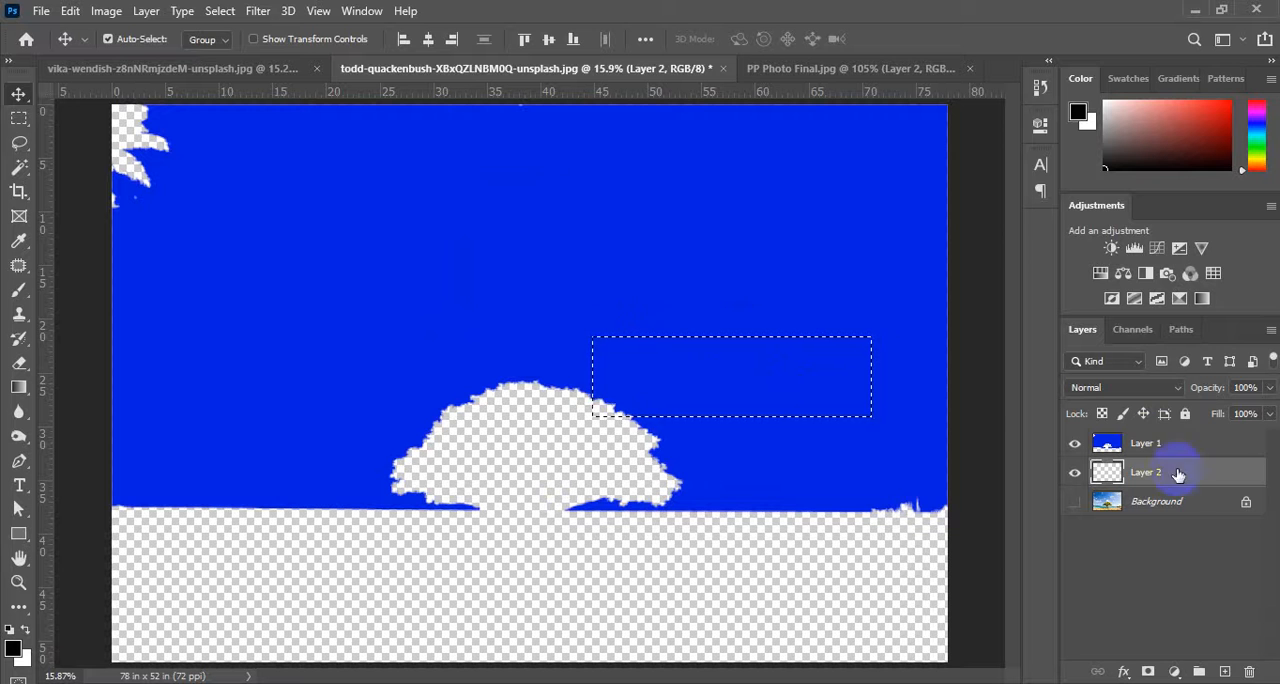
pyautogui.click(1148, 443)
pyautogui.moveTo(784, 389); pyautogui.dragTo(780, 358)
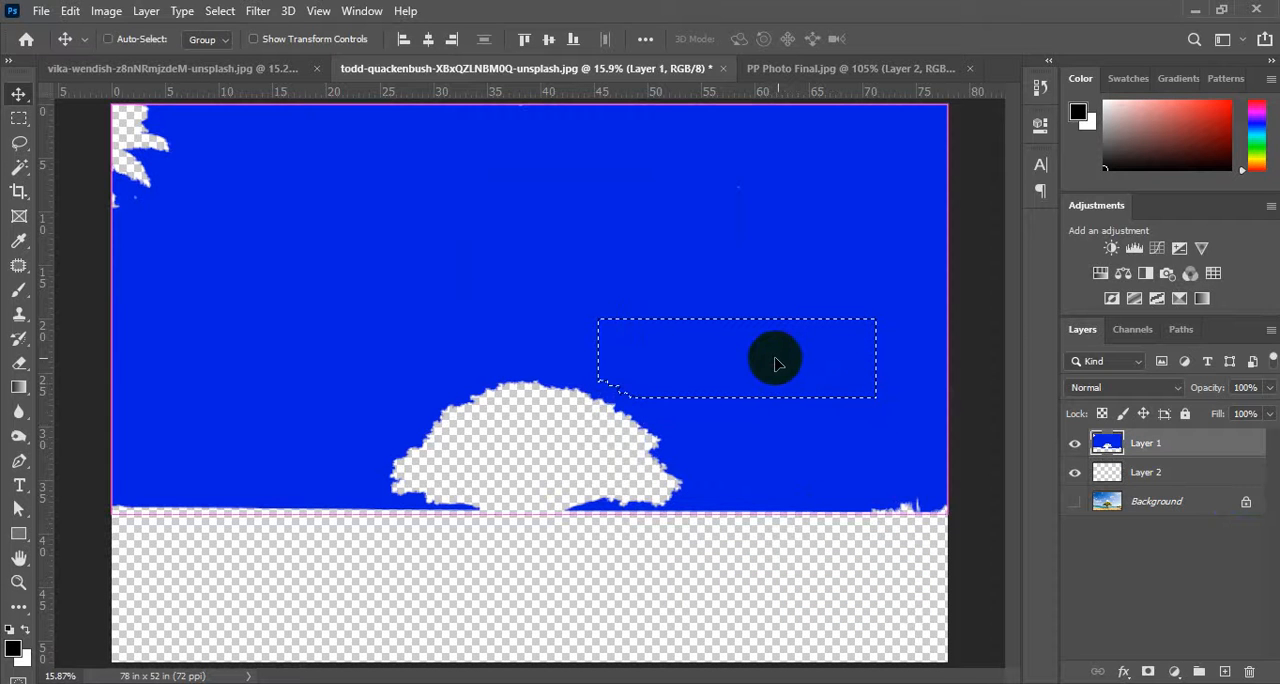
# Place a blue copy of the marqueed sky piece on Layer 2 below the horizon, with Layer 1 temporarily hidden.
pyautogui.click(1140, 474)
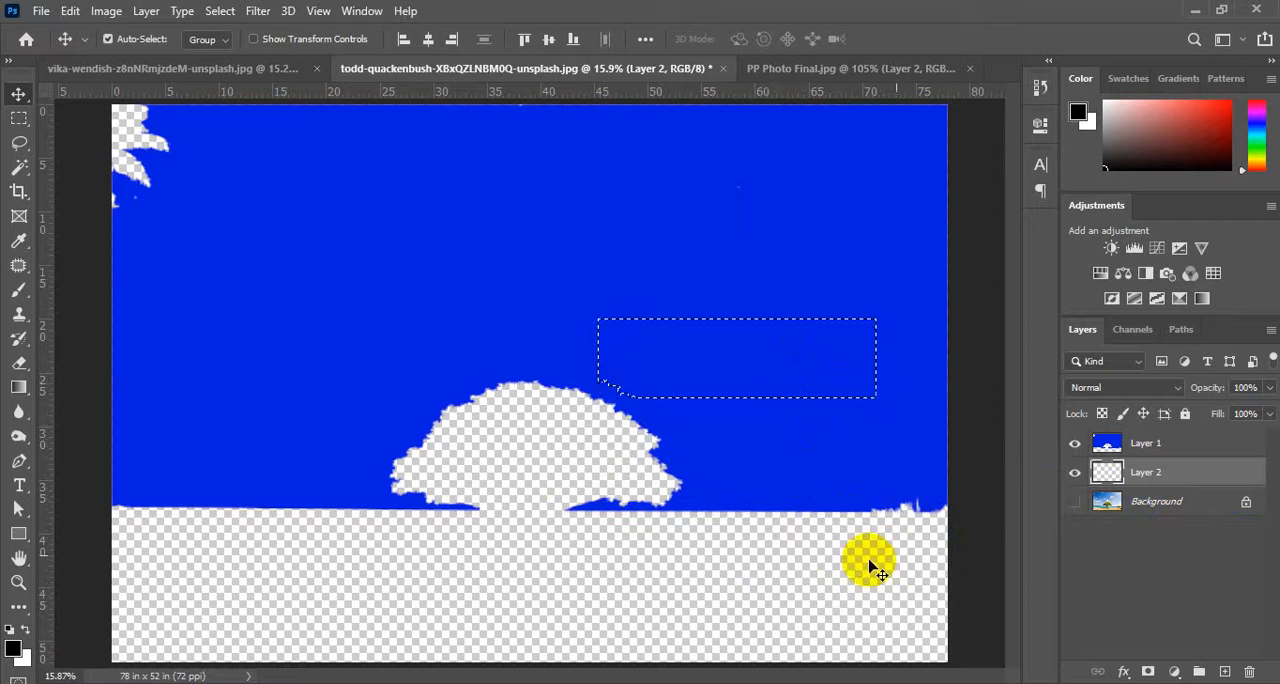
pyautogui.click(1074, 444)
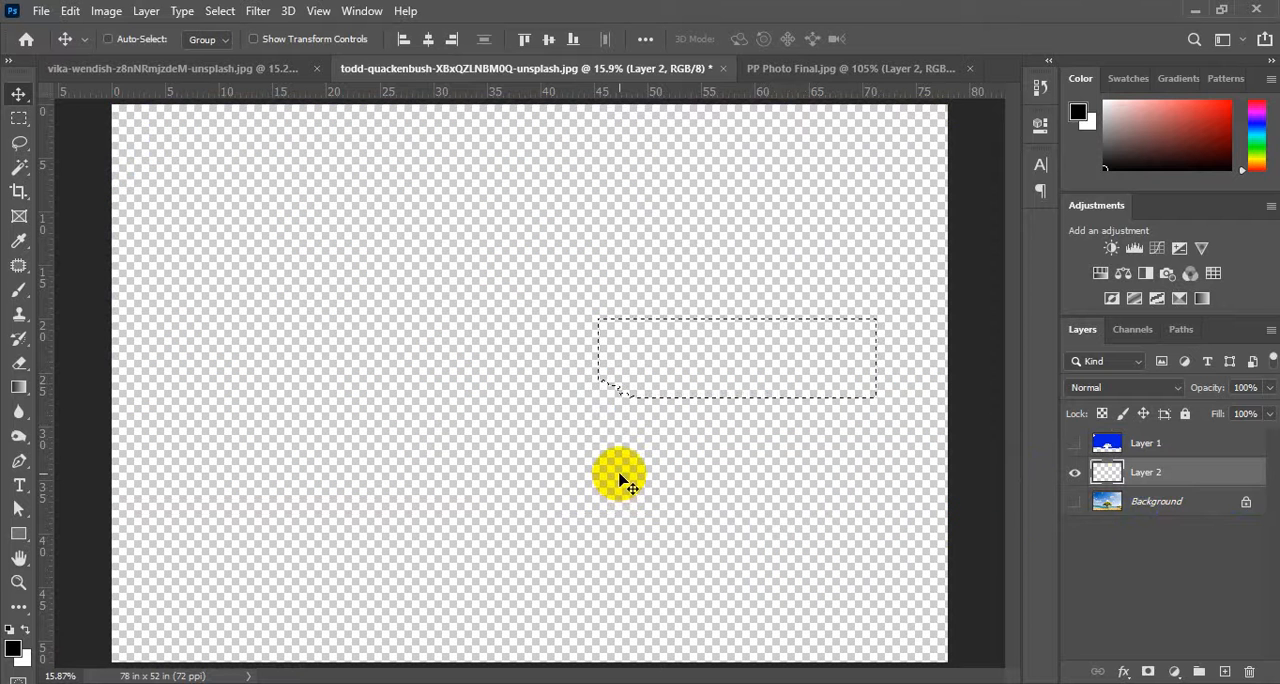
pyautogui.moveTo(586, 374); pyautogui.dragTo(768, 598)
pyautogui.click(1075, 444)
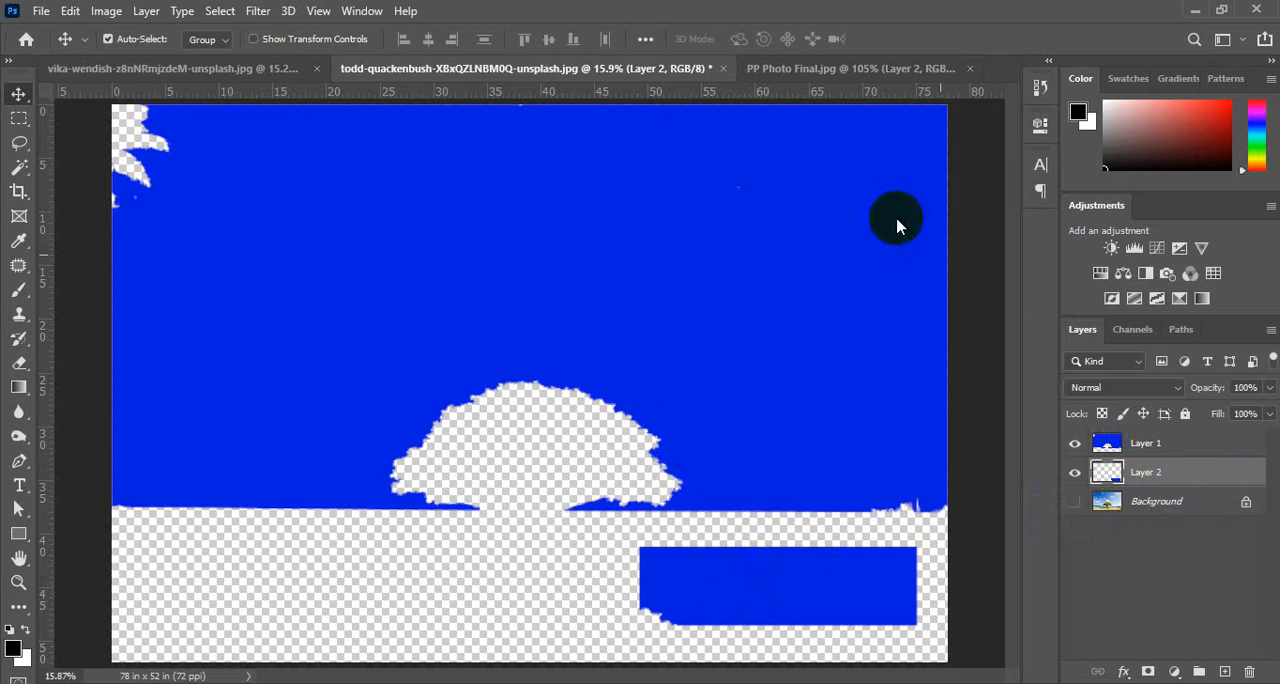
# With Layer 1 active and Sample All Layers on, select Layer 2's blue patch with the Magic Wand and deselect it.
pyautogui.click(1155, 446)
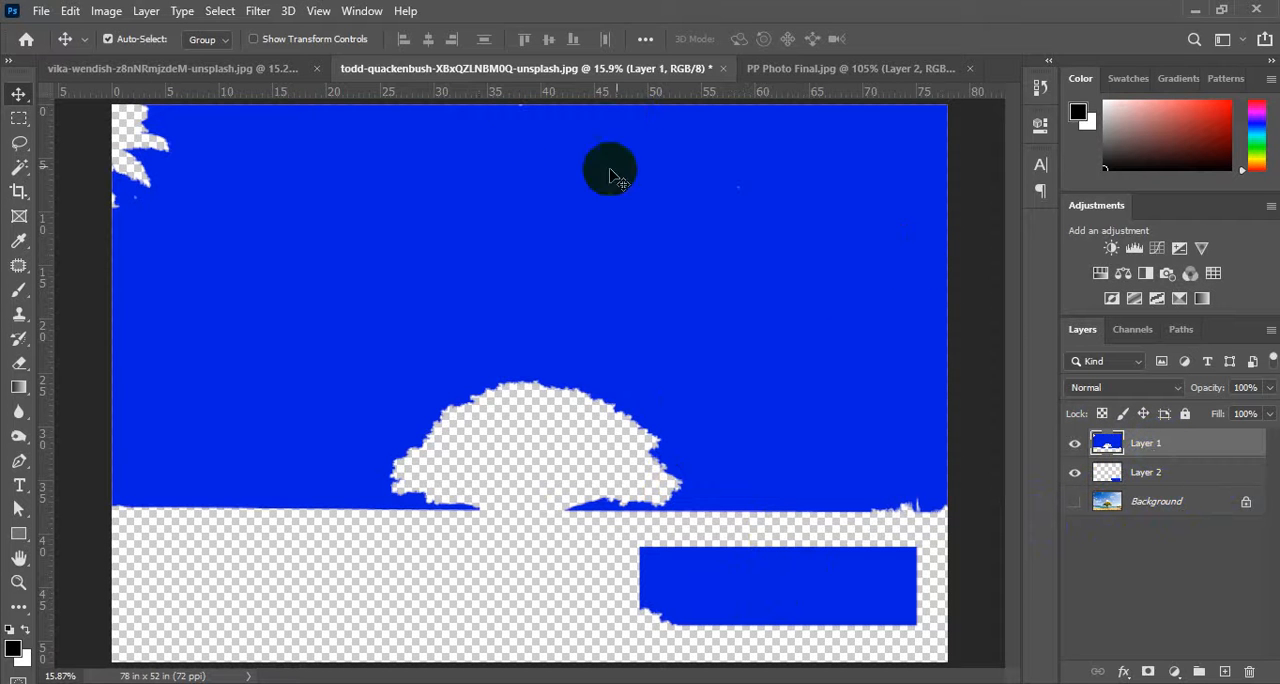
pyautogui.click(20, 170)
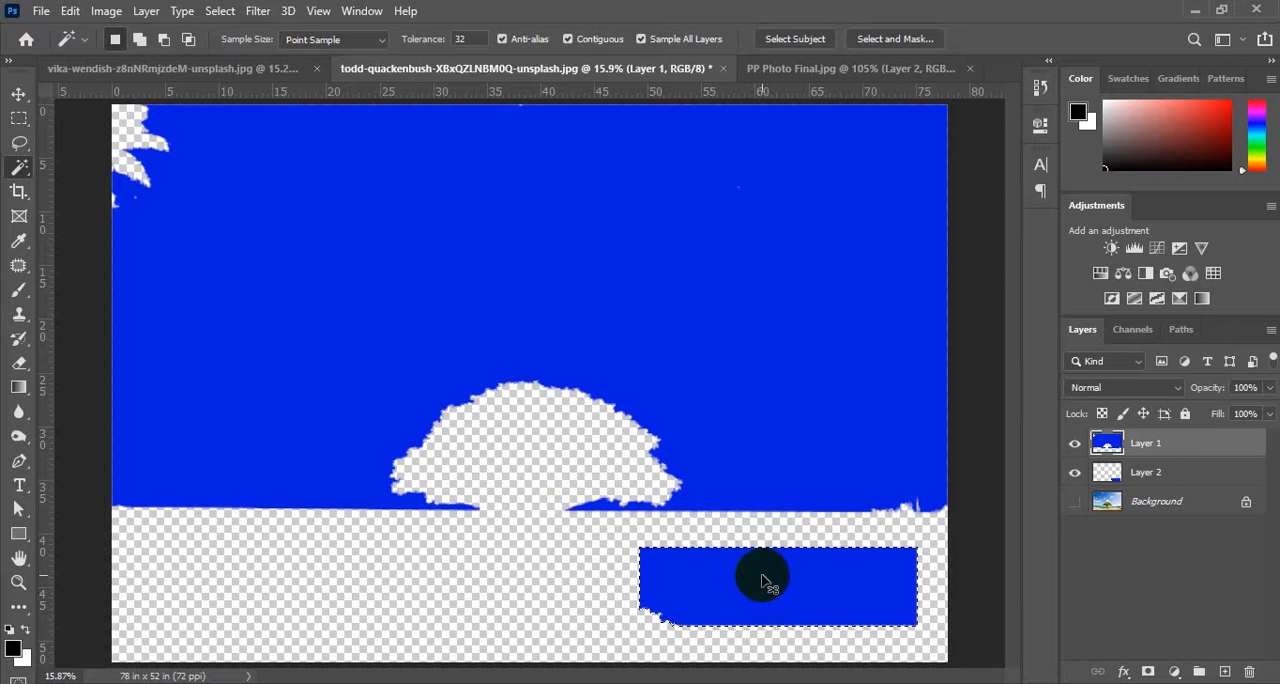
pyautogui.hotkey('ctrl', 'd')
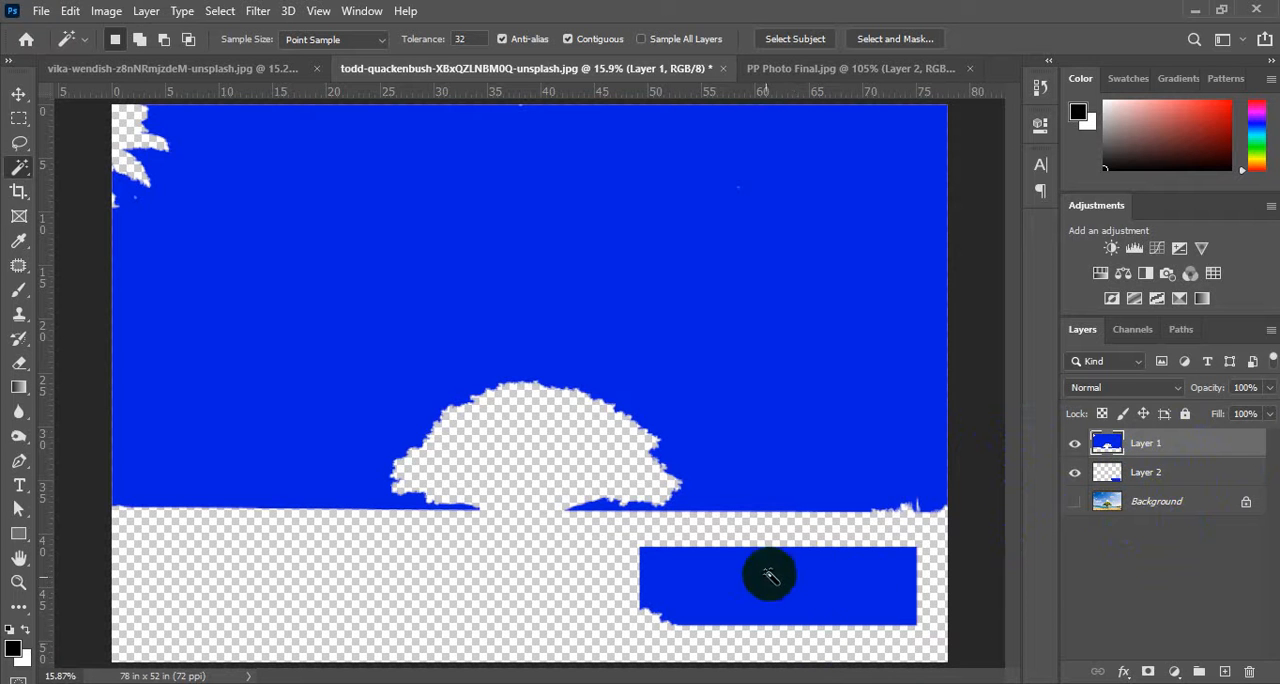
# Fill the selected patch area with black on Layer 1, and inspect Layer 2 with Layer 1 temporarily hidden.
pyautogui.keyDown('ctrl'); pyautogui.click(1116, 480); pyautogui.keyUp('ctrl')
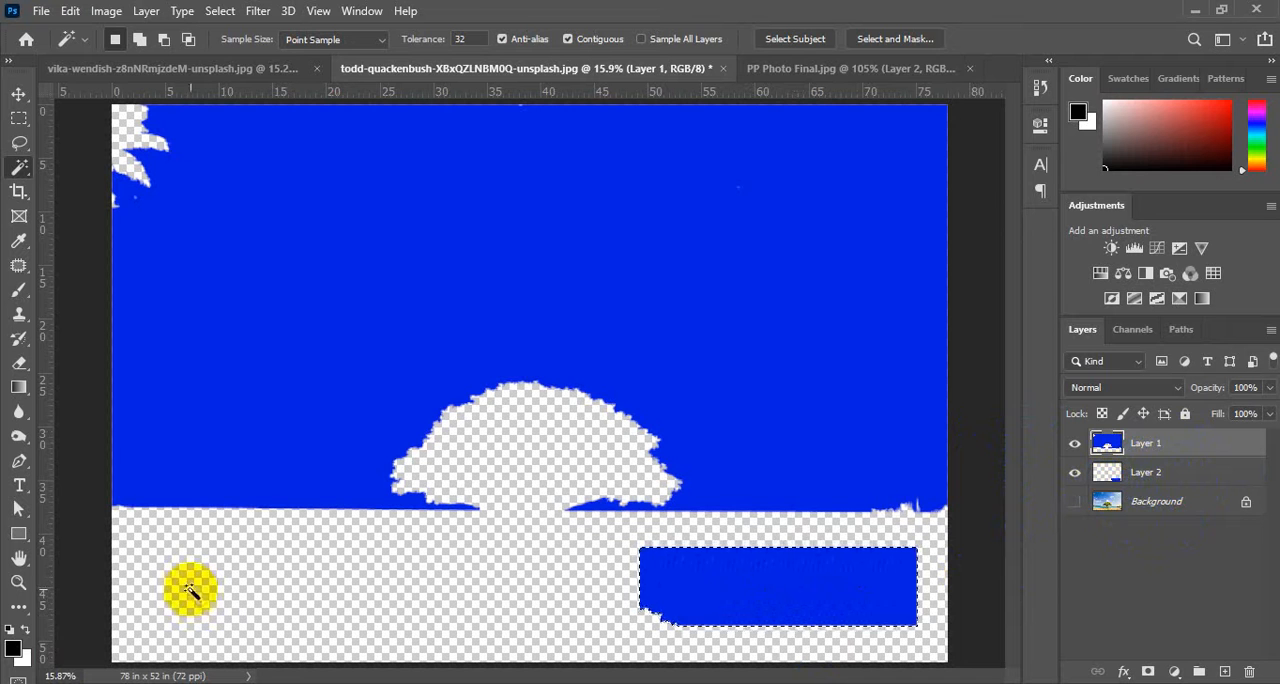
pyautogui.hotkey('alt', 'BackSpace')
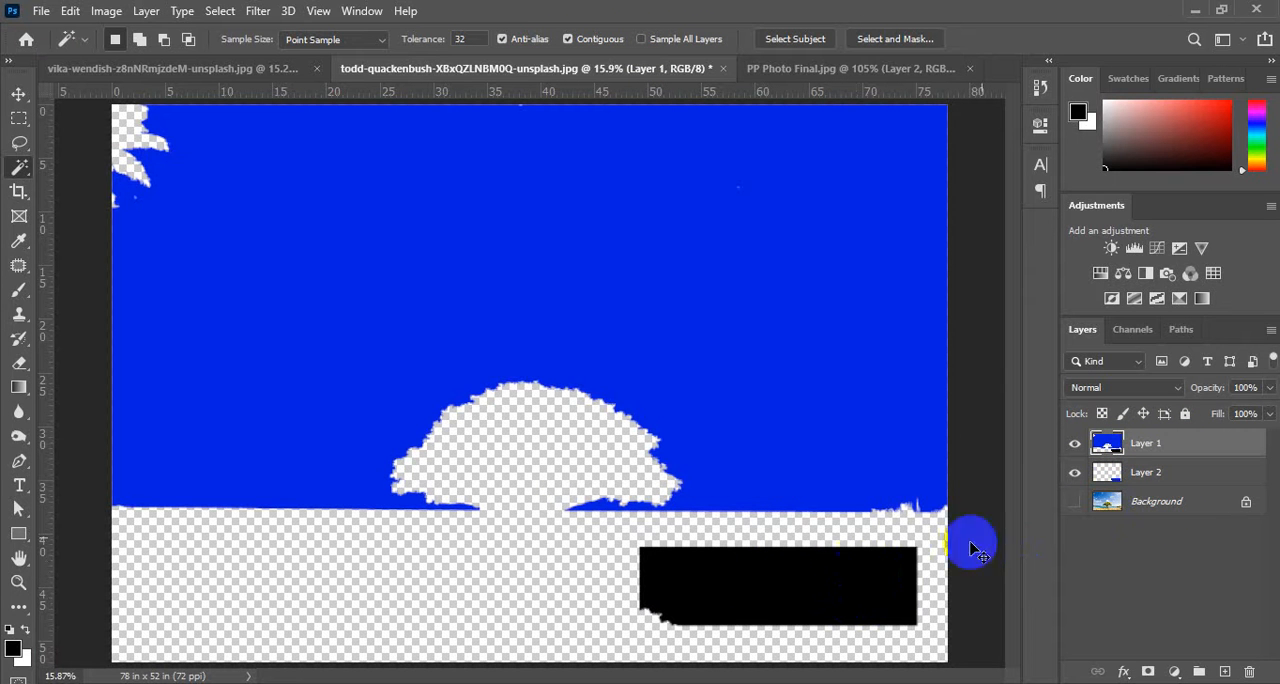
pyautogui.click(1135, 480)
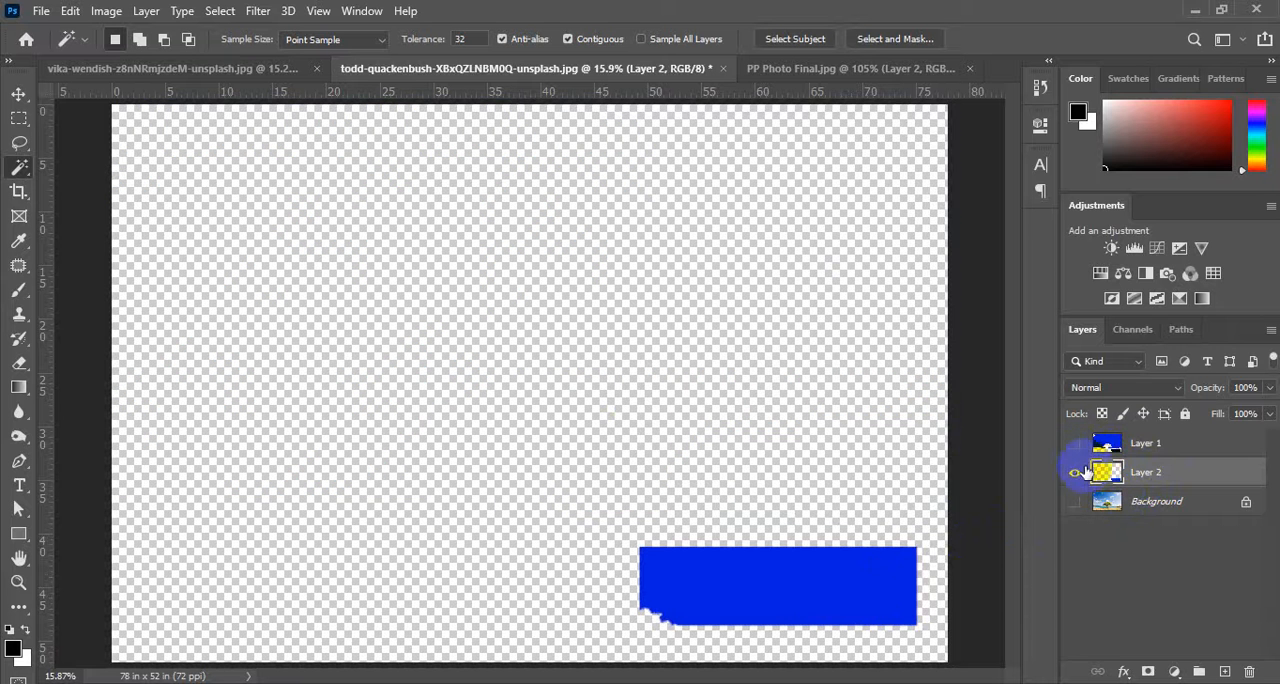
pyautogui.click(1076, 444)
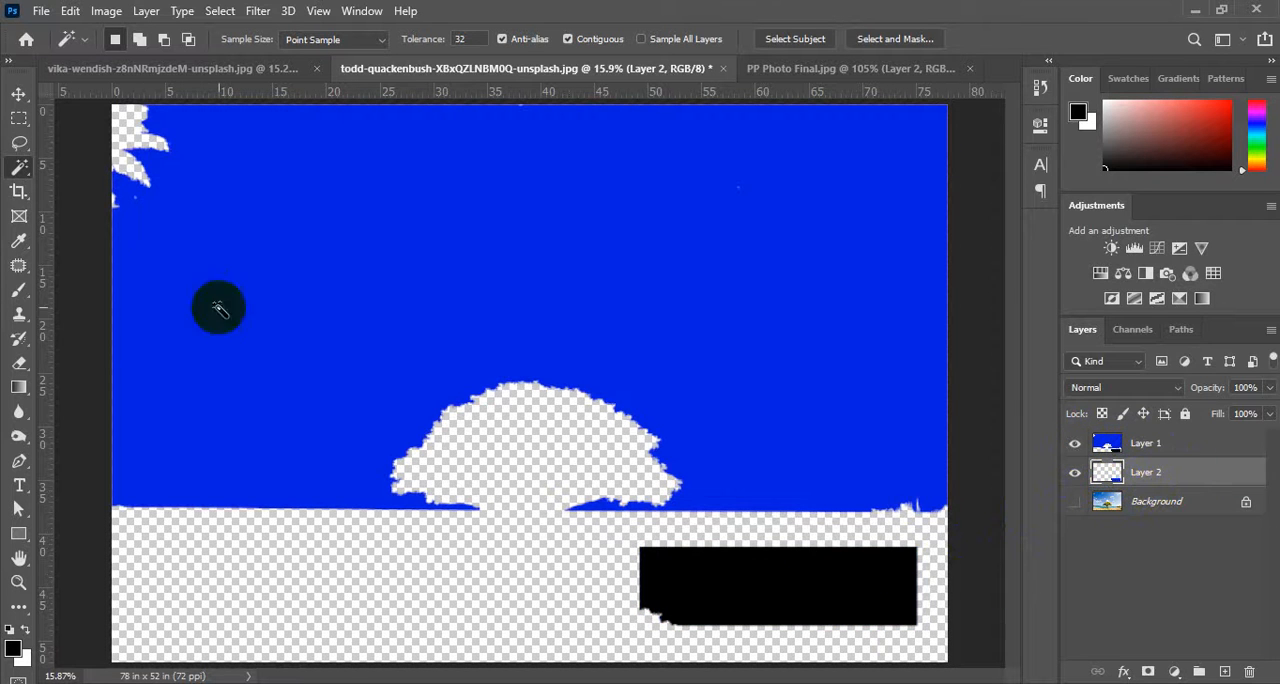
# Marquee the area around the black patch and delete the black fill from Layer 1.
pyautogui.click(19, 118)
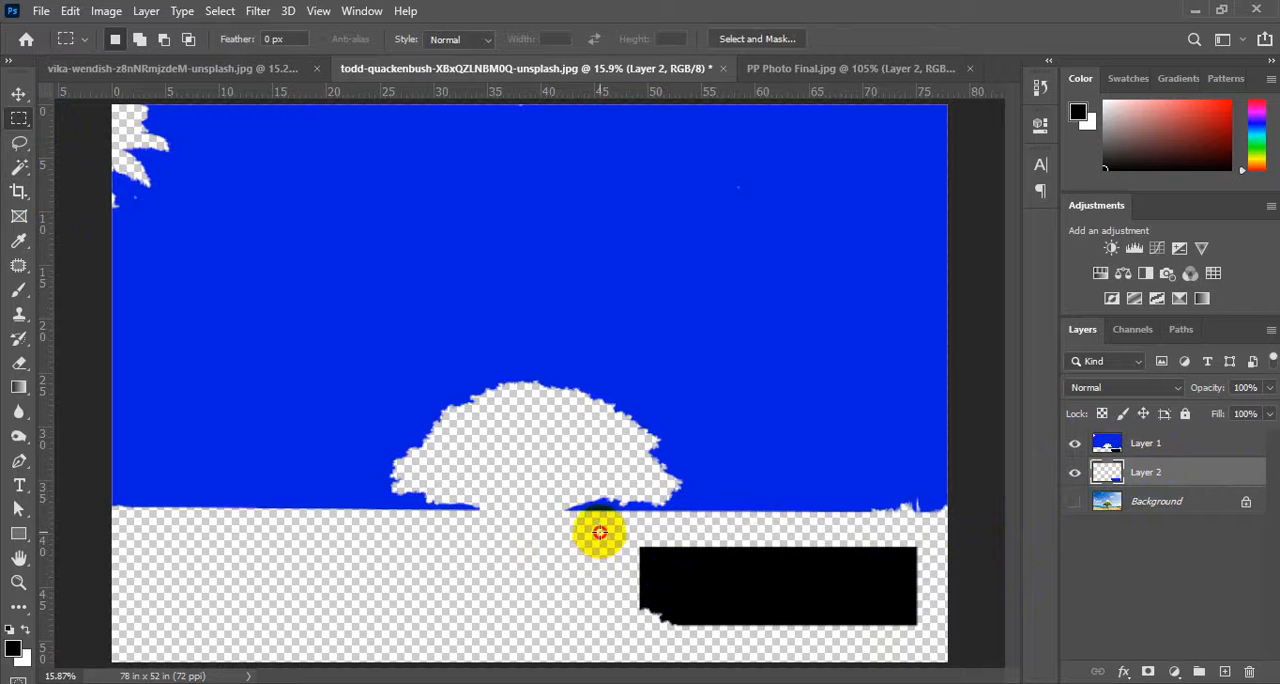
pyautogui.moveTo(599, 533); pyautogui.dragTo(936, 630)
pyautogui.click(1110, 447)
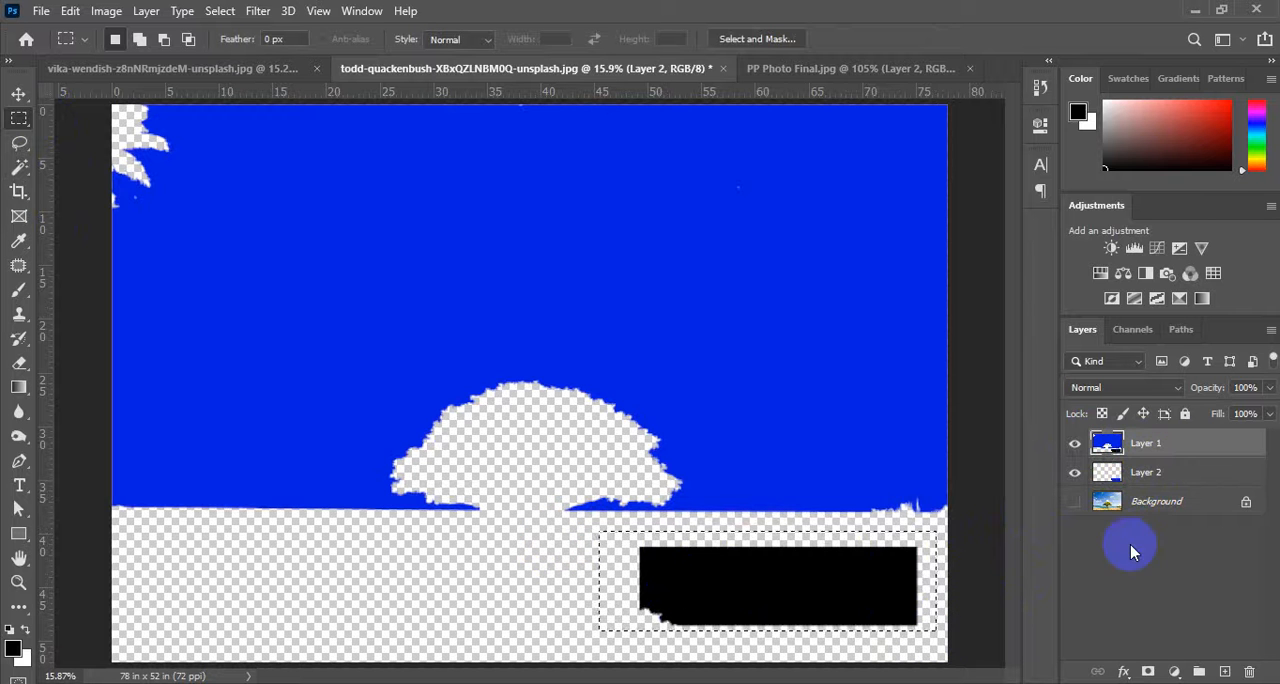
pyautogui.press('Delete')
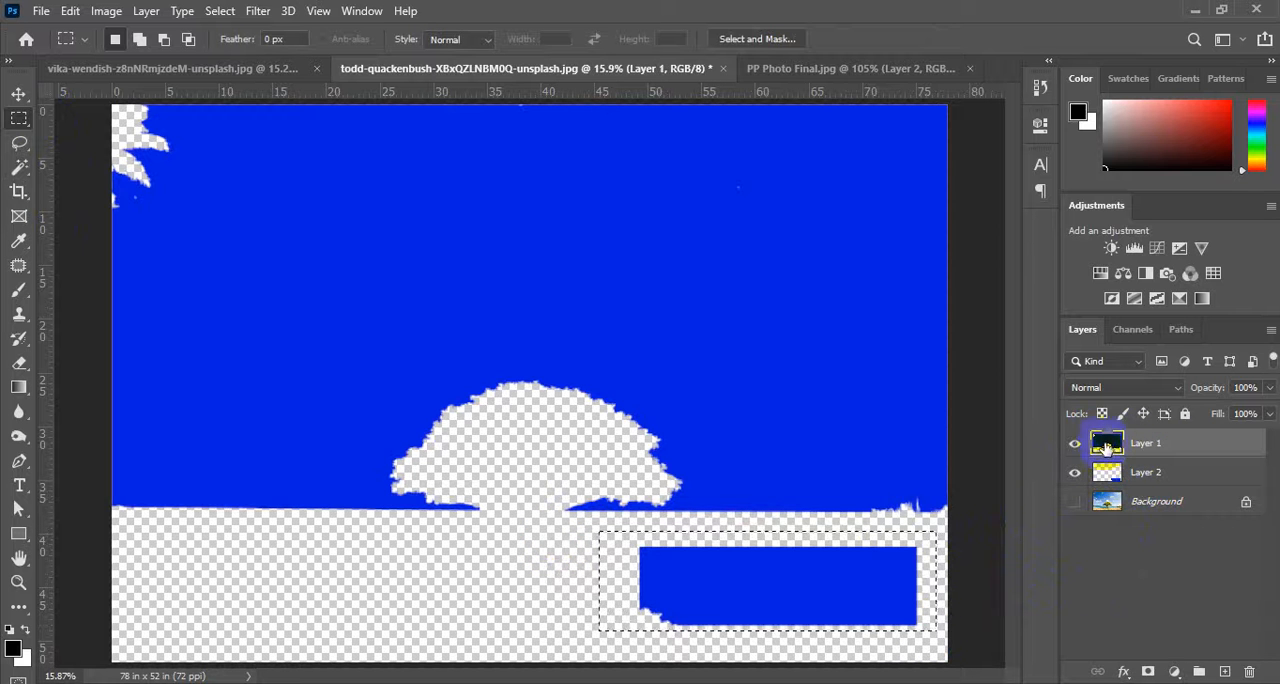
# Load Layer 2's blue patch as a selection, fill it with black and check it by toggling Layer 2's visibility.
pyautogui.keyDown('ctrl'); pyautogui.click(1107, 476); pyautogui.keyUp('ctrl')
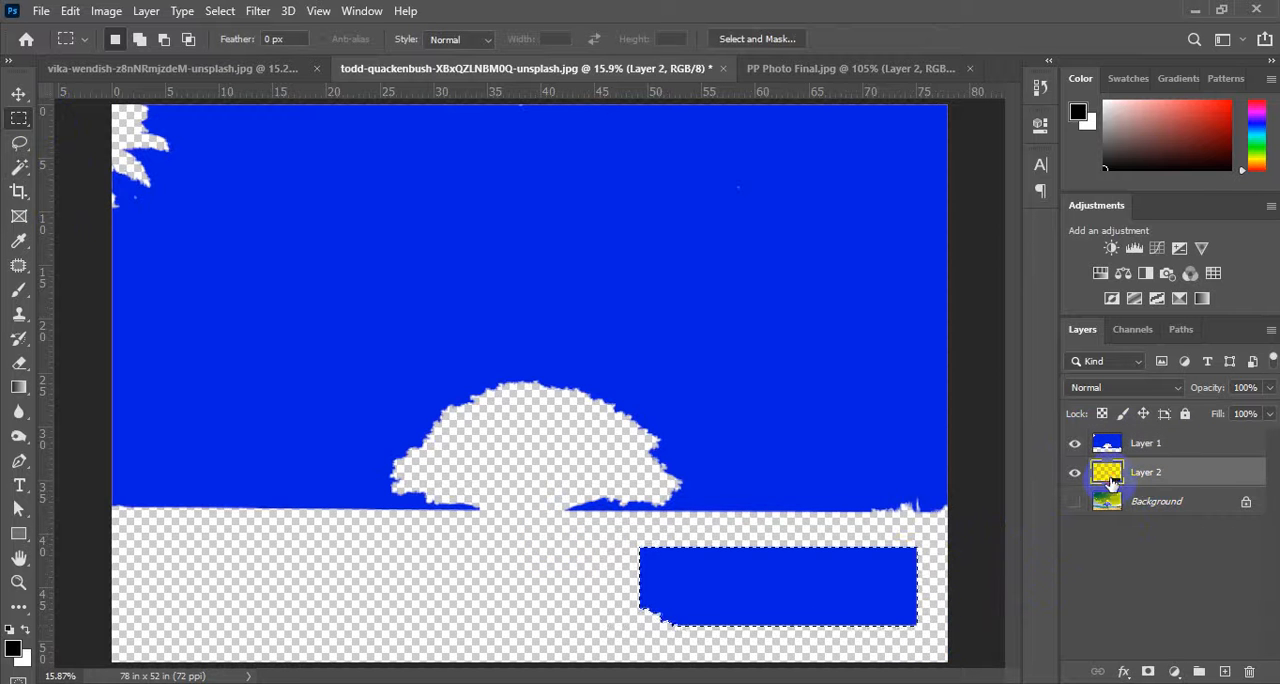
pyautogui.hotkey('alt', 'BackSpace')
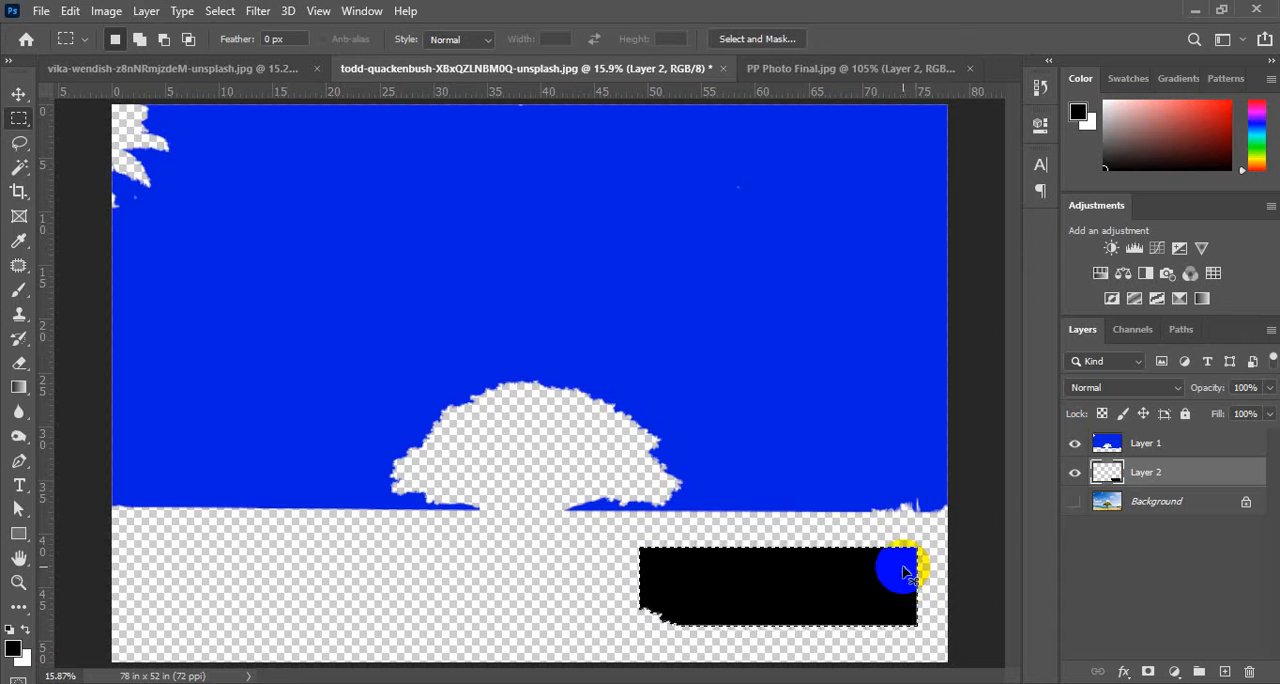
pyautogui.click(905, 572)
pyautogui.click(1073, 475)
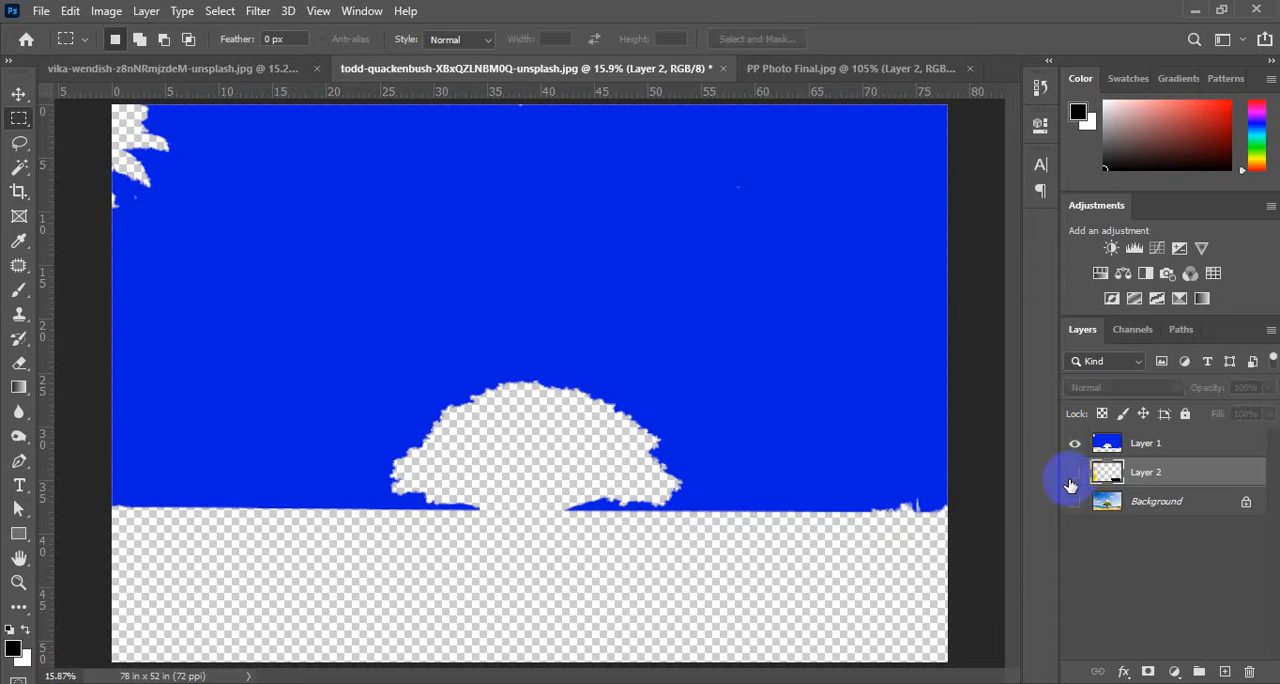
pyautogui.click(1073, 473)
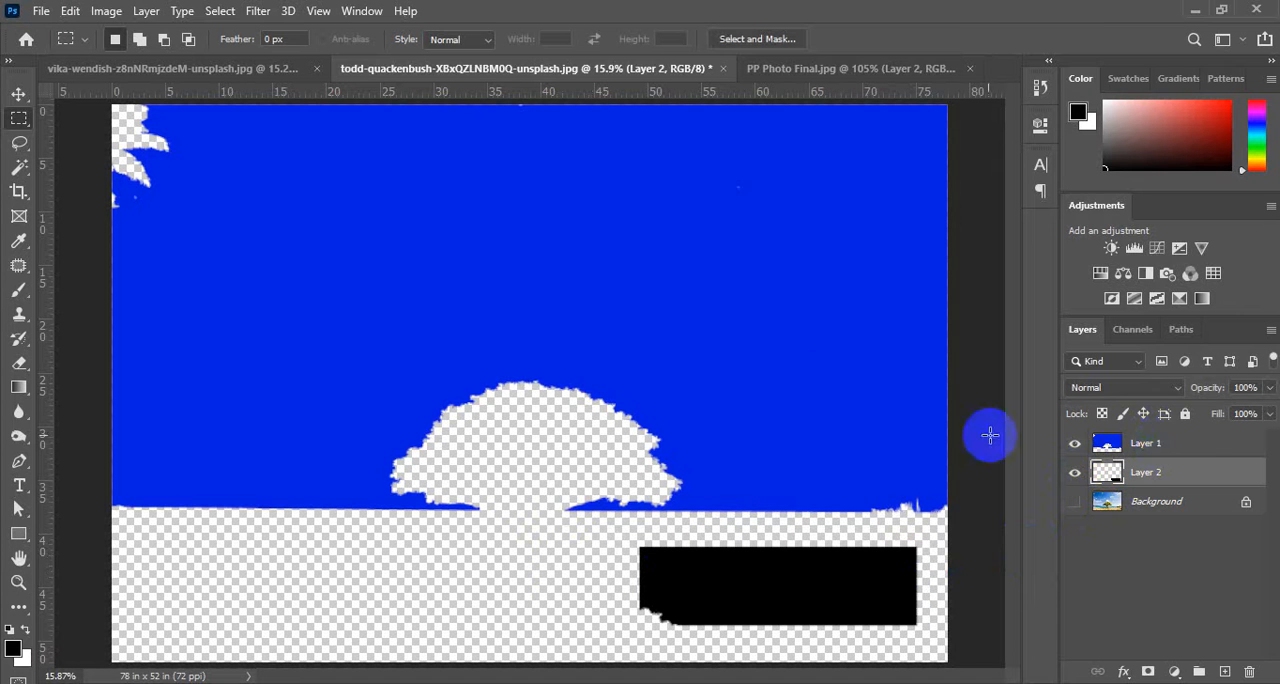
# Select Layer 1's transparent area with the Magic Wand, keeping Sample All Layers off, and check it with Layer 2 hidden.
pyautogui.click(1163, 448)
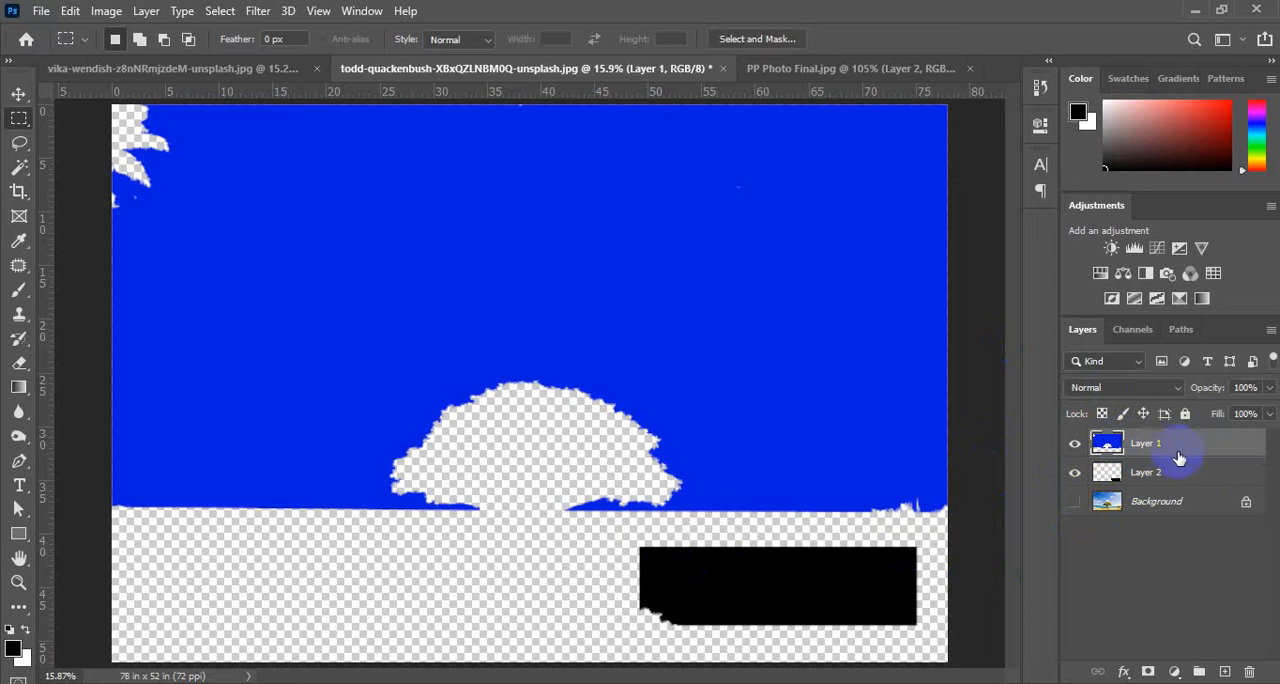
pyautogui.click(19, 167)
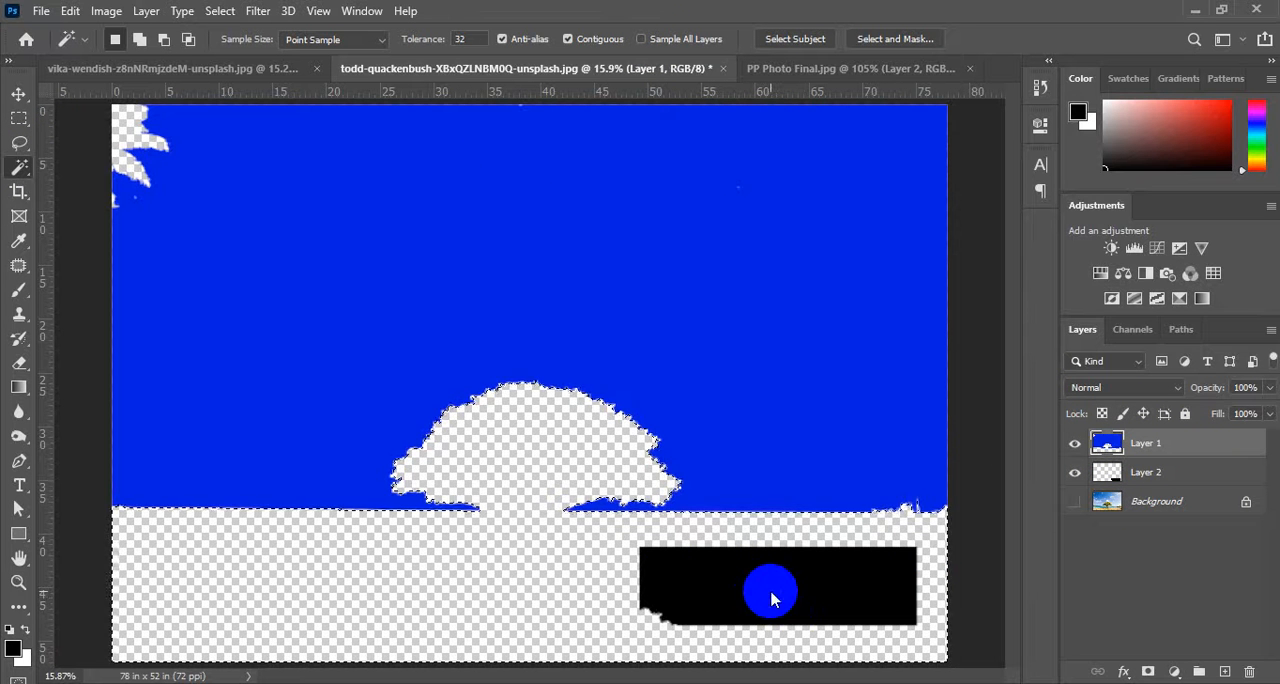
pyautogui.click(560, 583)
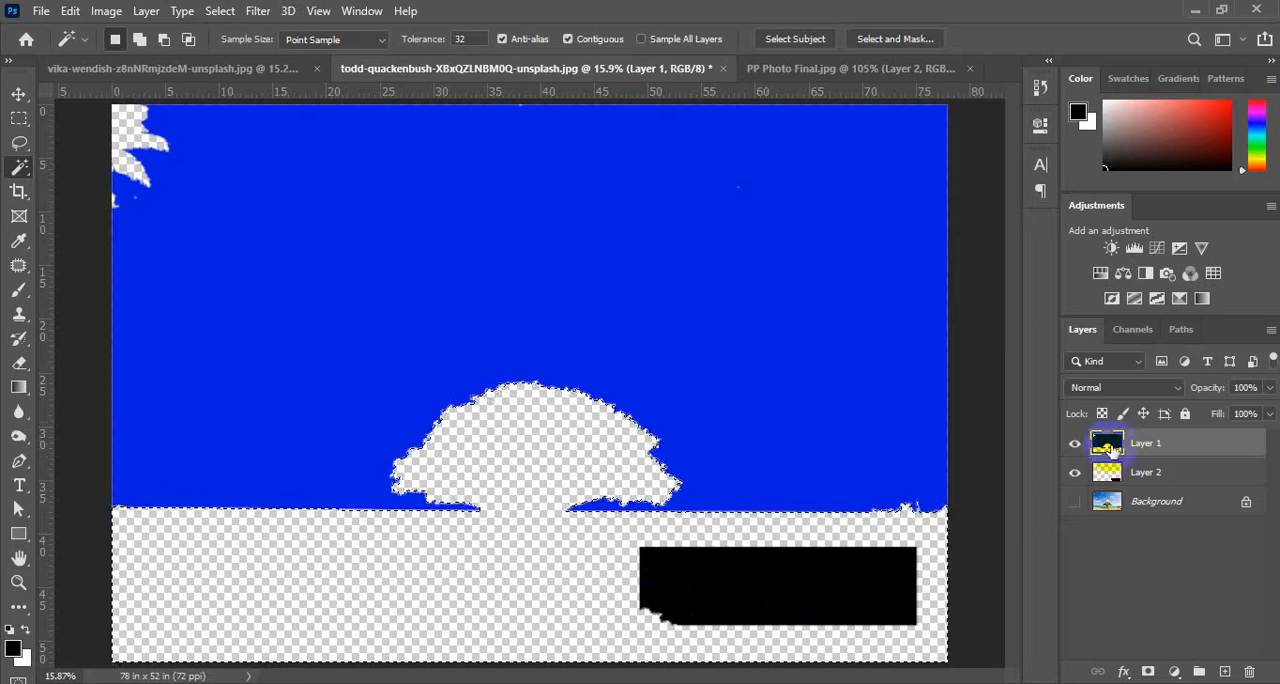
pyautogui.click(1075, 472)
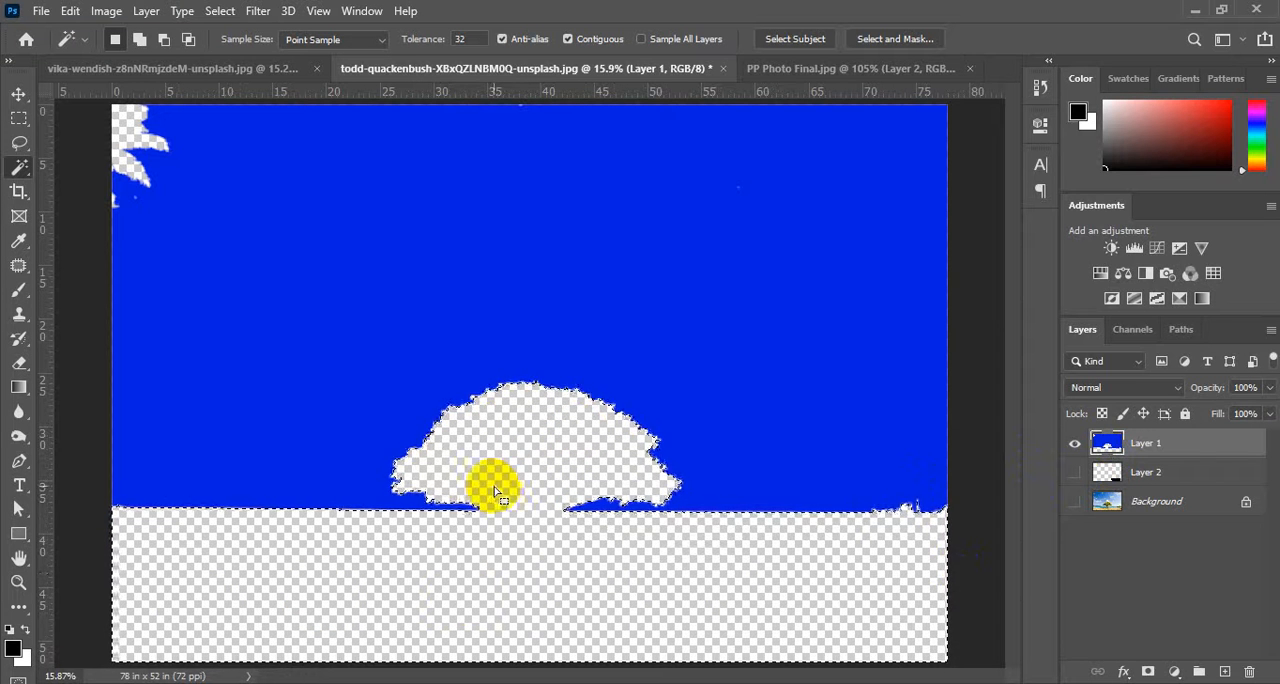
pyautogui.click(813, 478)
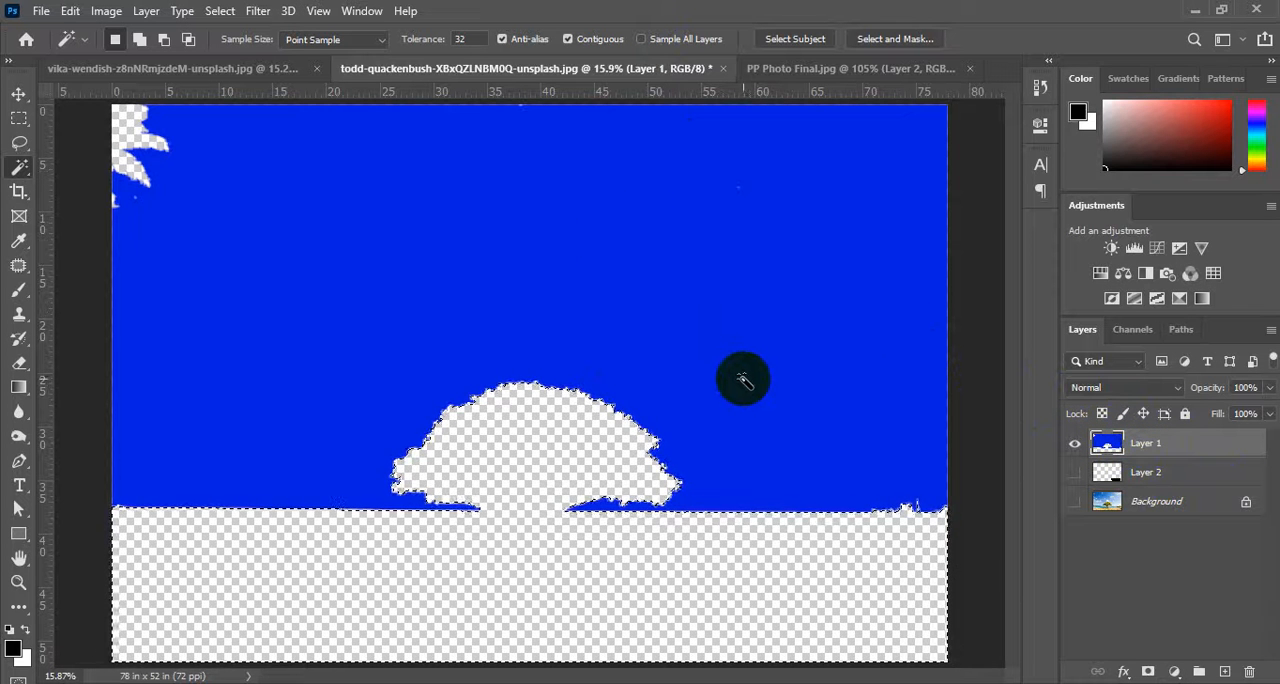
pyautogui.click(594, 560)
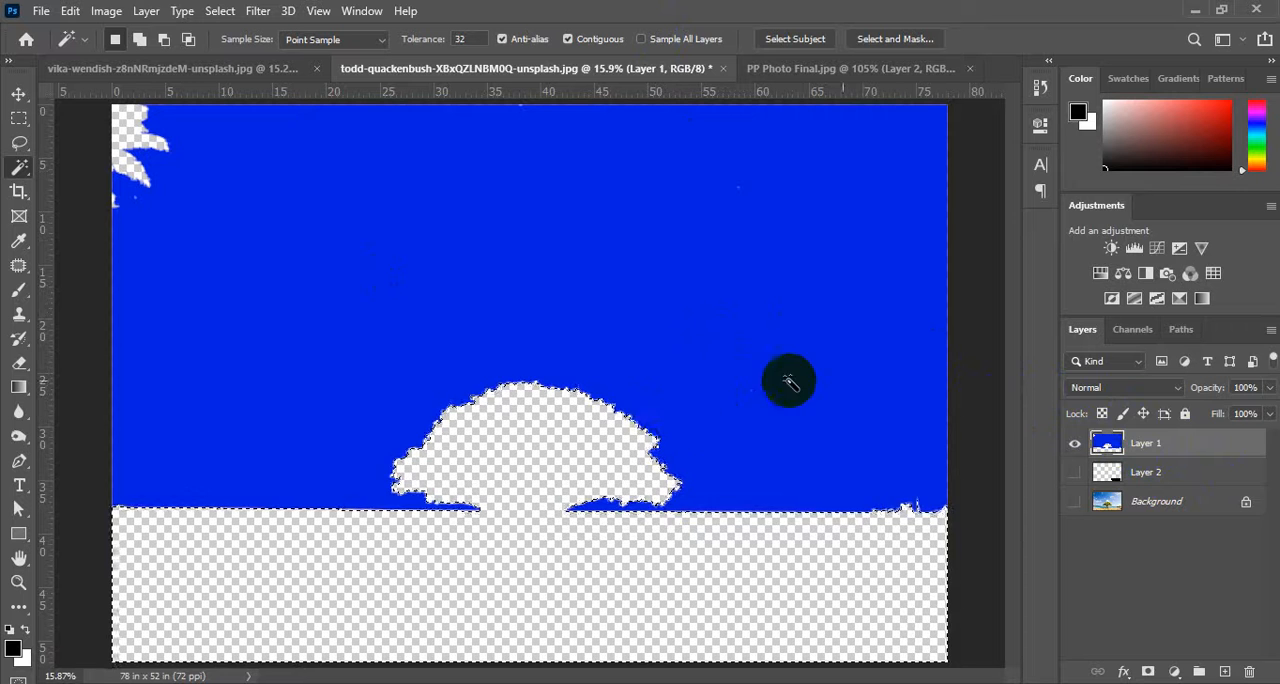
# Show Layer 2 and make it active, turn on Sample All Layers and select Layer 1's blue sky with the Magic Wand.
pyautogui.click(1116, 490)
pyautogui.click(1075, 472)
pyautogui.click(677, 521)
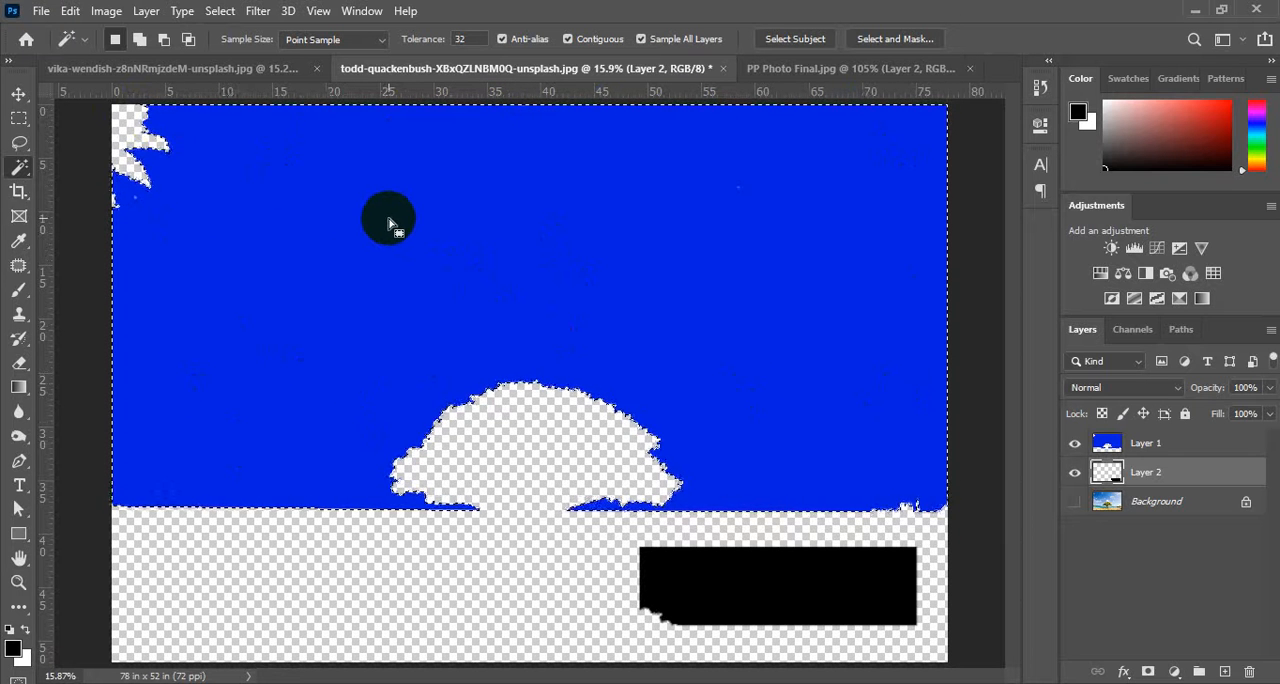
# Clear the selection, turn off Sample All Layers, select Layer 2's transparent area with the Magic Wand and check it by toggling Layer 1's visibility.
pyautogui.hotkey('ctrl', 'd')
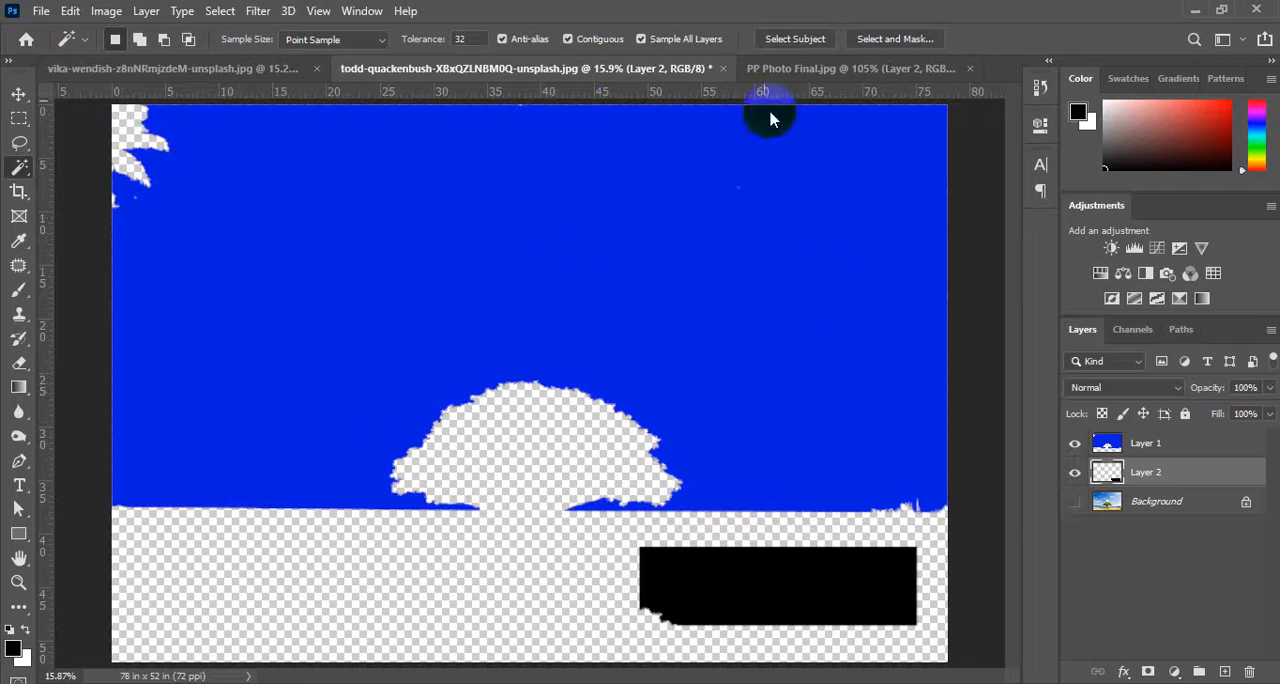
pyautogui.click(643, 41)
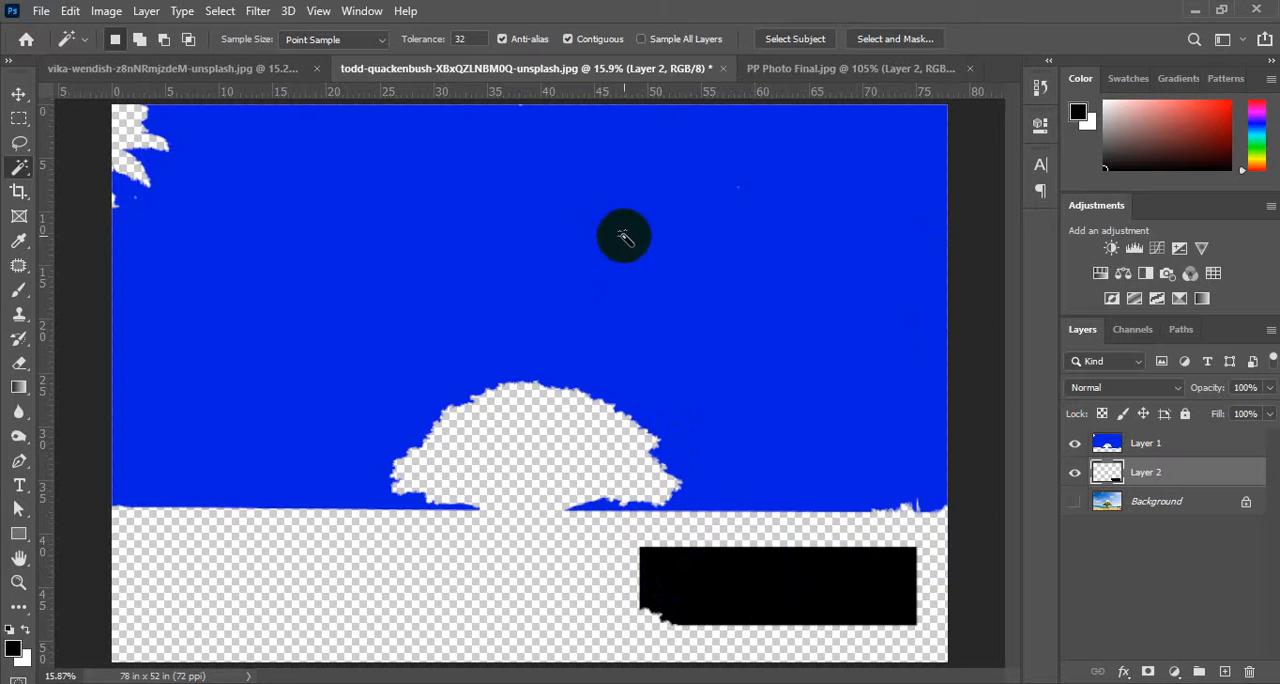
pyautogui.click(598, 338)
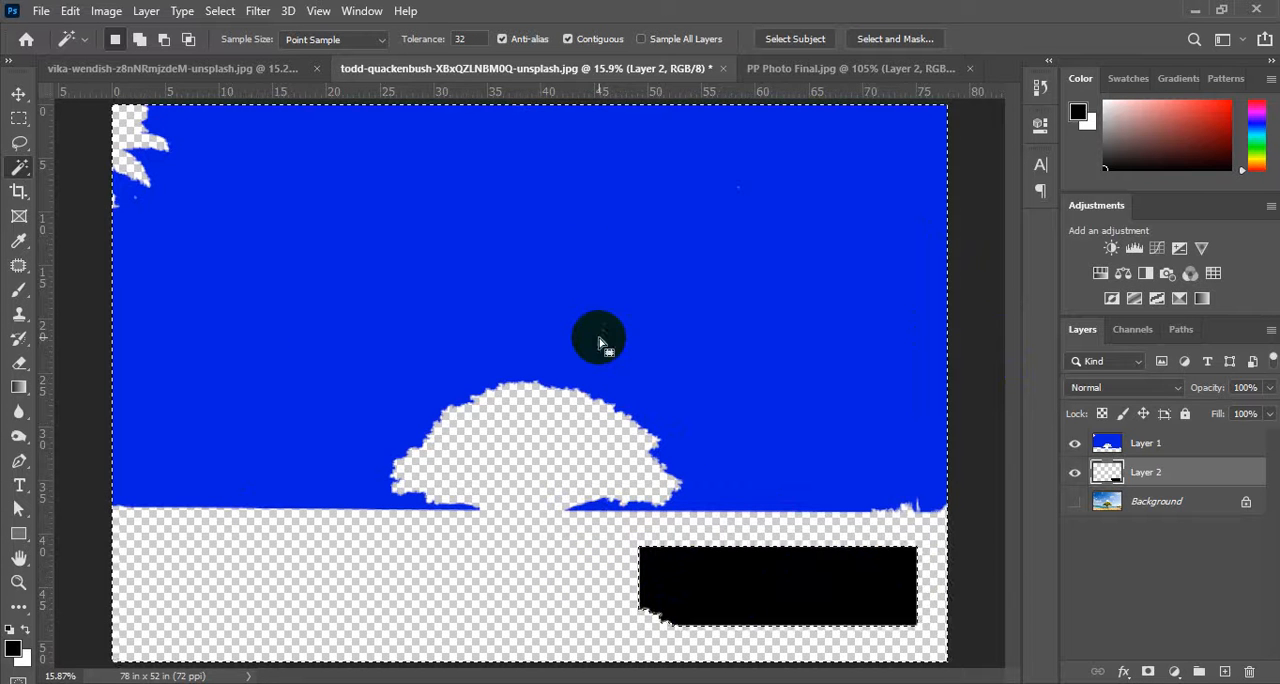
pyautogui.click(1075, 443)
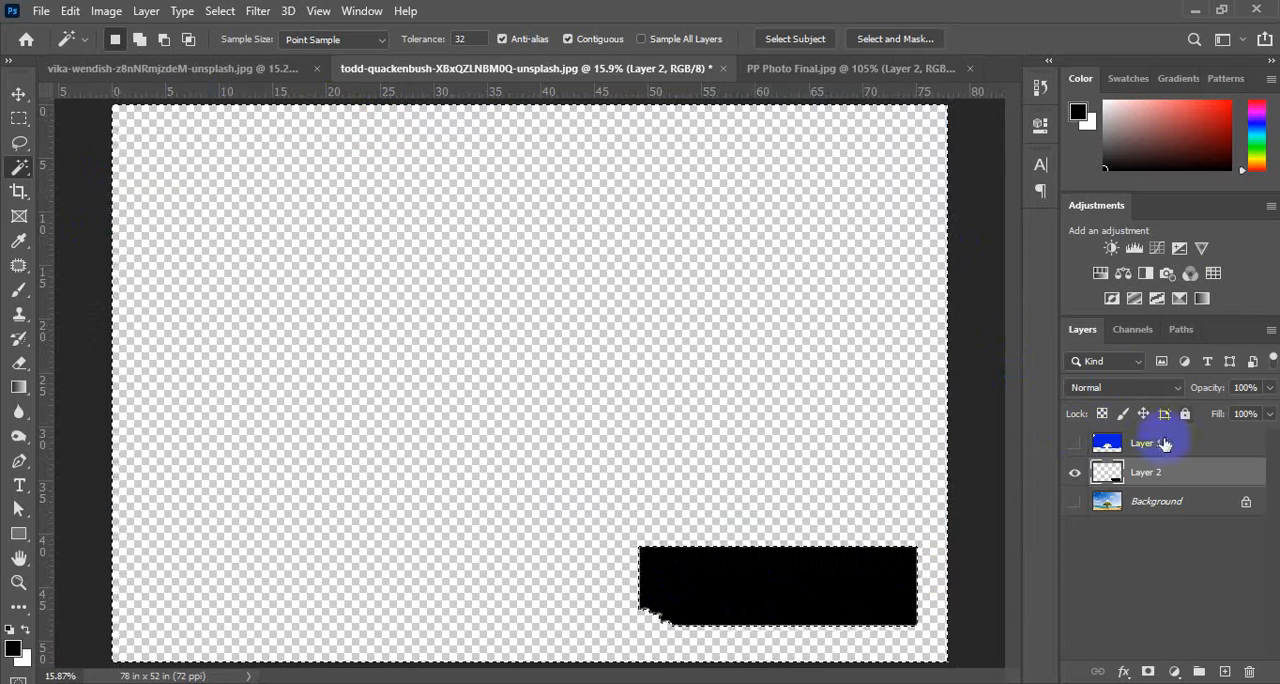
pyautogui.click(1075, 443)
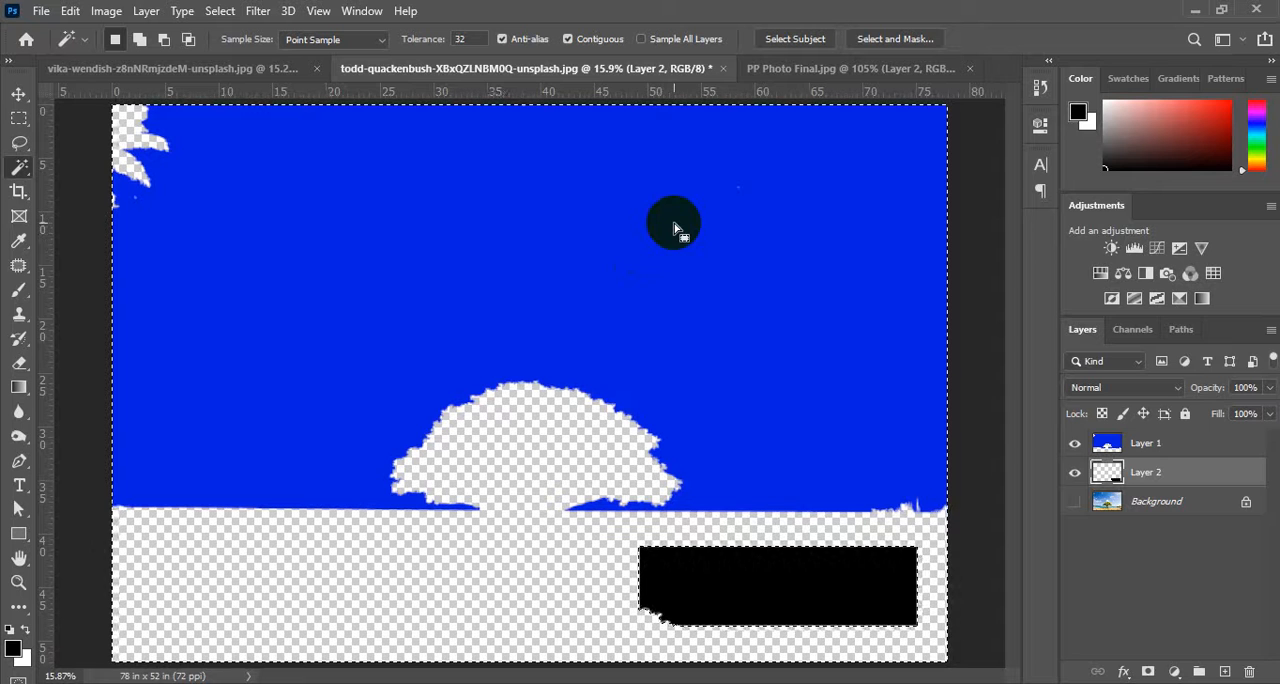
# With Sample All Layers on and Layer 2 active, select Layer 1's blue sky, check it with Layer 1 hidden and deselect.
pyautogui.hotkey('ctrl', 'd')
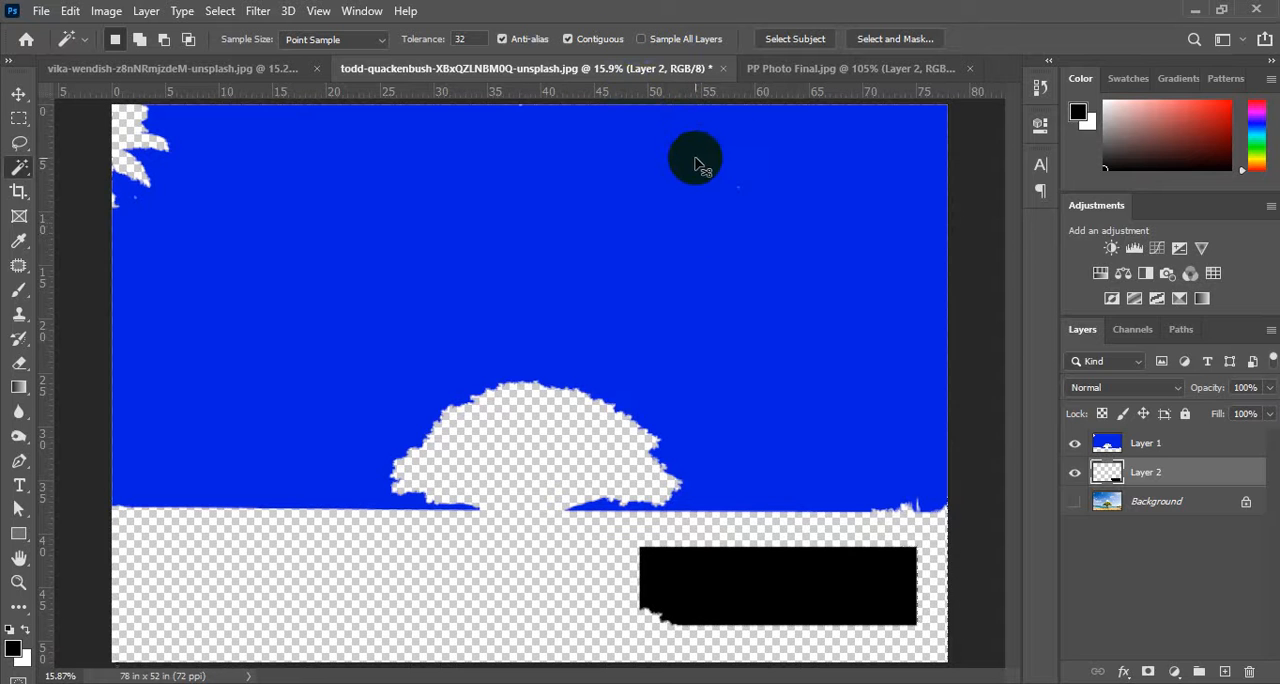
pyautogui.click(641, 39)
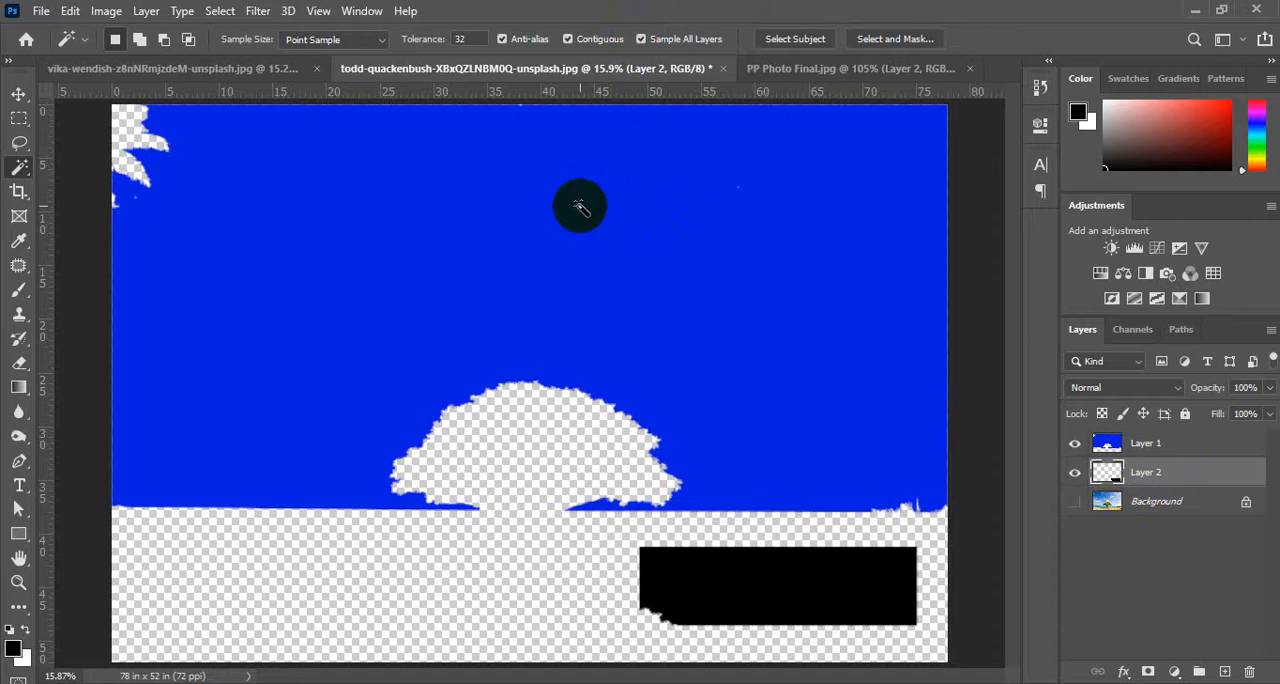
pyautogui.click(471, 218)
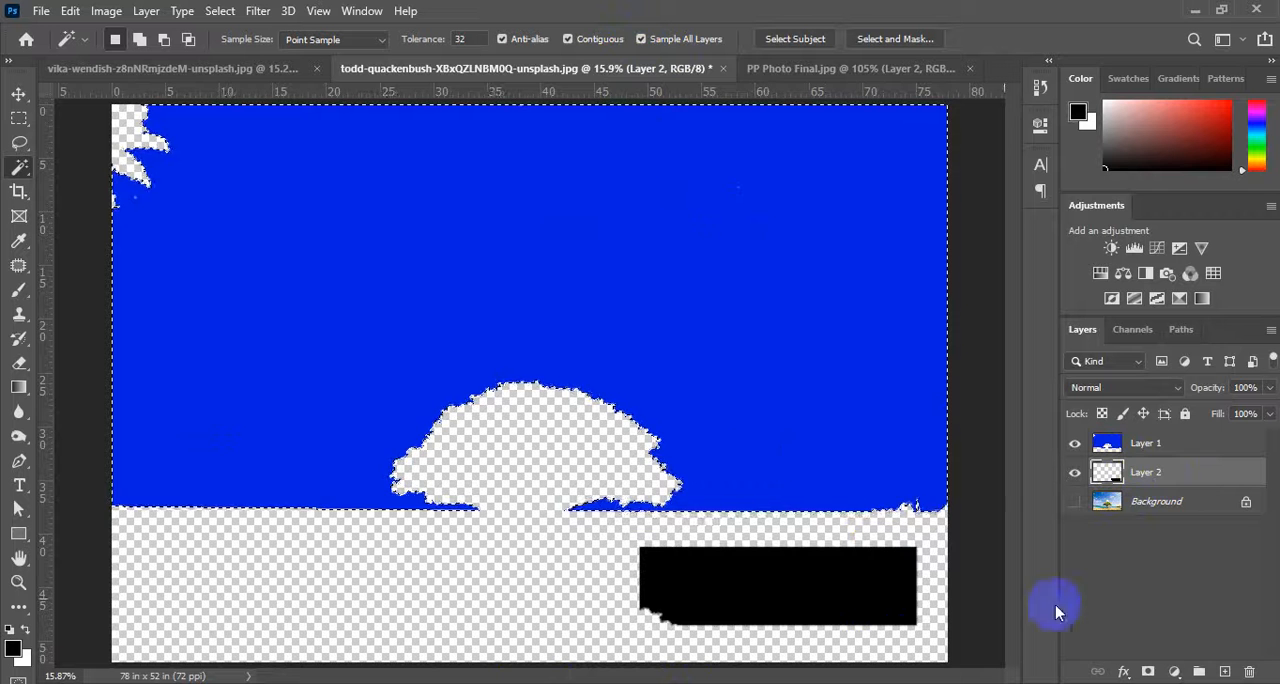
pyautogui.click(1120, 478)
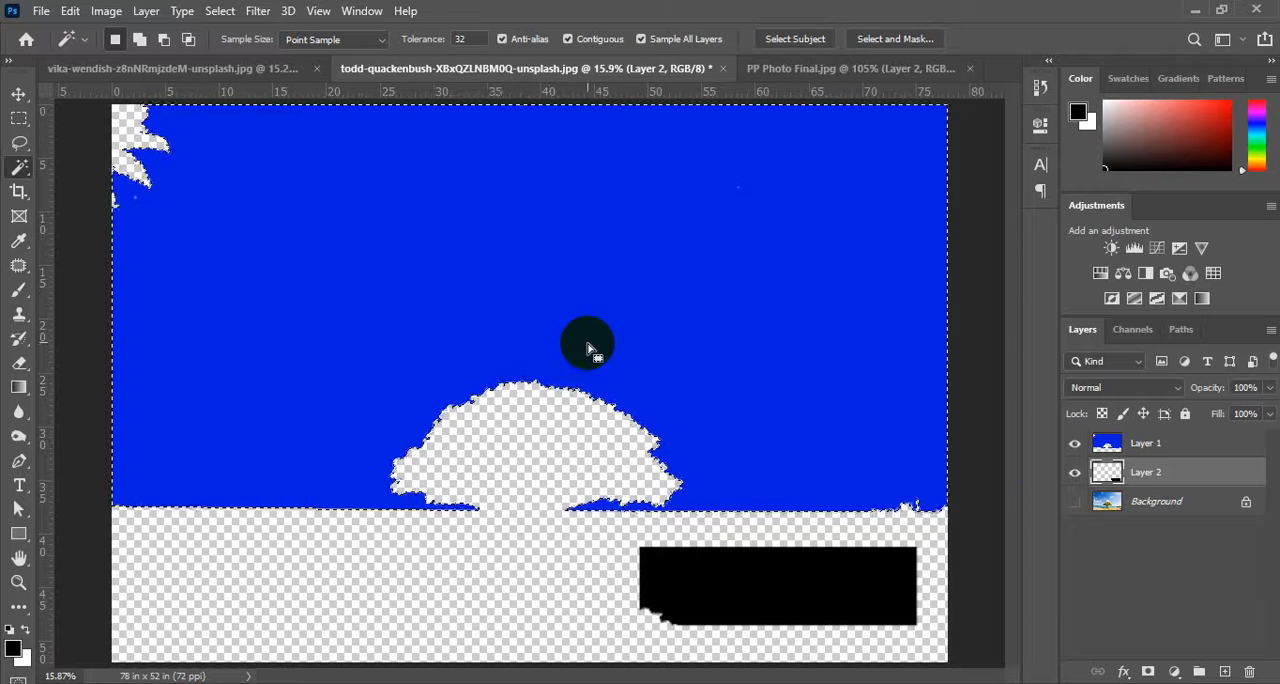
pyautogui.click(1075, 444)
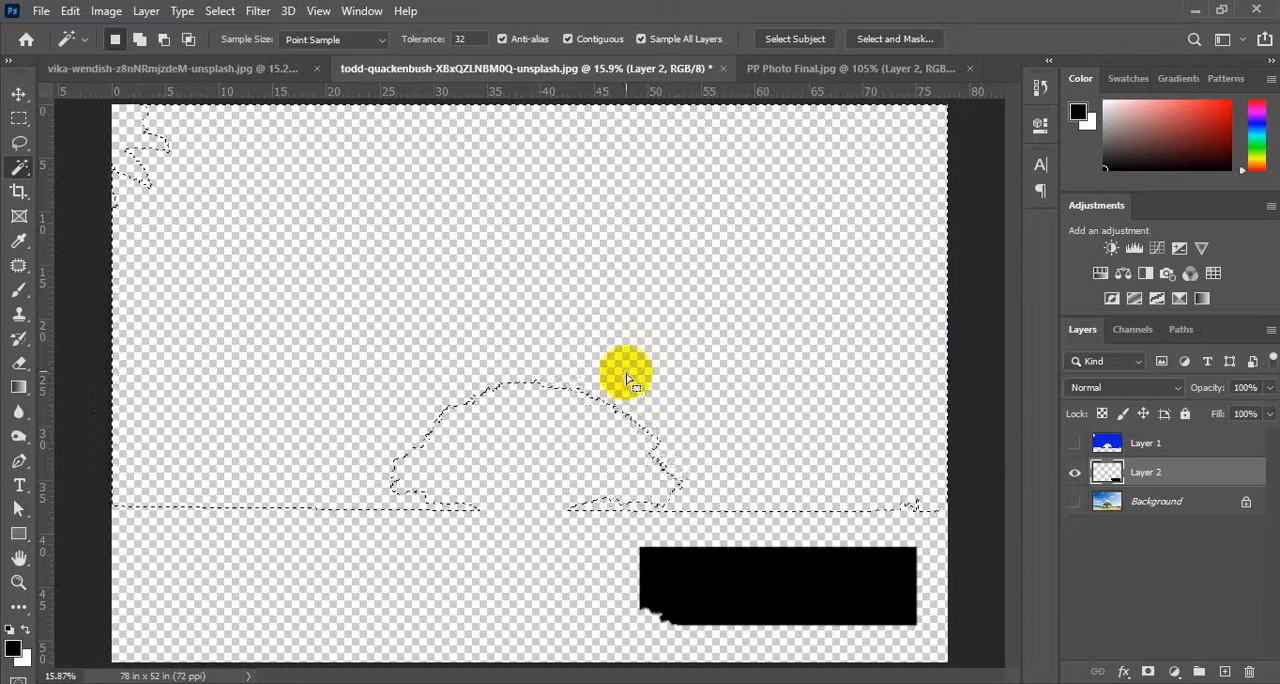
pyautogui.hotkey('ctrl', 'd')
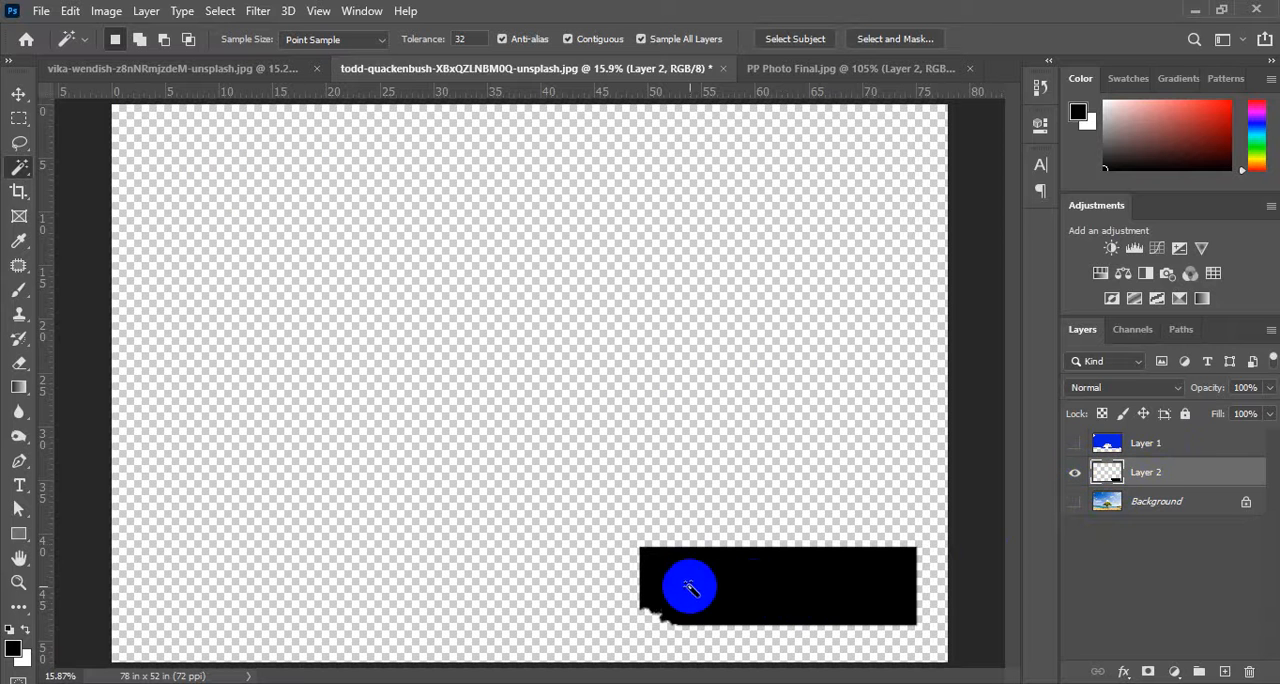
# Select Layer 2's transparent area around the black patch, fill it with a muted red foreground colour and deselect.
pyautogui.keyDown('ctrl'); pyautogui.click(759, 587); pyautogui.keyUp('ctrl')
pyautogui.keyDown('ctrl'); pyautogui.click(1107, 472); pyautogui.keyUp('ctrl')
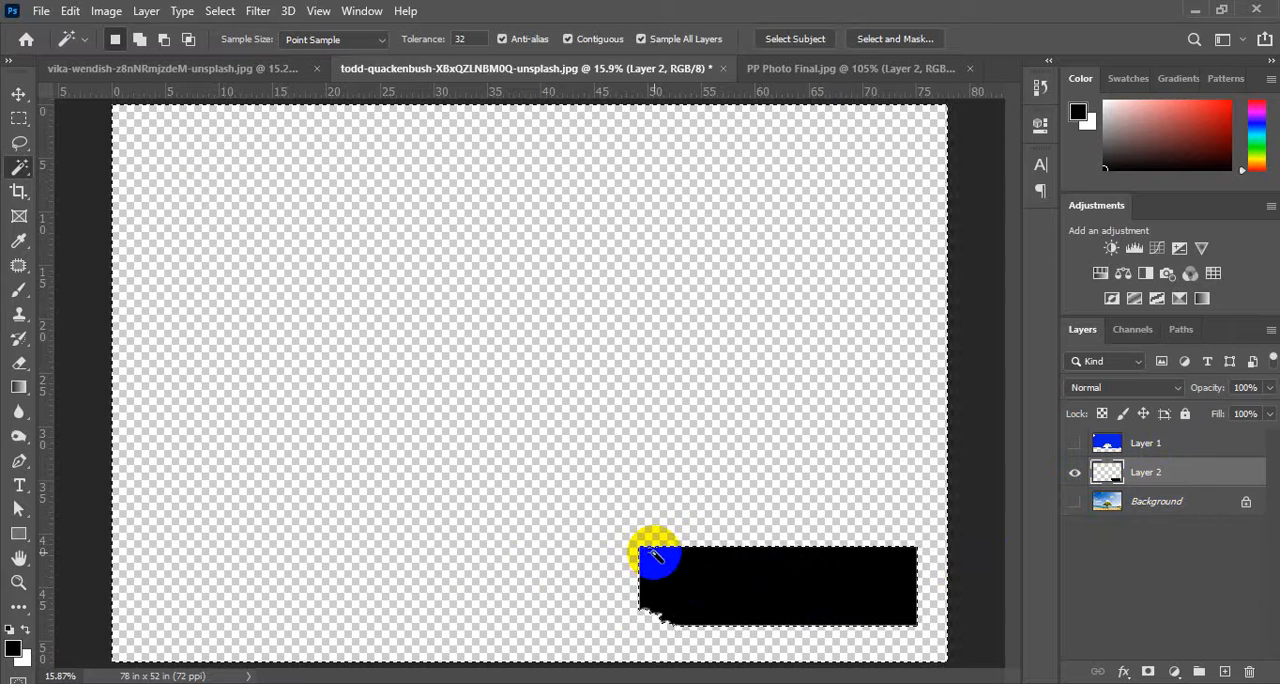
pyautogui.hotkey('ctrl', 'shift', 'i')
pyautogui.click(13, 648)
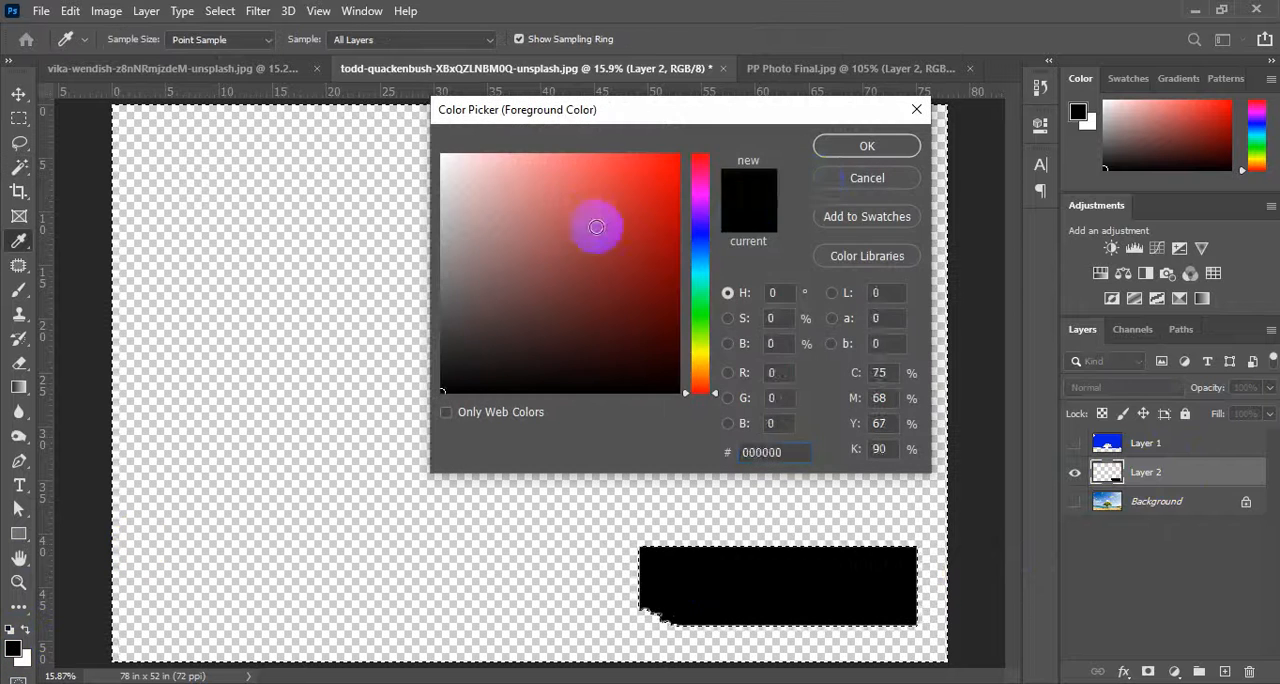
pyautogui.click(572, 205)
pyautogui.click(846, 147)
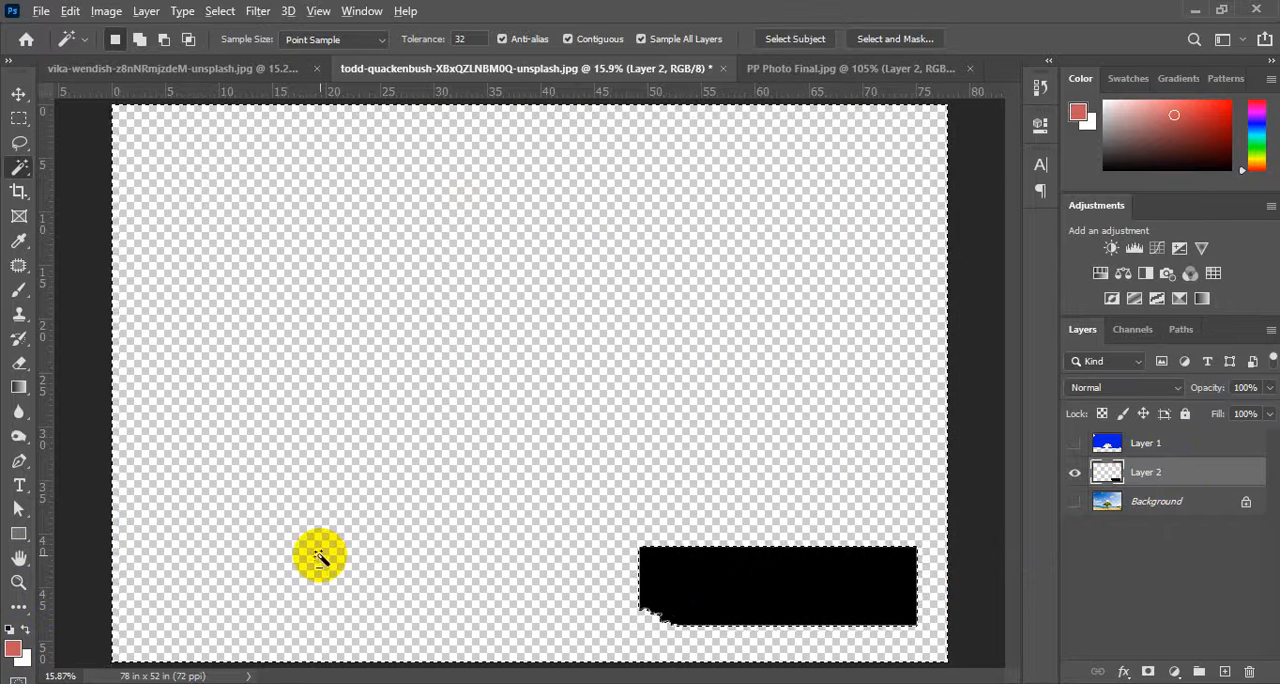
pyautogui.hotkey('alt', 'BackSpace')
pyautogui.click(19, 93)
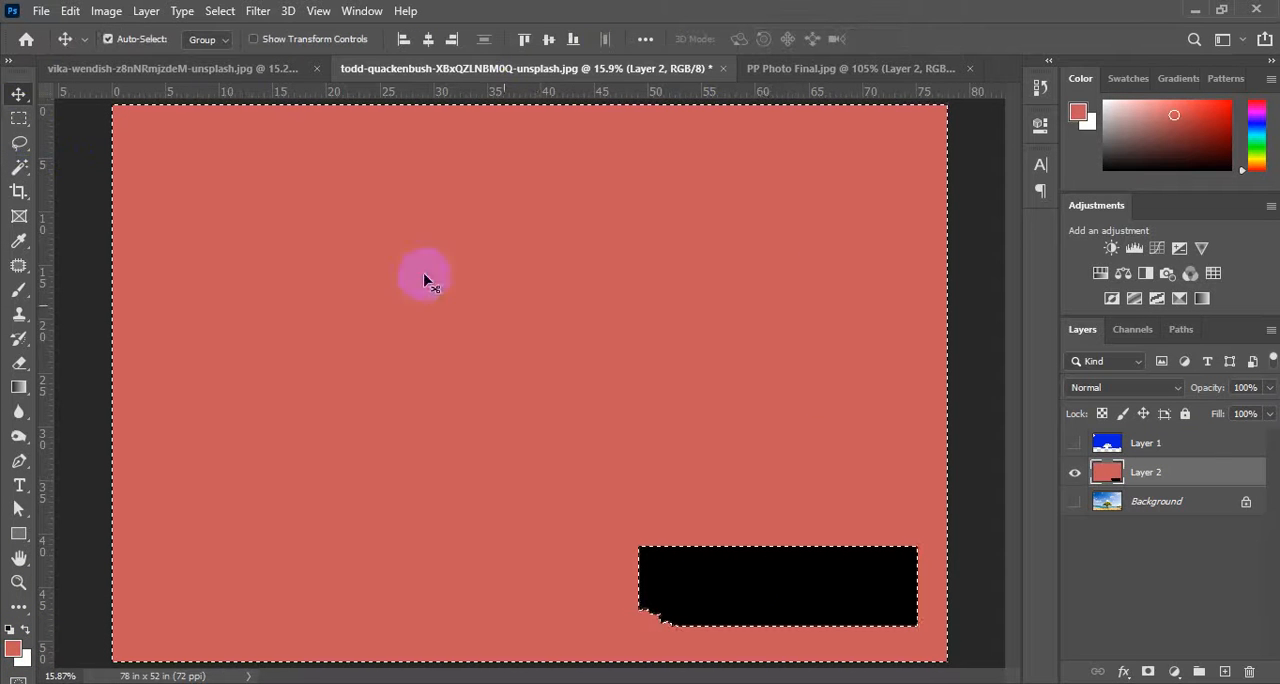
pyautogui.hotkey('ctrl', 'd')
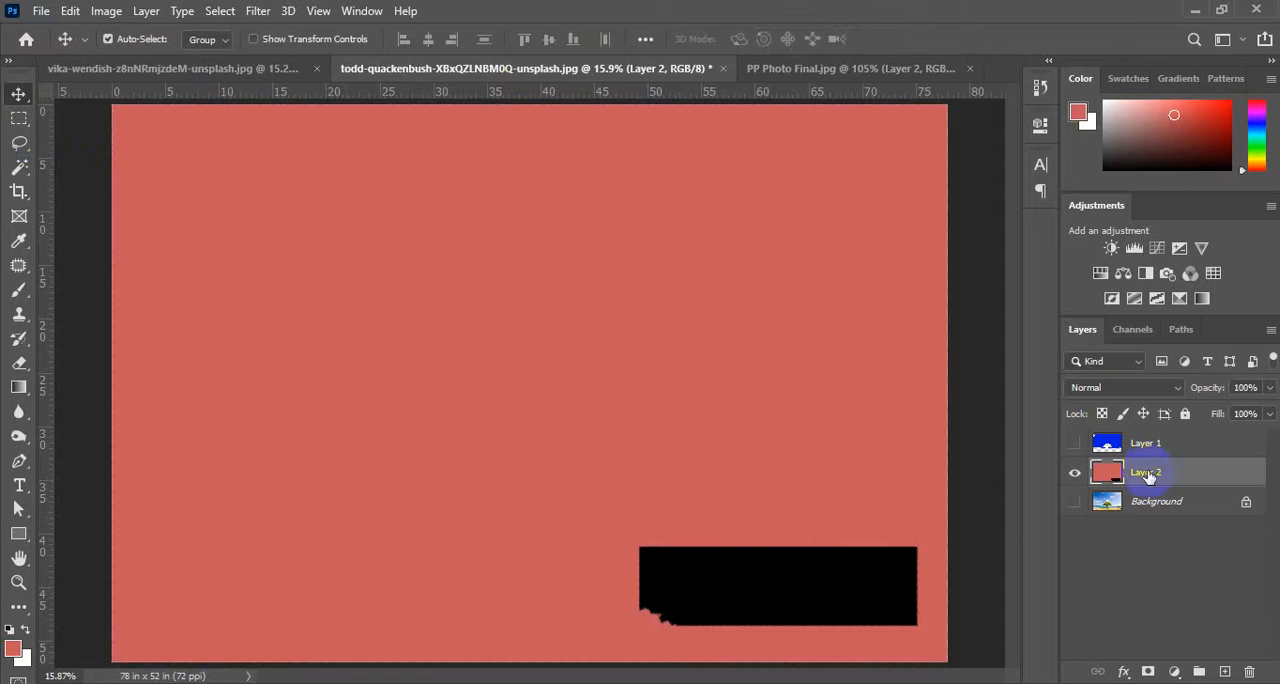
# With Sample All Layers off, Magic Wand Layer 2's red area through Layer 1's sky and check it with Layer 1 hidden.
pyautogui.click(19, 166)
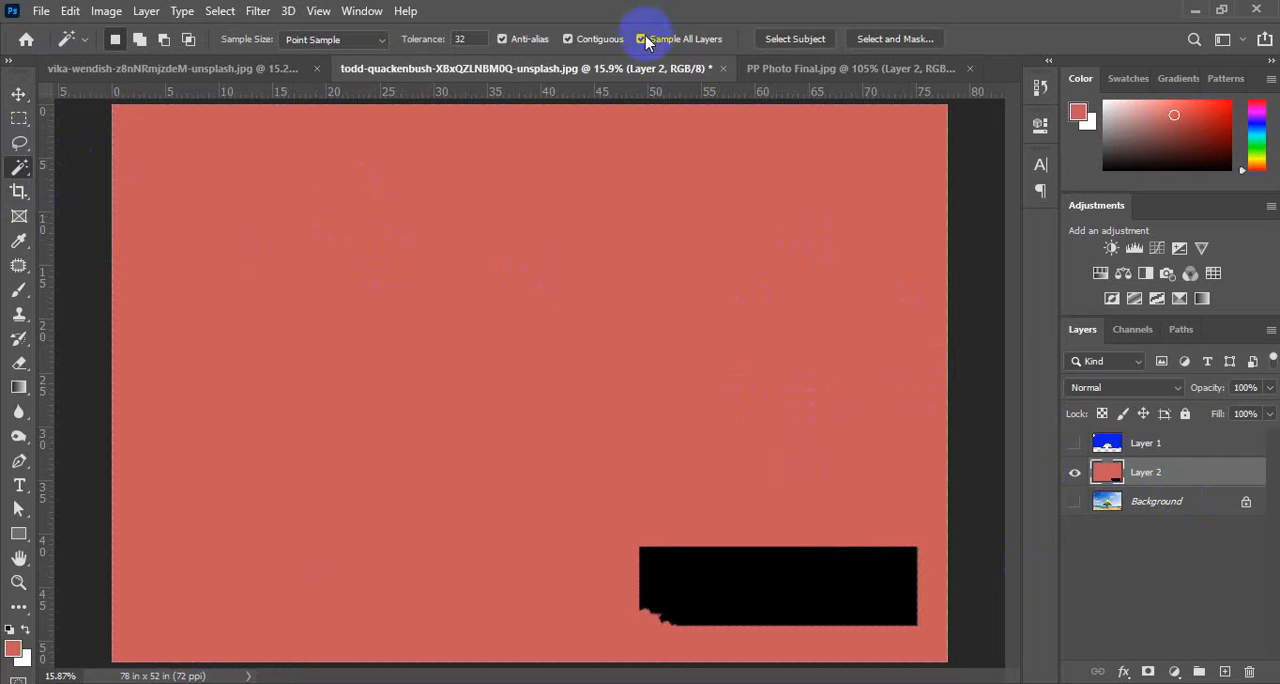
pyautogui.click(1075, 444)
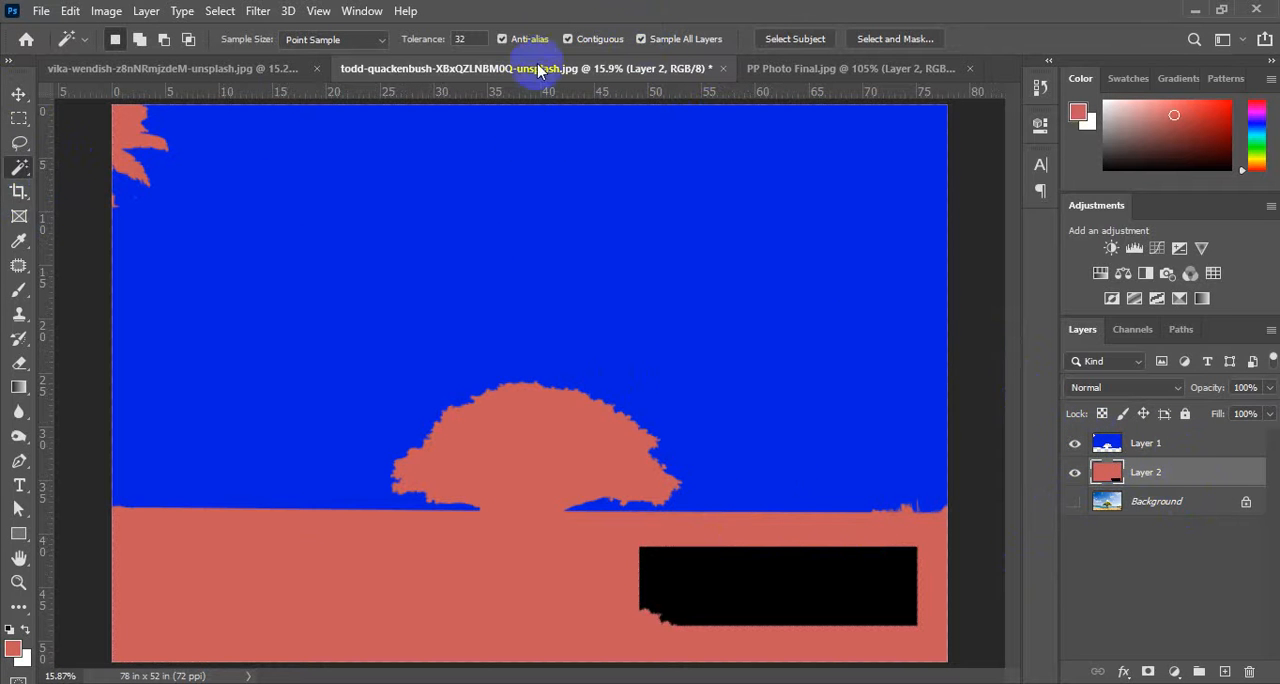
pyautogui.click(641, 39)
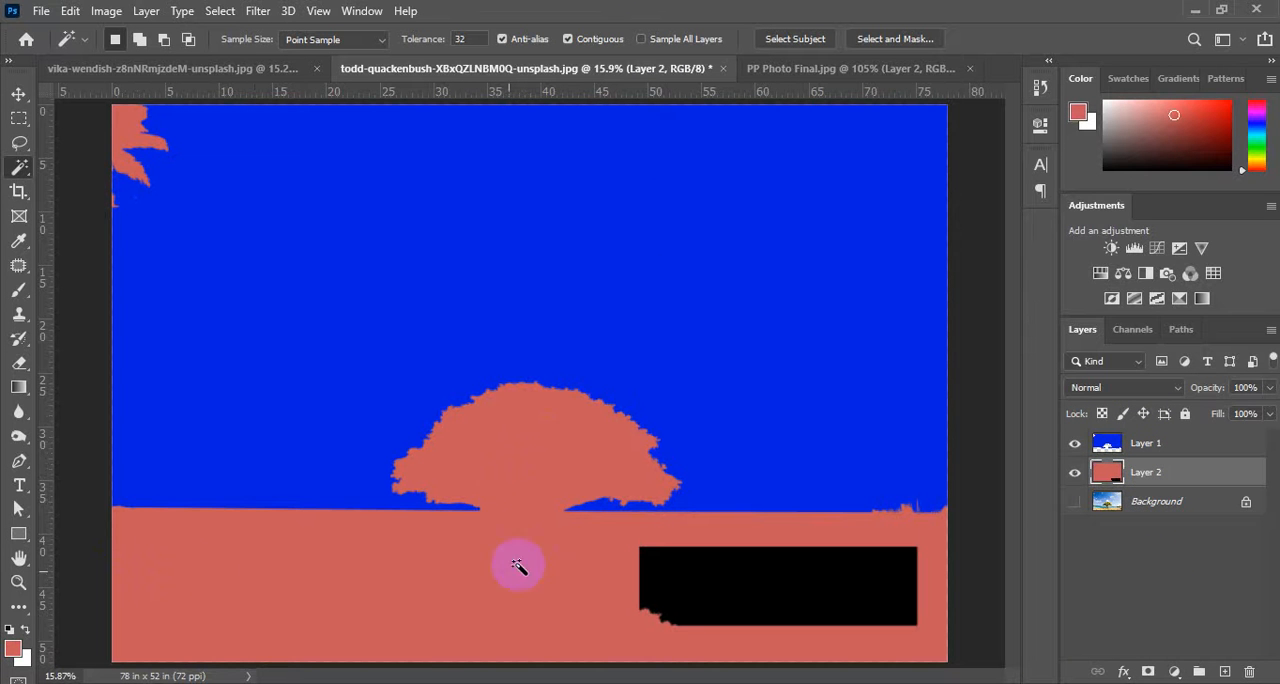
pyautogui.click(1075, 443)
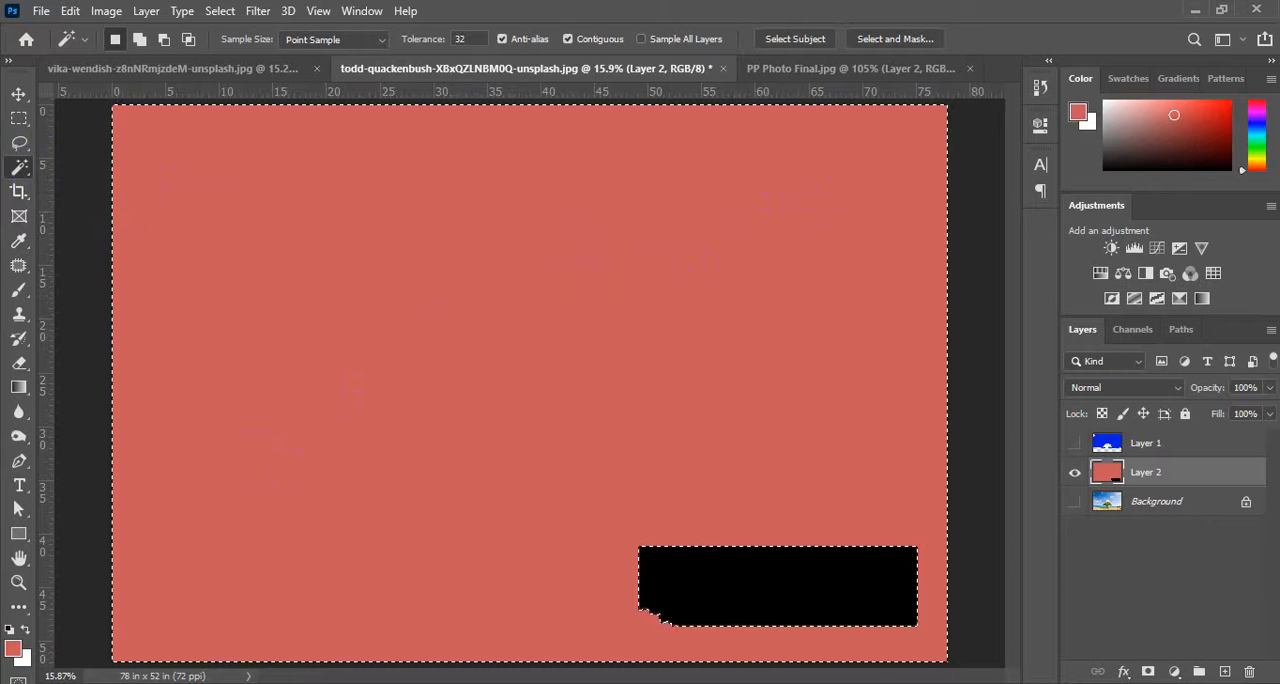
# Switch to Google Meet, admit the participant waiting to join the call and return to Photoshop.
pyautogui.click(571, 596)
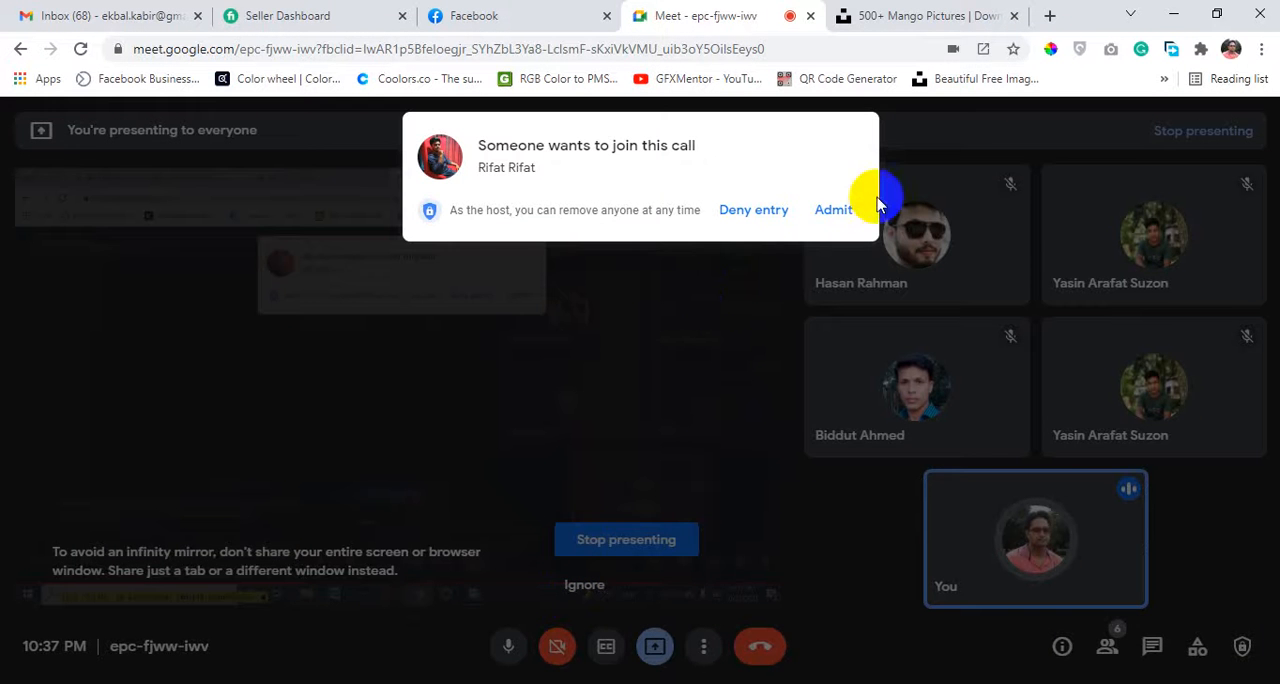
pyautogui.click(840, 209)
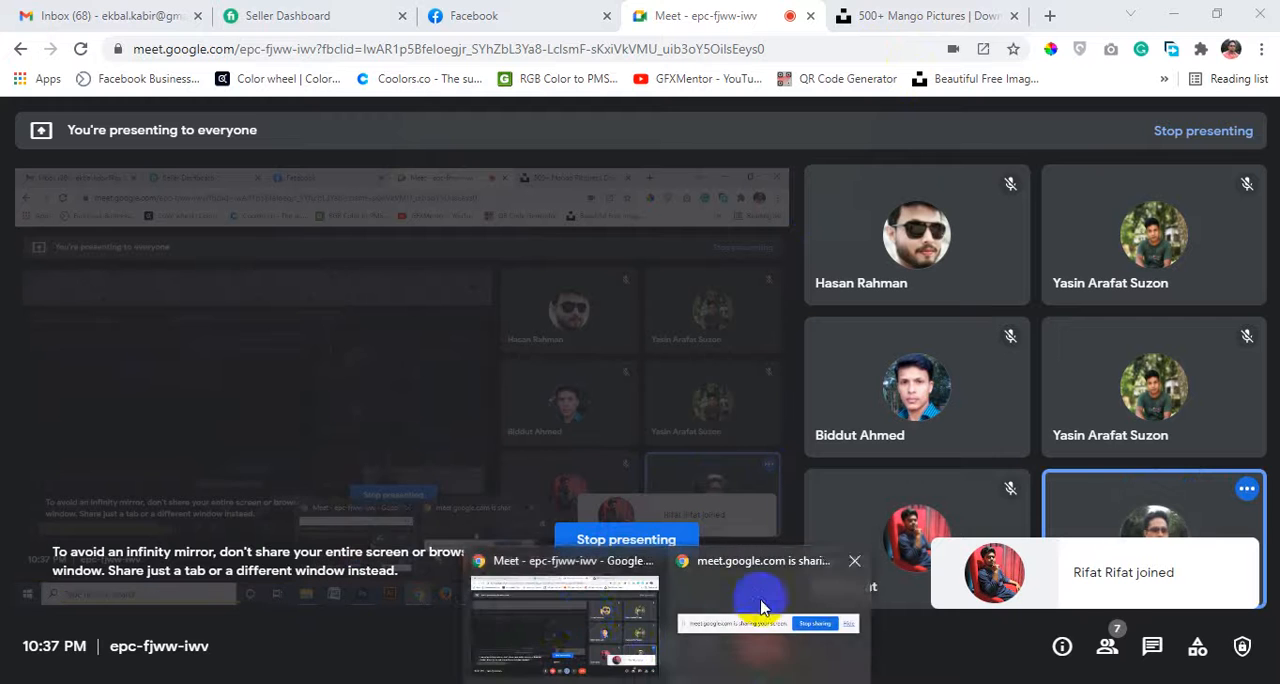
pyautogui.click(576, 683)
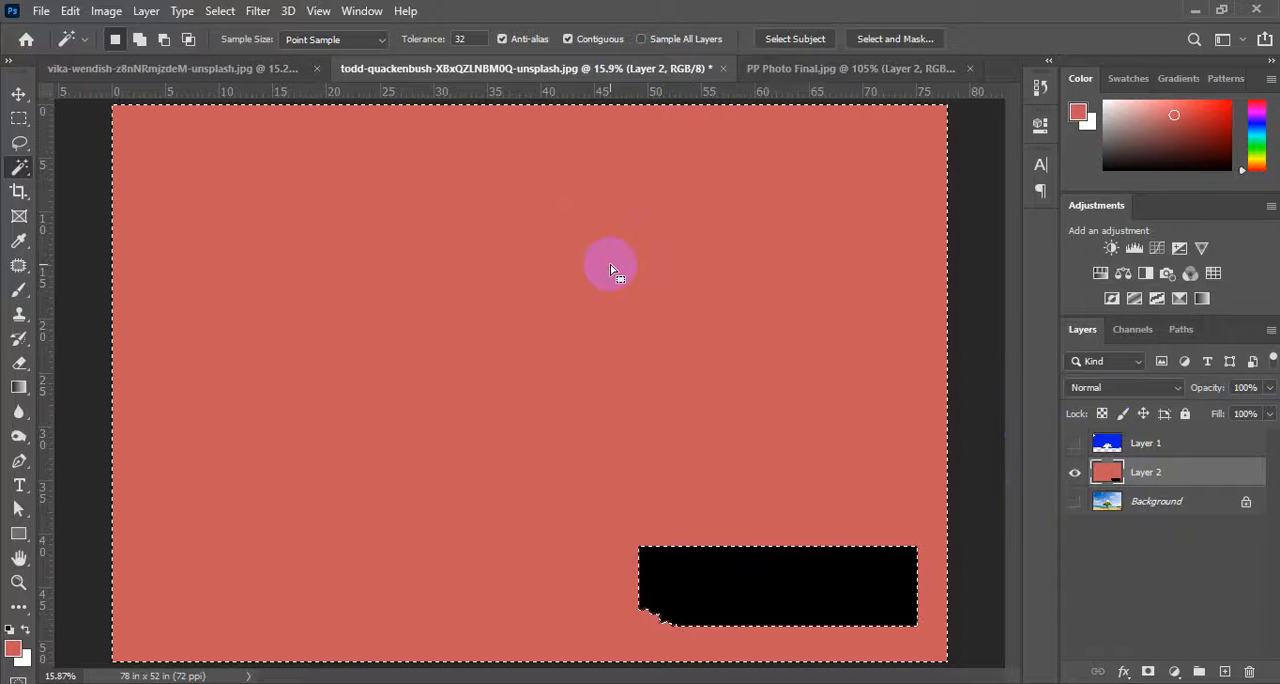
# Show Layer 1, turn on Sample All Layers and replace the selection with the blue sky while Layer 2 stays active.
pyautogui.click(1075, 443)
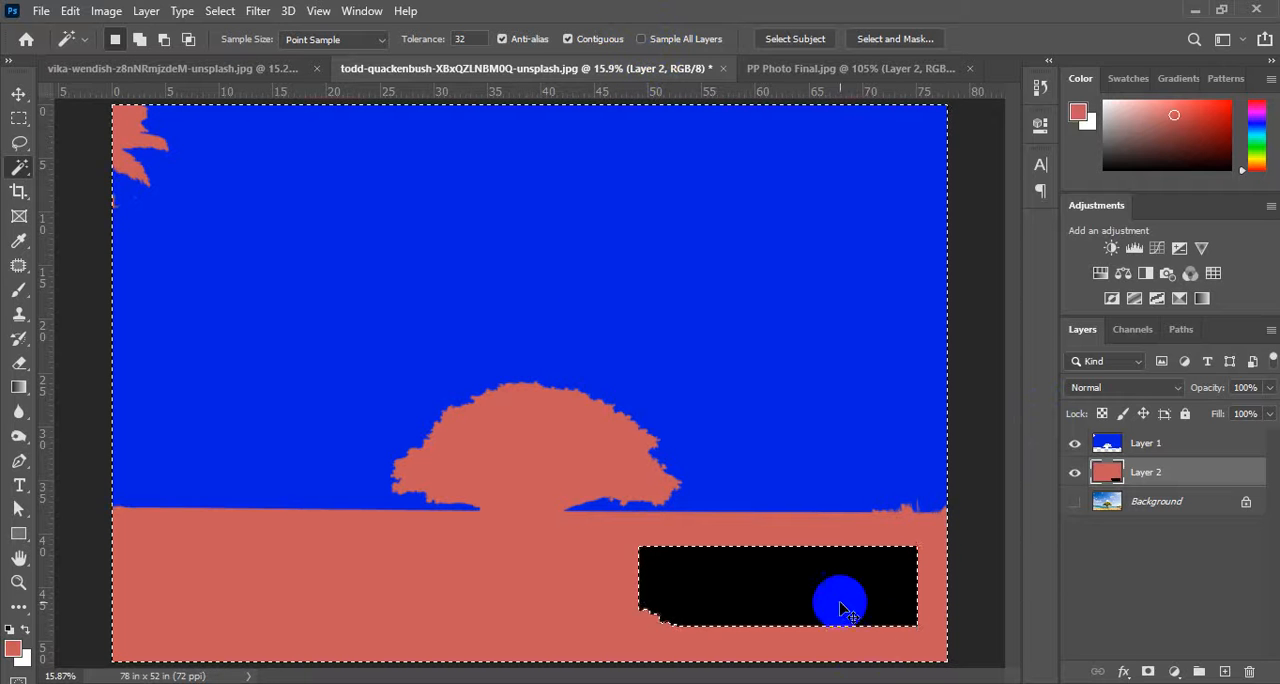
pyautogui.hotkey('ctrl', 'd')
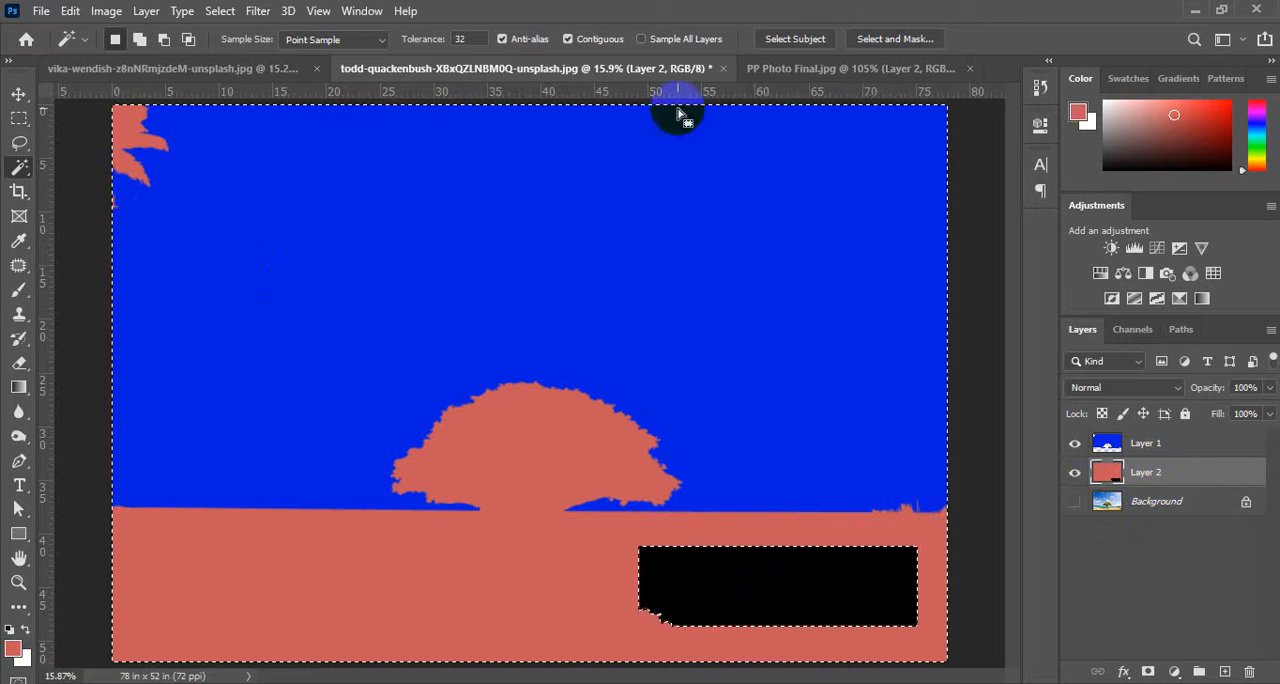
pyautogui.click(640, 38)
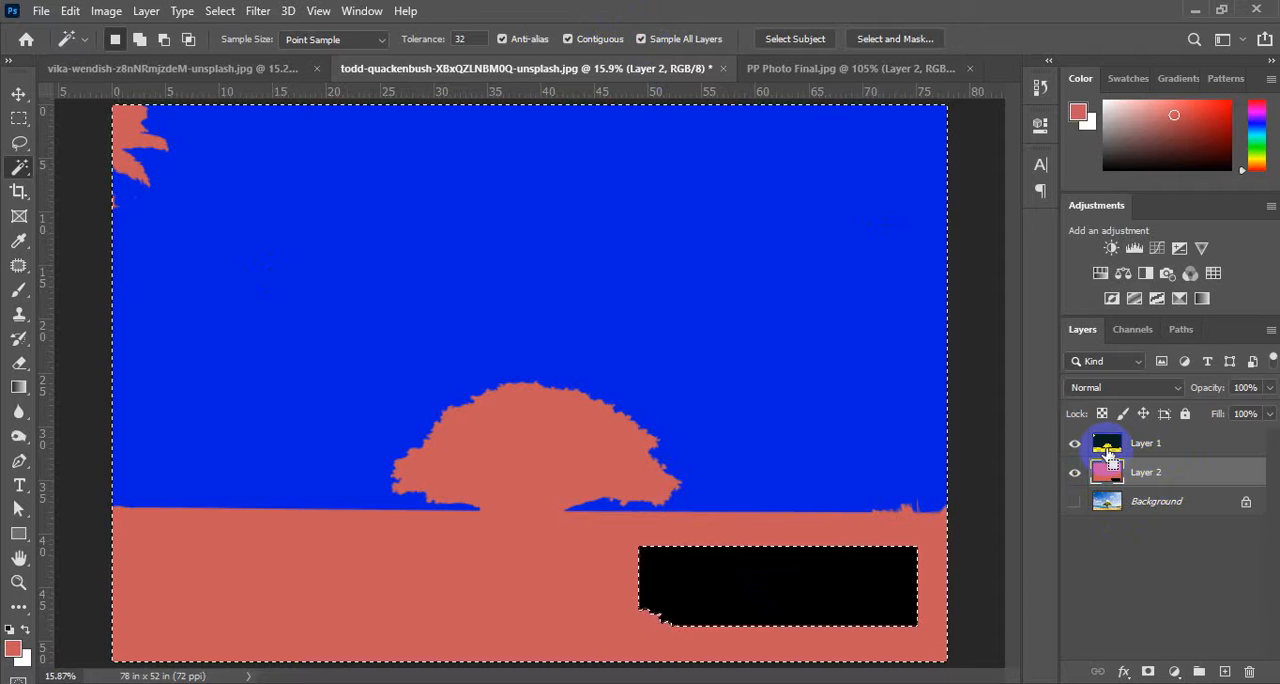
pyautogui.hotkey('ctrl', 'd')
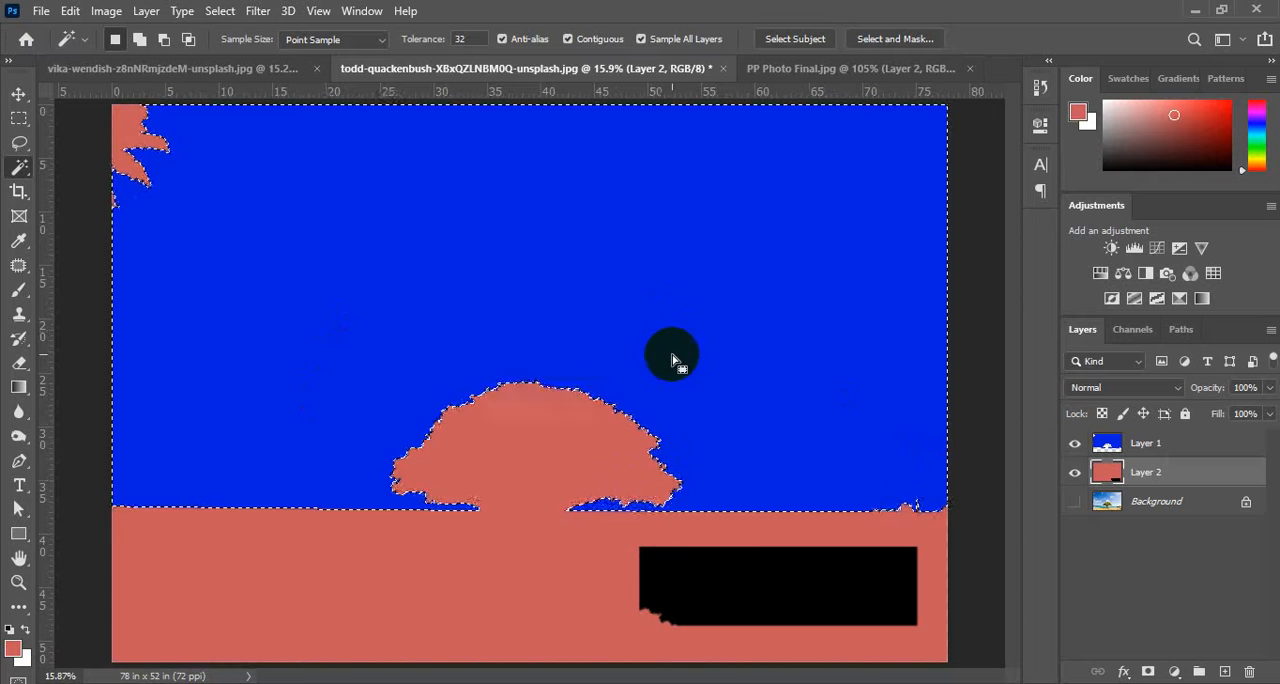
# Turn off Sample All Layers, clear the sky selection and switch to the Quick Selection tool.
pyautogui.click(641, 39)
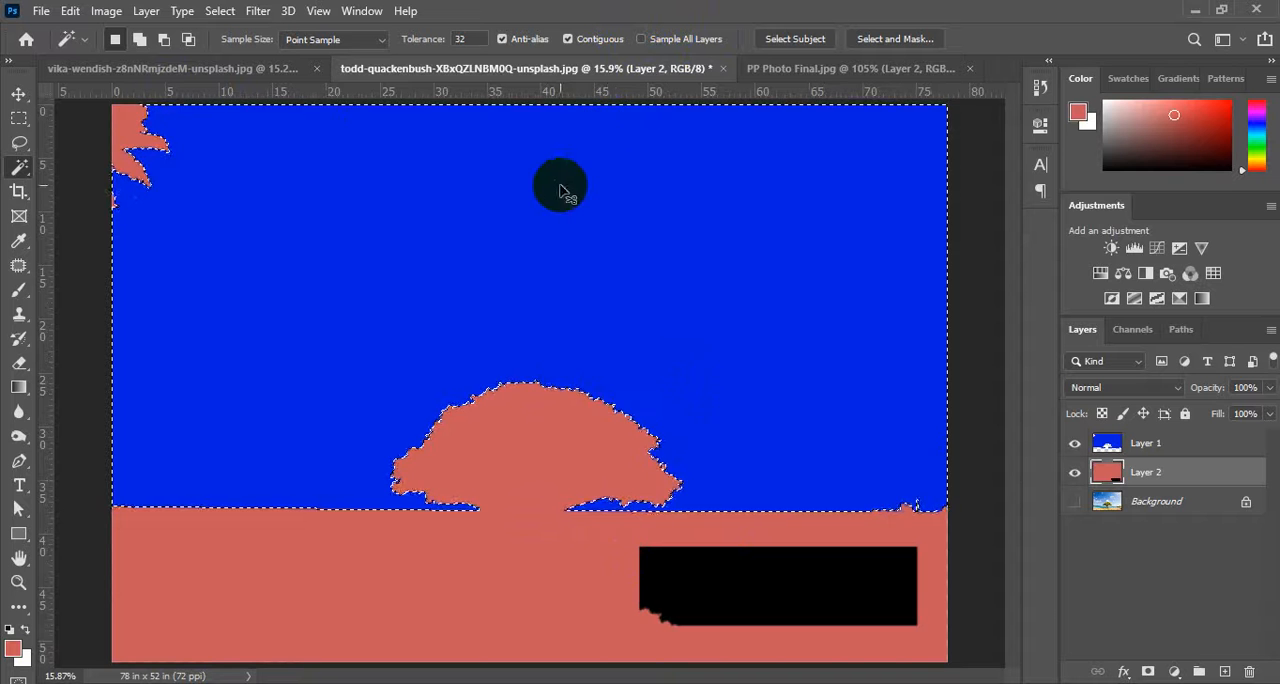
pyautogui.hotkey('ctrl', 'd')
pyautogui.rightClick(20, 170)
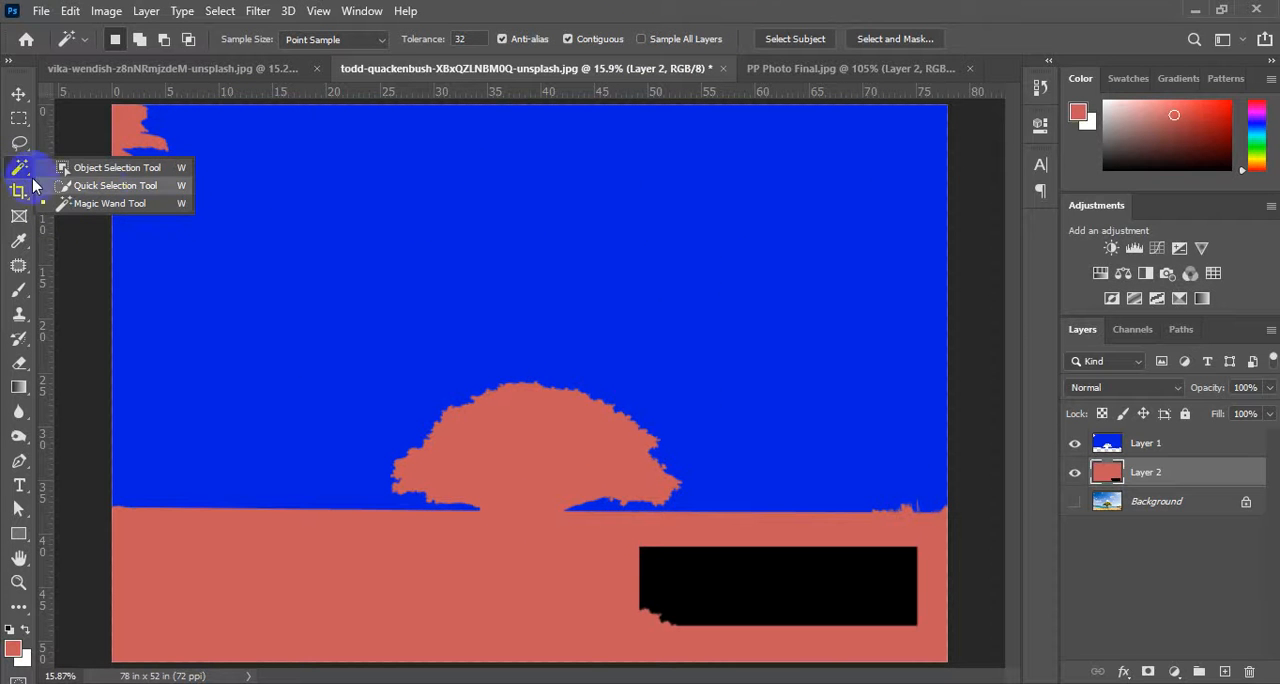
pyautogui.click(115, 186)
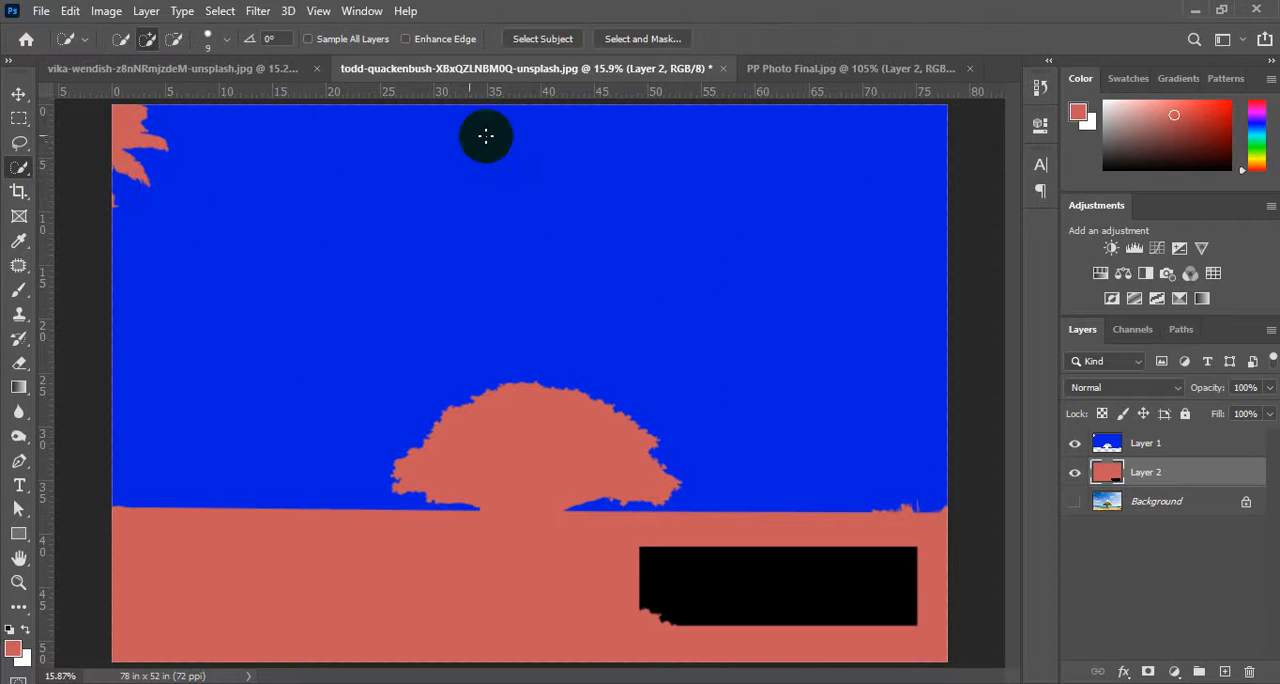
# Bring up the vika-wendish photo and examine the outlines and inner gaps of the copper paper rings up close.
pyautogui.click(265, 70)
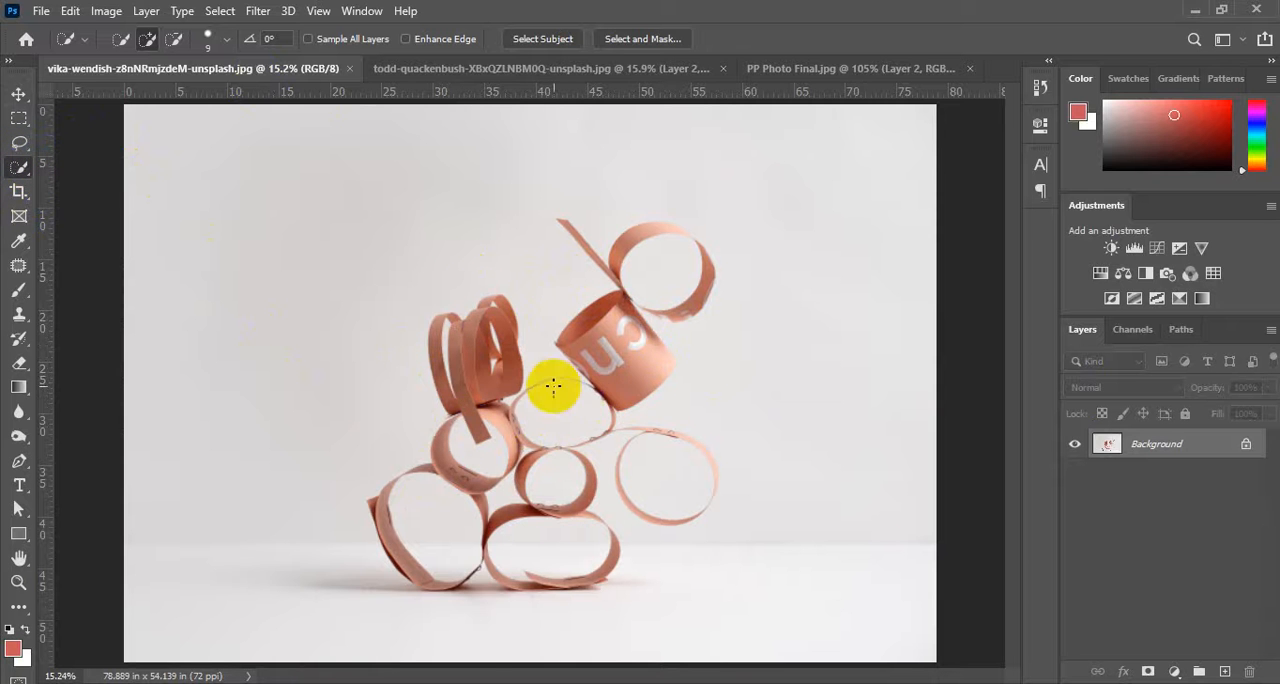
pyautogui.scroll(4, 484, 371)
pyautogui.scroll(-4, 477, 372)
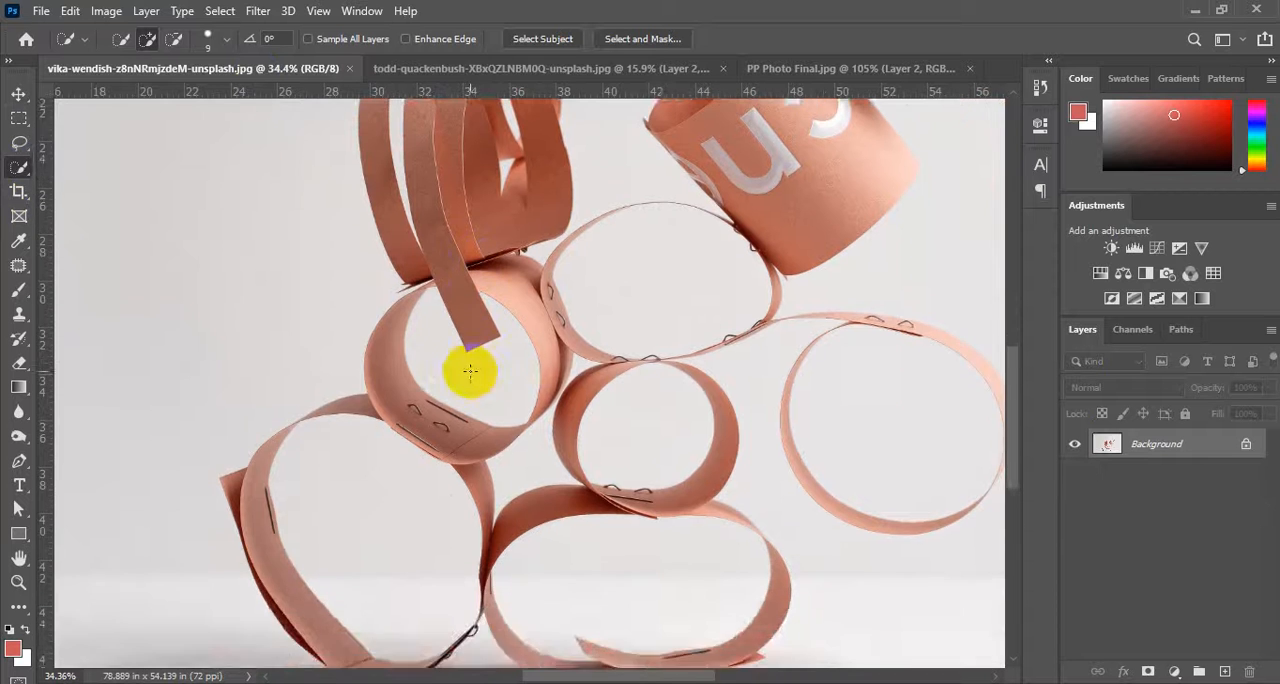
pyautogui.scroll(3, 420, 346)
pyautogui.scroll(1, 405, 336)
pyautogui.scroll(-4, 414, 359)
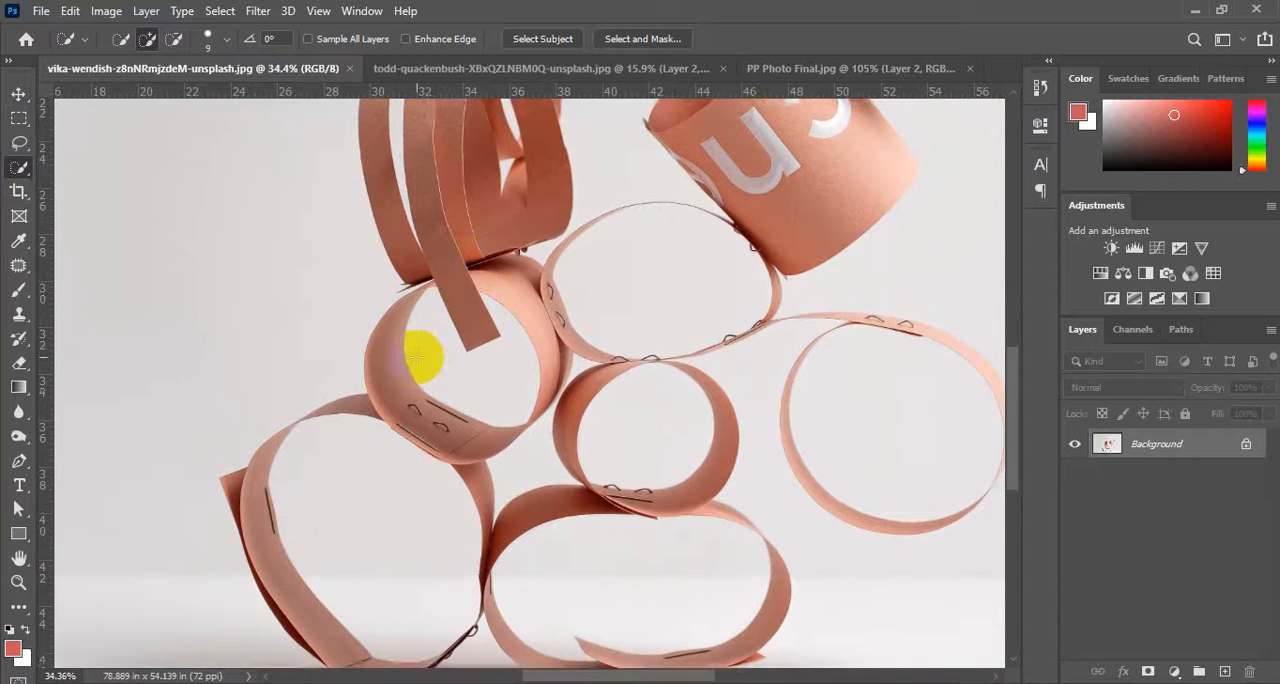
pyautogui.scroll(-2, 420, 357)
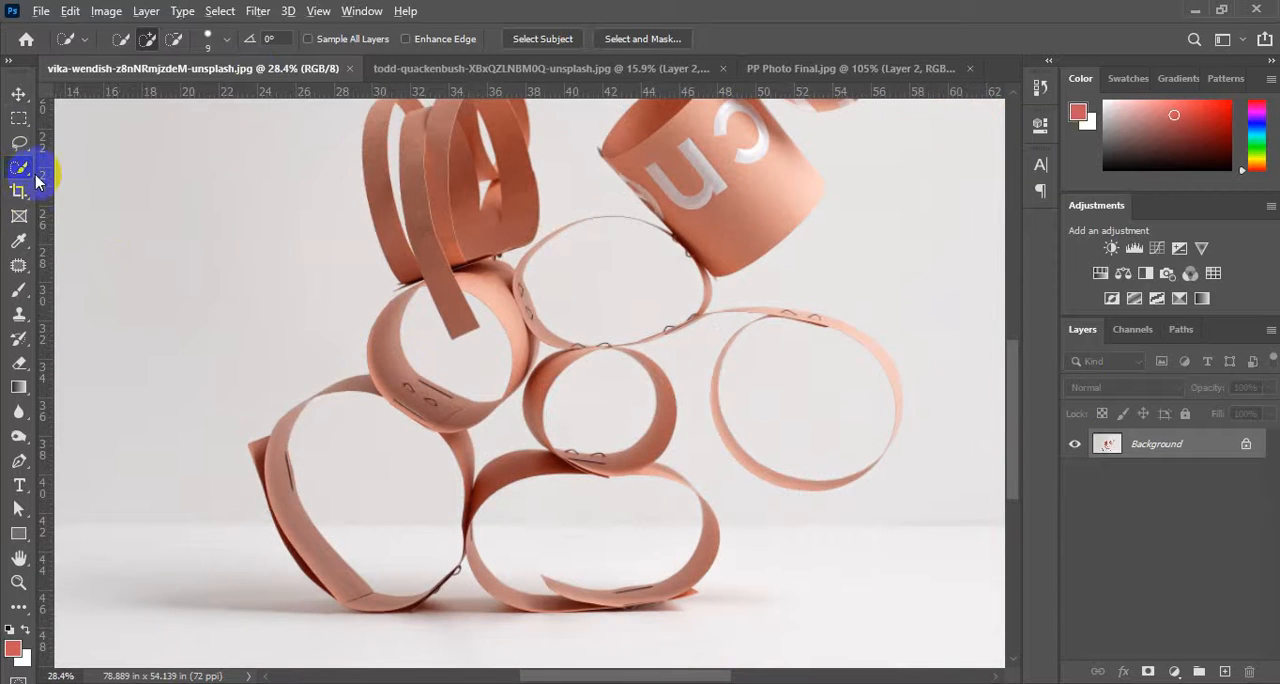
pyautogui.scroll(-1, 80, 237)
pyautogui.scroll(-1, 487, 368)
pyautogui.scroll(-1, 194, 329)
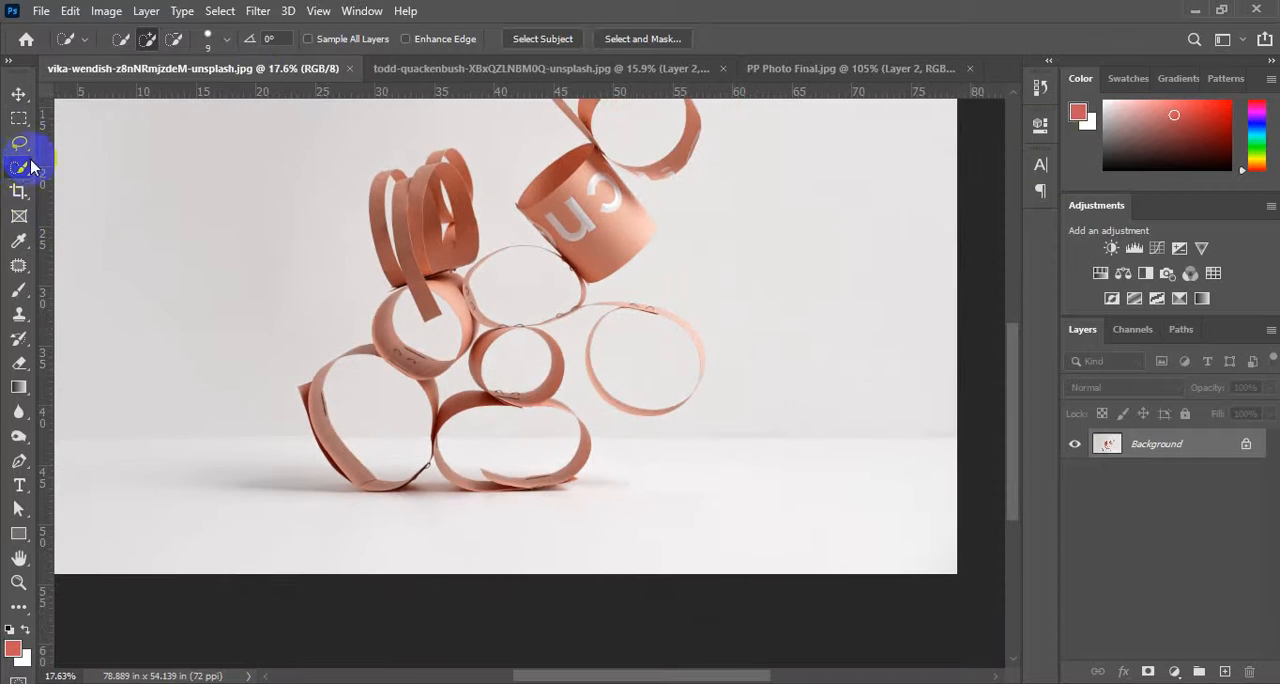
# Select the pale backdrop around the stacked paper rings with the Quick Selection tool and a 250 px brush.
pyautogui.scroll(2, 100, 200)
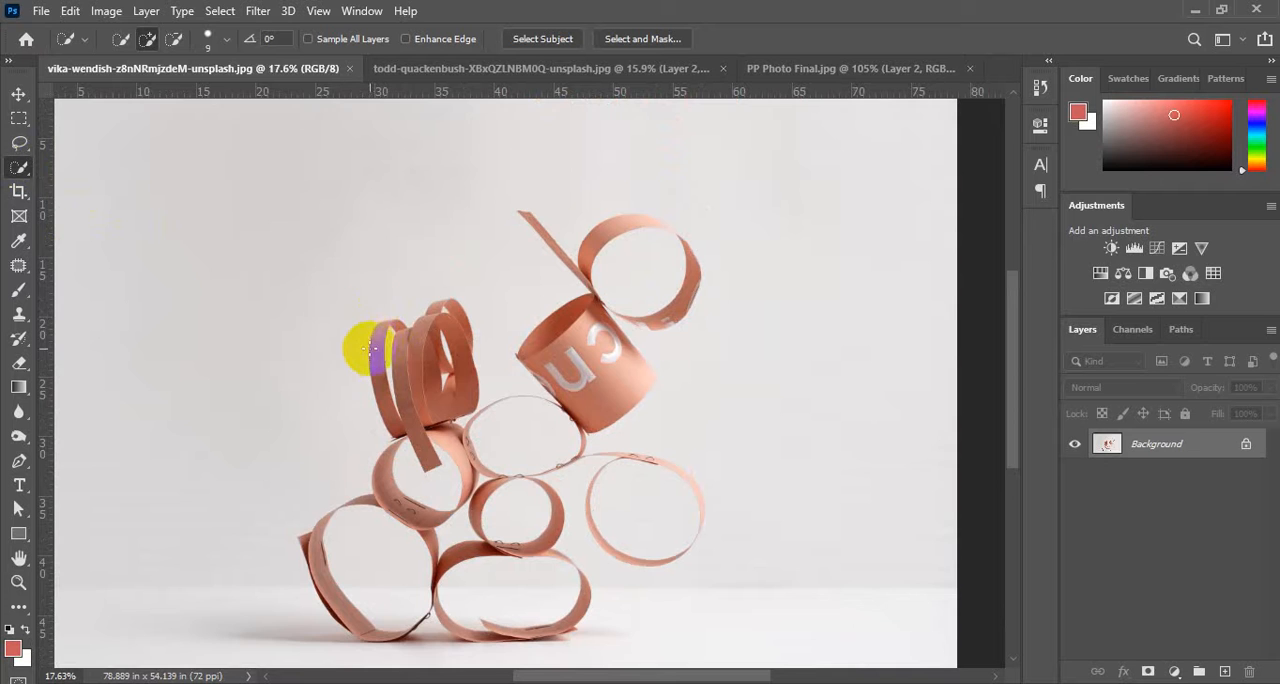
pyautogui.scroll(1, 420, 320)
pyautogui.scroll(-1, 315, 235)
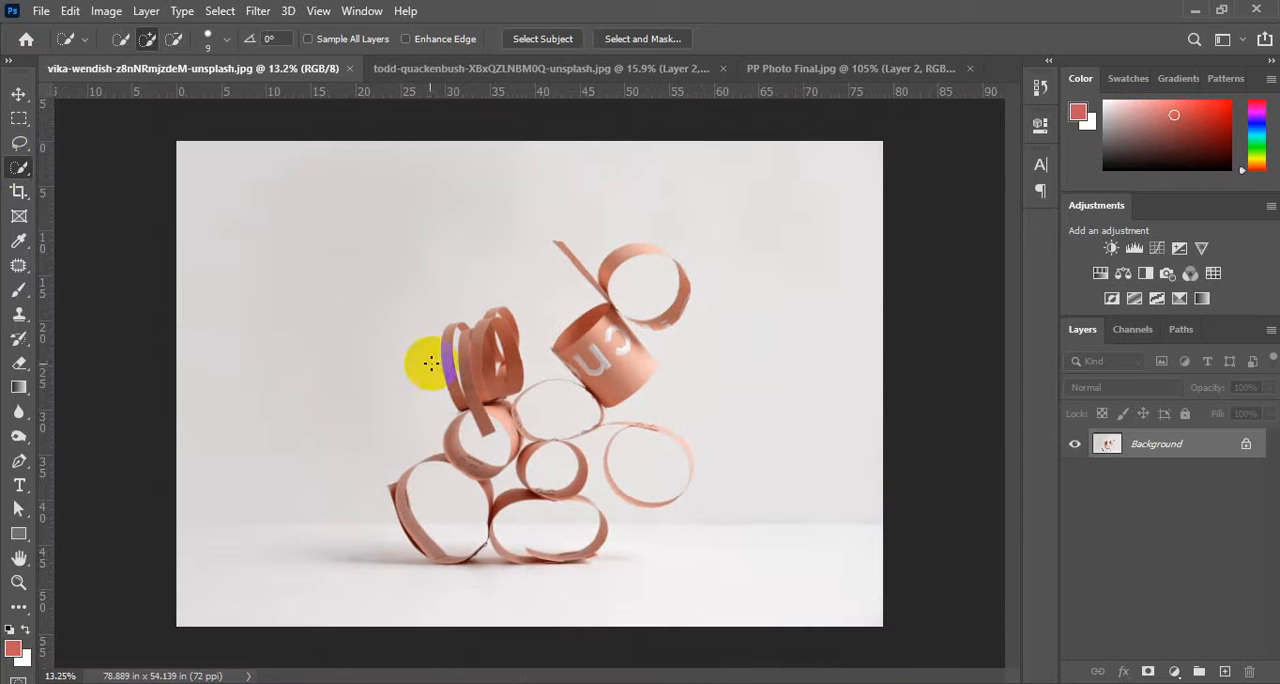
pyautogui.click(18, 166)
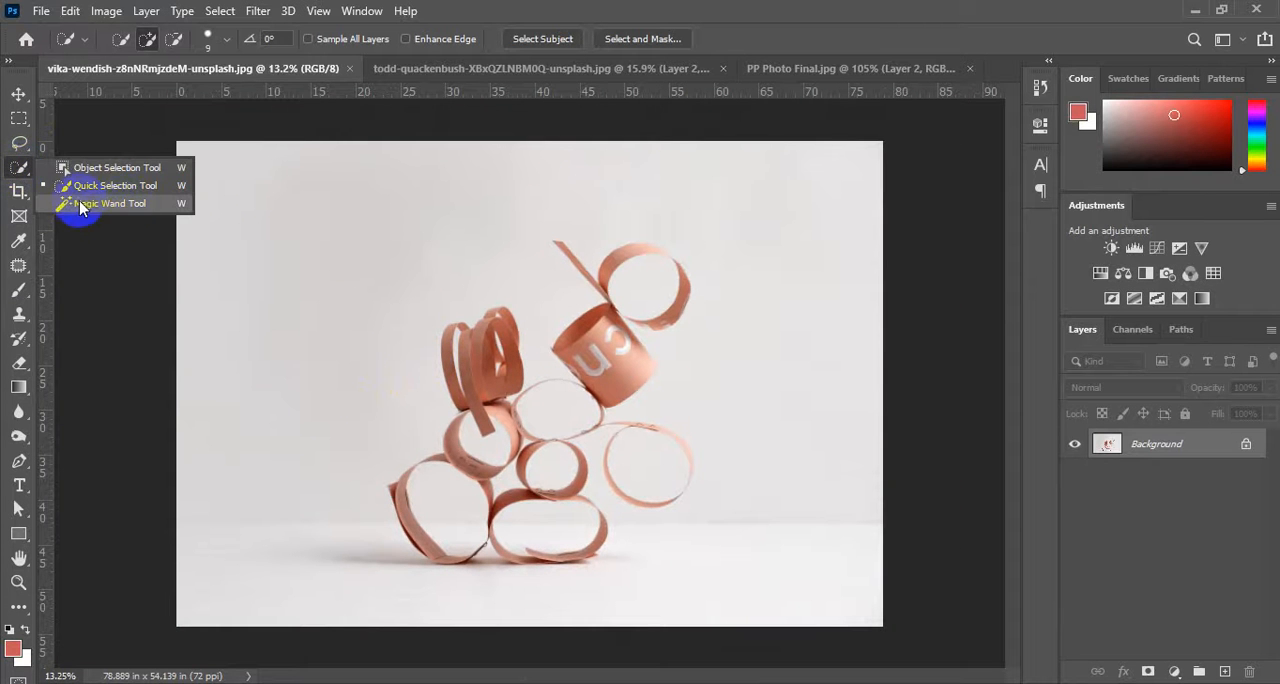
pyautogui.click(19, 167)
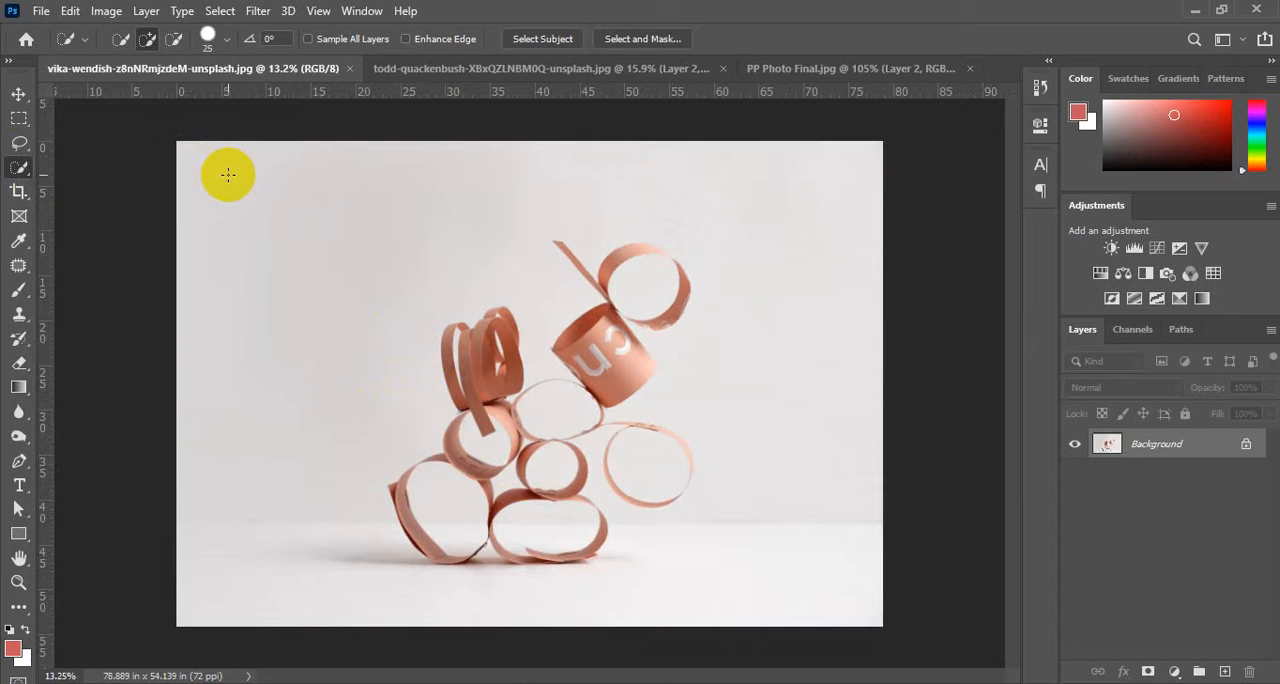
pyautogui.press(']')
pyautogui.press(']')
pyautogui.press(']')
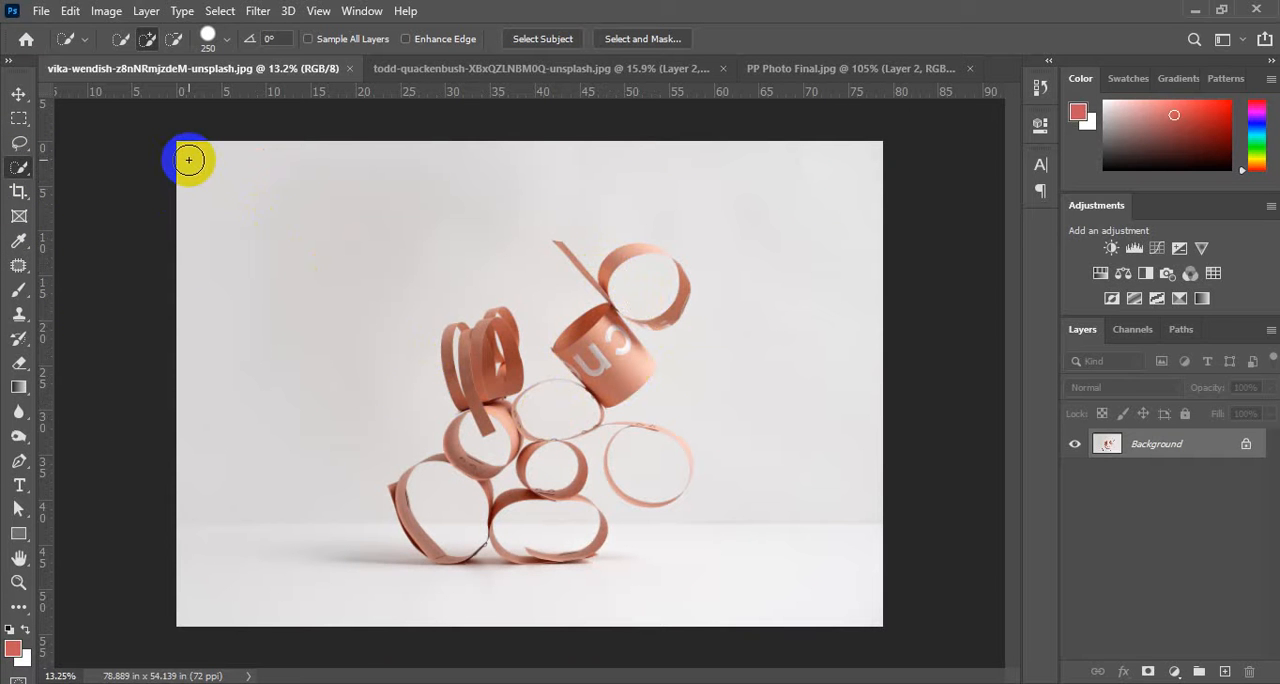
pyautogui.moveTo(189, 160)
pyautogui.mouseDown()
pyautogui.moveTo(272, 211)
pyautogui.moveTo(338, 226)
pyautogui.moveTo(517, 188)
pyautogui.moveTo(742, 192)
pyautogui.moveTo(790, 234)
pyautogui.moveTo(782, 469)
pyautogui.moveTo(771, 500)
pyautogui.moveTo(690, 556)
pyautogui.mouseUp()
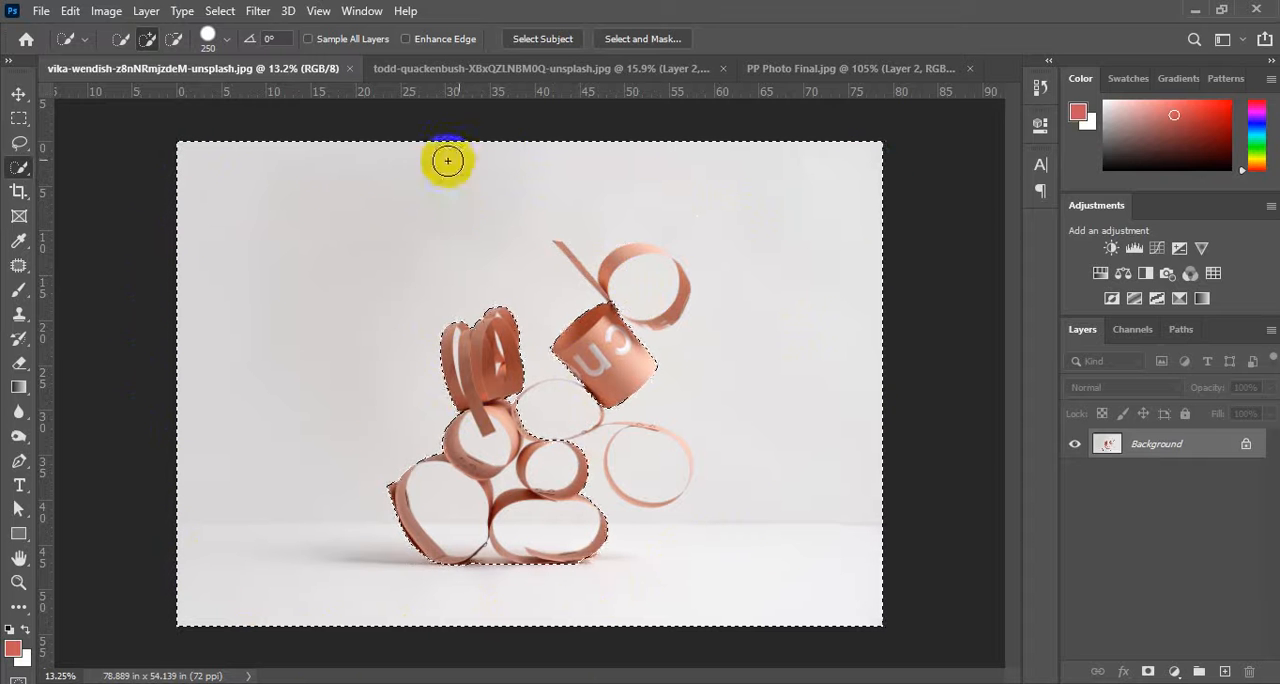
# Reduce the brush to 30 px and examine the selection edge along the rings up to the thin spike below the strip coil.
pyautogui.scroll(5, 417, 518)
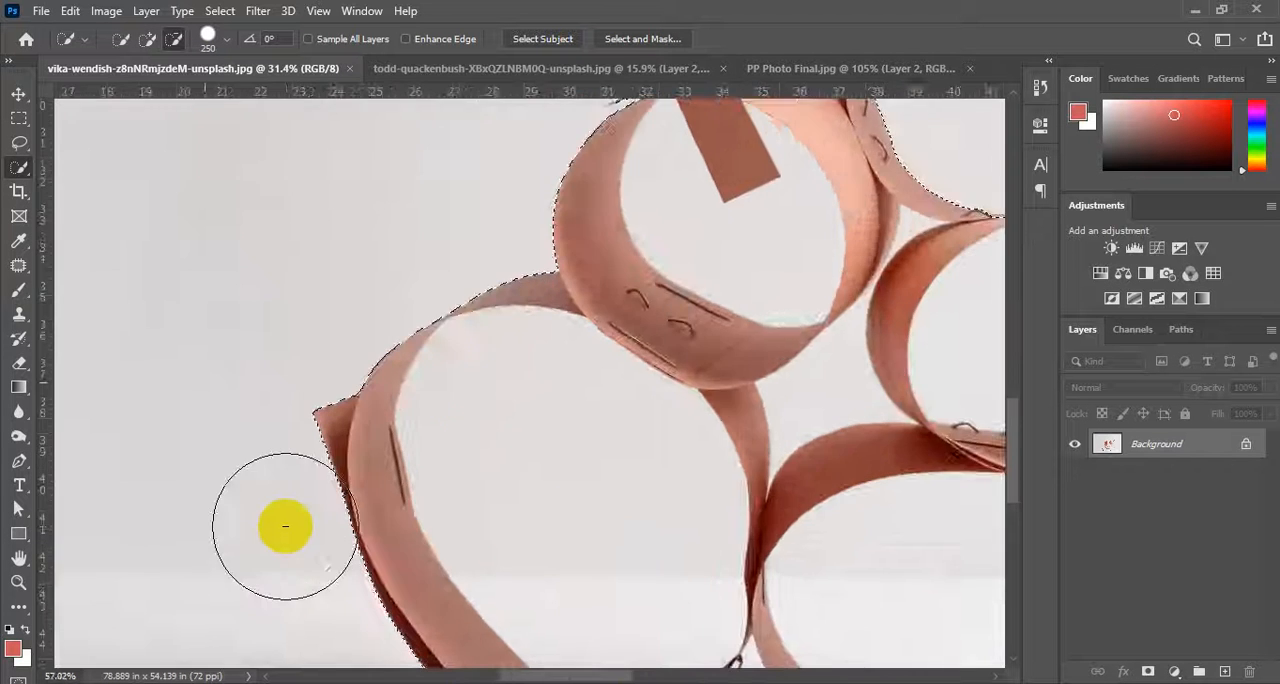
pyautogui.scroll(5, 285, 526)
pyautogui.scroll(3, 529, 478)
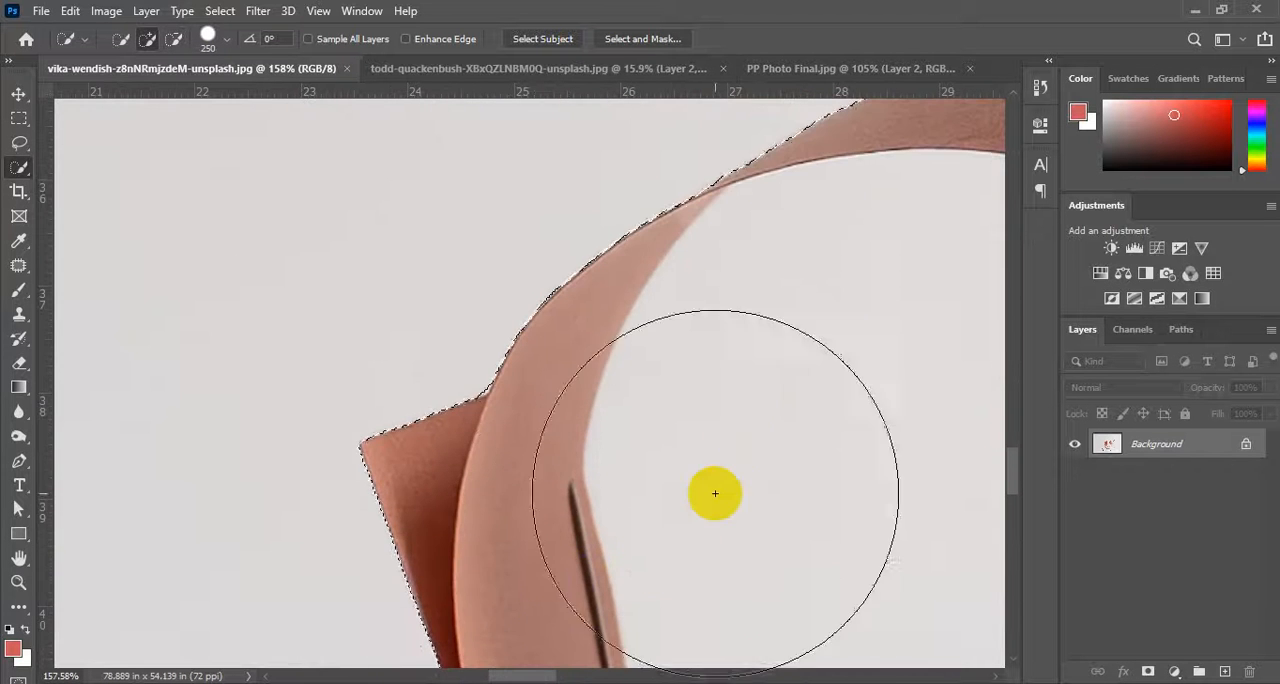
pyautogui.scroll(3, 703, 443)
pyautogui.press('[')
pyautogui.press('[')
pyautogui.press('[')
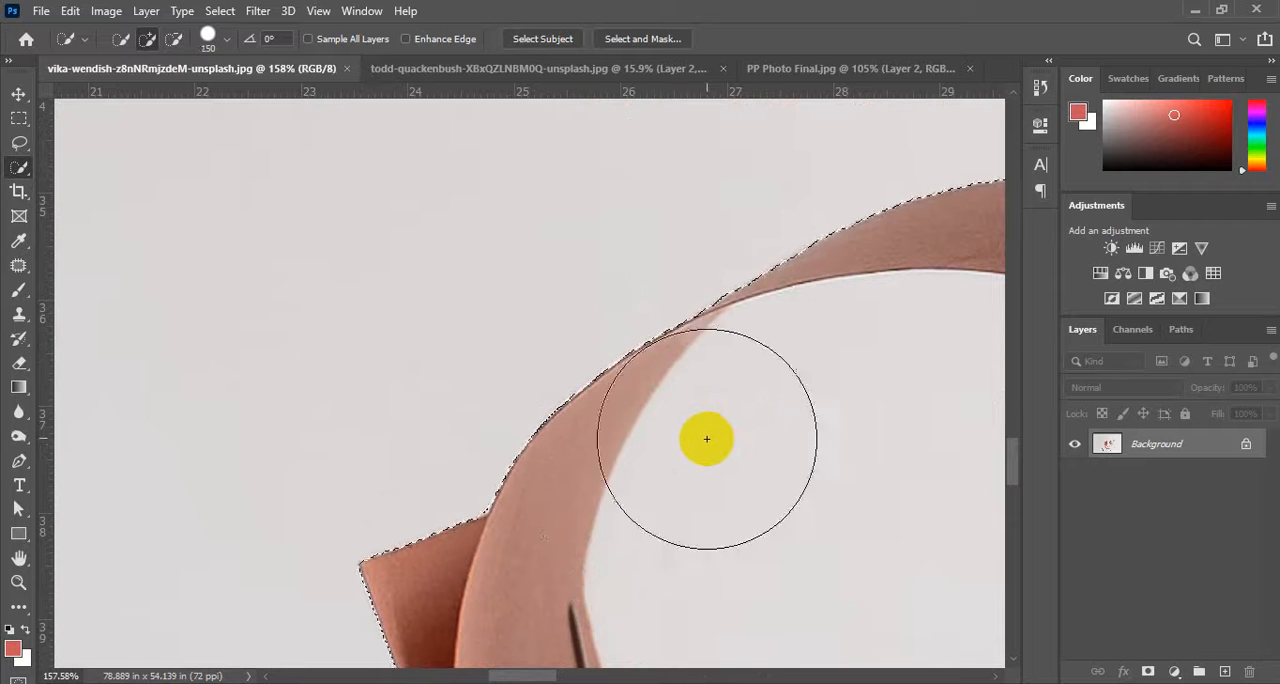
pyautogui.press('[')
pyautogui.press('[')
pyautogui.press('[')
pyautogui.press('[')
pyautogui.press('[')
pyautogui.press('[')
pyautogui.press('[')
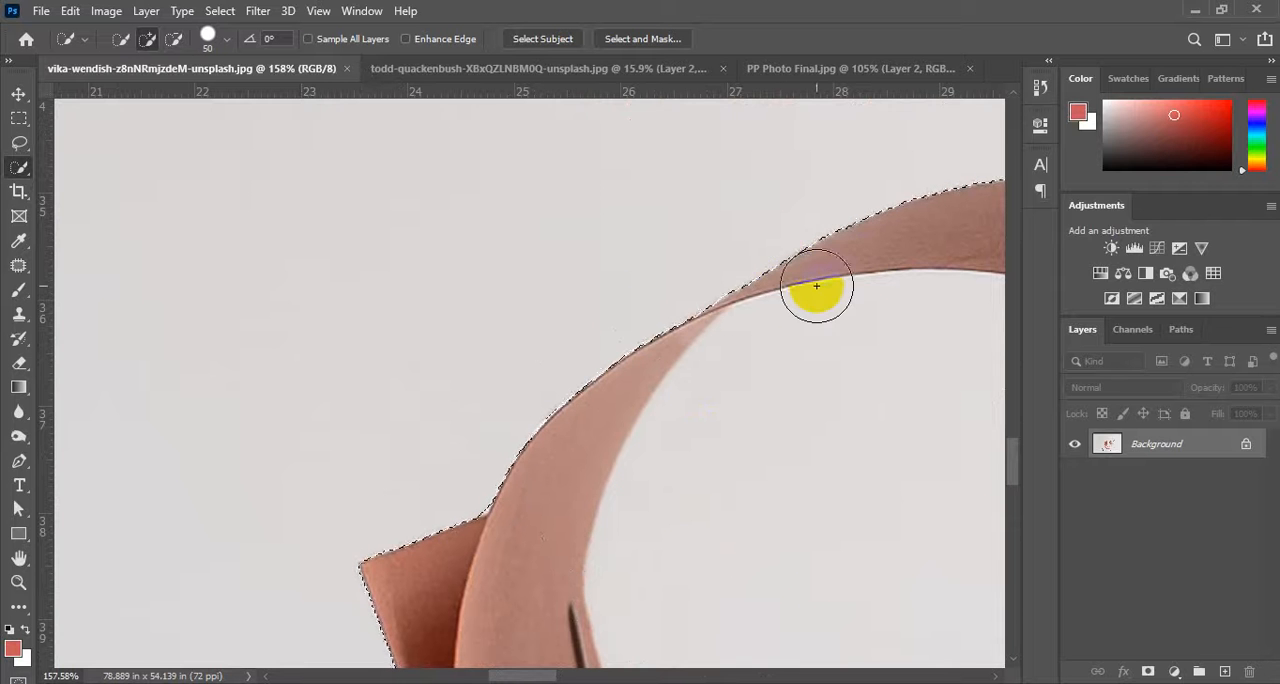
pyautogui.press('[')
pyautogui.press('[')
pyautogui.moveTo(874, 246); pyautogui.dragTo(314, 434)
pyautogui.moveTo(497, 193); pyautogui.dragTo(271, 546)
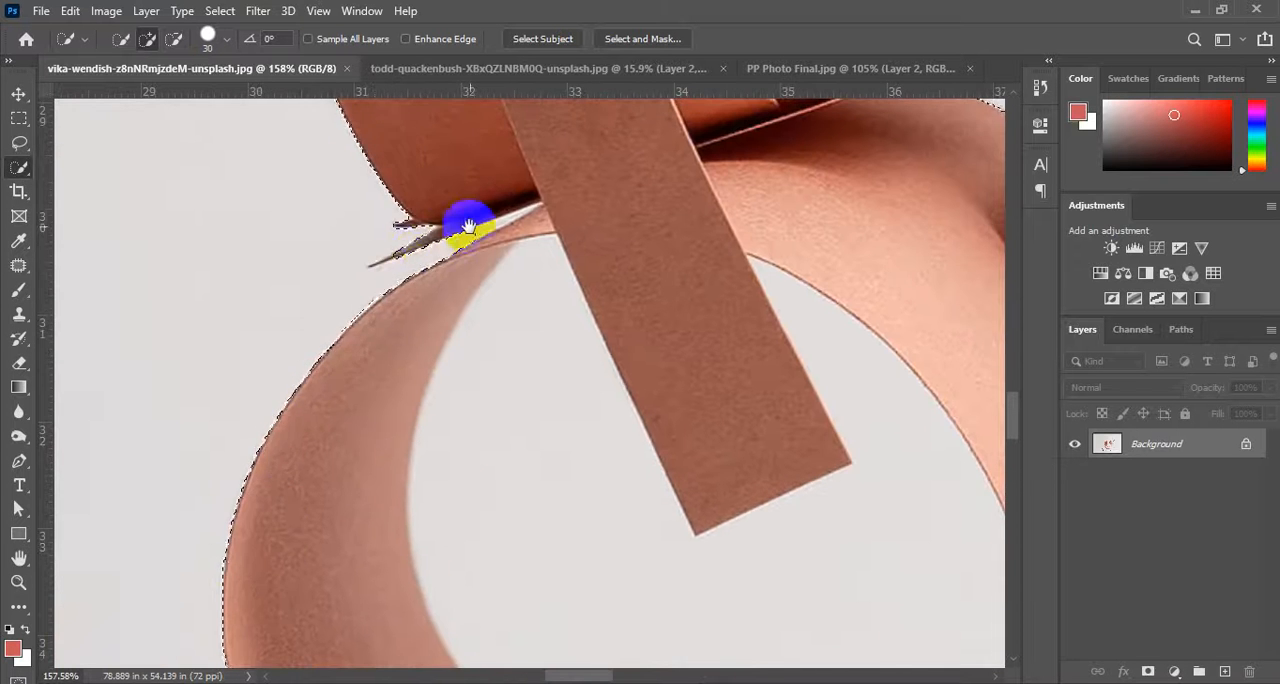
pyautogui.moveTo(468, 226)
pyautogui.mouseDown()
pyautogui.moveTo(580, 371)
pyautogui.moveTo(573, 386)
pyautogui.mouseUp()
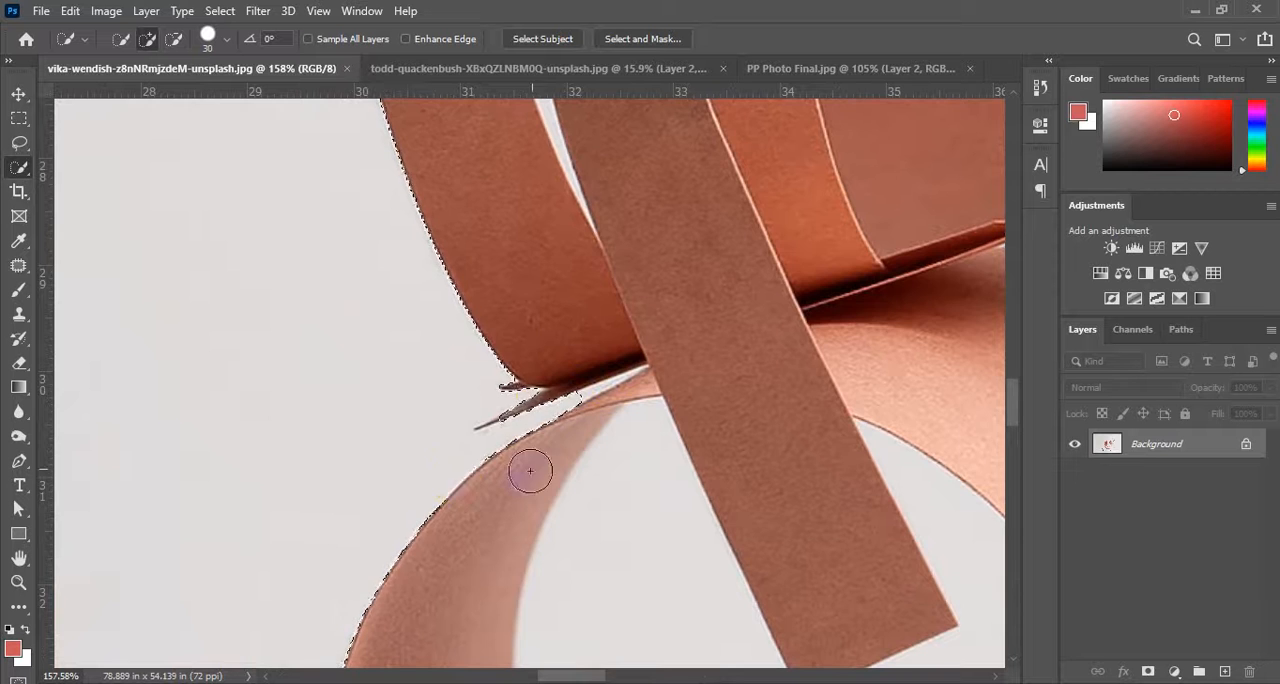
# Reduce the brush to 5 px and subtract the thin dark spike between the strip coil and the ring from the background selection.
pyautogui.scroll(7, 546, 404)
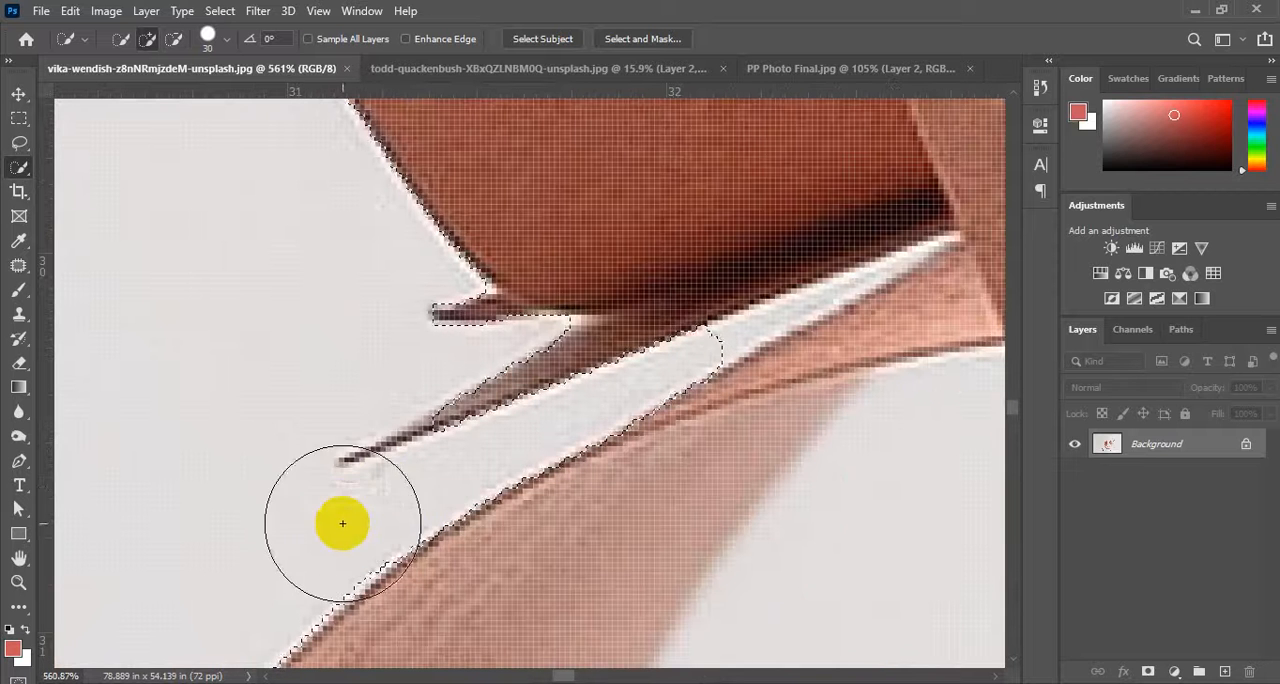
pyautogui.press('[')
pyautogui.press('[')
pyautogui.press('[')
pyautogui.press('[')
pyautogui.press('[')
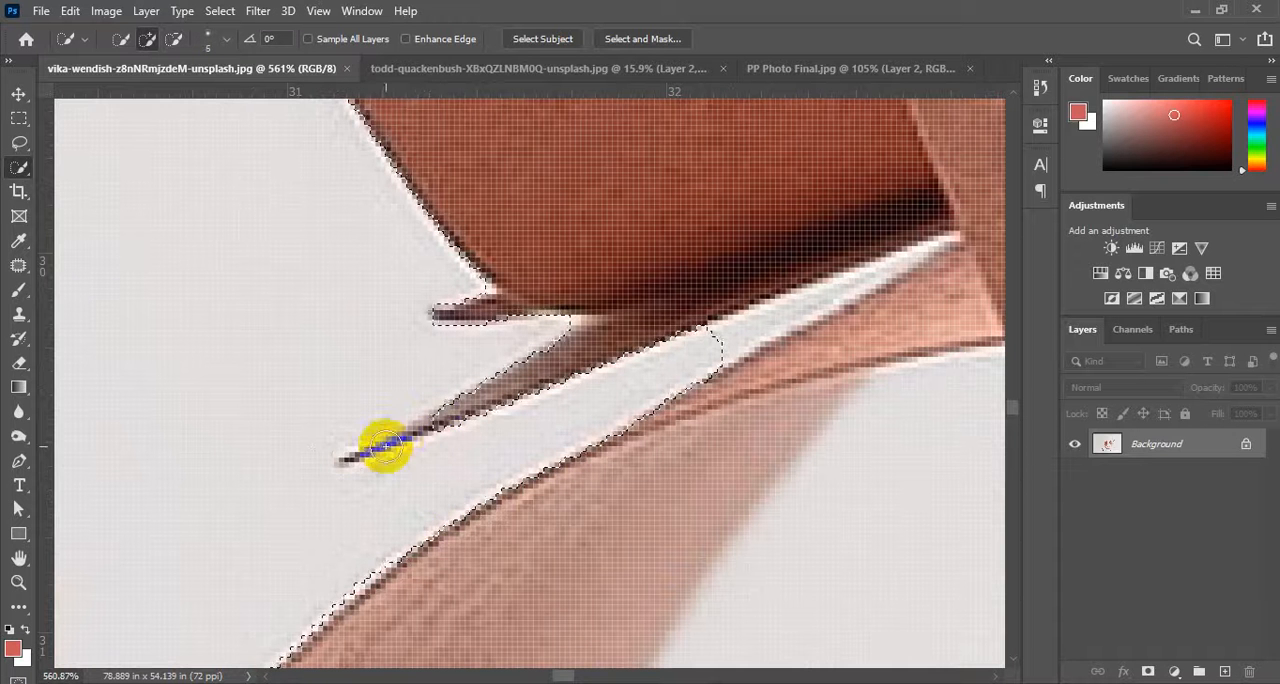
pyautogui.moveTo(432, 425)
pyautogui.mouseDown()
pyautogui.moveTo(339, 460)
pyautogui.moveTo(447, 415)
pyautogui.moveTo(356, 452)
pyautogui.moveTo(433, 423)
pyautogui.moveTo(374, 374)
pyautogui.mouseUp()
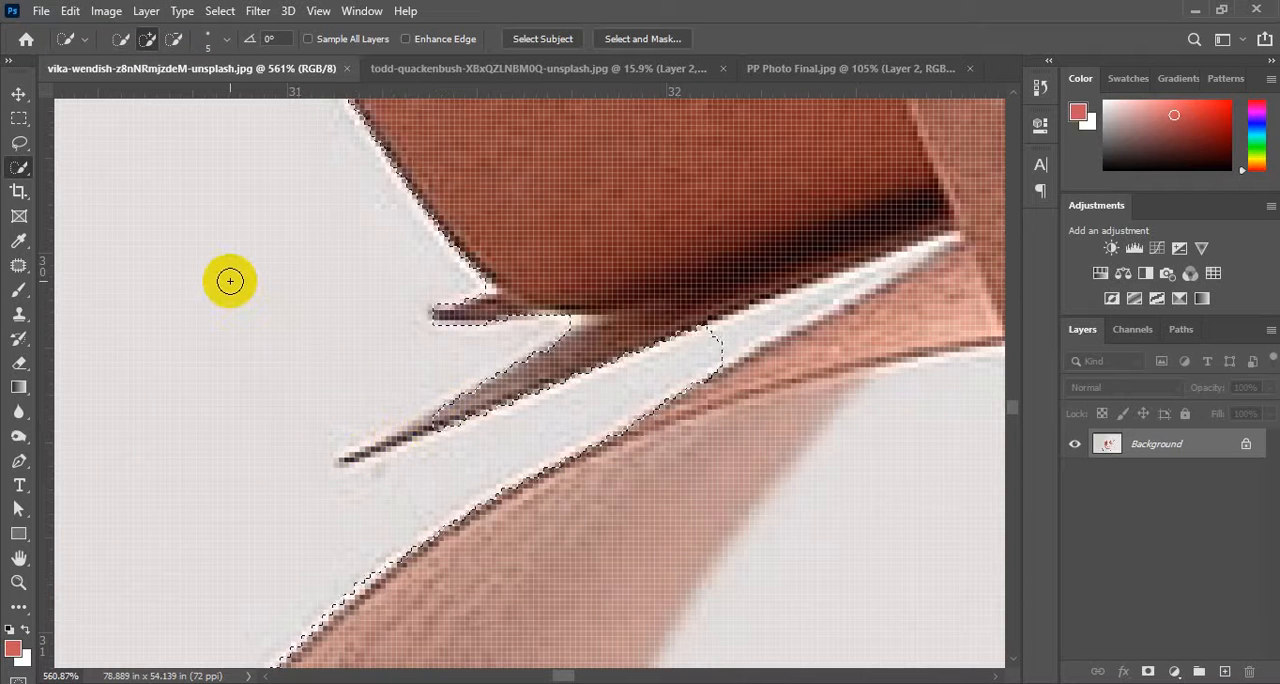
pyautogui.press('alt')
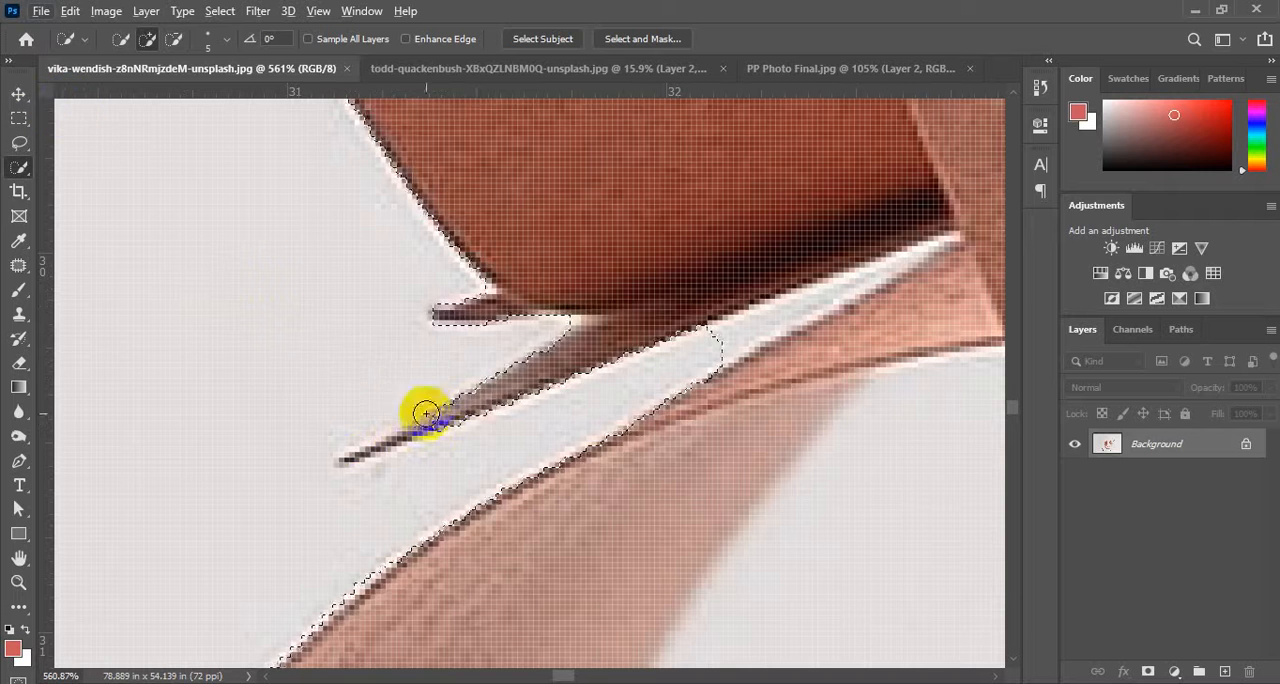
pyautogui.moveTo(443, 417)
pyautogui.mouseDown()
pyautogui.moveTo(394, 423)
pyautogui.moveTo(563, 397)
pyautogui.mouseUp()
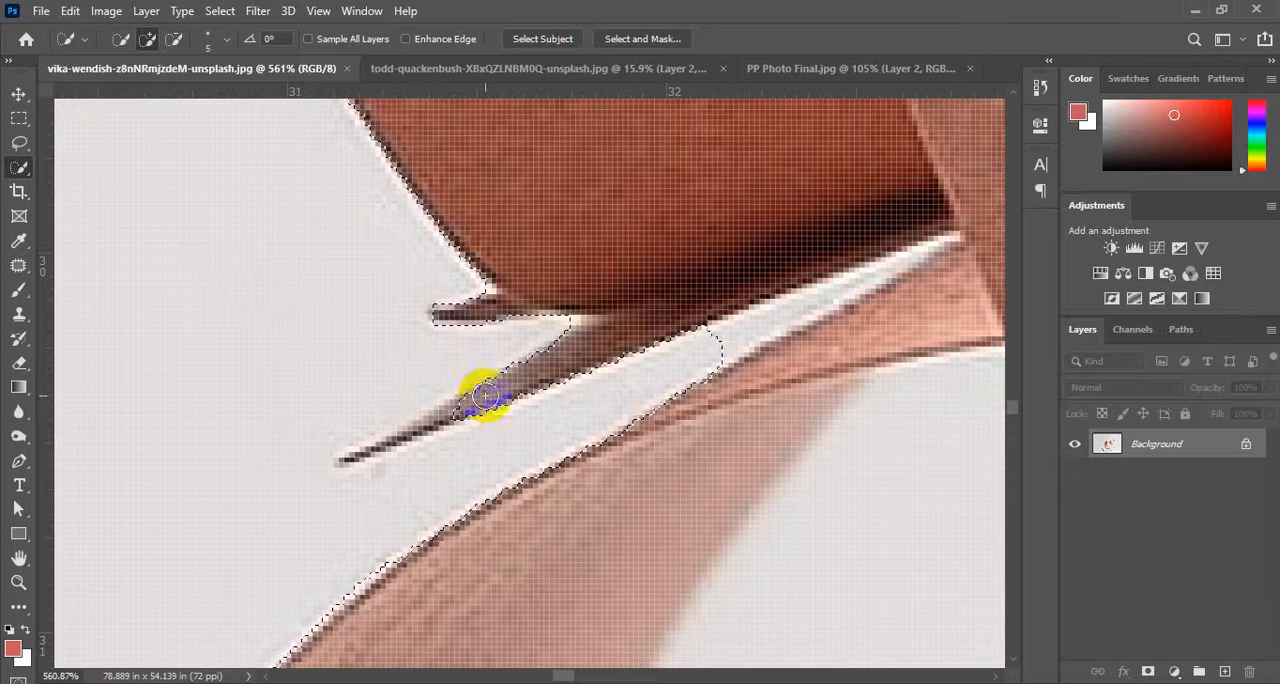
pyautogui.scroll(-8, 437, 417)
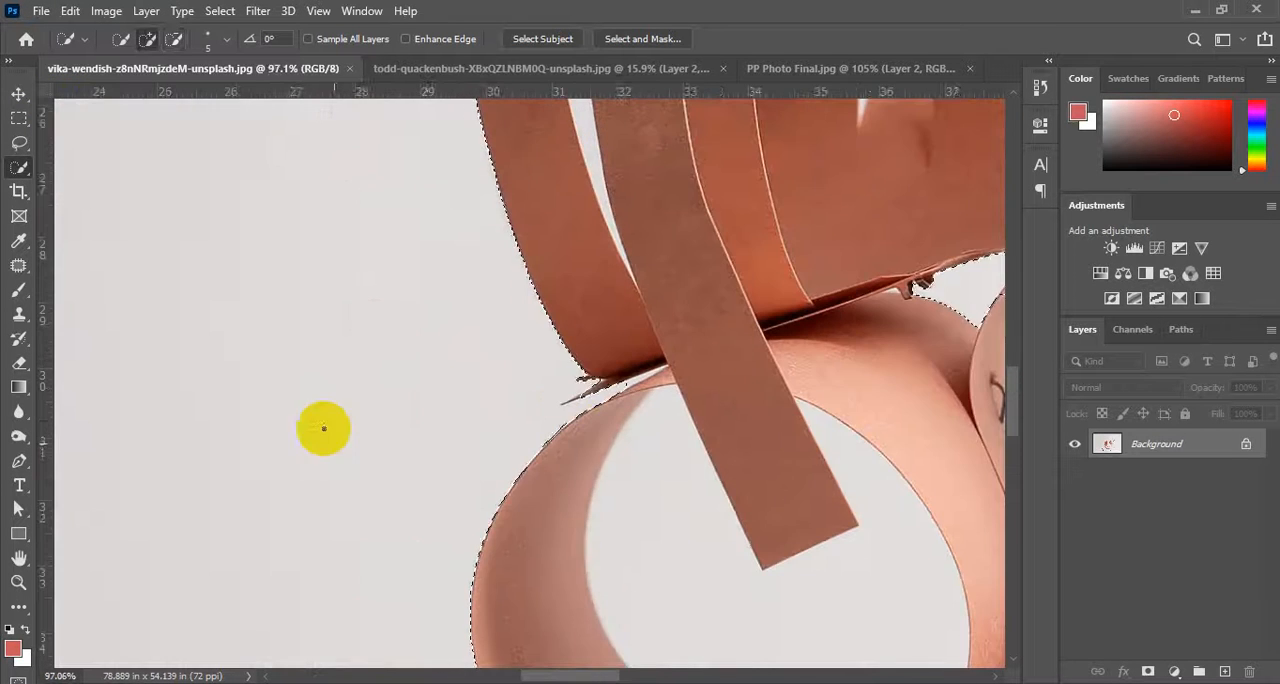
pyautogui.scroll(8, 661, 399)
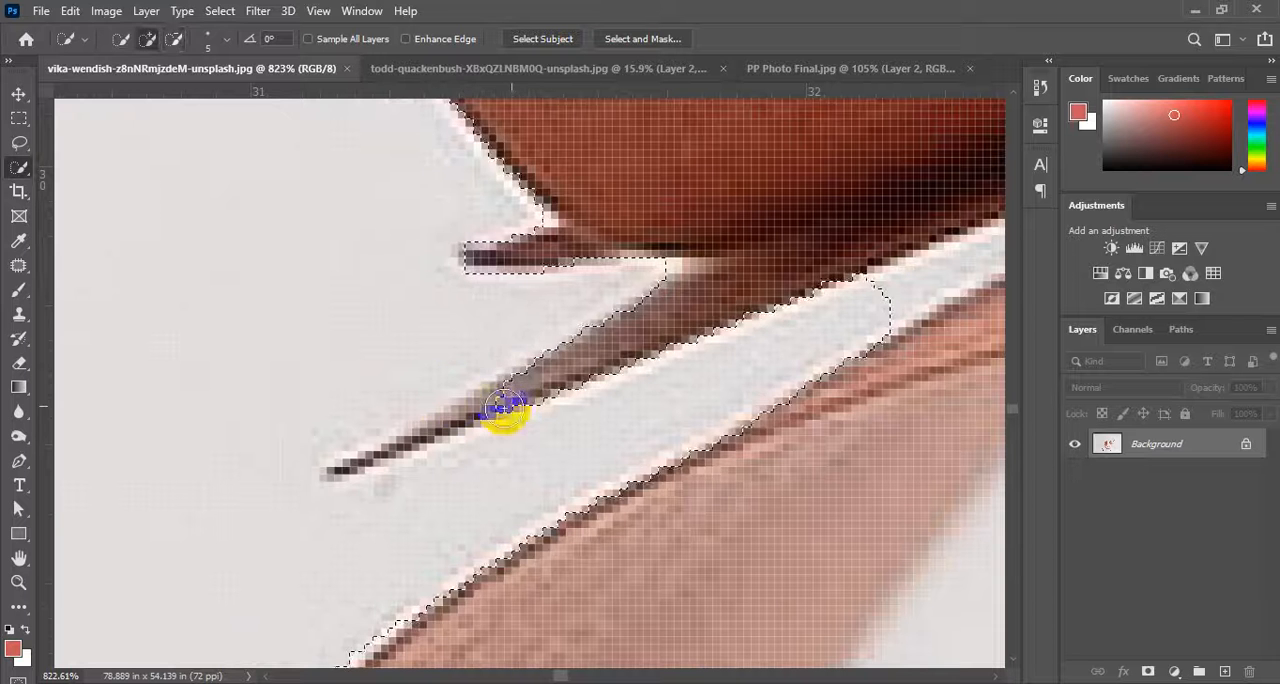
pyautogui.press('alt')
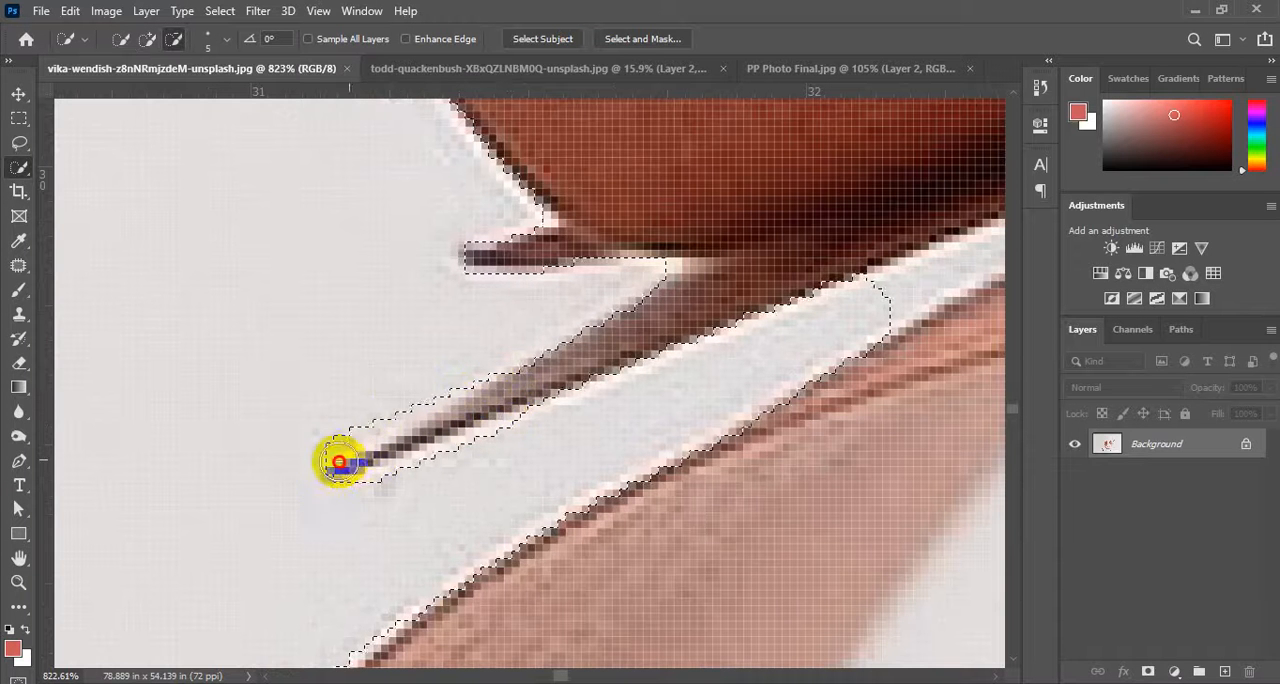
pyautogui.moveTo(330, 463); pyautogui.dragTo(436, 375)
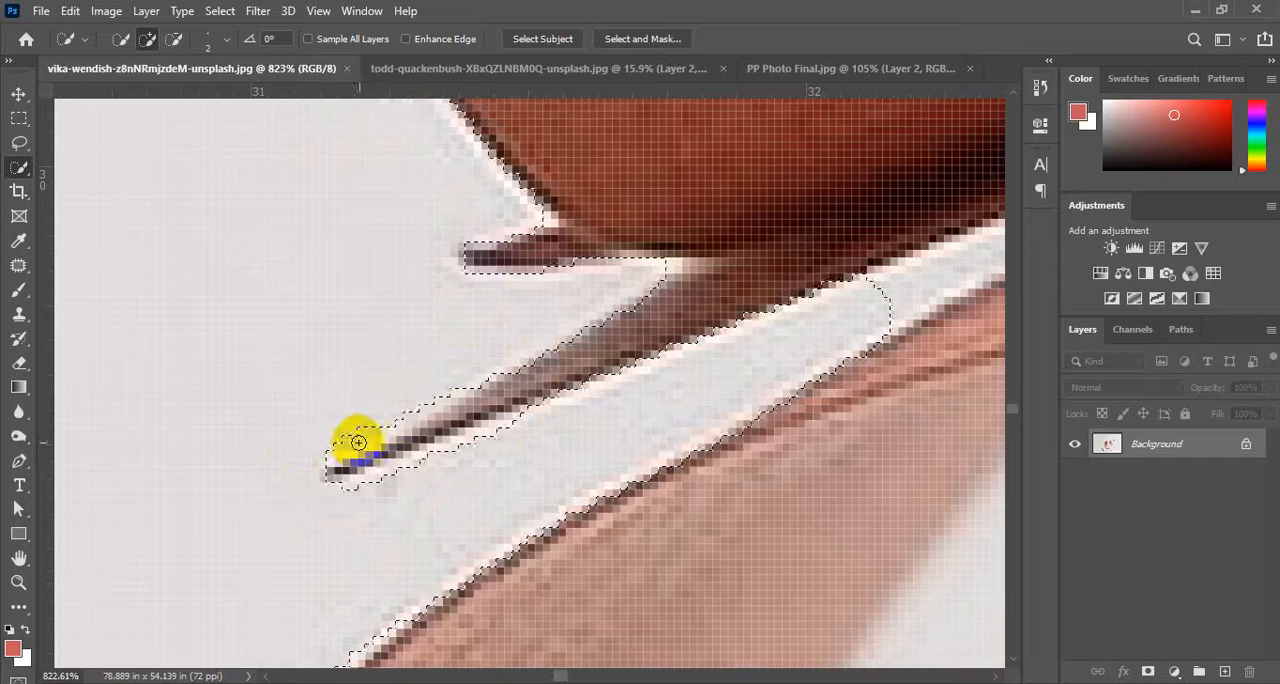
# Extend the background selection into the narrow white gap beneath the spike with a 2 px brush, undoing a stray stroke along the way.
pyautogui.scroll(5, 358, 442)
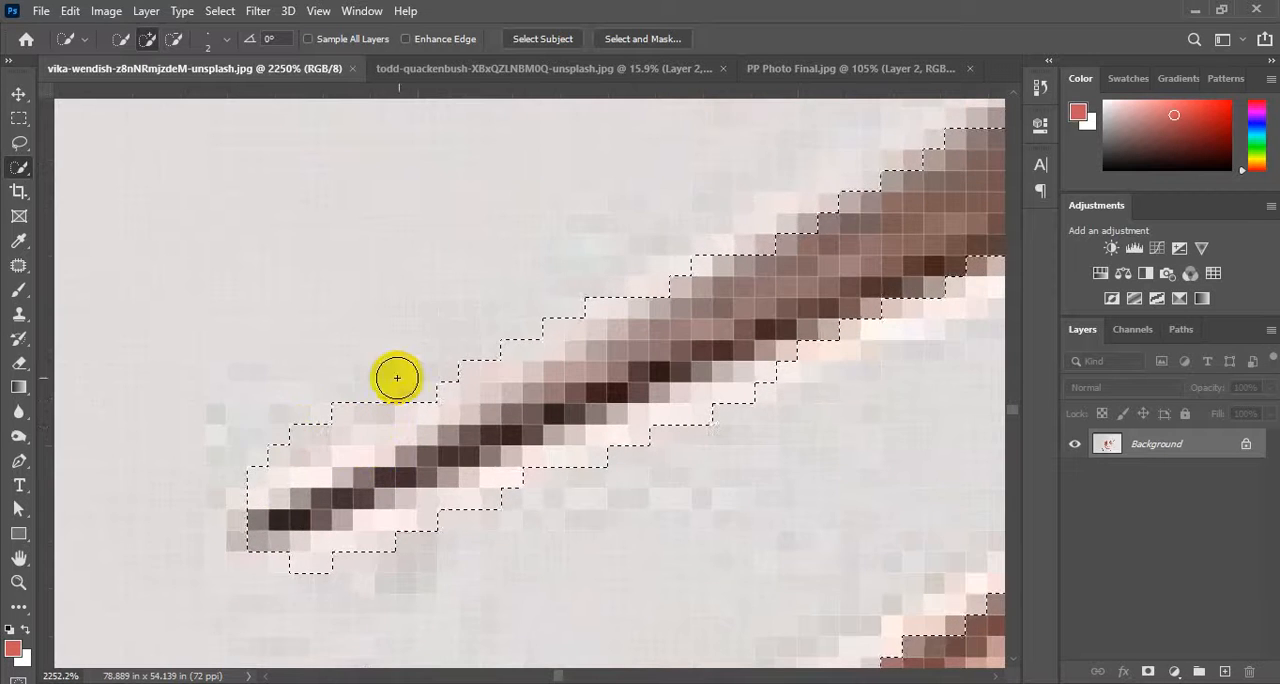
pyautogui.scroll(-8, 306, 451)
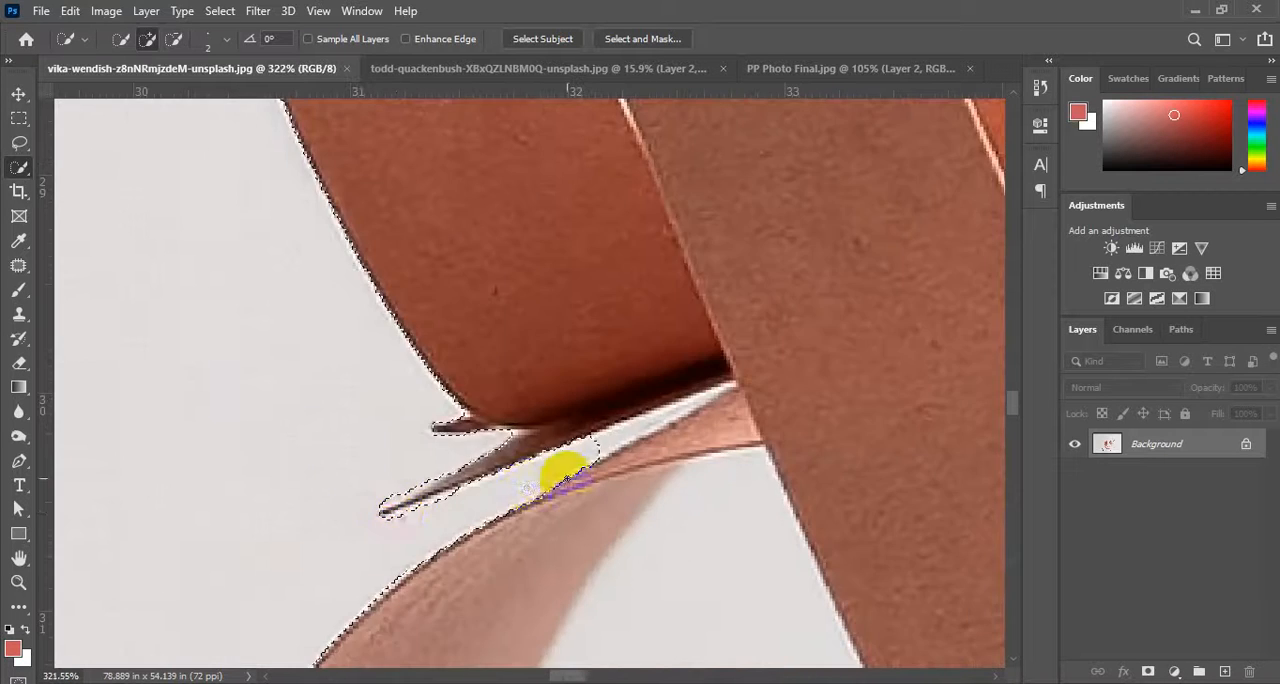
pyautogui.scroll(-4, 460, 514)
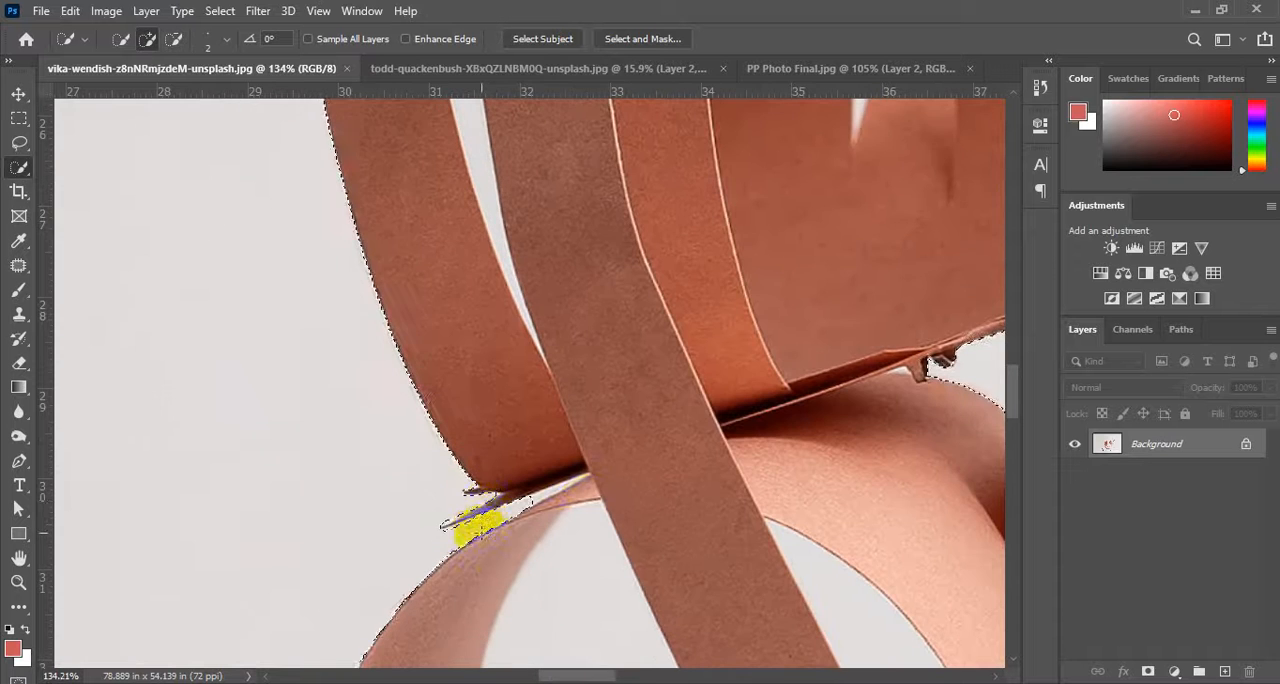
pyautogui.scroll(6, 551, 500)
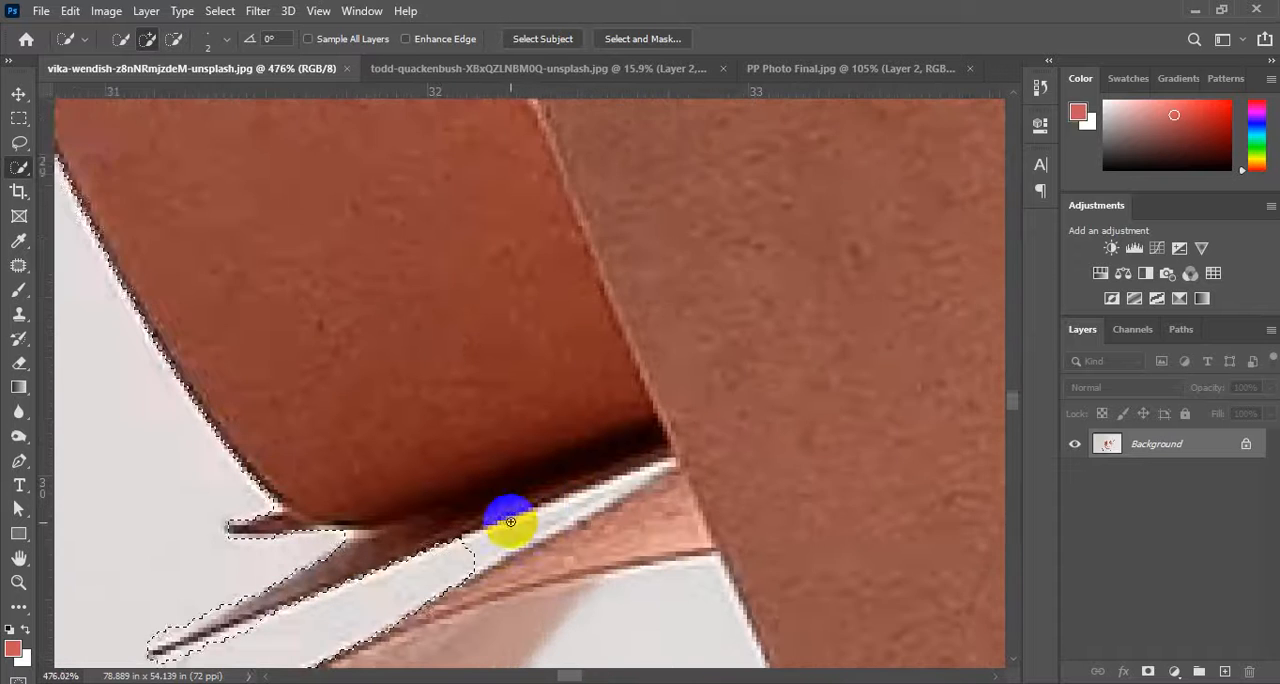
pyautogui.scroll(-5, 512, 510)
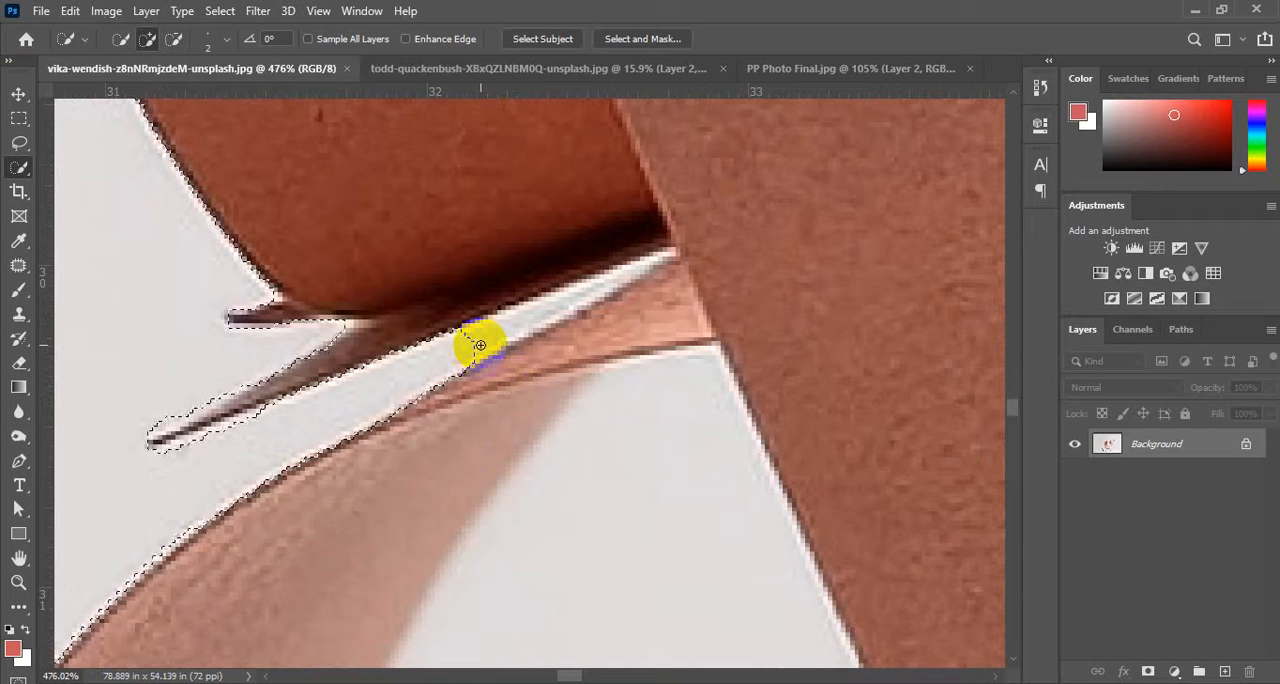
pyautogui.click(480, 345)
pyautogui.click(497, 332)
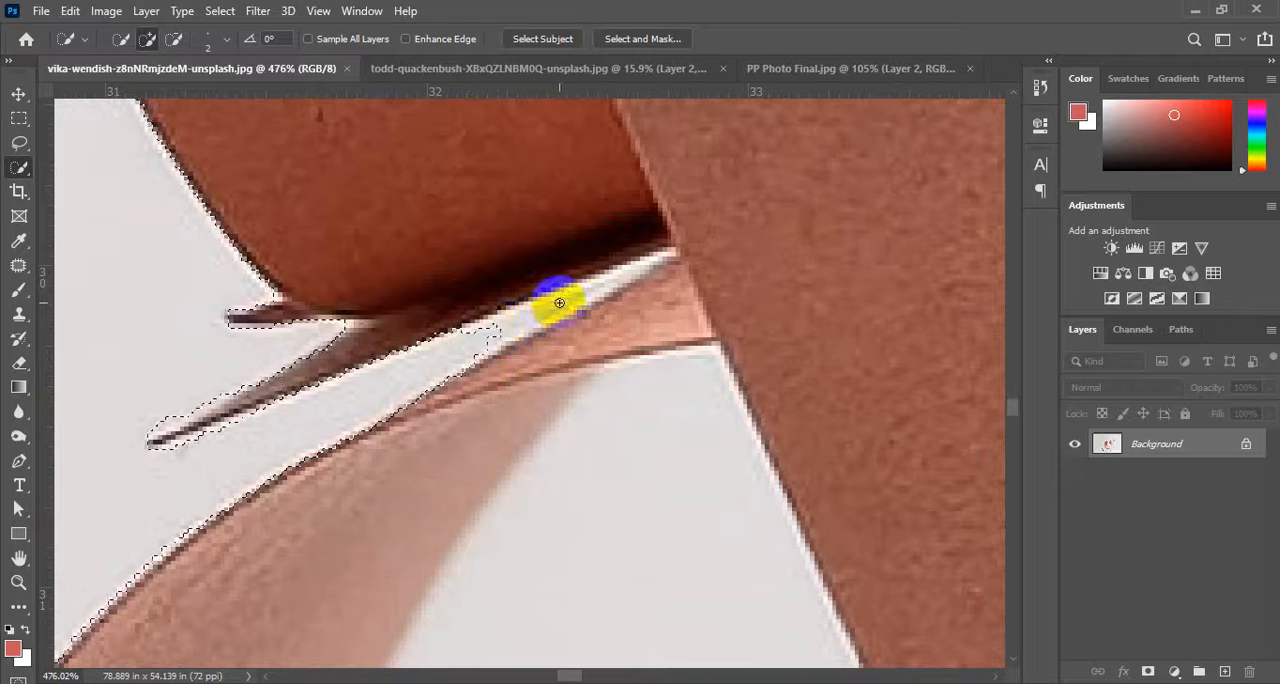
pyautogui.moveTo(559, 302)
pyautogui.mouseDown()
pyautogui.moveTo(511, 321)
pyautogui.moveTo(586, 286)
pyautogui.moveTo(497, 328)
pyautogui.mouseUp()
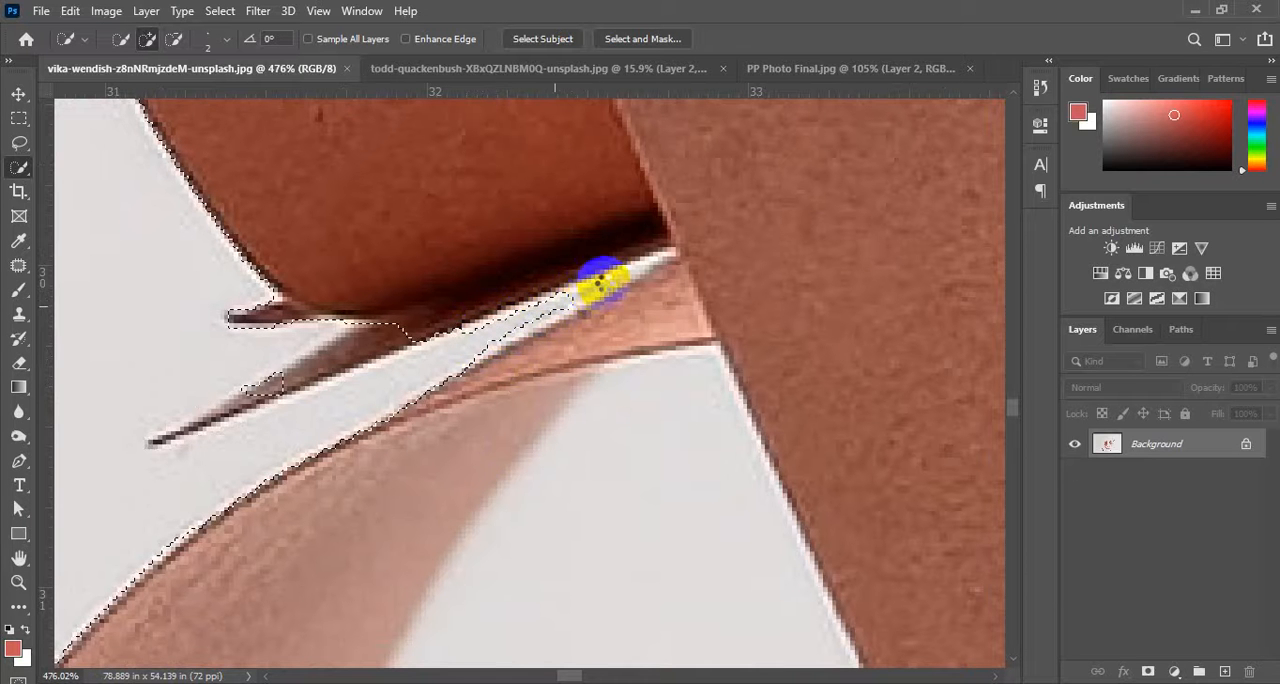
pyautogui.hotkey('ctrl', 'z')
pyautogui.scroll(3, 586, 303)
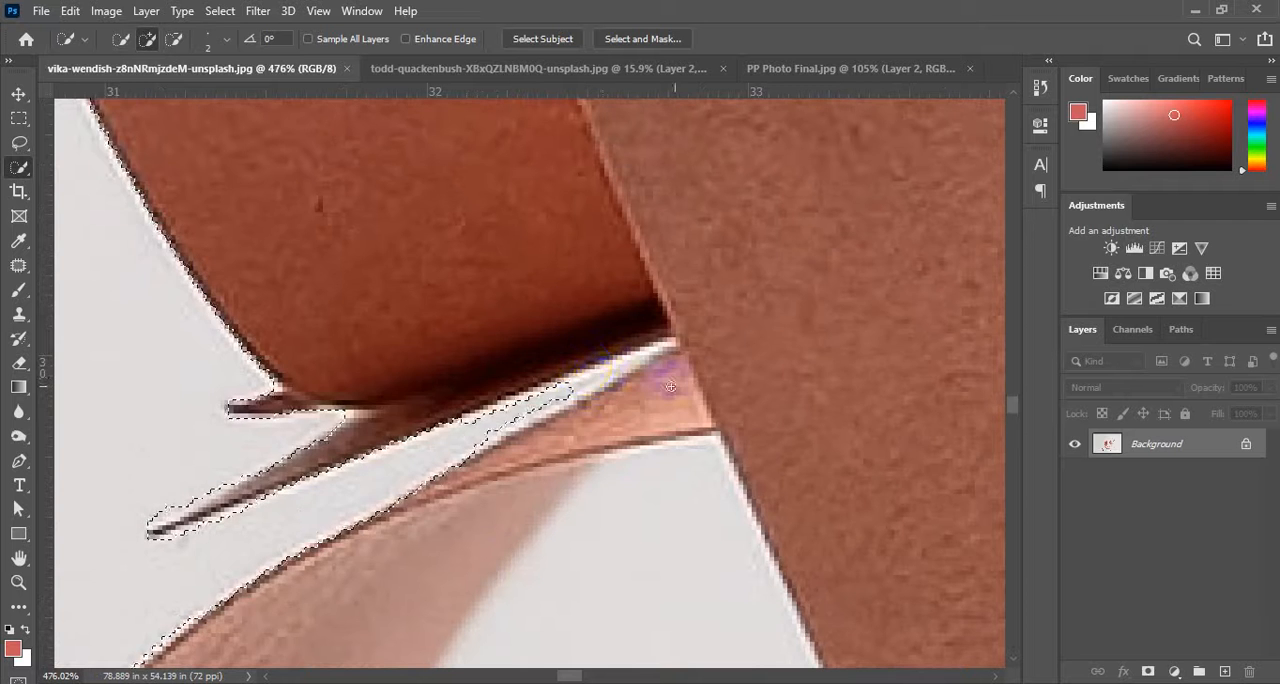
pyautogui.moveTo(670, 386)
pyautogui.mouseDown()
pyautogui.moveTo(600, 368)
pyautogui.moveTo(553, 386)
pyautogui.moveTo(612, 368)
pyautogui.moveTo(634, 343)
pyautogui.moveTo(471, 429)
pyautogui.moveTo(350, 525)
pyautogui.mouseUp()
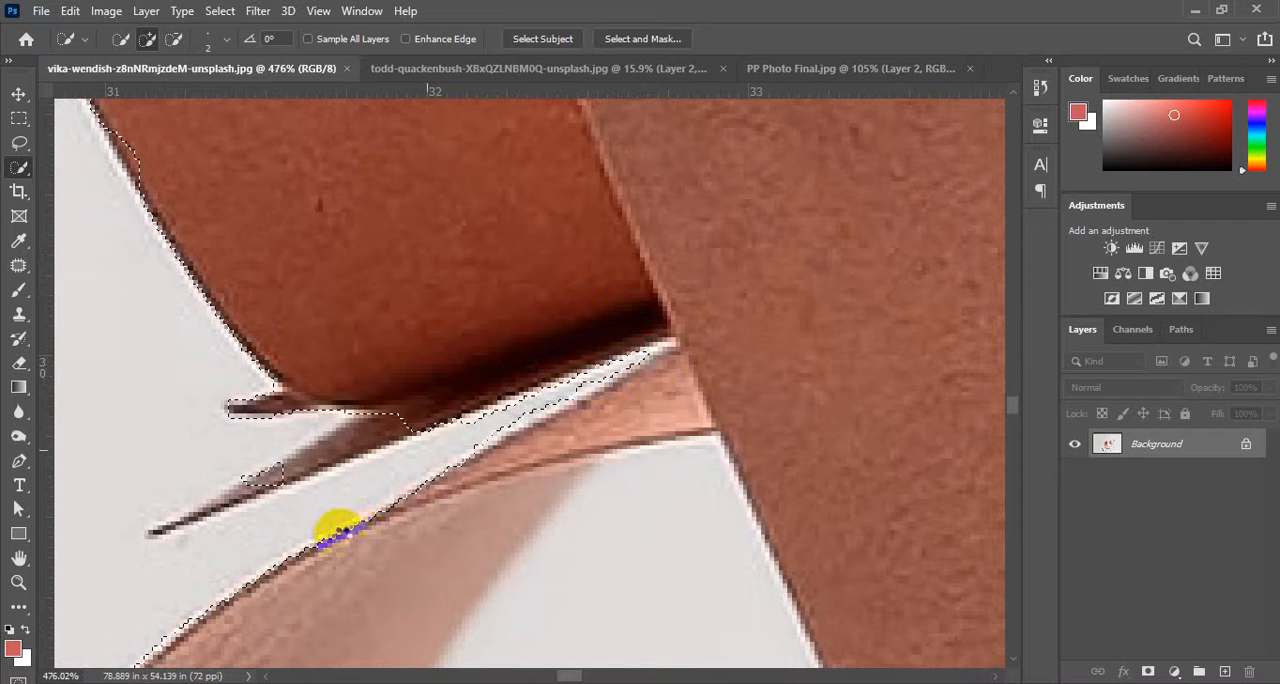
# Subtract the upper rim of the rear loop from the background selection and enlarge the brush to 9 px.
pyautogui.scroll(-15, 338, 528)
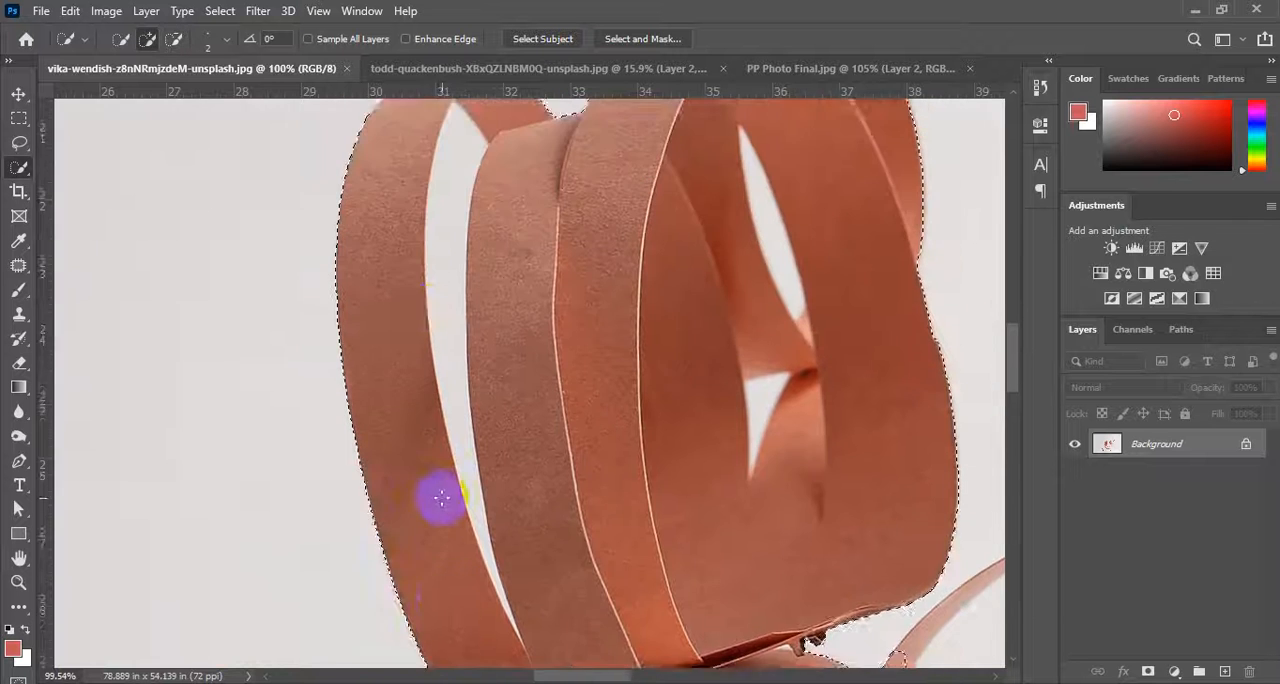
pyautogui.scroll(-3, 420, 503)
pyautogui.scroll(8, 771, 243)
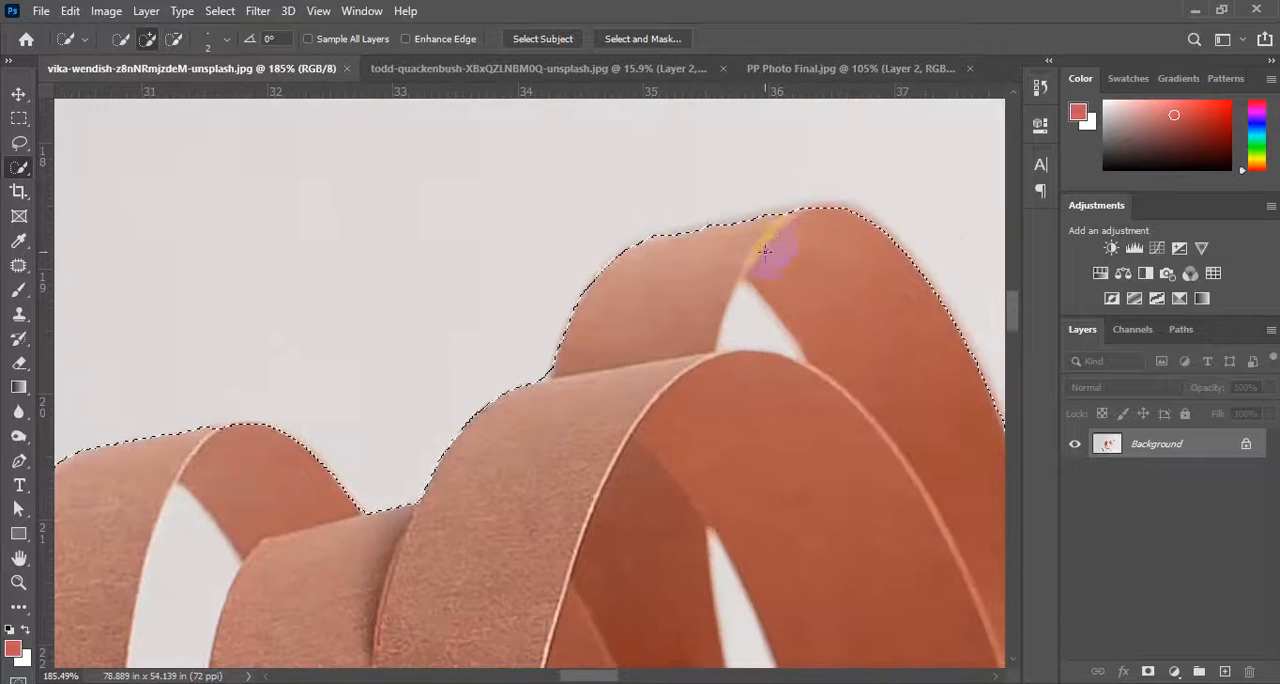
pyautogui.scroll(4, 765, 250)
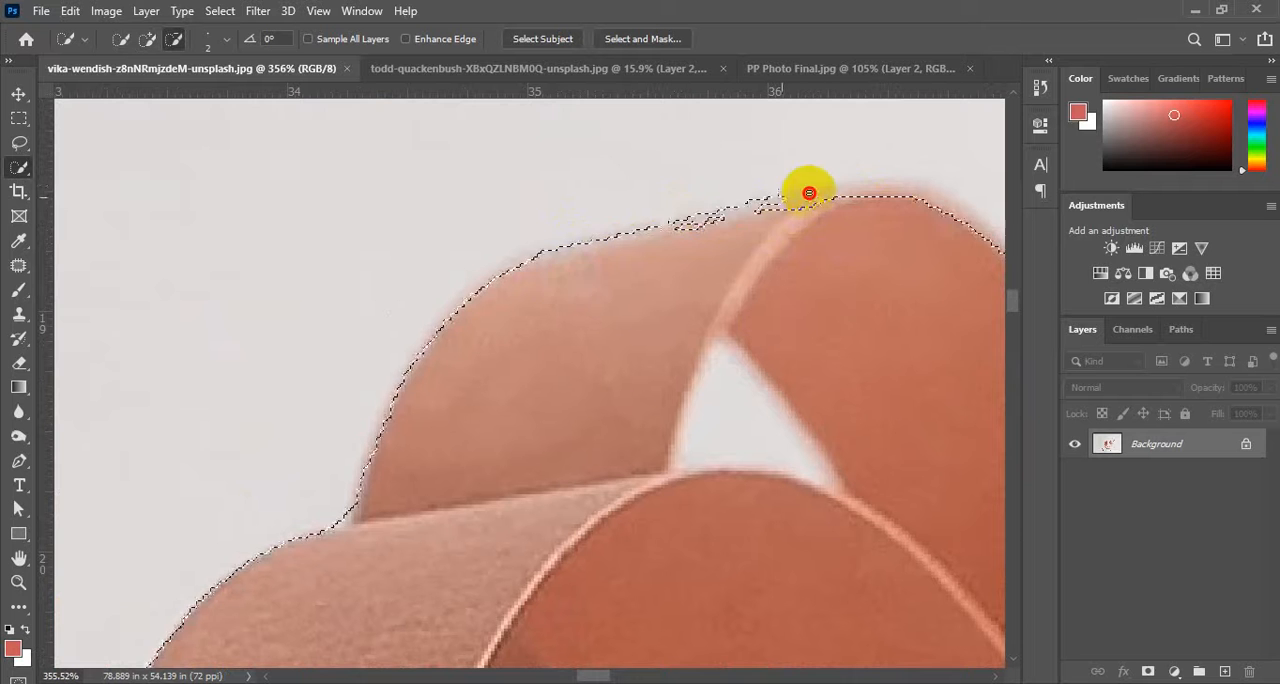
pyautogui.moveTo(809, 192); pyautogui.dragTo(895, 183)
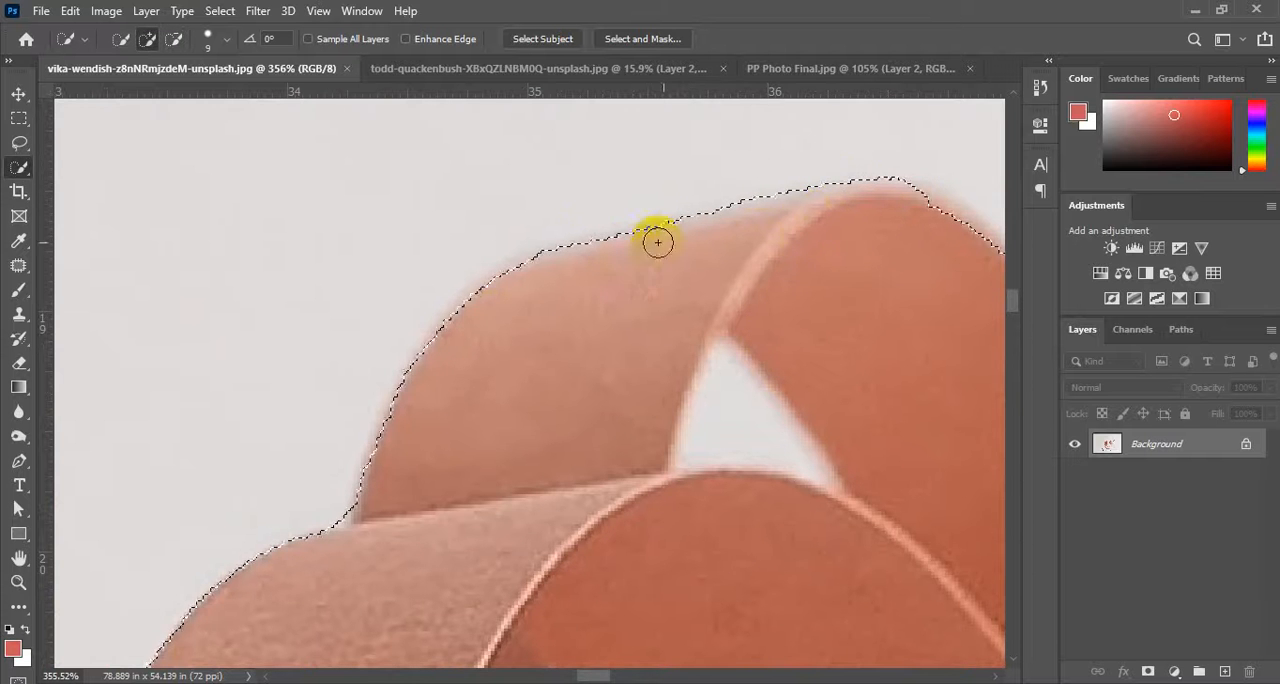
pyautogui.moveTo(658, 242); pyautogui.dragTo(871, 283)
# Subtract the thin oval ring and its interior from the background selection, following its upper rim from the strip coil towards the lettered roll.
pyautogui.scroll(-10, 697, 322)
pyautogui.moveTo(800, 357); pyautogui.dragTo(436, 239)
pyautogui.moveTo(567, 398); pyautogui.dragTo(411, 243)
pyautogui.scroll(3, 252, 443)
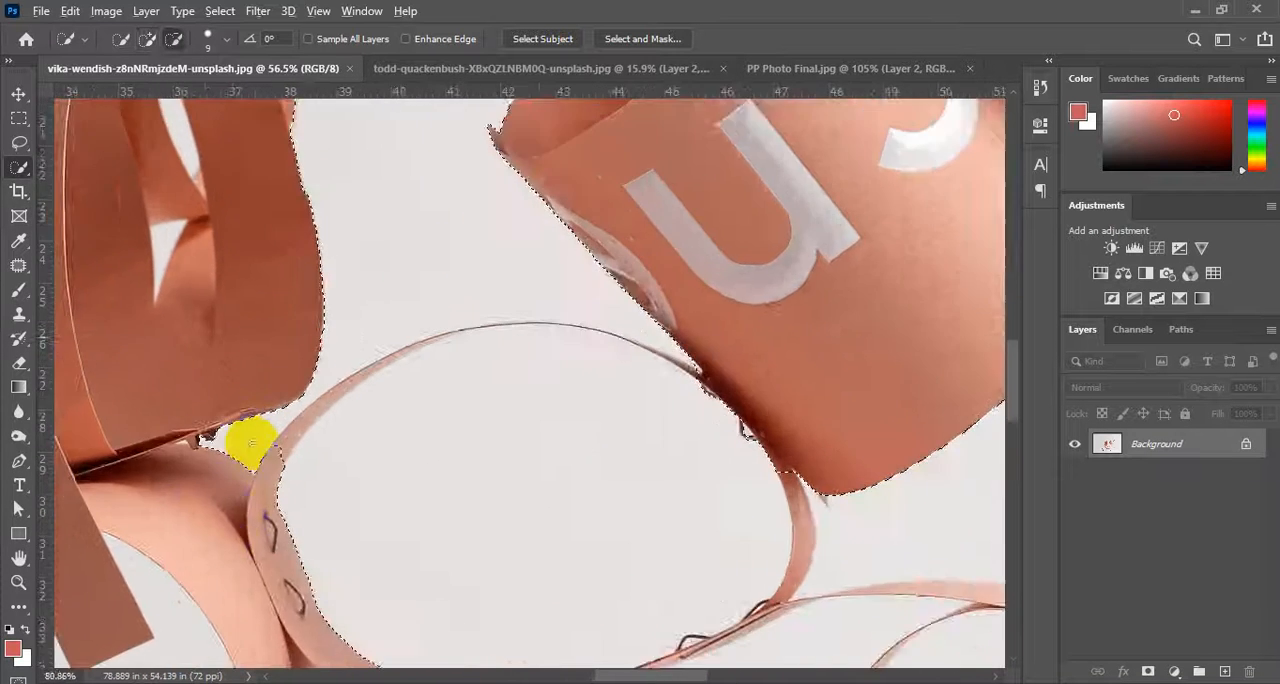
pyautogui.scroll(4, 252, 443)
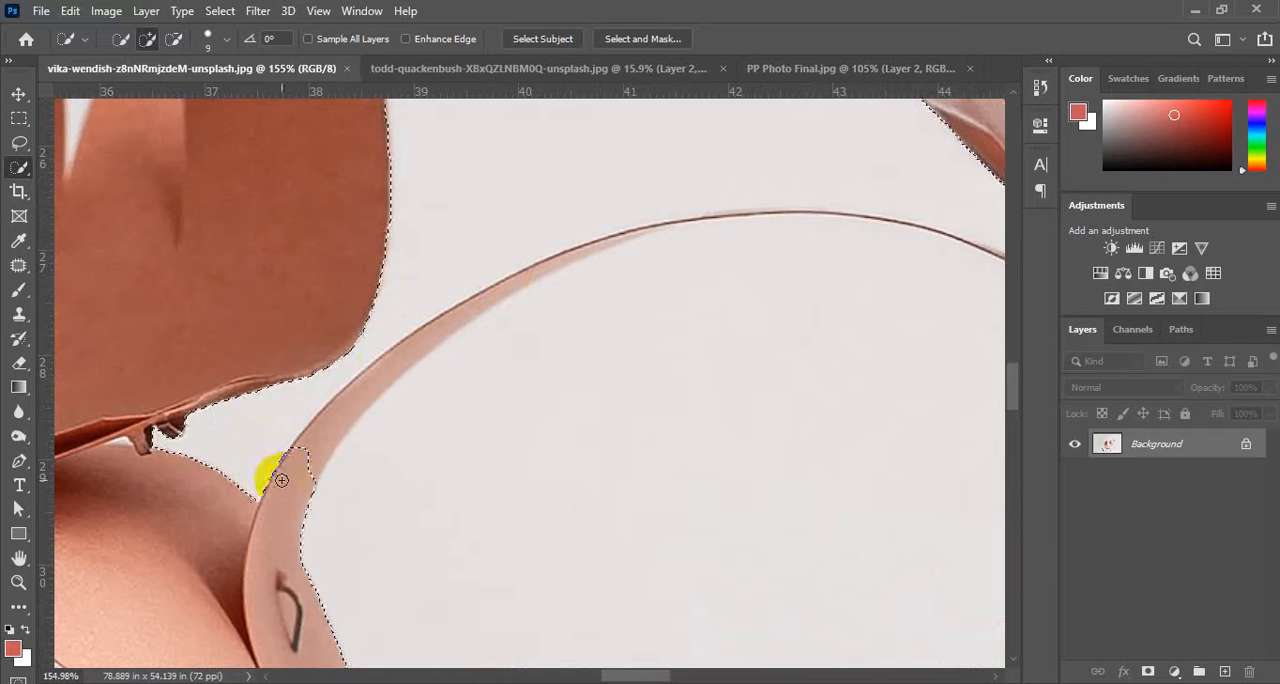
pyautogui.moveTo(340, 419)
pyautogui.mouseDown()
pyautogui.moveTo(314, 466)
pyautogui.moveTo(425, 341)
pyautogui.moveTo(494, 291)
pyautogui.moveTo(617, 243)
pyautogui.moveTo(718, 223)
pyautogui.moveTo(894, 217)
pyautogui.mouseUp()
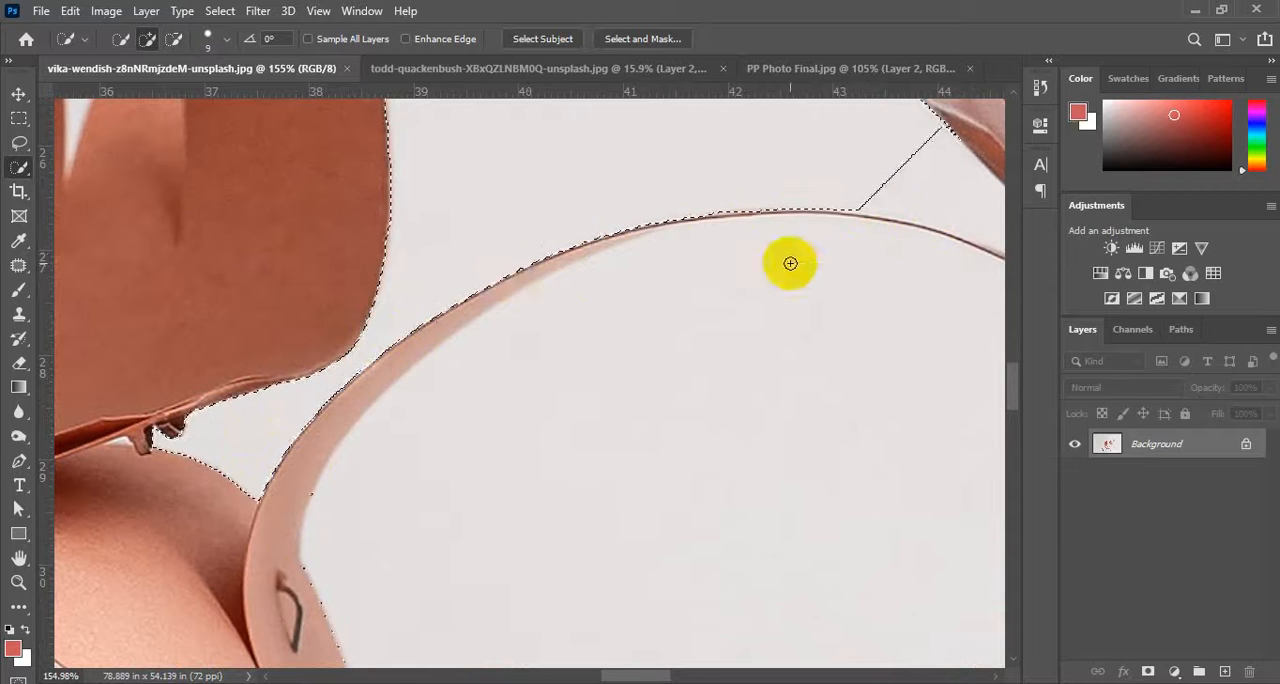
# Refine the background selection along the oval ring's rim up to the narrow wedge where it meets the lettered roll.
pyautogui.moveTo(591, 347); pyautogui.dragTo(197, 557)
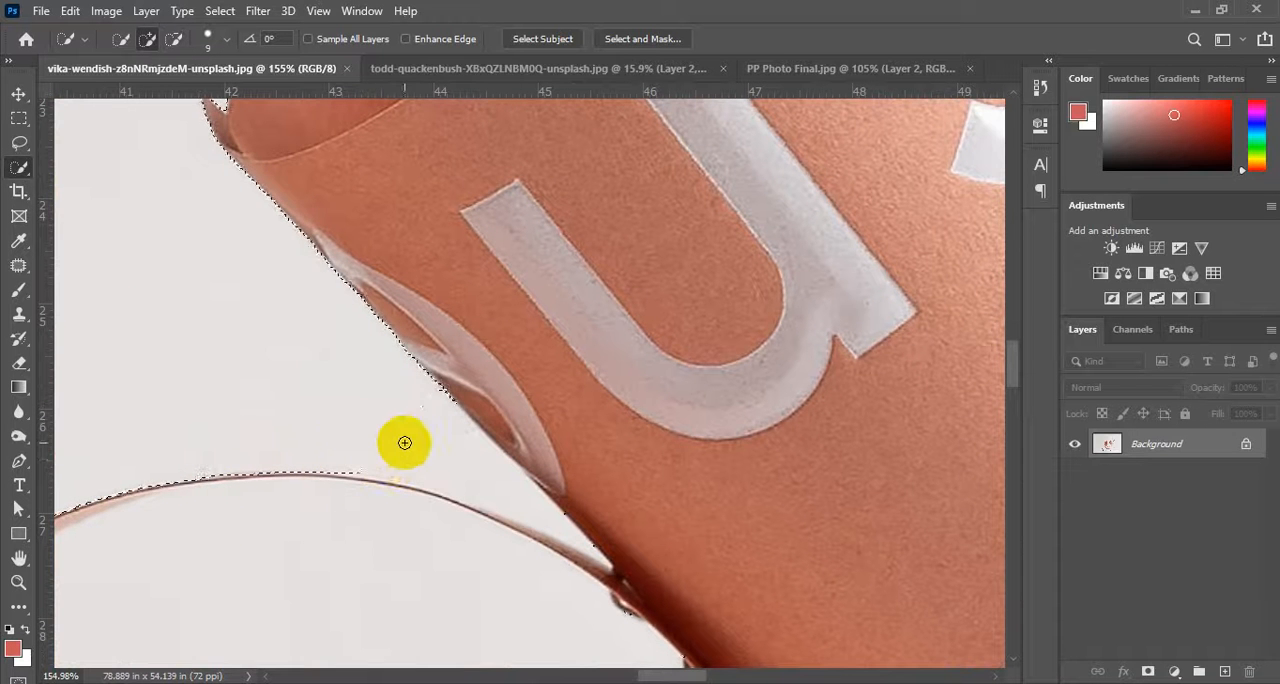
pyautogui.moveTo(404, 442)
pyautogui.mouseDown()
pyautogui.moveTo(481, 471)
pyautogui.moveTo(498, 507)
pyautogui.moveTo(534, 506)
pyautogui.moveTo(580, 533)
pyautogui.moveTo(531, 503)
pyautogui.moveTo(575, 559)
pyautogui.moveTo(412, 498)
pyautogui.moveTo(346, 515)
pyautogui.moveTo(336, 560)
pyautogui.mouseUp()
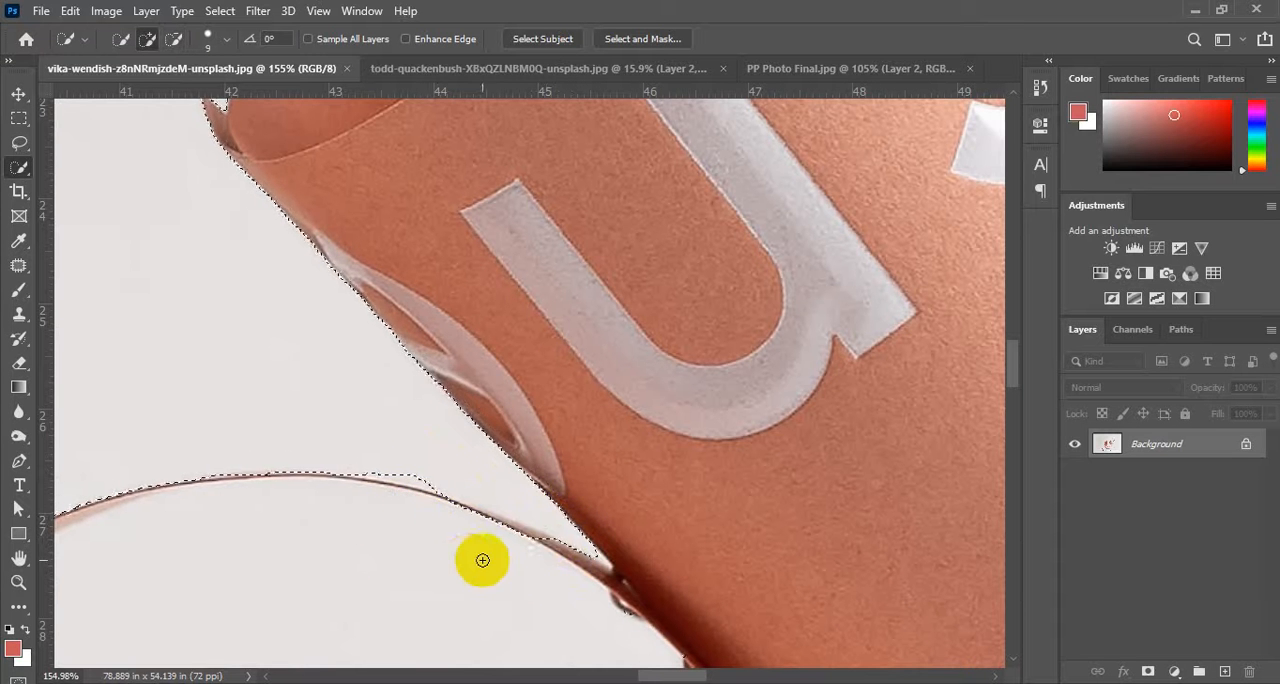
pyautogui.scroll(5, 523, 545)
pyautogui.moveTo(545, 580); pyautogui.dragTo(560, 551)
pyautogui.moveTo(493, 529)
pyautogui.mouseDown()
pyautogui.moveTo(455, 524)
pyautogui.moveTo(449, 504)
pyautogui.moveTo(409, 504)
pyautogui.moveTo(424, 490)
pyautogui.moveTo(386, 486)
pyautogui.moveTo(400, 481)
pyautogui.moveTo(391, 471)
pyautogui.mouseUp()
pyautogui.scroll(-10, 391, 471)
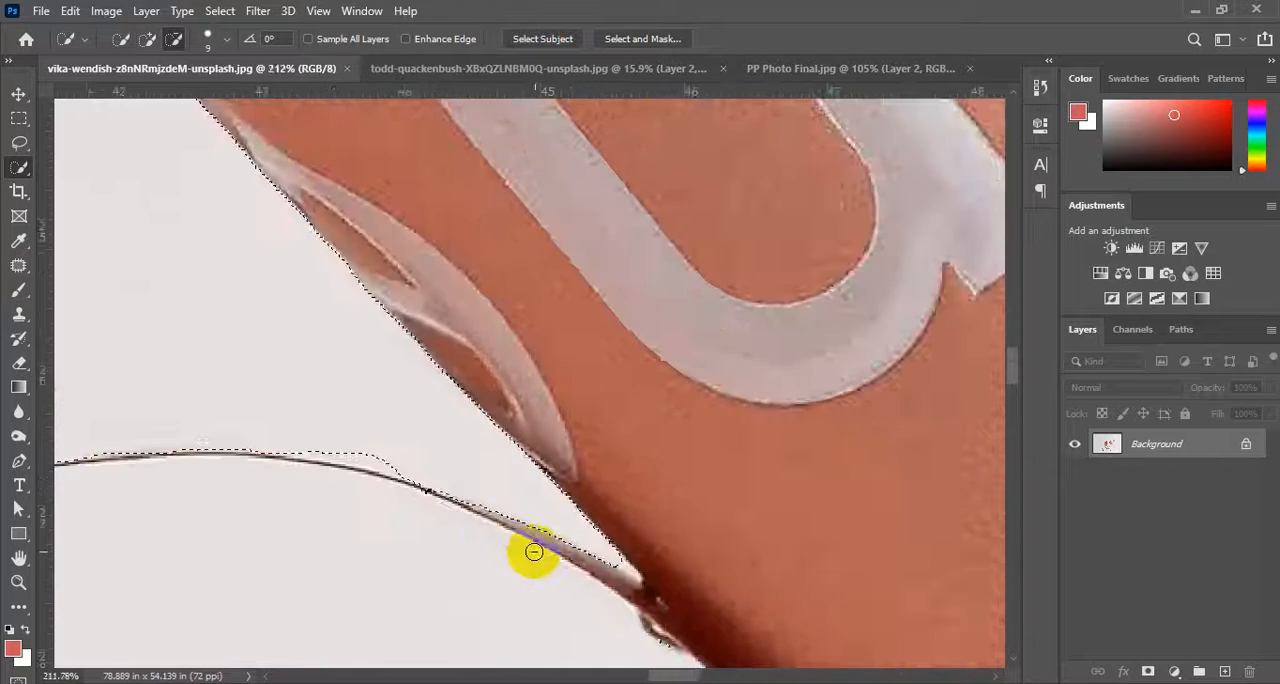
# Subtract the long diagonal strip above the lettered roll from the background selection.
pyautogui.scroll(-3, 500, 545)
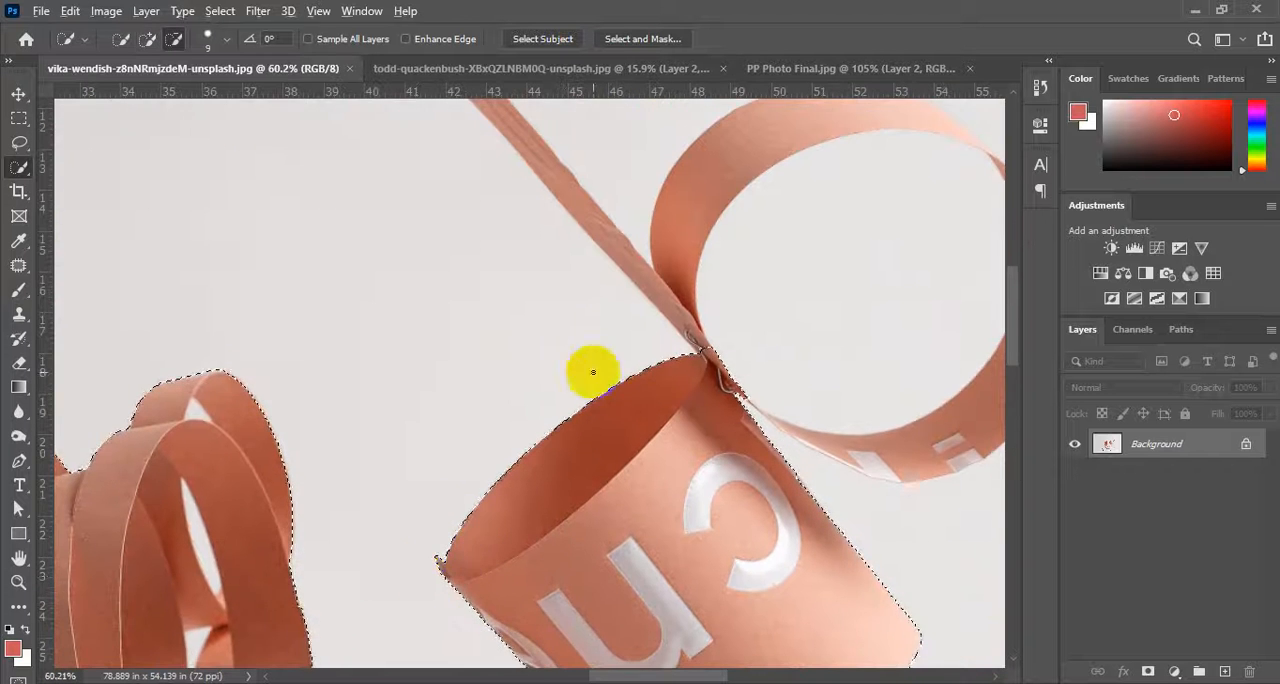
pyautogui.scroll(6, 757, 371)
pyautogui.scroll(5, 783, 380)
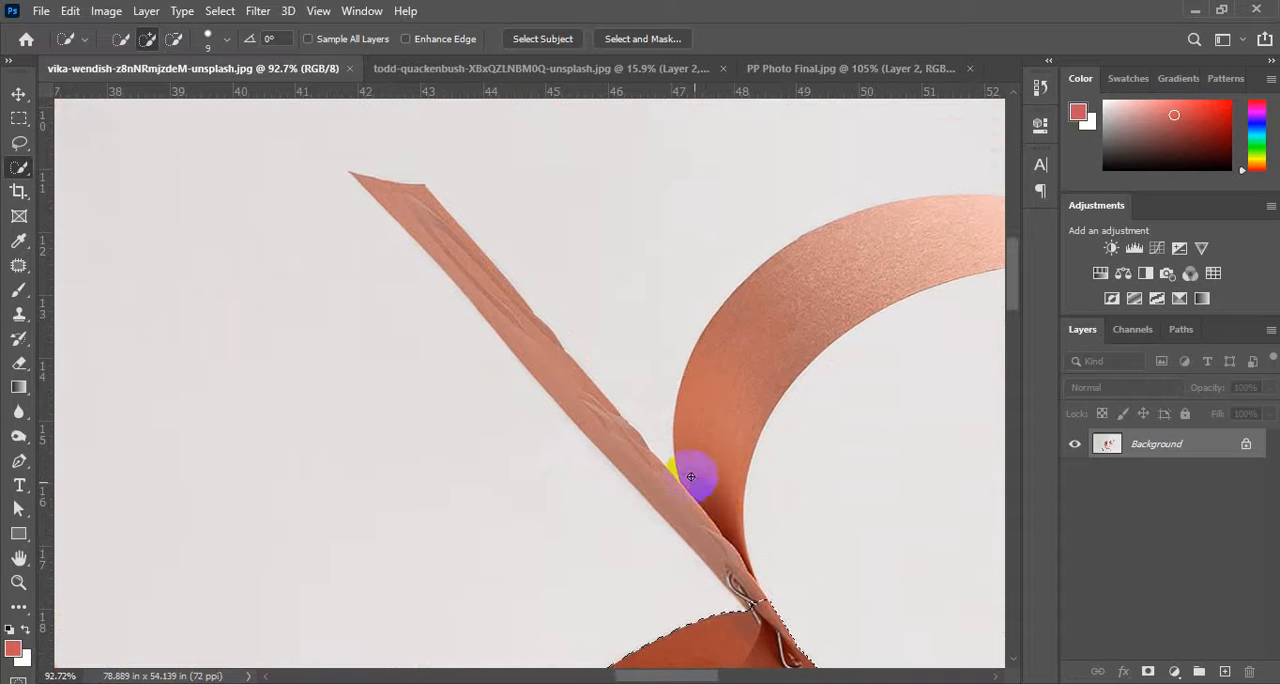
pyautogui.moveTo(757, 606)
pyautogui.mouseDown()
pyautogui.moveTo(539, 336)
pyautogui.moveTo(421, 246)
pyautogui.mouseUp()
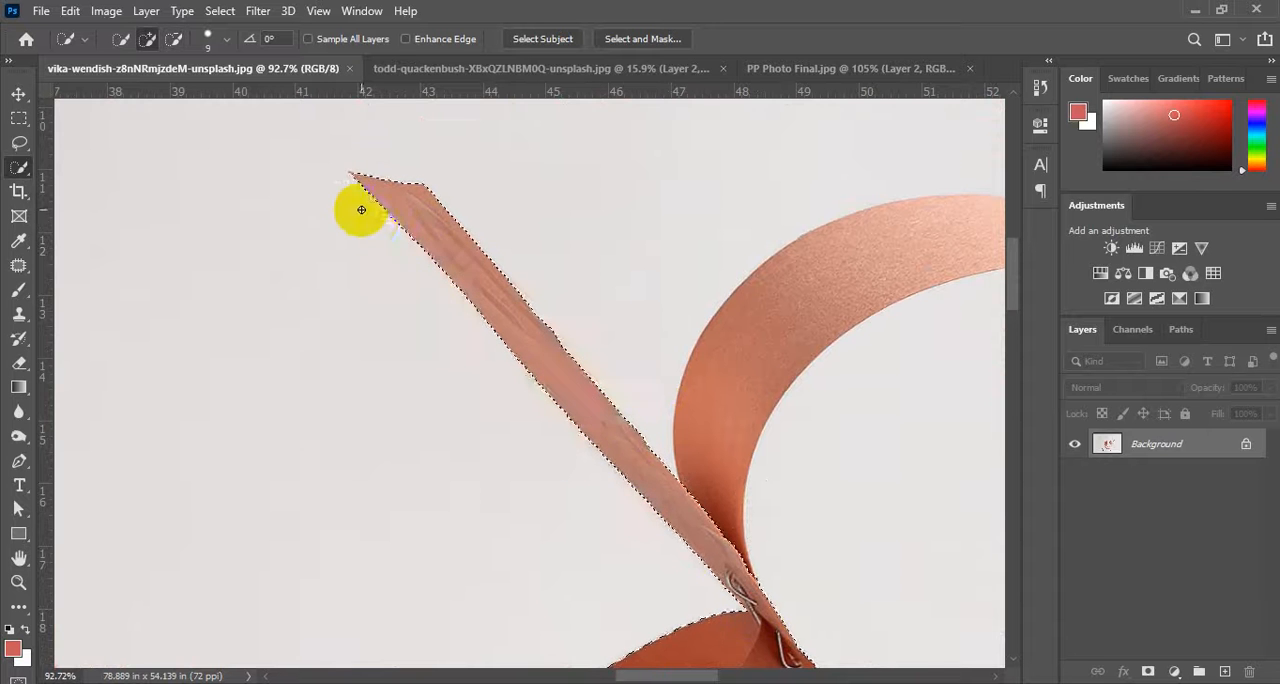
# Subtract the upper ring and its interior from the background selection, including the narrow joint on its rim.
pyautogui.moveTo(706, 586)
pyautogui.mouseDown()
pyautogui.moveTo(337, 374)
pyautogui.moveTo(271, 514)
pyautogui.moveTo(340, 283)
pyautogui.moveTo(597, 234)
pyautogui.moveTo(694, 271)
pyautogui.moveTo(770, 345)
pyautogui.moveTo(808, 421)
pyautogui.moveTo(834, 535)
pyautogui.moveTo(803, 438)
pyautogui.moveTo(710, 311)
pyautogui.mouseUp()
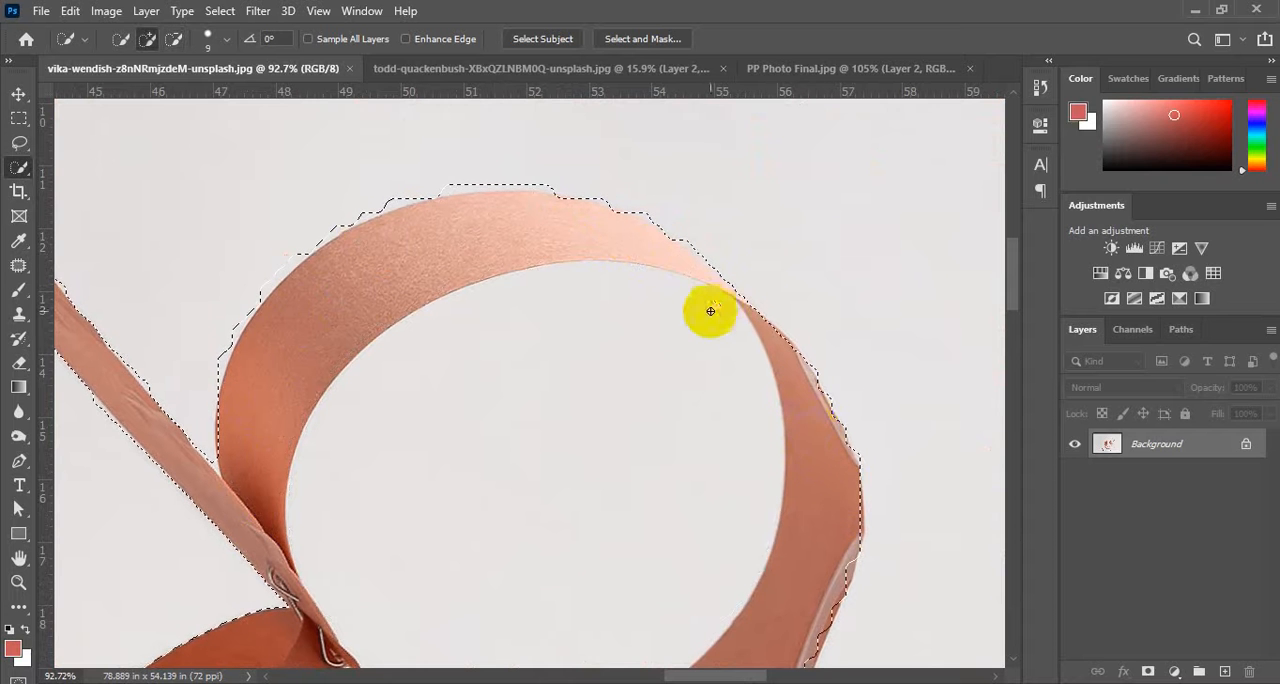
pyautogui.keyDown('alt'); pyautogui.click(724, 287); pyautogui.keyUp('alt')
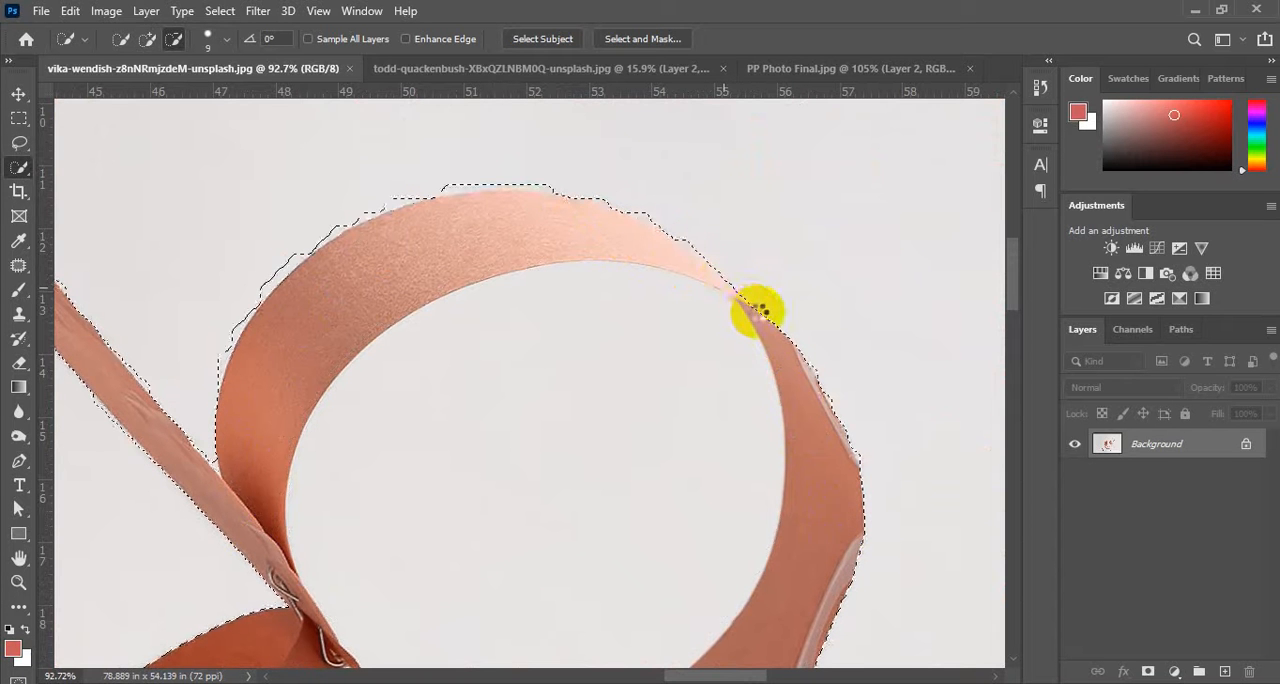
pyautogui.keyDown('alt'); pyautogui.click(733, 297); pyautogui.keyUp('alt')
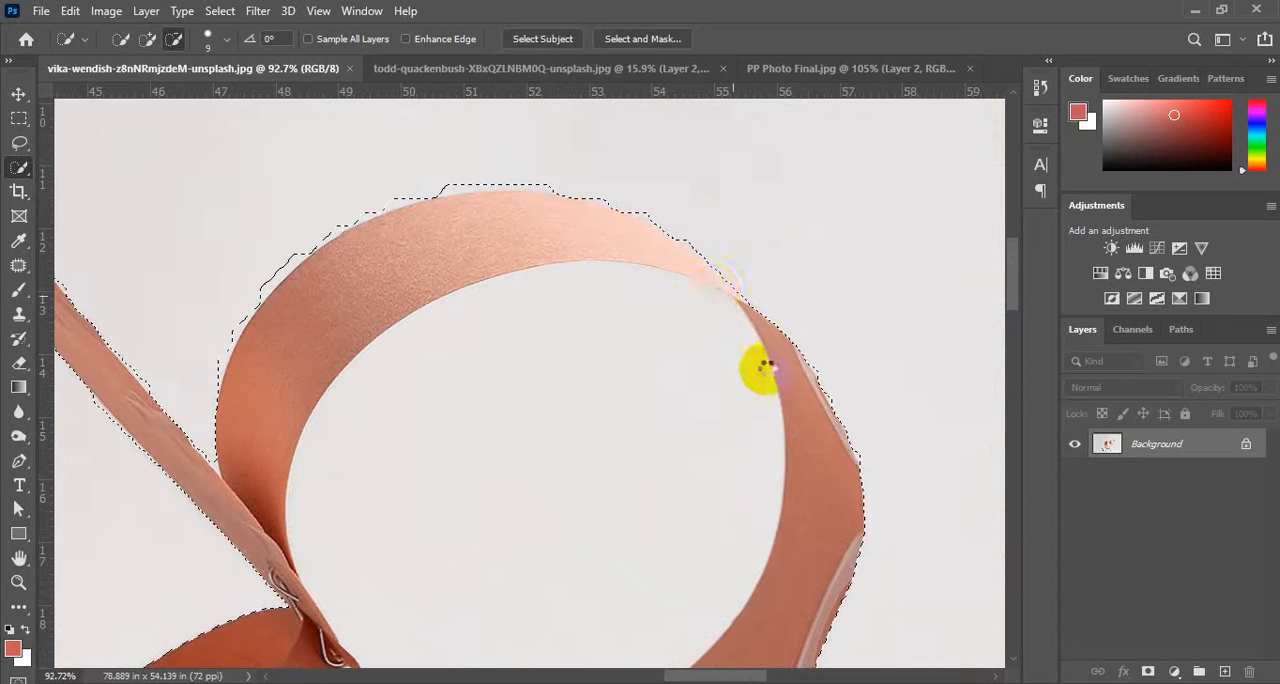
# Refine the background selection in the gap between the lettered roll and the upper ring's lower edge, undoing stray strokes along the way.
pyautogui.scroll(-6, 494, 400)
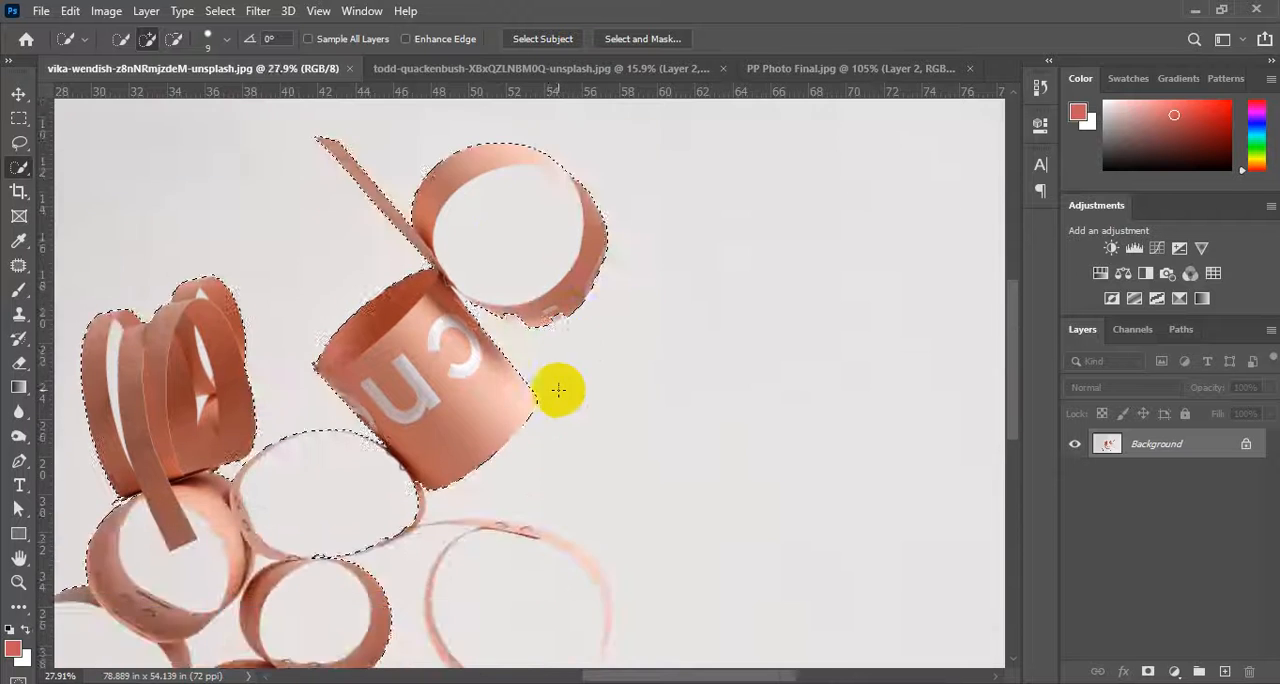
pyautogui.scroll(5, 557, 390)
pyautogui.scroll(2, 267, 368)
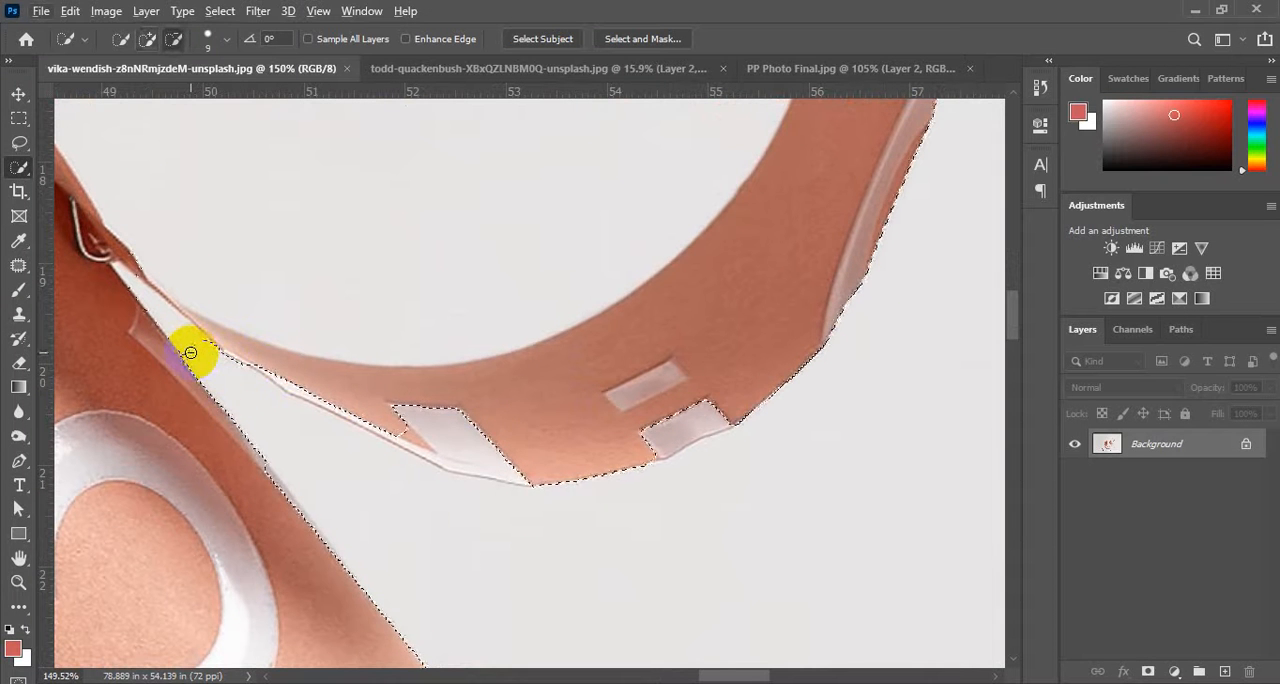
pyautogui.moveTo(190, 352); pyautogui.dragTo(181, 341)
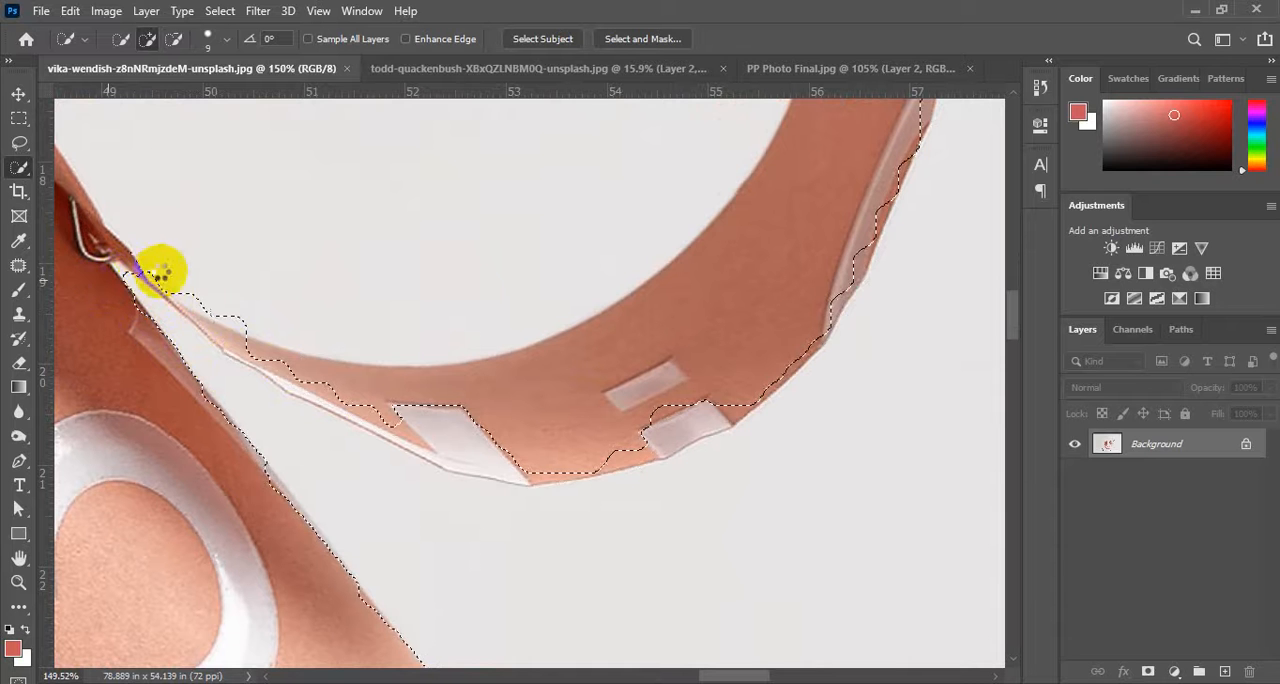
pyautogui.moveTo(160, 270)
pyautogui.mouseDown()
pyautogui.moveTo(134, 251)
pyautogui.moveTo(194, 307)
pyautogui.mouseUp()
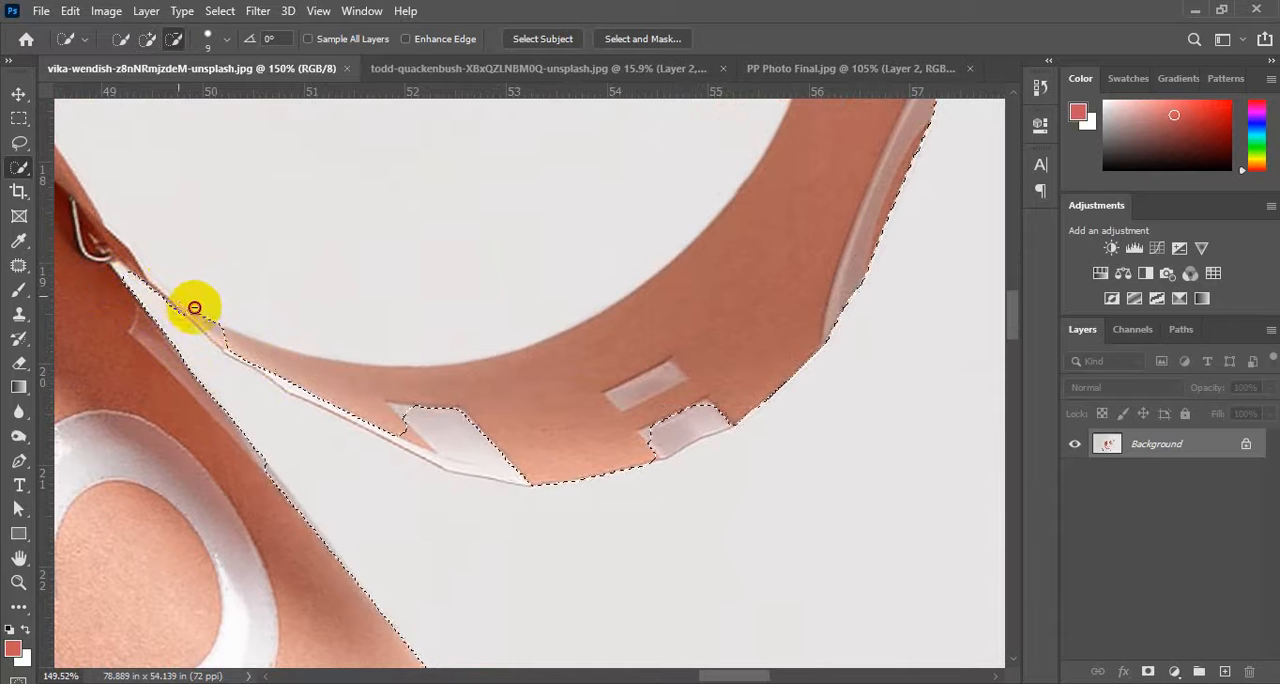
pyautogui.moveTo(510, 435)
pyautogui.mouseDown()
pyautogui.moveTo(546, 442)
pyautogui.moveTo(461, 445)
pyautogui.moveTo(411, 430)
pyautogui.moveTo(459, 453)
pyautogui.moveTo(696, 406)
pyautogui.moveTo(715, 414)
pyautogui.moveTo(644, 443)
pyautogui.moveTo(694, 434)
pyautogui.mouseUp()
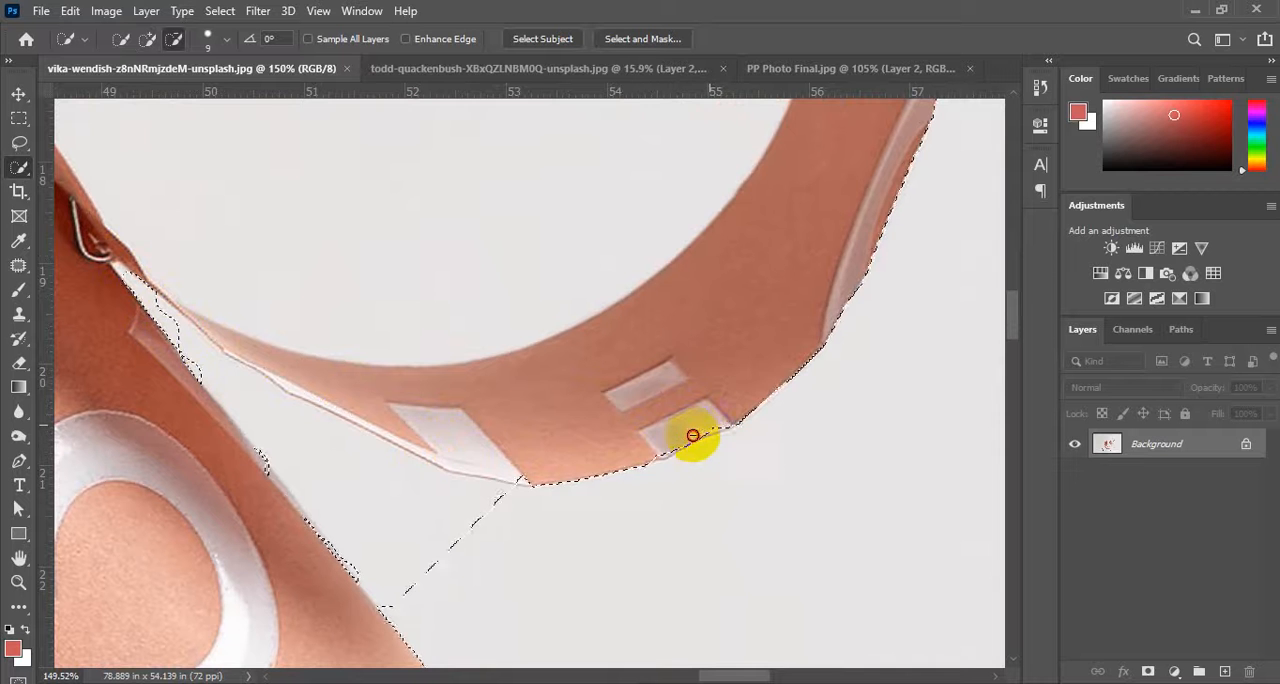
pyautogui.hotkey('ctrl', 'z')
pyautogui.hotkey('ctrl', 'z')
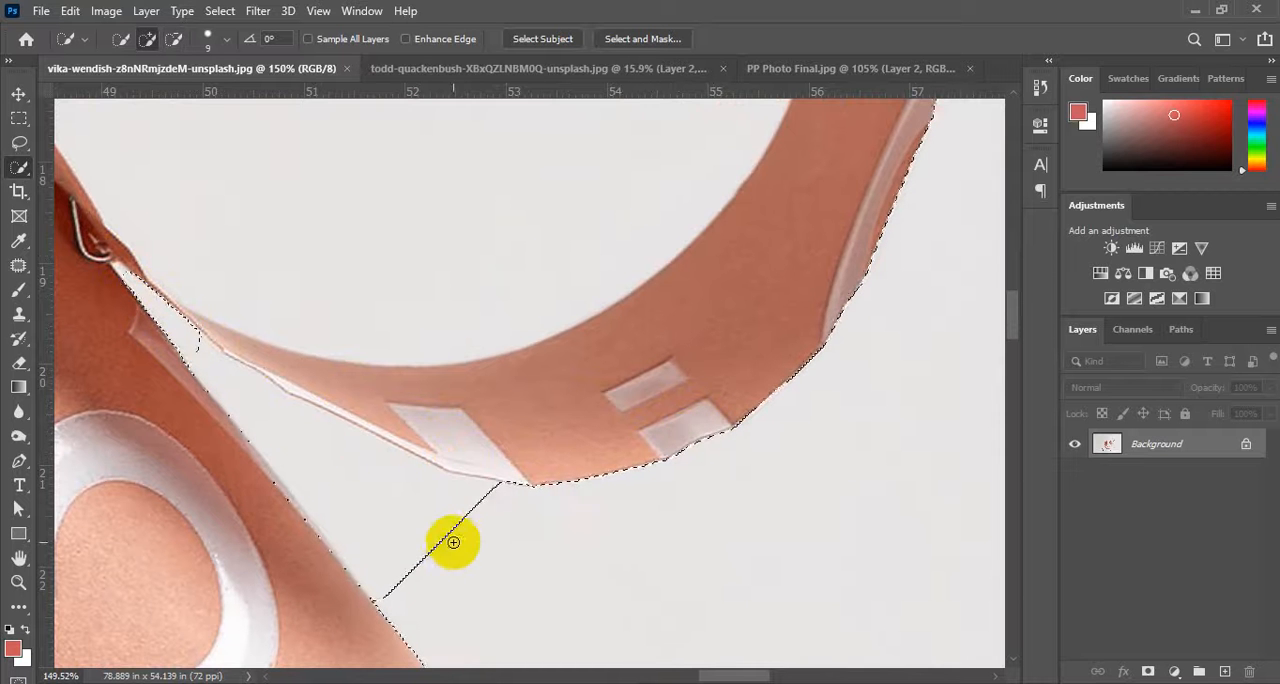
pyautogui.moveTo(453, 542)
pyautogui.mouseDown()
pyautogui.moveTo(370, 501)
pyautogui.moveTo(489, 529)
pyautogui.moveTo(478, 506)
pyautogui.moveTo(240, 414)
pyautogui.mouseUp()
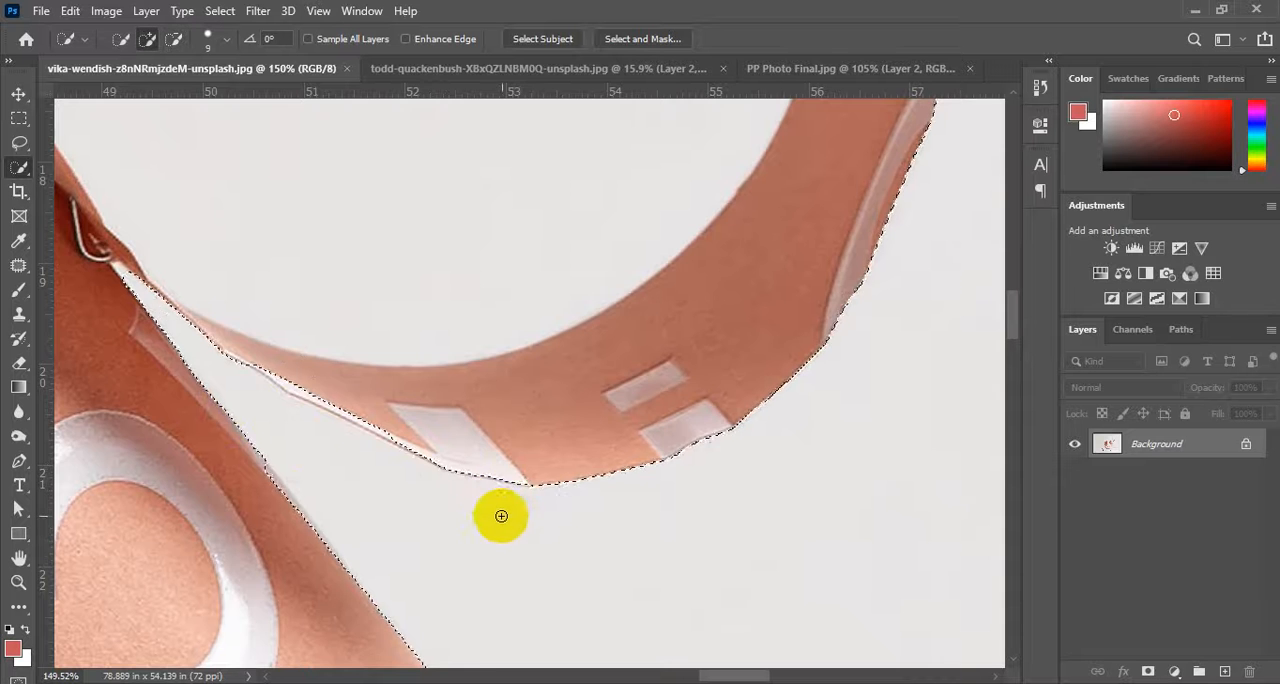
# Invert the selection to copy the paper rings onto a new layer, and hide the Background layer.
pyautogui.moveTo(790, 340); pyautogui.dragTo(338, 682)
pyautogui.moveTo(420, 440); pyautogui.dragTo(801, 667)
pyautogui.moveTo(711, 458); pyautogui.dragTo(784, 529)
pyautogui.scroll(-5, 780, 528)
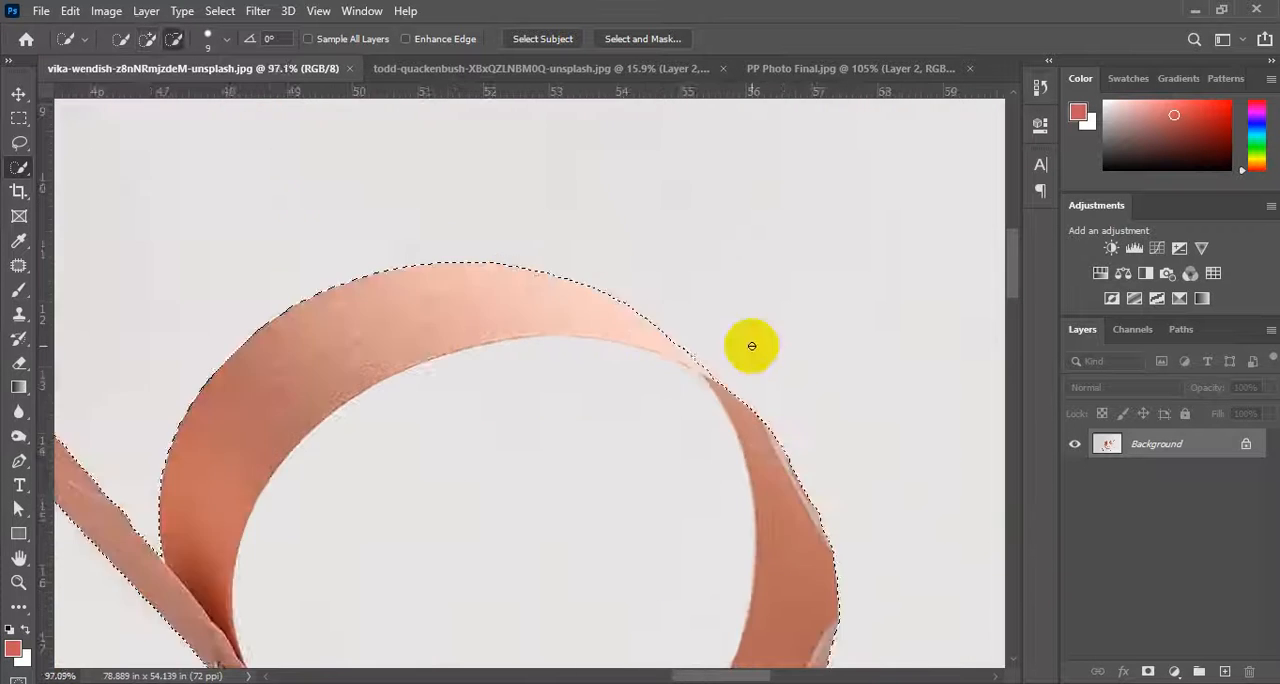
pyautogui.scroll(-2, 743, 381)
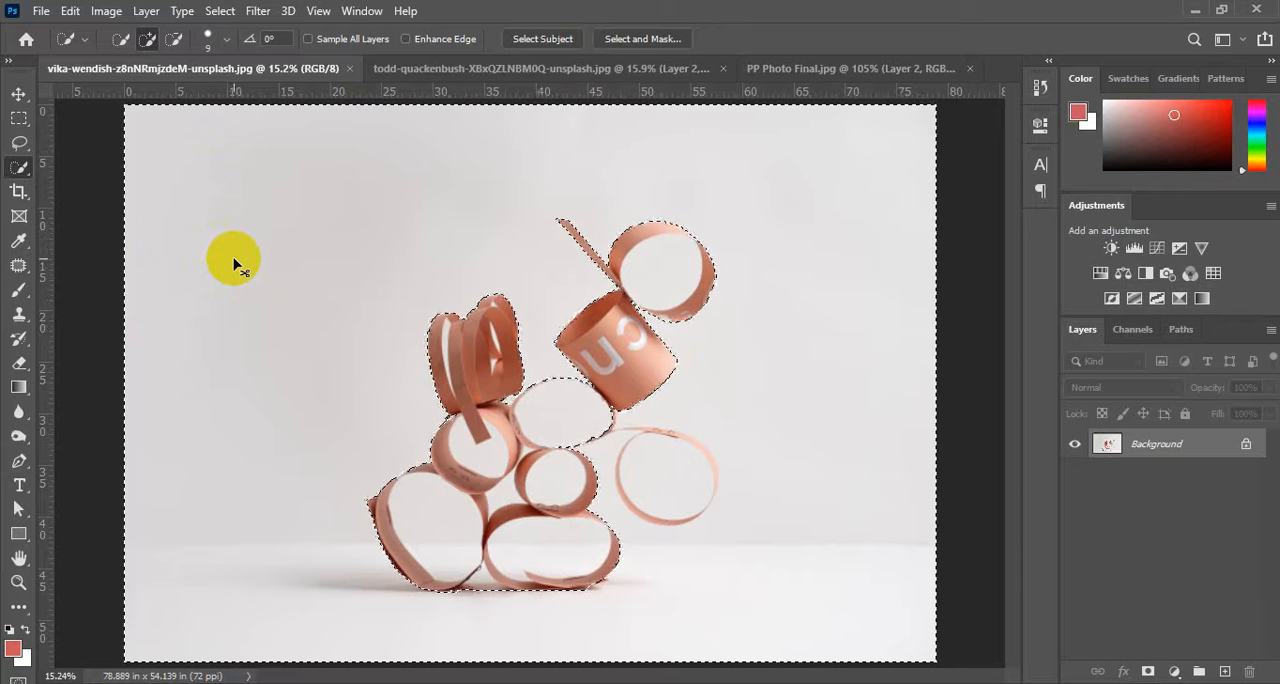
pyautogui.hotkey('ctrl', 'shift', 'i')
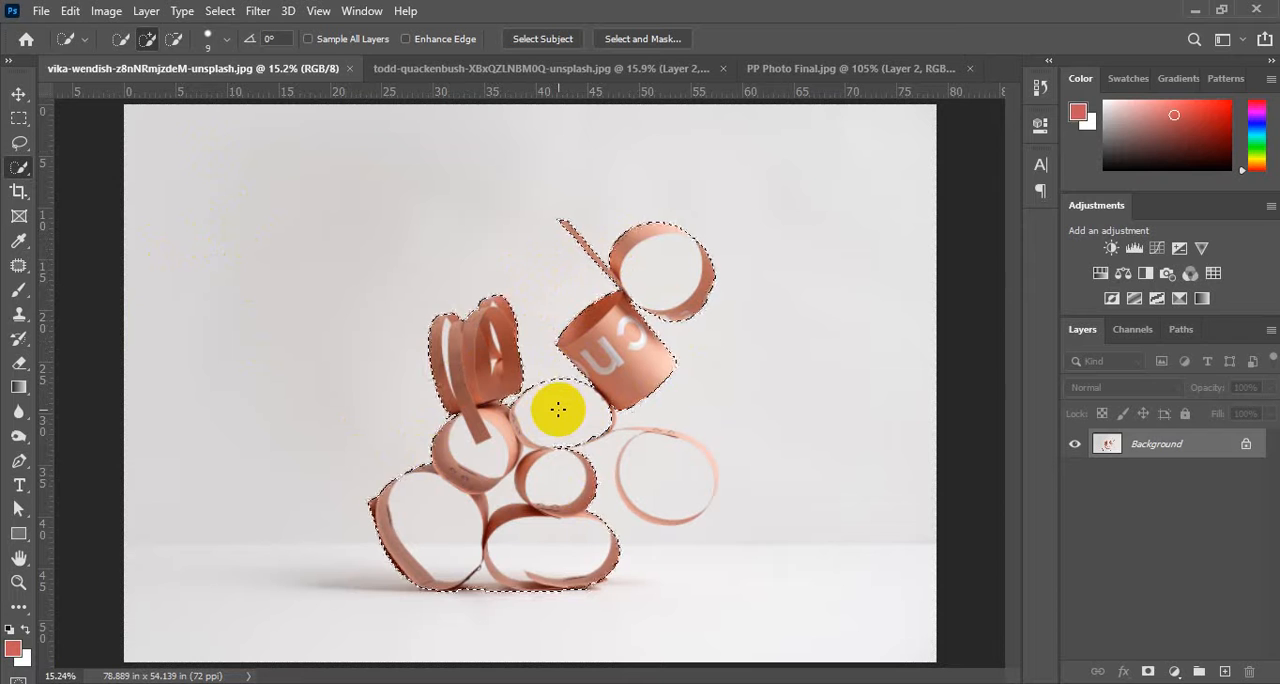
pyautogui.hotkey('ctrl', 'j')
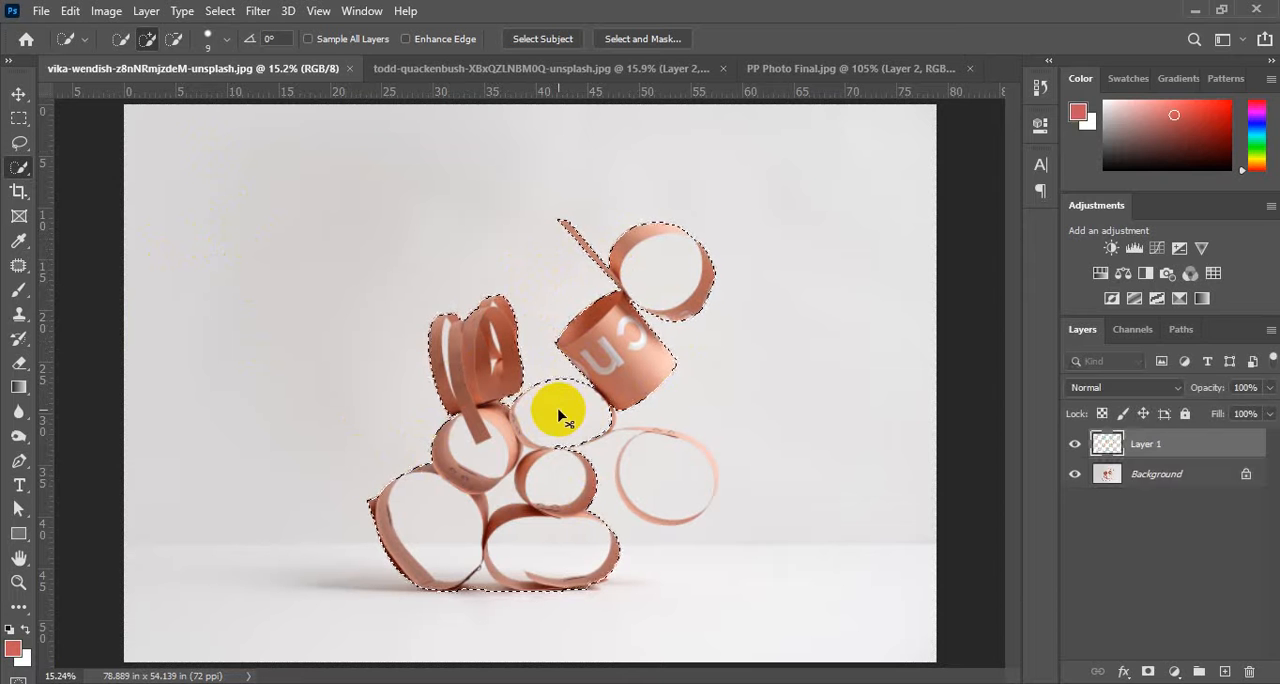
pyautogui.click(1075, 474)
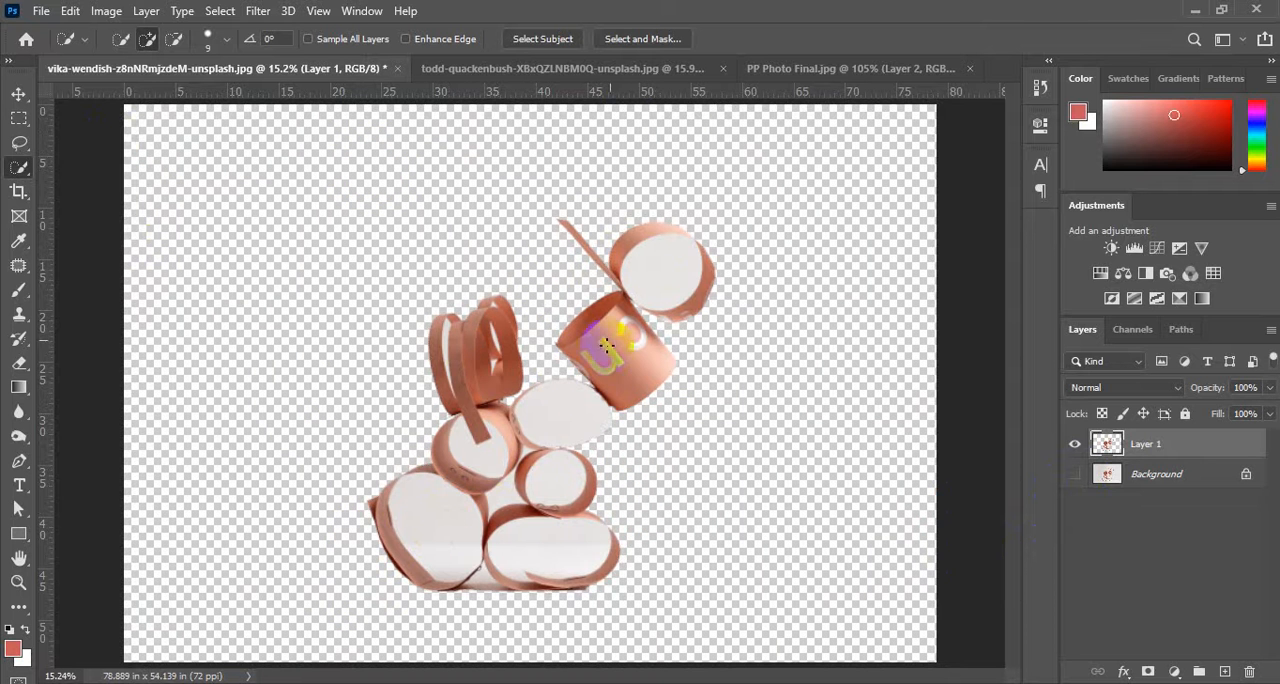
# Switch to the Magic Wand tool and select the tall white gap between the outer strips of the coil.
pyautogui.scroll(8, 543, 286)
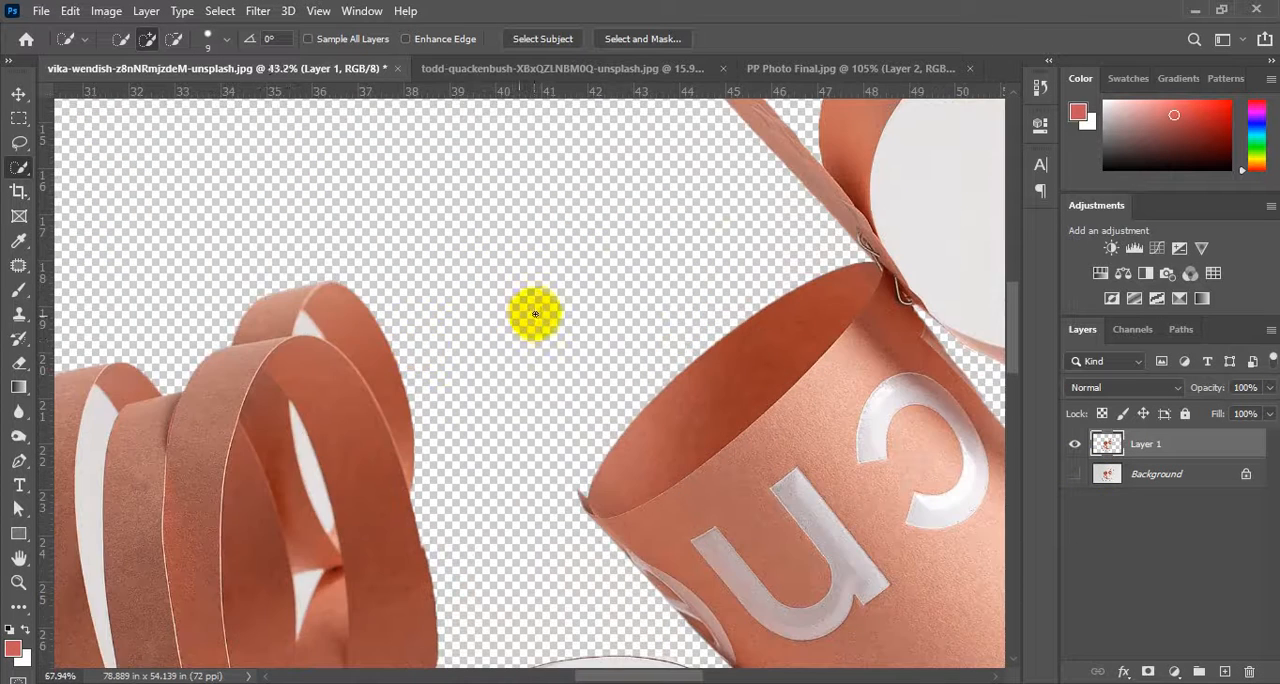
pyautogui.moveTo(480, 333); pyautogui.dragTo(783, 197)
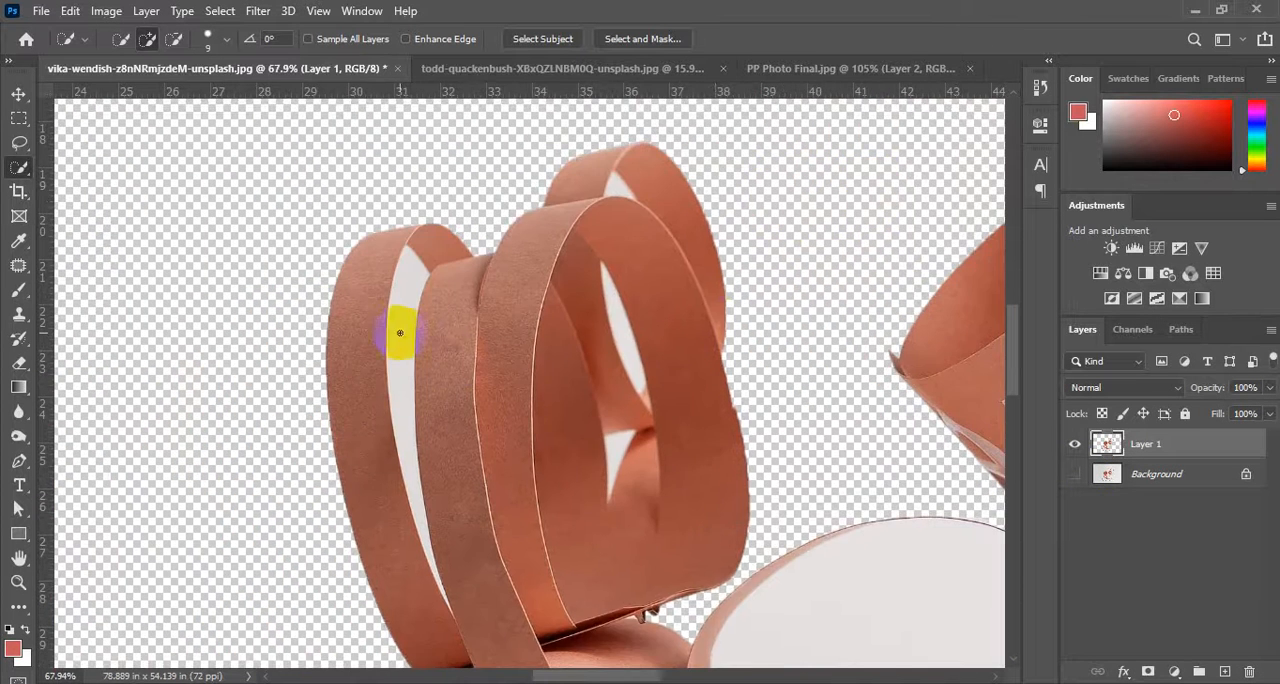
pyautogui.scroll(3, 398, 327)
pyautogui.scroll(-2, 398, 327)
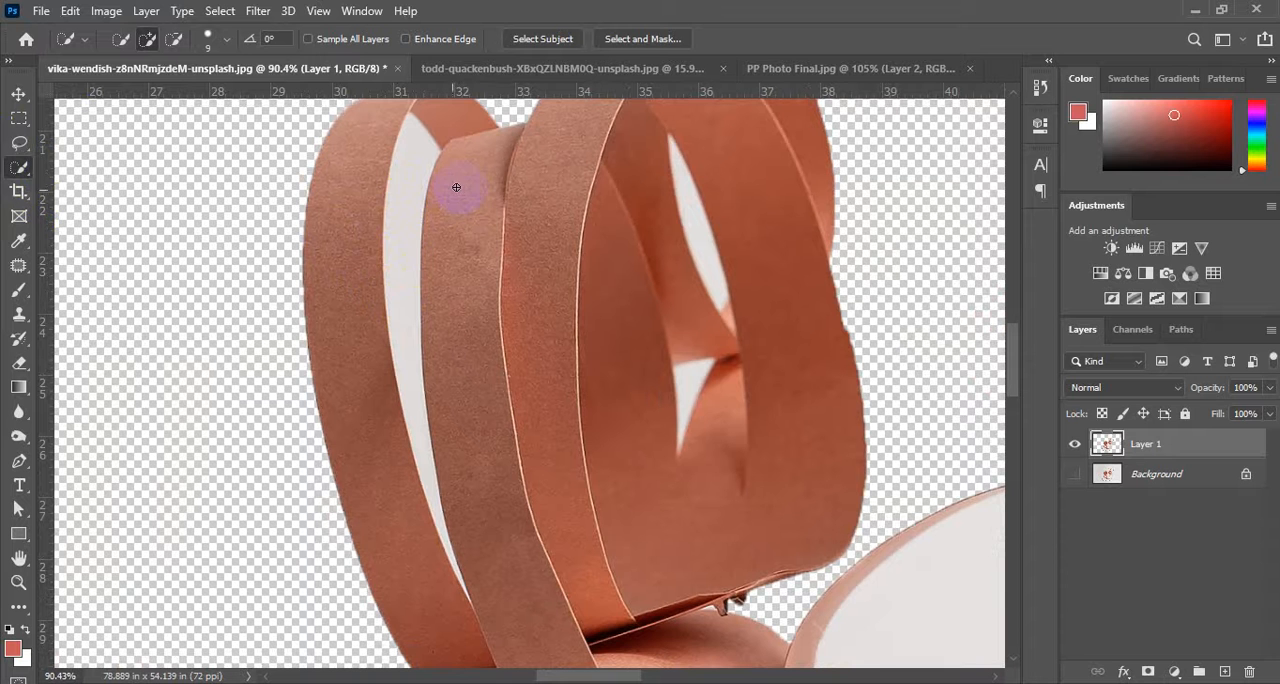
pyautogui.click(398, 251)
pyautogui.click(22, 173)
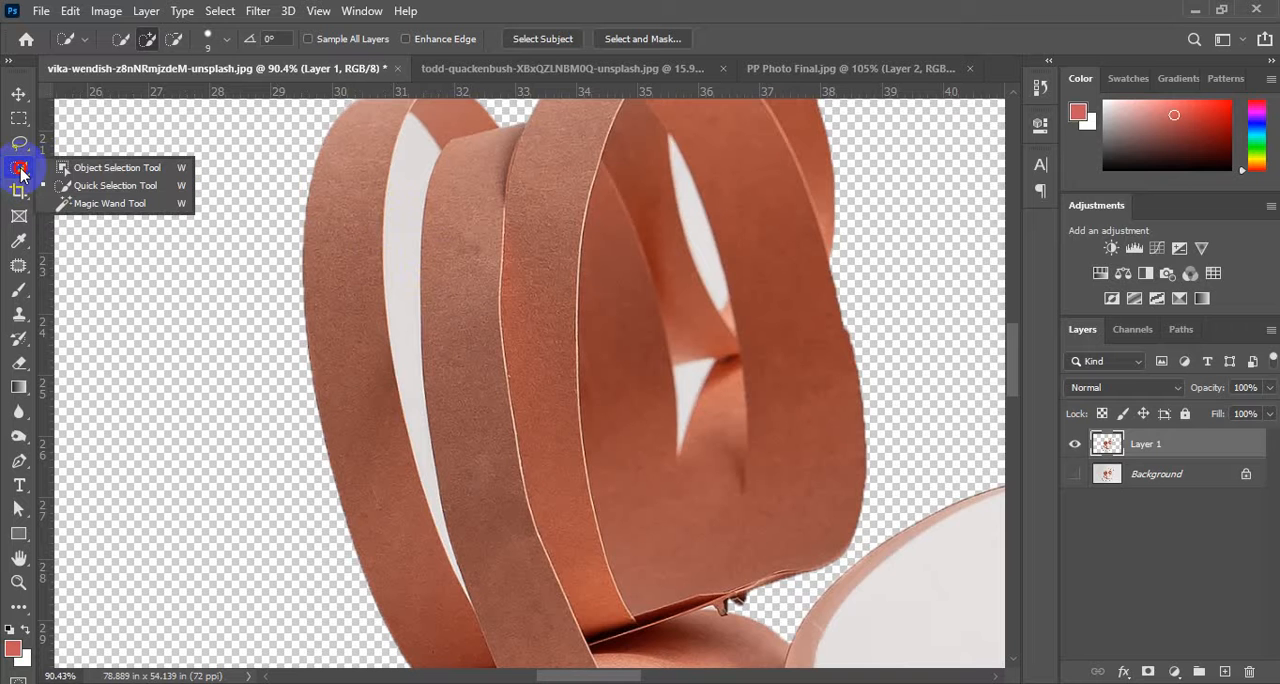
pyautogui.click(108, 204)
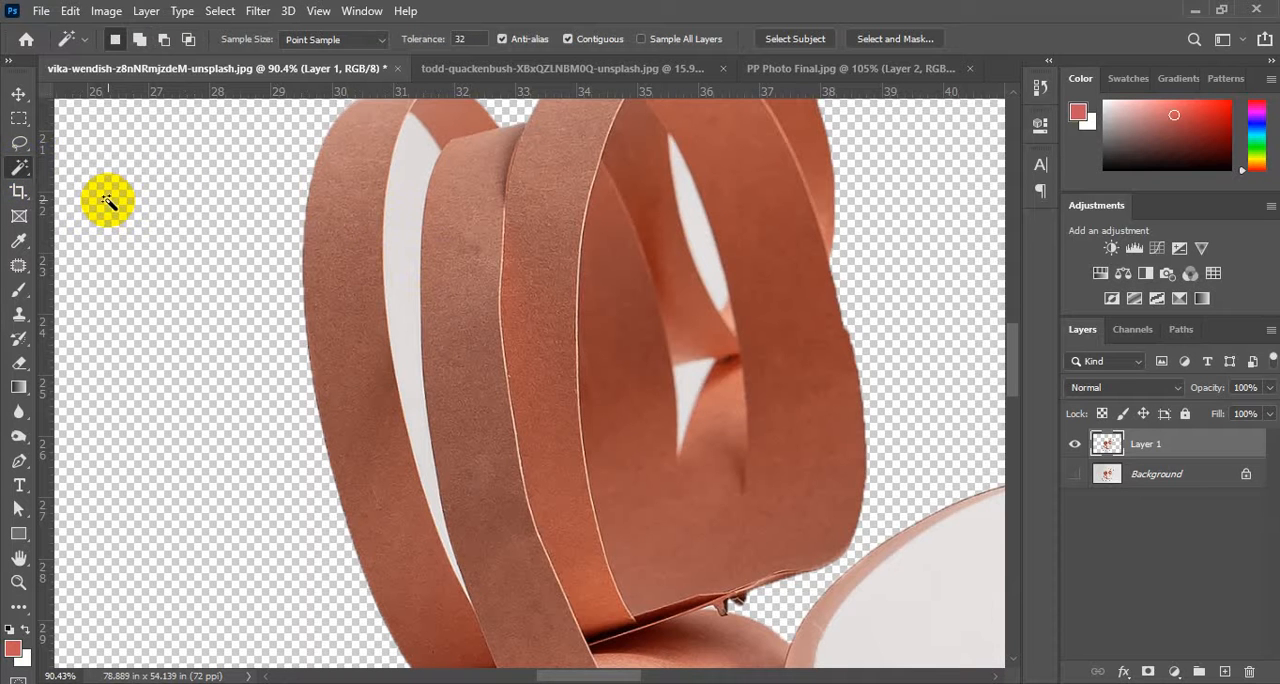
pyautogui.click(366, 216)
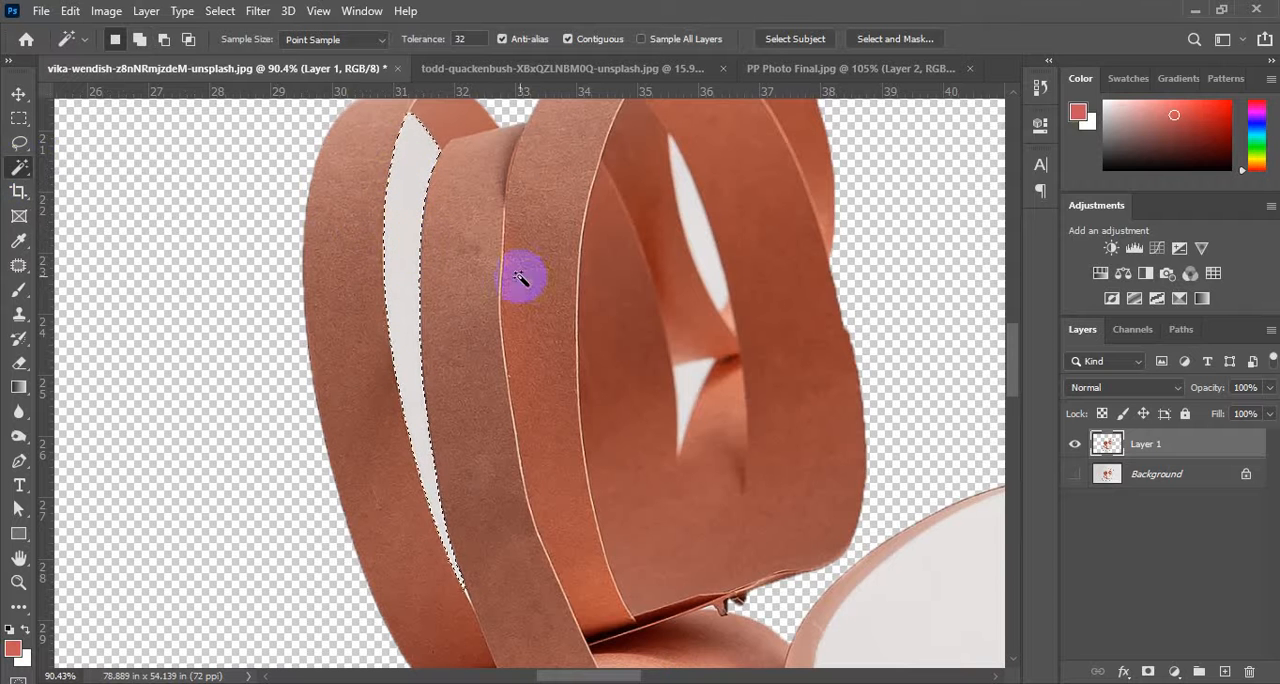
# Add the two small white gaps inside the coil's front loop to the Magic Wand selection.
pyautogui.scroll(2, 683, 245)
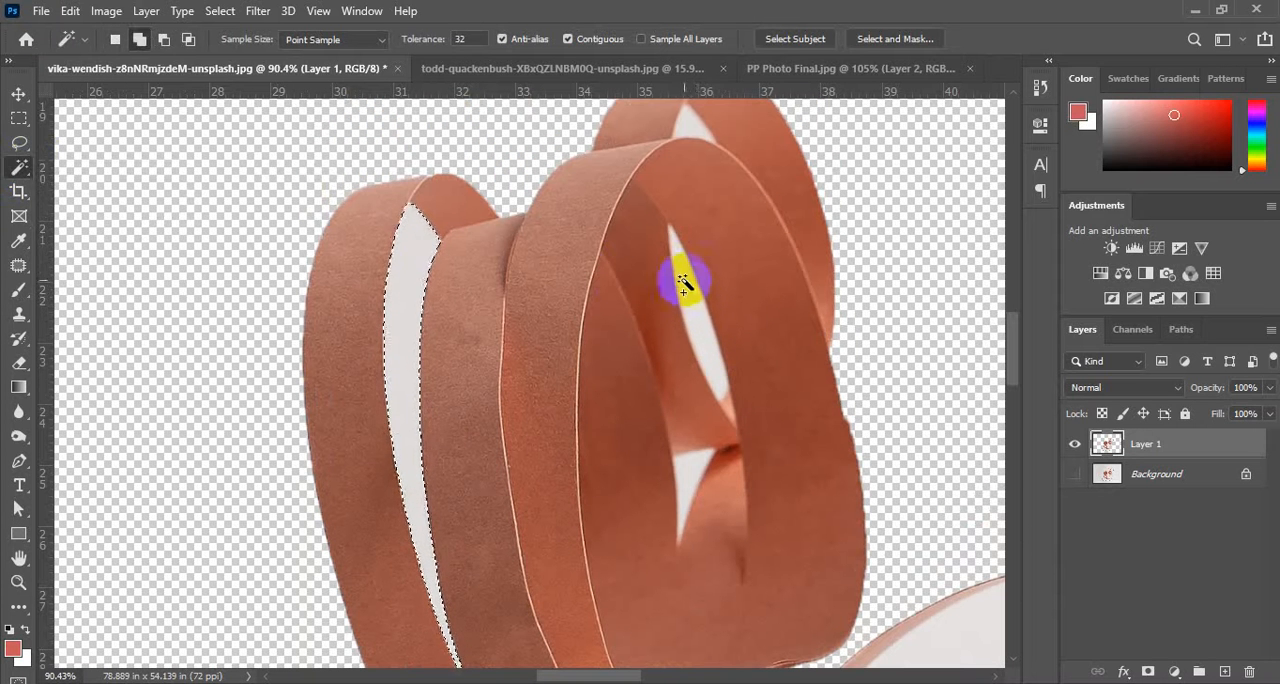
pyautogui.keyDown('shift'); pyautogui.click(695, 305); pyautogui.keyUp('shift')
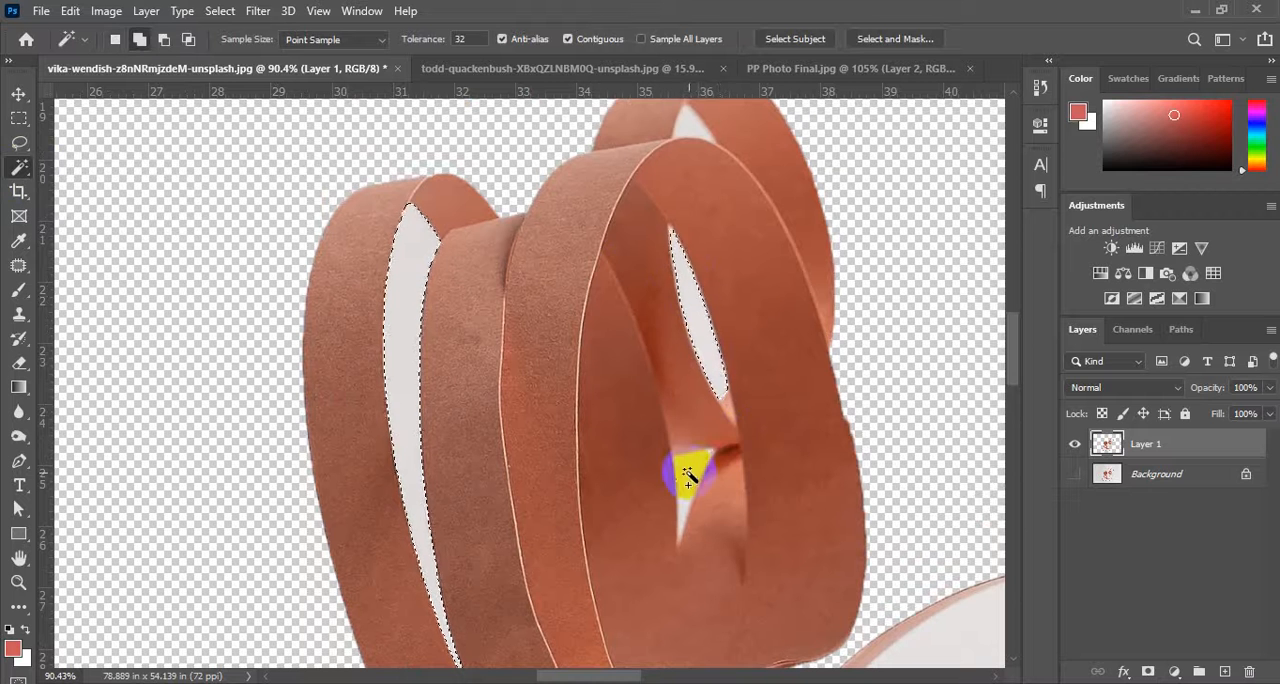
pyautogui.keyDown('shift'); pyautogui.click(690, 473); pyautogui.keyUp('shift')
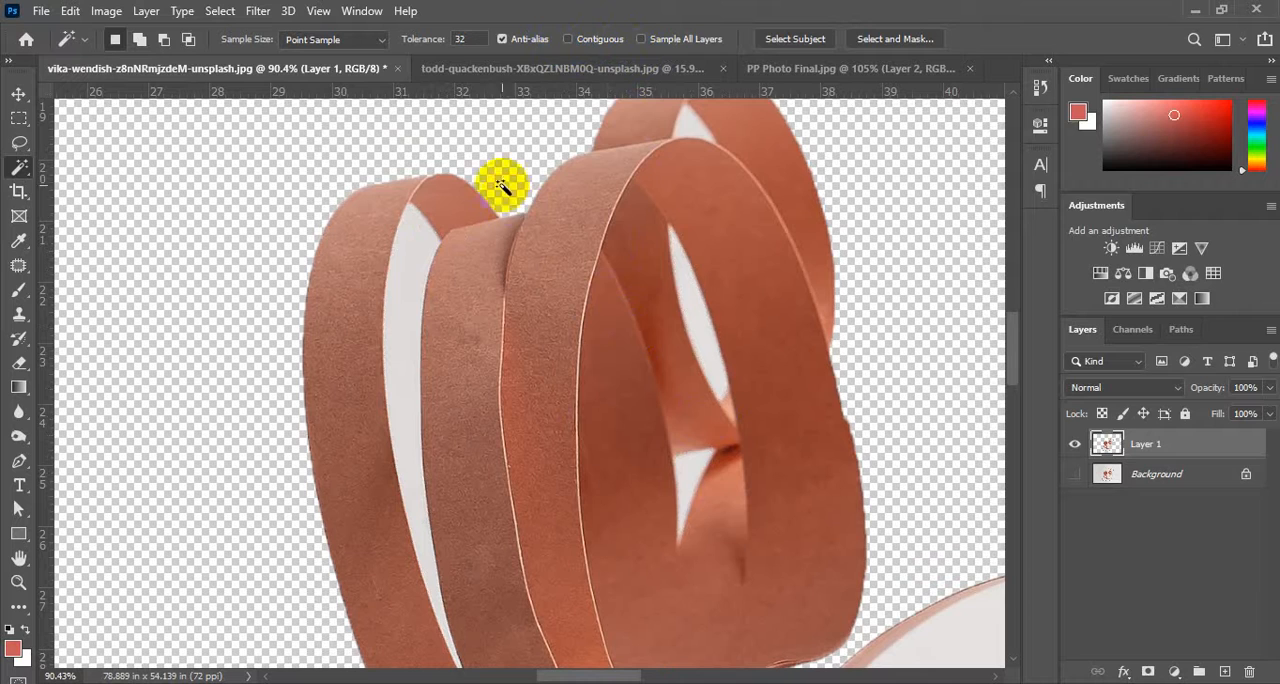
# Turn off Contiguous and select all similar white areas of the layer from the coil's tall gap.
pyautogui.click(405, 290)
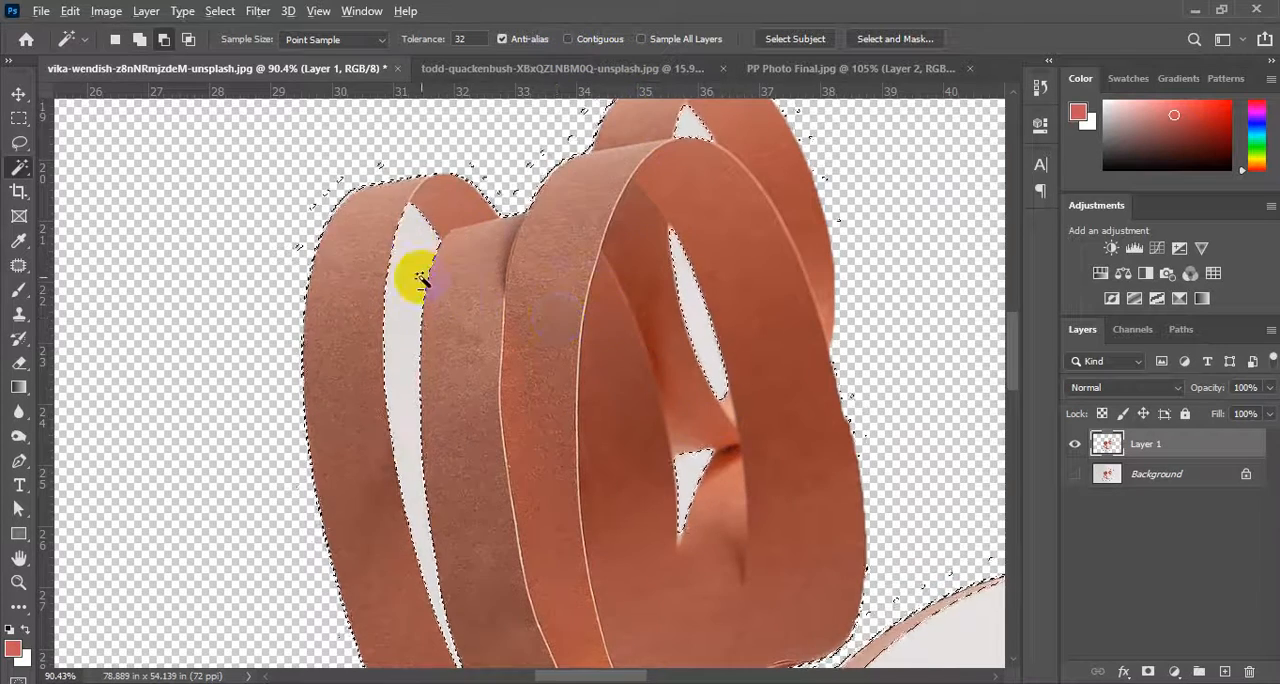
# Inspect the non-contiguous selection's edges around the lower rings, the lettered cup and the ring above it.
pyautogui.scroll(-4, 410, 285)
pyautogui.scroll(-2, 580, 357)
pyautogui.scroll(-5, 520, 370)
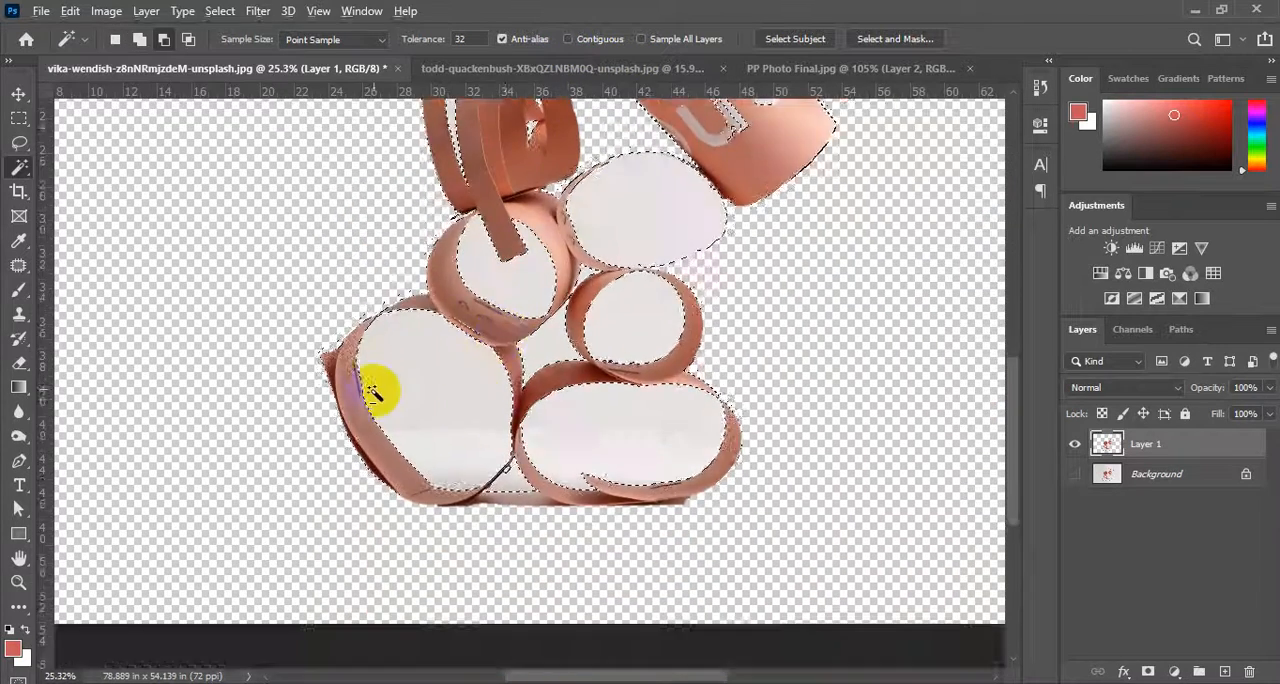
pyautogui.scroll(4, 382, 330)
pyautogui.scroll(2, 385, 300)
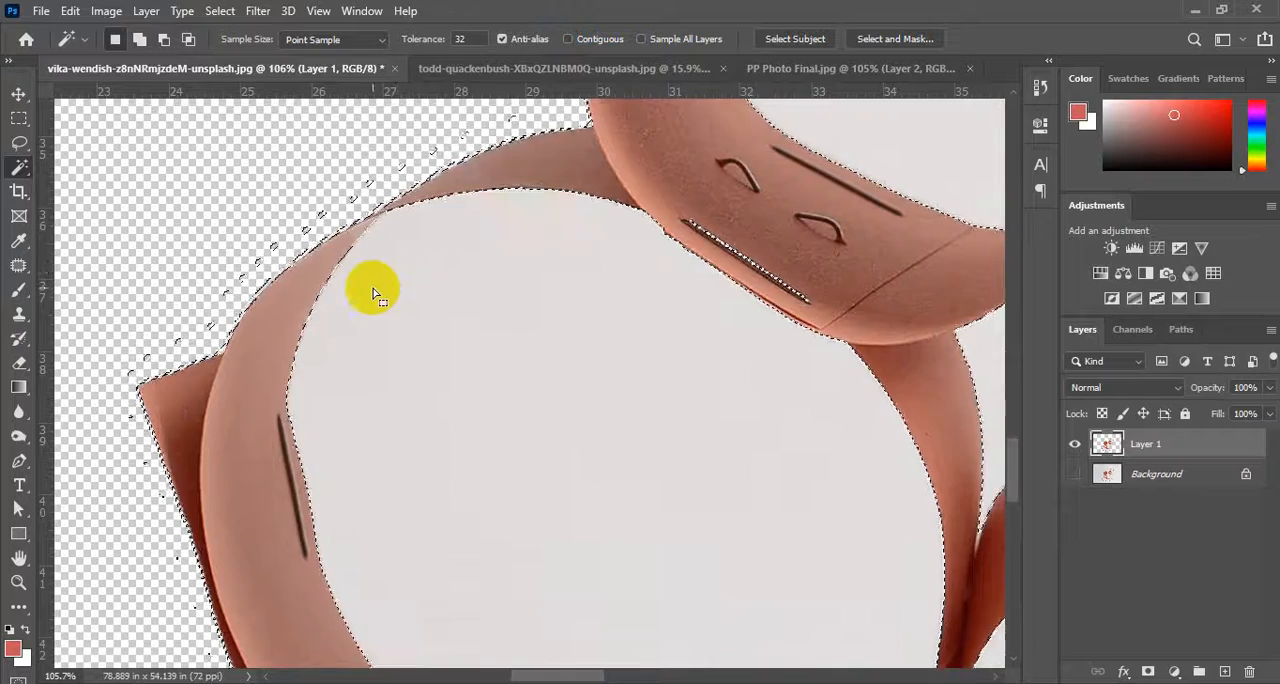
pyautogui.scroll(-2, 375, 293)
pyautogui.scroll(-4, 400, 295)
pyautogui.scroll(3, 690, 285)
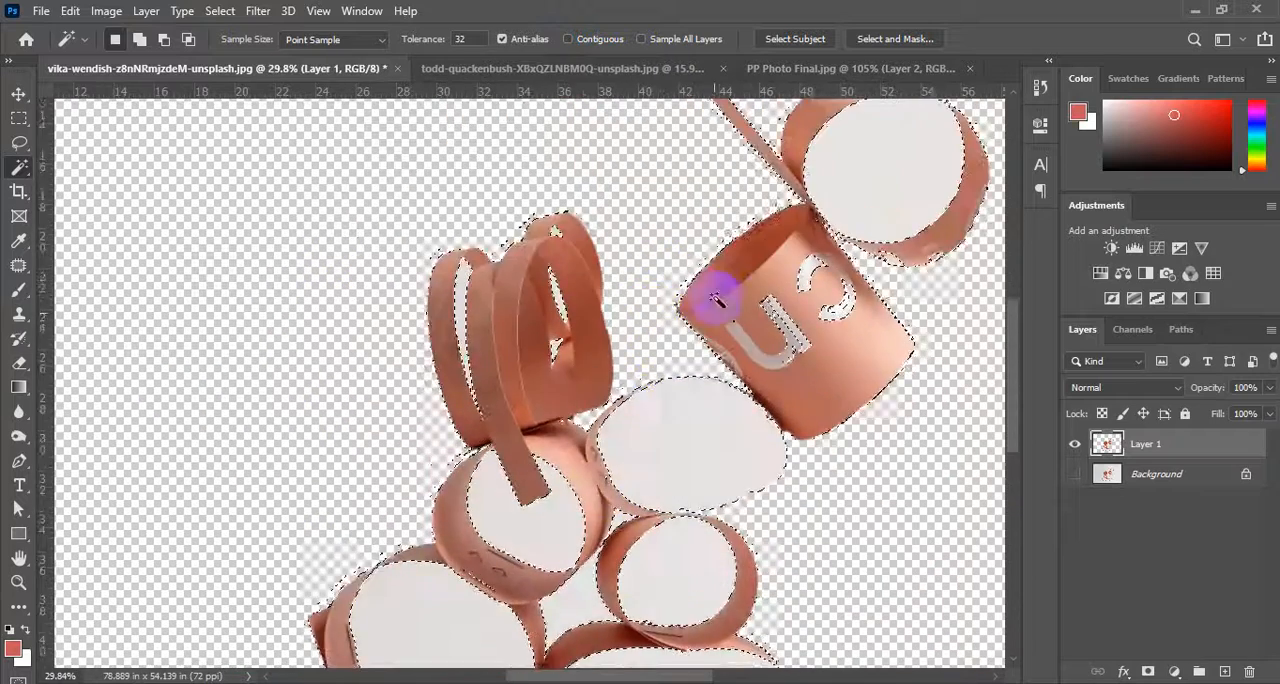
pyautogui.scroll(4, 915, 265)
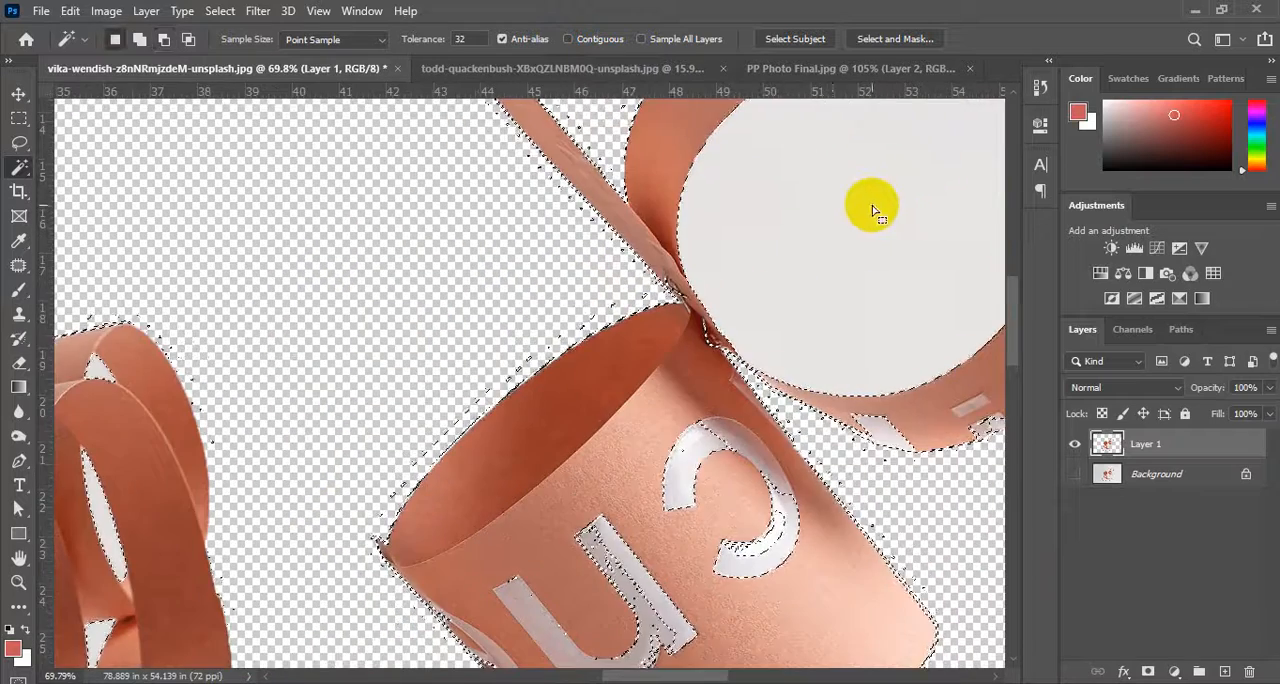
pyautogui.scroll(-2, 825, 225)
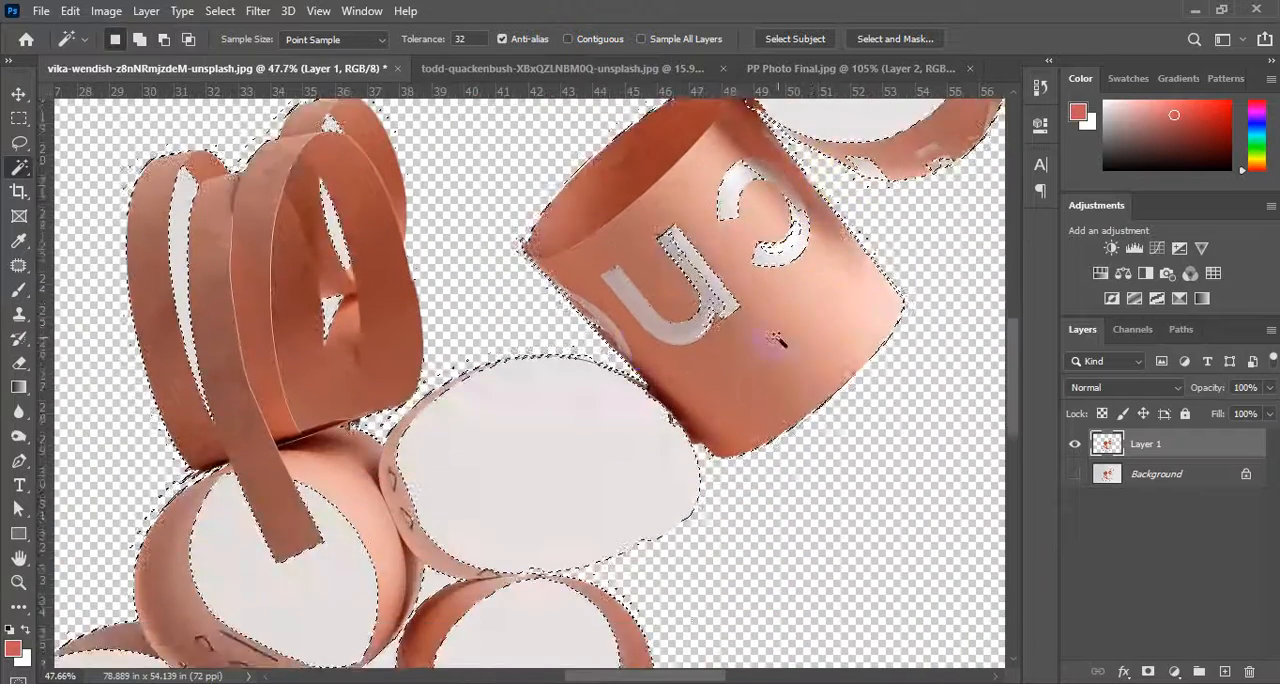
pyautogui.scroll(3, 613, 328)
pyautogui.scroll(2, 613, 328)
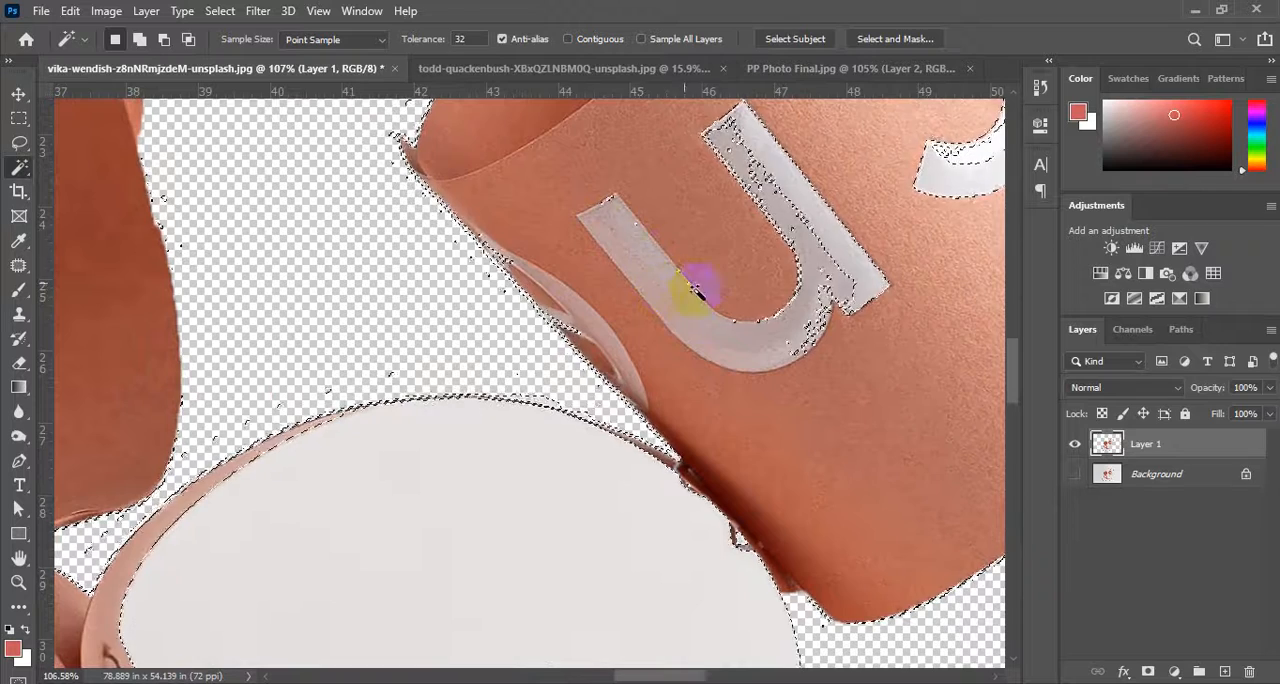
pyautogui.scroll(-4, 823, 250)
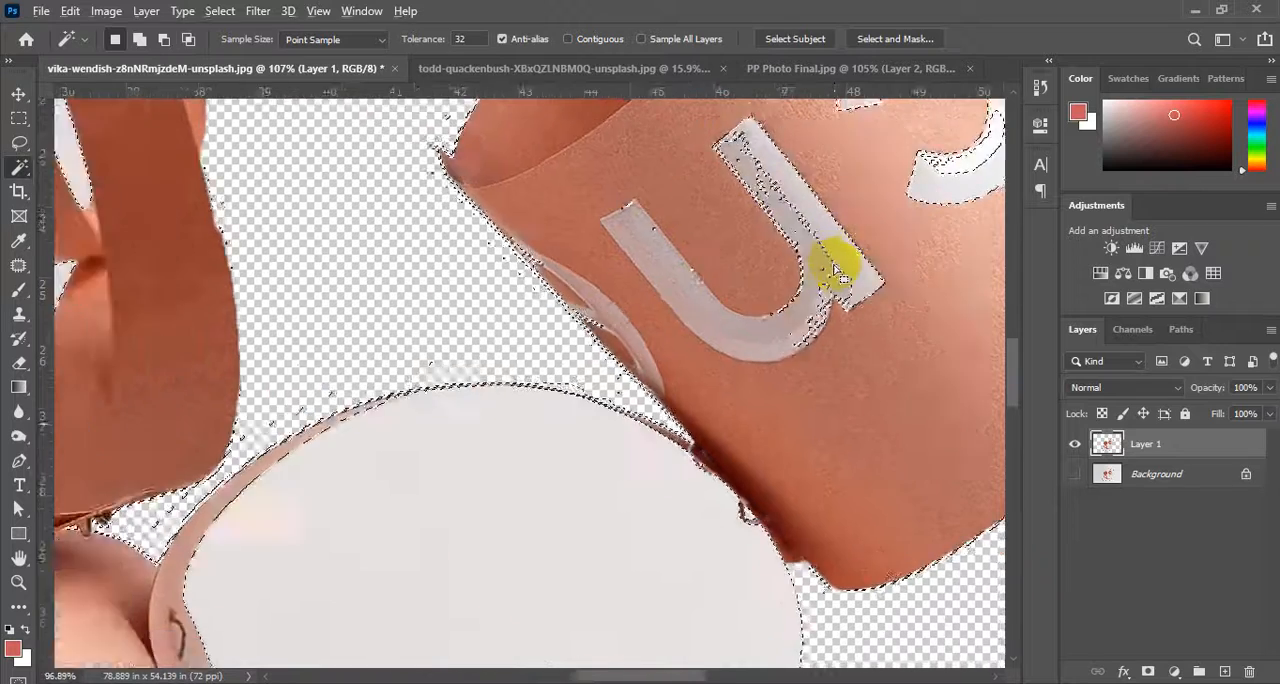
# Deselect everything, turn Contiguous back on, and select and delete the coil's three white gaps with the Magic Wand.
pyautogui.hotkey('ctrl', 'd')
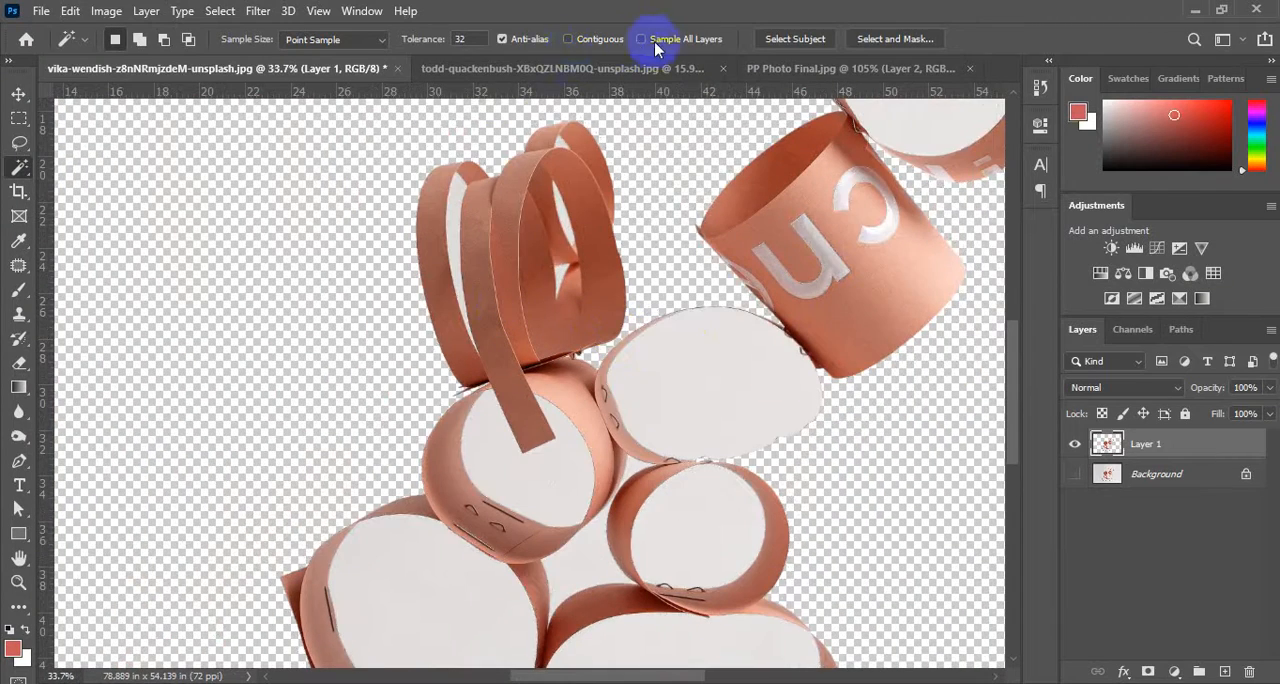
pyautogui.scroll(5, 457, 200)
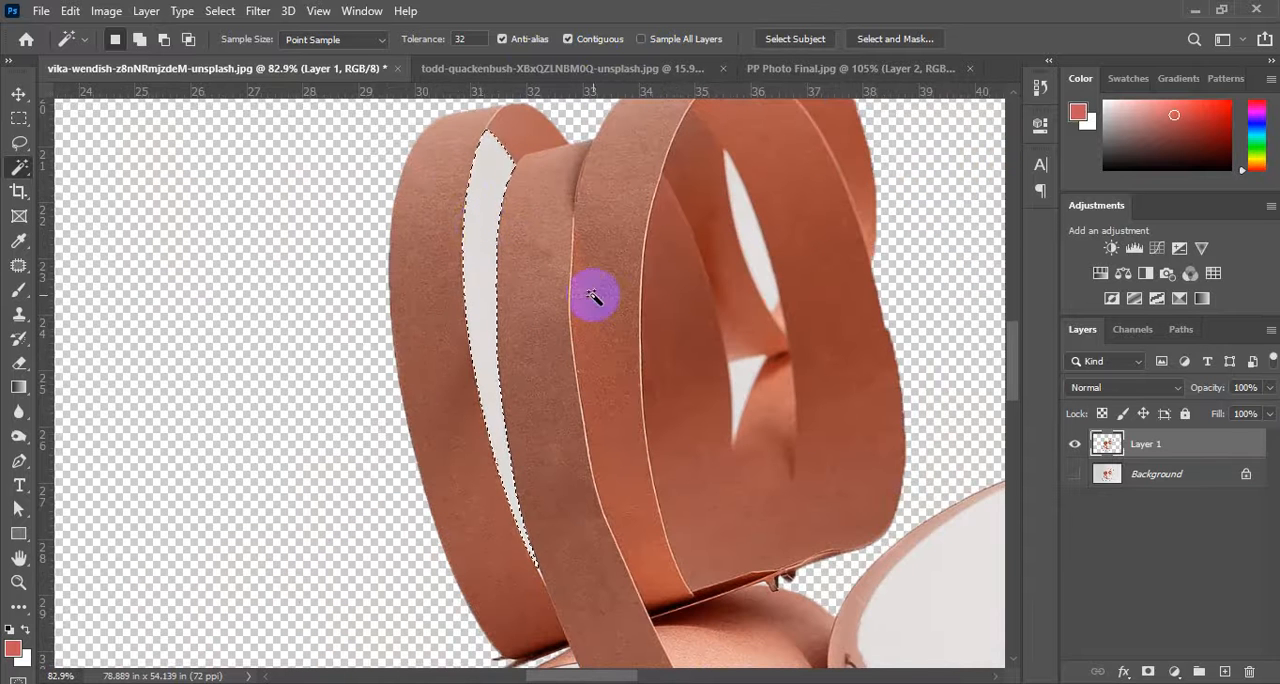
pyautogui.keyDown('shift'); pyautogui.click(747, 232); pyautogui.keyUp('shift')
pyautogui.keyDown('shift'); pyautogui.click(747, 382); pyautogui.keyUp('shift')
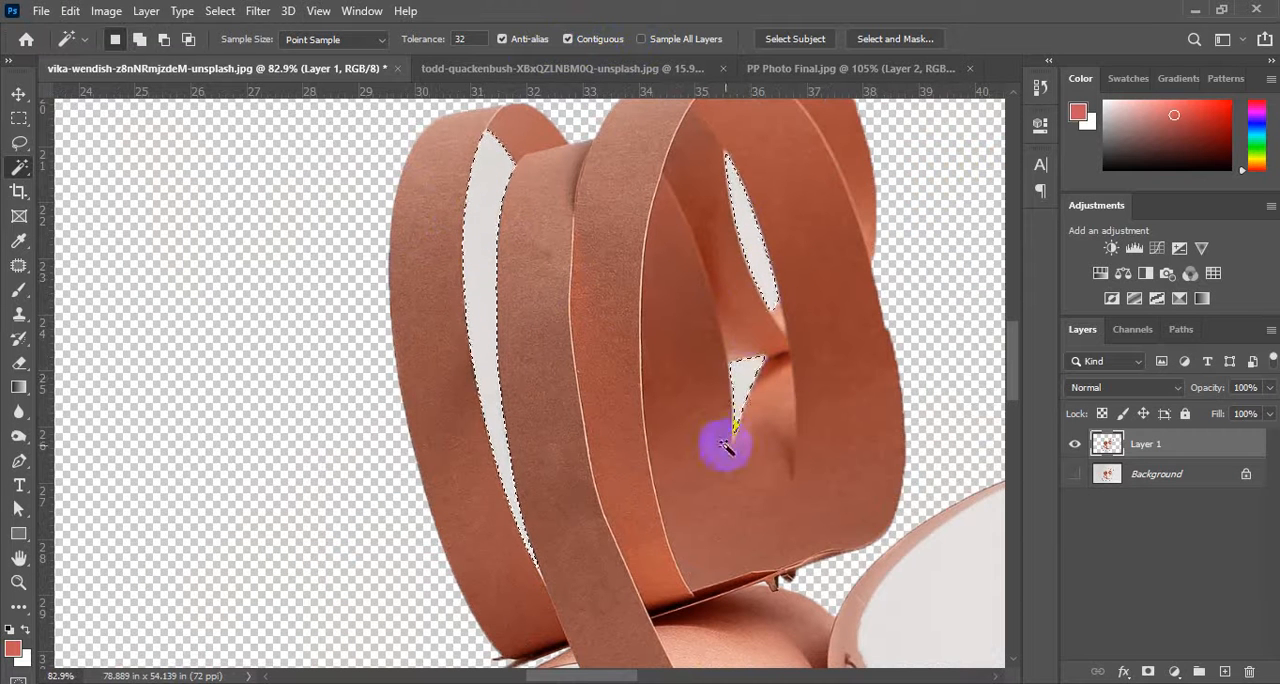
pyautogui.press('Delete')
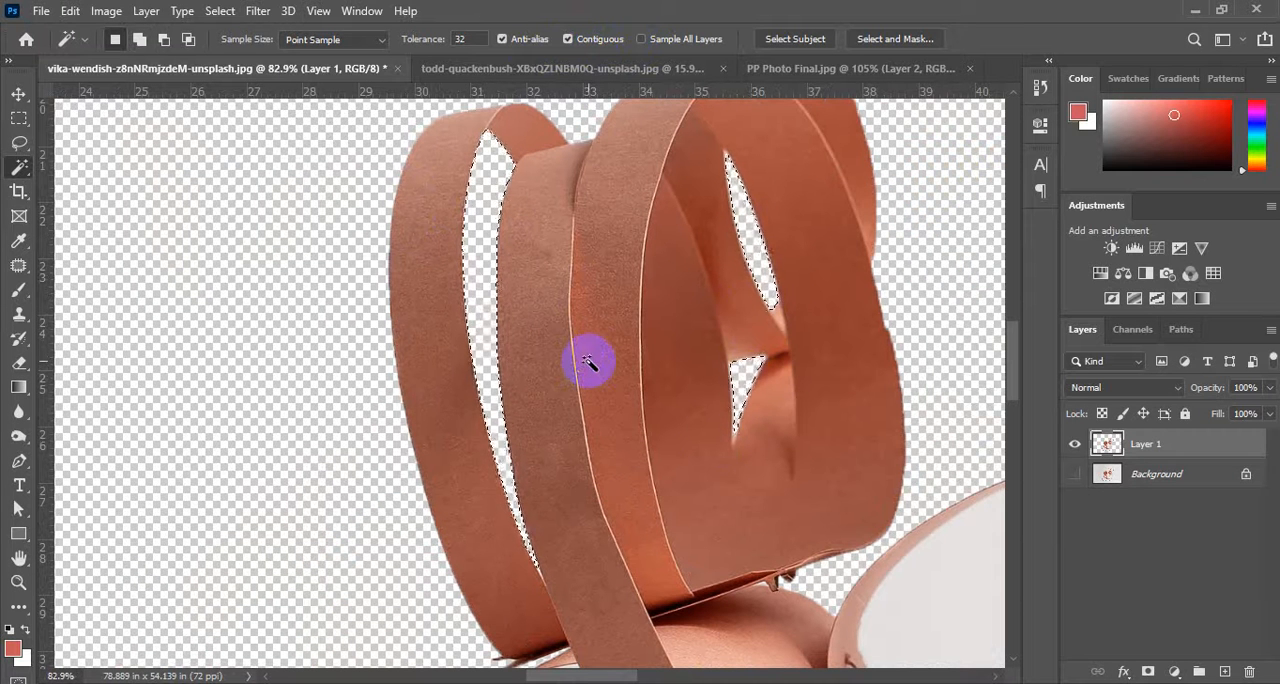
# Select and delete the white inside the ring below the coil, inside the large lower-left ring, and in the gap between the rings.
pyautogui.scroll(-10, 627, 411)
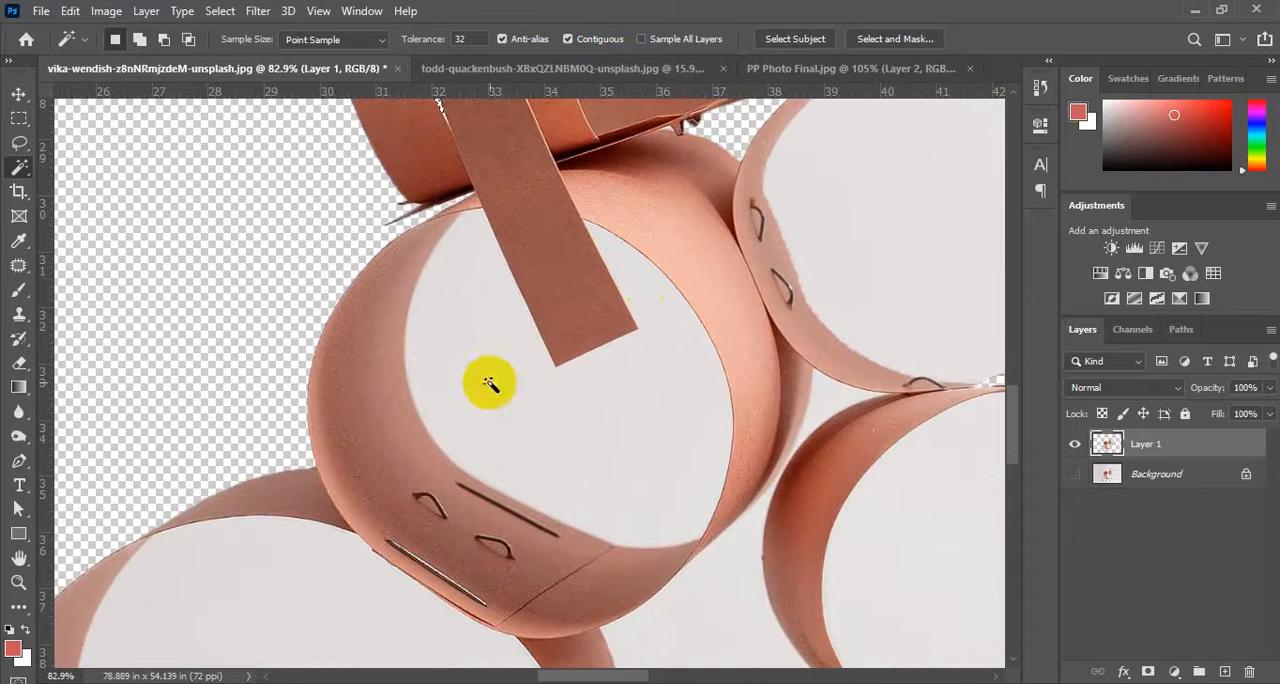
pyautogui.keyDown('shift'); pyautogui.click(488, 384); pyautogui.keyUp('shift')
pyautogui.scroll(-5, 443, 438)
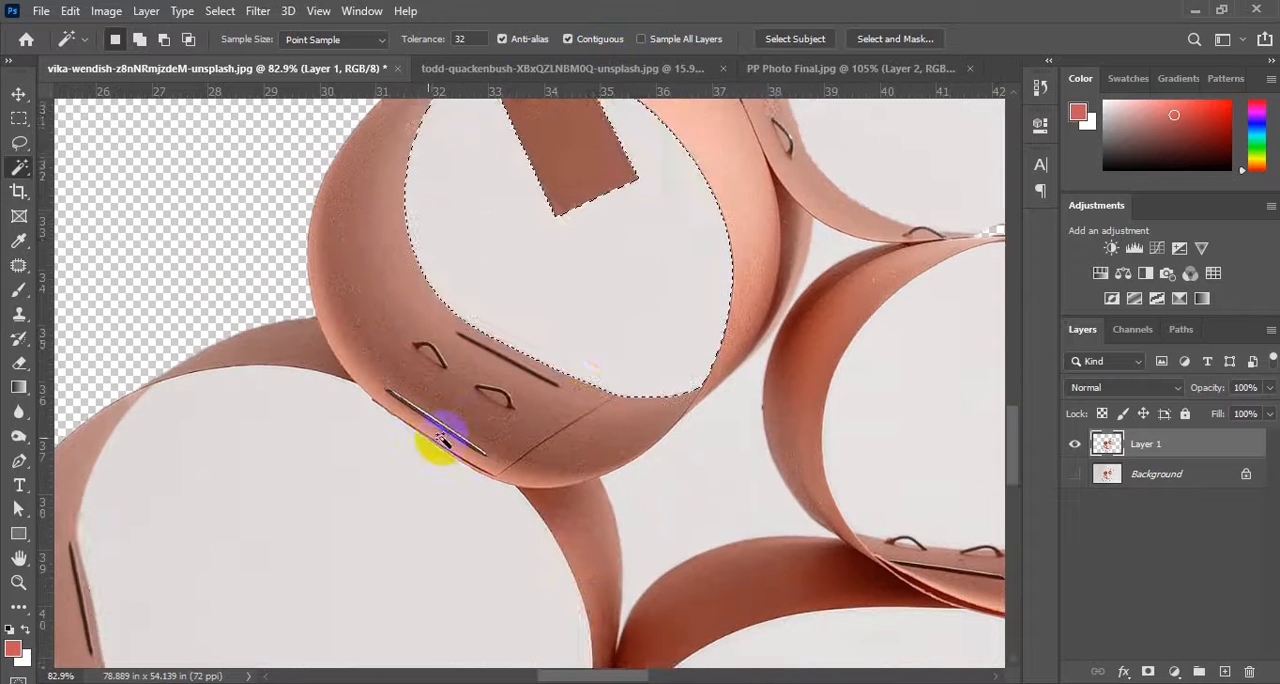
pyautogui.keyDown('shift'); pyautogui.click(354, 444); pyautogui.keyUp('shift')
pyautogui.keyDown('shift'); pyautogui.click(690, 454); pyautogui.keyUp('shift')
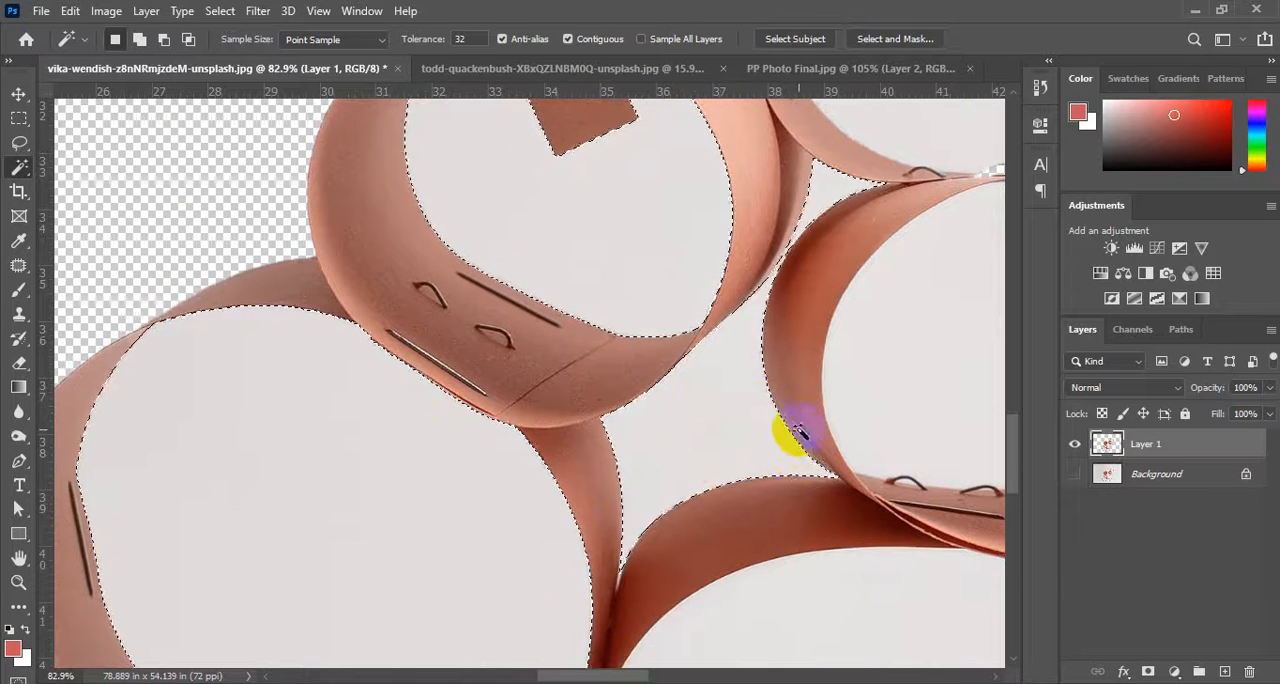
pyautogui.press('Delete')
# Delete the white areas inside the large oval ring under the lettered cup and the small round ring below it.
pyautogui.moveTo(874, 245); pyautogui.dragTo(361, 601)
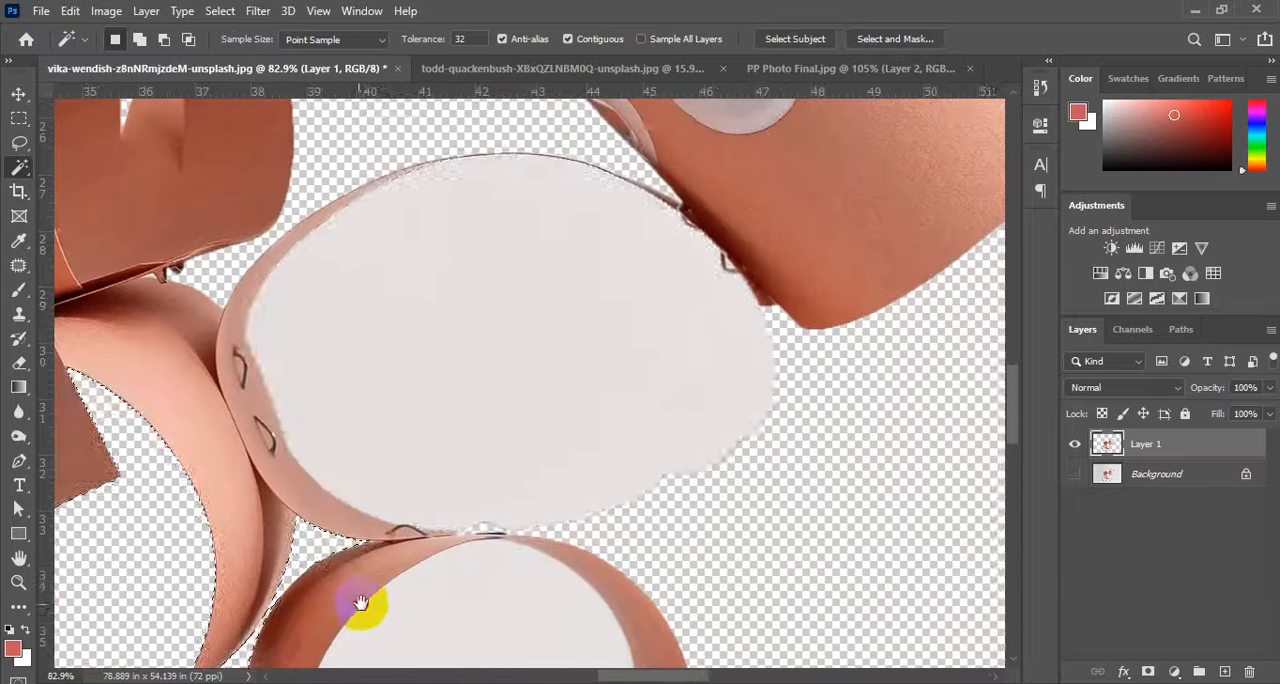
pyautogui.click(365, 360)
pyautogui.press('Delete')
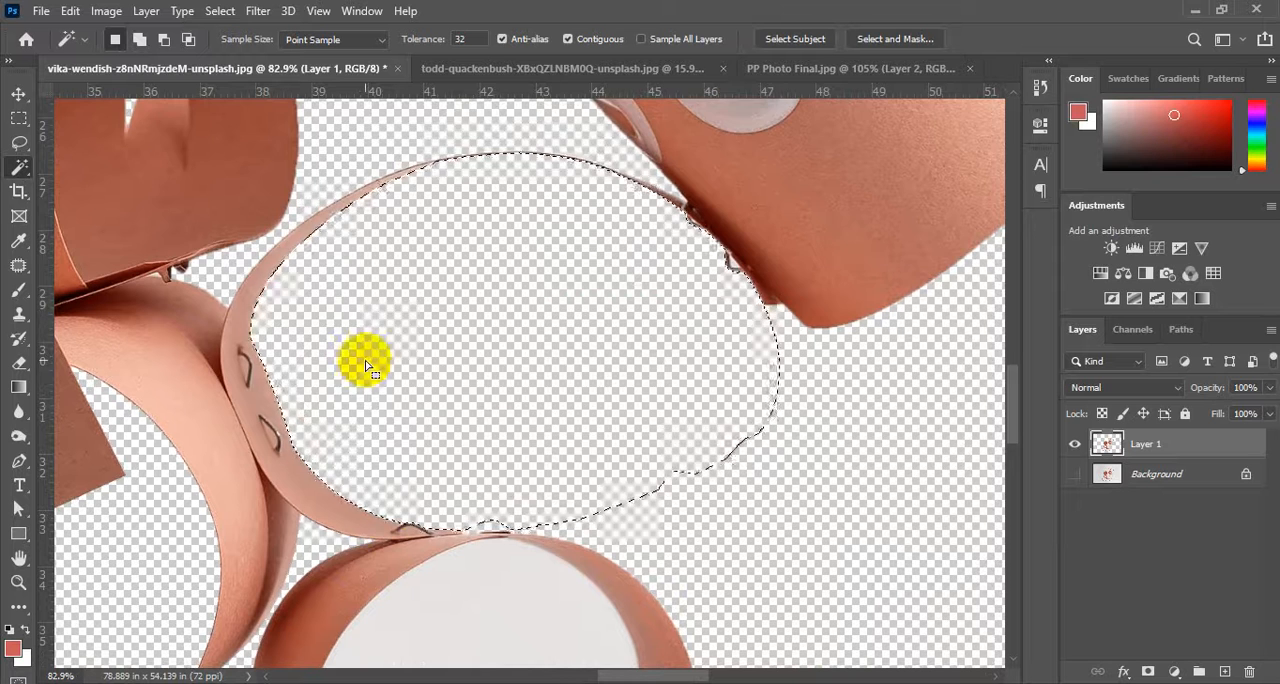
pyautogui.scroll(-4, 557, 566)
pyautogui.click(527, 491)
pyautogui.press('Delete')
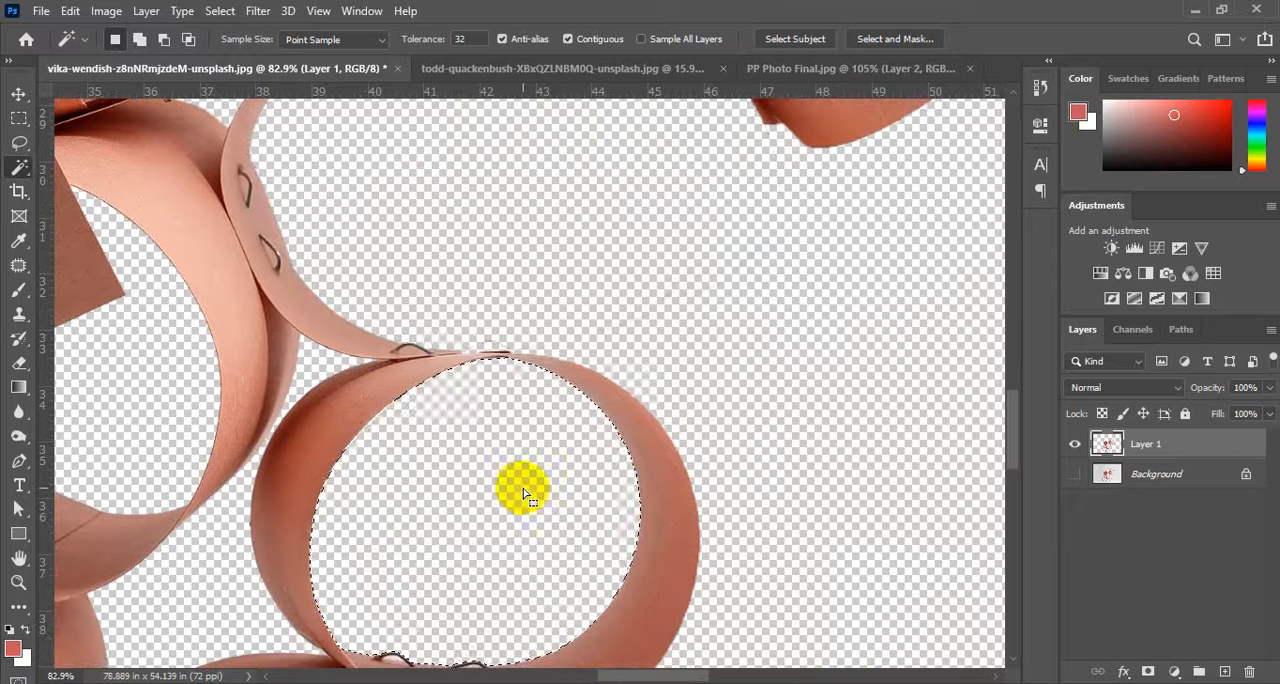
# Delete the white inside the wide bottom ring and in the small triangular gap between the two bottom rings.
pyautogui.scroll(-5, 545, 500)
pyautogui.scroll(-3, 550, 510)
pyautogui.click(509, 494)
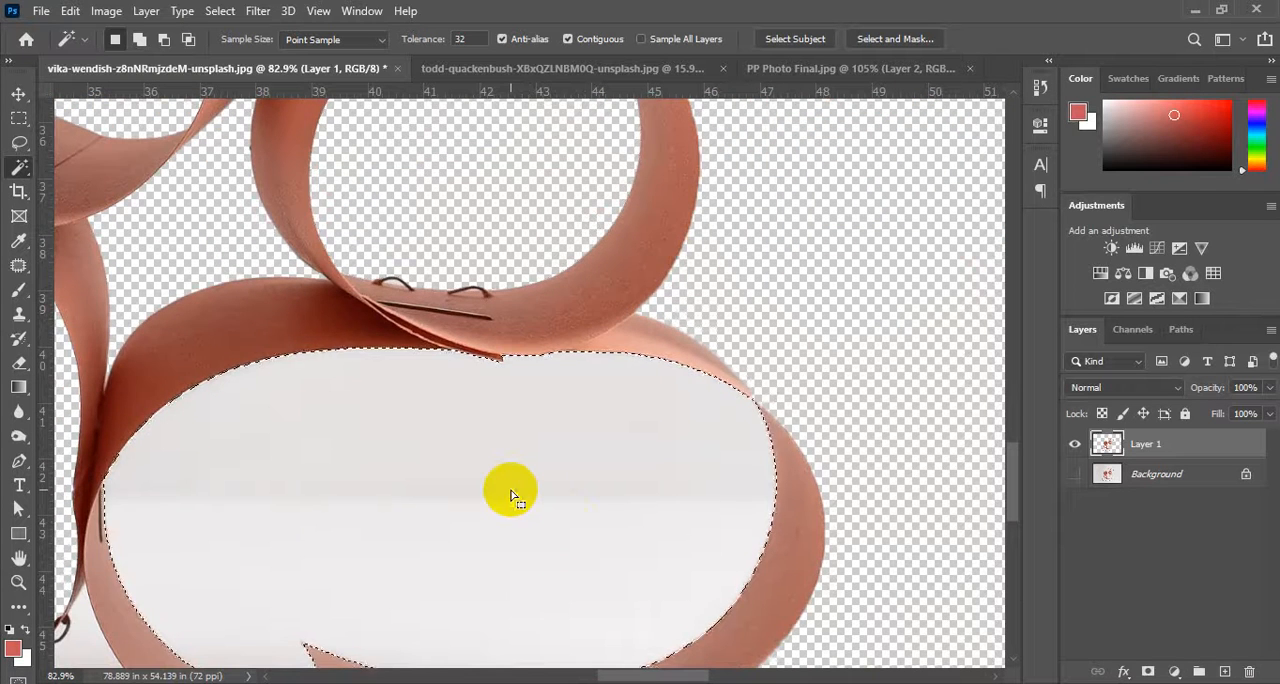
pyautogui.press('Delete')
pyautogui.scroll(2, 601, 457)
pyautogui.scroll(-2, 601, 457)
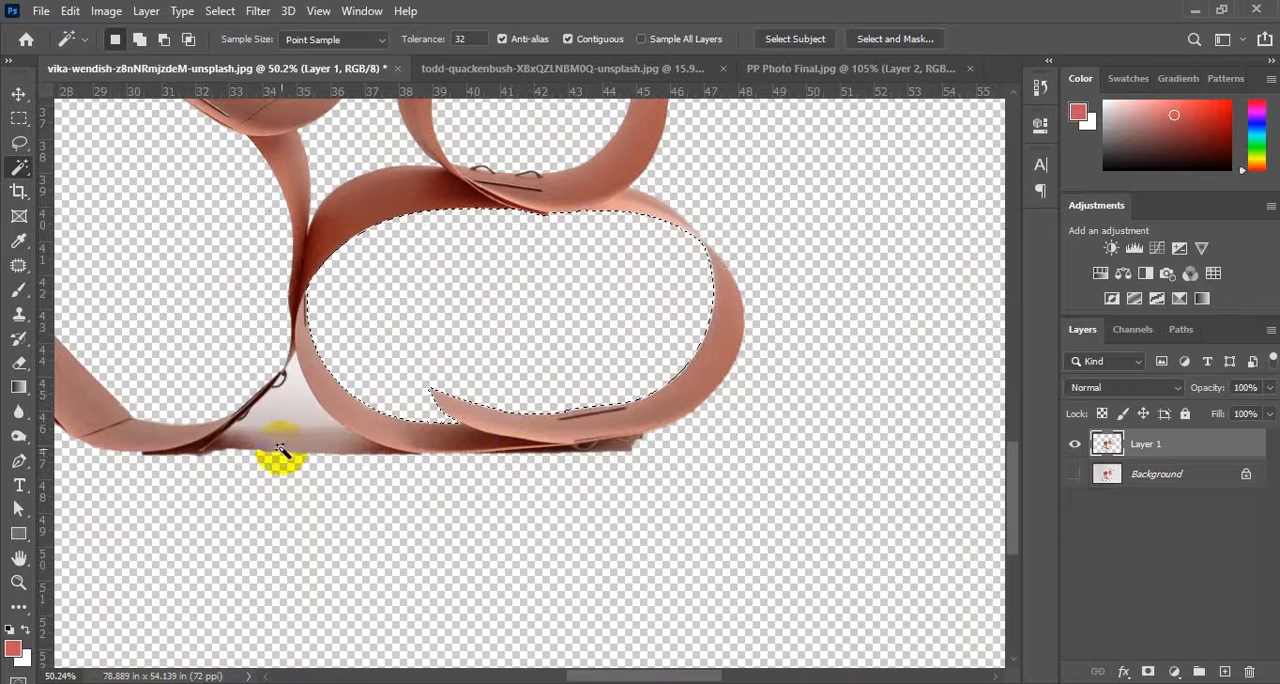
pyautogui.click(292, 412)
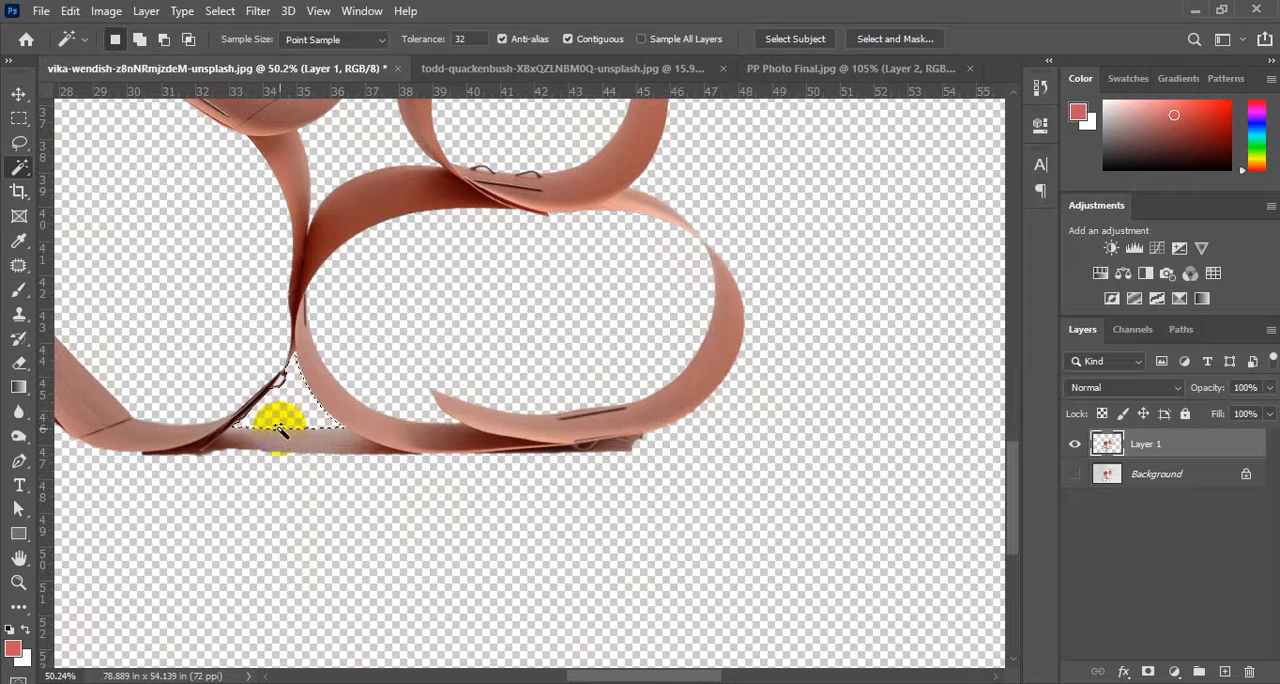
pyautogui.press('Delete')
# Select and delete the white area inside the uppermost ring above the lettered cup.
pyautogui.scroll(-3, 457, 457)
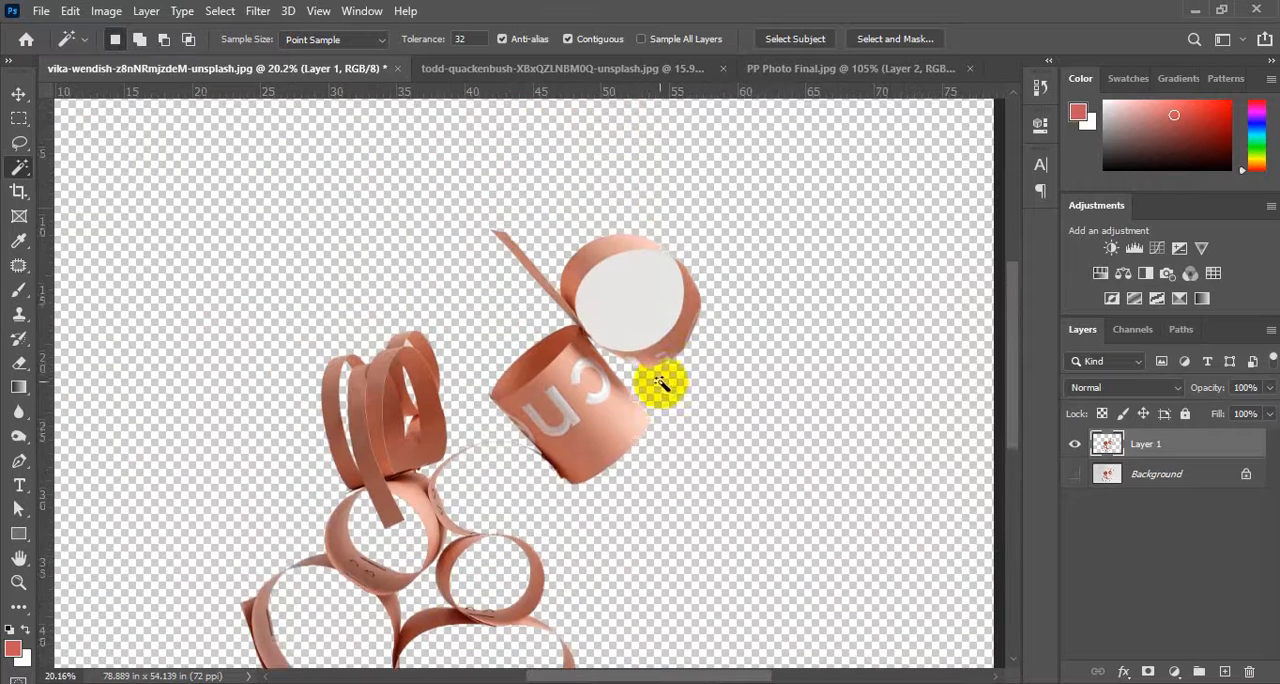
pyautogui.scroll(3, 660, 383)
pyautogui.click(660, 348)
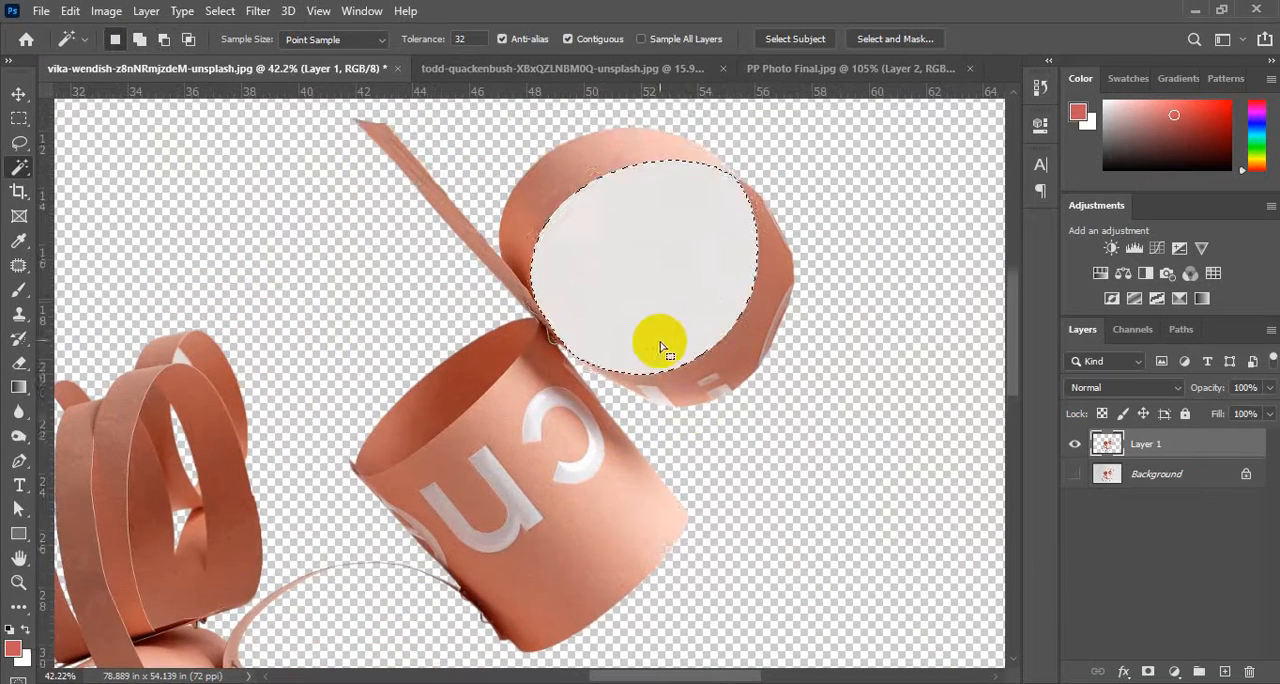
pyautogui.press('Delete')
pyautogui.scroll(-3, 692, 412)
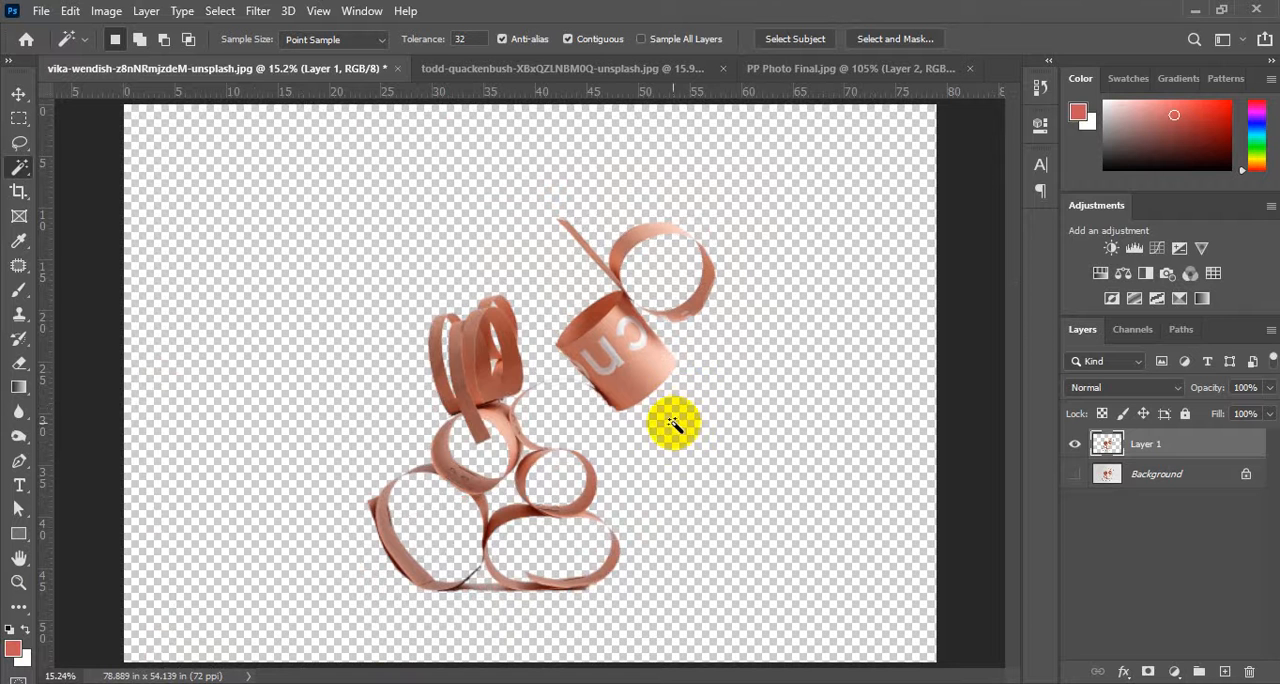
# Add a new layer directly above Background and fill it with light pink e4c6c6.
pyautogui.click(1110, 478)
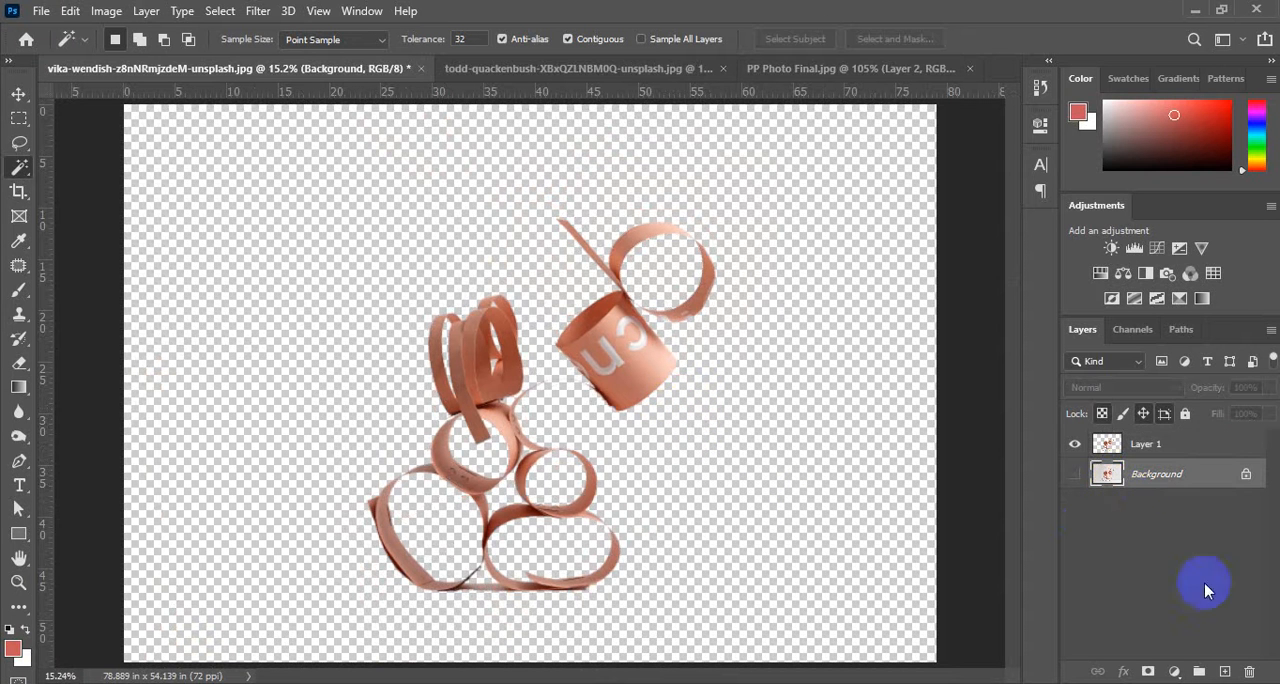
pyautogui.click(1224, 671)
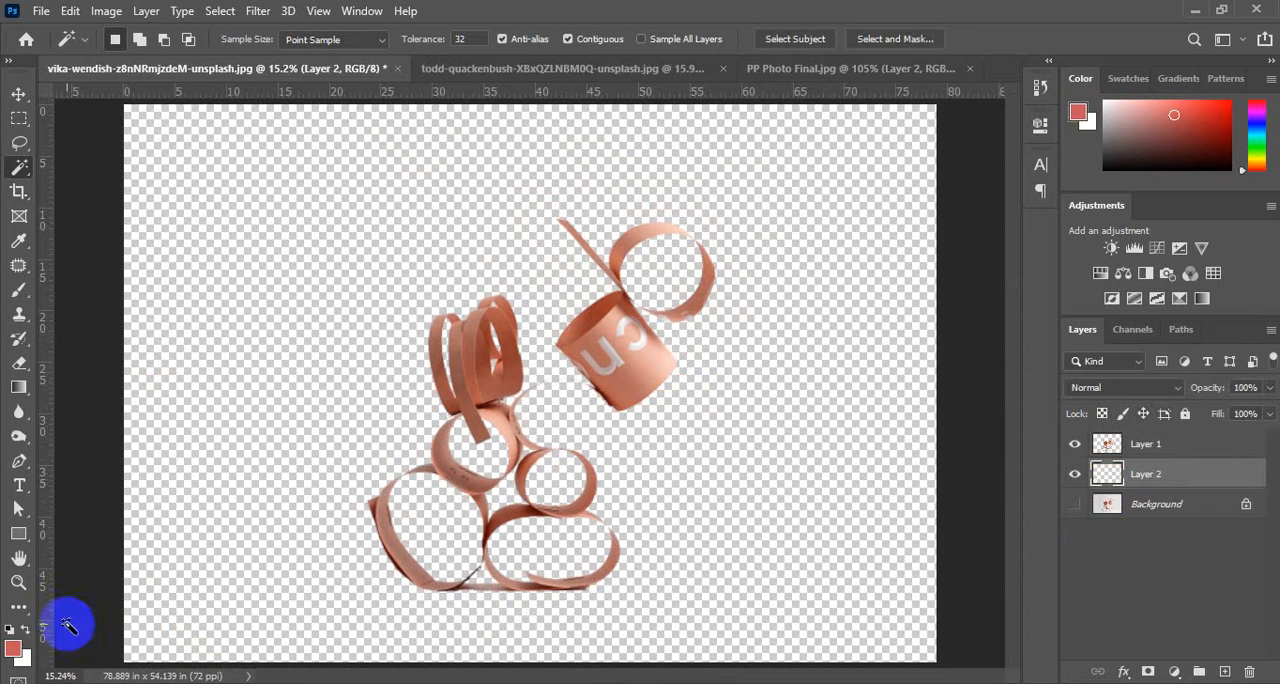
pyautogui.click(15, 648)
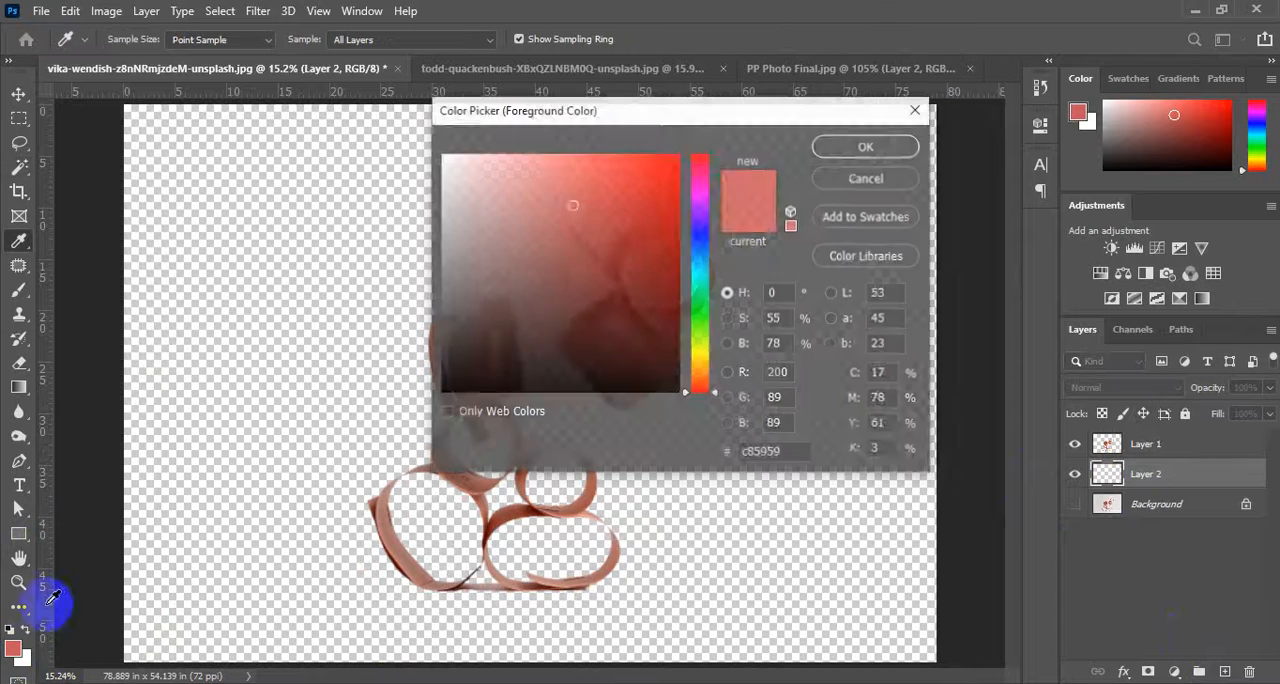
pyautogui.click(471, 179)
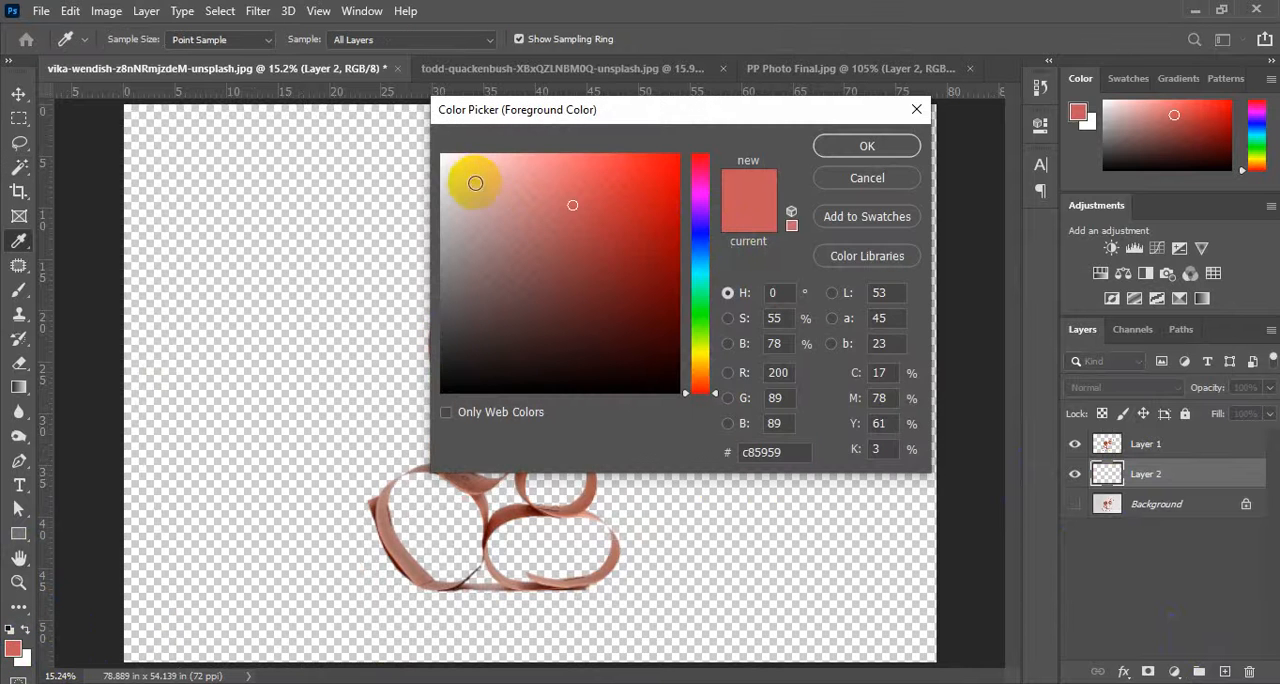
pyautogui.click(862, 146)
pyautogui.press('w')
pyautogui.hotkey('alt', 'Delete')
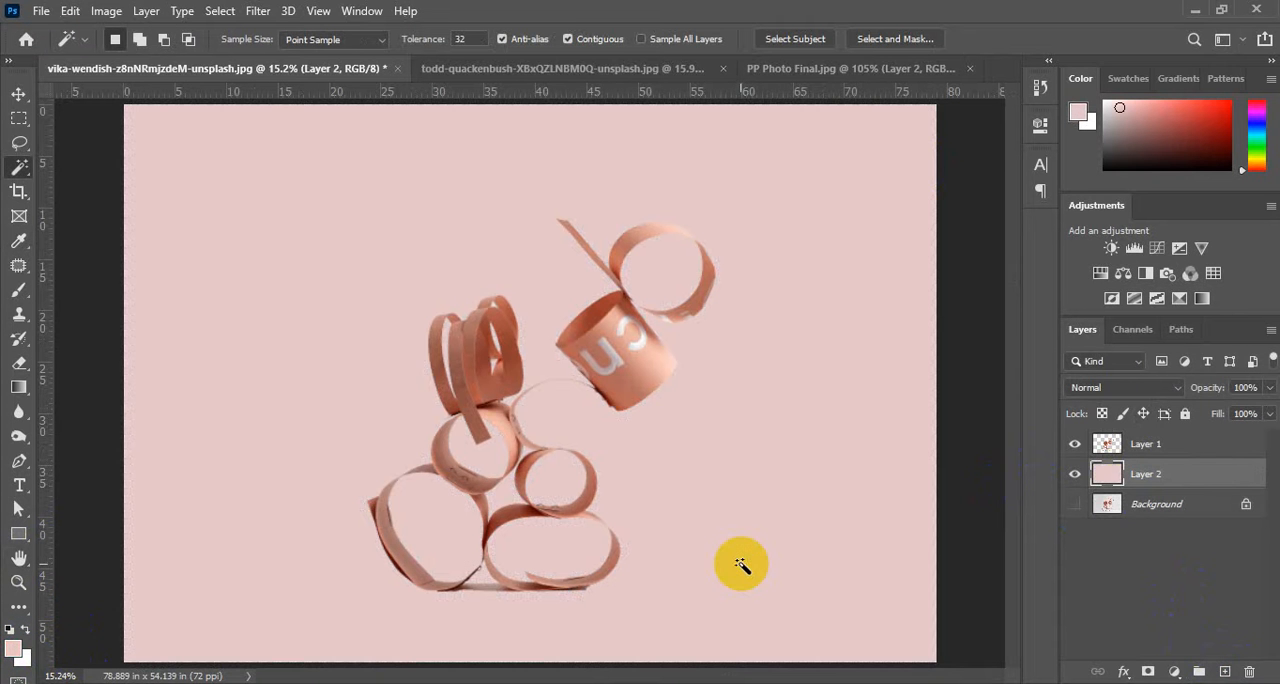
# Move the paper rings on Layer 1 toward the upper left of the canvas.
pyautogui.click(1110, 447)
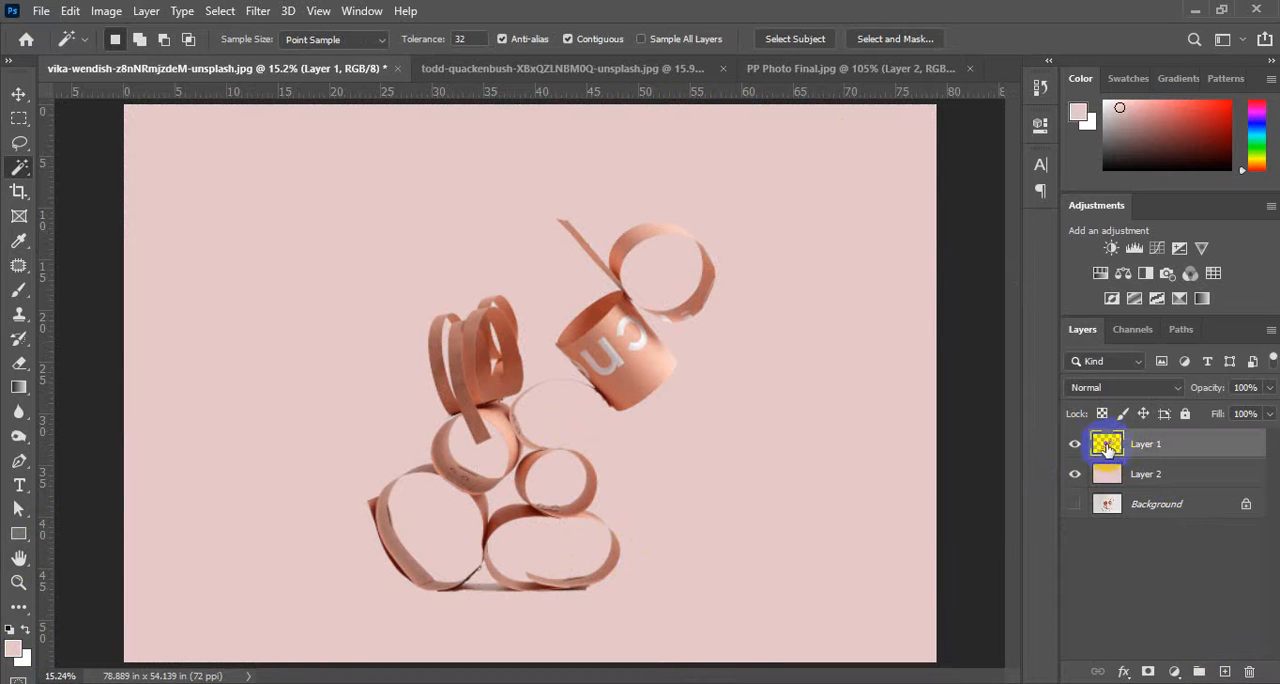
pyautogui.click(20, 94)
pyautogui.moveTo(608, 363); pyautogui.dragTo(498, 281)
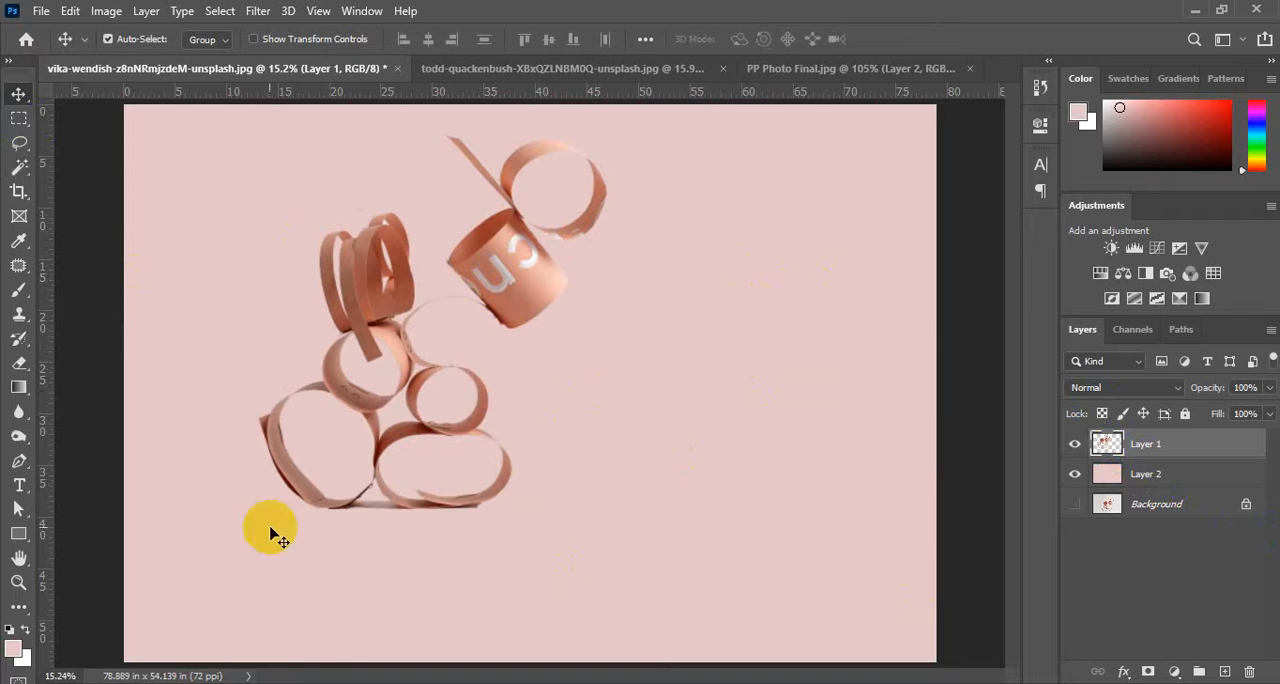
# Switch to the Brush tool, add a new layer above the pink Layer 2, and choose a medium green foreground color.
pyautogui.click(19, 291)
pyautogui.click(1147, 476)
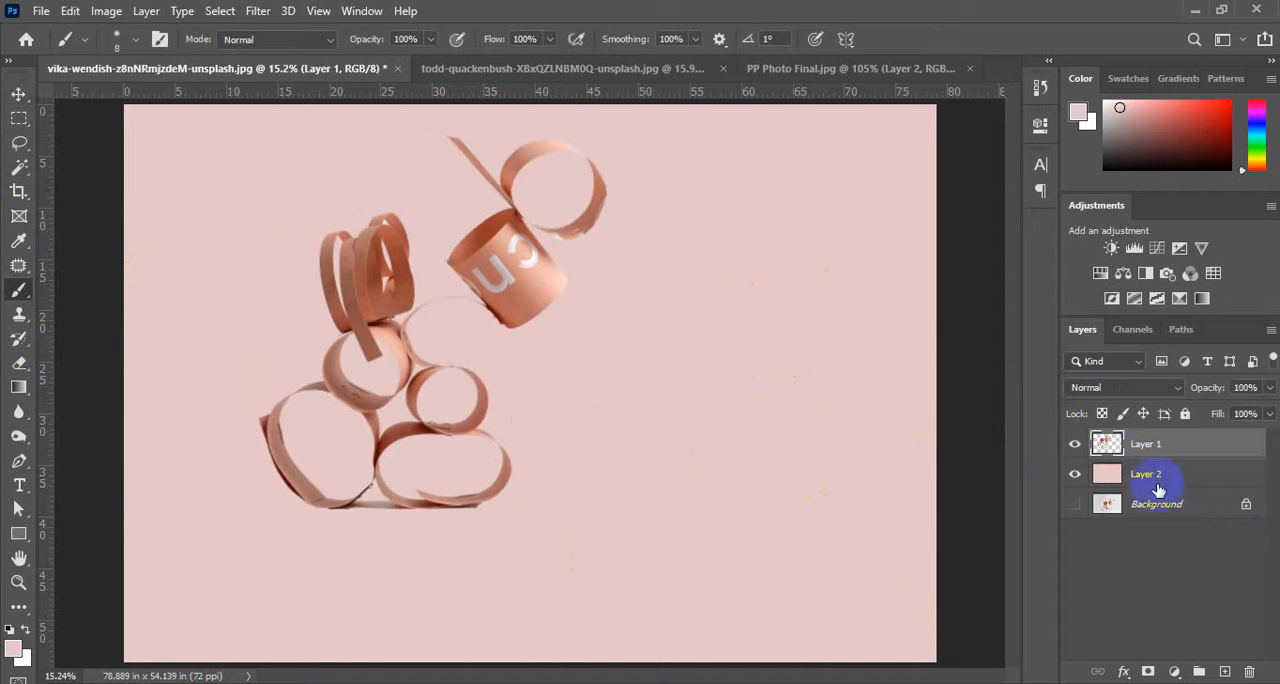
pyautogui.click(1222, 670)
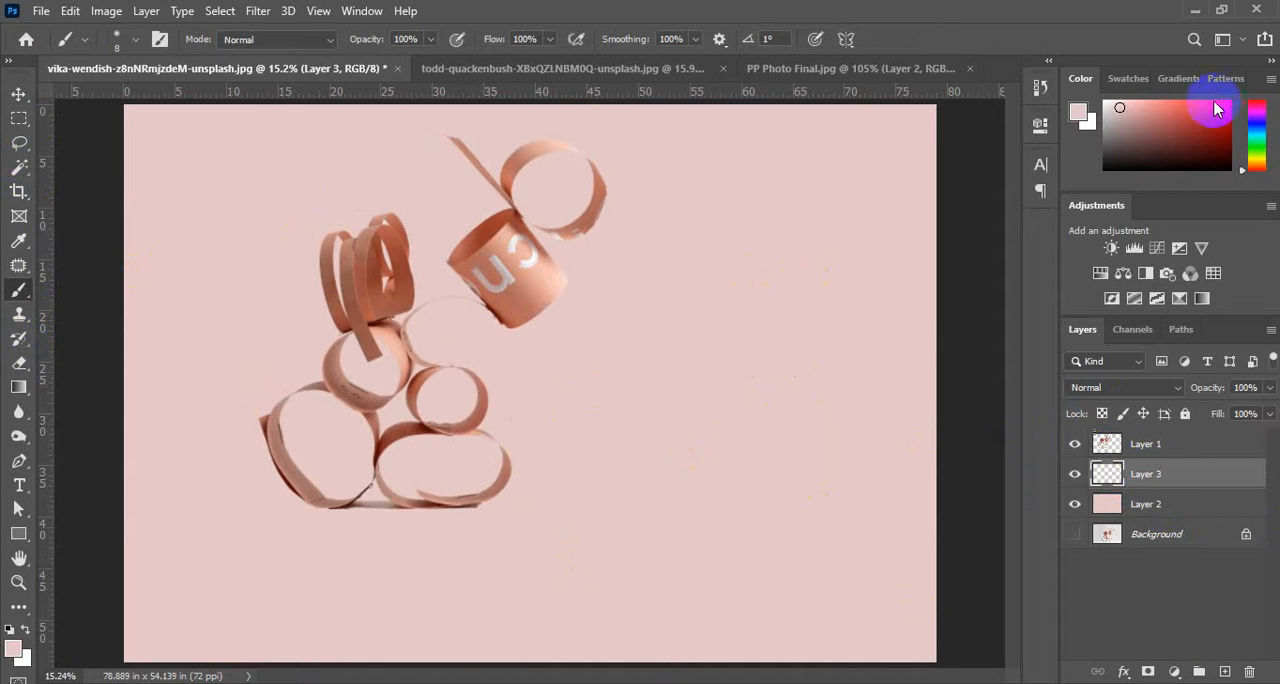
pyautogui.click(1257, 148)
pyautogui.click(1187, 116)
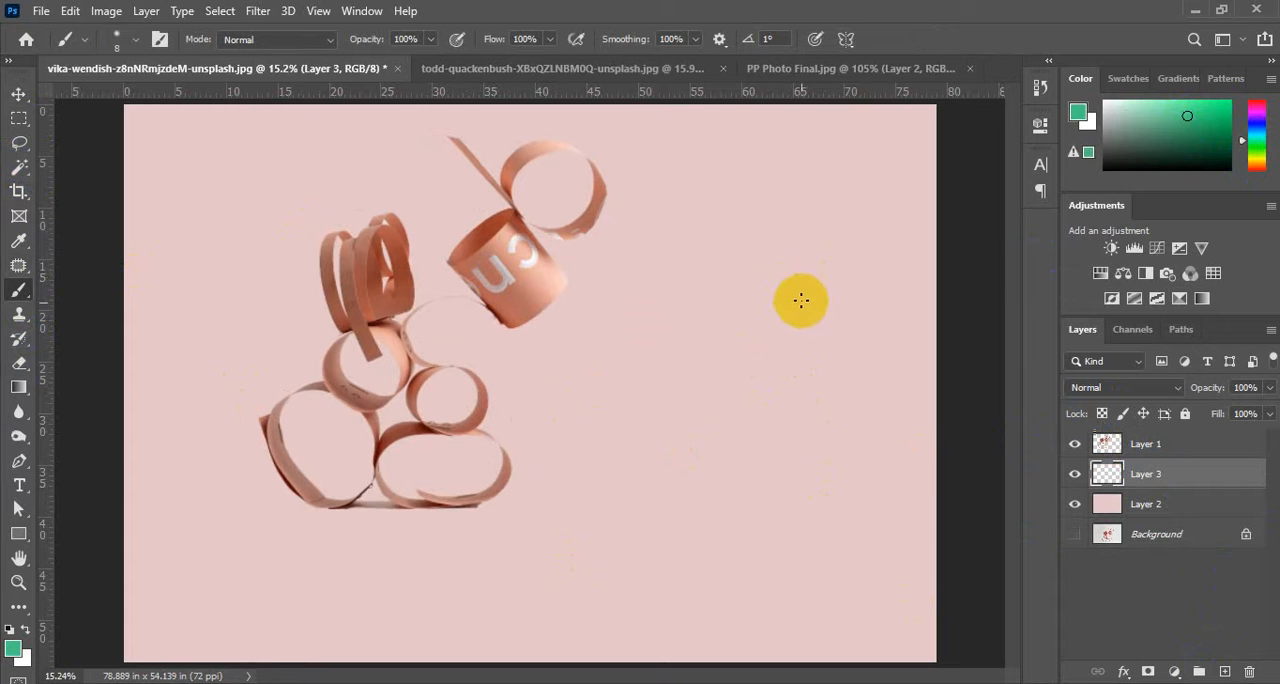
# Enlarge the brush to 1800 px.
pyautogui.press(']')
pyautogui.press(']')
pyautogui.press(']')
pyautogui.press(']')
pyautogui.press(']')
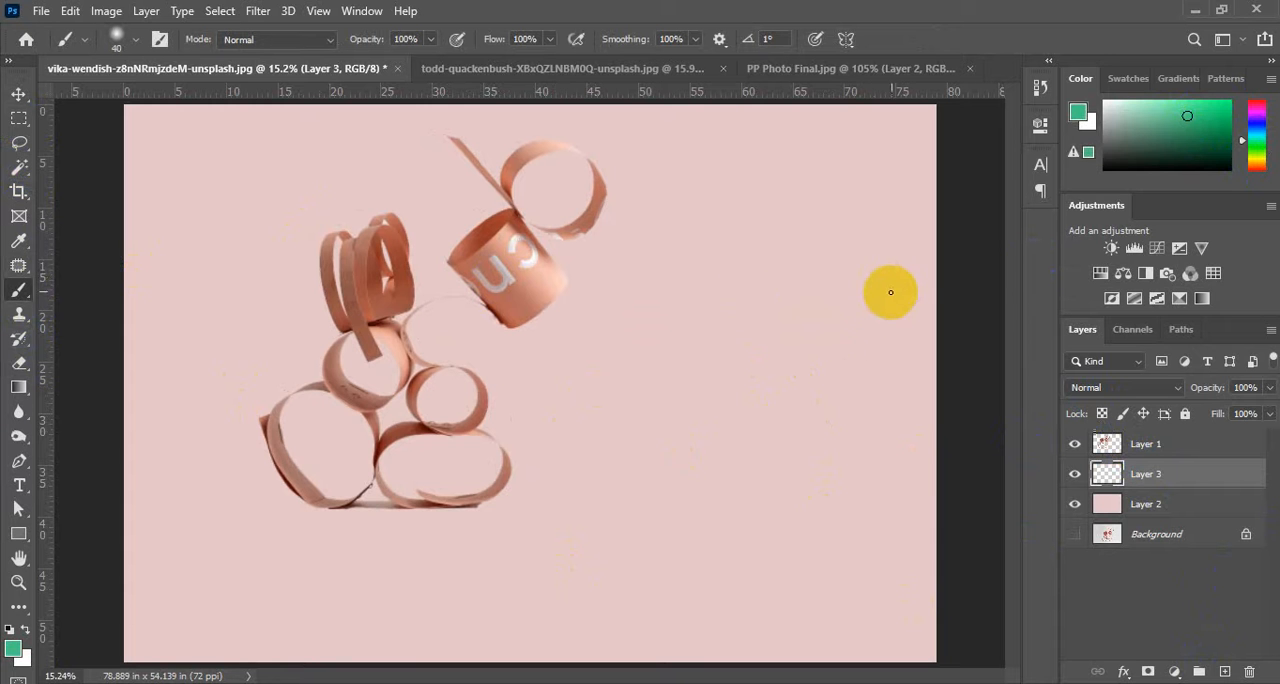
pyautogui.press(']')
pyautogui.press(']')
pyautogui.press(']')
pyautogui.press(']')
pyautogui.press(']')
pyautogui.press(']')
pyautogui.press(']')
pyautogui.press(']')
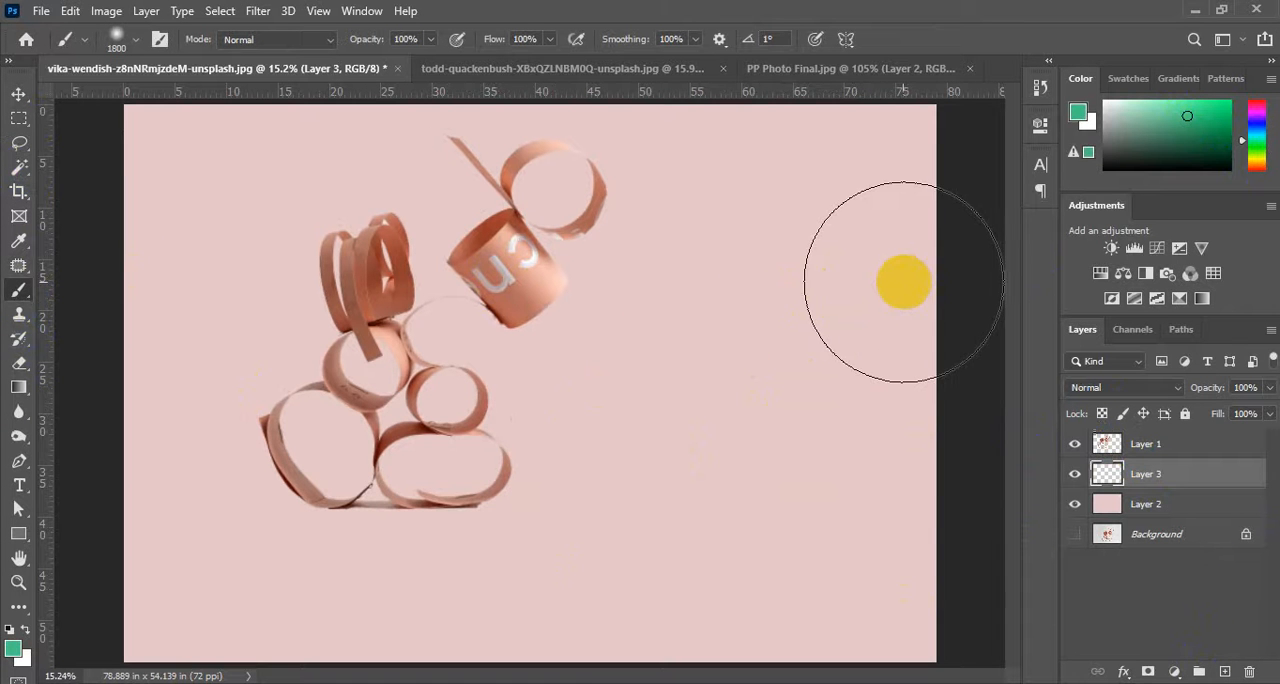
# Paint a soft green area across the lower-right half of Layer 3 and move the Layer 1 paper rings toward the canvas centre.
pyautogui.moveTo(904, 284)
pyautogui.mouseDown()
pyautogui.moveTo(649, 491)
pyautogui.moveTo(425, 557)
pyautogui.moveTo(294, 615)
pyautogui.moveTo(849, 588)
pyautogui.moveTo(910, 362)
pyautogui.moveTo(907, 185)
pyautogui.moveTo(861, 210)
pyautogui.moveTo(697, 371)
pyautogui.moveTo(505, 495)
pyautogui.moveTo(214, 613)
pyautogui.moveTo(116, 643)
pyautogui.moveTo(43, 634)
pyautogui.mouseUp()
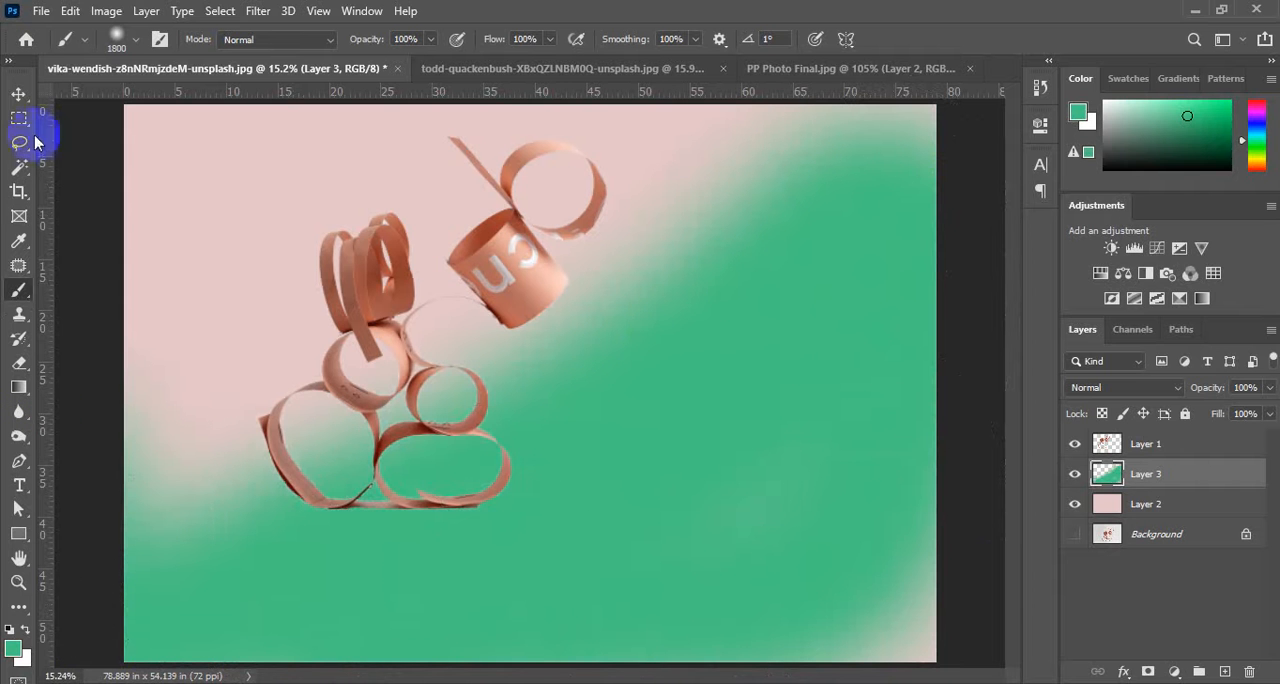
pyautogui.click(18, 95)
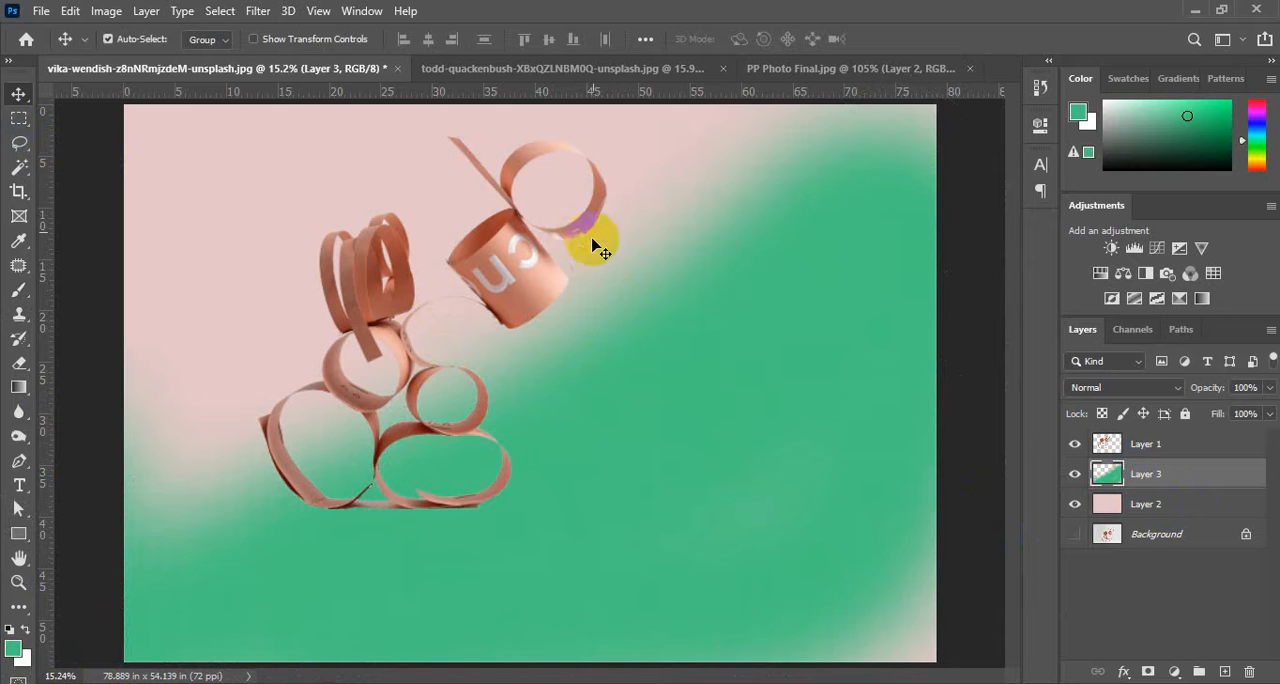
pyautogui.moveTo(530, 255); pyautogui.dragTo(647, 317)
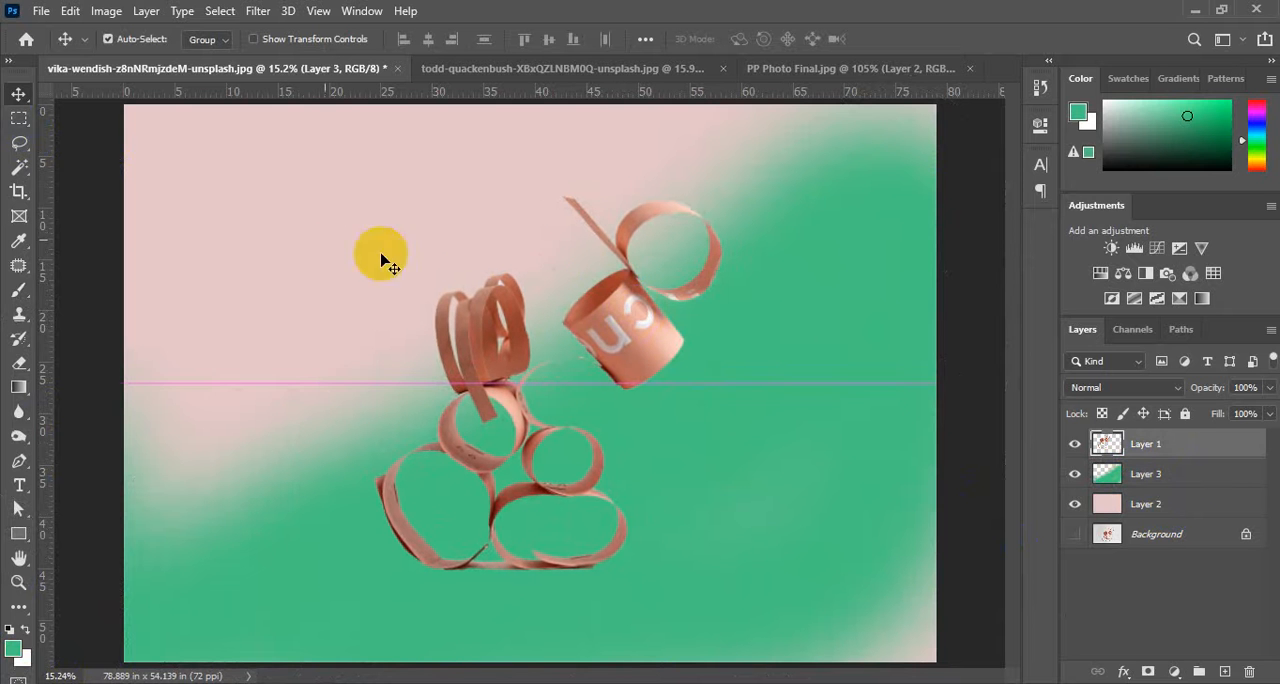
pyautogui.click(57, 175)
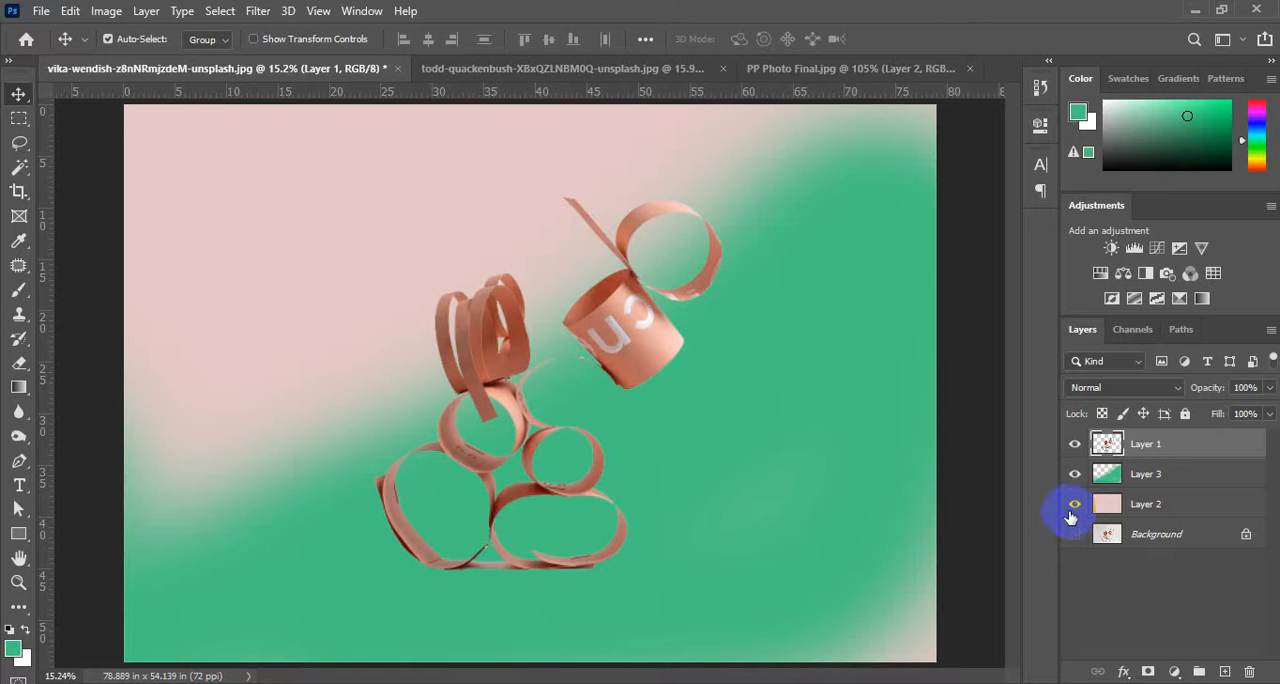
# Hide Layer 1, Layer 3 and Layer 2, and show the original Background photo.
pyautogui.click(1075, 448)
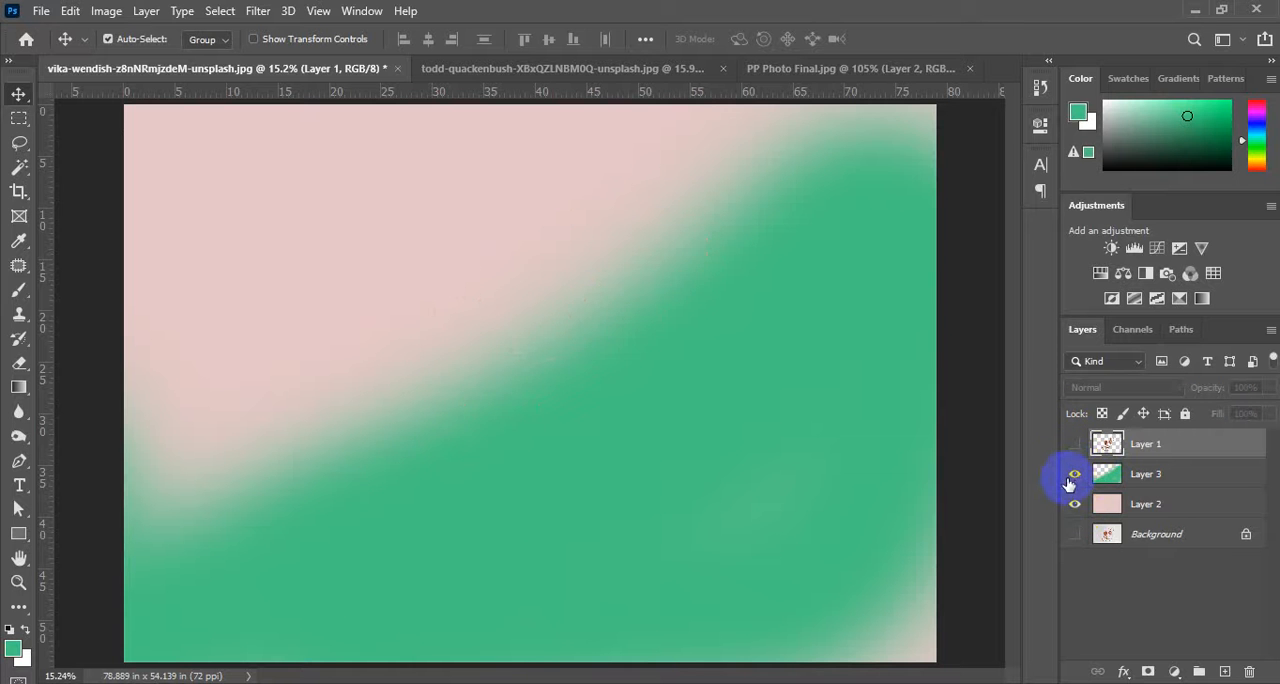
pyautogui.click(1075, 474)
pyautogui.click(1075, 504)
pyautogui.click(1075, 534)
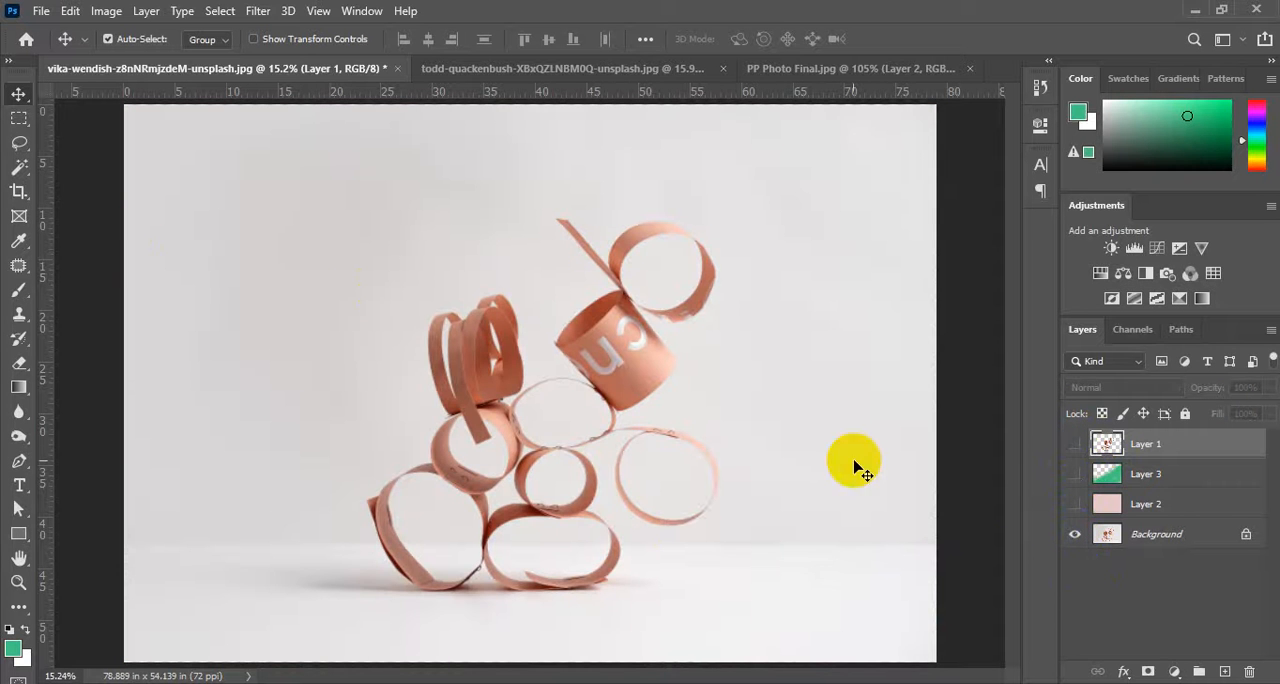
# Switch to the Unsplash page in the browser and look through the mango results for a photo with a clear subject on a plain background.
pyautogui.moveTo(714, 643)
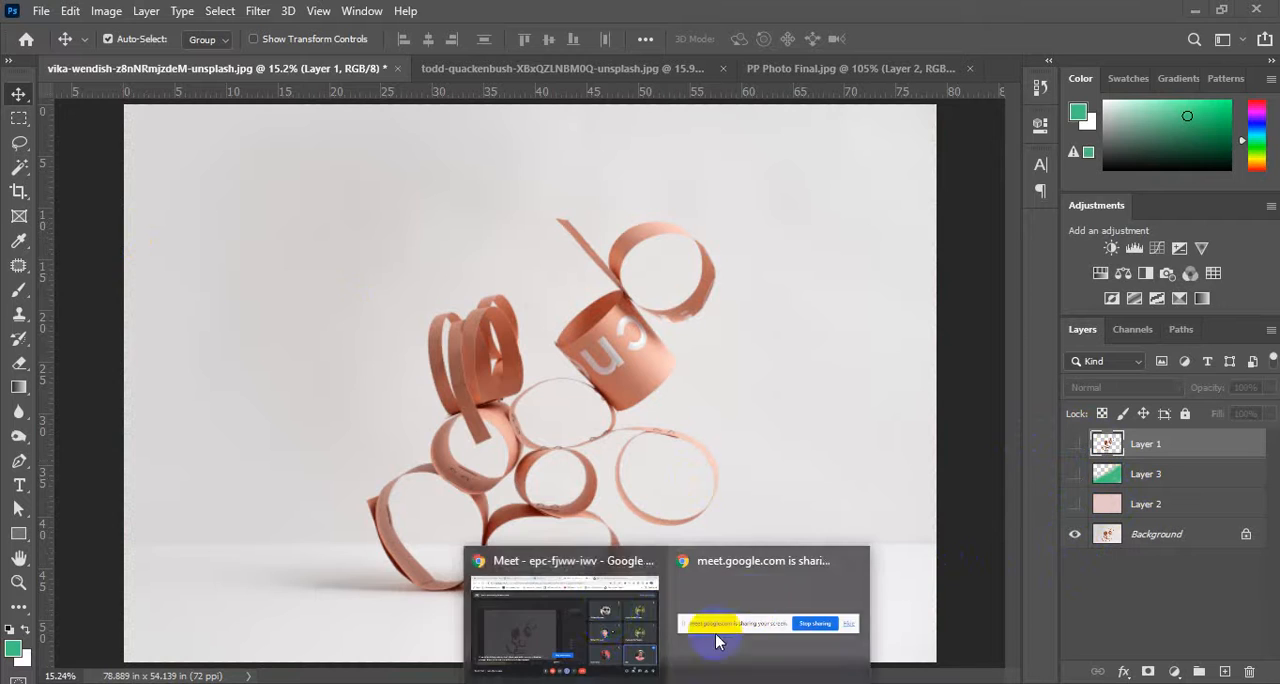
pyautogui.click(600, 609)
pyautogui.click(937, 25)
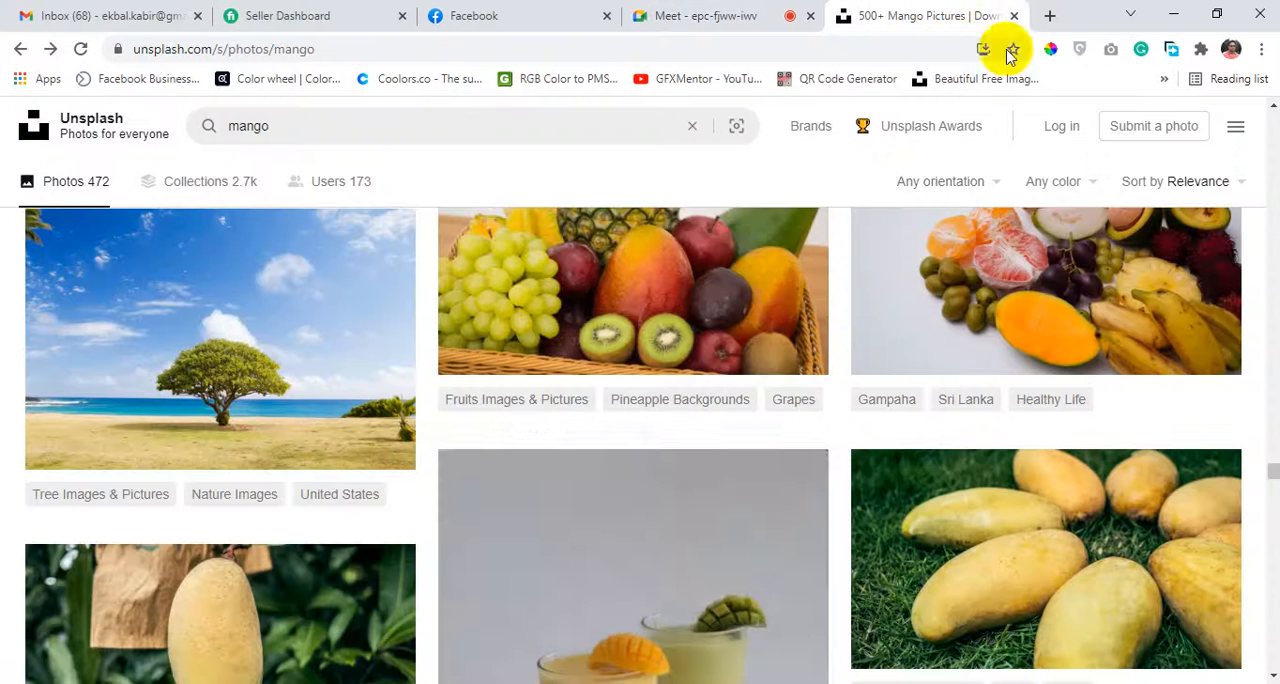
pyautogui.scroll(-3, 490, 490)
pyautogui.scroll(-6, 474, 491)
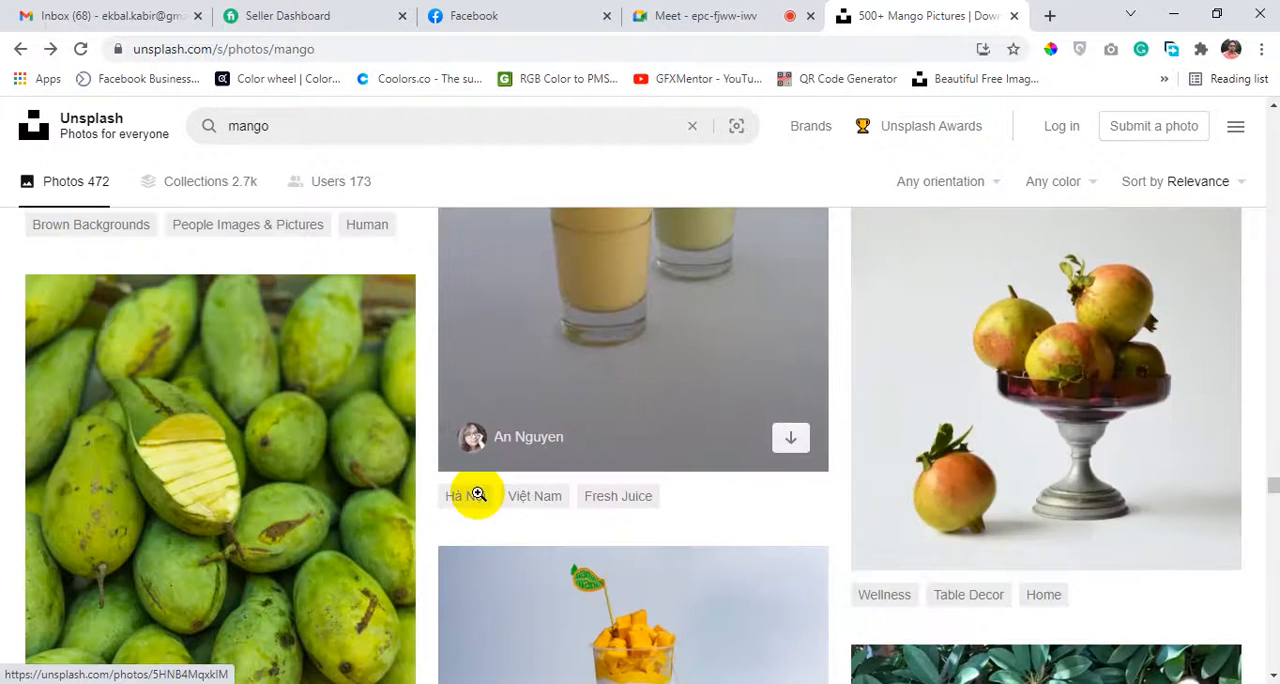
pyautogui.scroll(4, 466, 491)
pyautogui.scroll(-3, 466, 493)
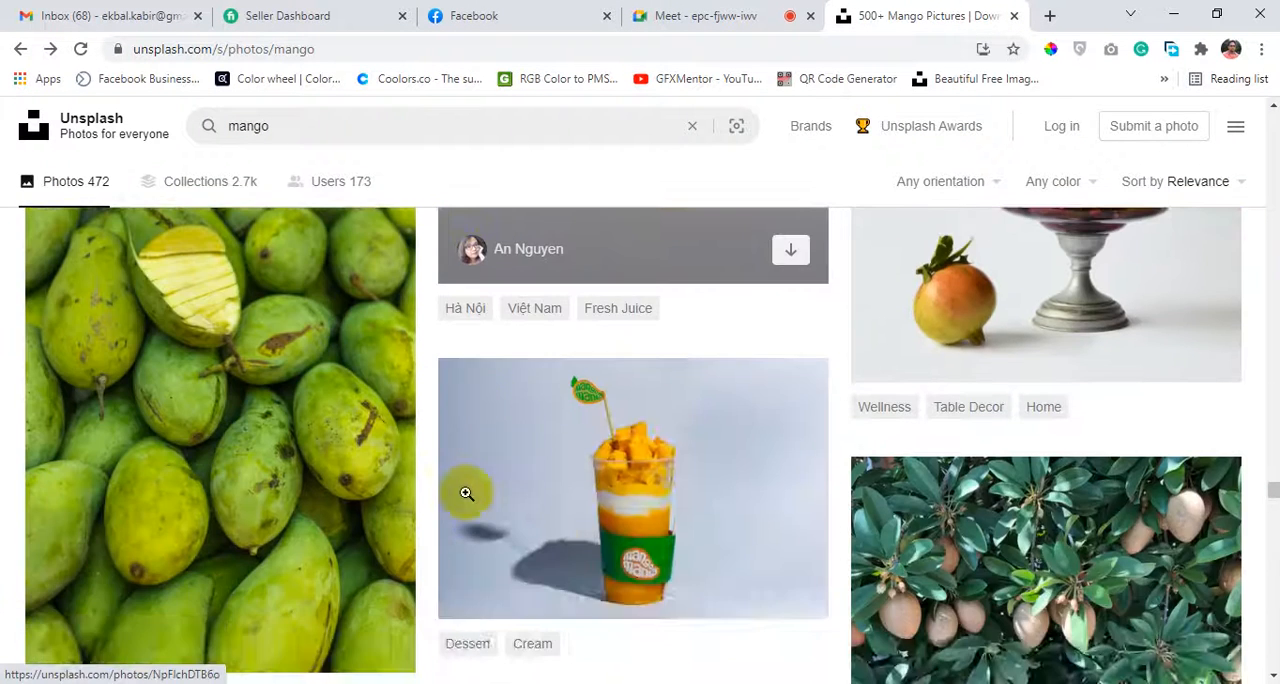
pyautogui.scroll(1, 466, 493)
pyautogui.scroll(-6, 466, 493)
pyautogui.scroll(-8, 466, 493)
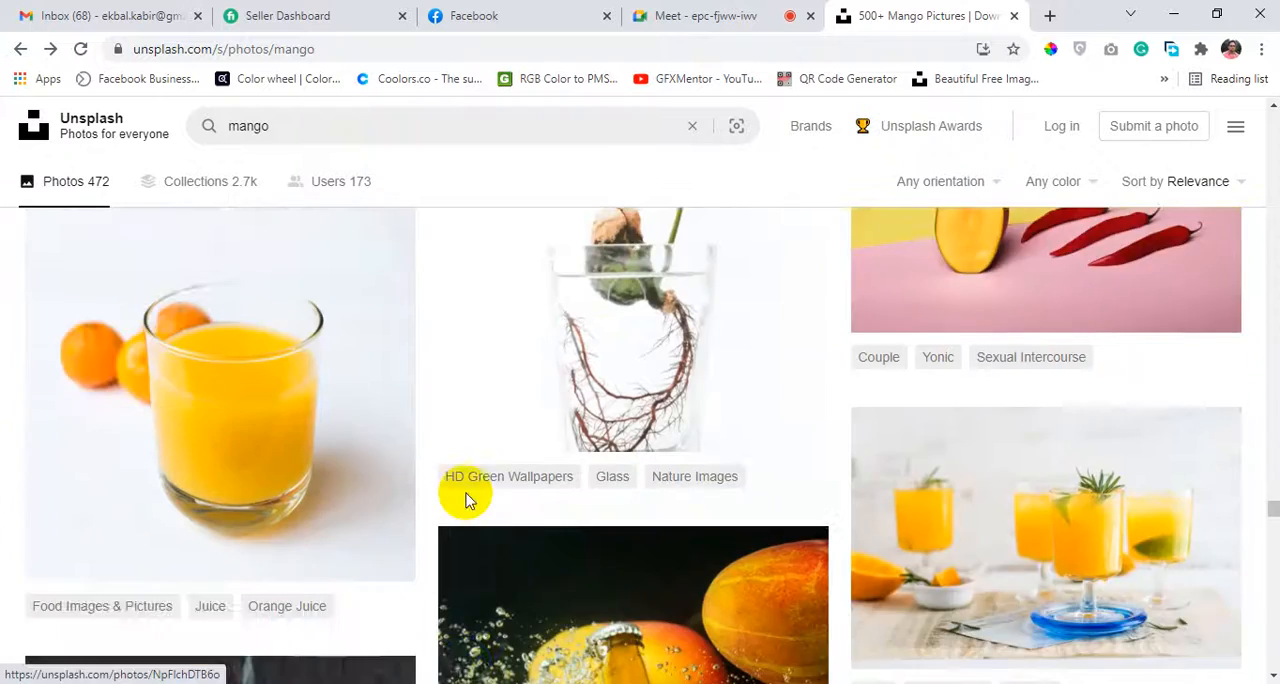
pyautogui.scroll(-10, 465, 492)
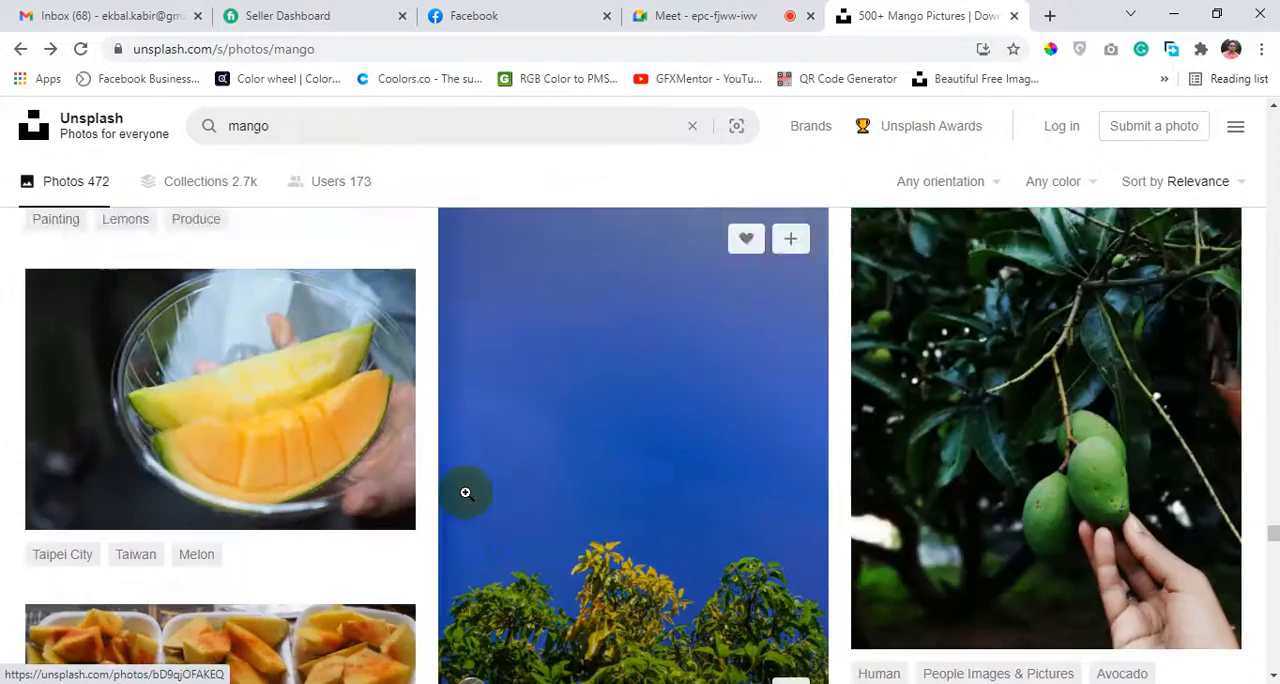
pyautogui.scroll(-10, 465, 492)
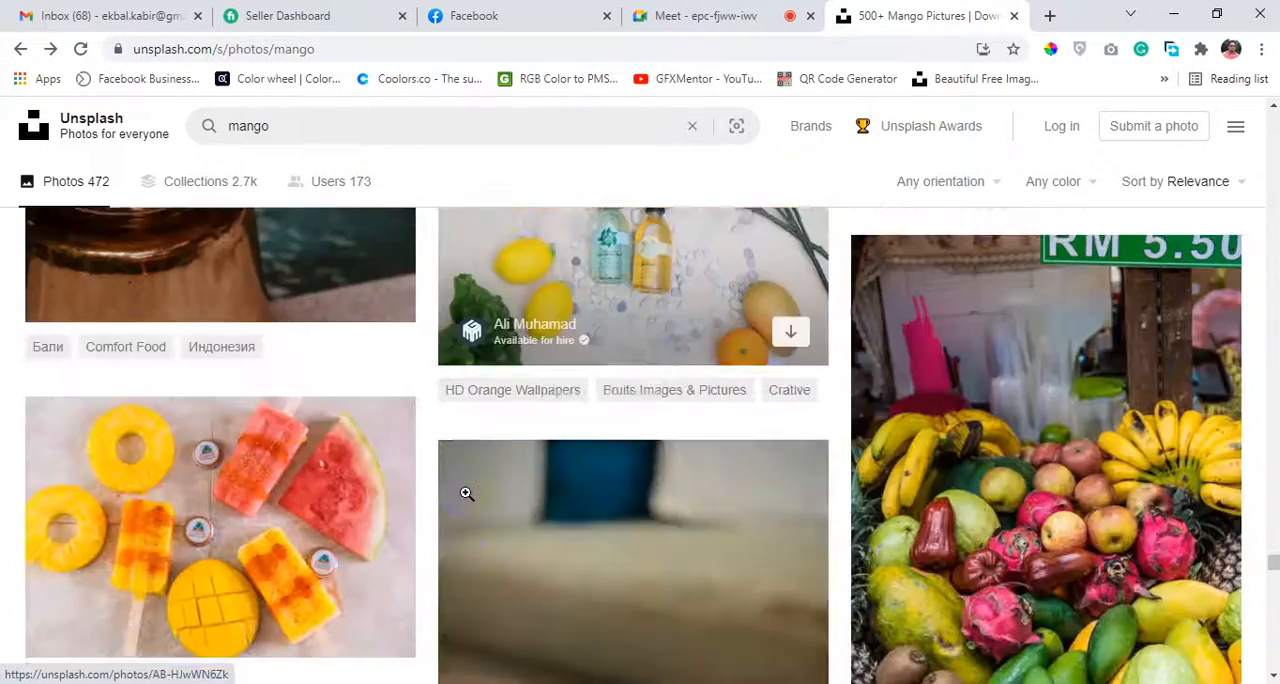
pyautogui.scroll(-6, 466, 493)
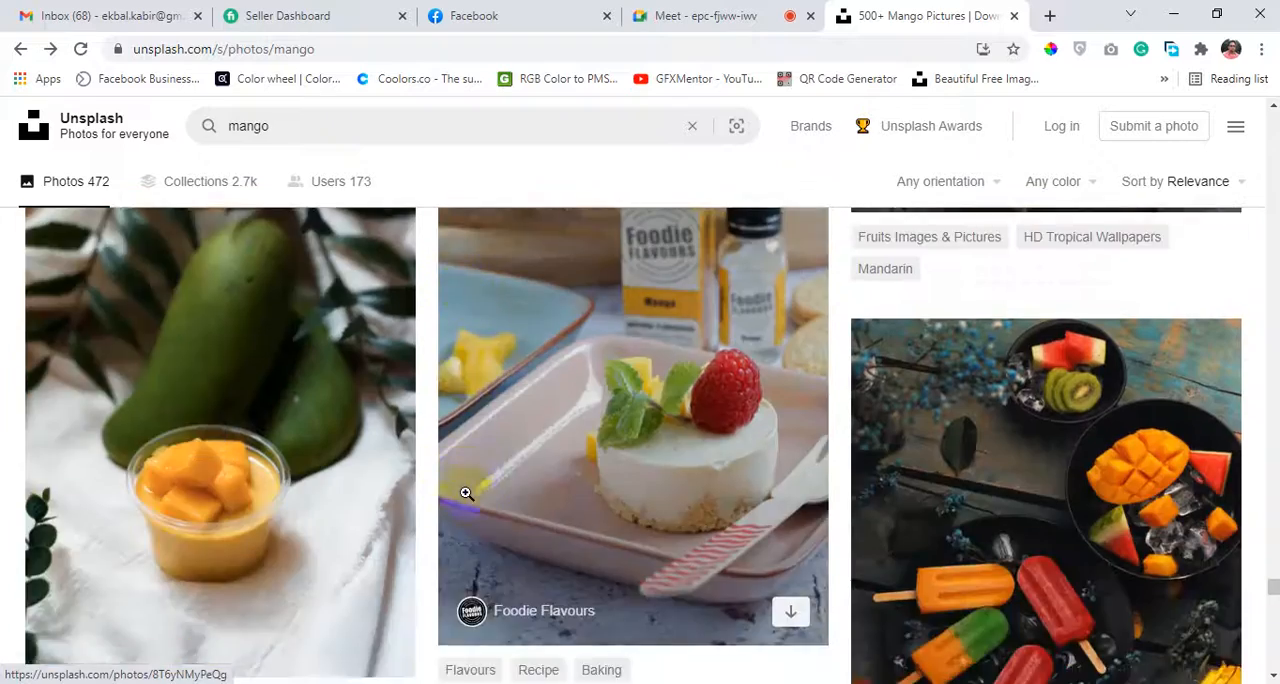
pyautogui.scroll(10, 466, 490)
pyautogui.scroll(10, 468, 498)
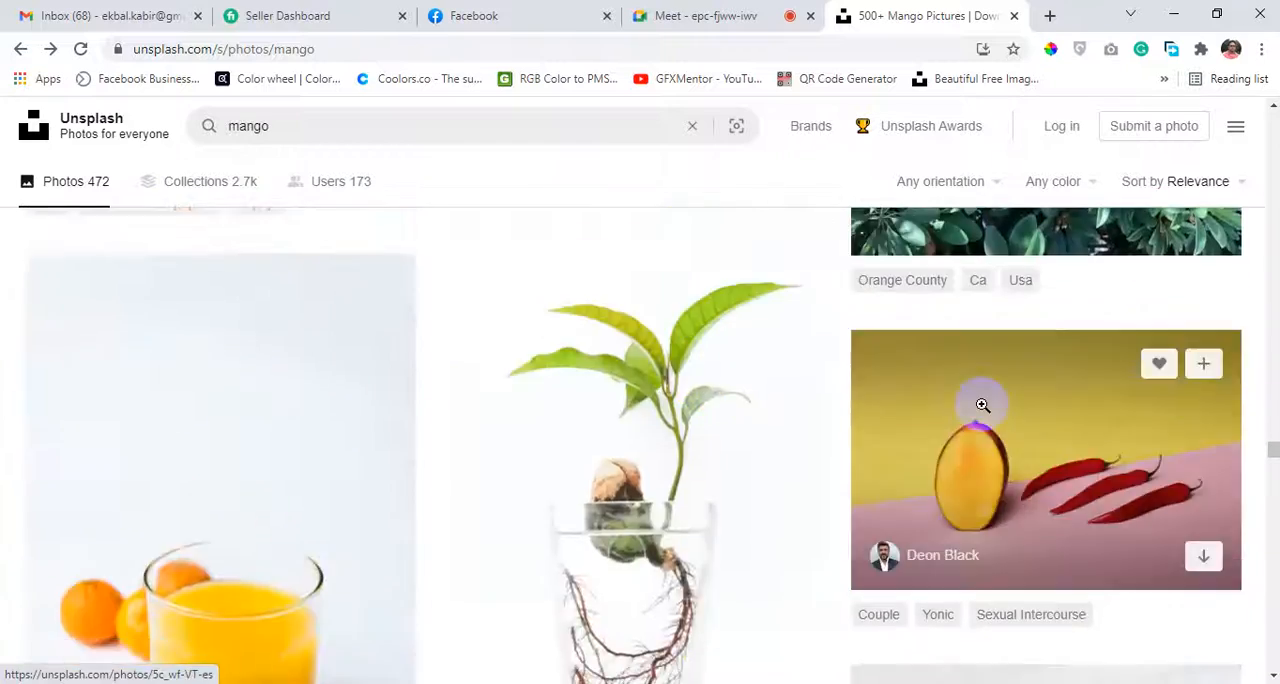
pyautogui.scroll(-5, 955, 400)
pyautogui.scroll(8, 955, 400)
pyautogui.scroll(-3, 1040, 414)
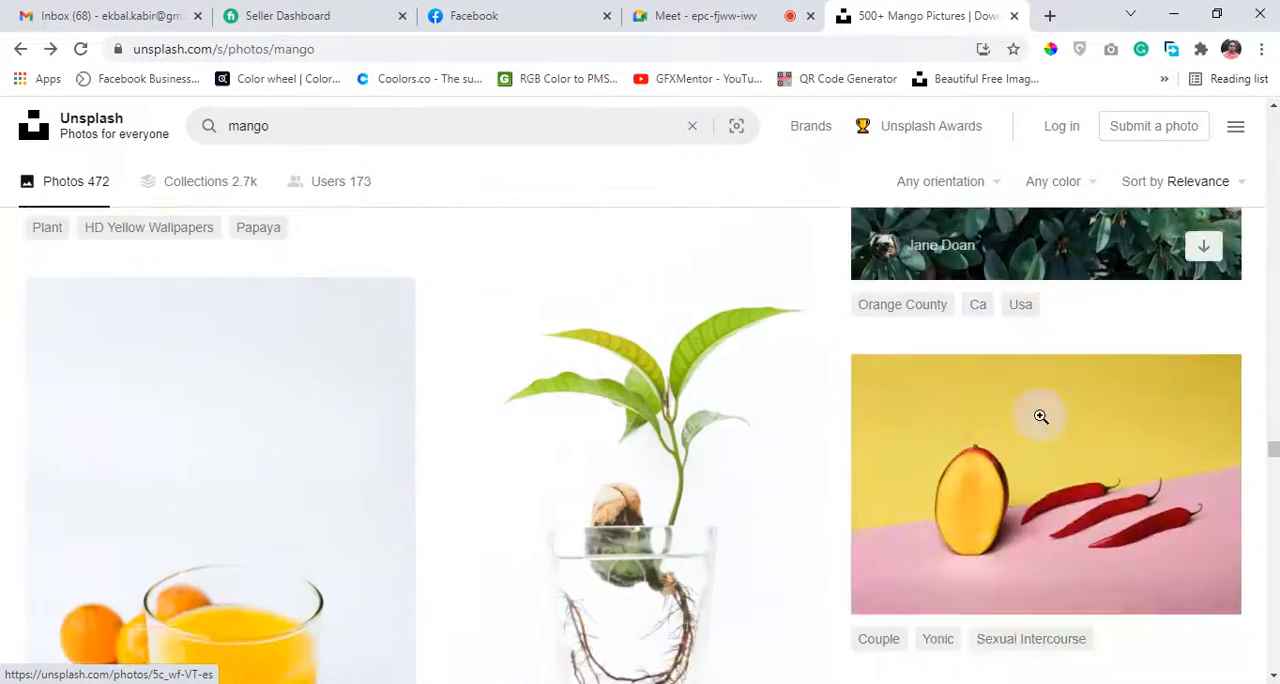
pyautogui.scroll(6, 1038, 415)
pyautogui.scroll(-3, 886, 429)
pyautogui.scroll(3, 876, 419)
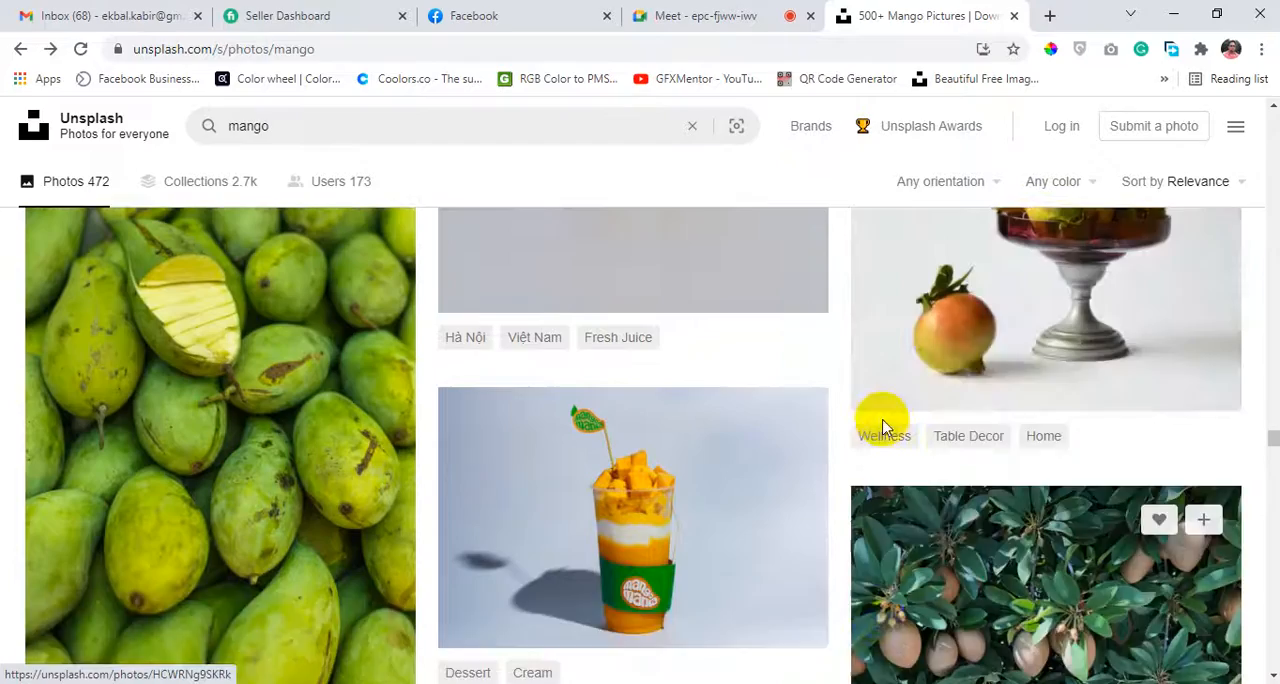
# Download the photo of fruit in a footed bowl on a white background and open the folder containing the downloaded file.
pyautogui.click(1036, 381)
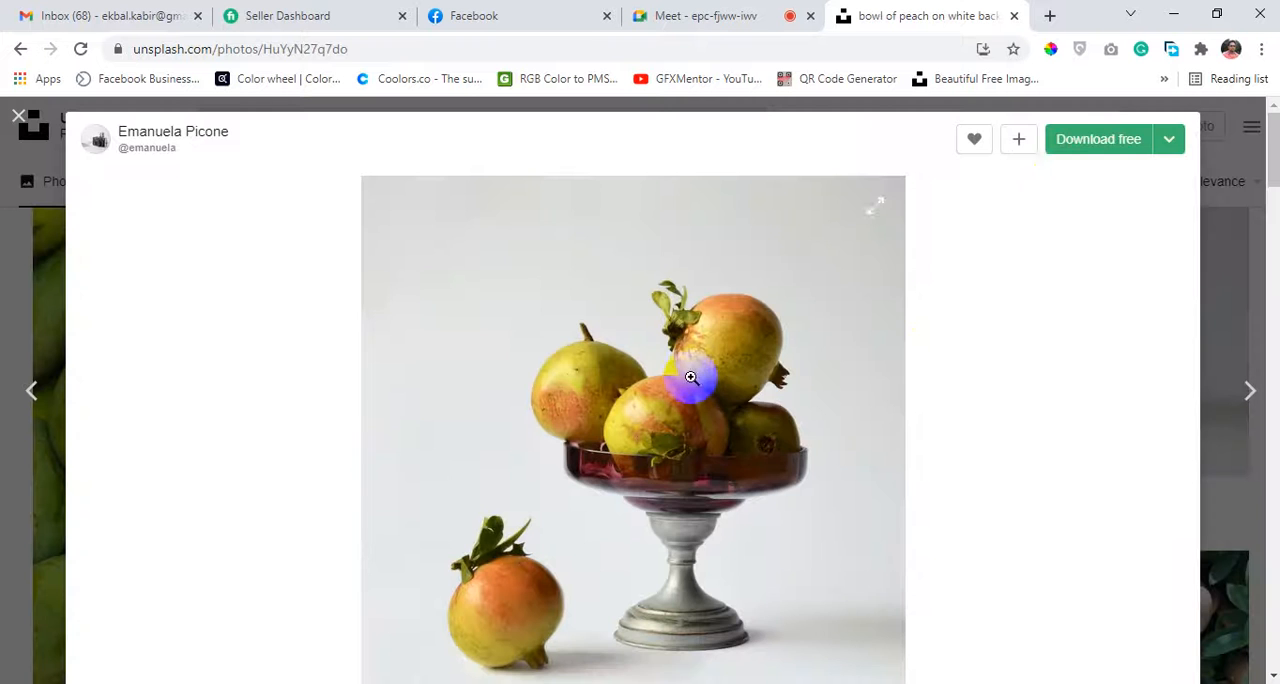
pyautogui.rightClick(581, 306)
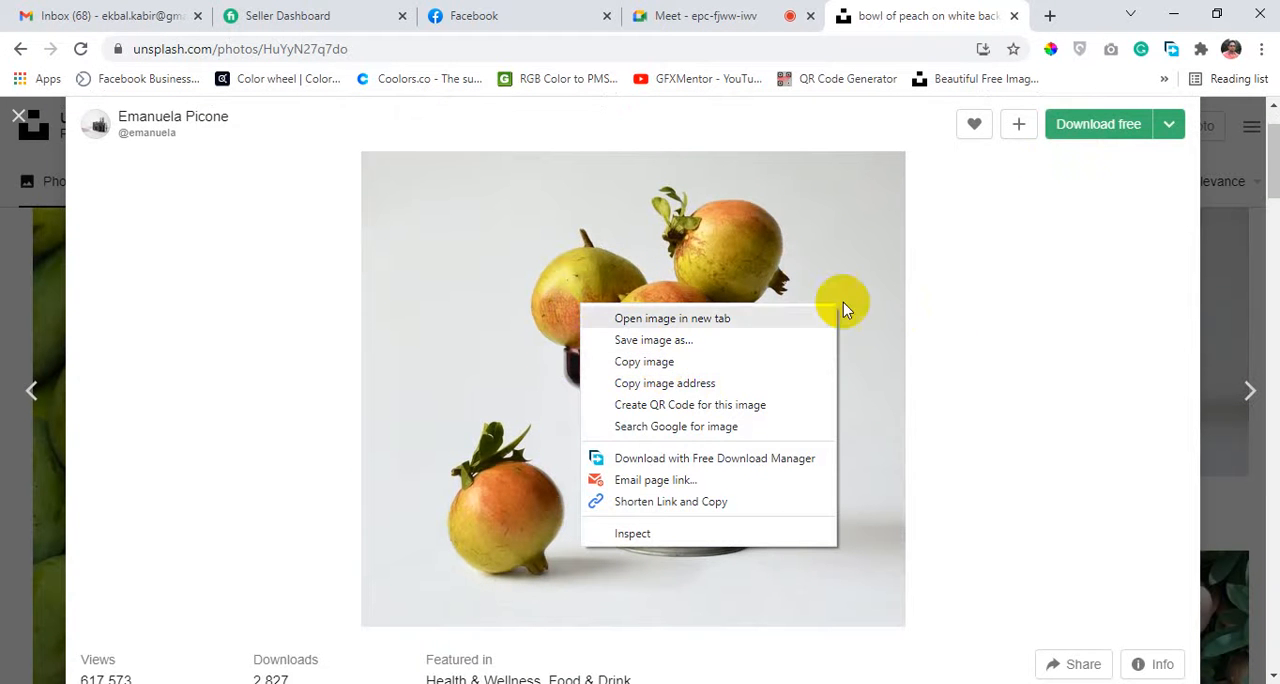
pyautogui.click(1106, 120)
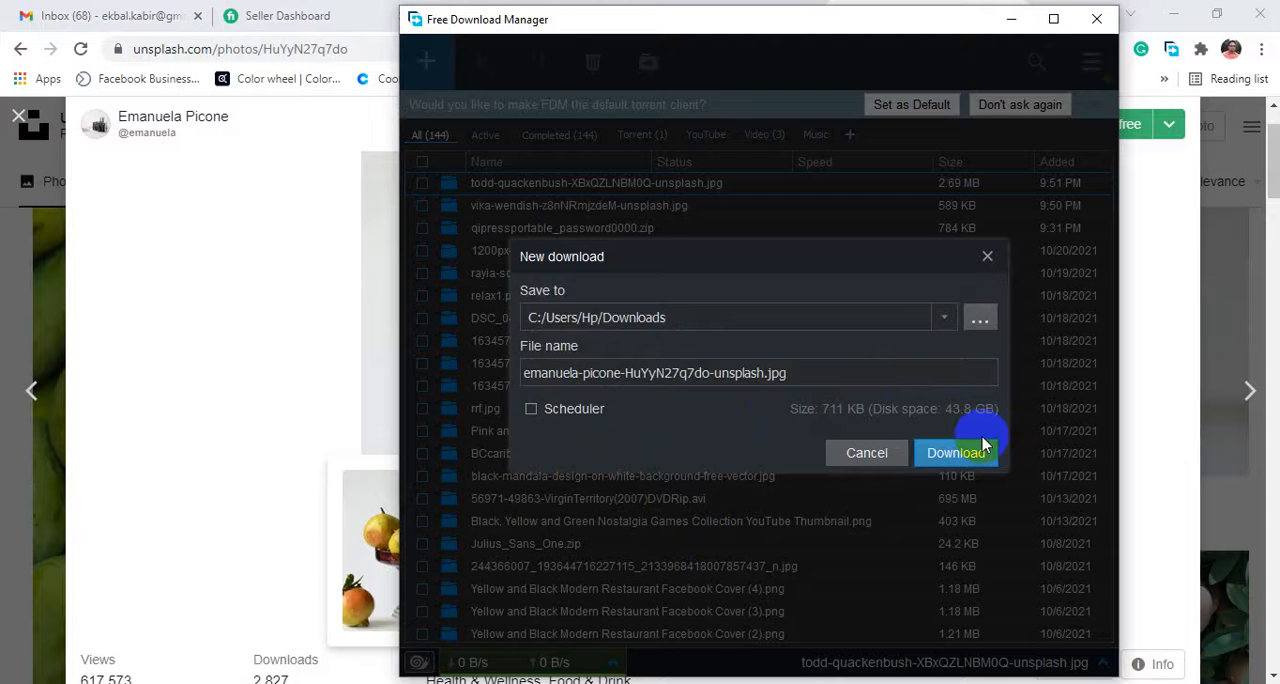
pyautogui.click(970, 450)
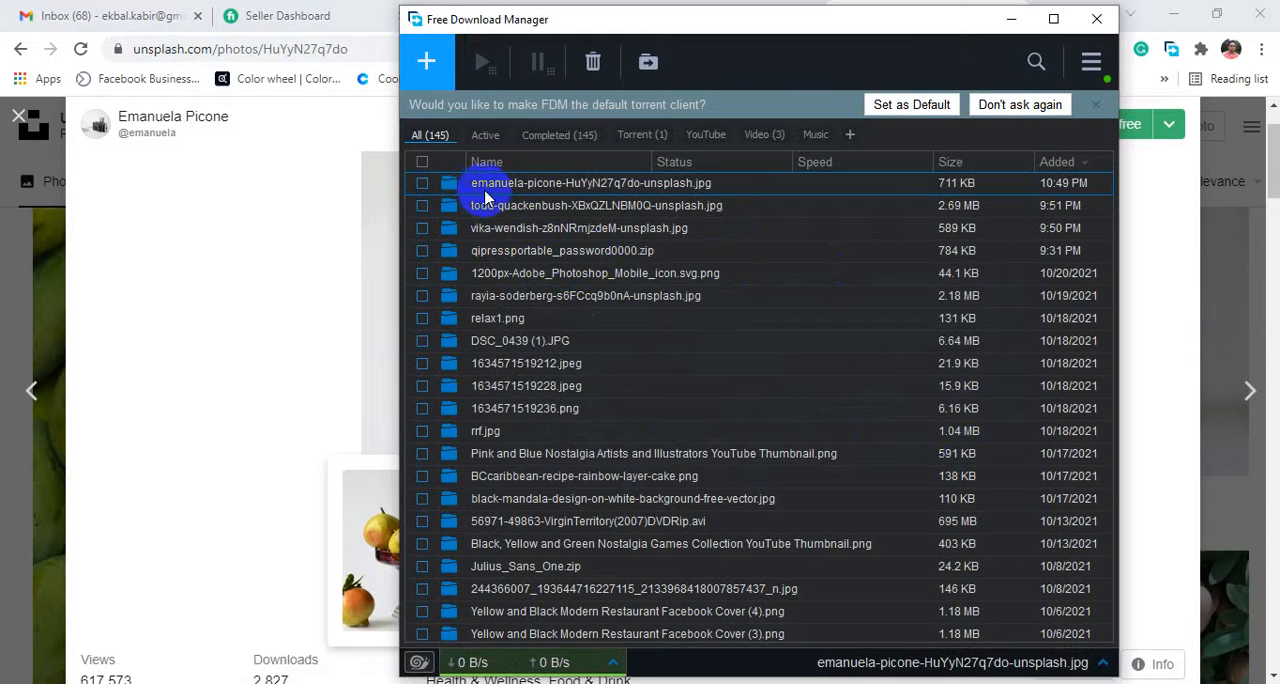
pyautogui.click(447, 193)
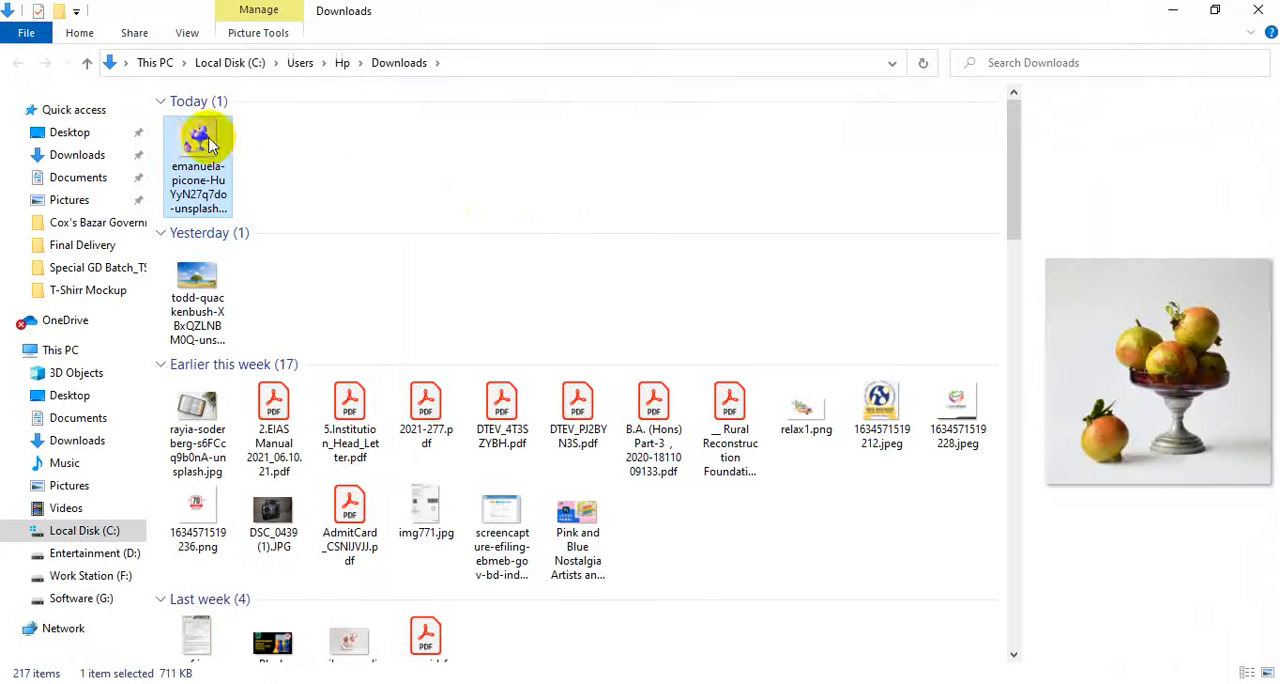
# Open the downloaded fruit bowl photo in Photoshop as a separate document.
pyautogui.moveTo(200, 143); pyautogui.dragTo(711, 55)
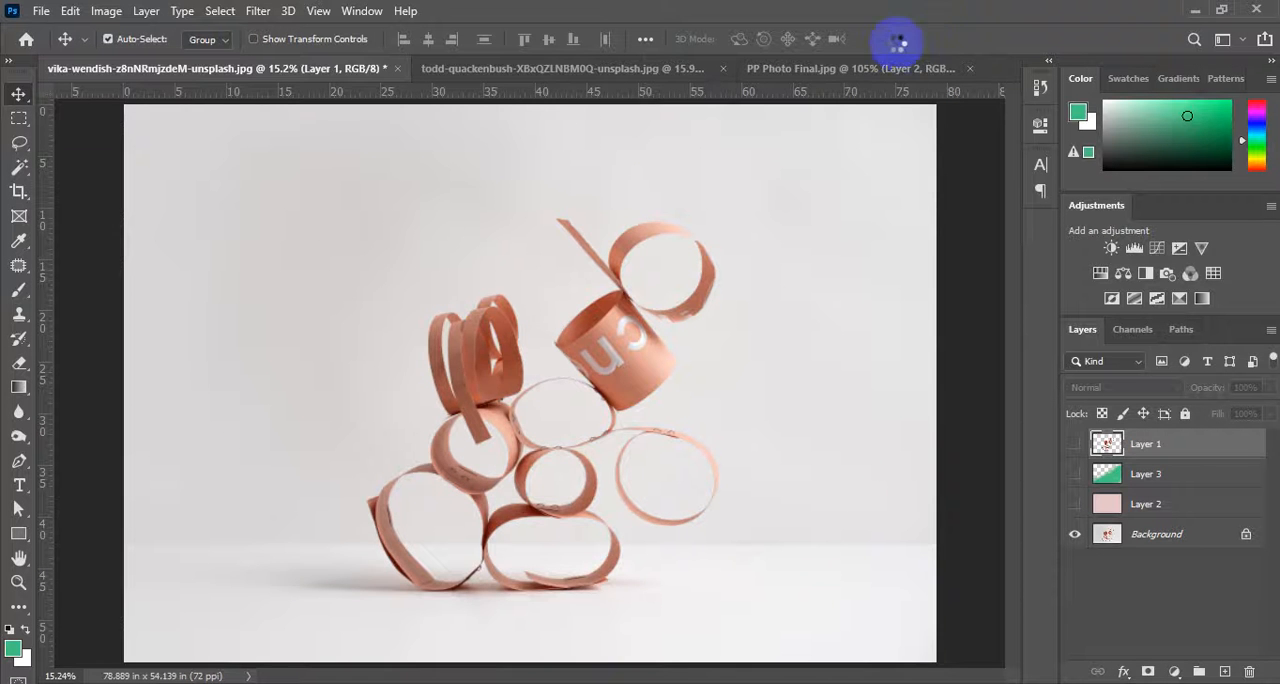
pyautogui.moveTo(898, 40); pyautogui.dragTo(896, 48)
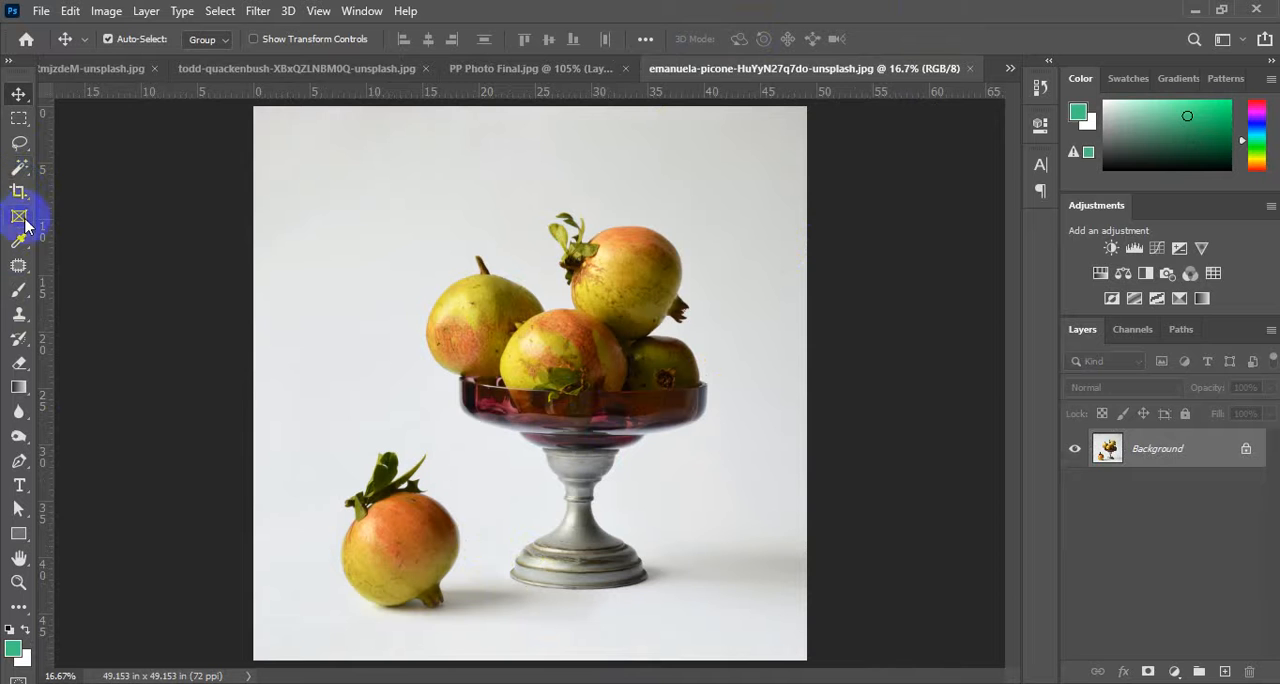
# Switch from the Magic Wand to the Object Selection tool for the fruit bowl photo.
pyautogui.click(21, 172)
pyautogui.moveTo(21, 172)
pyautogui.mouseDown()
pyautogui.moveTo(136, 186)
pyautogui.moveTo(114, 199)
pyautogui.moveTo(129, 178)
pyautogui.mouseUp()
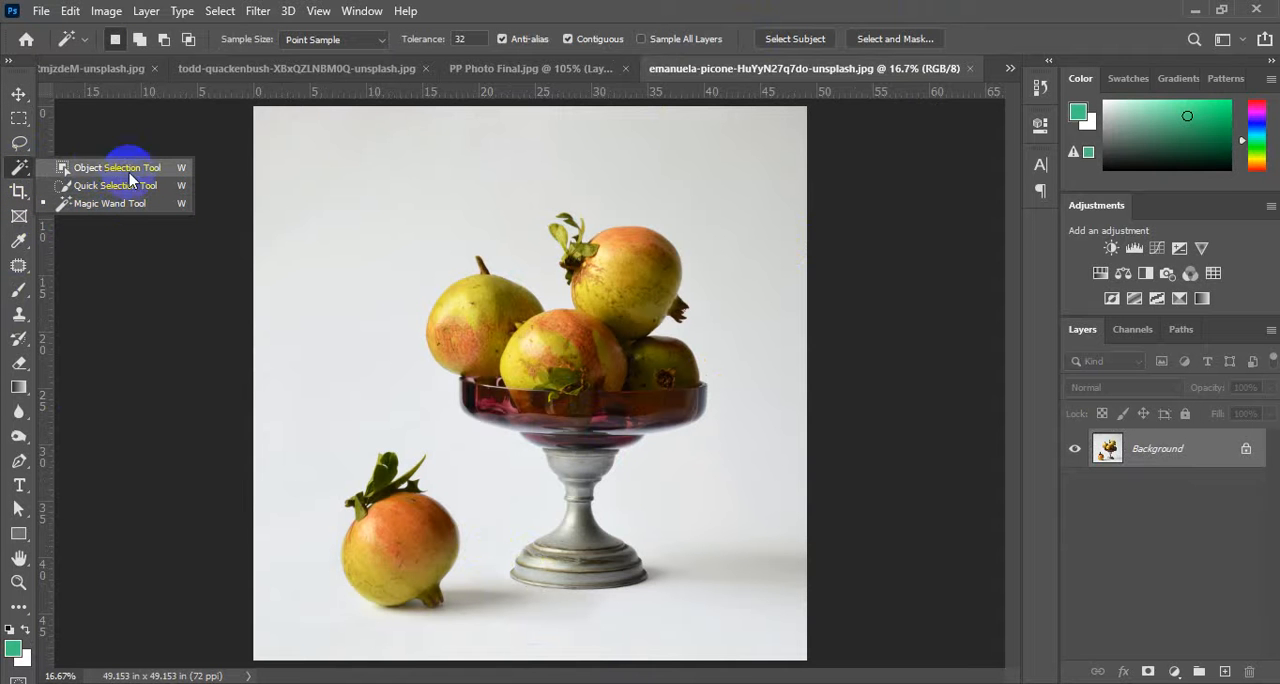
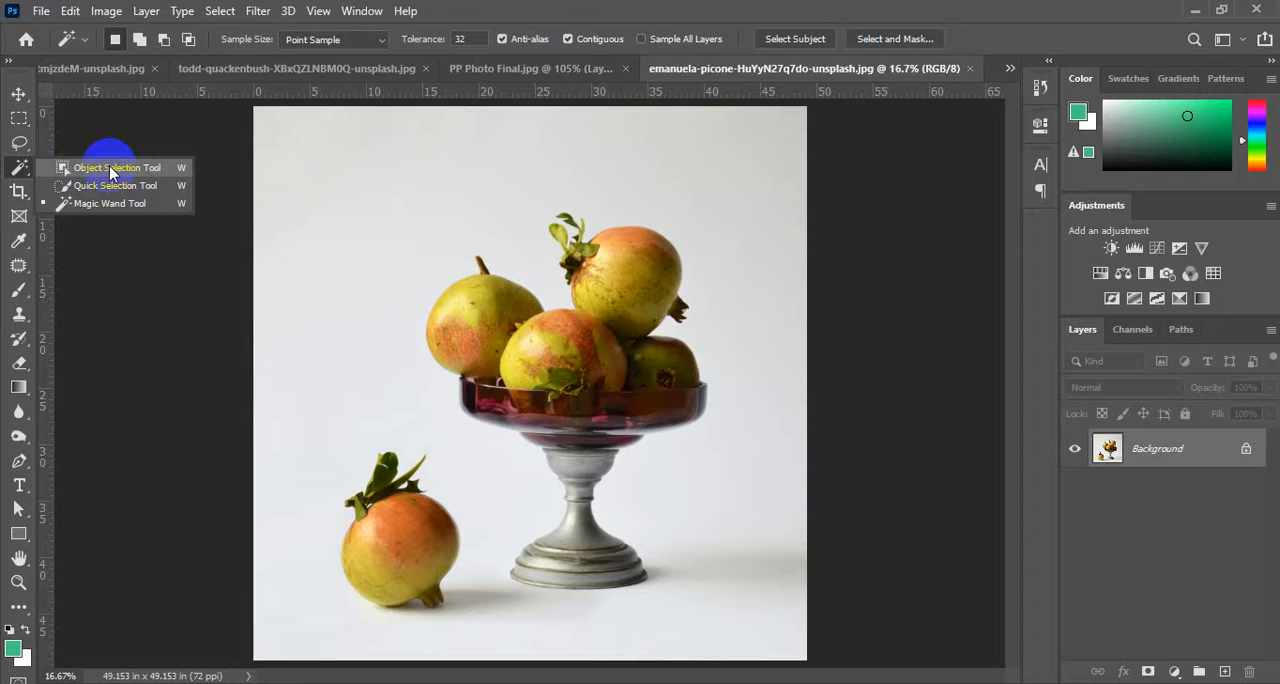
# Select the fruit bowl and loose fruit with a rectangular Object Selection about 40 by 42 in around both.
pyautogui.click(110, 172)
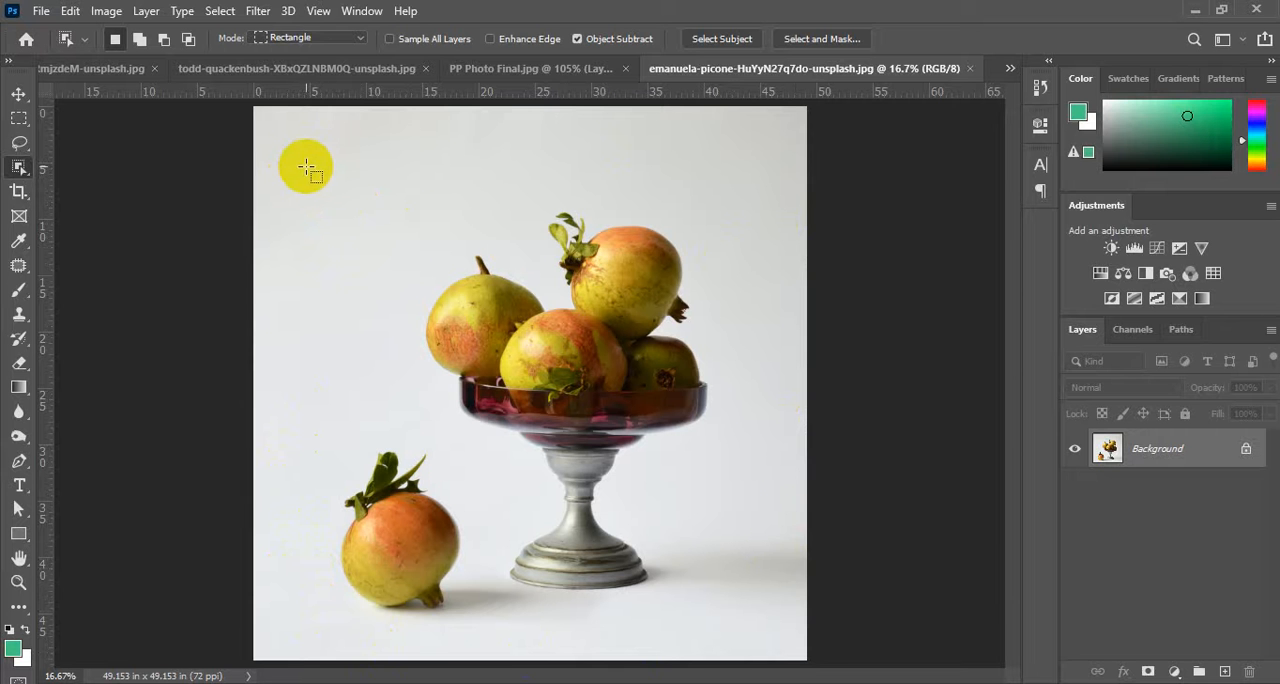
pyautogui.moveTo(306, 166); pyautogui.dragTo(754, 641)
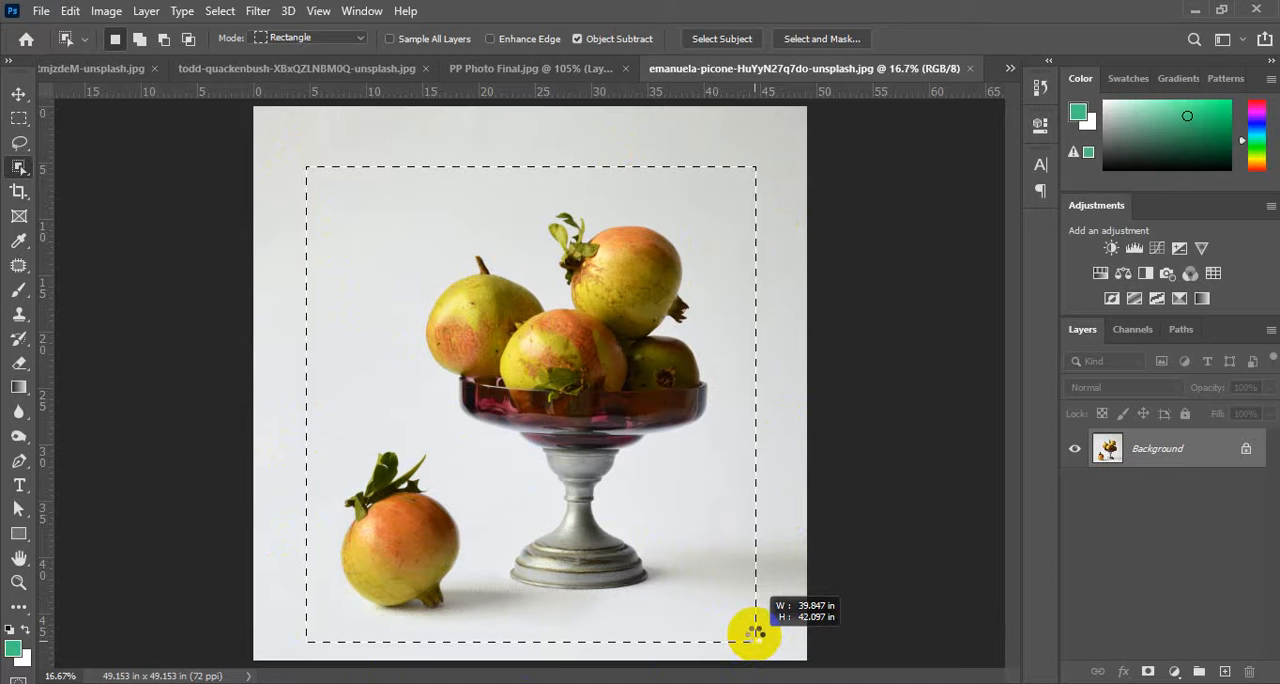
pyautogui.moveTo(754, 641); pyautogui.dragTo(754, 641)
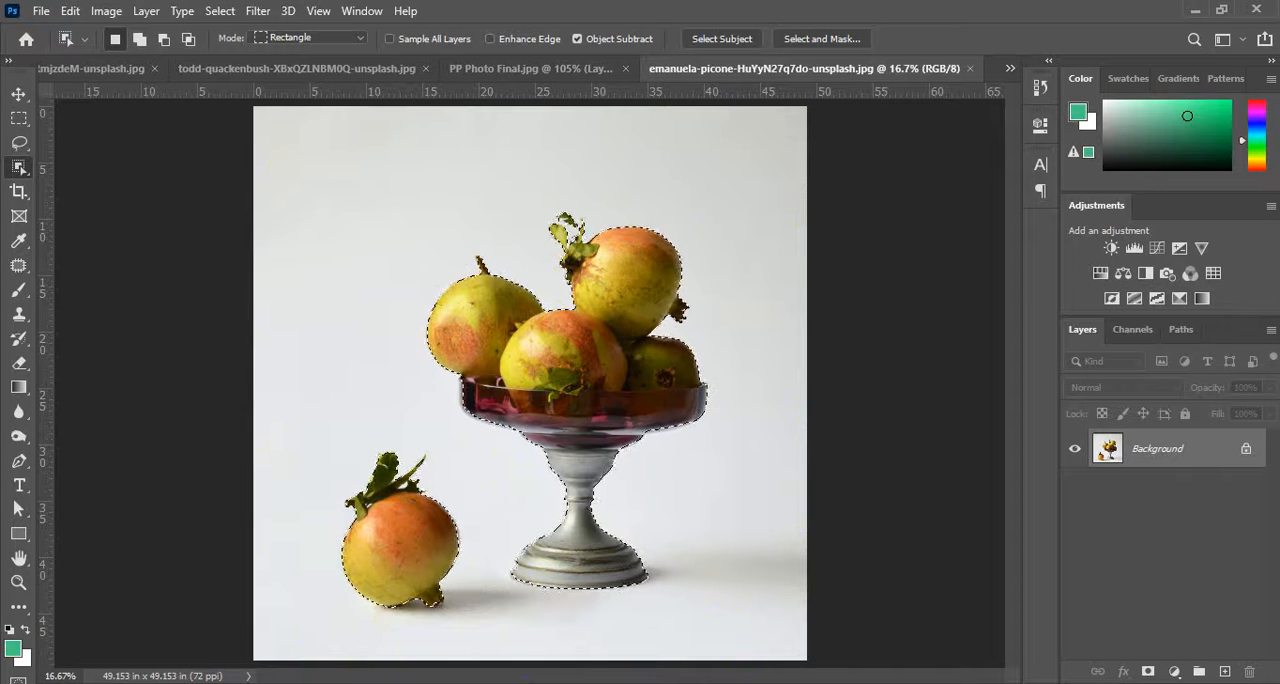
# Examine the selection edges around the loose fruit's base and leaves and around the footed bowl.
pyautogui.scroll(3, 352, 614)
pyautogui.scroll(5, 352, 614)
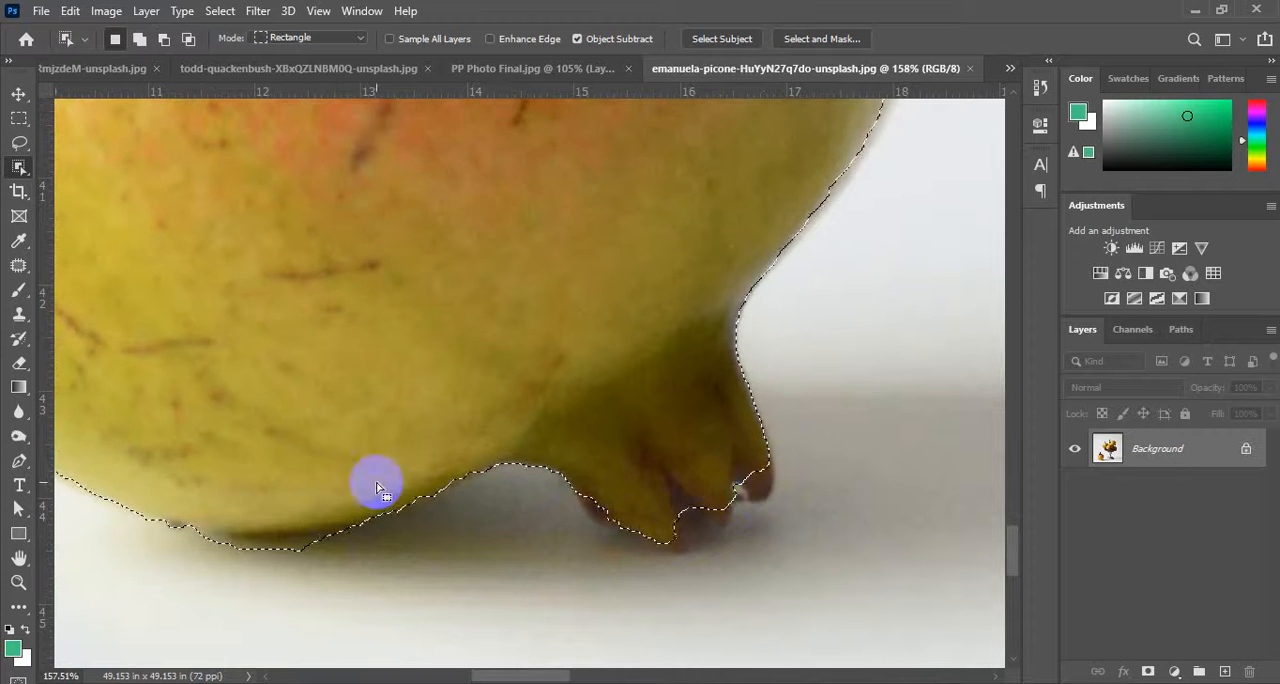
pyautogui.scroll(-5, 700, 490)
pyautogui.scroll(3, 650, 455)
pyautogui.scroll(2, 580, 385)
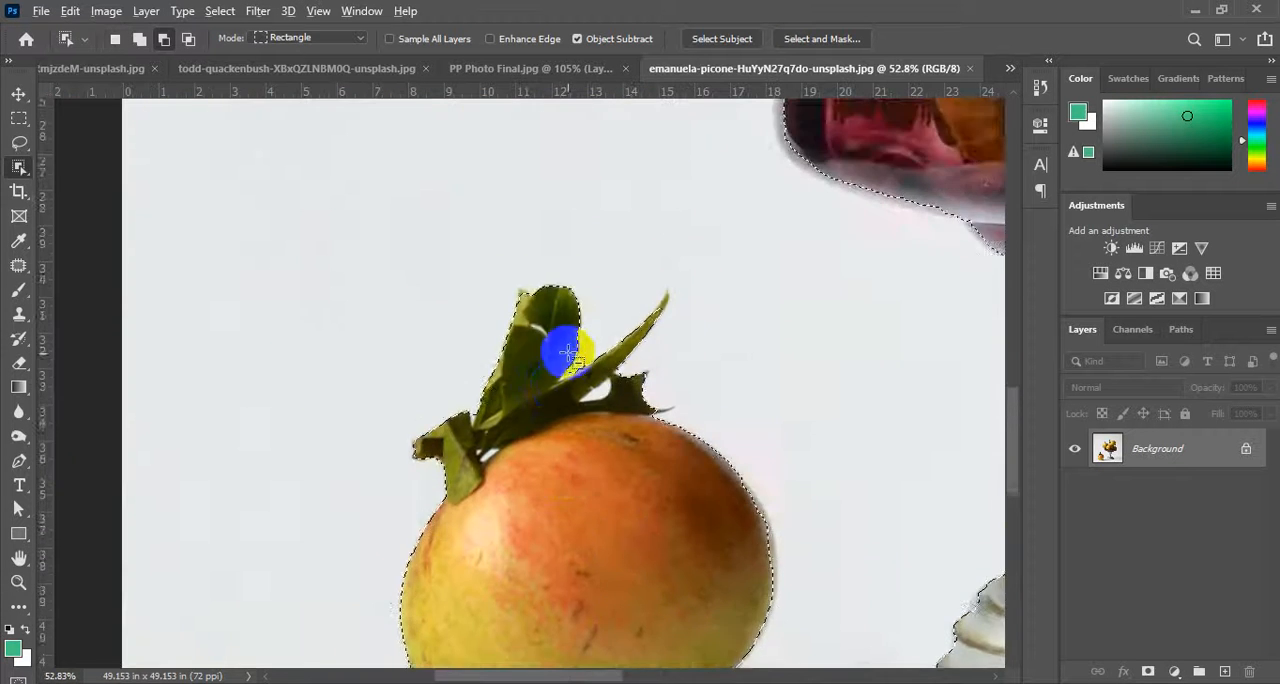
pyautogui.scroll(6, 557, 343)
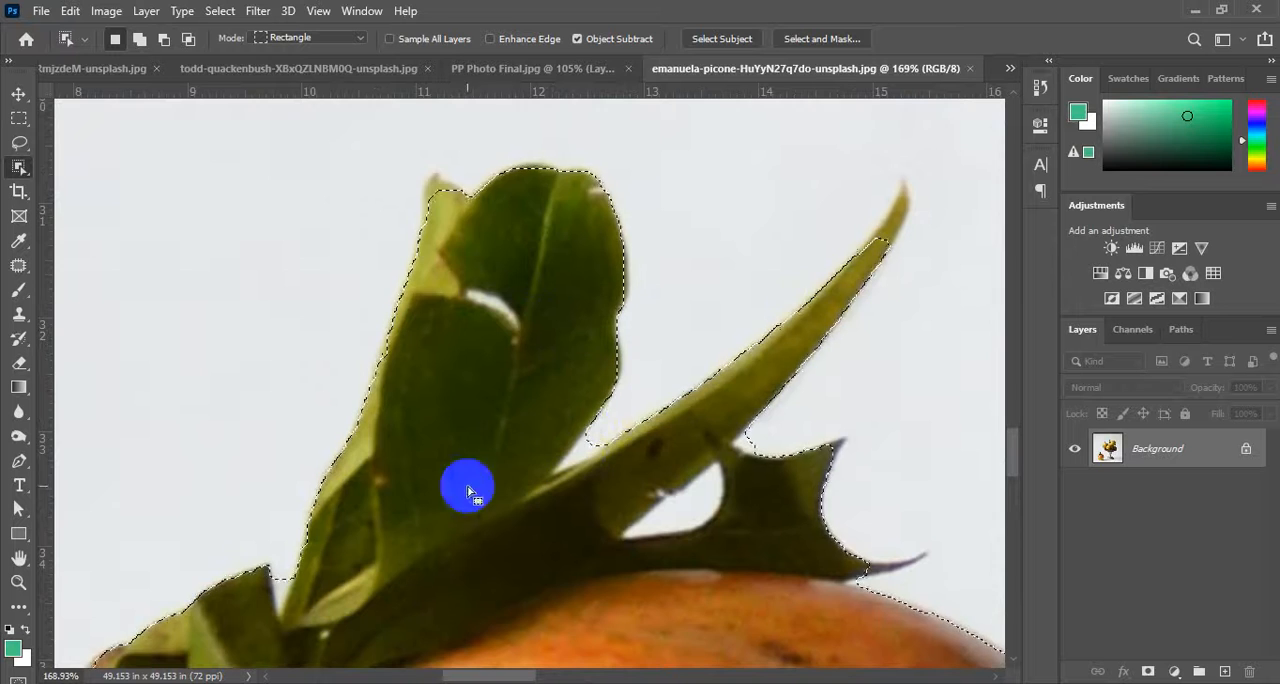
pyautogui.scroll(-4, 400, 452)
pyautogui.scroll(-1, 740, 378)
pyautogui.scroll(-5, 690, 392)
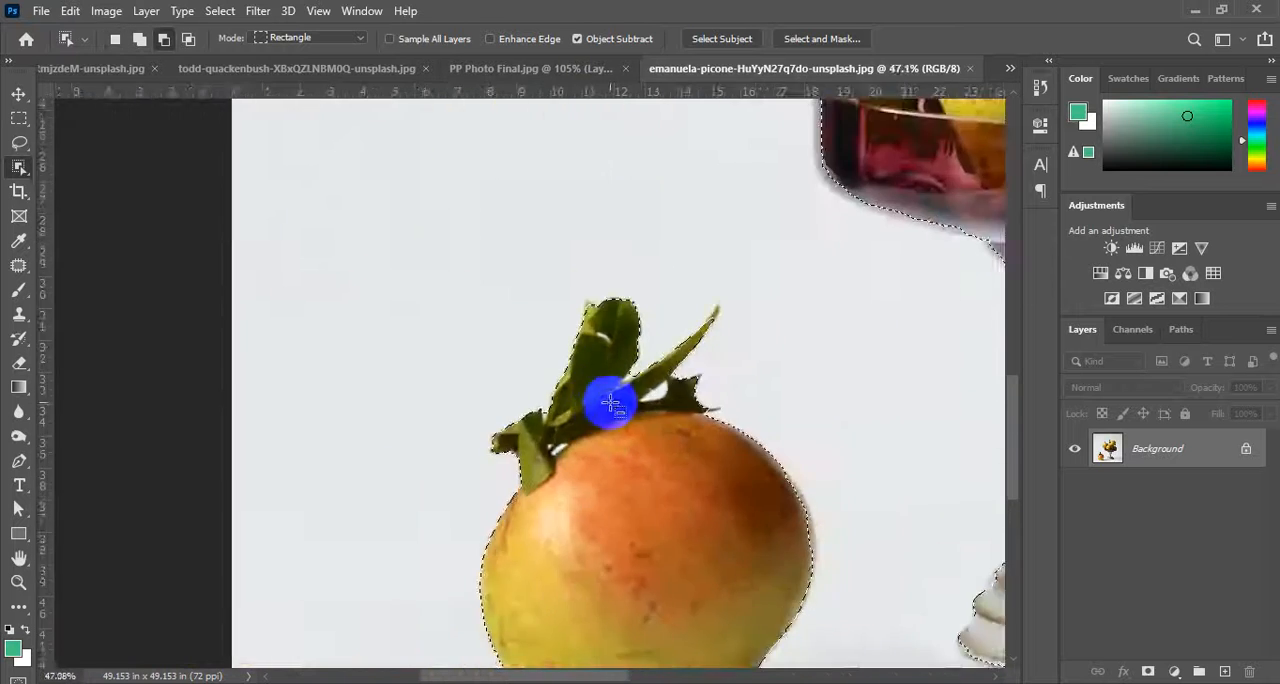
pyautogui.scroll(3, 929, 343)
pyautogui.scroll(8, 600, 443)
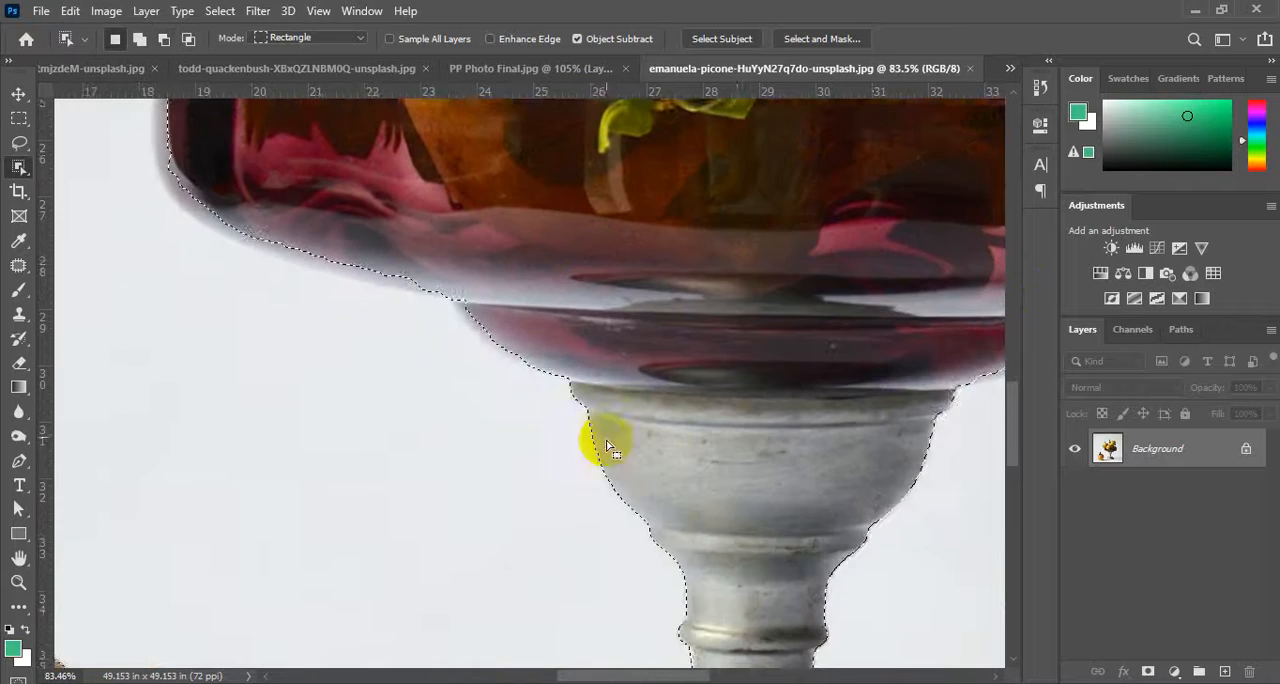
pyautogui.scroll(-3, 600, 497)
pyautogui.scroll(-3, 600, 497)
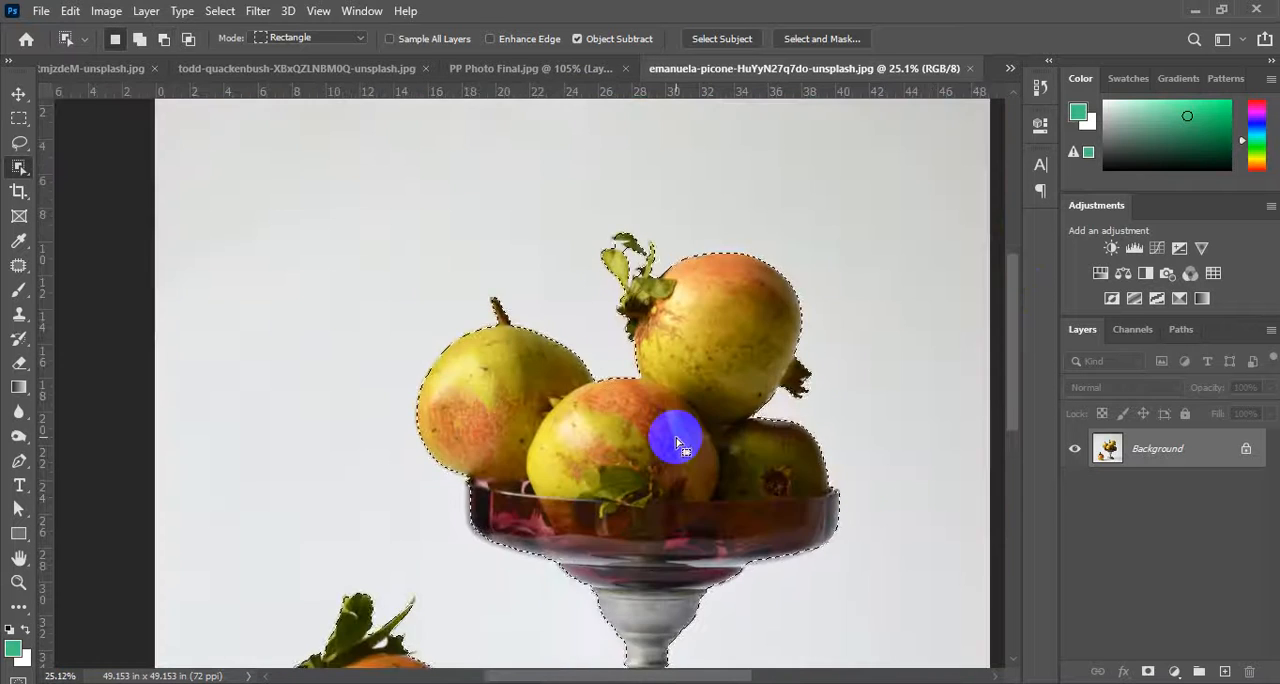
pyautogui.scroll(-2, 677, 434)
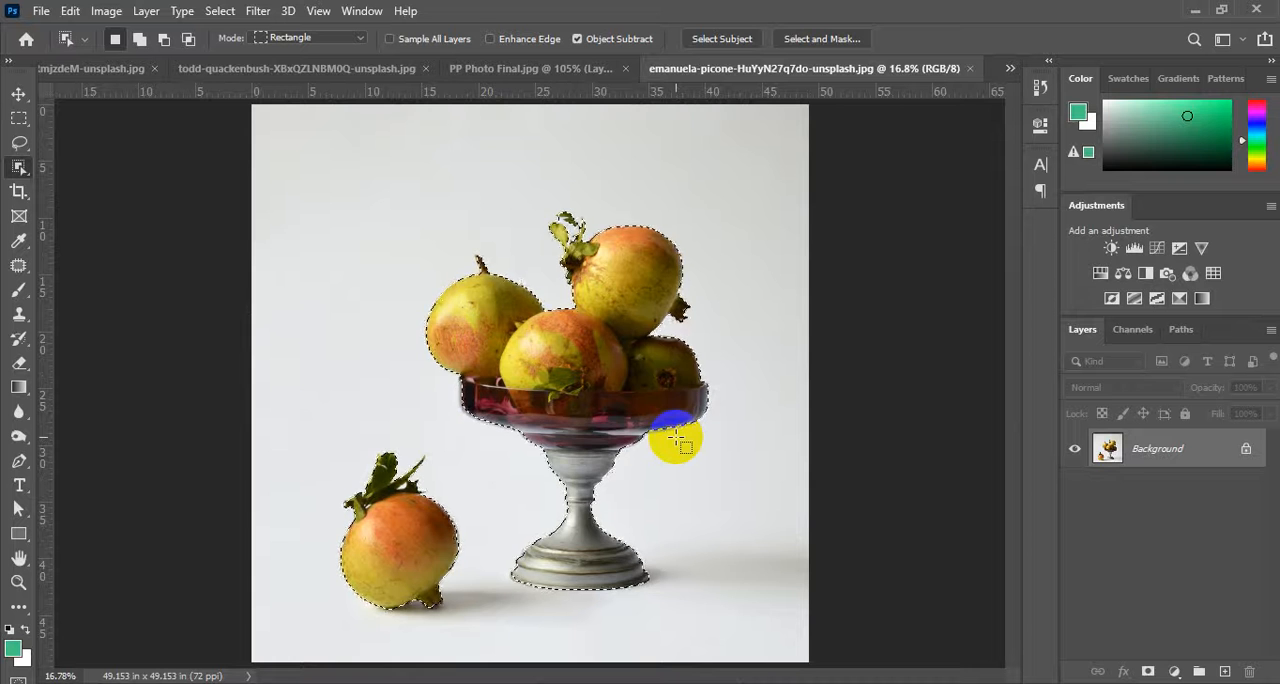
# In the paper rings document, make the Background layer active and select the copper rings with a rectangular Object Selection.
pyautogui.click(458, 72)
pyautogui.click(157, 70)
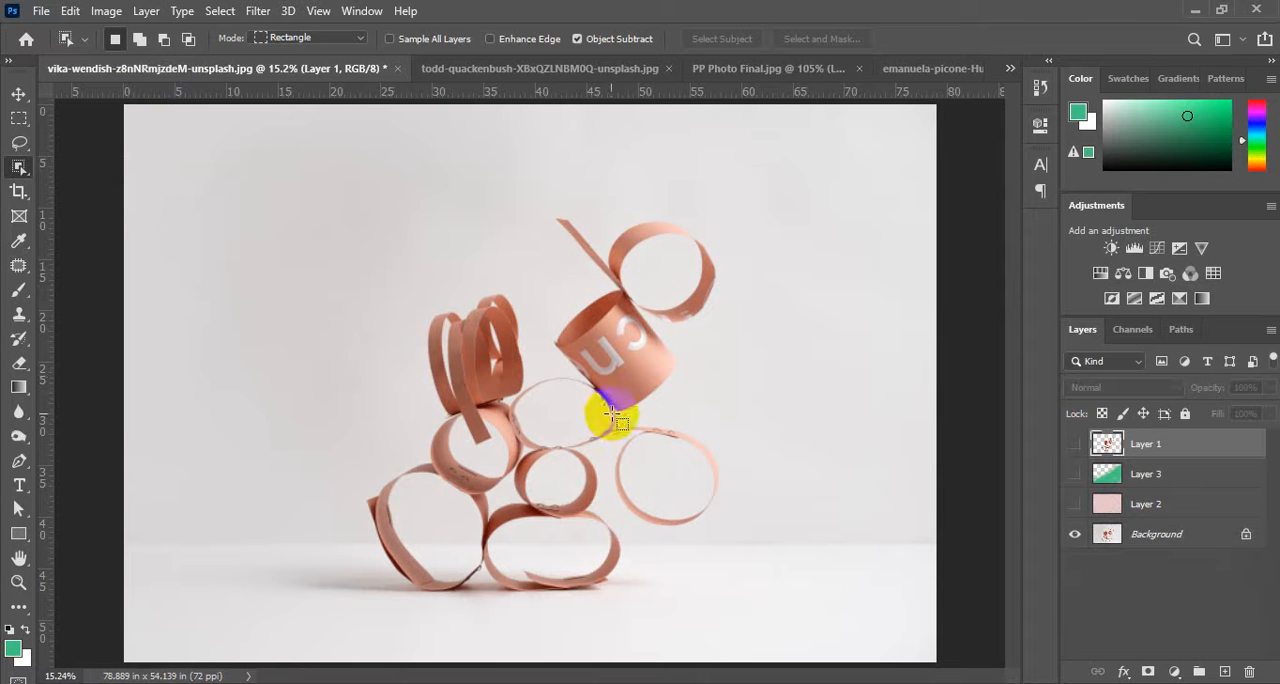
pyautogui.click(1110, 537)
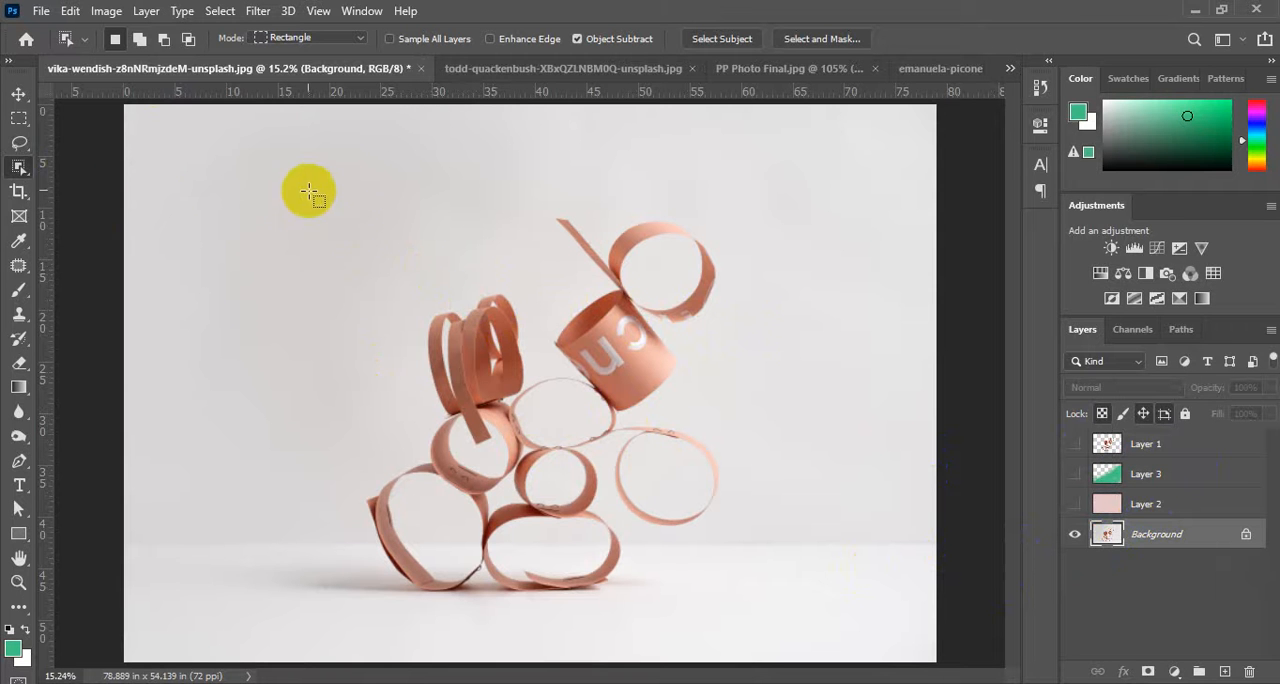
pyautogui.moveTo(314, 172); pyautogui.dragTo(790, 625)
pyautogui.click(1006, 651)
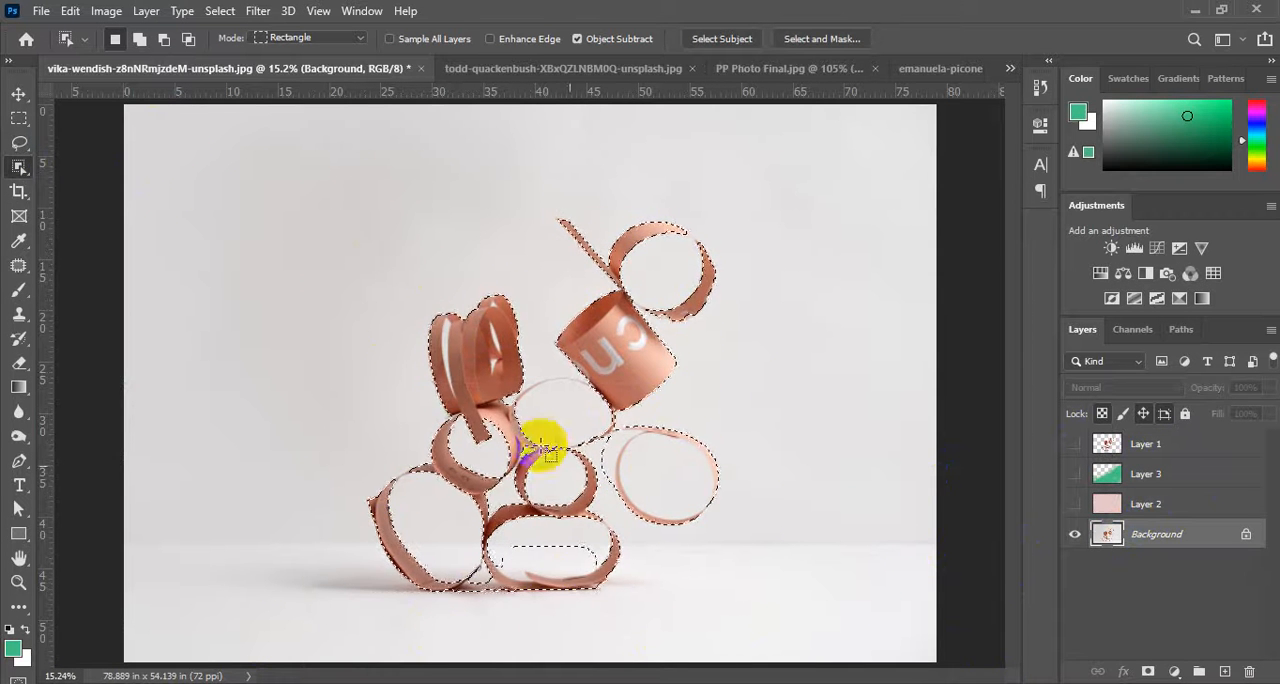
# Copy the selected copper rings to a new layer and hide the Background layer to inspect the cutout.
pyautogui.click(1185, 535)
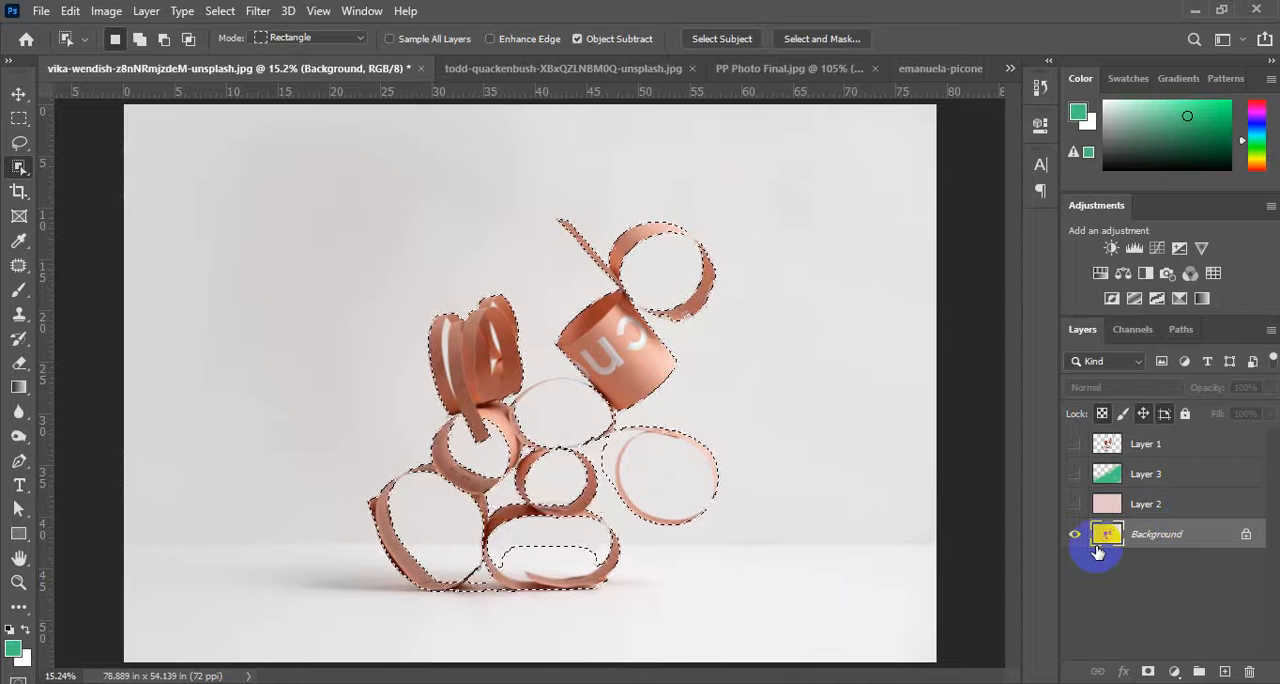
pyautogui.hotkey('ctrl', 'j')
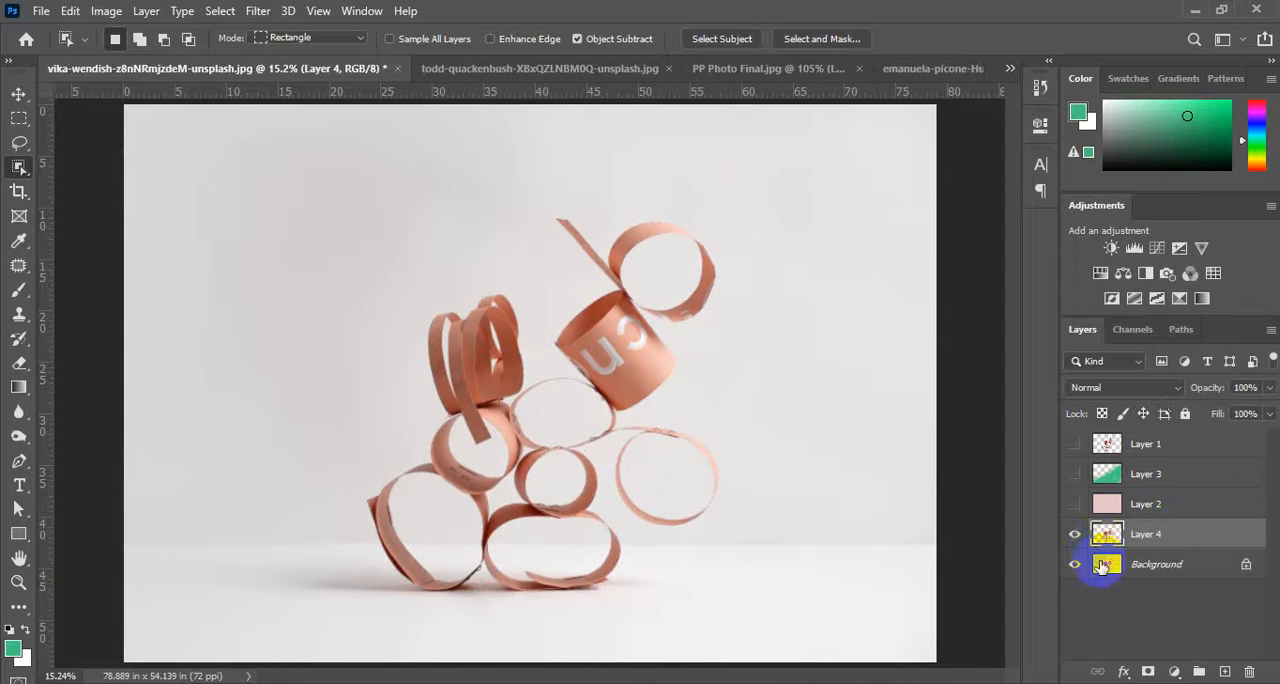
pyautogui.click(1073, 565)
pyautogui.scroll(5, 606, 486)
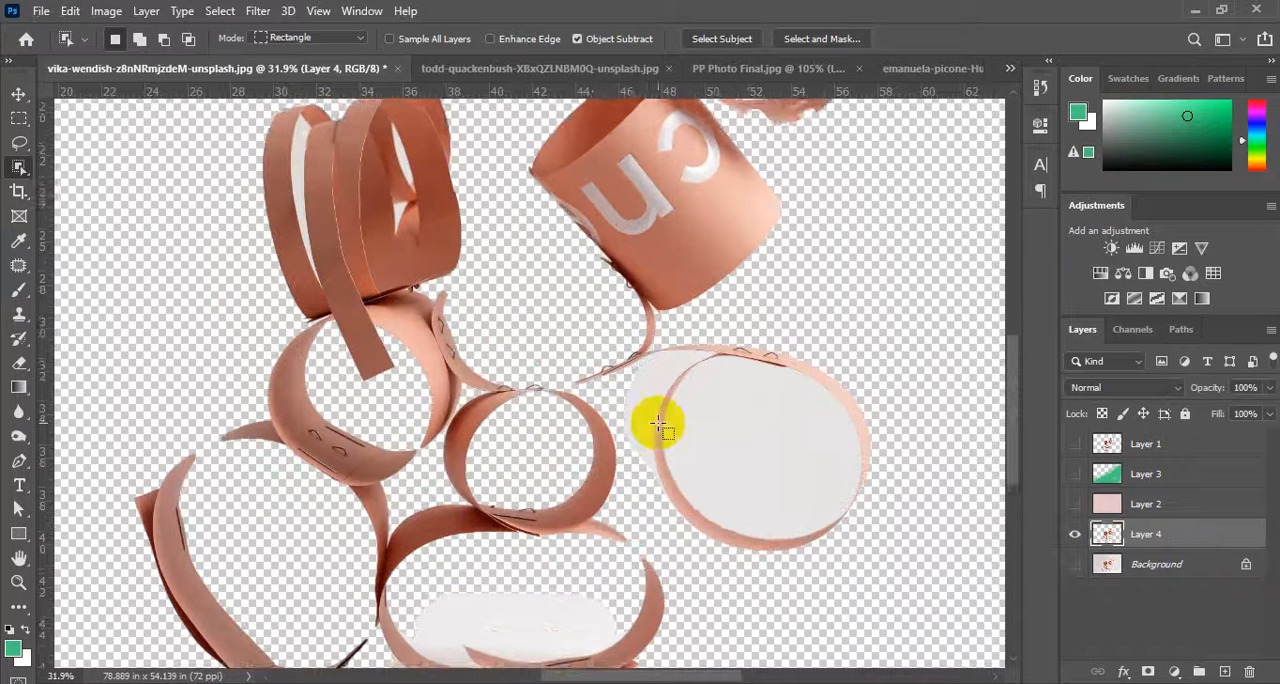
pyautogui.scroll(-2, 751, 437)
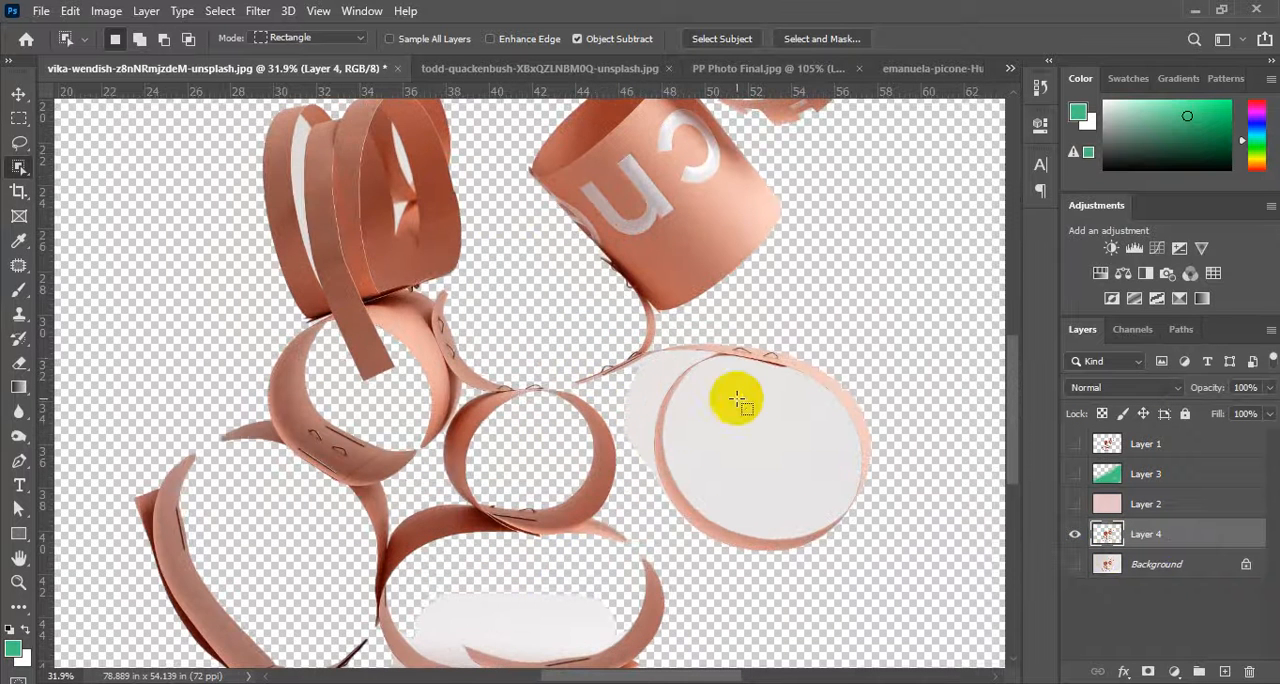
pyautogui.scroll(-3, 730, 388)
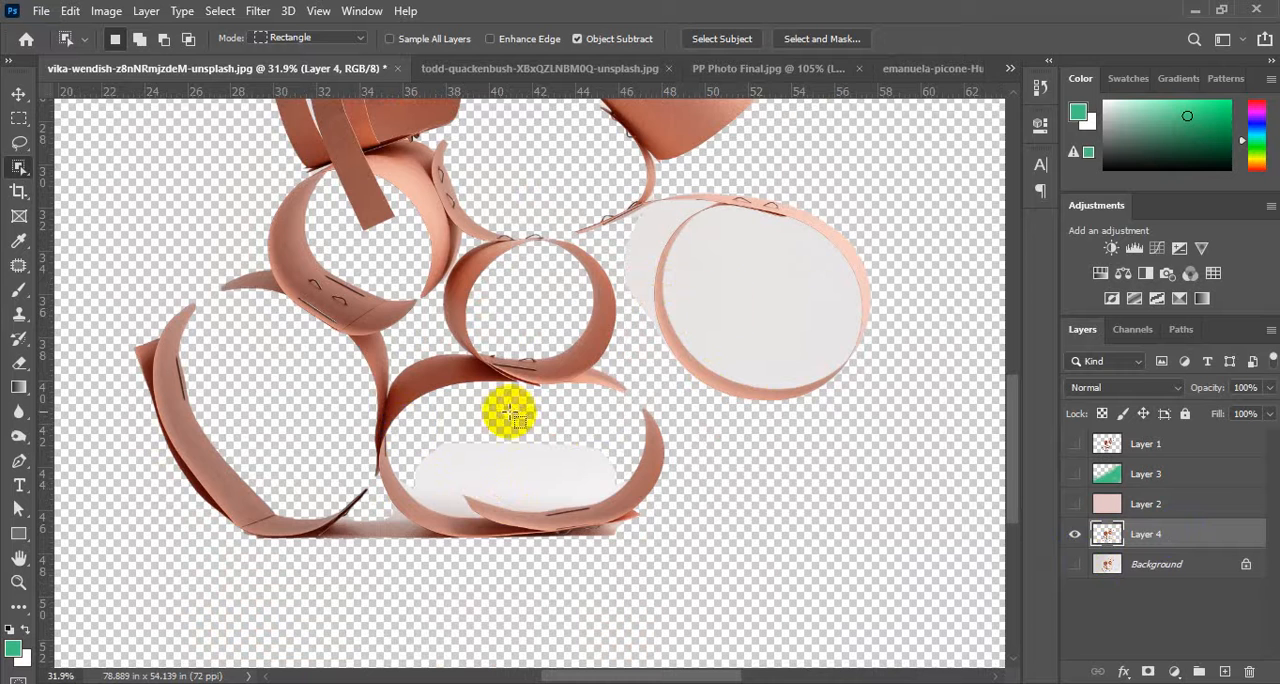
pyautogui.scroll(10, 780, 330)
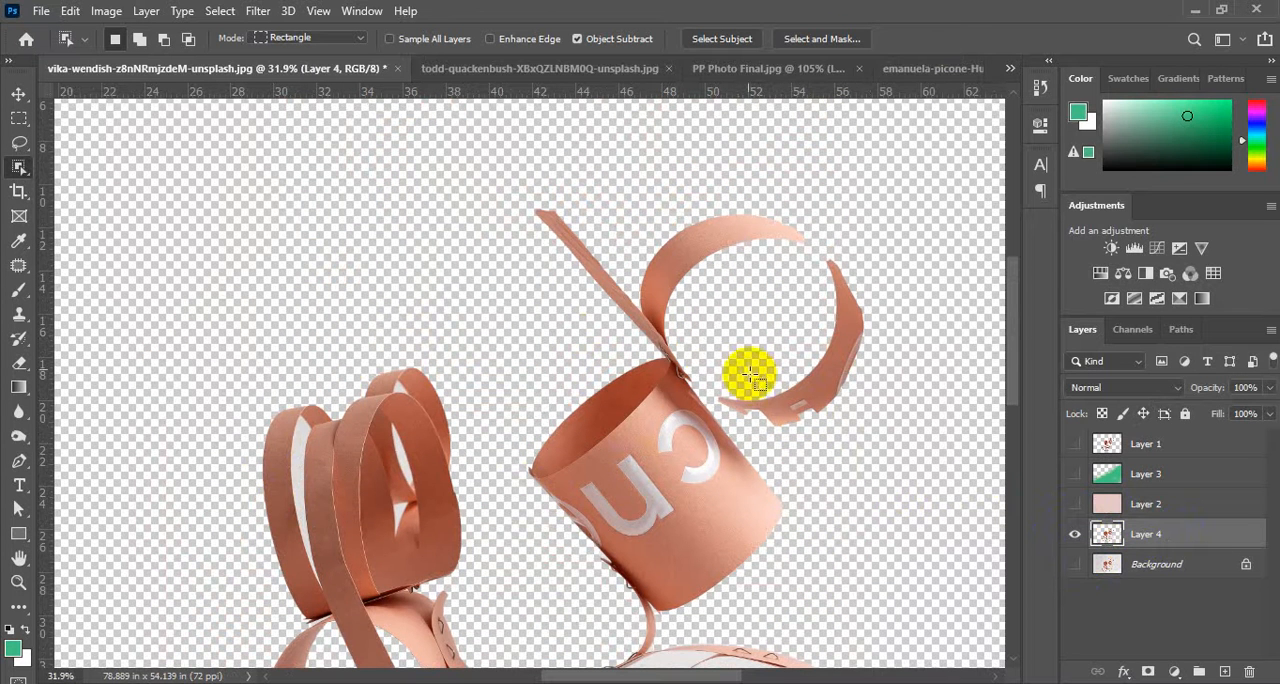
# Return to the fruit bowl photo and extend the selection over the loose fruit's shaded side using Quick Selection with brush size 9.
pyautogui.click(937, 70)
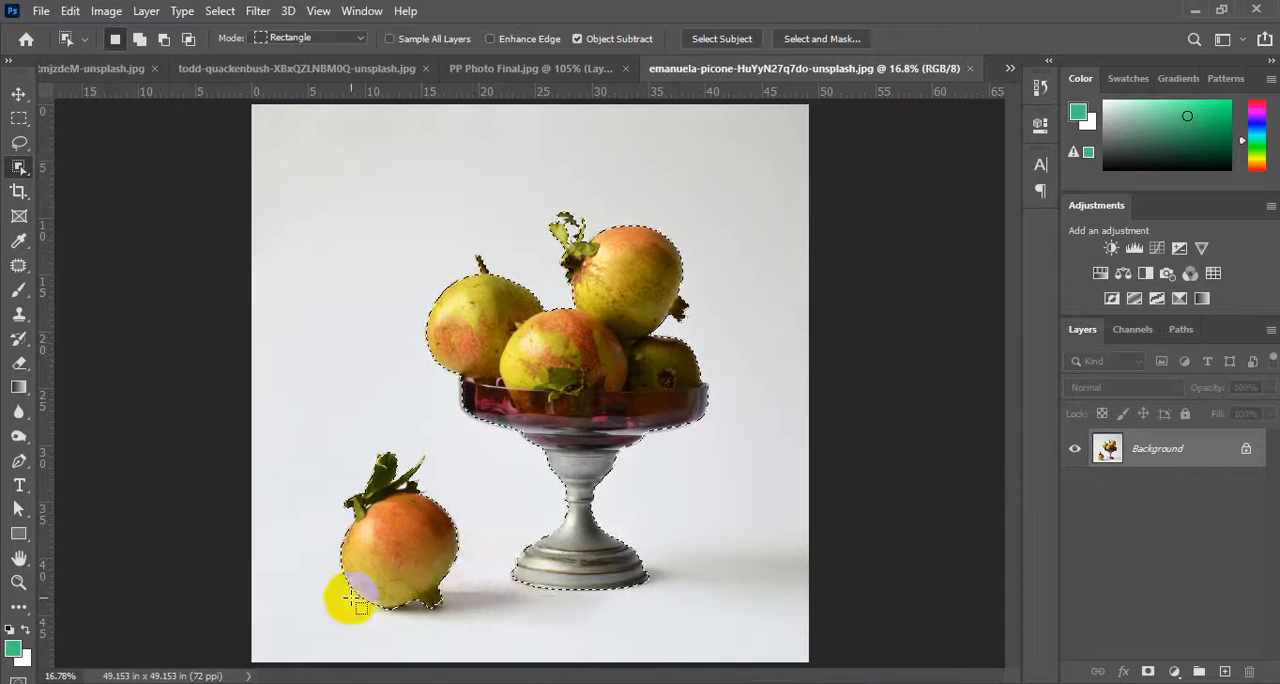
pyautogui.scroll(9, 384, 568)
pyautogui.scroll(-3, 620, 350)
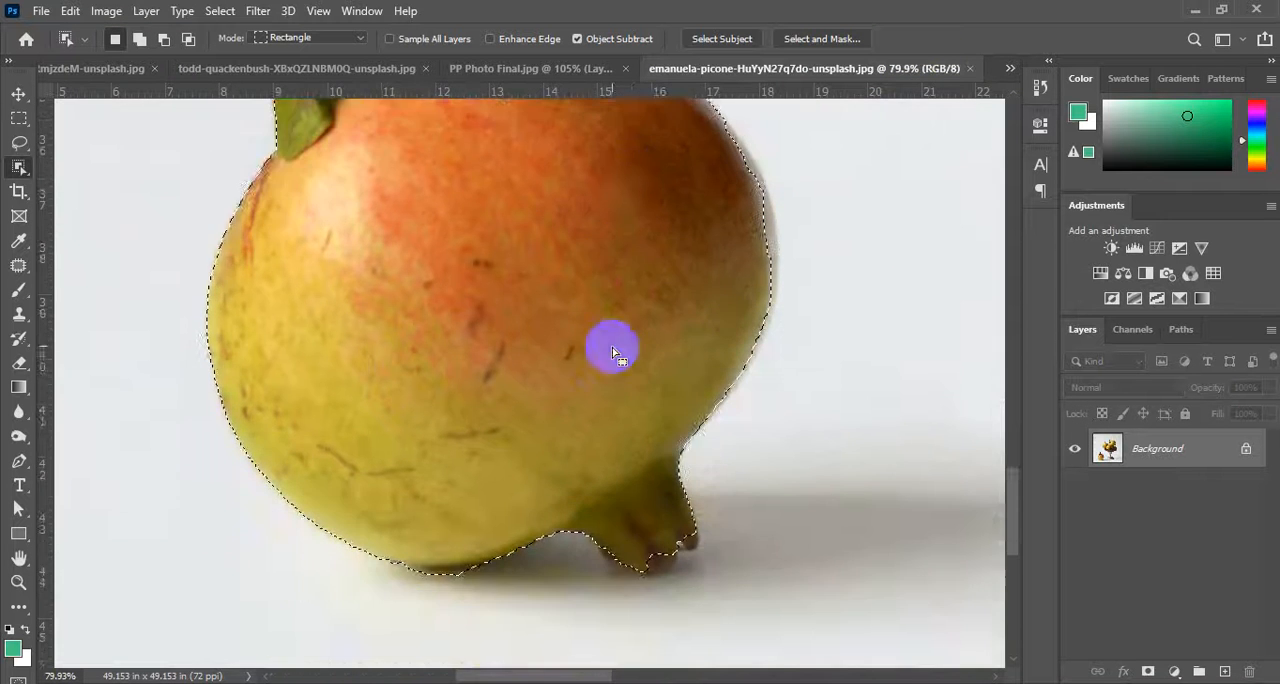
pyautogui.scroll(6, 797, 163)
pyautogui.scroll(3, 740, 283)
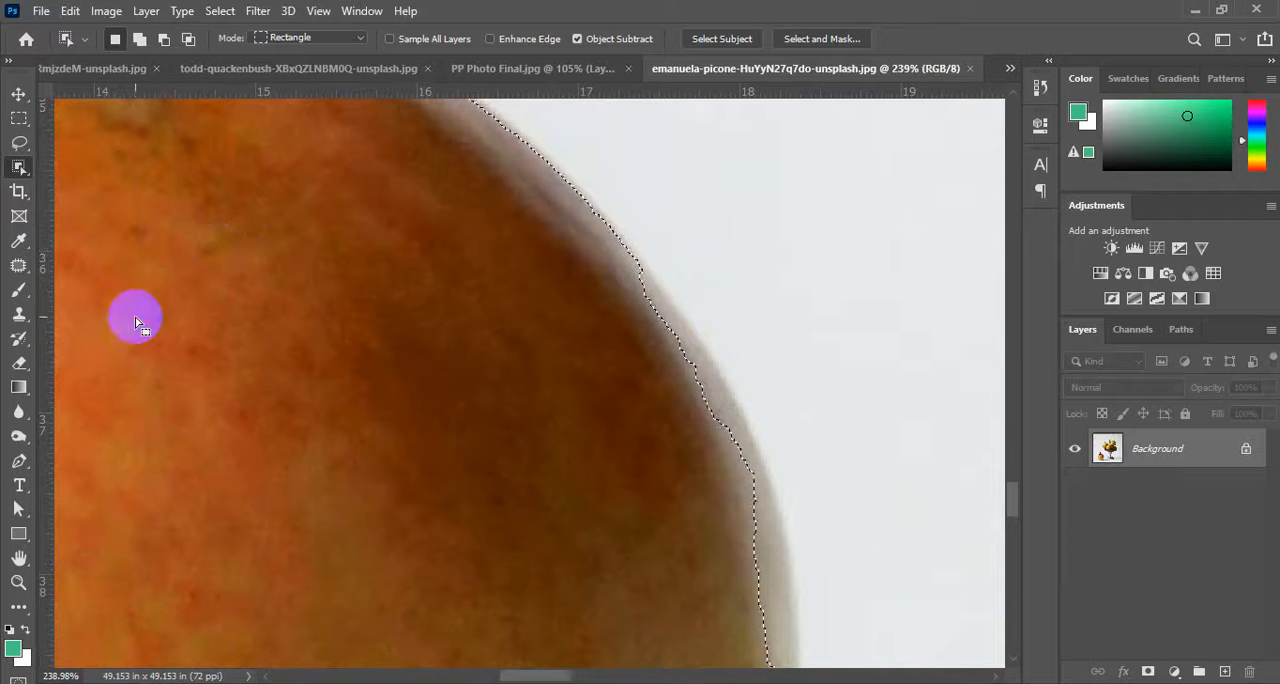
pyautogui.rightClick(24, 168)
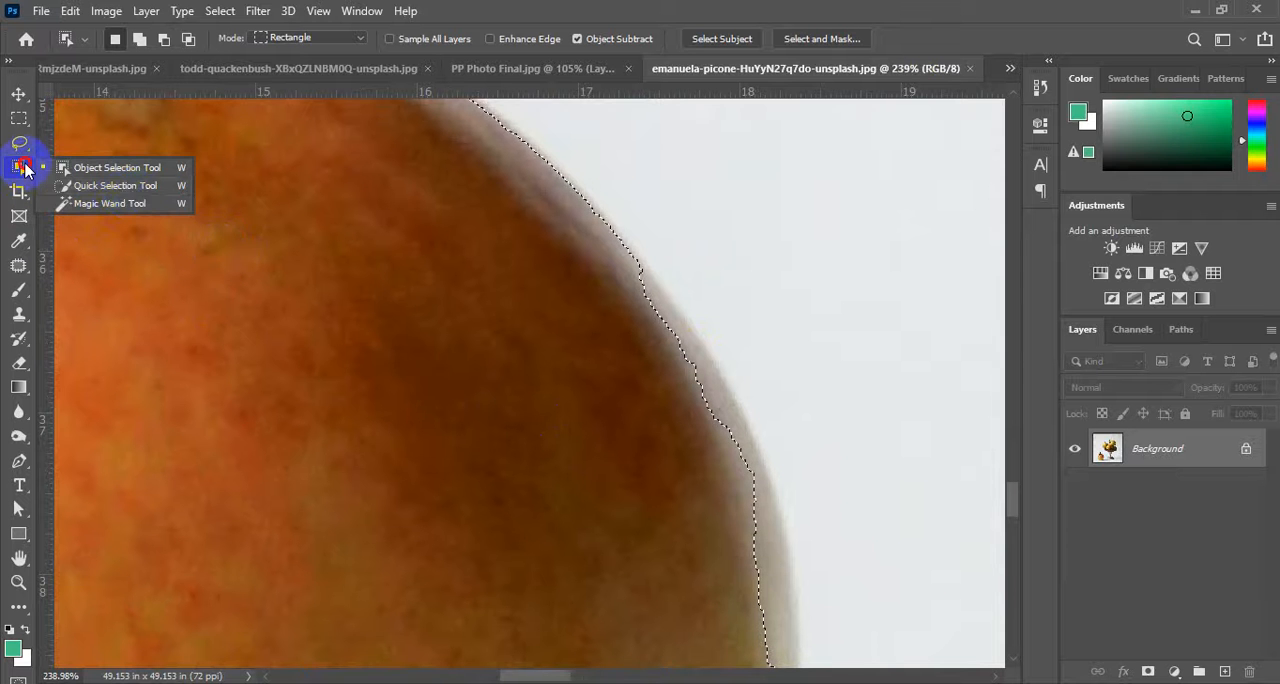
pyautogui.click(63, 184)
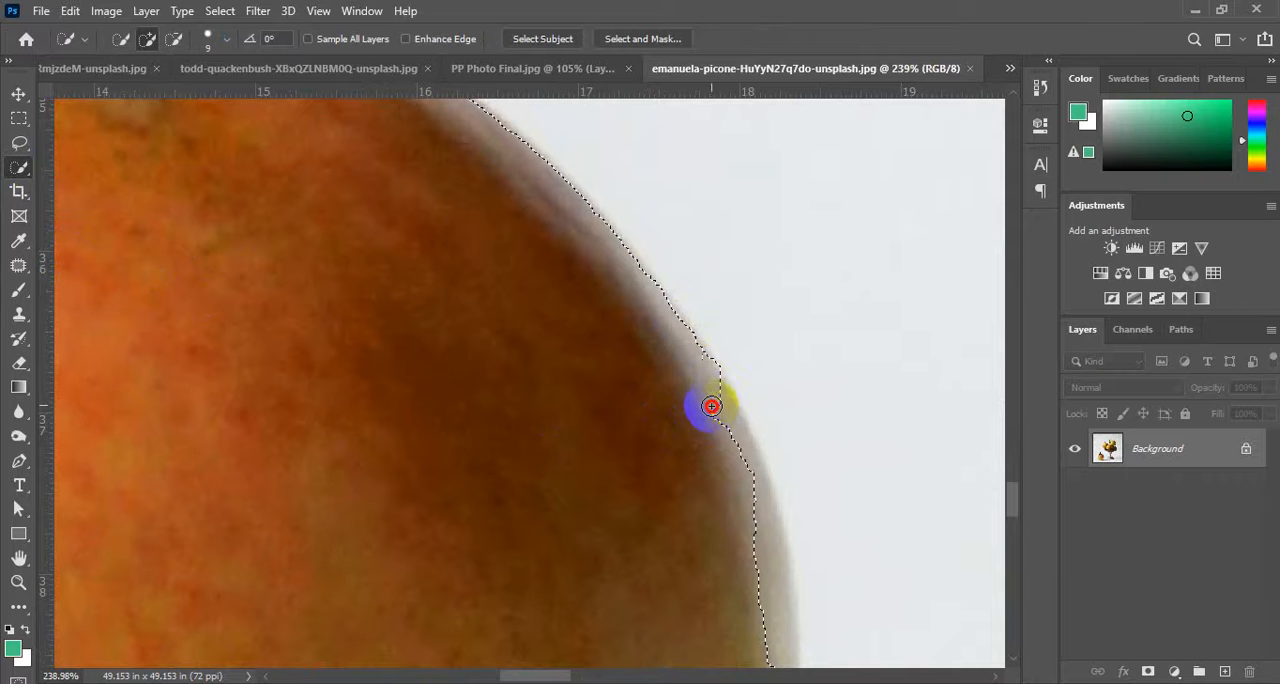
pyautogui.scroll(-3, 745, 467)
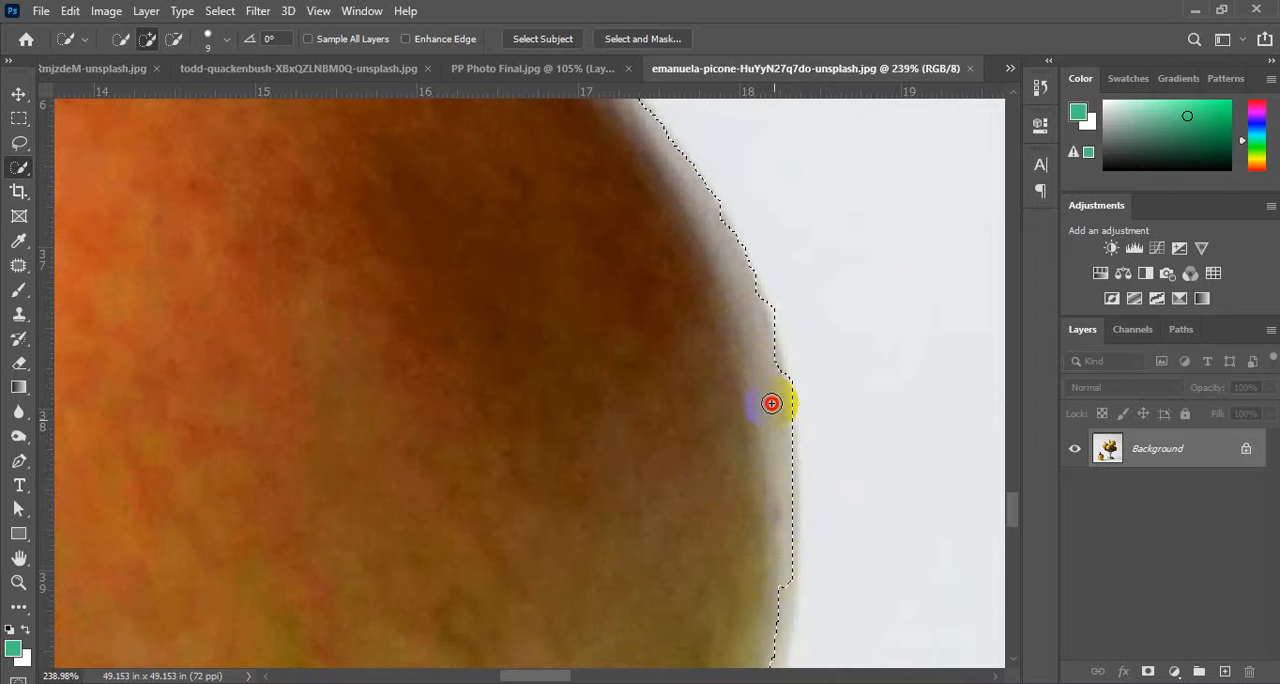
pyautogui.scroll(-5, 723, 316)
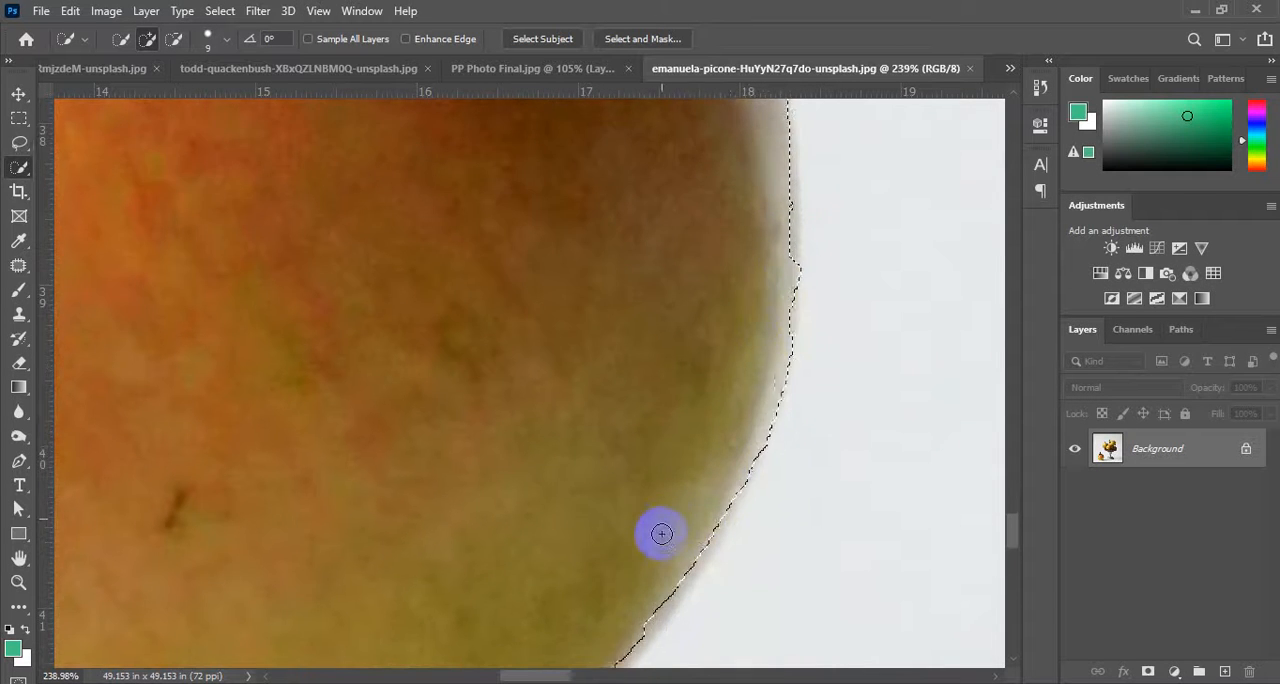
pyautogui.scroll(-4, 660, 532)
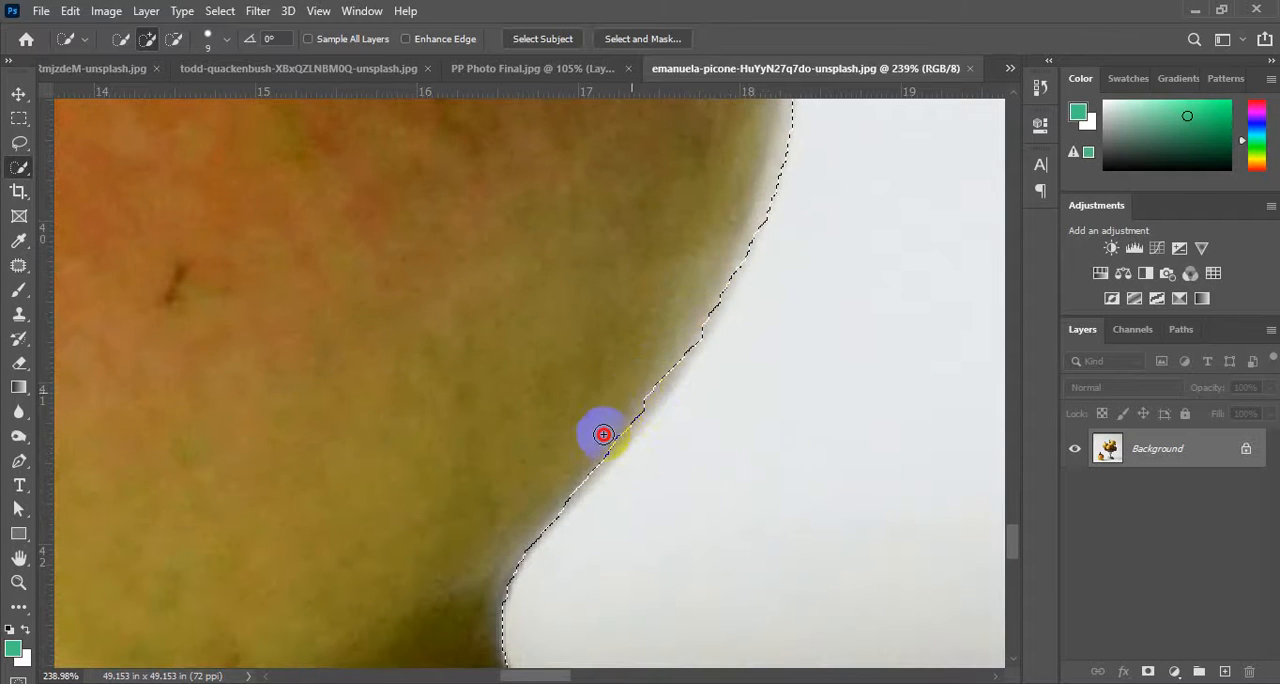
pyautogui.scroll(-6, 569, 466)
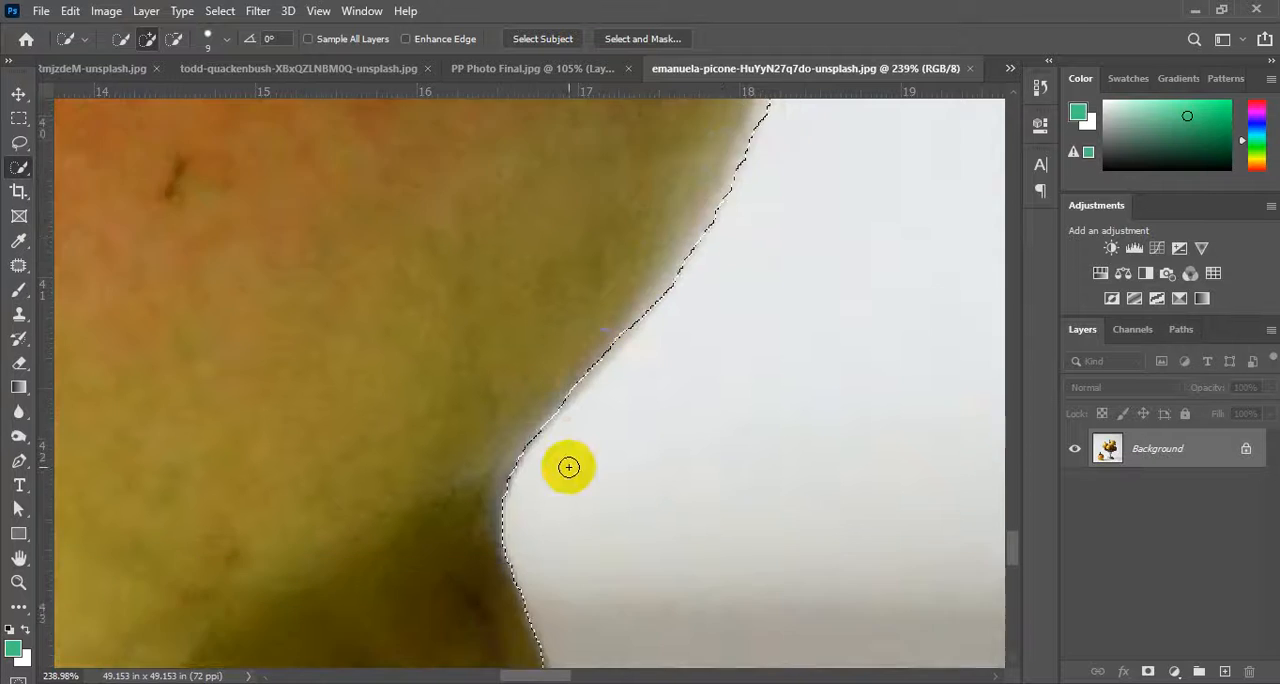
# Refine the selection around the pointed crown at the base of the loose fruit with the Quick Selection brush.
pyautogui.click(552, 525)
pyautogui.scroll(-2, 586, 555)
pyautogui.scroll(4, 580, 555)
pyautogui.keyDown('alt'); pyautogui.click(534, 558); pyautogui.keyUp('alt')
pyautogui.scroll(-3, 530, 545)
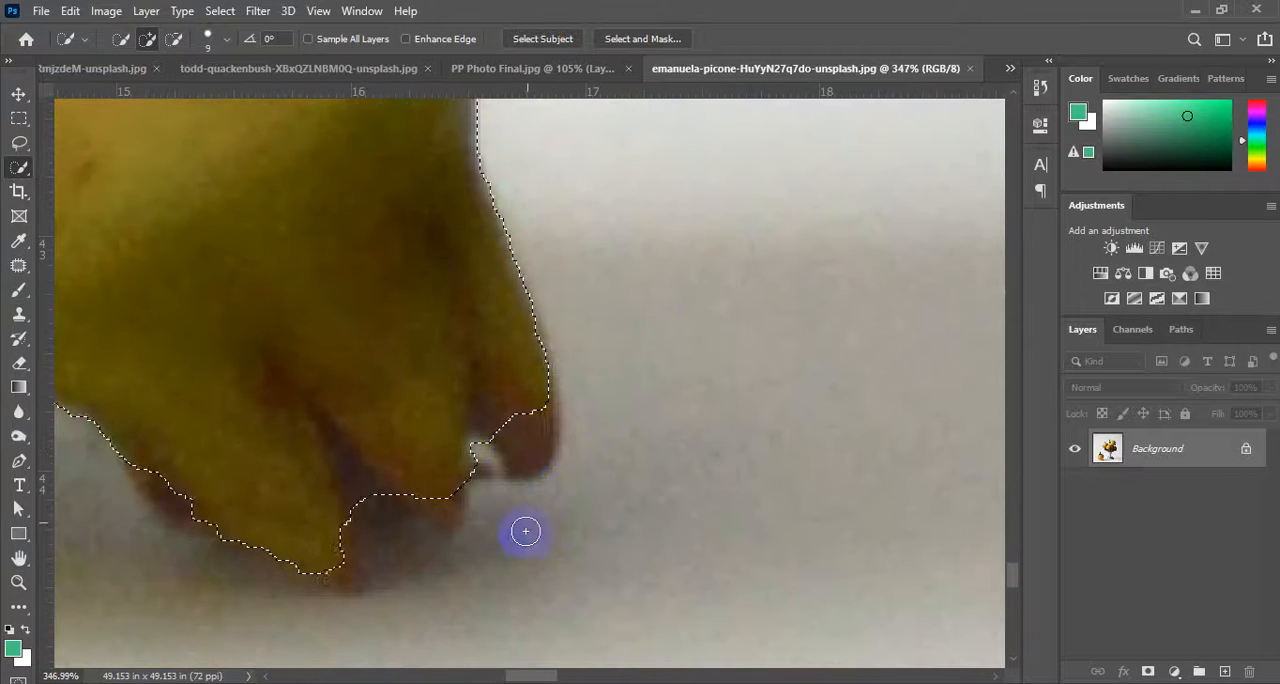
pyautogui.moveTo(501, 427)
pyautogui.mouseDown()
pyautogui.moveTo(440, 443)
pyautogui.moveTo(430, 509)
pyautogui.moveTo(352, 551)
pyautogui.moveTo(320, 547)
pyautogui.moveTo(402, 503)
pyautogui.moveTo(472, 488)
pyautogui.moveTo(507, 385)
pyautogui.mouseUp()
pyautogui.scroll(-6, 746, 592)
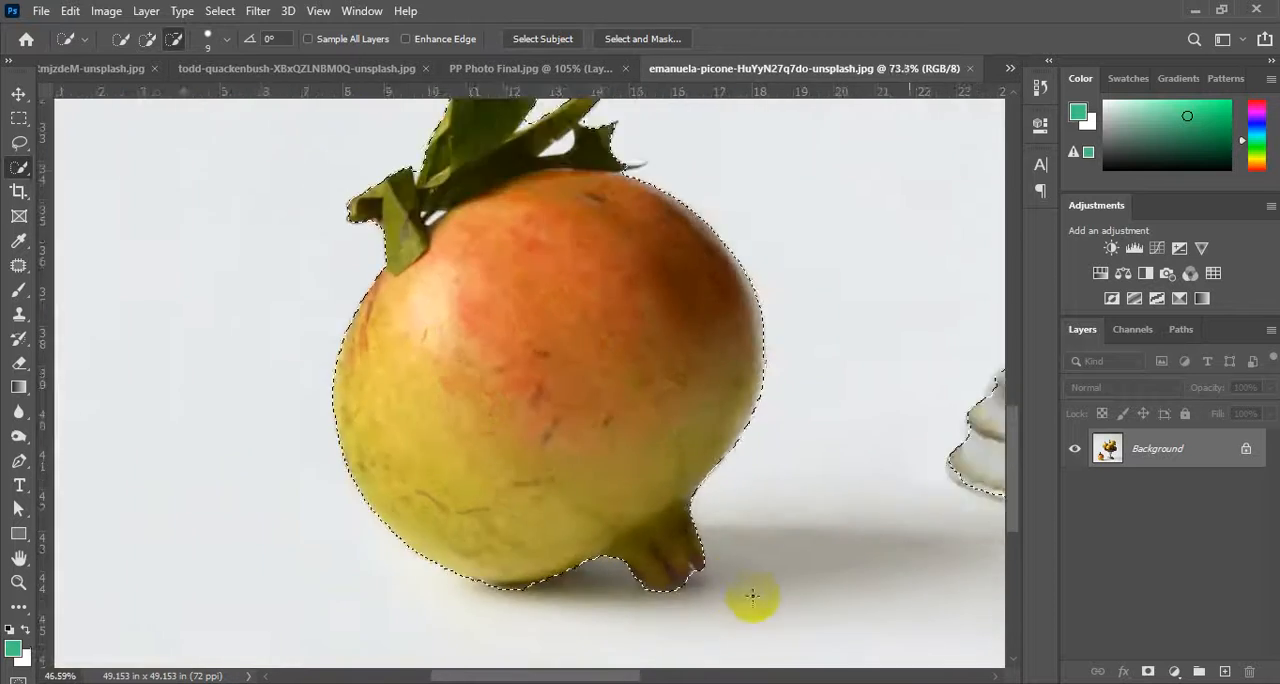
# Subtract the white gap between the loose fruit's leaves from the selection using a Quick Selection brush of size 3.
pyautogui.scroll(4, 566, 233)
pyautogui.scroll(1, 309, 303)
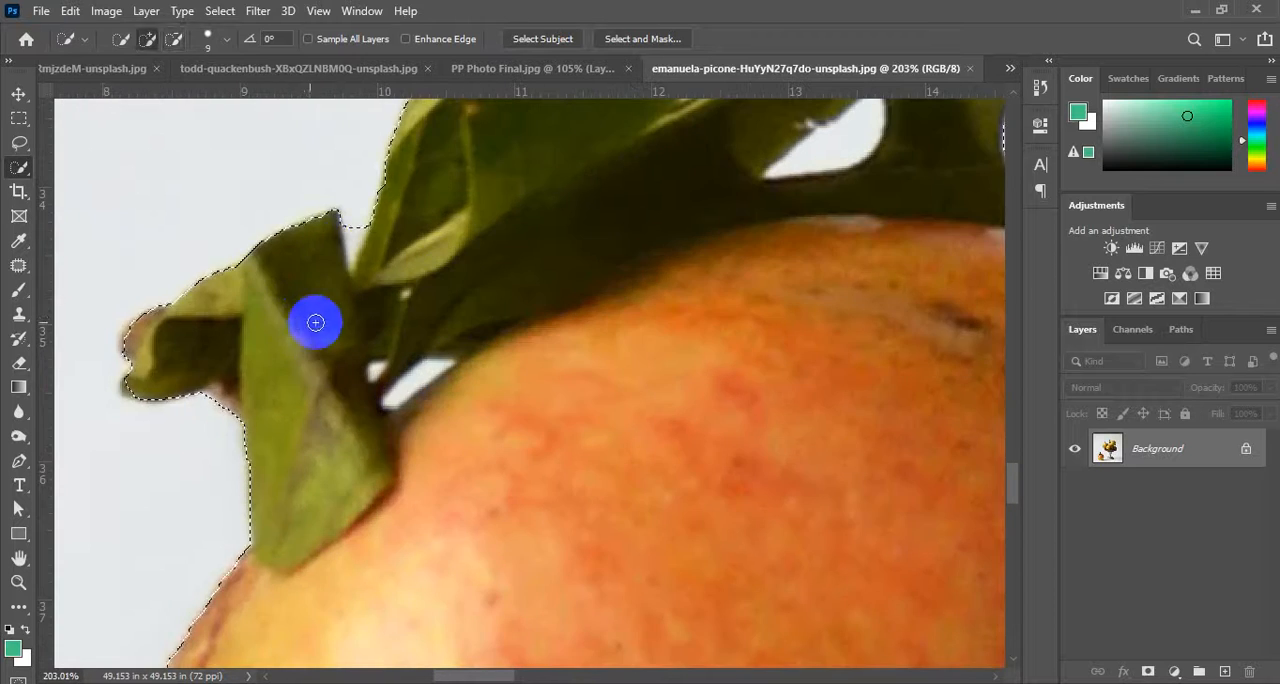
pyautogui.scroll(8, 329, 220)
pyautogui.moveTo(346, 224); pyautogui.dragTo(391, 214)
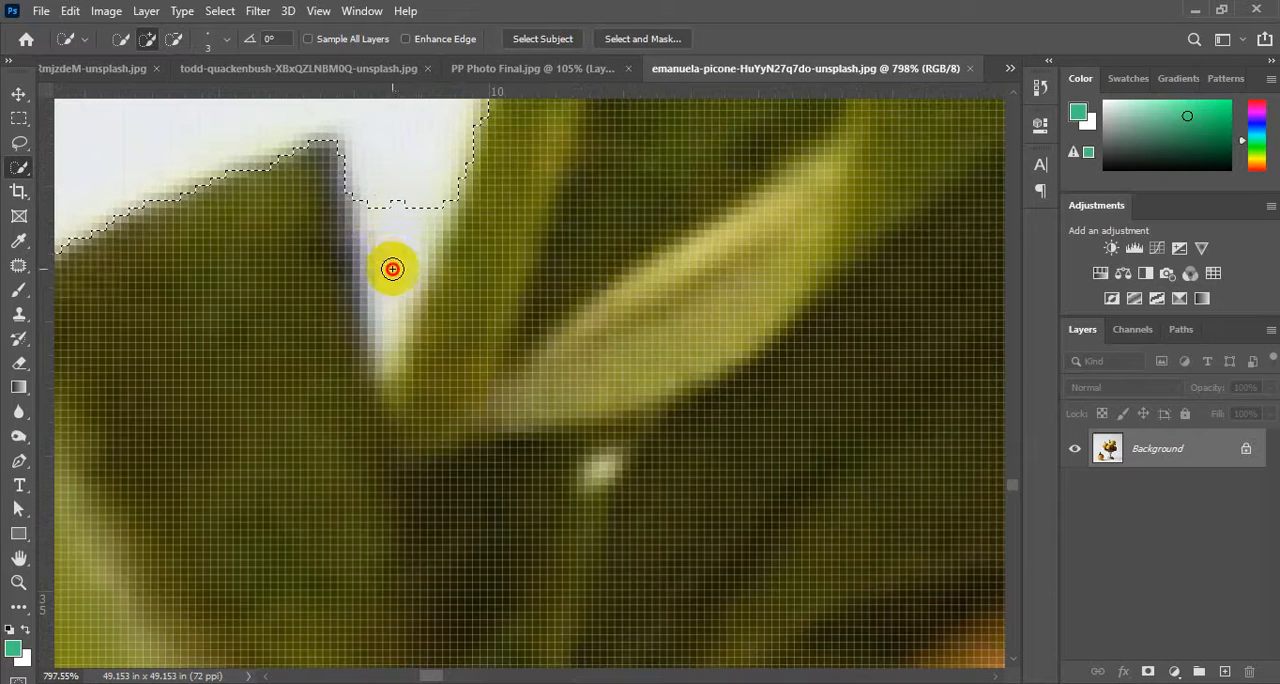
pyautogui.moveTo(408, 207); pyautogui.dragTo(404, 259)
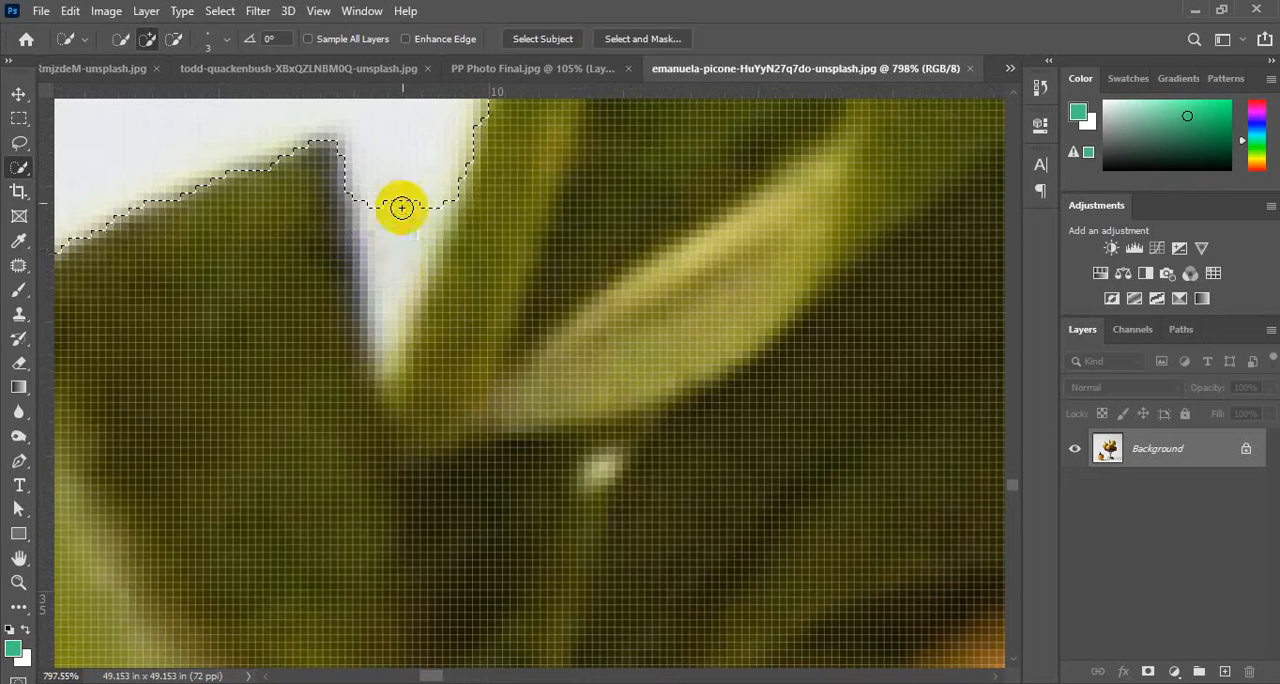
pyautogui.moveTo(401, 207)
pyautogui.mouseDown()
pyautogui.moveTo(389, 289)
pyautogui.moveTo(386, 212)
pyautogui.moveTo(387, 300)
pyautogui.mouseUp()
pyautogui.scroll(-10, 348, 351)
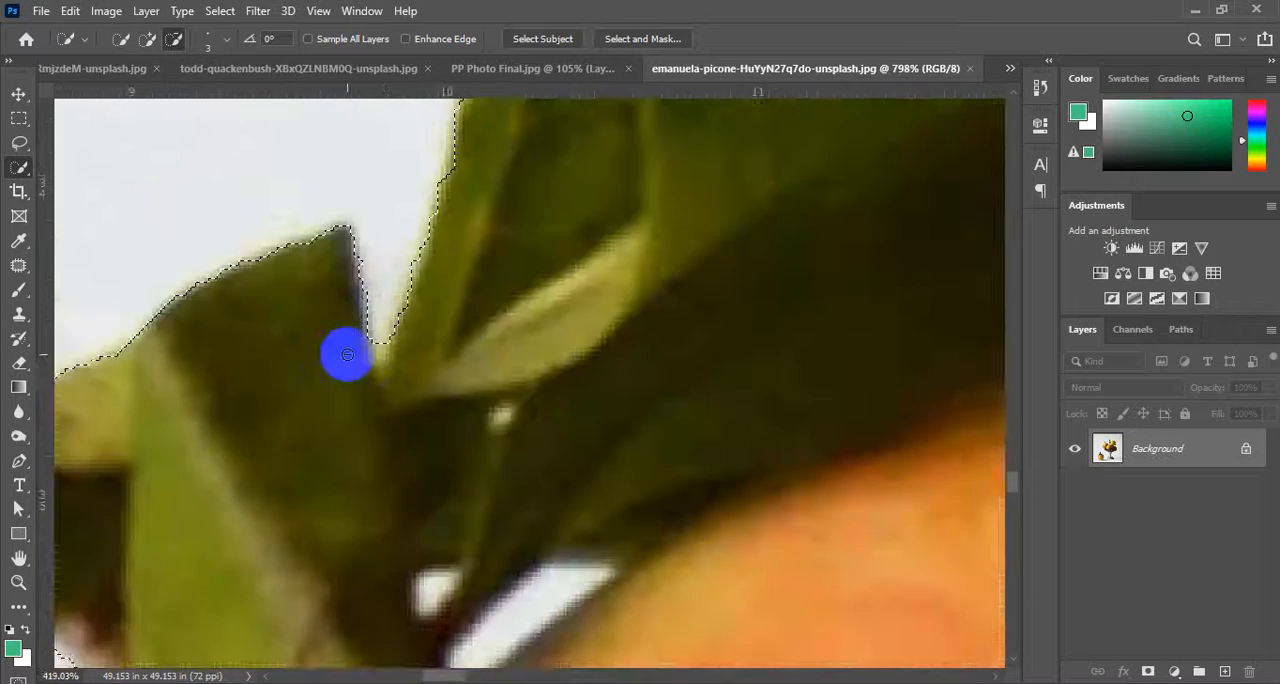
pyautogui.scroll(-5, 628, 311)
pyautogui.moveTo(726, 254)
pyautogui.mouseDown()
pyautogui.moveTo(603, 341)
pyautogui.moveTo(251, 452)
pyautogui.mouseUp()
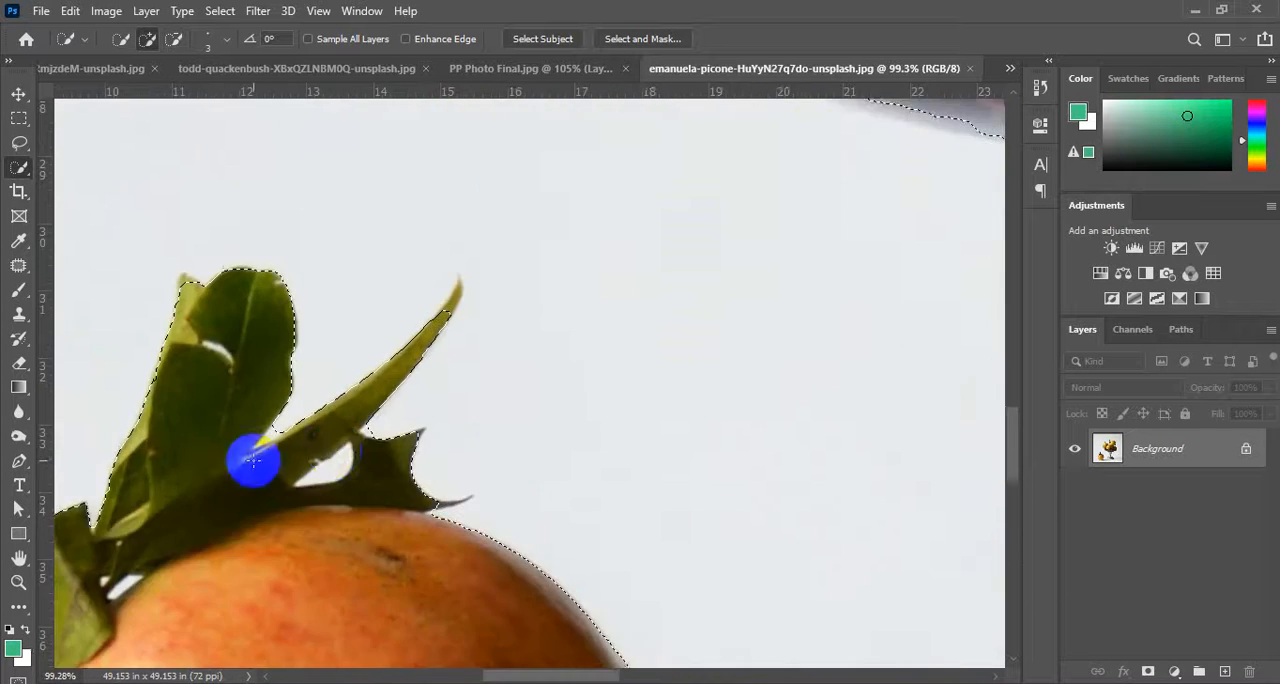
# Refine the selection edge along the loose fruit's slender pointed leaf with the Quick Selection brush.
pyautogui.scroll(10, 286, 438)
pyautogui.moveTo(288, 389)
pyautogui.mouseDown()
pyautogui.moveTo(251, 420)
pyautogui.moveTo(303, 363)
pyautogui.moveTo(338, 362)
pyautogui.moveTo(240, 423)
pyautogui.moveTo(277, 386)
pyautogui.moveTo(276, 336)
pyautogui.mouseUp()
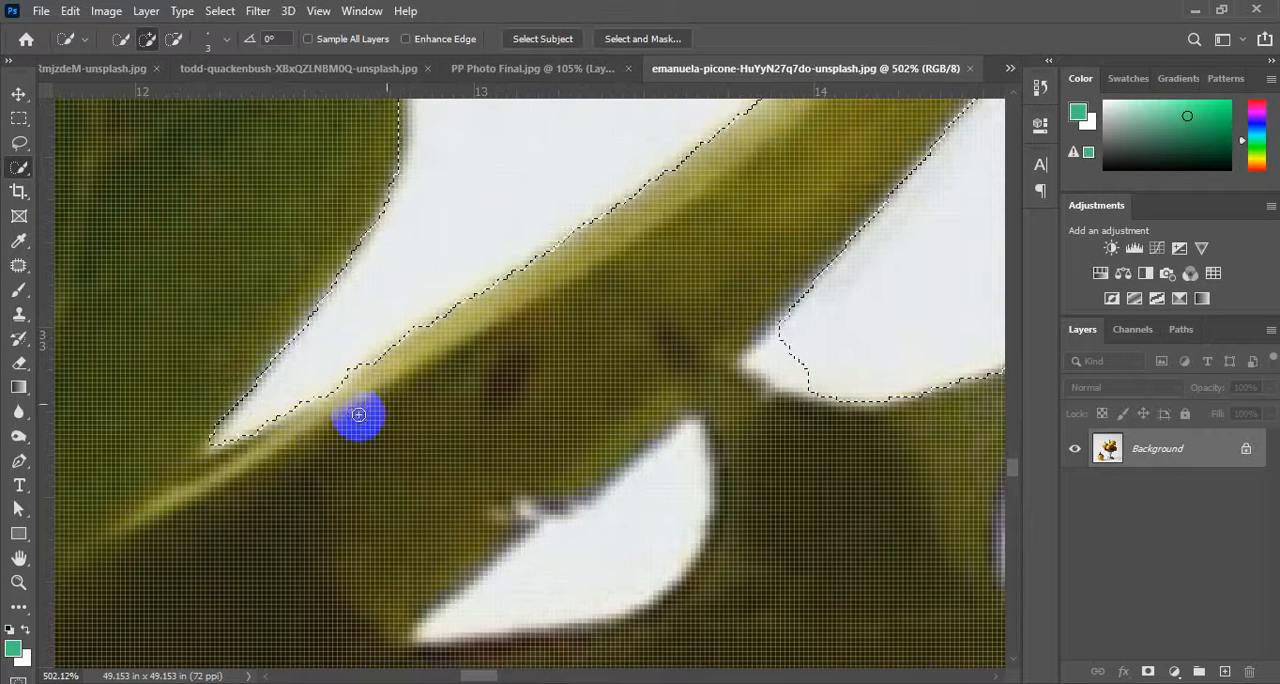
pyautogui.scroll(-12, 355, 422)
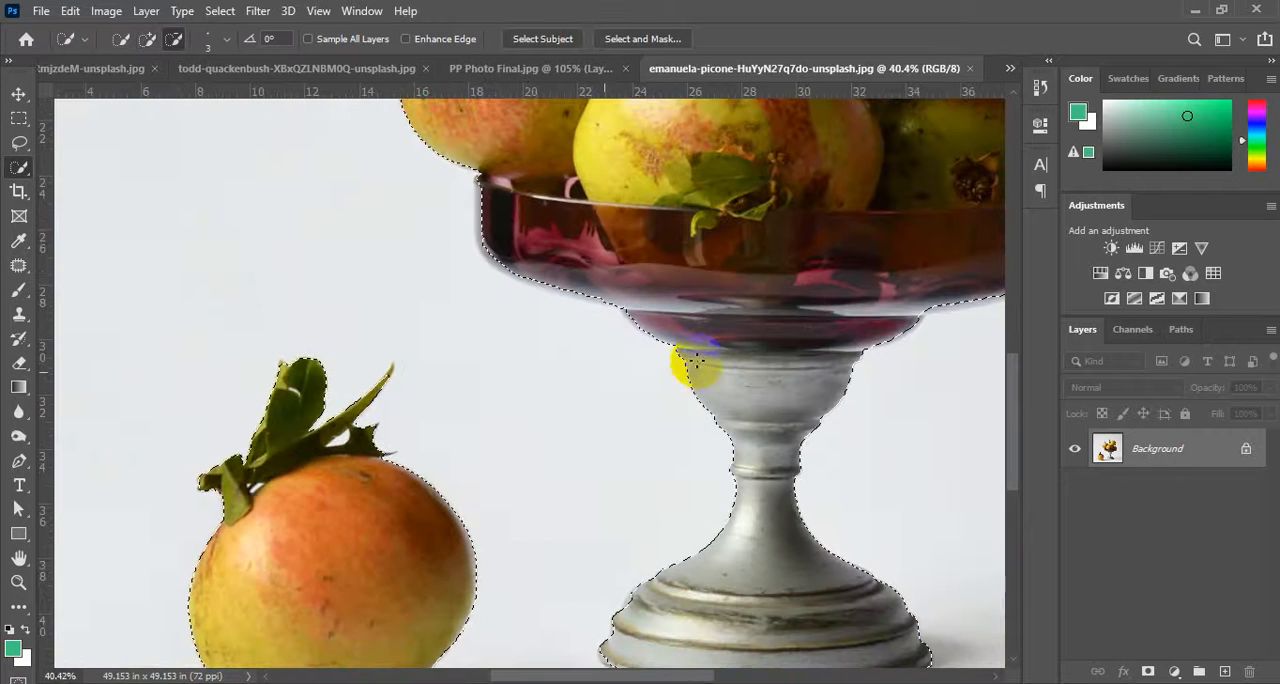
# Add the pale outer edge of the glass bowl's left wall to the selection using a Quick Selection brush of size 15.
pyautogui.scroll(7, 466, 277)
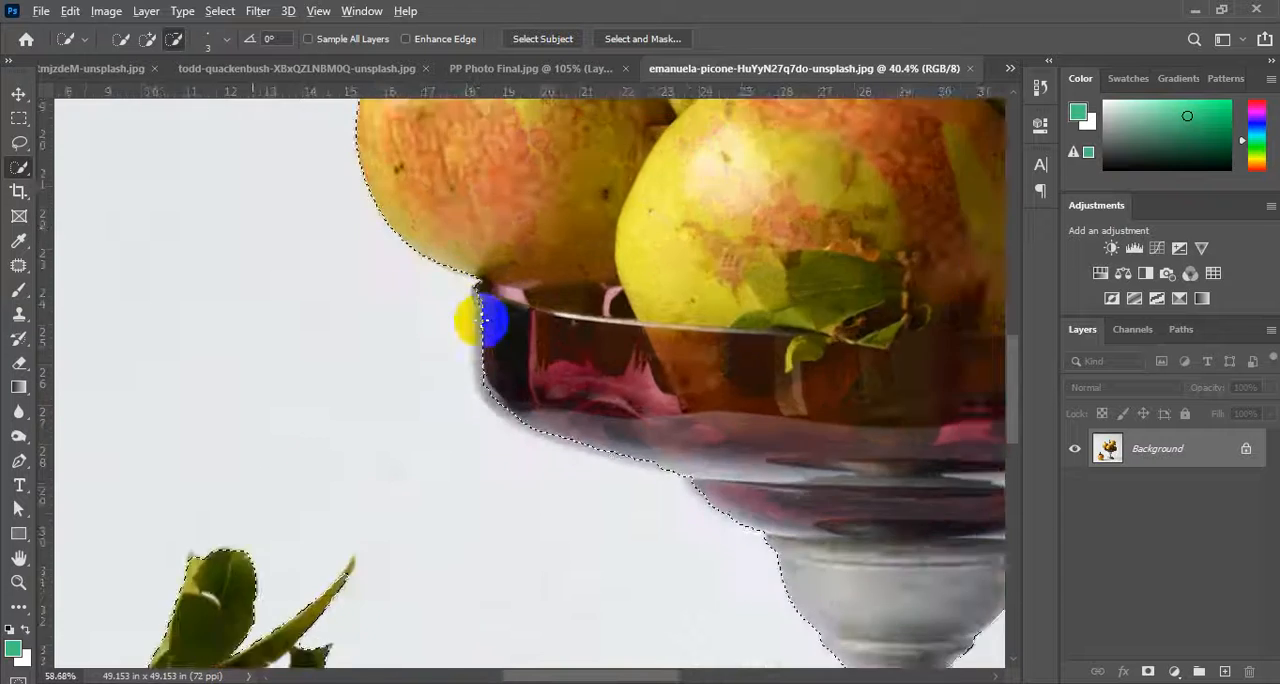
pyautogui.scroll(1, 481, 338)
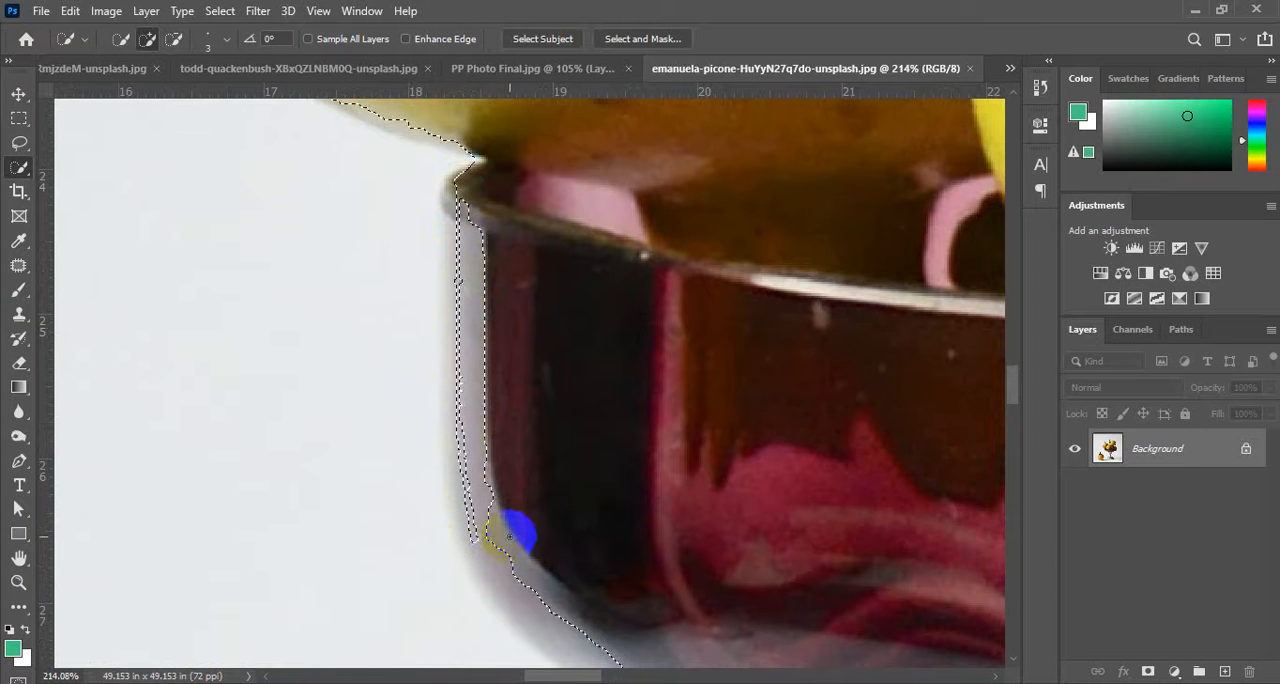
pyautogui.moveTo(509, 537)
pyautogui.mouseDown()
pyautogui.moveTo(506, 342)
pyautogui.moveTo(475, 219)
pyautogui.mouseUp()
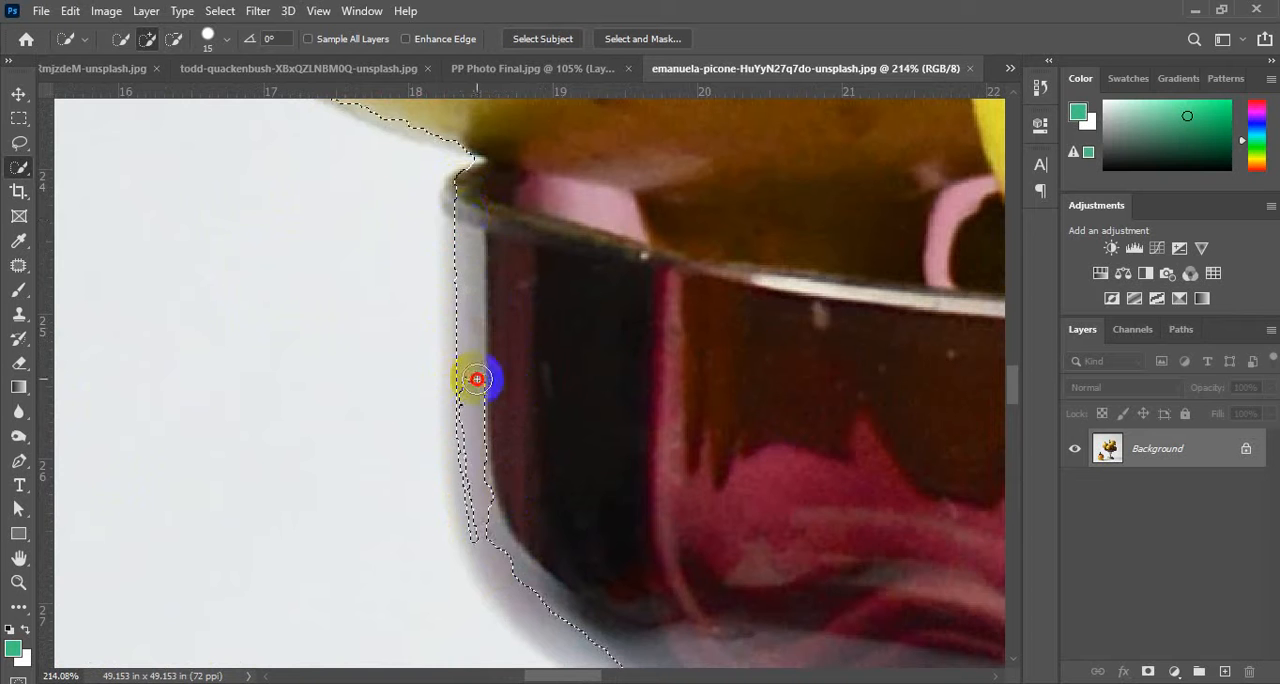
pyautogui.moveTo(477, 379); pyautogui.dragTo(462, 218)
pyautogui.moveTo(466, 370); pyautogui.dragTo(476, 484)
# Extend the selection around the glass bowl's lower-left curve to include its pale rounded edge.
pyautogui.scroll(-3, 510, 553)
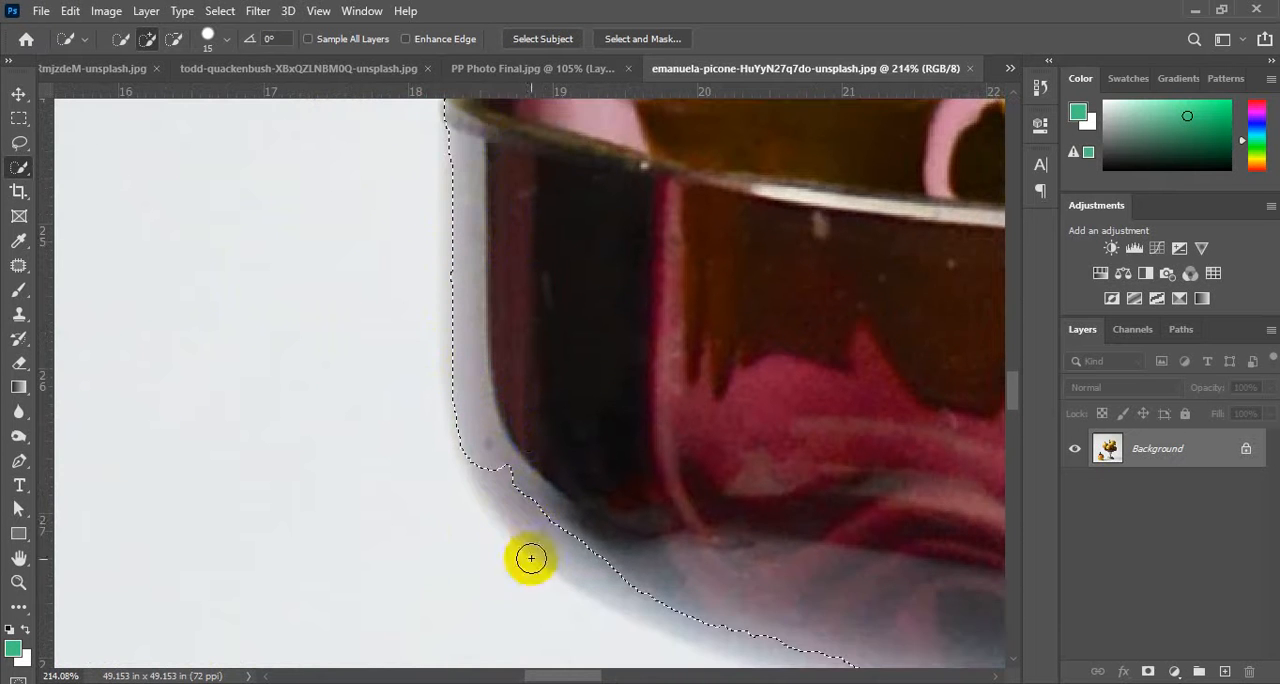
pyautogui.scroll(-4, 510, 457)
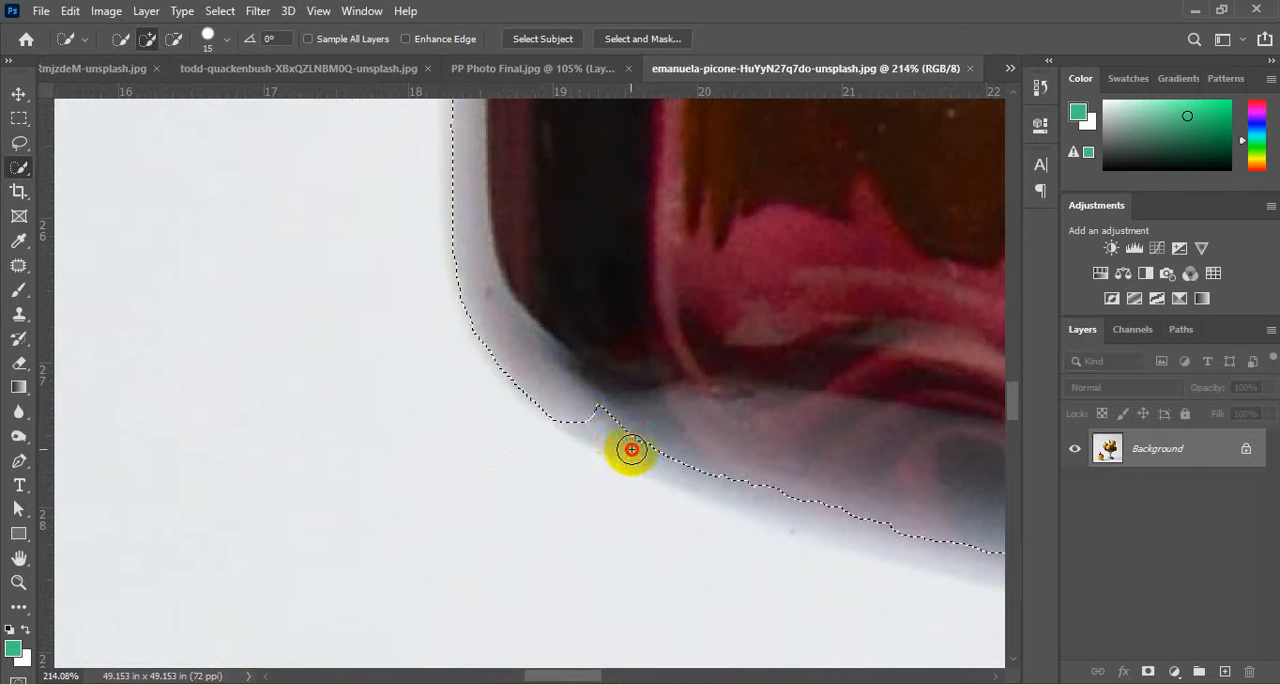
pyautogui.moveTo(604, 436); pyautogui.dragTo(710, 473)
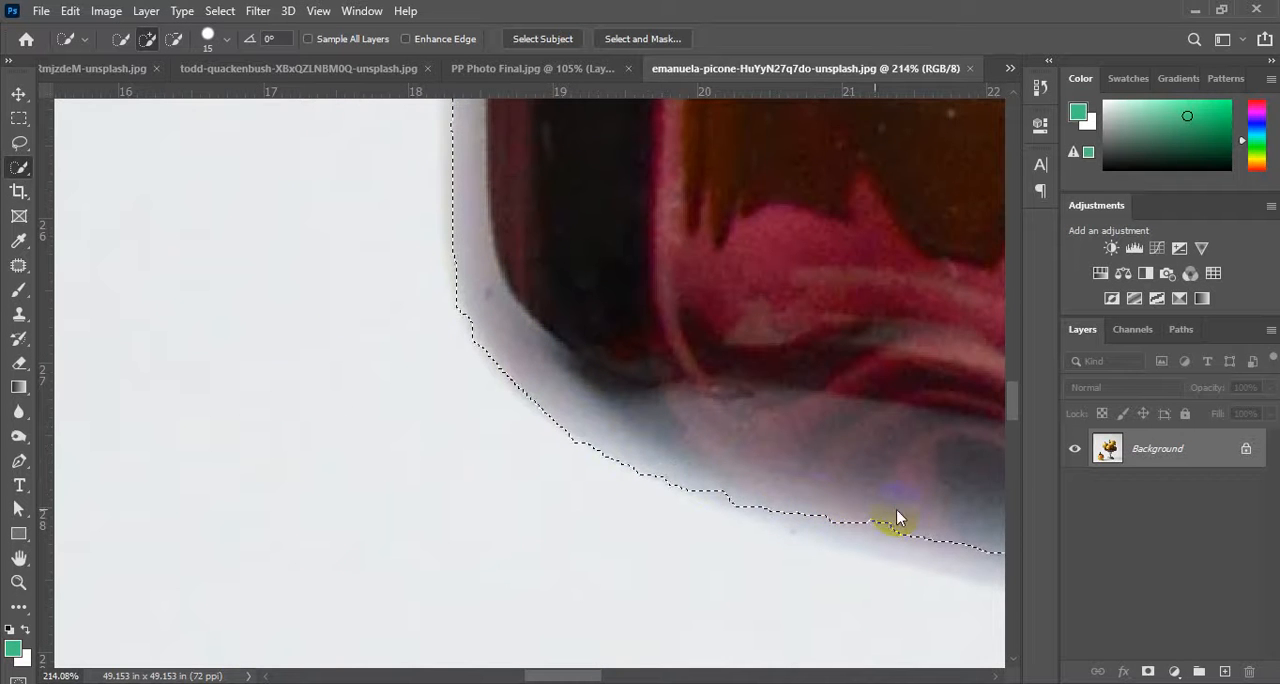
# Extend the selection along the pale underside of the glass bowl up to its lower tier.
pyautogui.moveTo(854, 444); pyautogui.dragTo(309, 237)
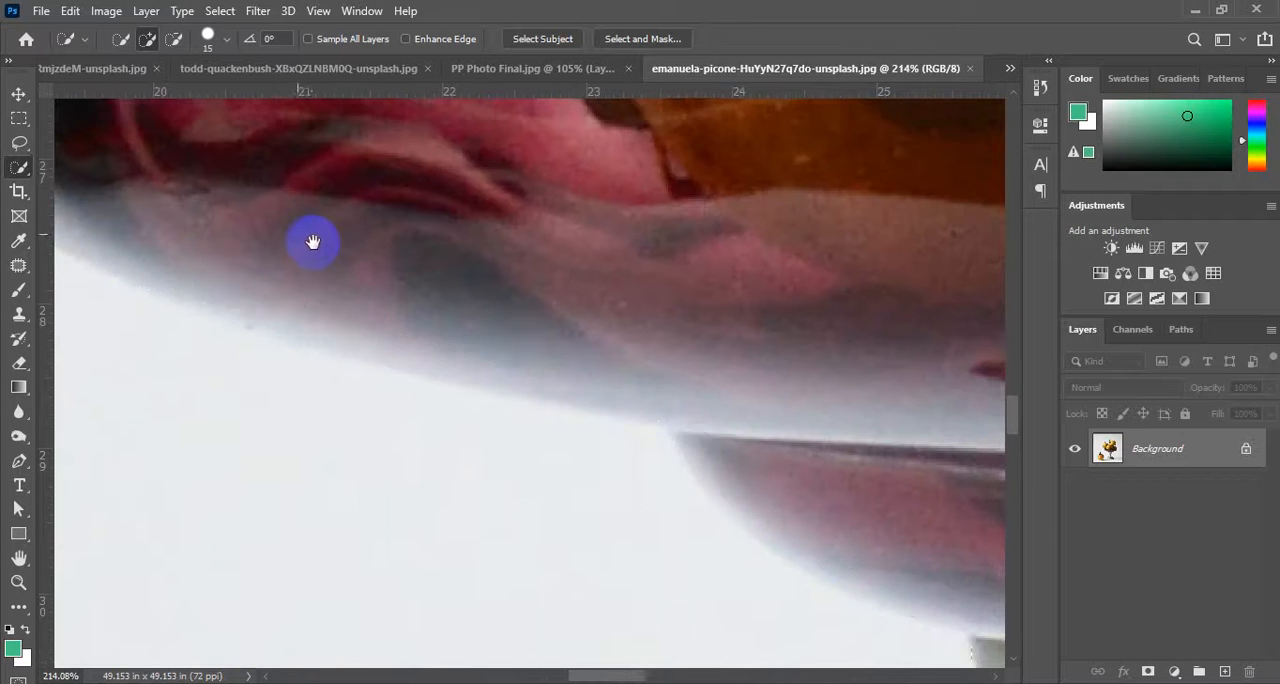
pyautogui.click(194, 294)
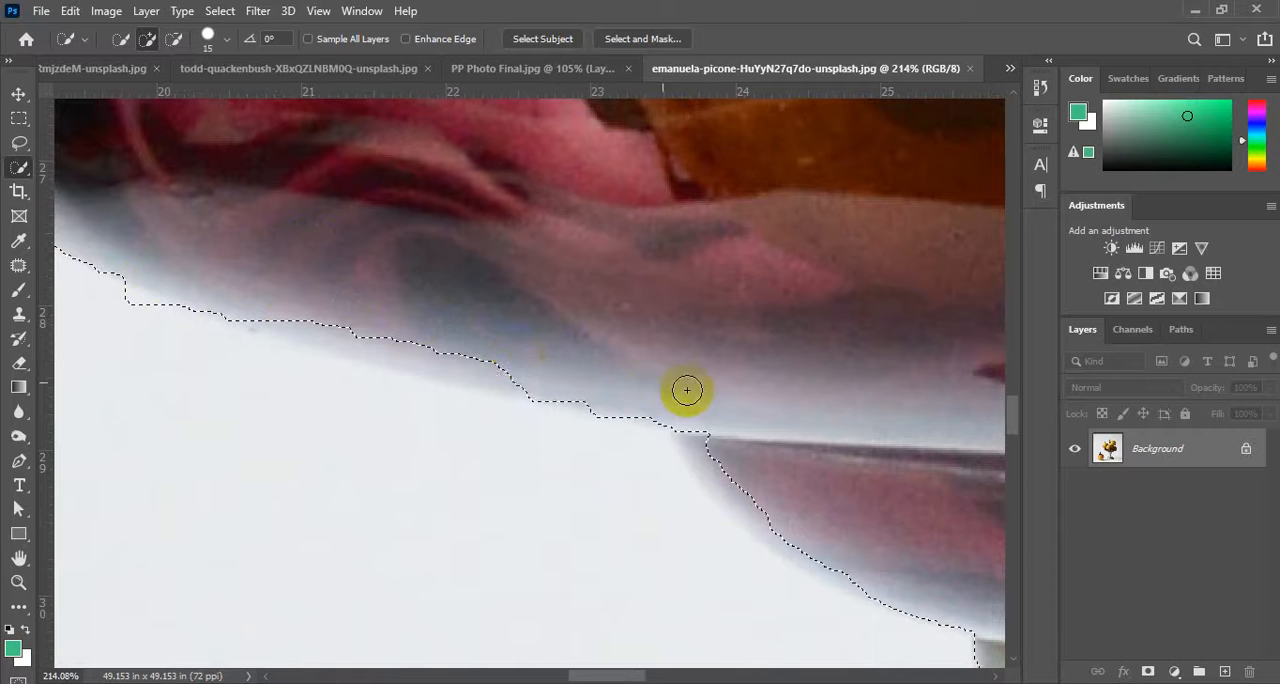
pyautogui.moveTo(687, 389)
pyautogui.mouseDown()
pyautogui.moveTo(541, 381)
pyautogui.moveTo(385, 345)
pyautogui.mouseUp()
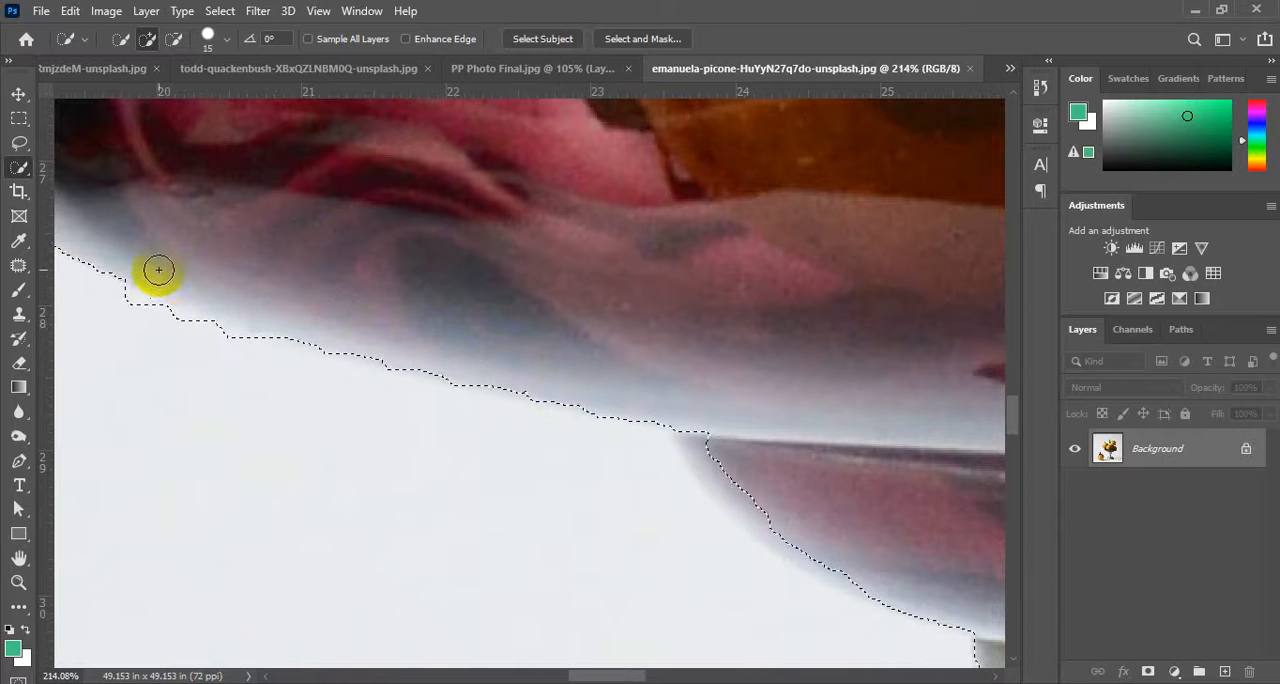
# Add the left edge of the bowl's lower glass tier to the selection, down to where it meets the metal stem.
pyautogui.moveTo(697, 431); pyautogui.dragTo(770, 489)
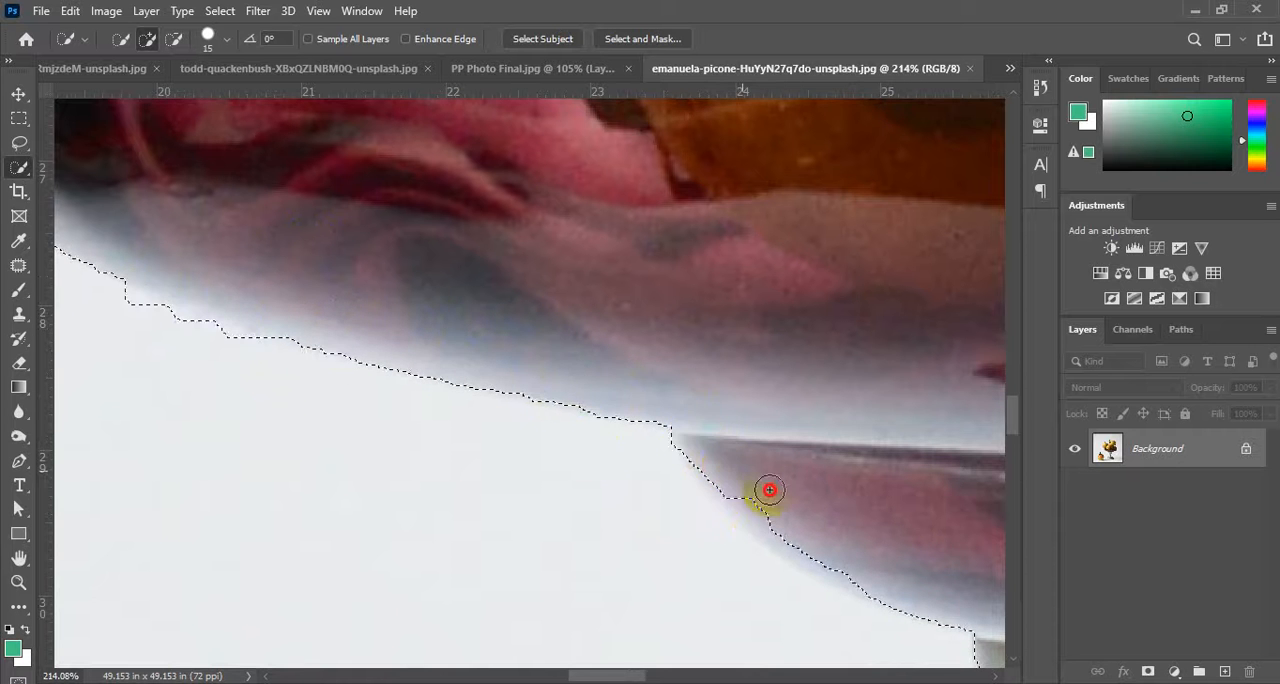
pyautogui.moveTo(837, 513); pyautogui.dragTo(411, 280)
pyautogui.click(317, 265)
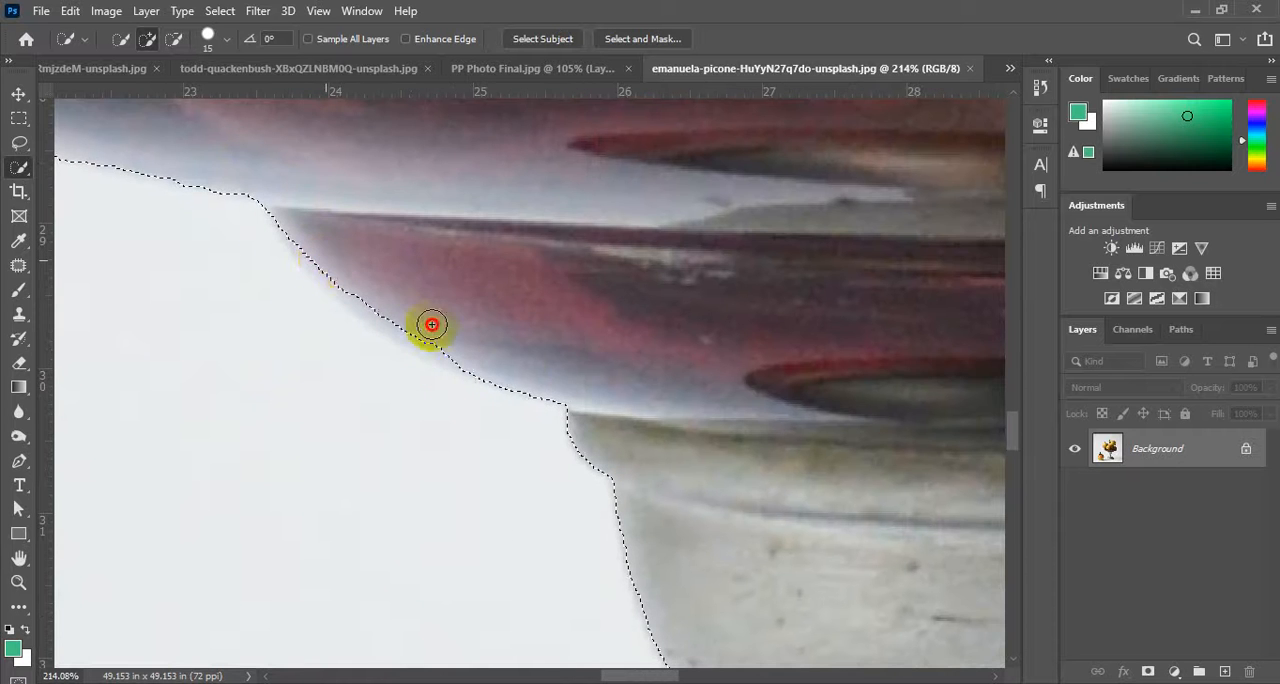
pyautogui.moveTo(588, 399)
pyautogui.mouseDown()
pyautogui.moveTo(371, 251)
pyautogui.moveTo(606, 400)
pyautogui.mouseUp()
pyautogui.scroll(-3, 493, 432)
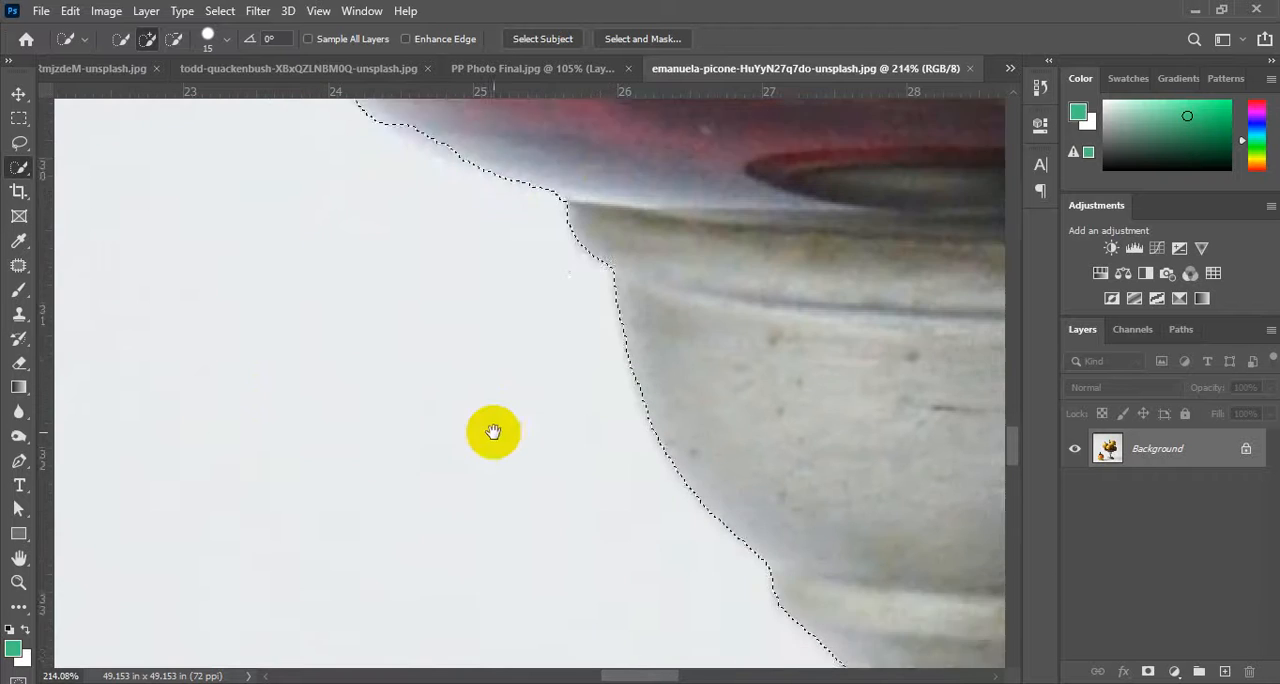
# Examine the selection outline around the whole bowl, its metal stem and the stacked fruit.
pyautogui.hotkey('ctrl', '0')
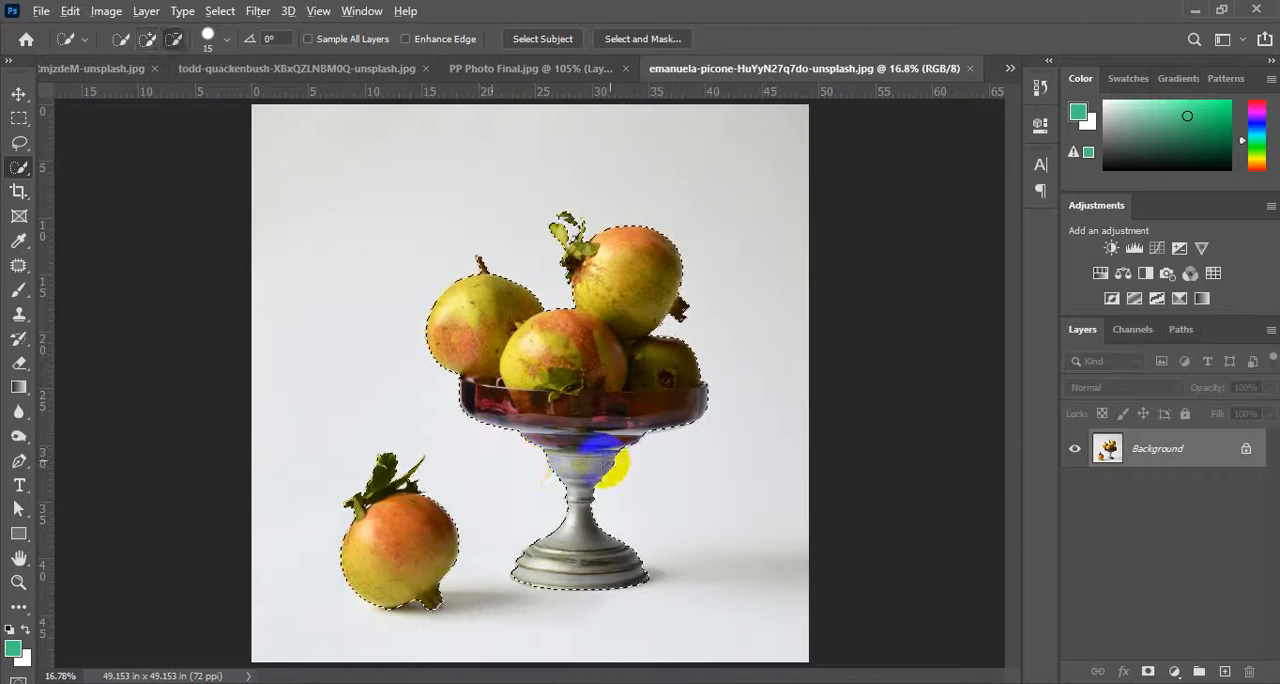
pyautogui.scroll(6, 660, 498)
pyautogui.scroll(-1, 662, 531)
pyautogui.scroll(-1, 629, 543)
pyautogui.scroll(5, 668, 532)
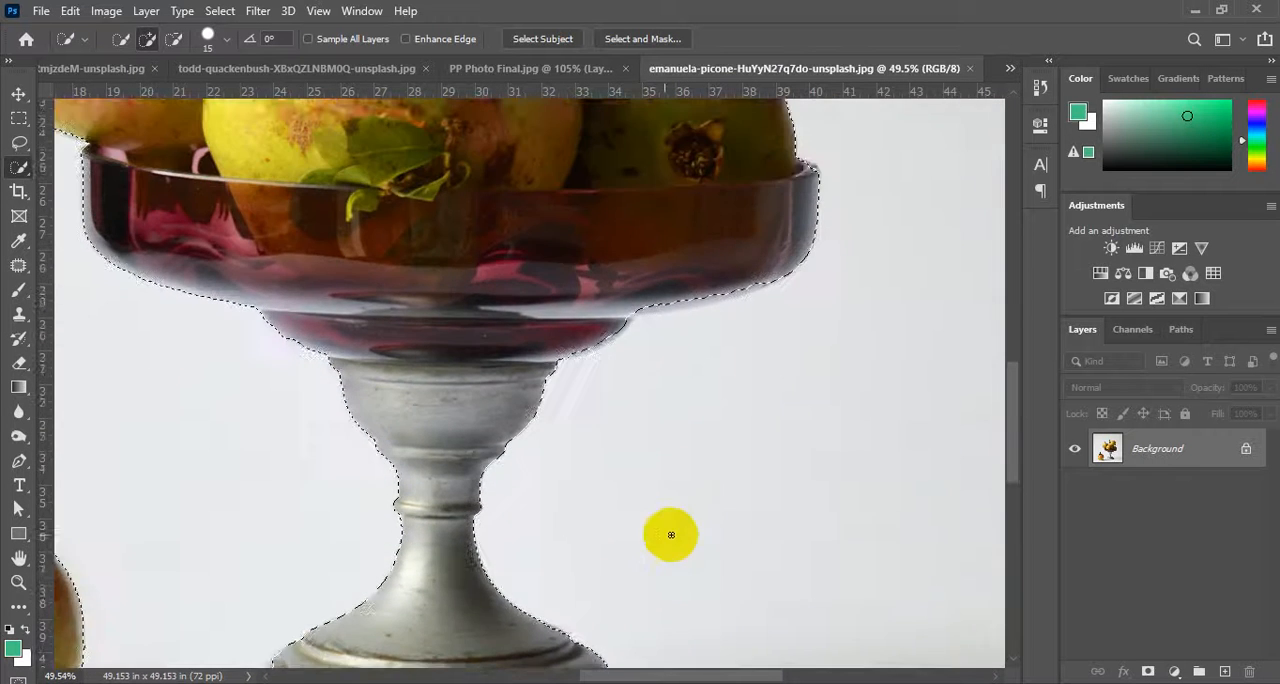
pyautogui.scroll(2, 843, 386)
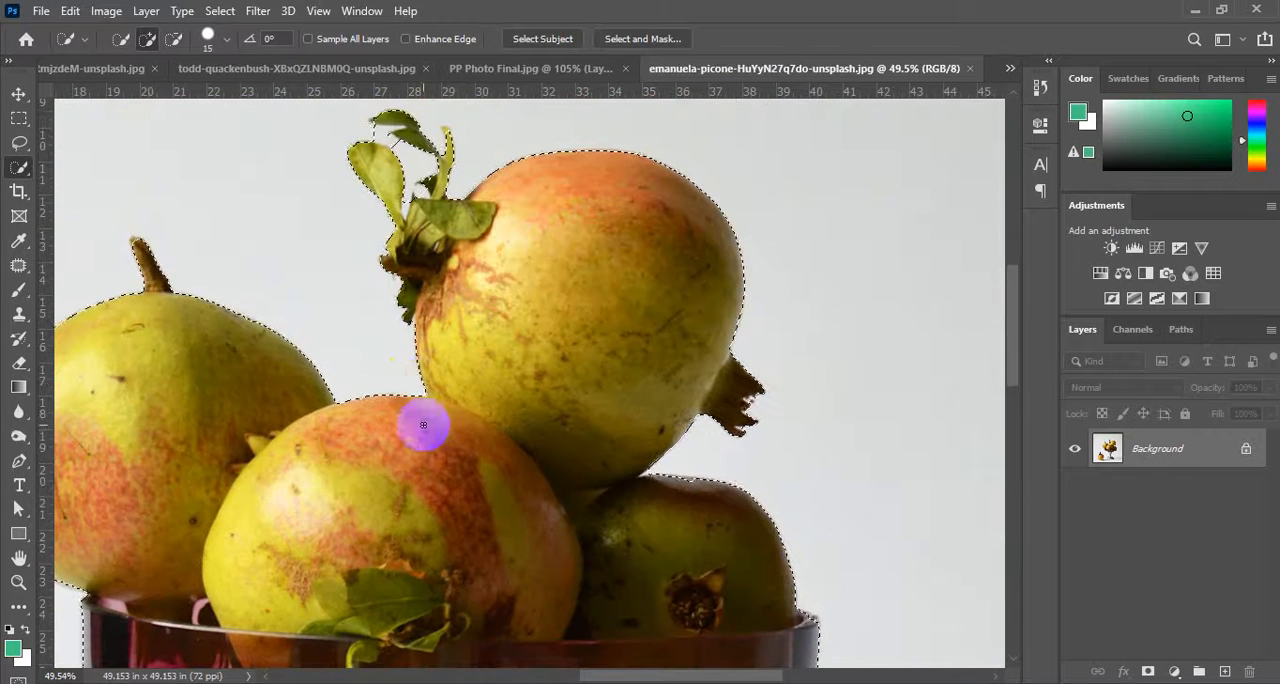
pyautogui.moveTo(620, 488); pyautogui.dragTo(629, 488)
pyautogui.scroll(-3, 629, 488)
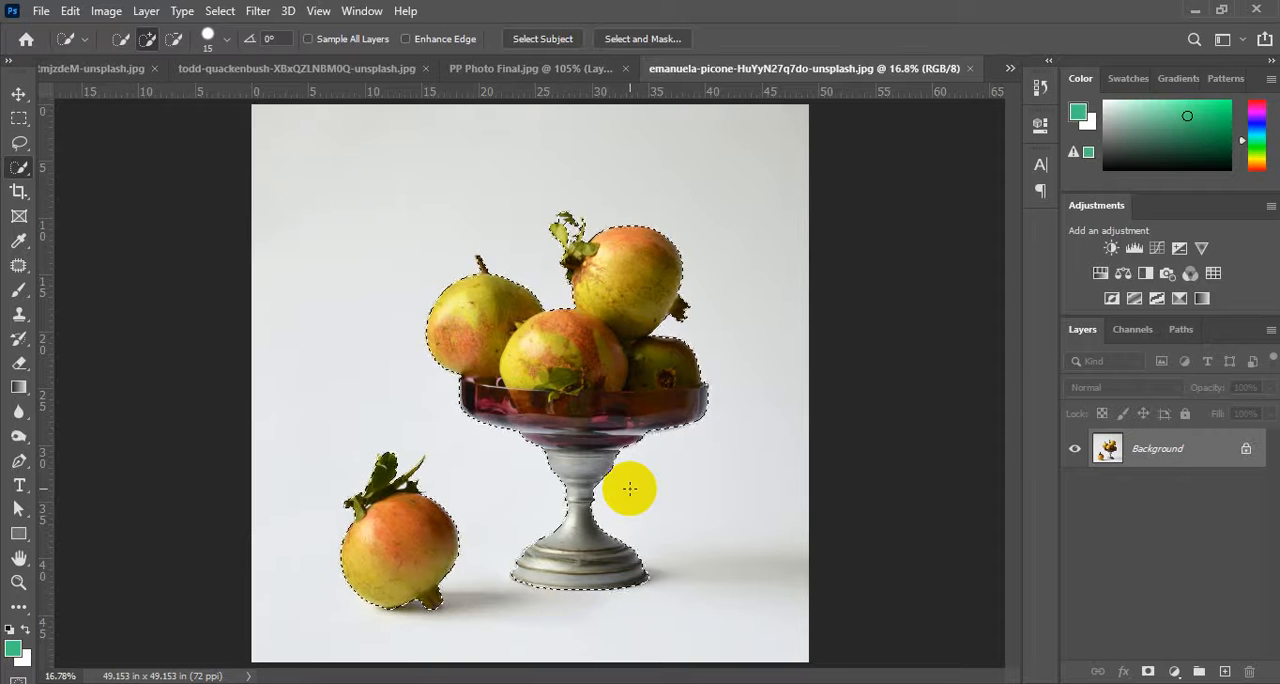
# Copy the selected fruit and bowl to a new layer and hide the Background layer.
pyautogui.hotkey('ctrl', 'j')
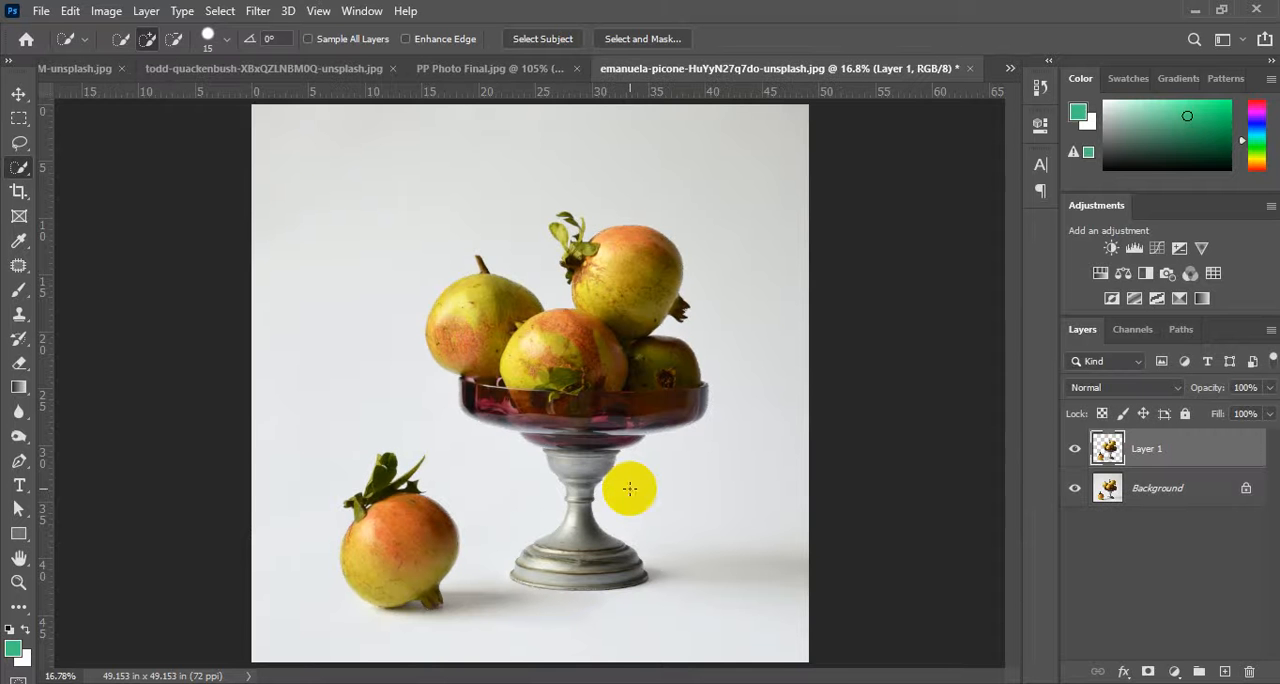
pyautogui.click(1075, 489)
# Inspect the cutout edges around the loose fruit's base, the bowl and the upper fruit's leaves against the transparent background.
pyautogui.scroll(5, 442, 536)
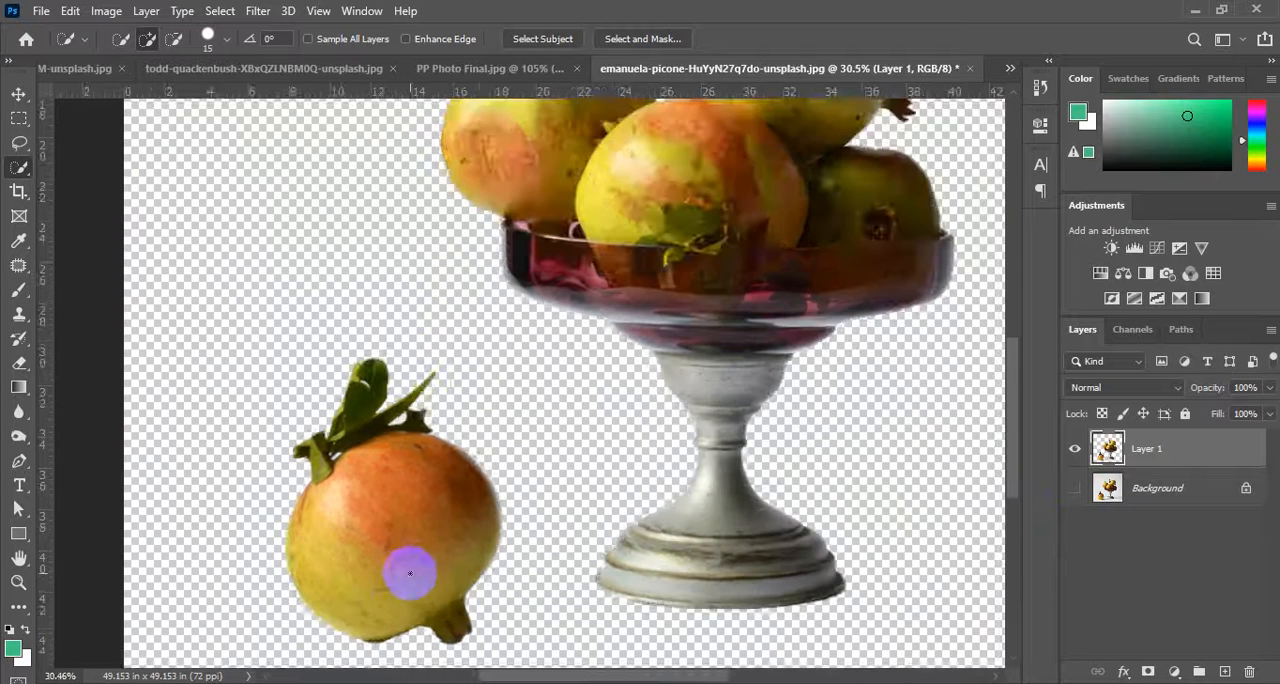
pyautogui.scroll(2, 423, 459)
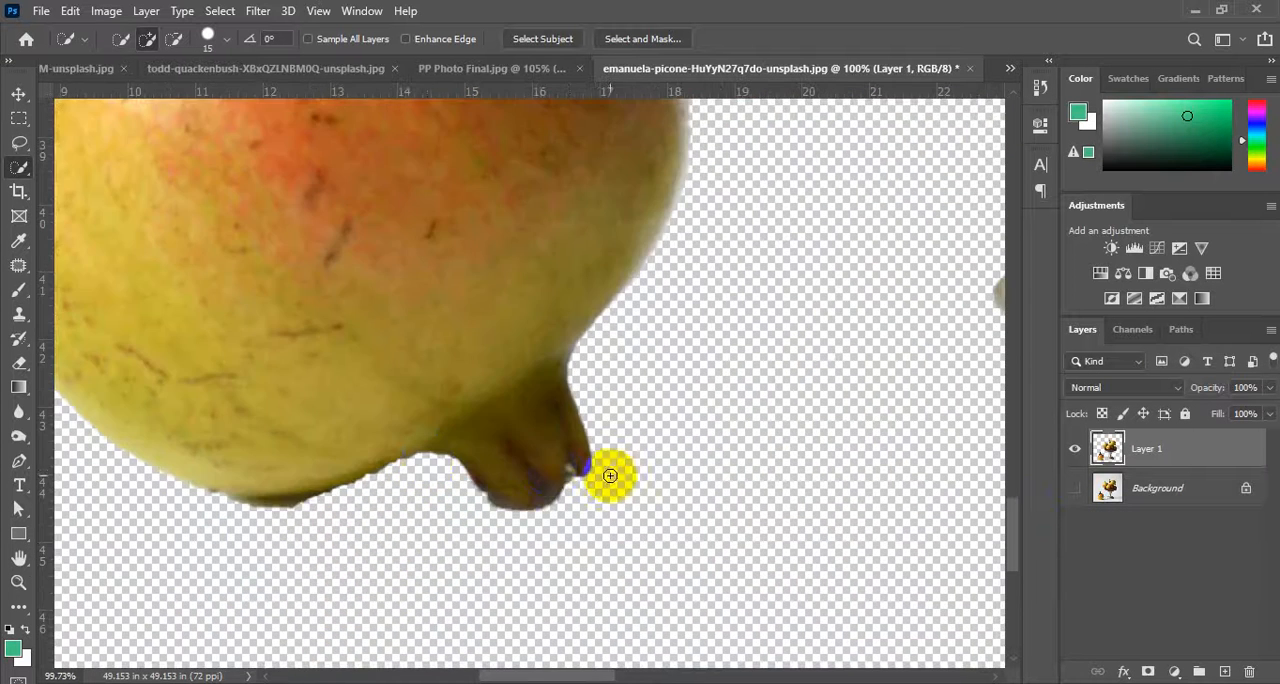
pyautogui.scroll(-5, 608, 474)
pyautogui.scroll(12, 686, 249)
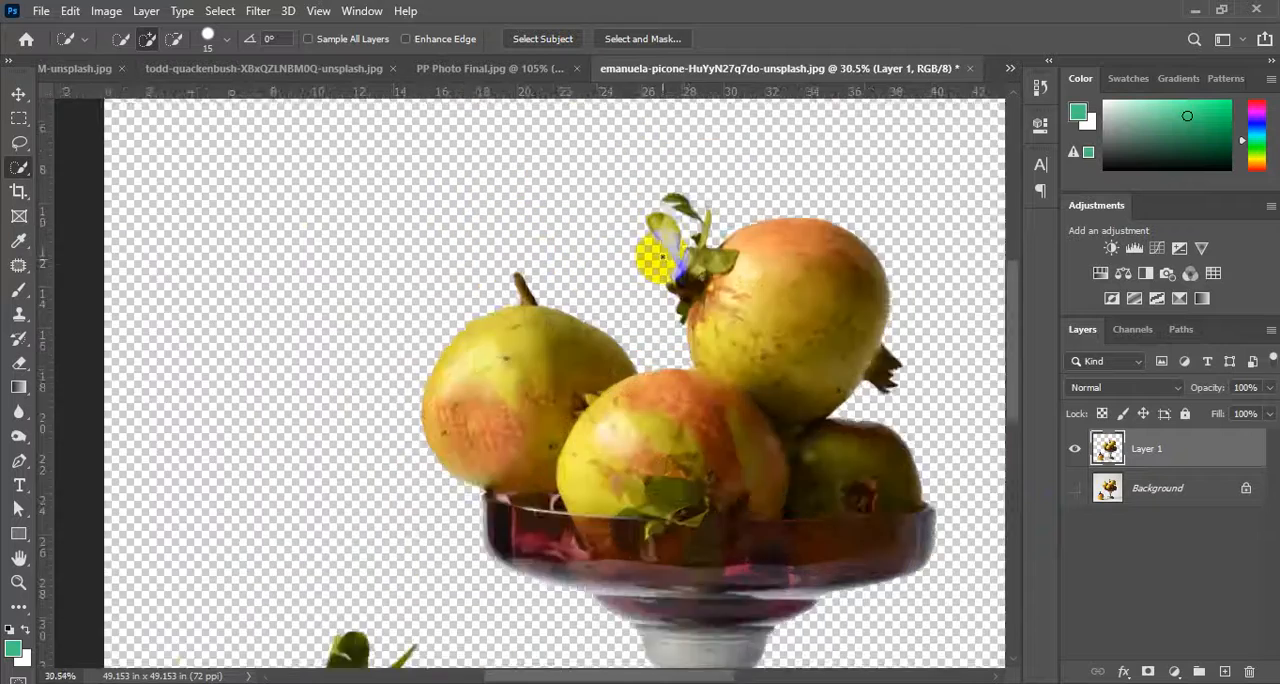
pyautogui.scroll(-12, 732, 412)
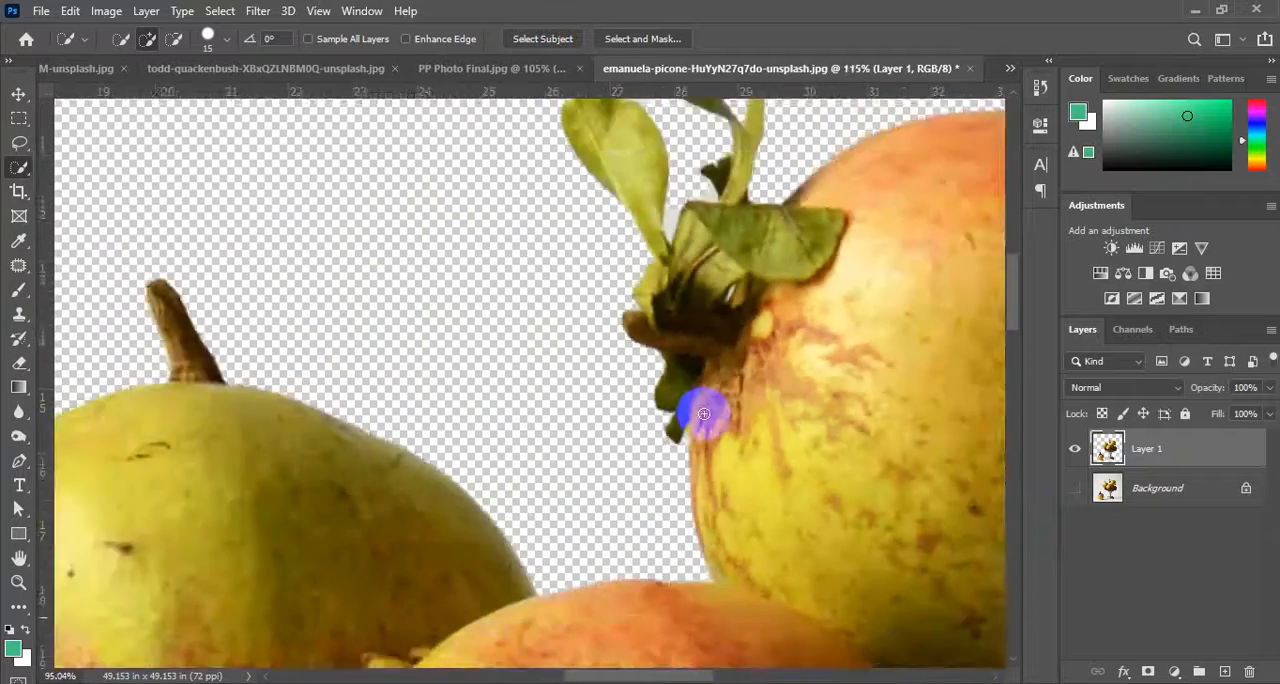
pyautogui.scroll(-5, 694, 491)
pyautogui.scroll(-2, 505, 478)
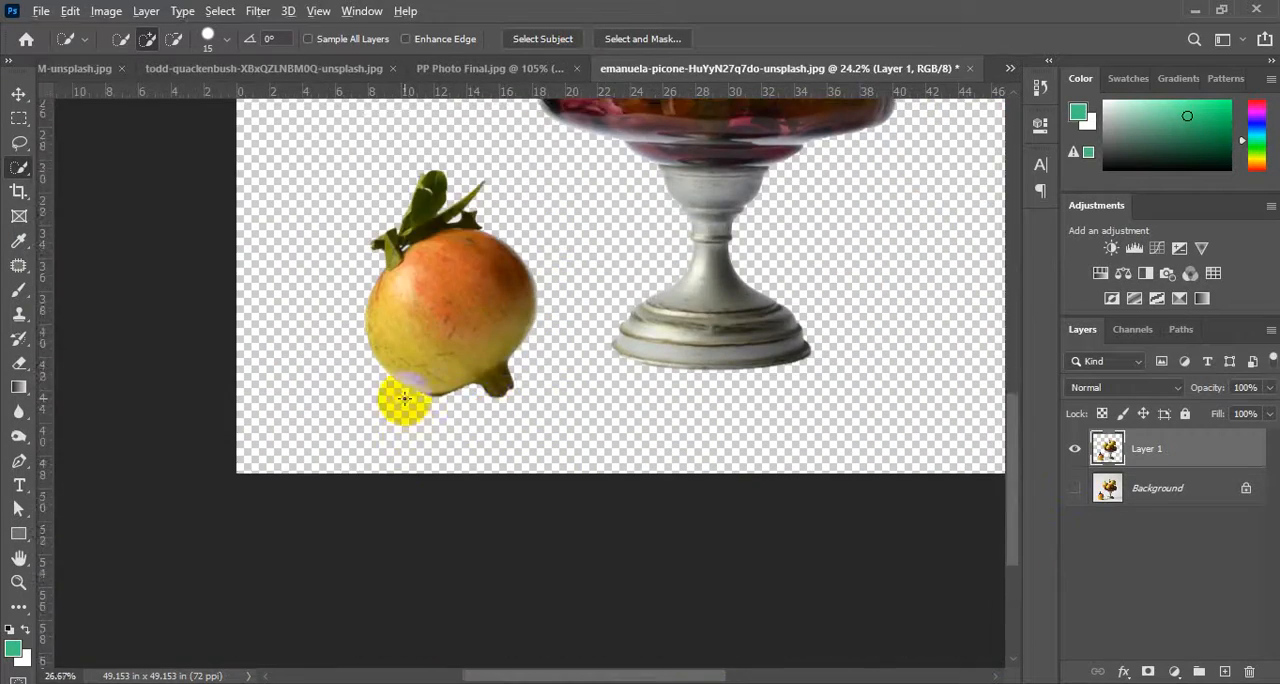
pyautogui.scroll(12, 400, 394)
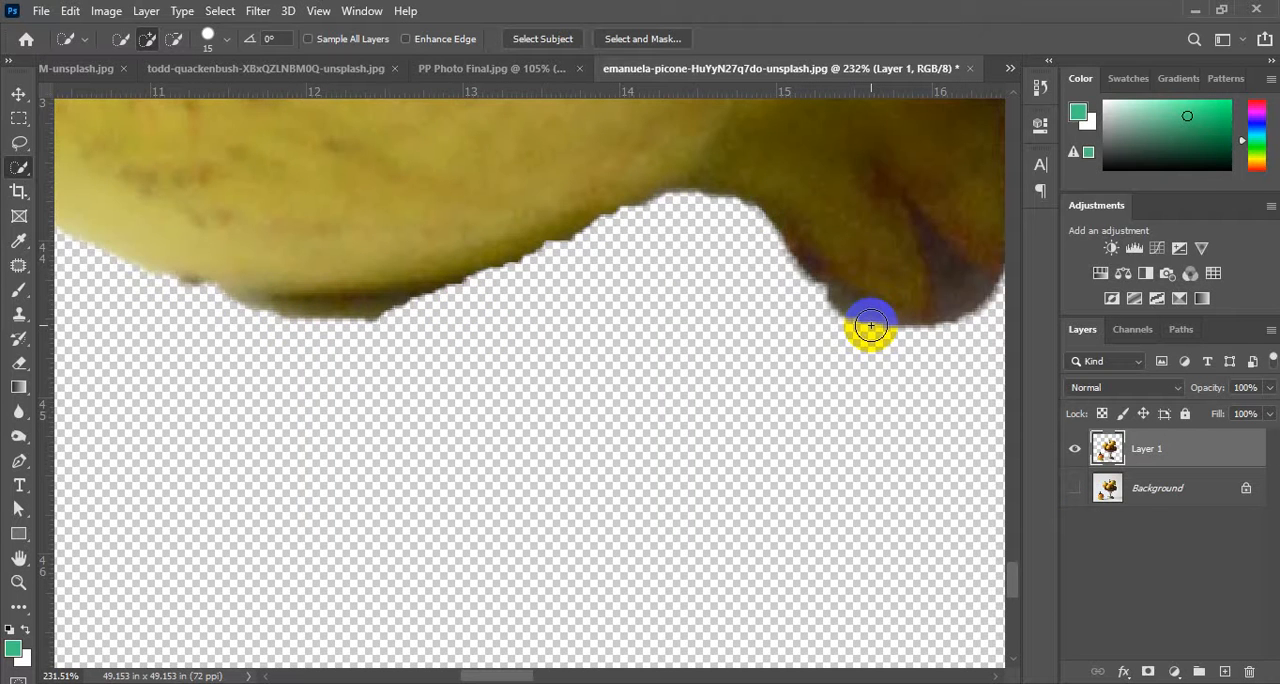
pyautogui.hotkey('ctrl', '0')
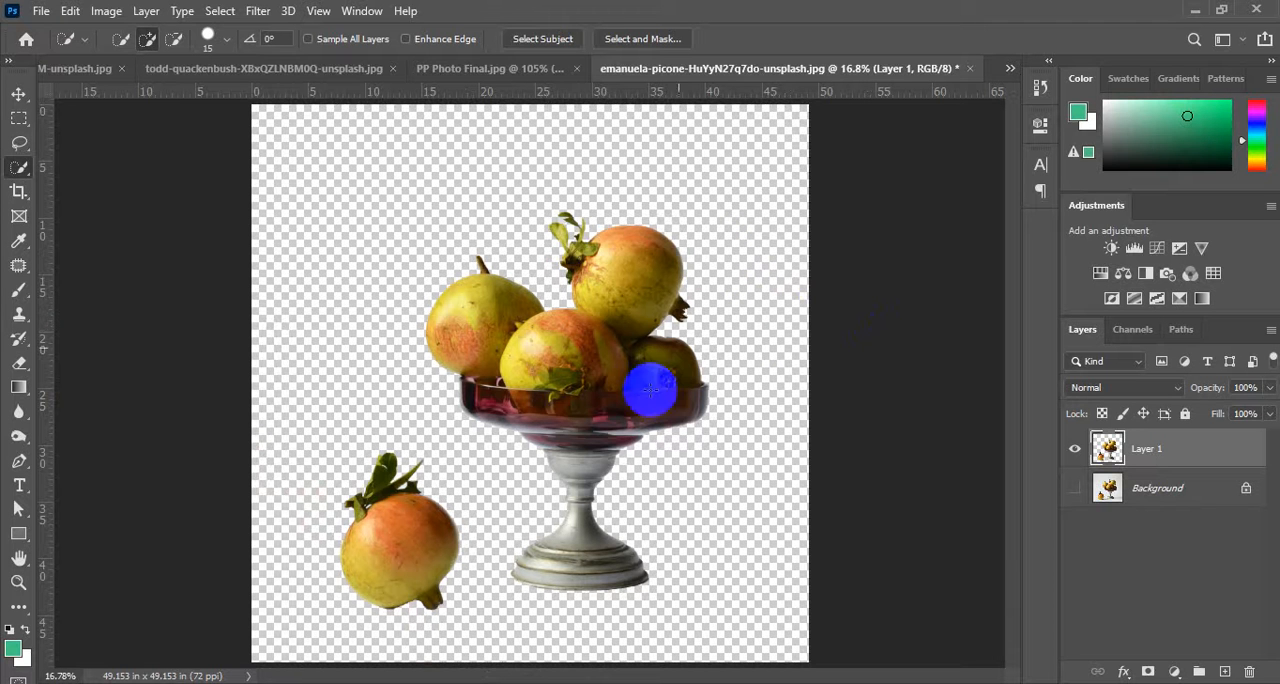
# Add a new layer directly above Background and fill it with a teal foreground color.
pyautogui.click(1168, 490)
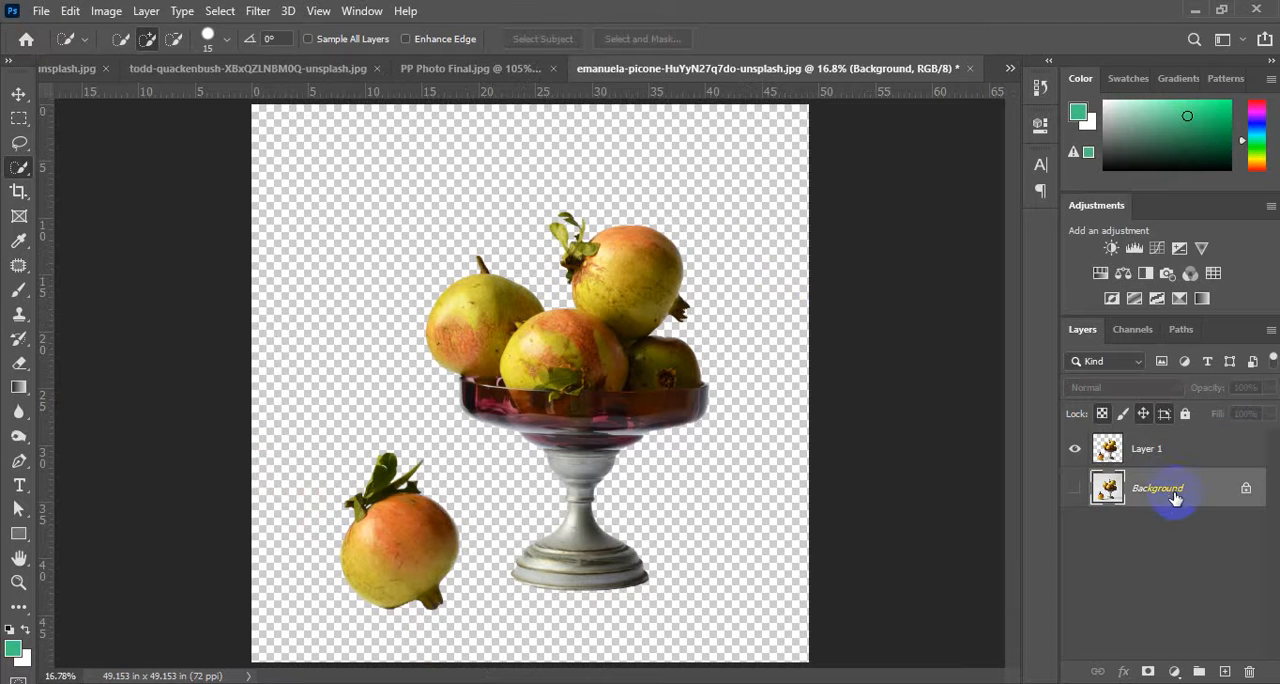
pyautogui.click(1226, 672)
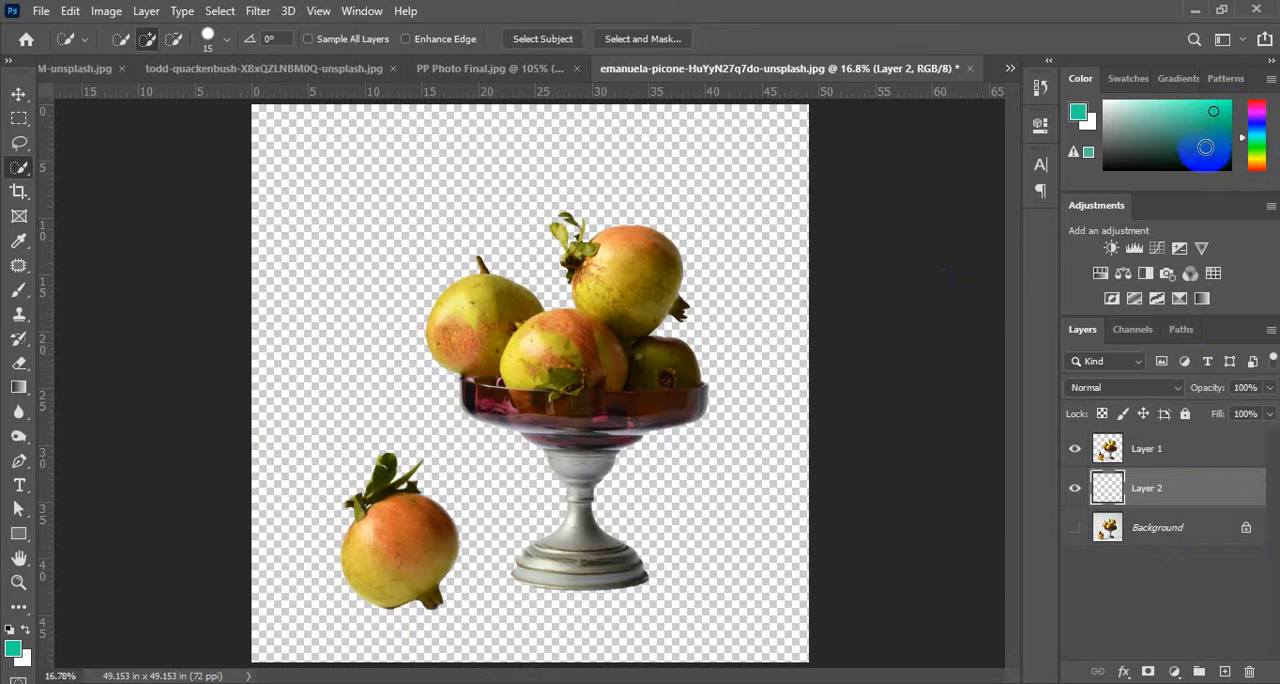
pyautogui.hotkey('alt', 'BackSpace')
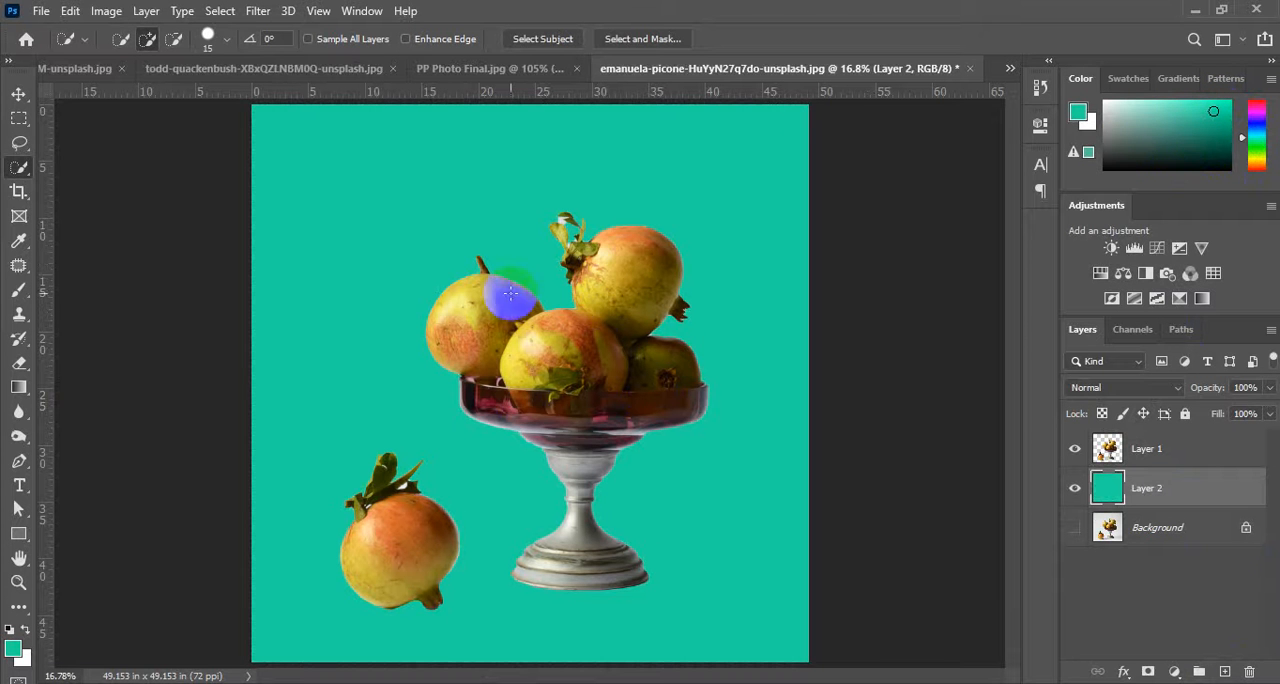
pyautogui.click(8, 97)
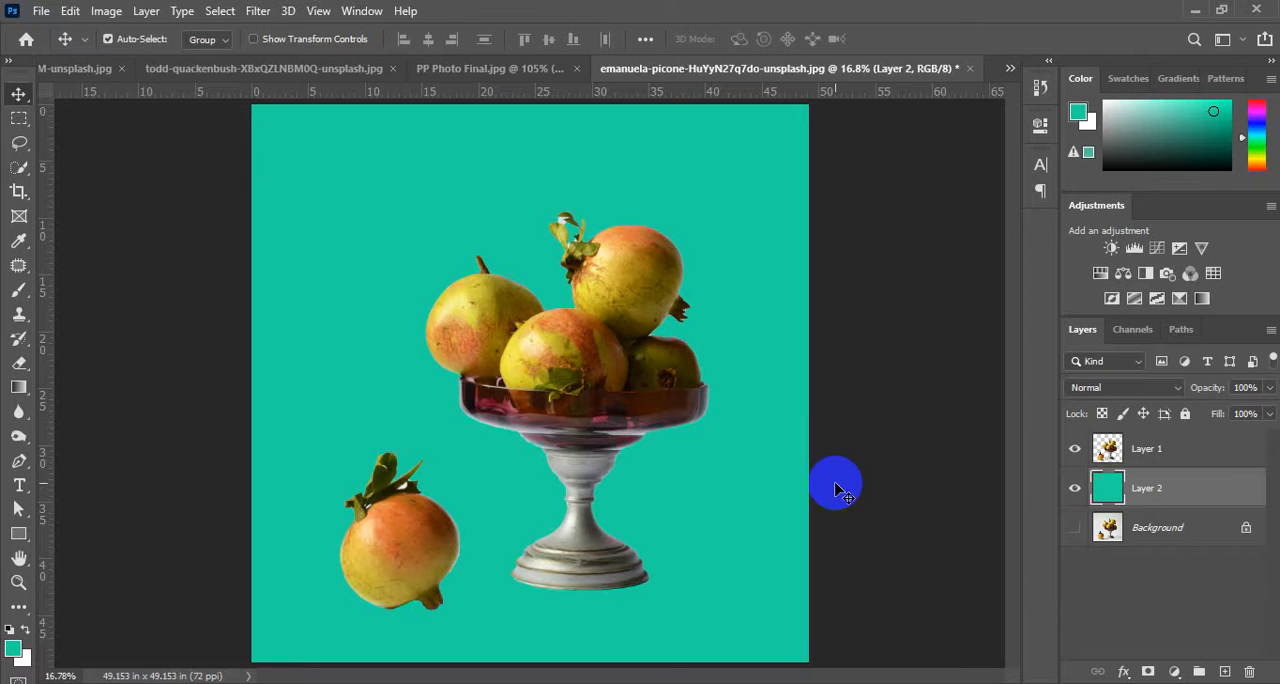
pyautogui.click(795, 626)
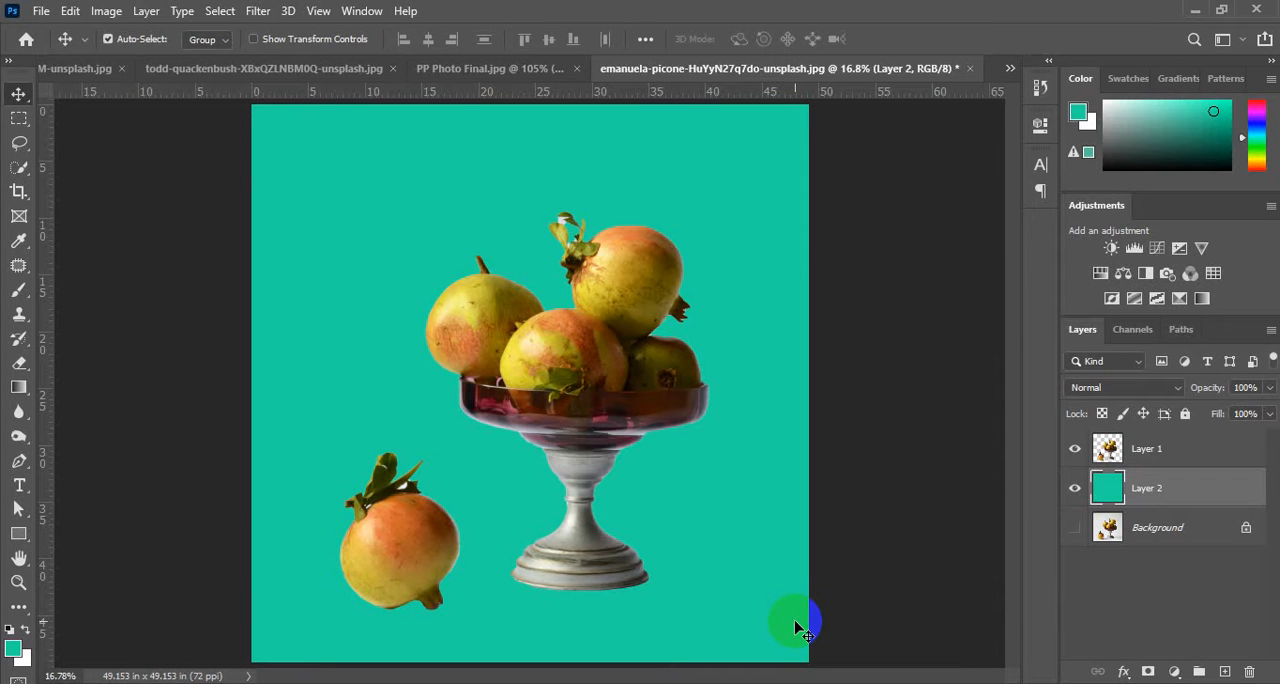
pyautogui.moveTo(575, 683)
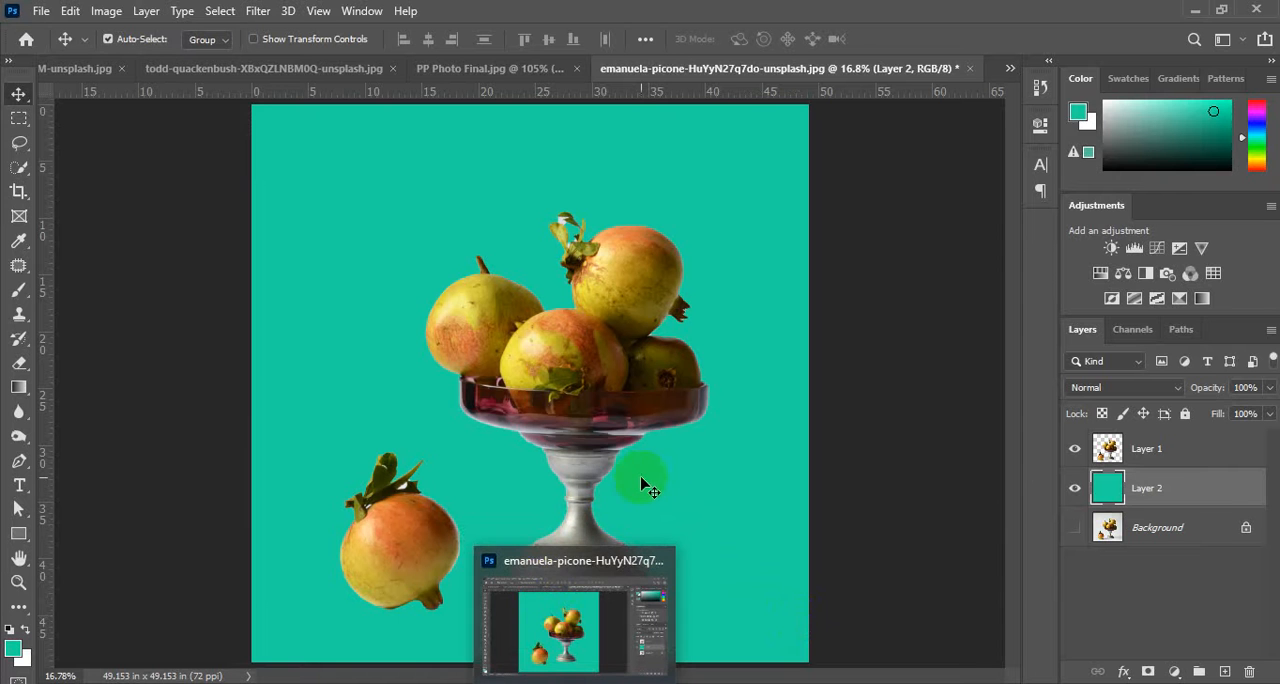
pyautogui.click(587, 380)
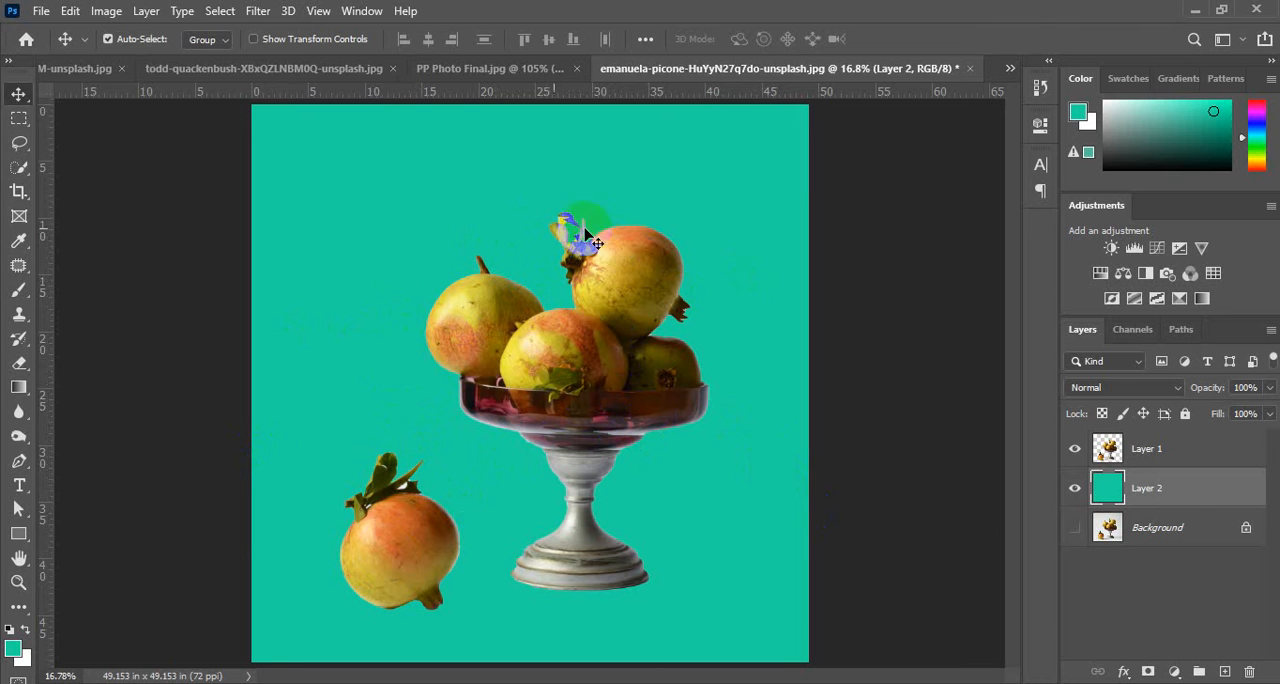
# Reactivate the Quick Selection tool and show the Object Selection and Magic Wand alternatives grouped with it.
pyautogui.click(19, 169)
pyautogui.rightClick(18, 172)
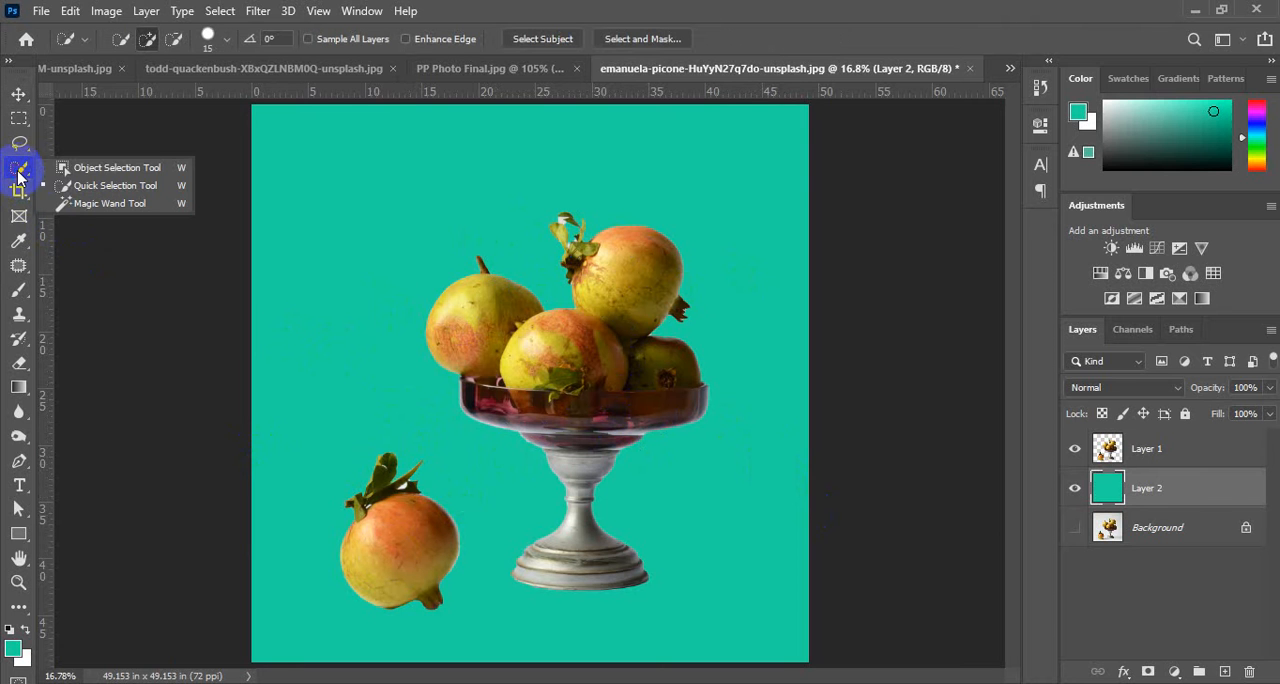